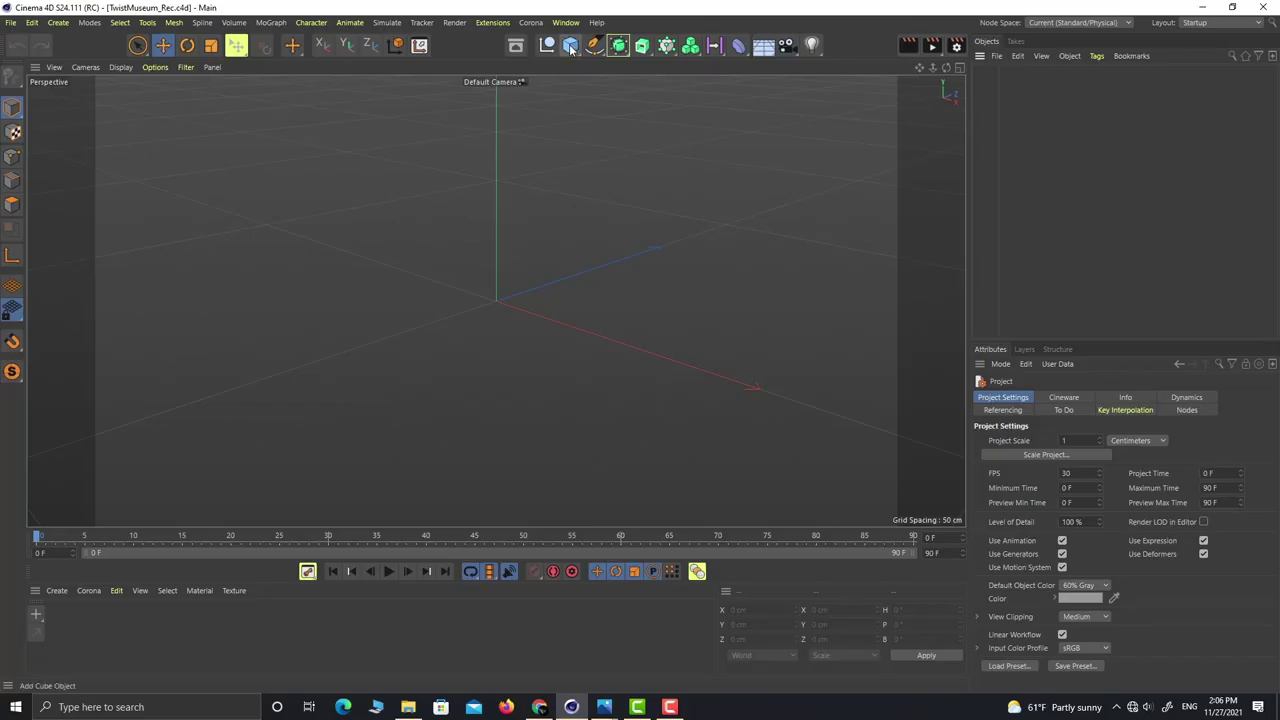
# Step: Add a cube to the scene and set its Z size to 1000 cm
pyautogui.click(569, 44)
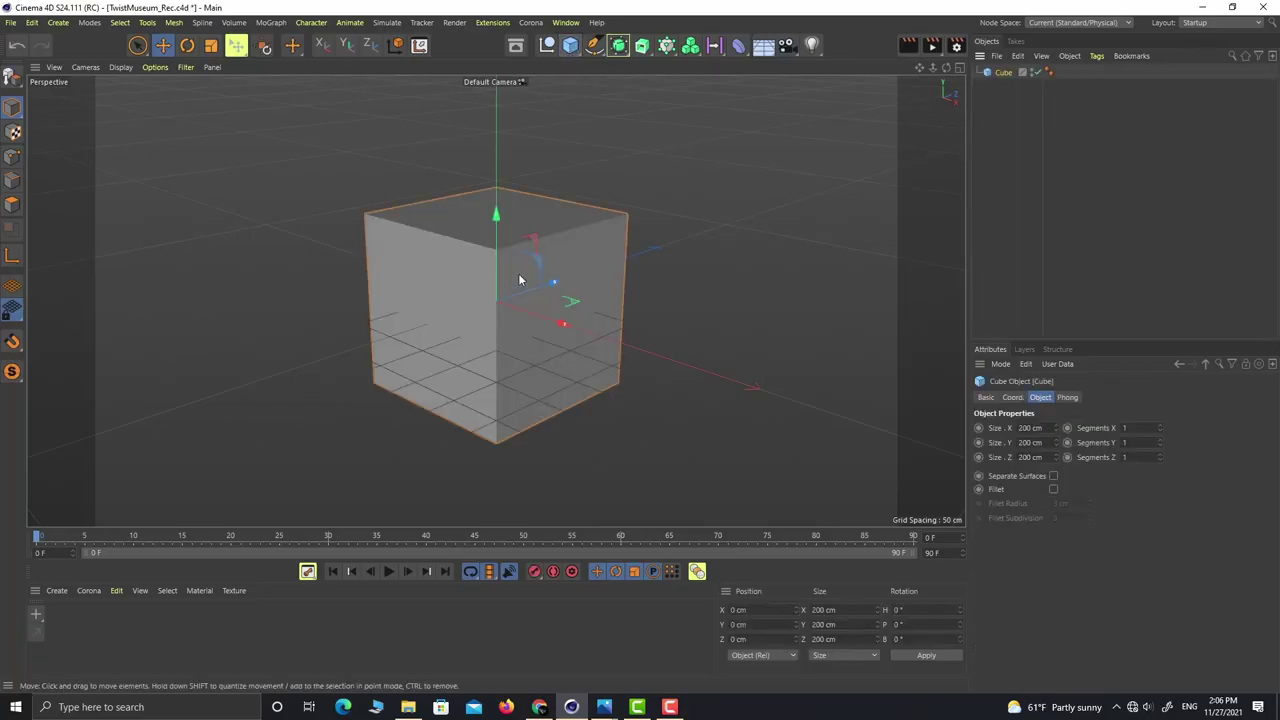
pyautogui.keyDown('alt'); pyautogui.moveTo(518, 273); pyautogui.dragTo(614, 254); pyautogui.keyUp('alt')
pyautogui.scroll(-3, 590, 272)
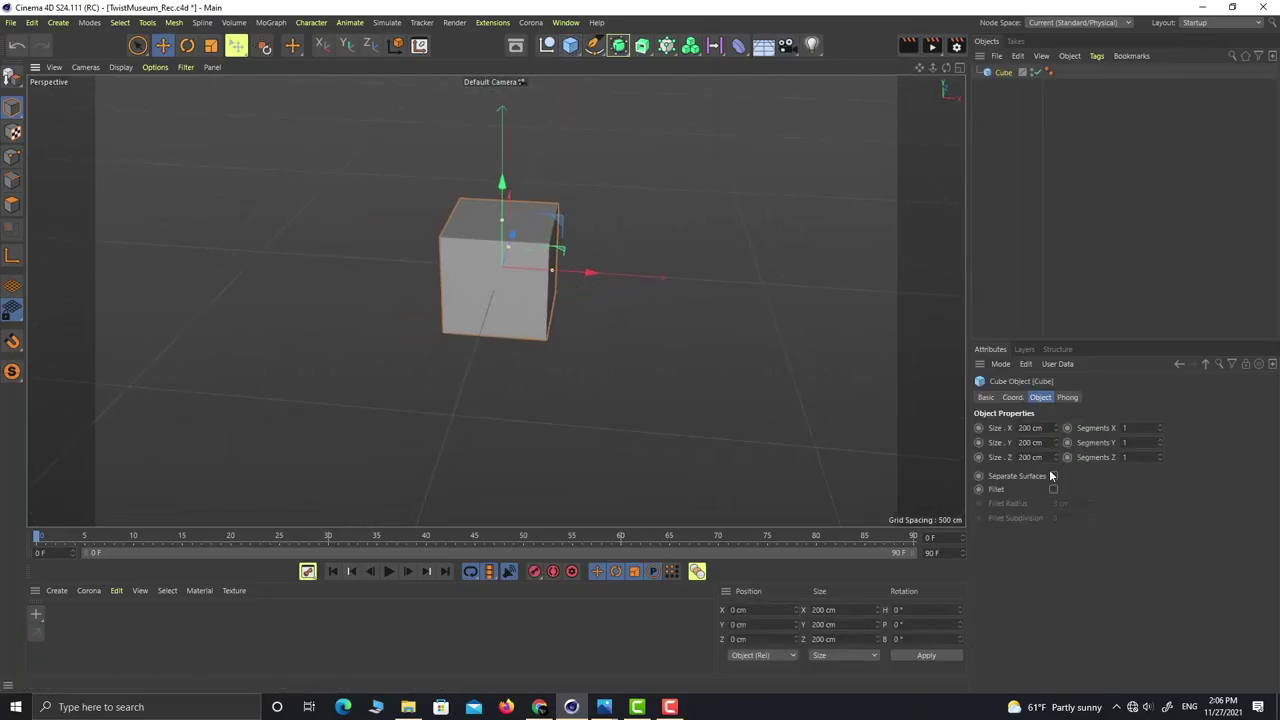
pyautogui.moveTo(1055, 457); pyautogui.dragTo(1105, 451)
pyautogui.keyDown('alt'); pyautogui.moveTo(546, 345); pyautogui.dragTo(504, 300); pyautogui.keyUp('alt')
pyautogui.click(1030, 457)
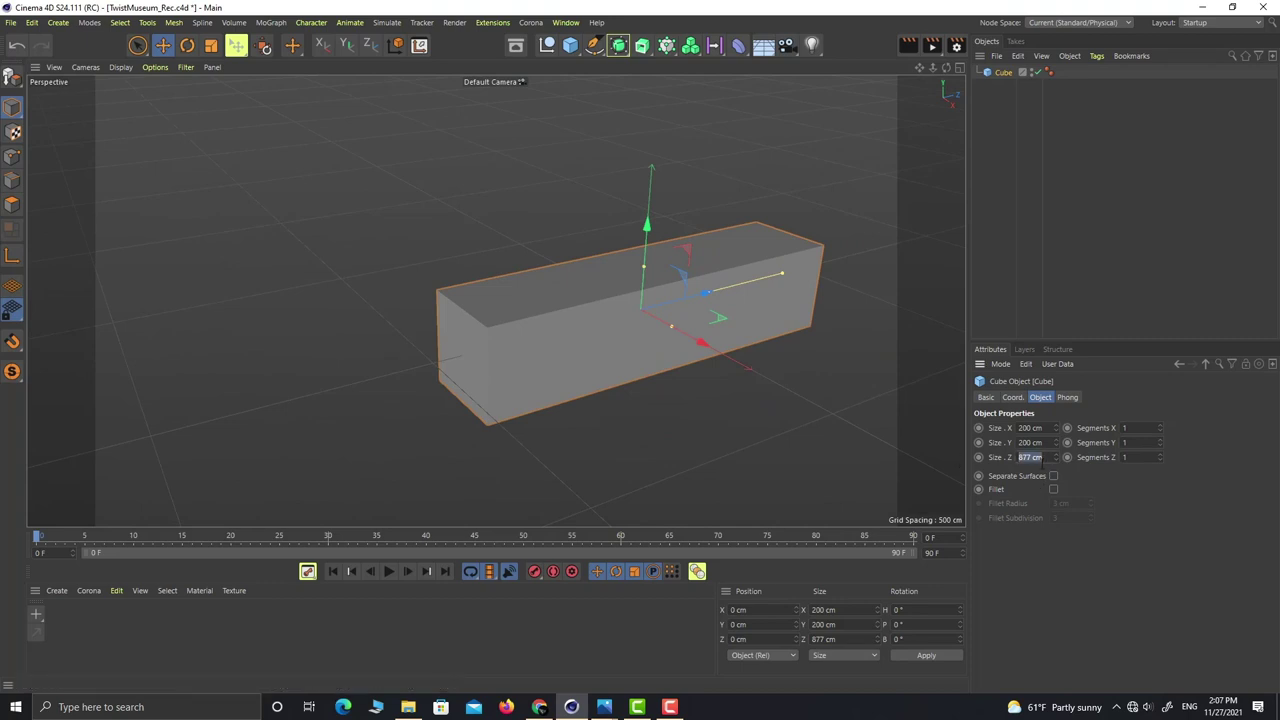
pyautogui.write('1000')
pyautogui.press('Return')
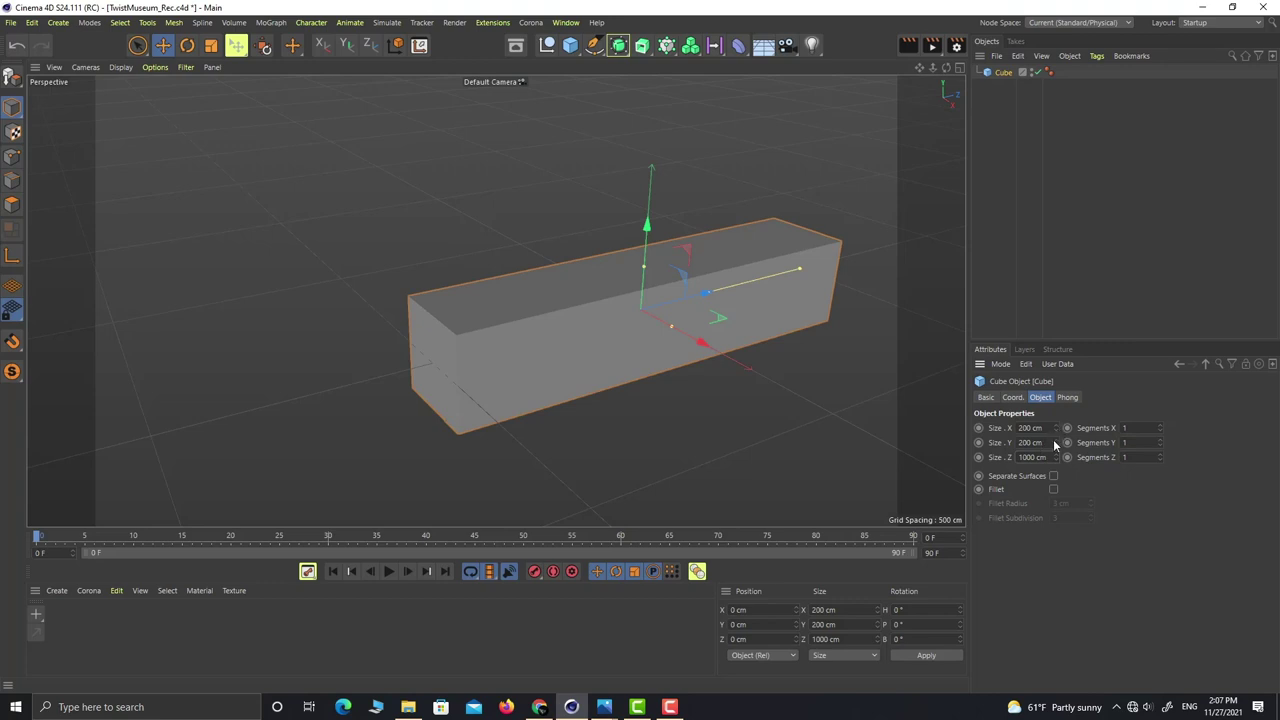
# Step: Set the cube's Y size to 110 cm
pyautogui.moveTo(1055, 442); pyautogui.dragTo(897, 438)
pyautogui.write('11')
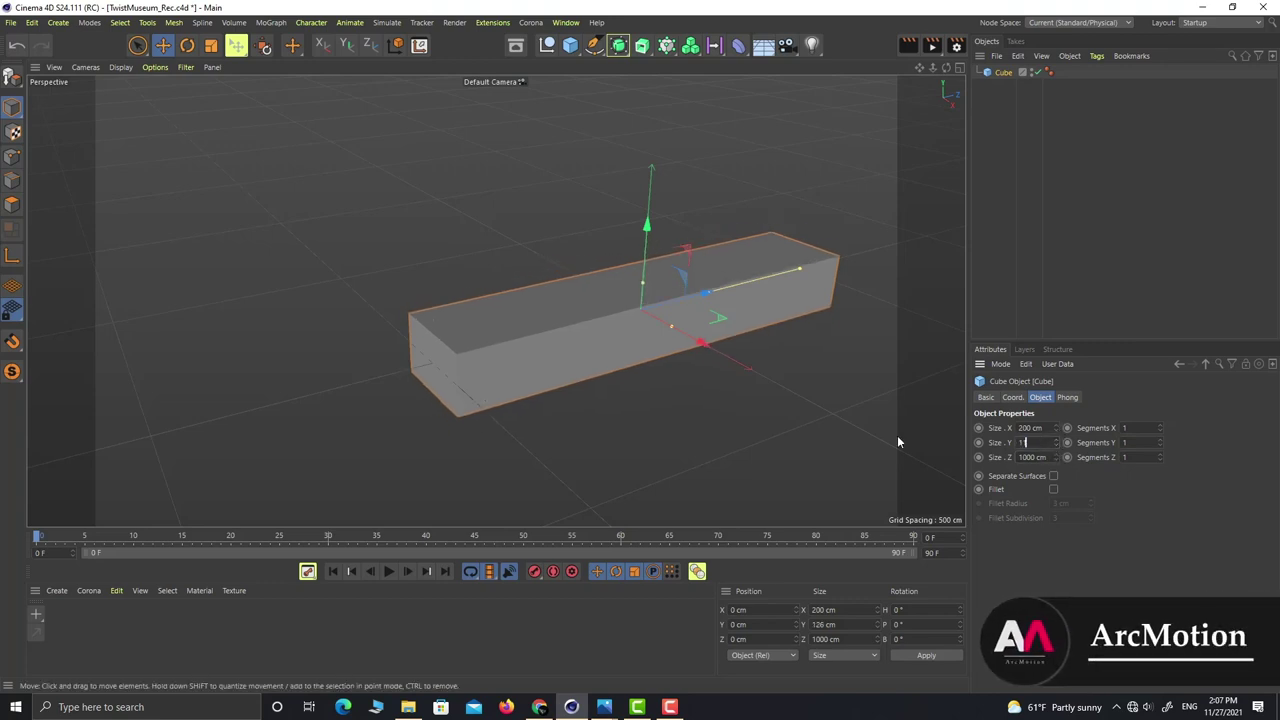
pyautogui.write('10')
pyautogui.press('Return')
pyautogui.keyDown('alt'); pyautogui.moveTo(778, 292); pyautogui.dragTo(820, 295); pyautogui.keyUp('alt')
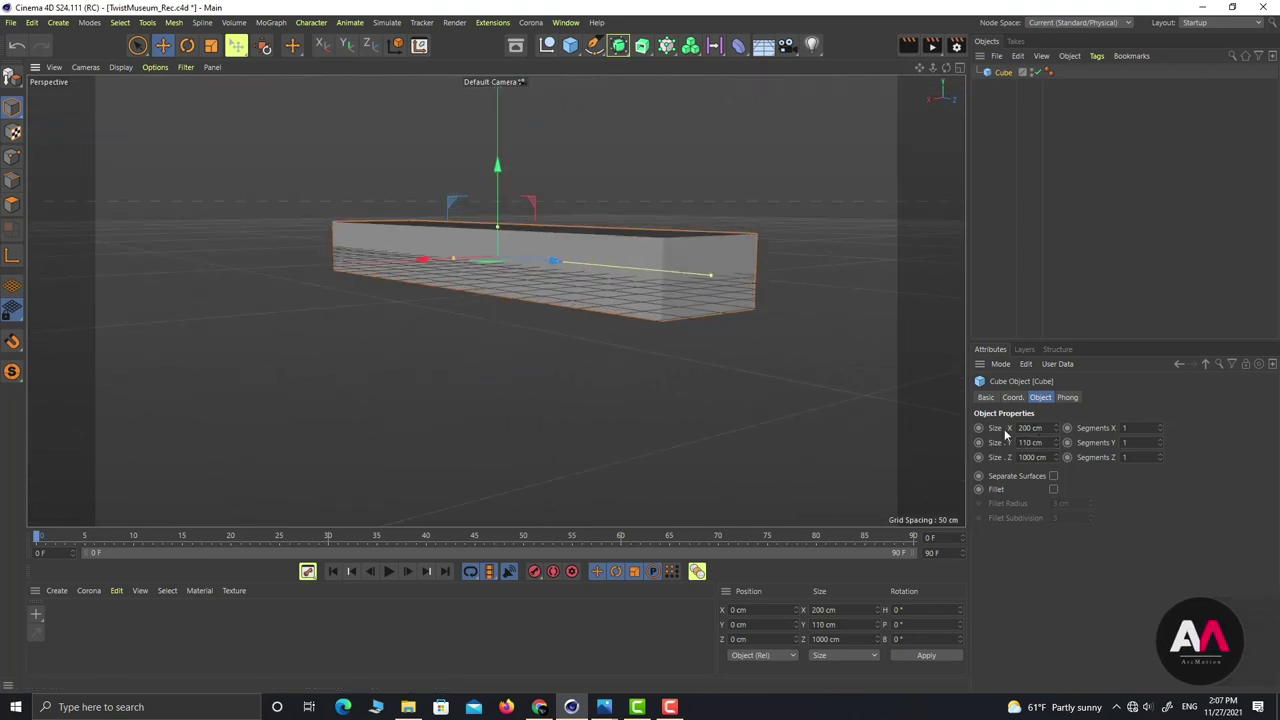
# Step: Raise the cube's Z segments to 4 and switch the viewport display to Gouraud Shading (Lines)
pyautogui.keyDown('alt'); pyautogui.moveTo(481, 268); pyautogui.dragTo(495, 237); pyautogui.keyUp('alt')
pyautogui.keyDown('alt'); pyautogui.moveTo(495, 237); pyautogui.dragTo(502, 246, button='right'); pyautogui.keyUp('alt')
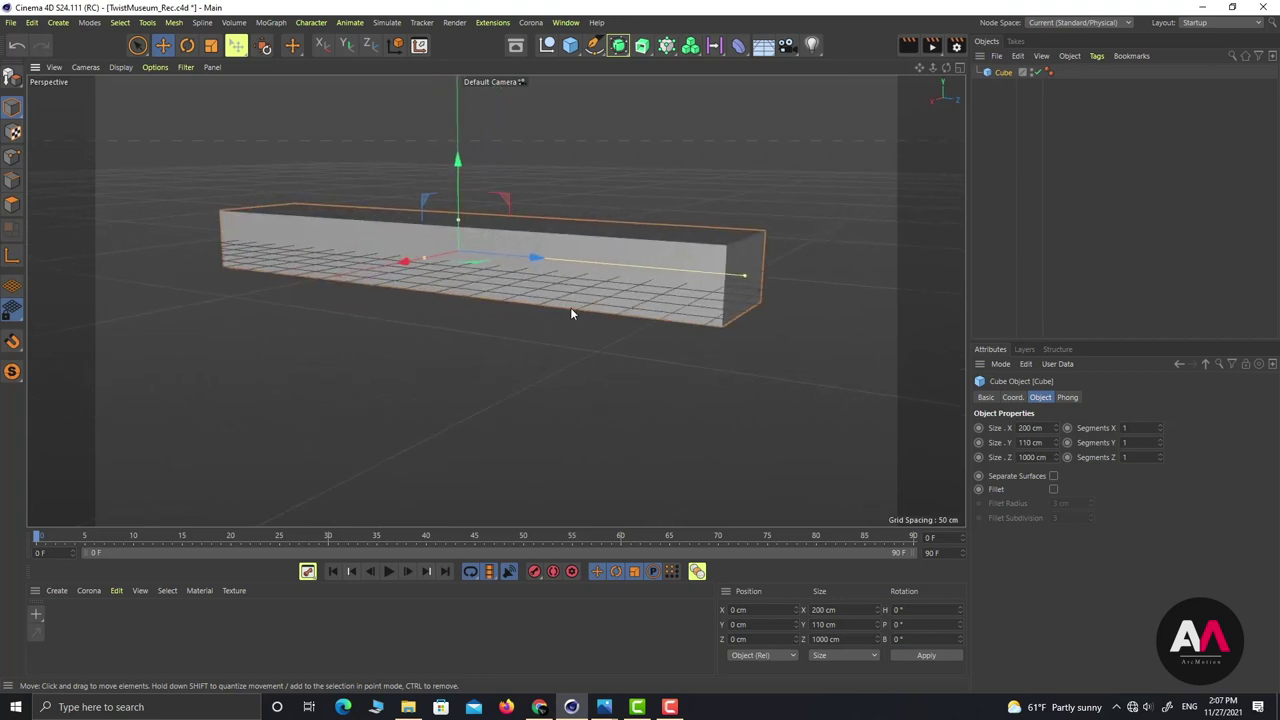
pyautogui.click(1160, 455)
pyautogui.click(1160, 455)
pyautogui.click(1160, 455)
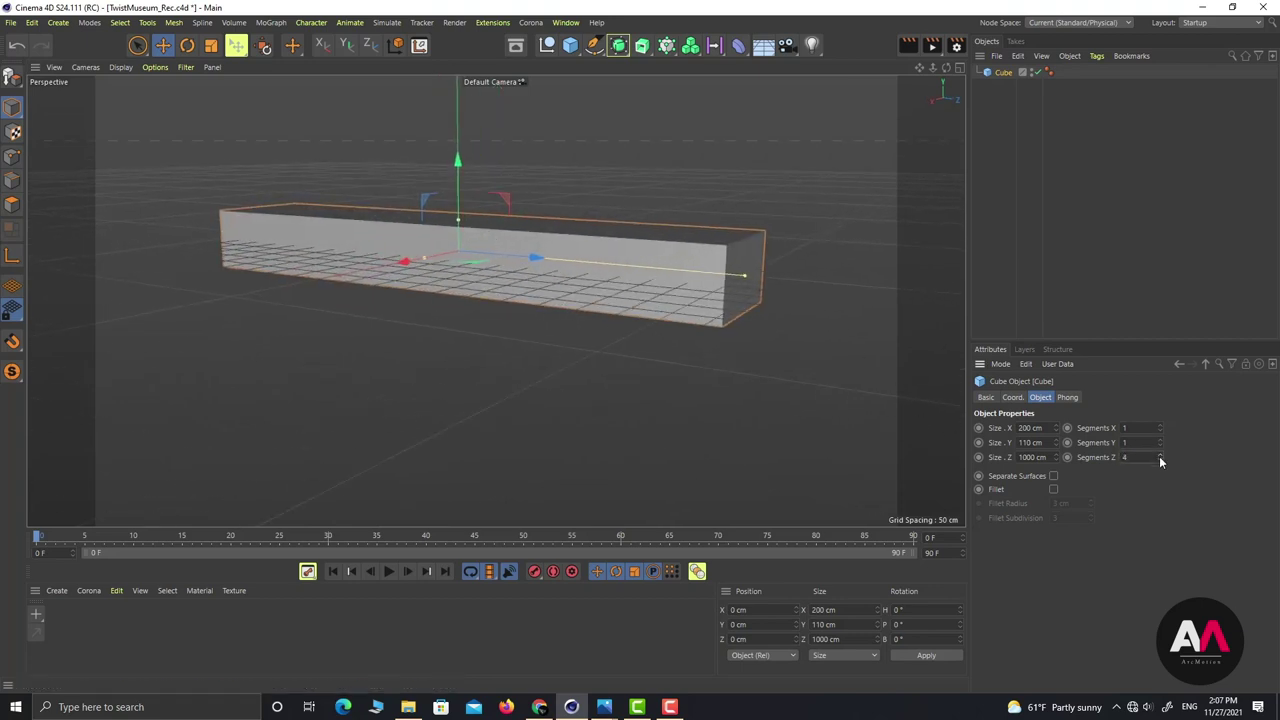
pyautogui.click(119, 67)
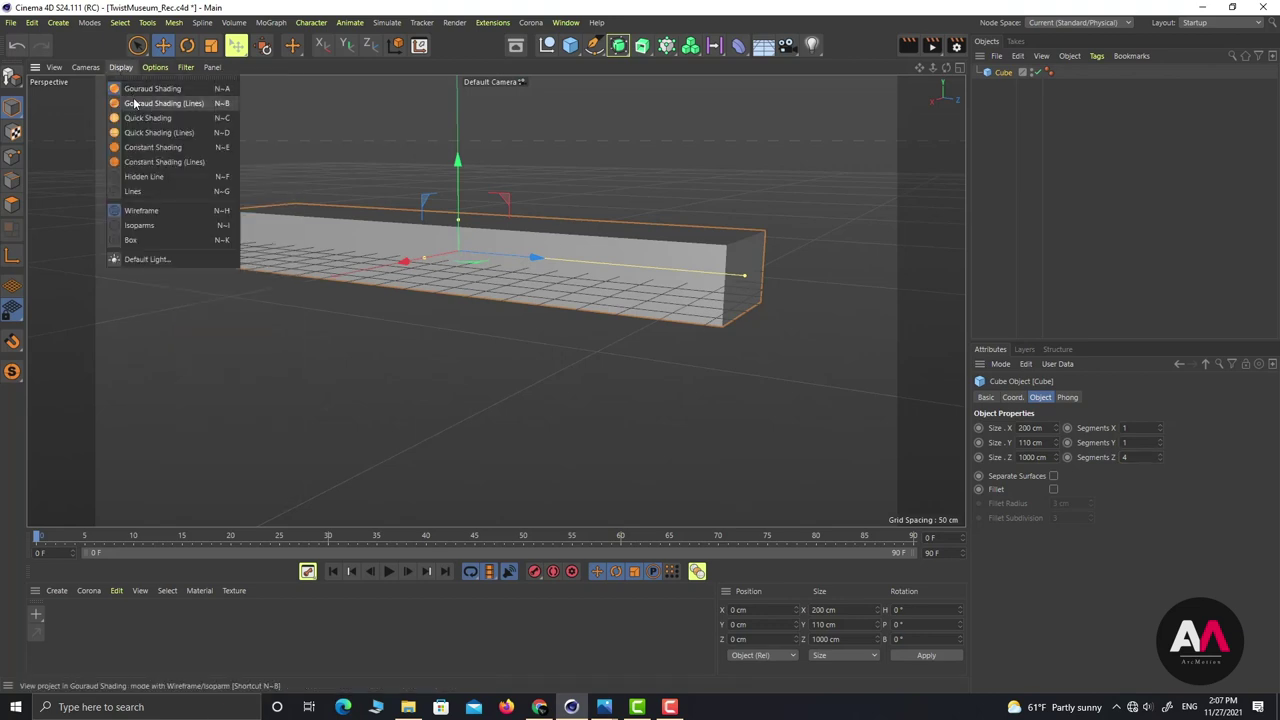
pyautogui.click(145, 104)
pyautogui.keyDown('alt'); pyautogui.moveTo(458, 250); pyautogui.dragTo(532, 298); pyautogui.keyUp('alt')
# Step: Set the cube's Z segments to 180
pyautogui.moveTo(1133, 457); pyautogui.dragTo(1086, 459)
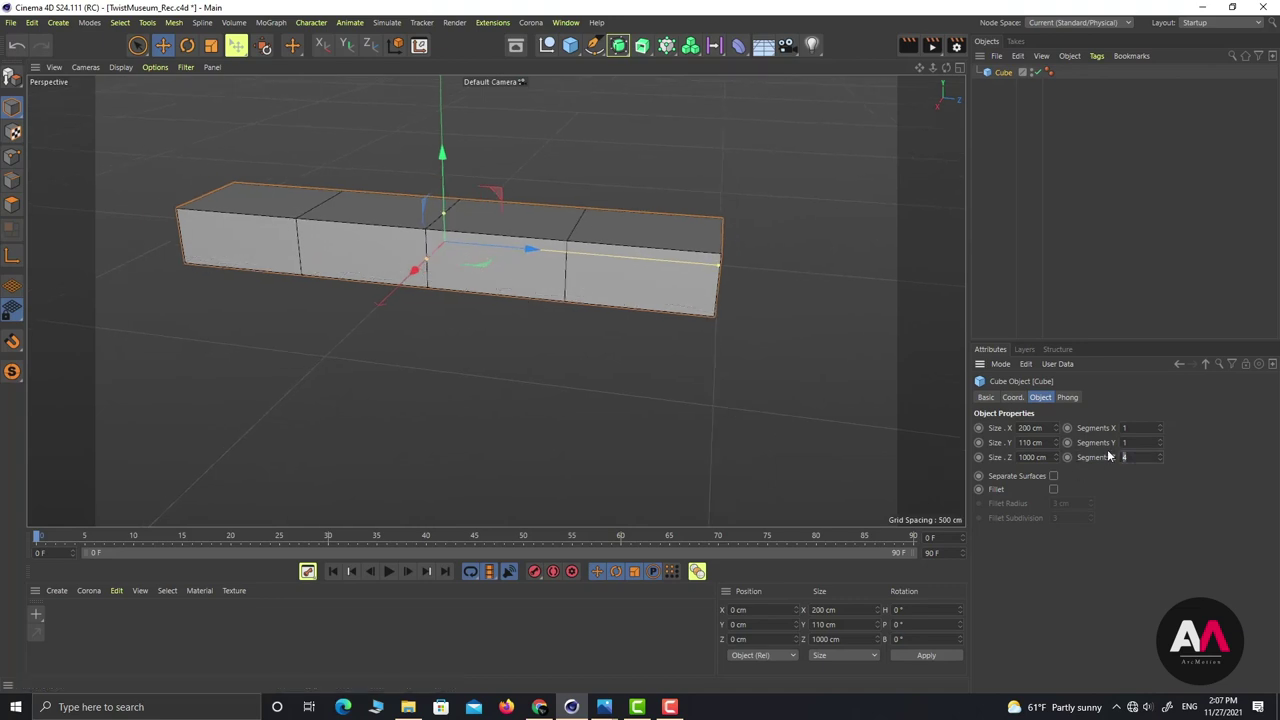
pyautogui.write('180')
pyautogui.press('Return')
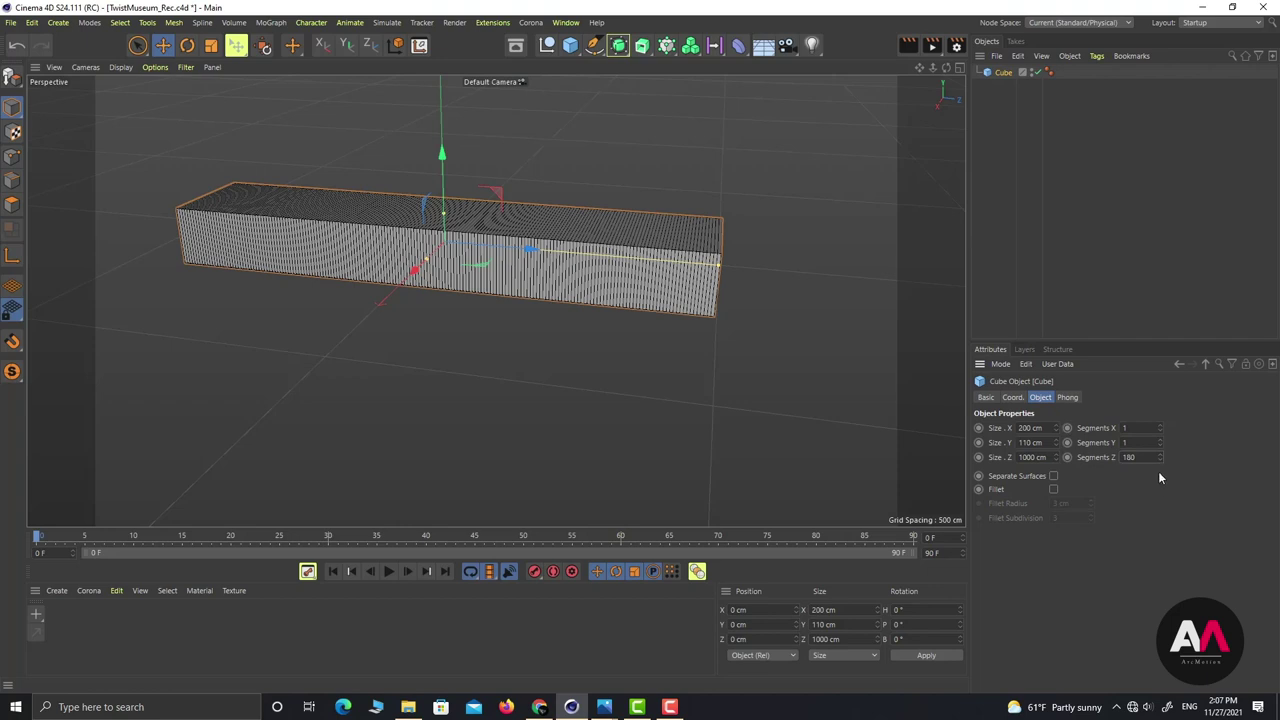
pyautogui.scroll(-1, 696, 286)
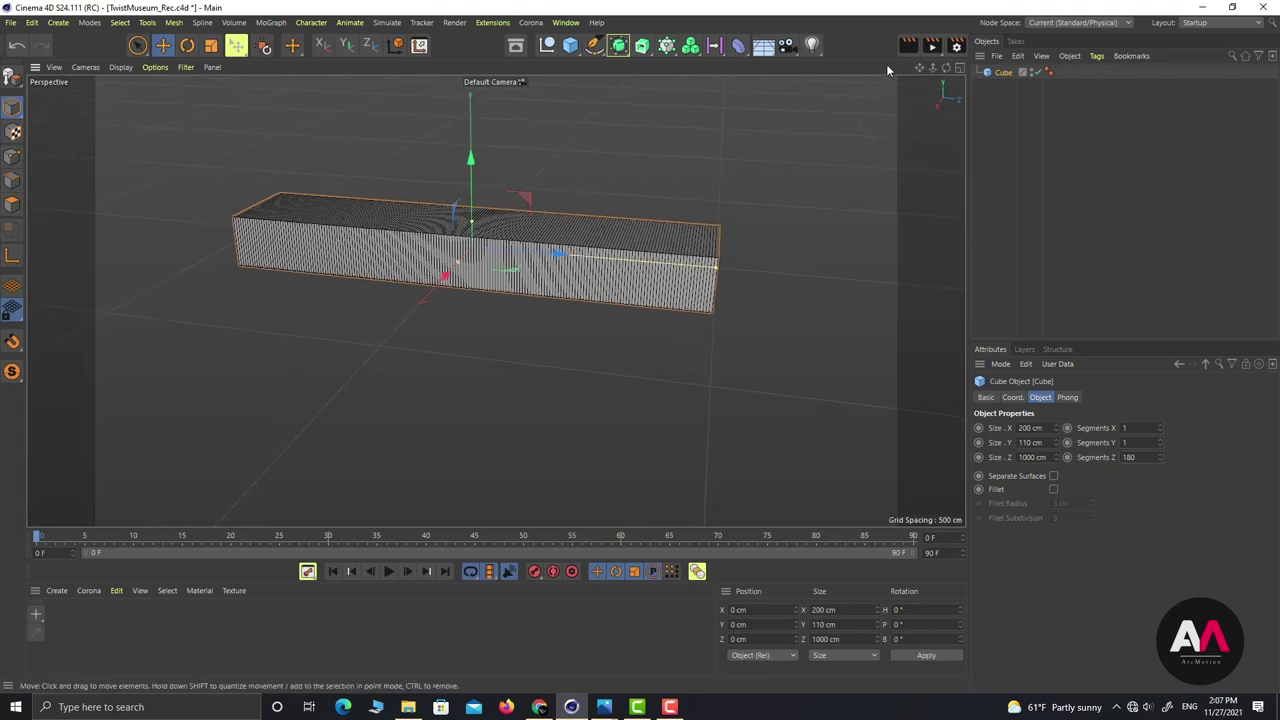
# Step: Add a Twist deformer and rotate it 90° in pitch to align with the cube's length
pyautogui.click(737, 47)
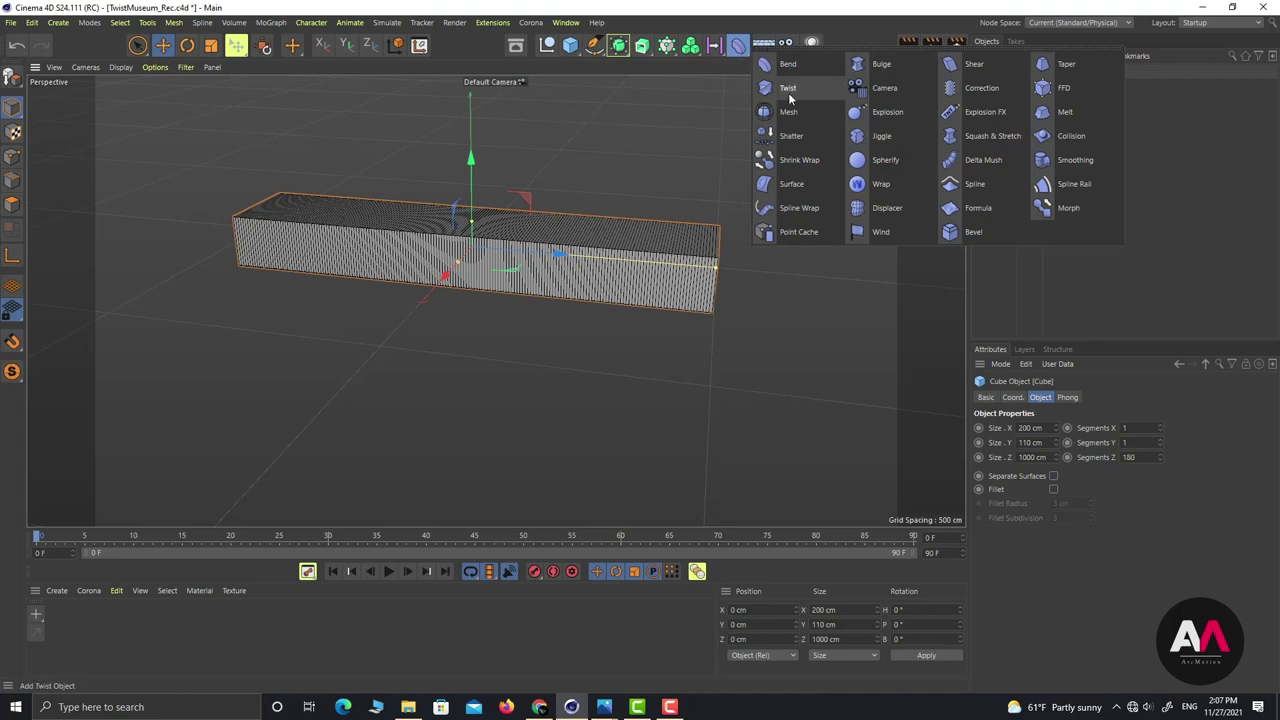
pyautogui.click(788, 89)
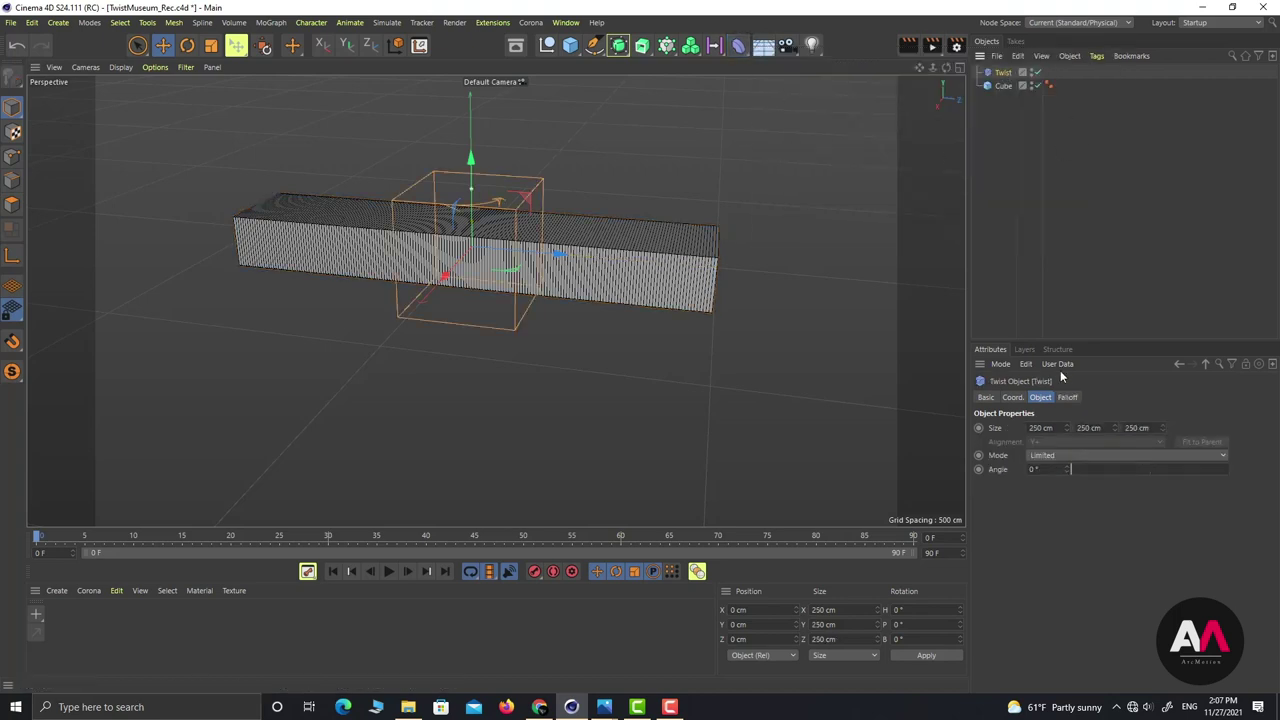
pyautogui.press('r')
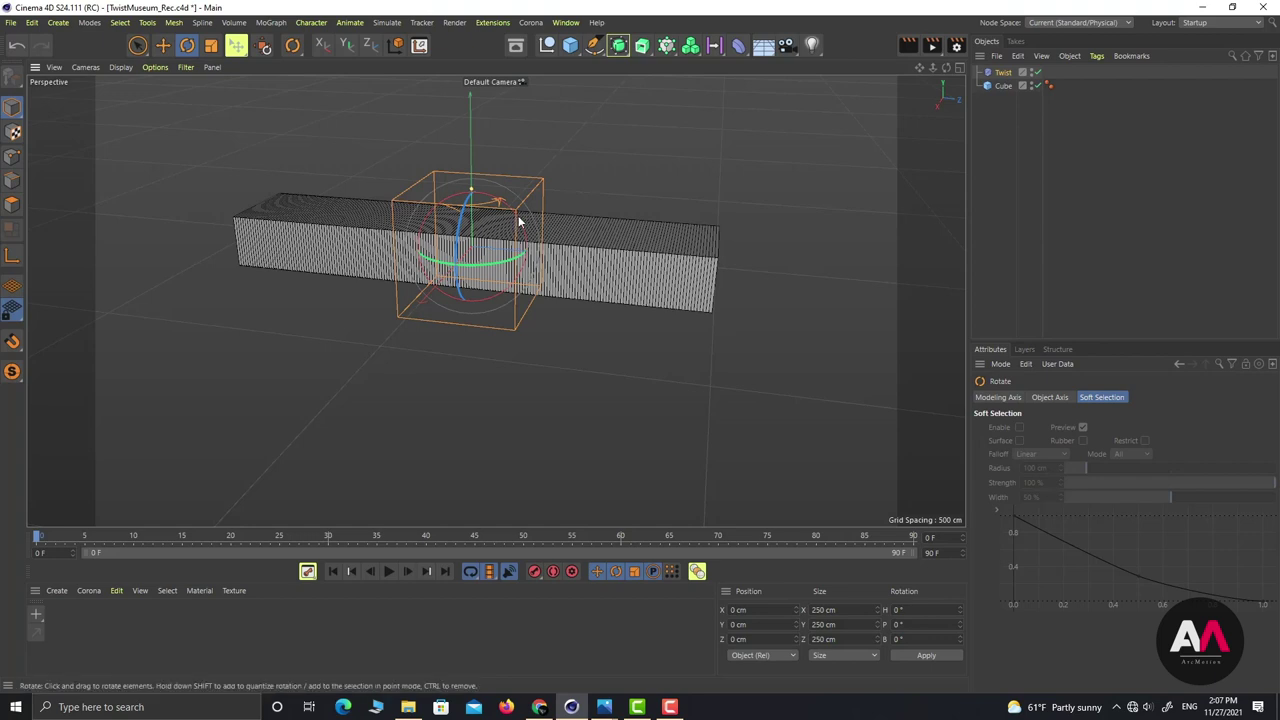
pyautogui.moveTo(516, 220); pyautogui.dragTo(439, 206)
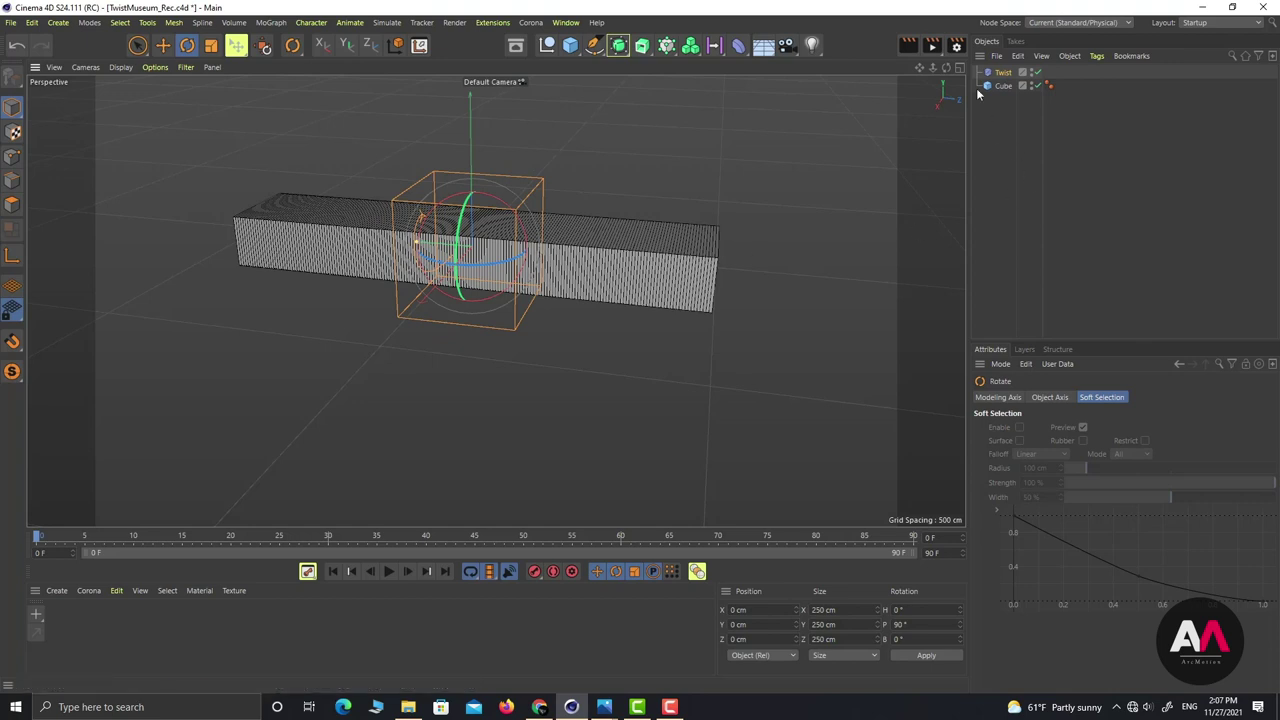
# Step: Give the Twist deformer an angle of about 31° and make it a child of the cube
pyautogui.click(1003, 72)
pyautogui.moveTo(1077, 473); pyautogui.dragTo(1084, 473)
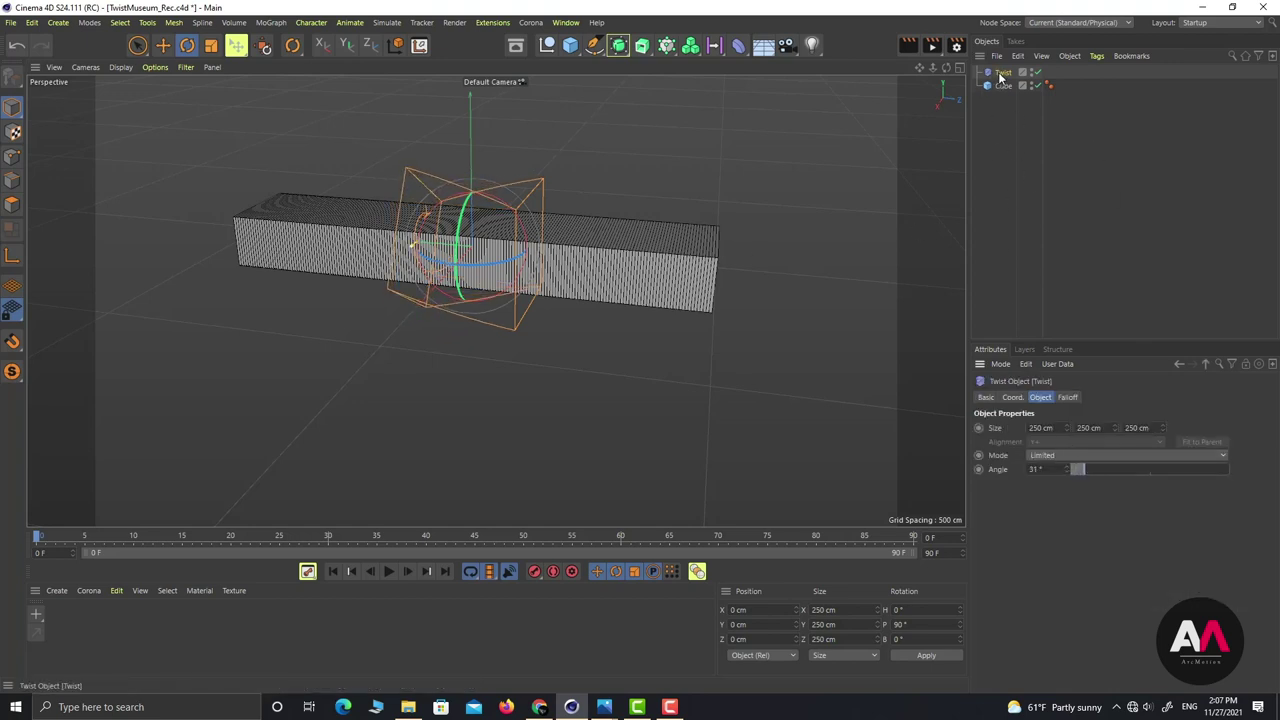
pyautogui.moveTo(1001, 73)
pyautogui.mouseDown()
pyautogui.moveTo(1029, 95)
pyautogui.moveTo(1003, 87)
pyautogui.mouseUp()
pyautogui.keyDown('alt'); pyautogui.moveTo(372, 198); pyautogui.dragTo(442, 200, button='right'); pyautogui.keyUp('alt')
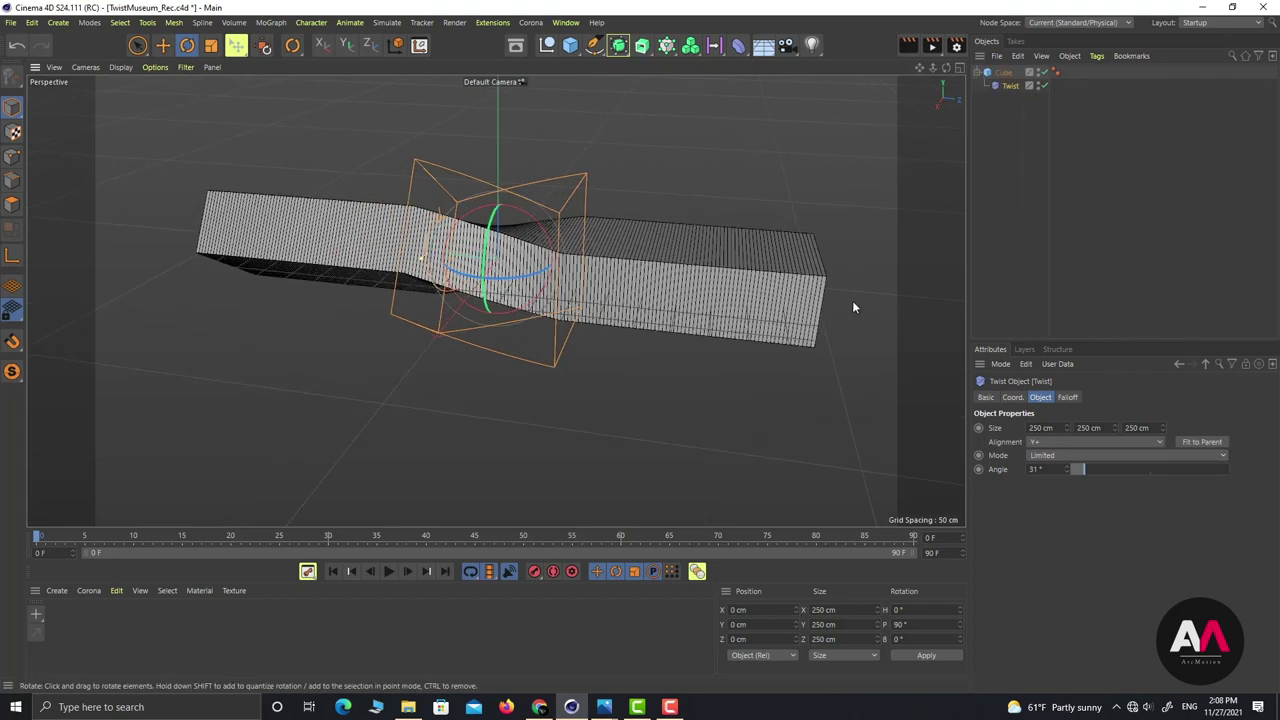
# Step: Set the Twist deformer's angle to 90°
pyautogui.moveTo(1080, 469)
pyautogui.mouseDown()
pyautogui.moveTo(1109, 469)
pyautogui.moveTo(1083, 468)
pyautogui.mouseUp()
pyautogui.write('90')
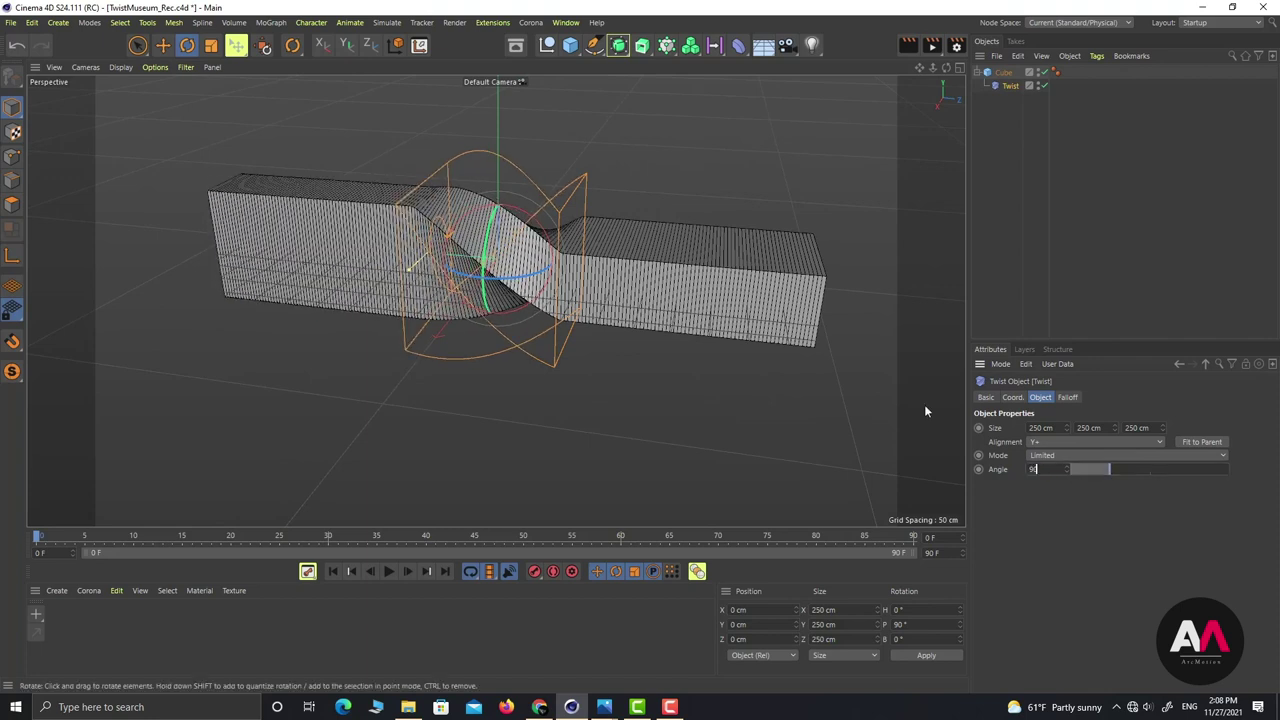
pyautogui.press('Return')
# Step: Move the Twist deformer along the cube's length to about 60 cm in Z
pyautogui.press('e')
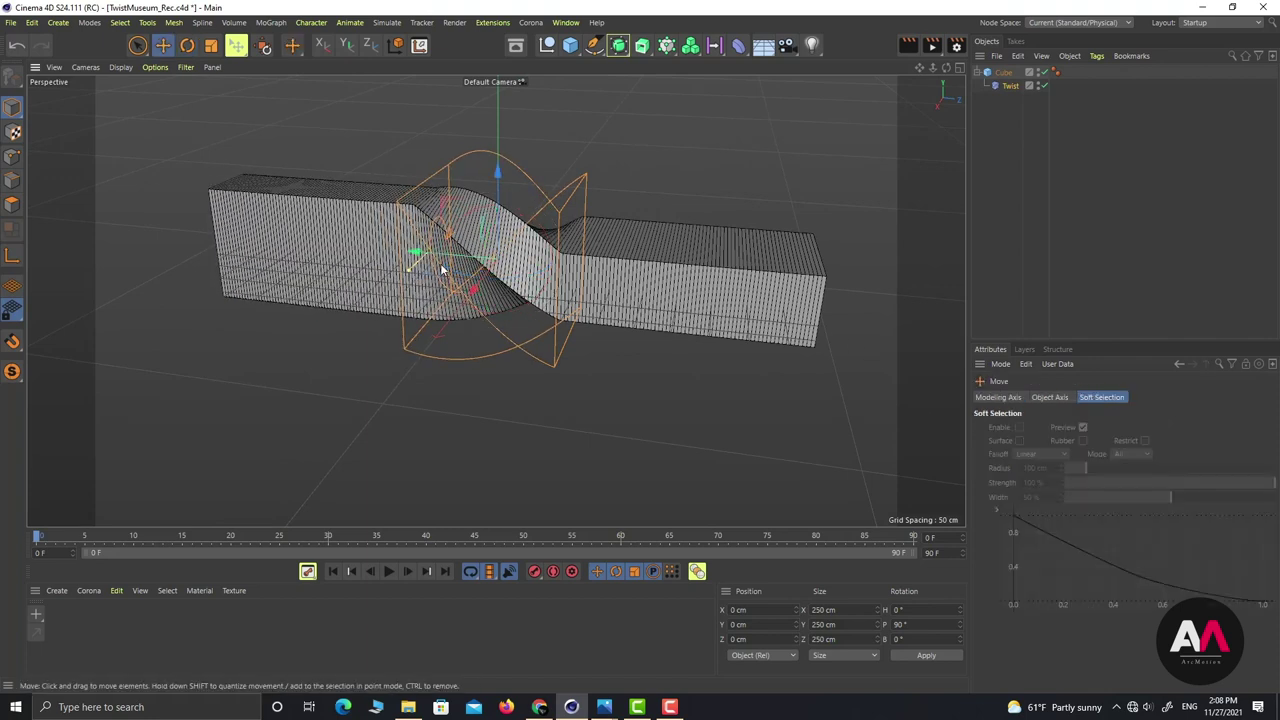
pyautogui.moveTo(459, 262); pyautogui.dragTo(494, 268)
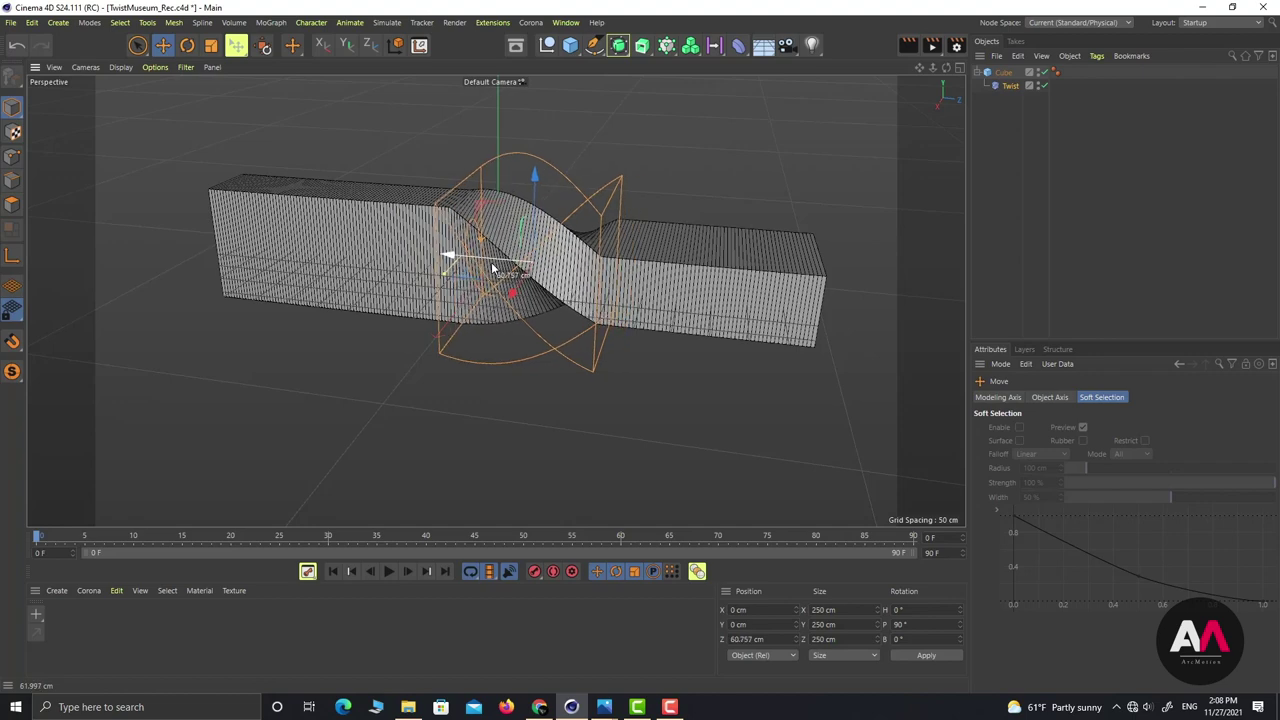
pyautogui.keyDown('alt'); pyautogui.moveTo(568, 283); pyautogui.dragTo(581, 258); pyautogui.keyUp('alt')
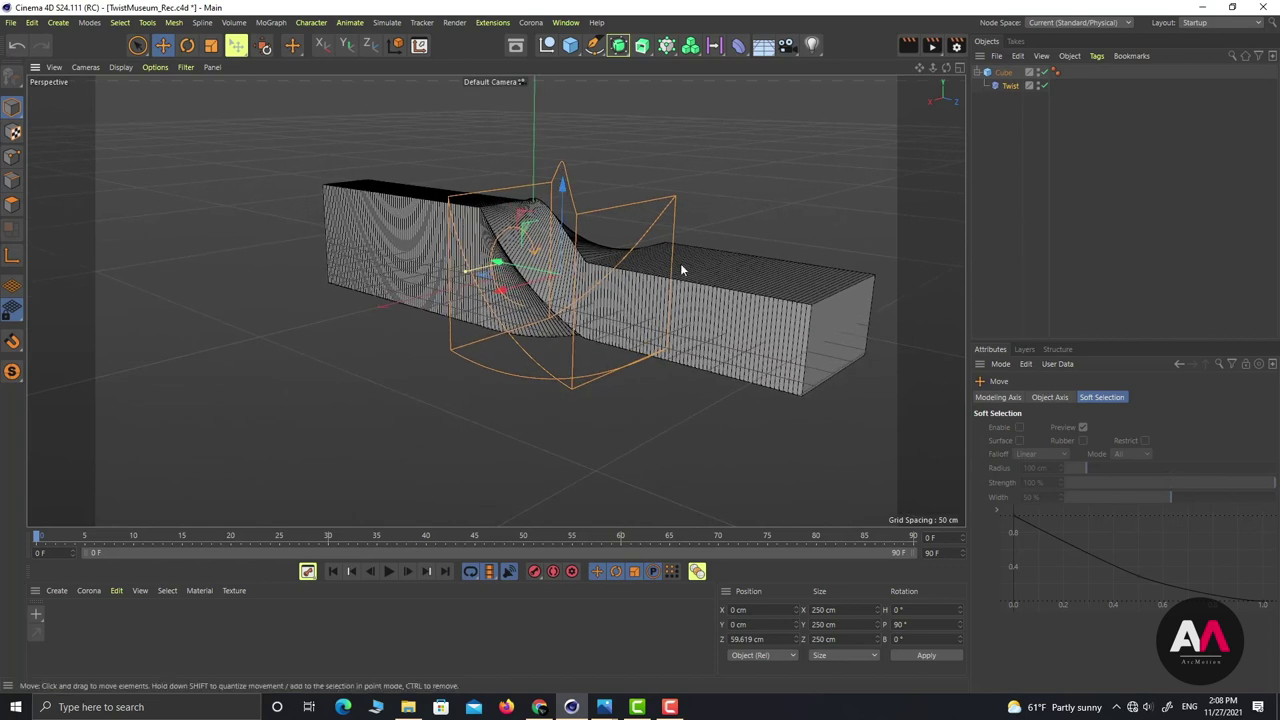
# Step: Examine the twisted section of the bar and its segment lines up close from several angles
pyautogui.keyDown('alt'); pyautogui.moveTo(681, 264); pyautogui.dragTo(678, 276); pyautogui.keyUp('alt')
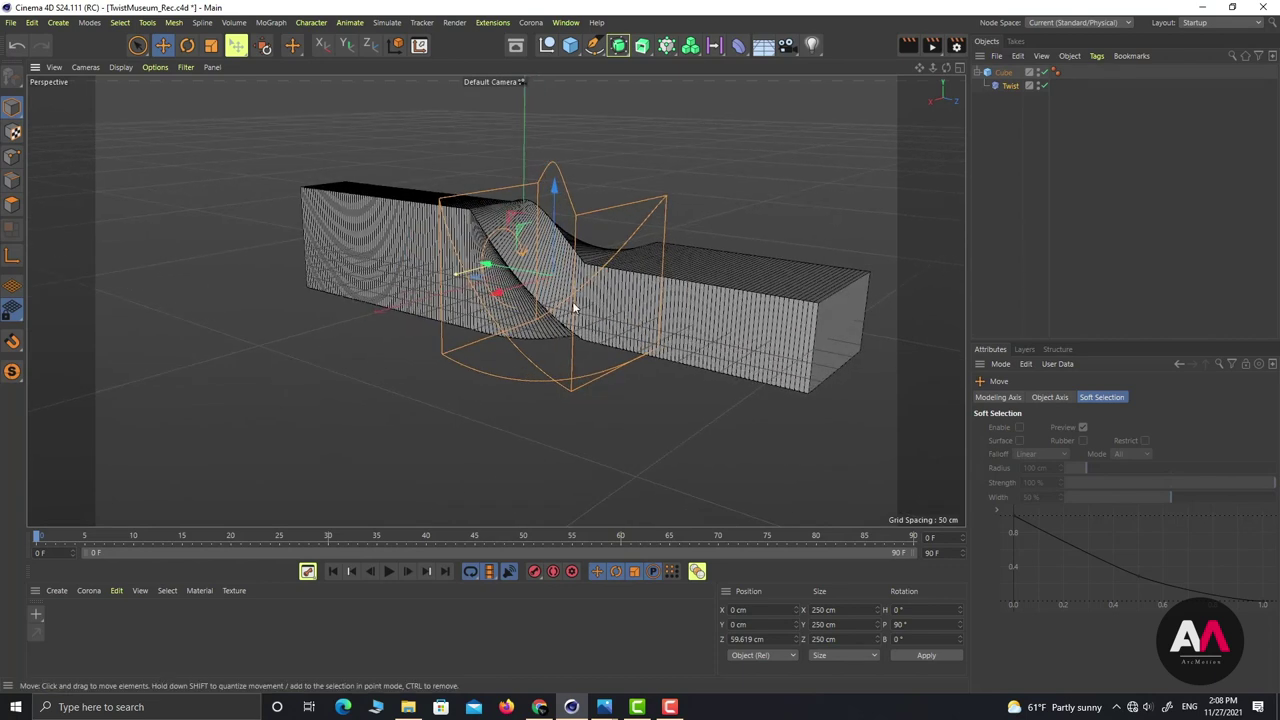
pyautogui.scroll(2, 588, 281)
pyautogui.keyDown('alt'); pyautogui.moveTo(588, 280); pyautogui.dragTo(611, 279); pyautogui.keyUp('alt')
pyautogui.scroll(-2, 619, 281)
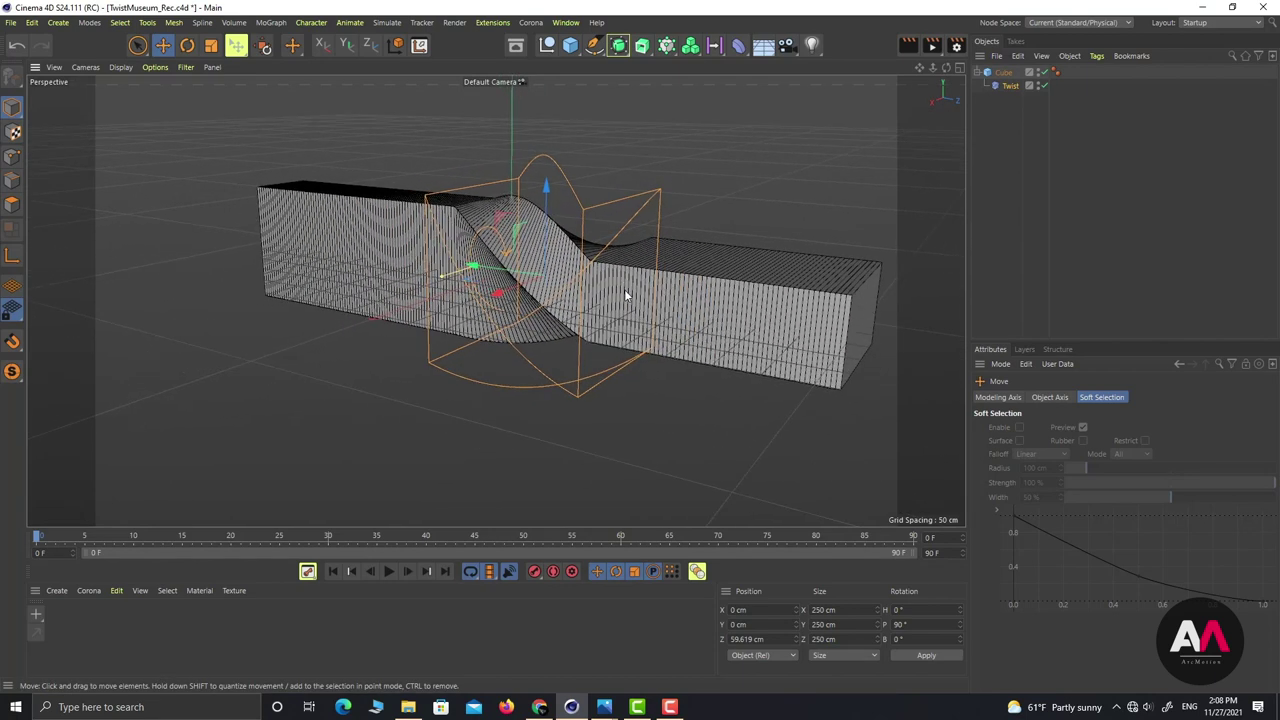
pyautogui.keyDown('alt'); pyautogui.moveTo(624, 289); pyautogui.dragTo(572, 301, button='middle'); pyautogui.keyUp('alt')
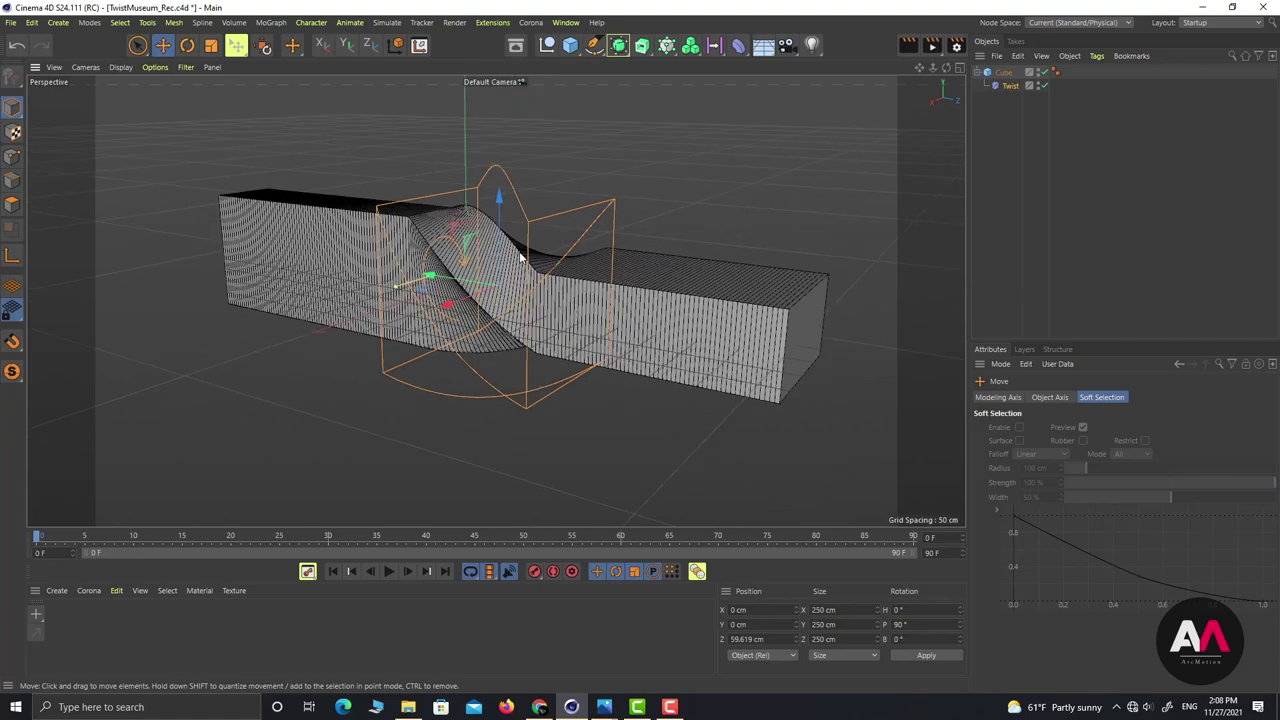
pyautogui.scroll(2, 580, 261)
pyautogui.scroll(3, 580, 261)
pyautogui.scroll(3, 478, 265)
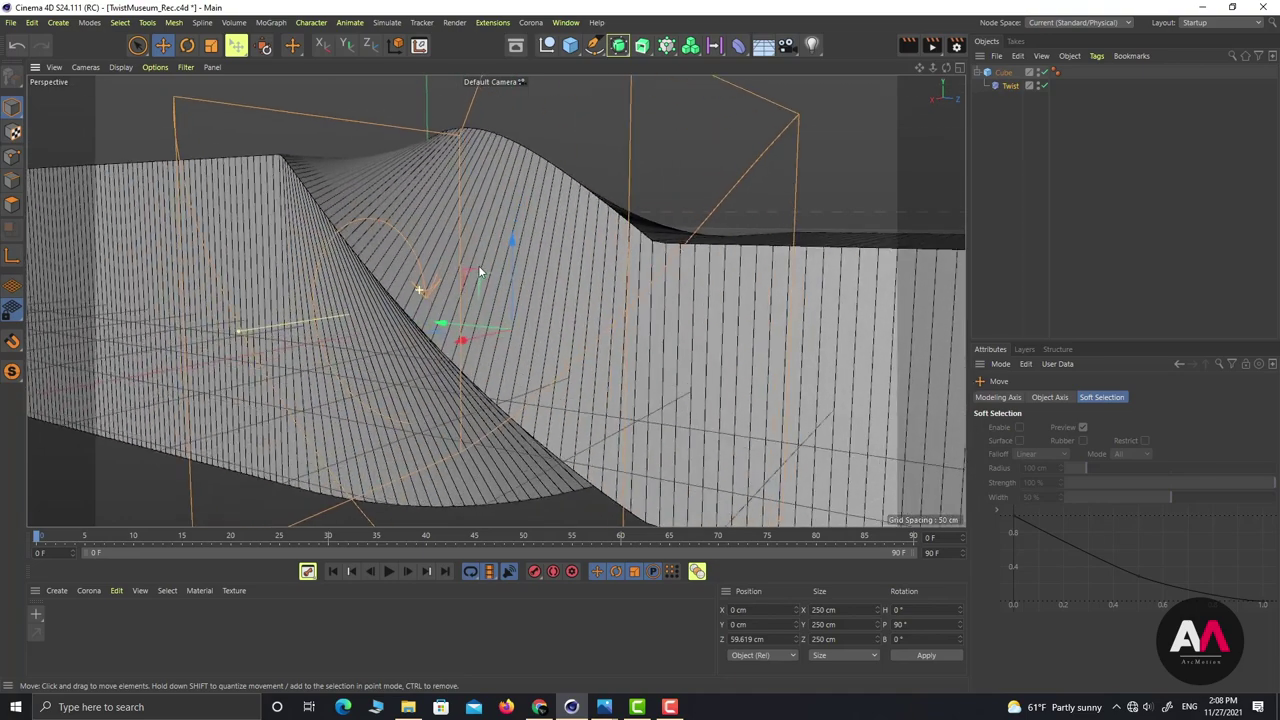
pyautogui.moveTo(421, 323)
pyautogui.keyDown('alt'); pyautogui.mouseDown()
pyautogui.moveTo(400, 289)
pyautogui.moveTo(401, 329)
pyautogui.mouseUp(); pyautogui.keyUp('alt')
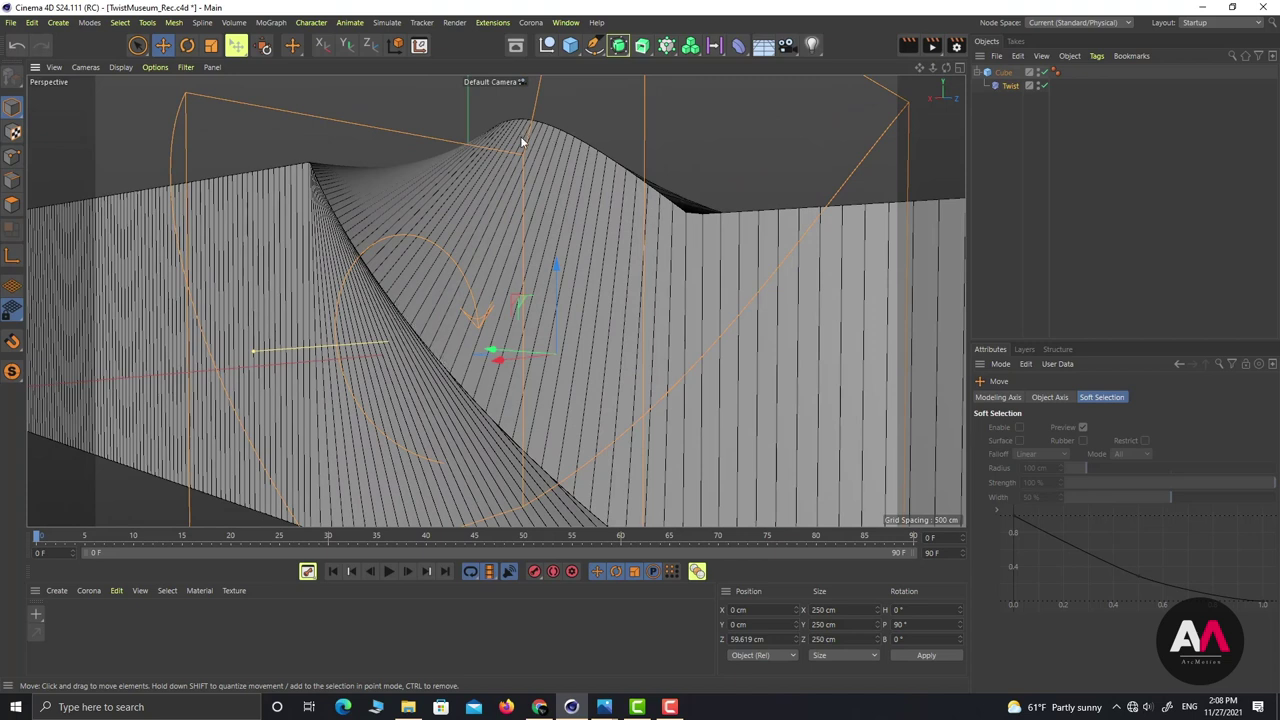
# Step: Study the stepped cladding in The Twist reference photo in Photos and compare it with the model's twisted segments in Cinema 4D
pyautogui.click(607, 705)
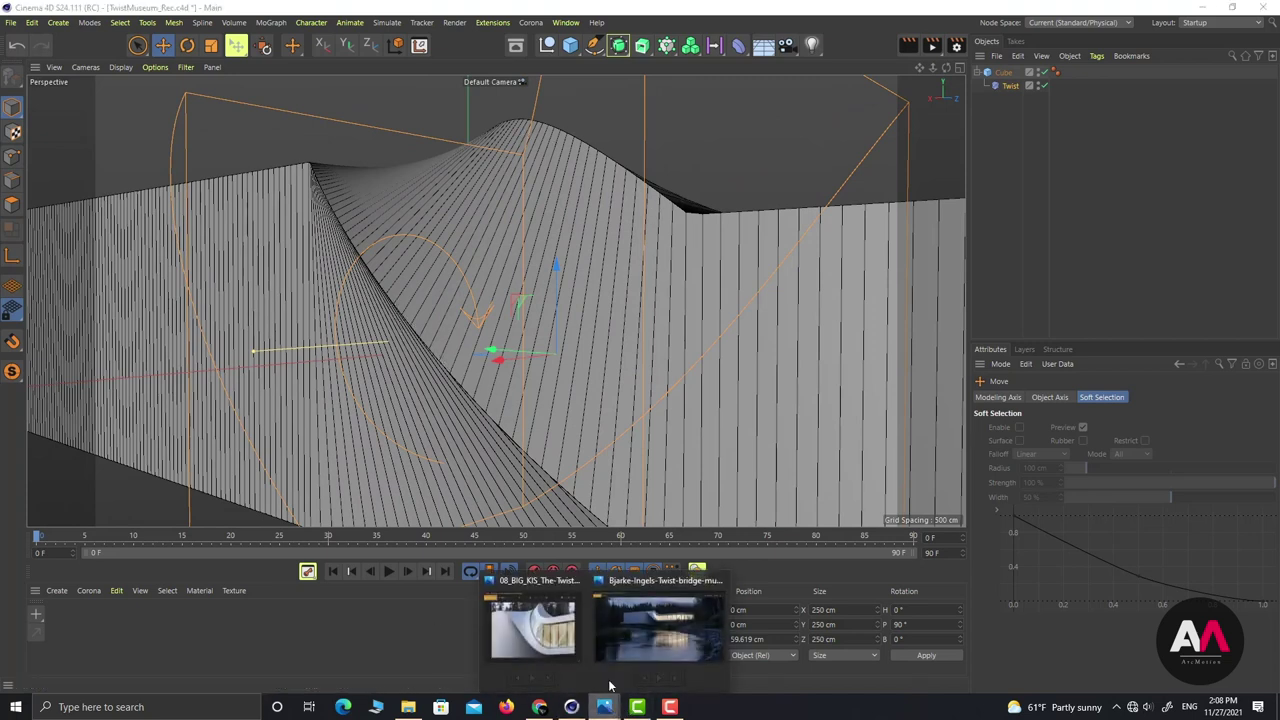
pyautogui.click(542, 584)
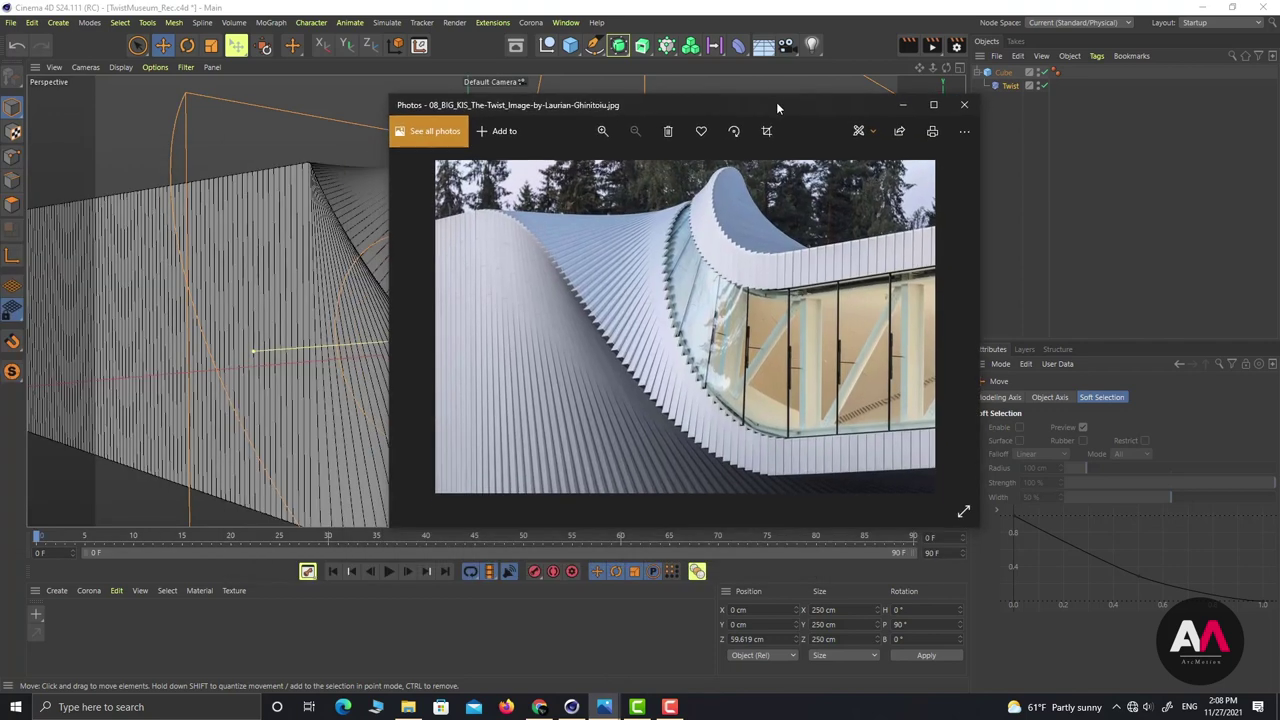
pyautogui.scroll(2, 607, 403)
pyautogui.click(933, 104)
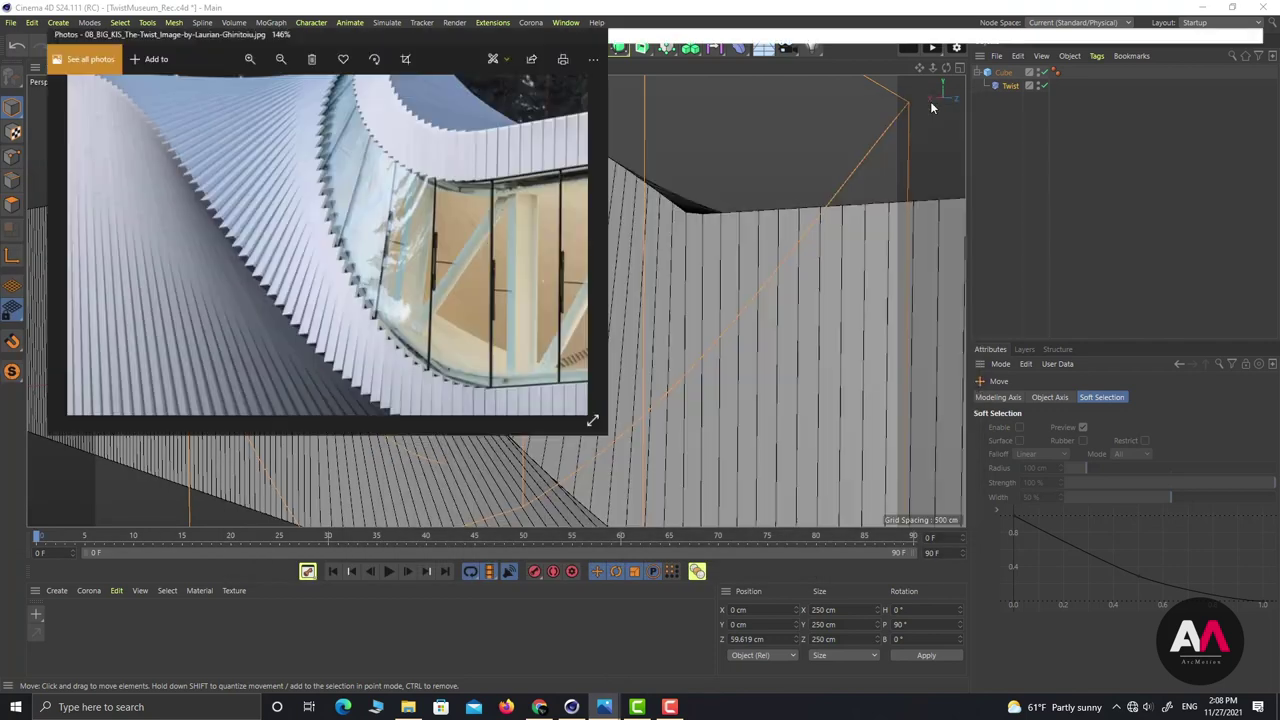
pyautogui.scroll(3, 439, 444)
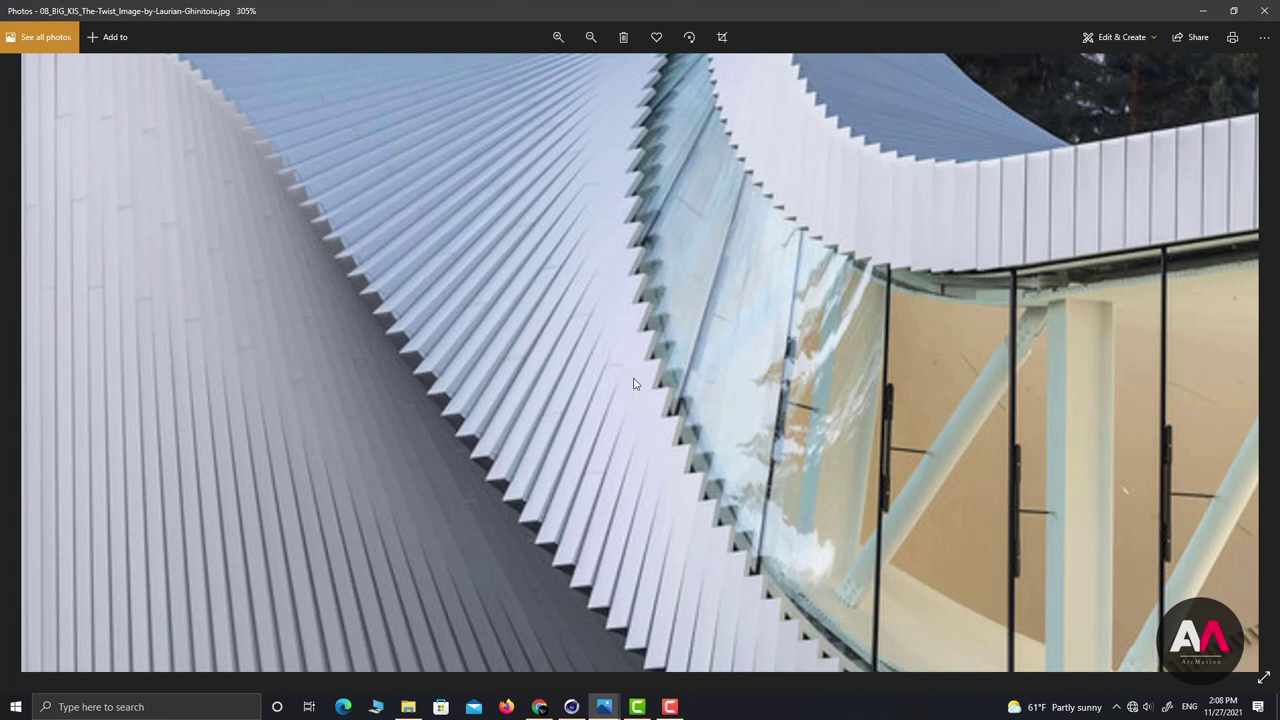
pyautogui.click(1203, 10)
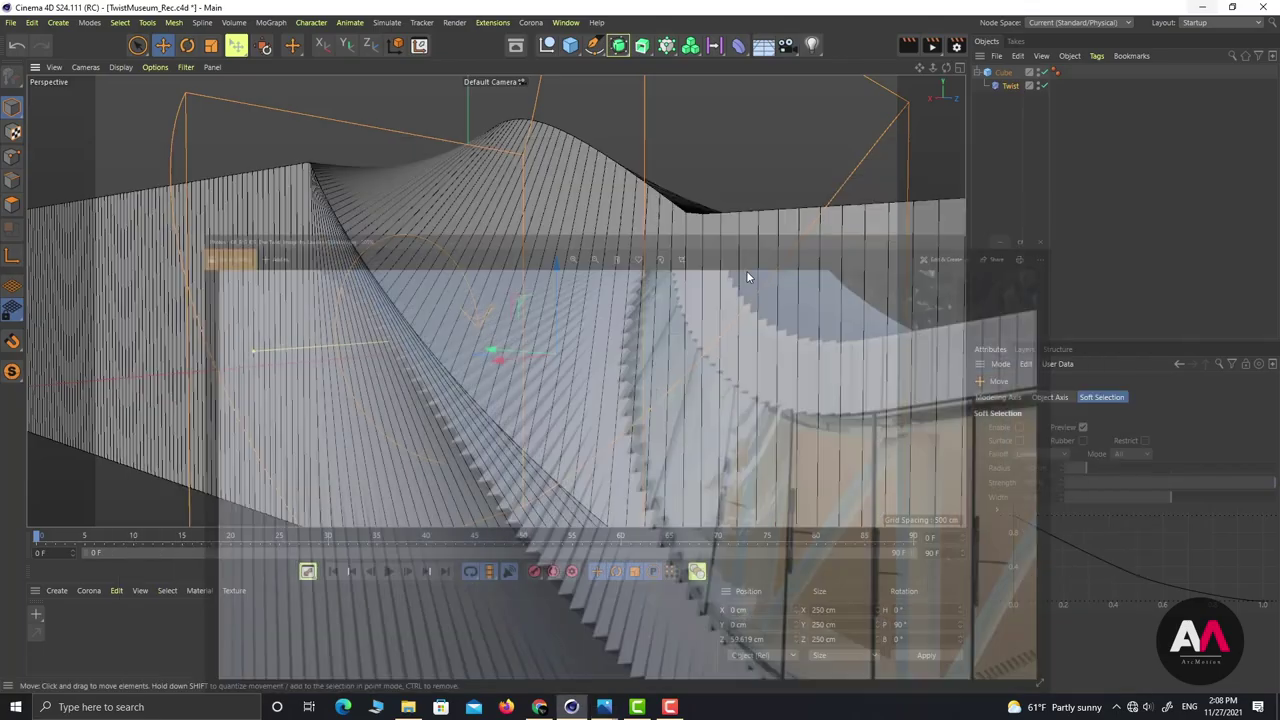
pyautogui.keyDown('alt'); pyautogui.moveTo(746, 270); pyautogui.dragTo(572, 241); pyautogui.keyUp('alt')
pyautogui.keyDown('alt'); pyautogui.moveTo(502, 212); pyautogui.dragTo(486, 238); pyautogui.keyUp('alt')
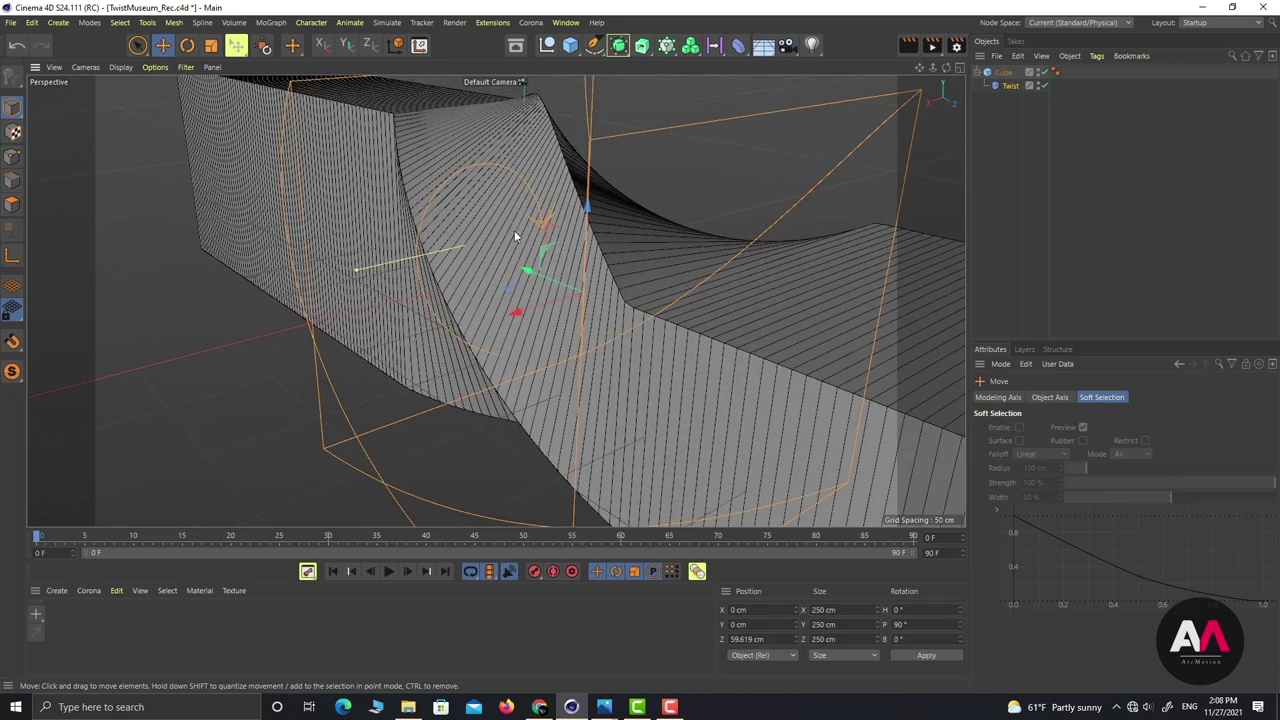
pyautogui.keyDown('alt'); pyautogui.moveTo(560, 180); pyautogui.dragTo(488, 292); pyautogui.keyUp('alt')
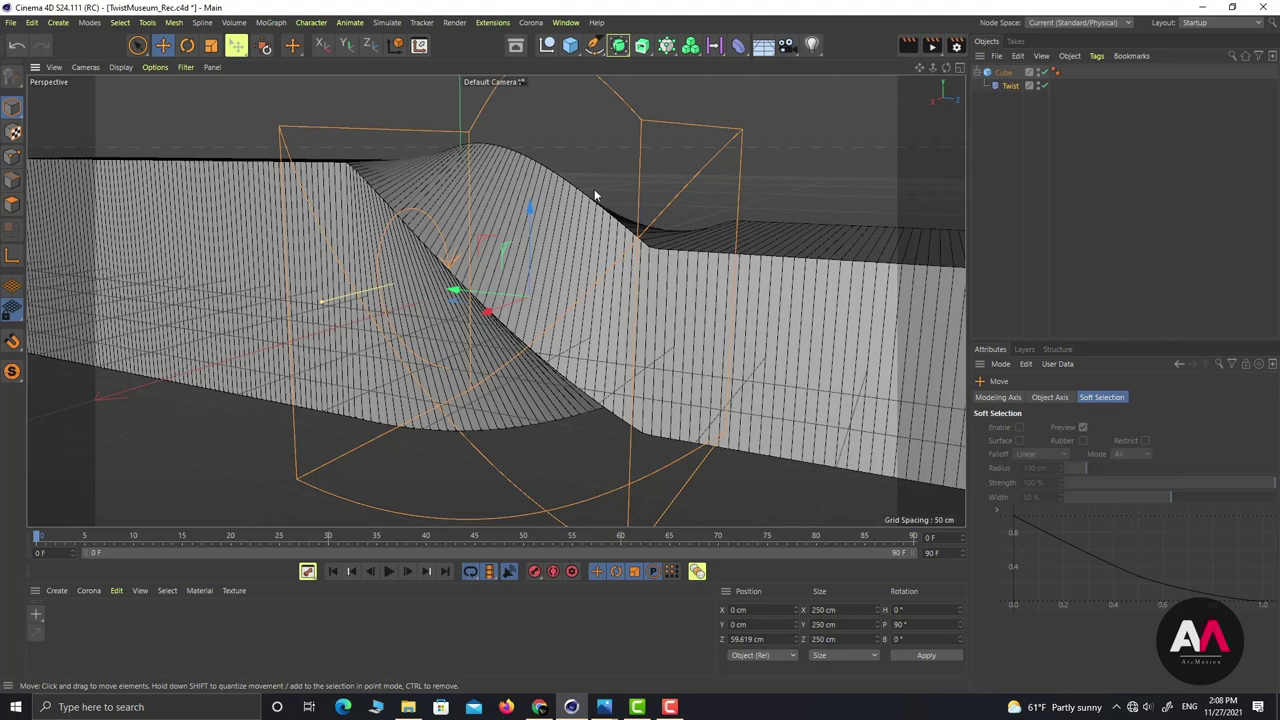
pyautogui.keyDown('alt'); pyautogui.moveTo(538, 275); pyautogui.dragTo(449, 318); pyautogui.keyUp('alt')
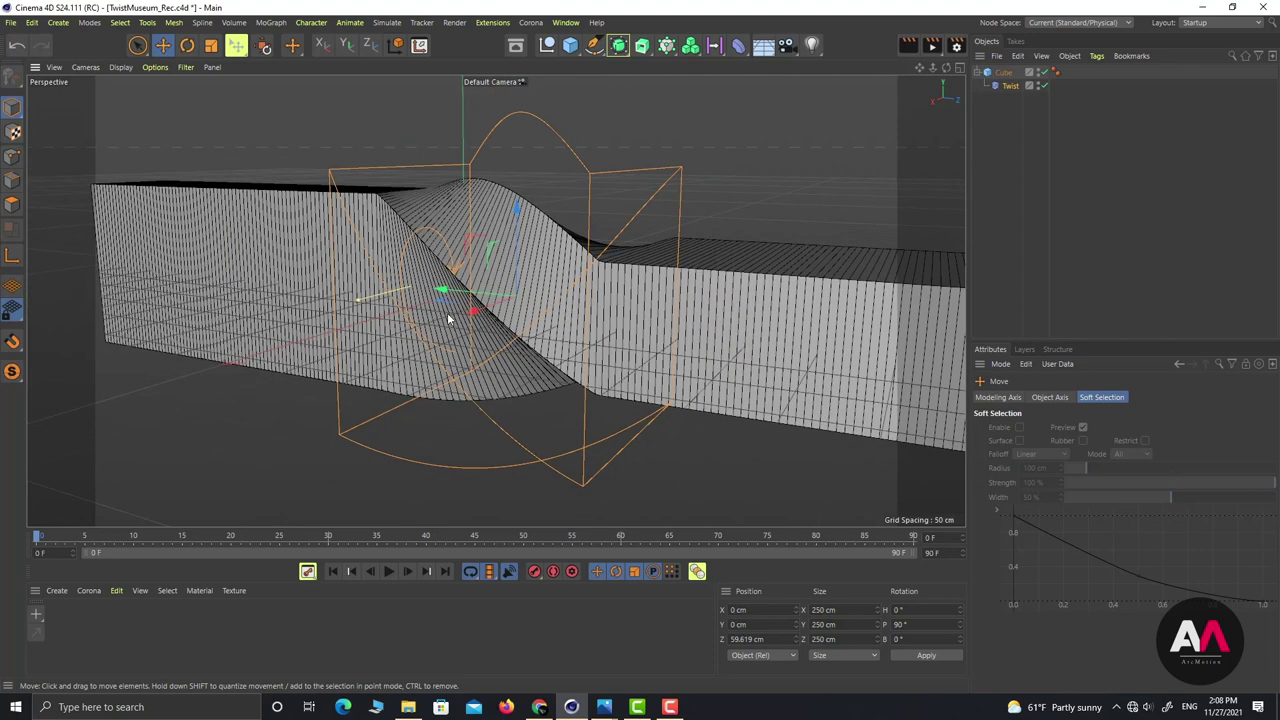
# Step: Check the overlapping cladding strips in the 08_BIG_KIS The-Twist photo in Photos and return to the twisted bar in Cinema 4D
pyautogui.scroll(-3, 449, 318)
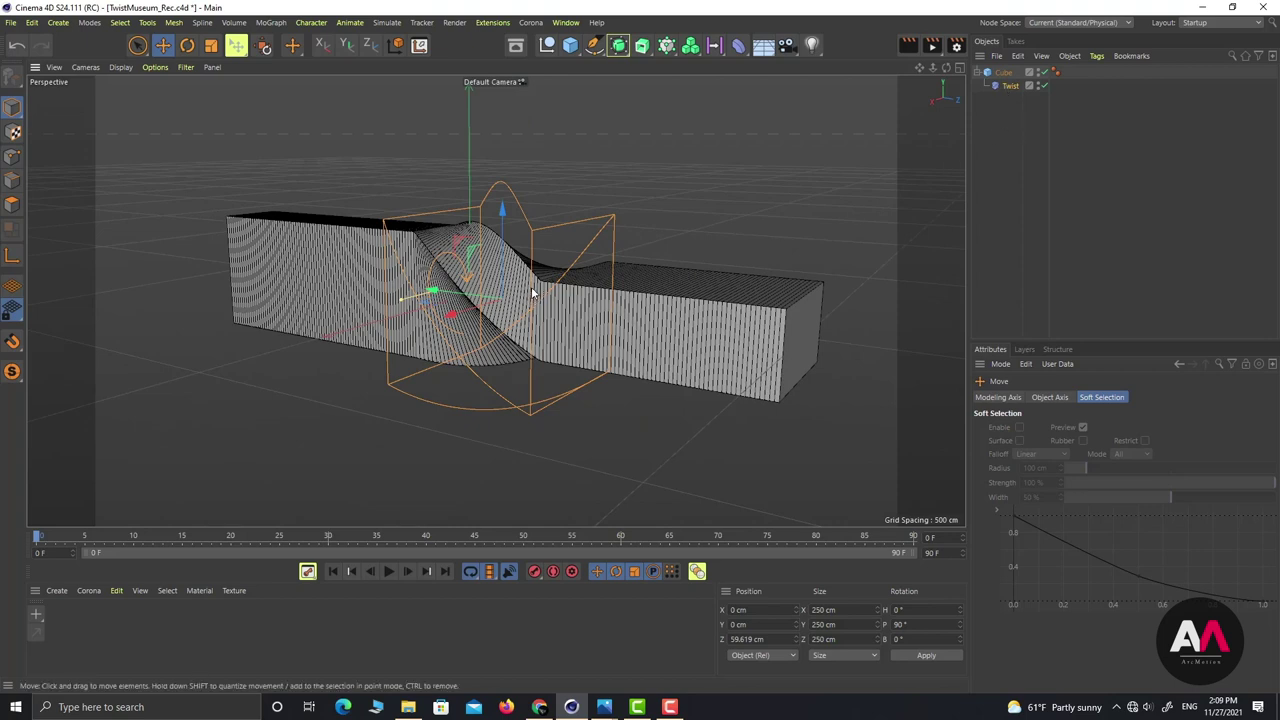
pyautogui.keyDown('alt'); pyautogui.moveTo(535, 295); pyautogui.dragTo(538, 296); pyautogui.keyUp('alt')
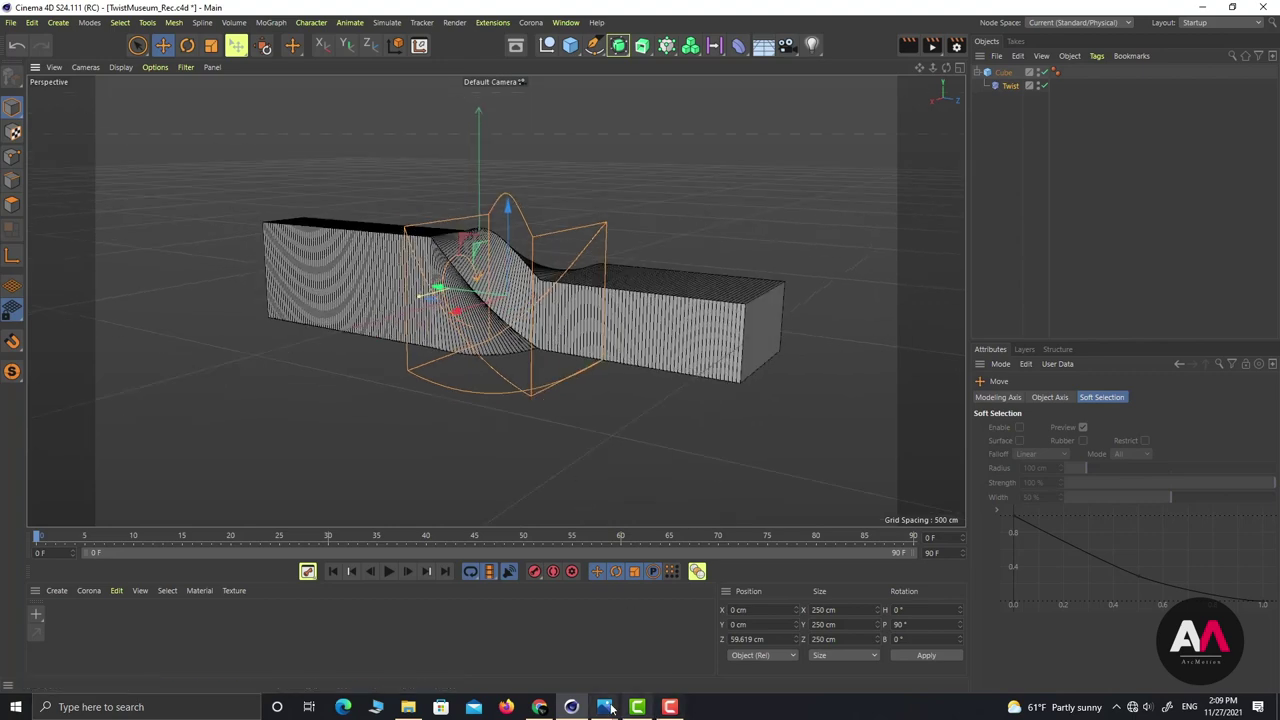
pyautogui.moveTo(604, 707)
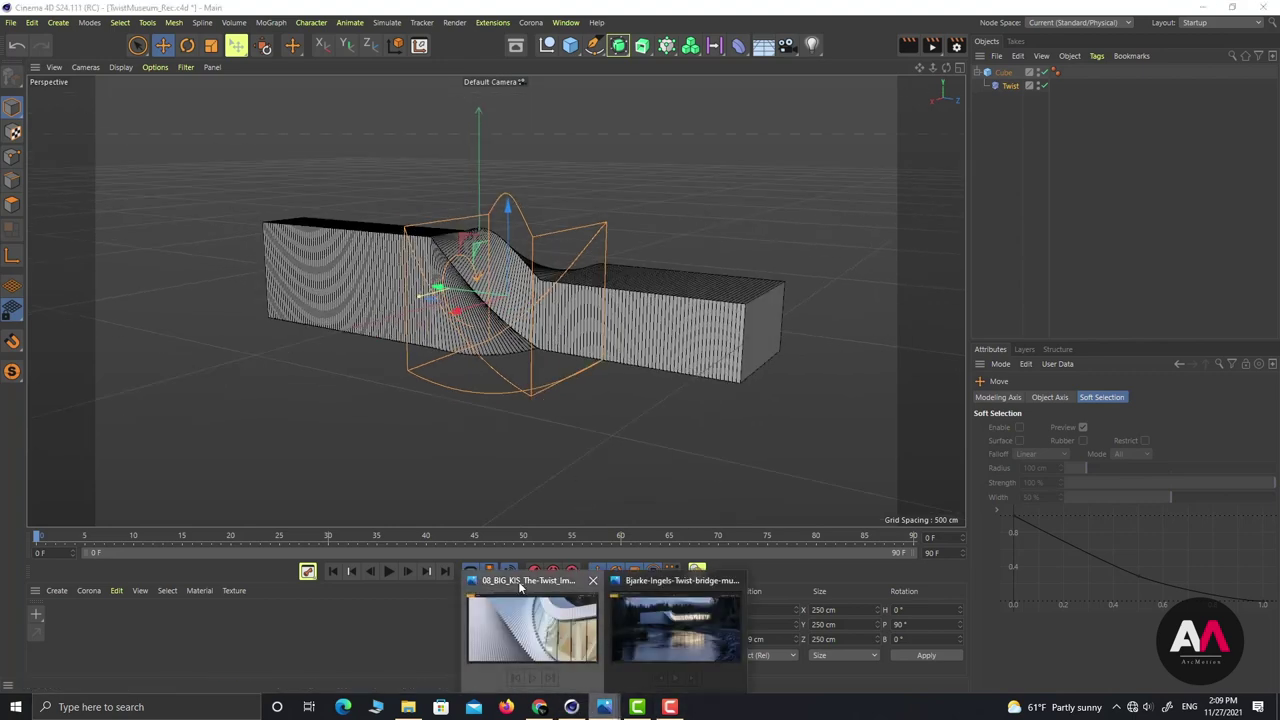
pyautogui.click(536, 620)
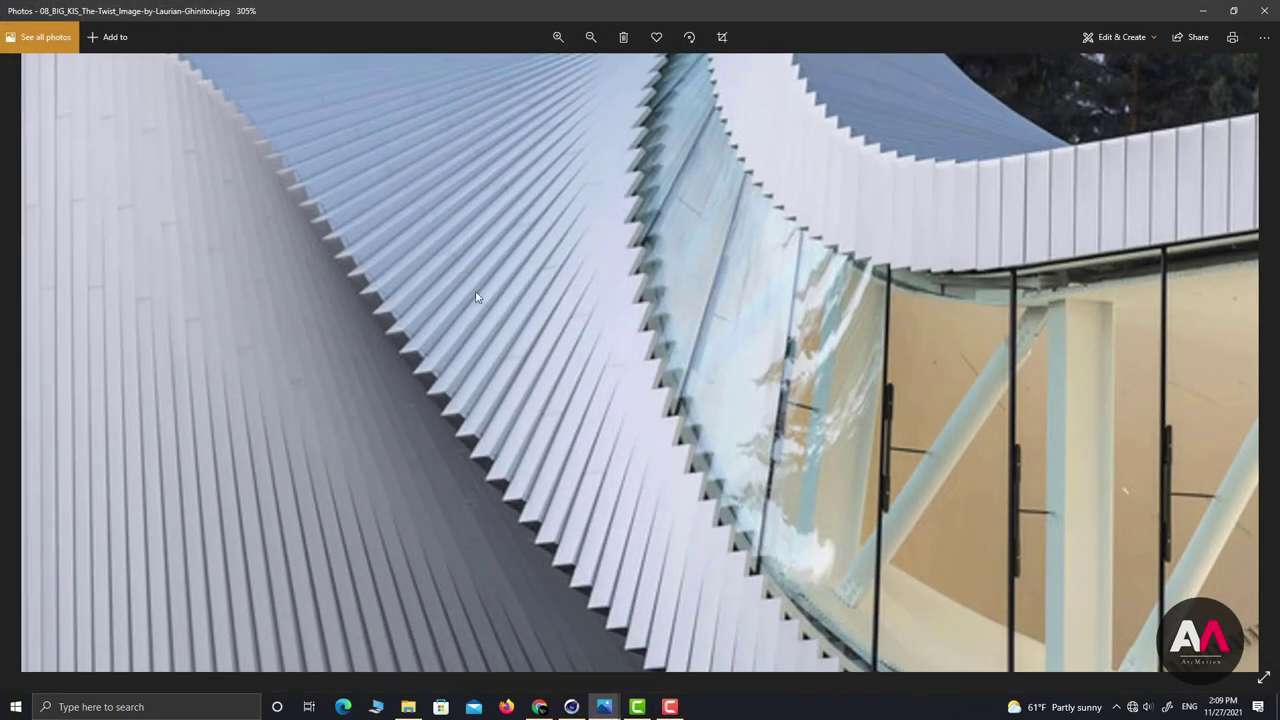
pyautogui.click(1202, 11)
pyautogui.scroll(3, 558, 316)
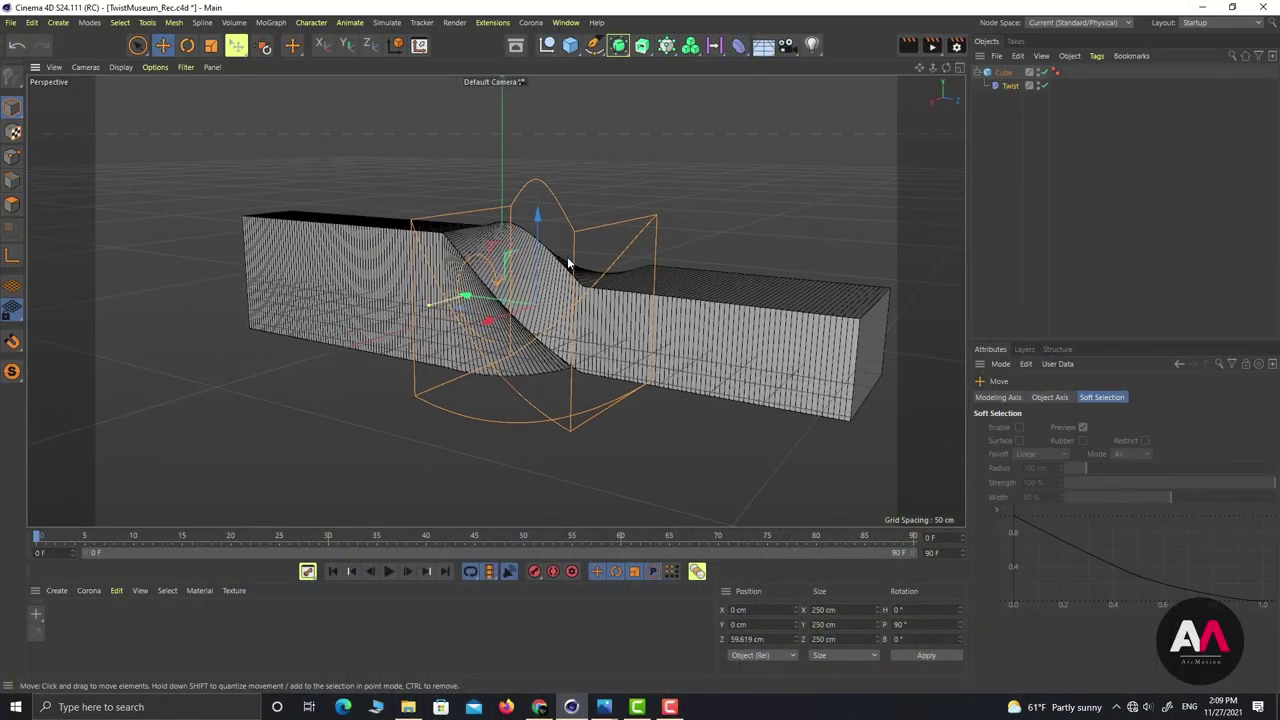
# Step: Delete the Twist deformer and set the cube's Z segments to 1
pyautogui.click(1006, 87)
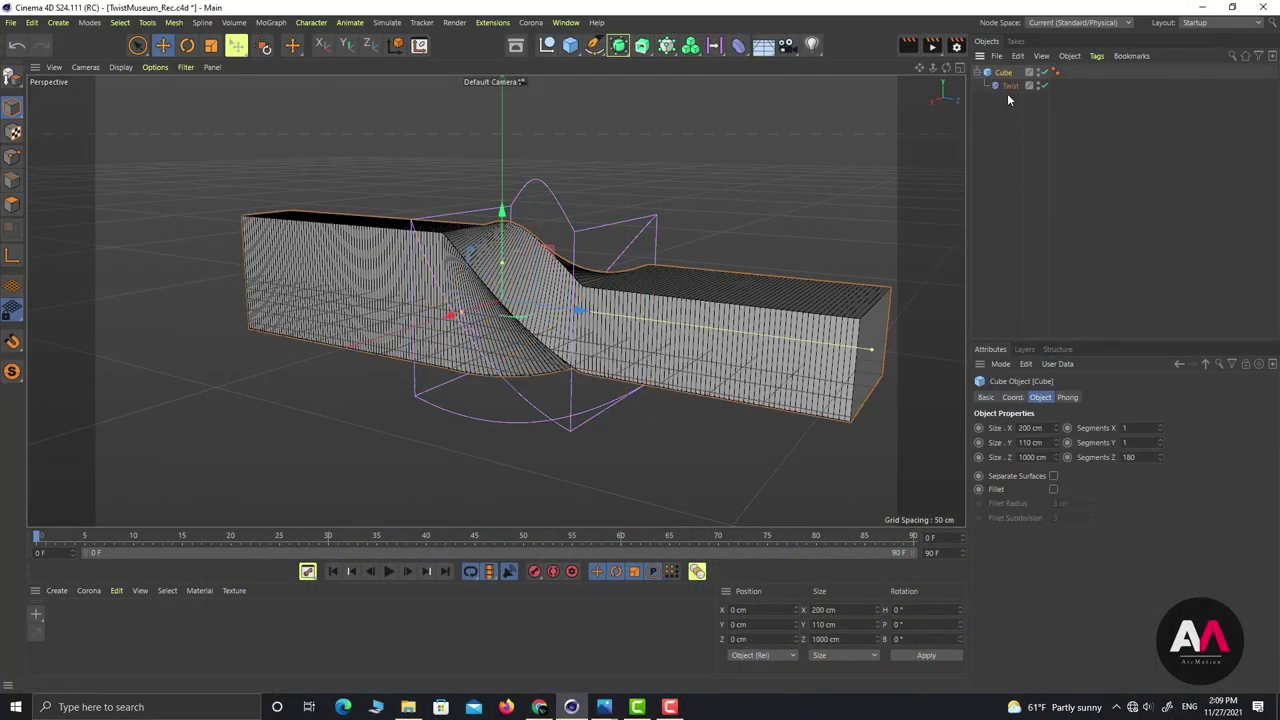
pyautogui.press('Delete')
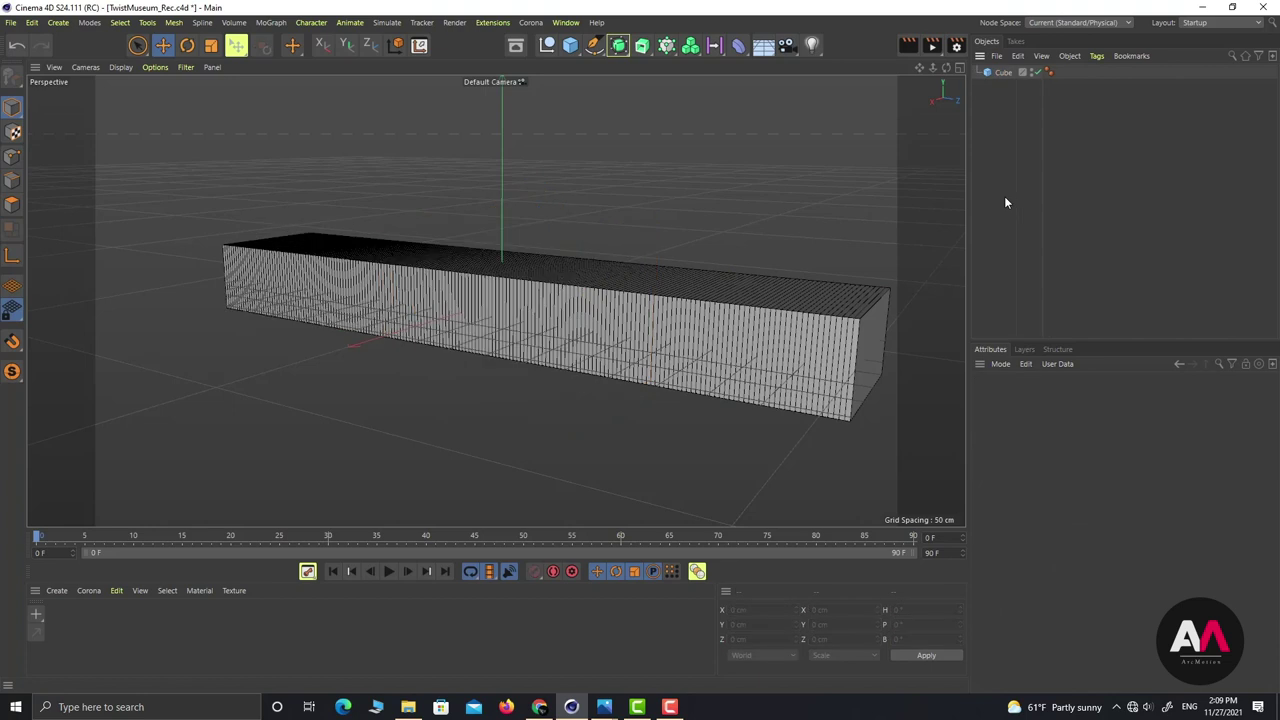
pyautogui.click(1001, 73)
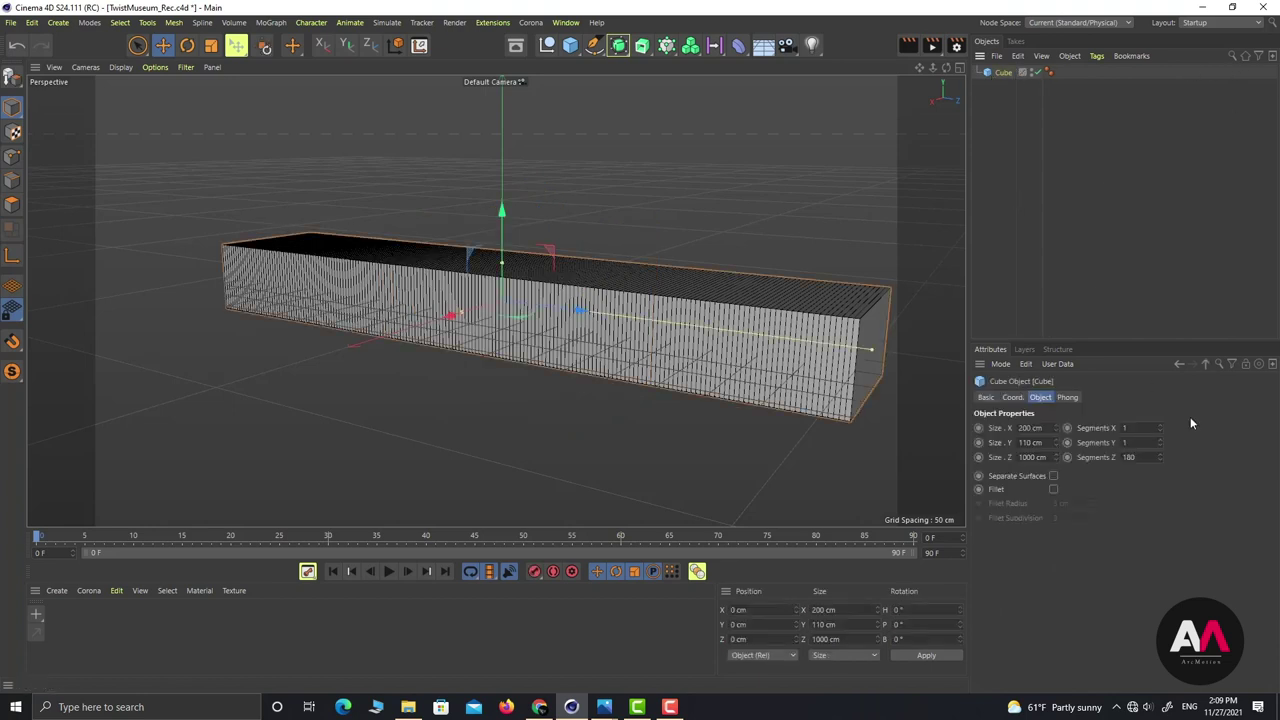
pyautogui.write('1')
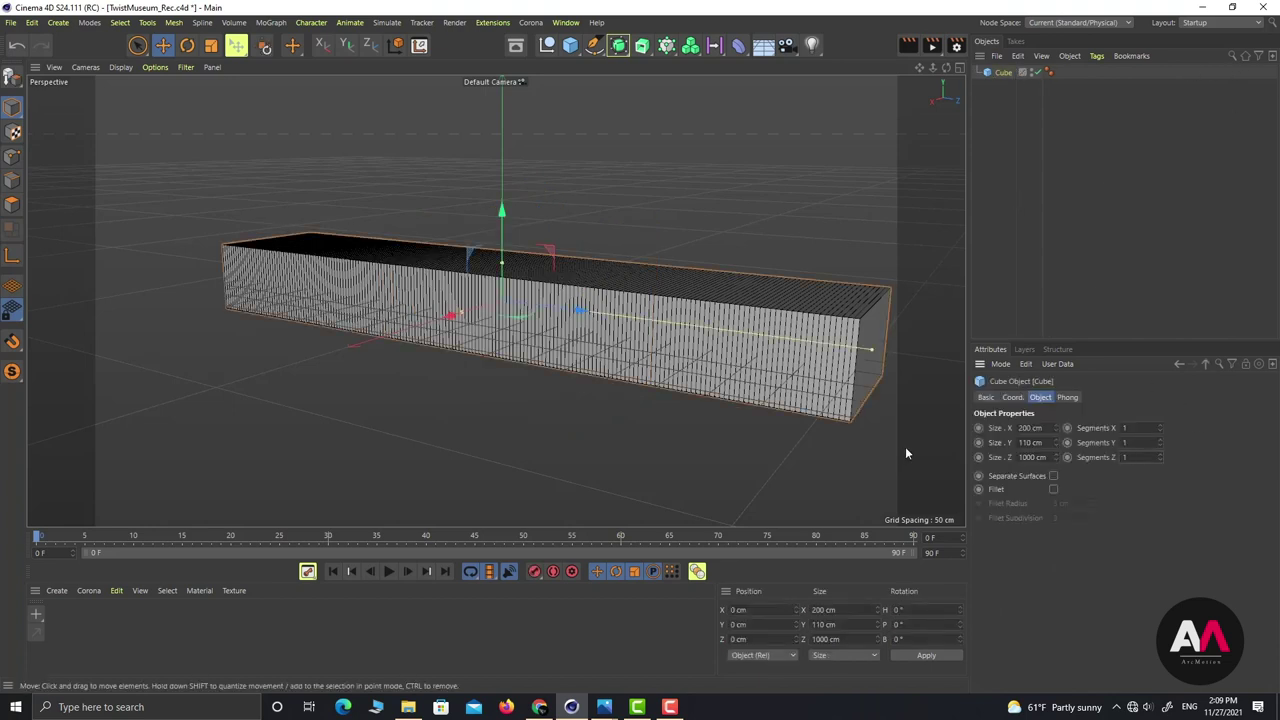
pyautogui.press('Return')
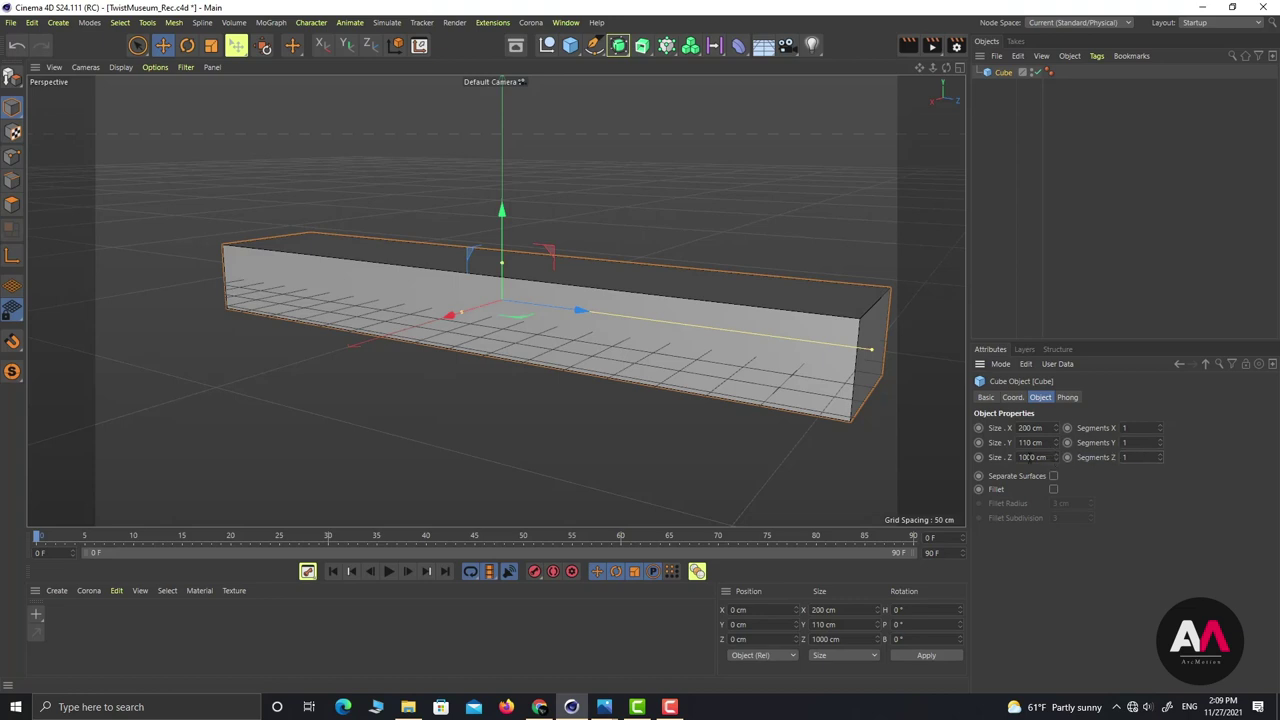
# Step: Set the cube's Z size to 3 cm so it forms a thin slab
pyautogui.moveTo(1052, 457); pyautogui.dragTo(967, 444)
pyautogui.write('3')
pyautogui.press('Return')
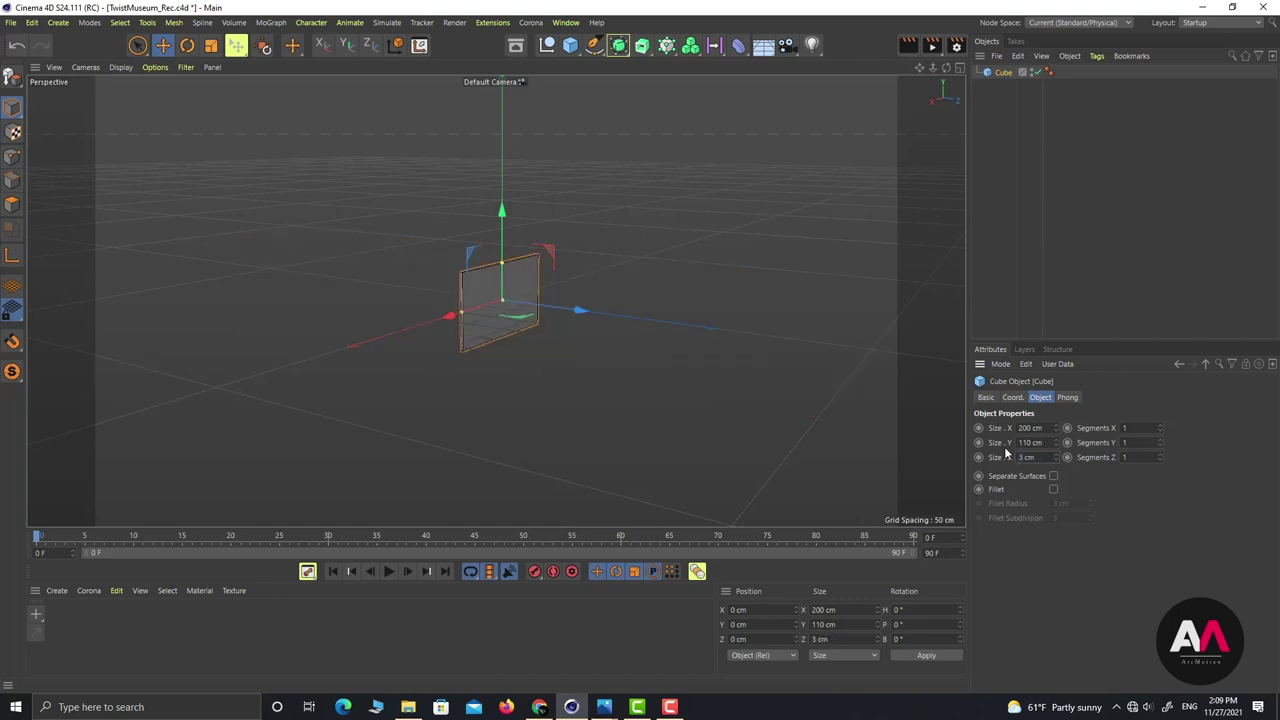
# Step: Duplicate the thin cube in the object hierarchy and hide the copy
pyautogui.scroll(8, 465, 286)
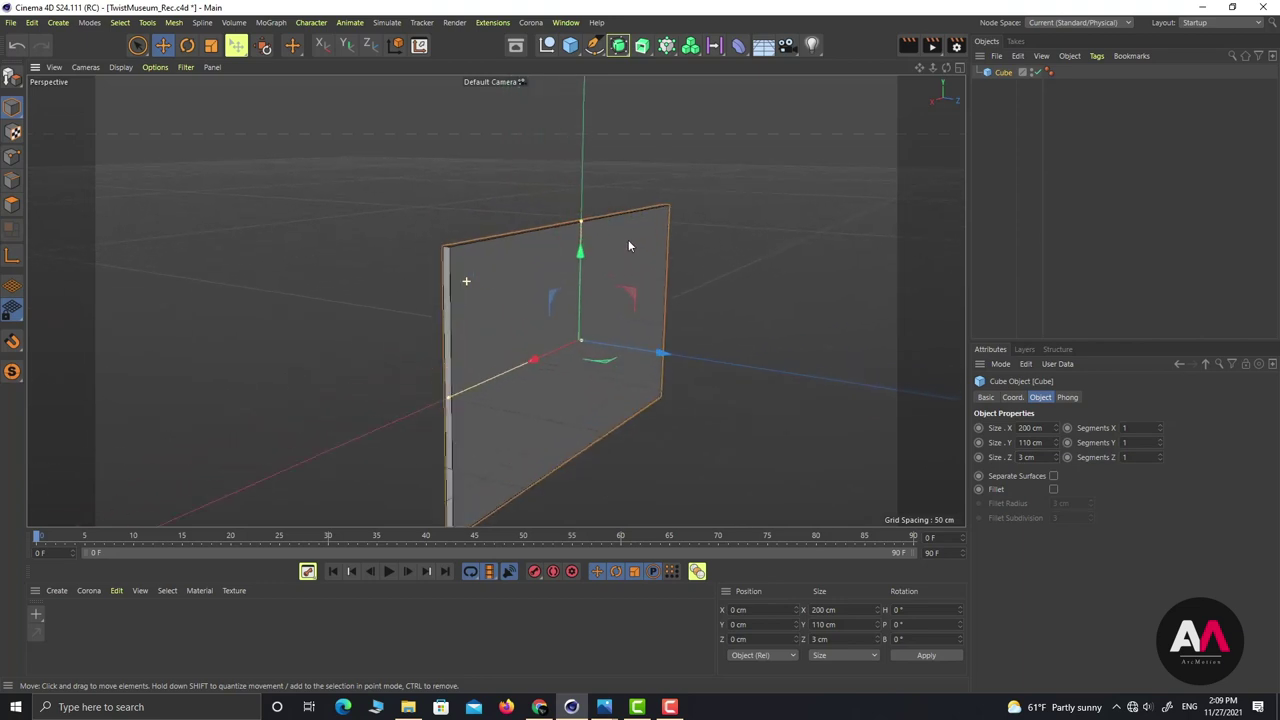
pyautogui.moveTo(583, 271)
pyautogui.keyDown('alt'); pyautogui.mouseDown()
pyautogui.moveTo(645, 278)
pyautogui.moveTo(580, 280)
pyautogui.mouseUp(); pyautogui.keyUp('alt')
pyautogui.scroll(-1, 581, 278)
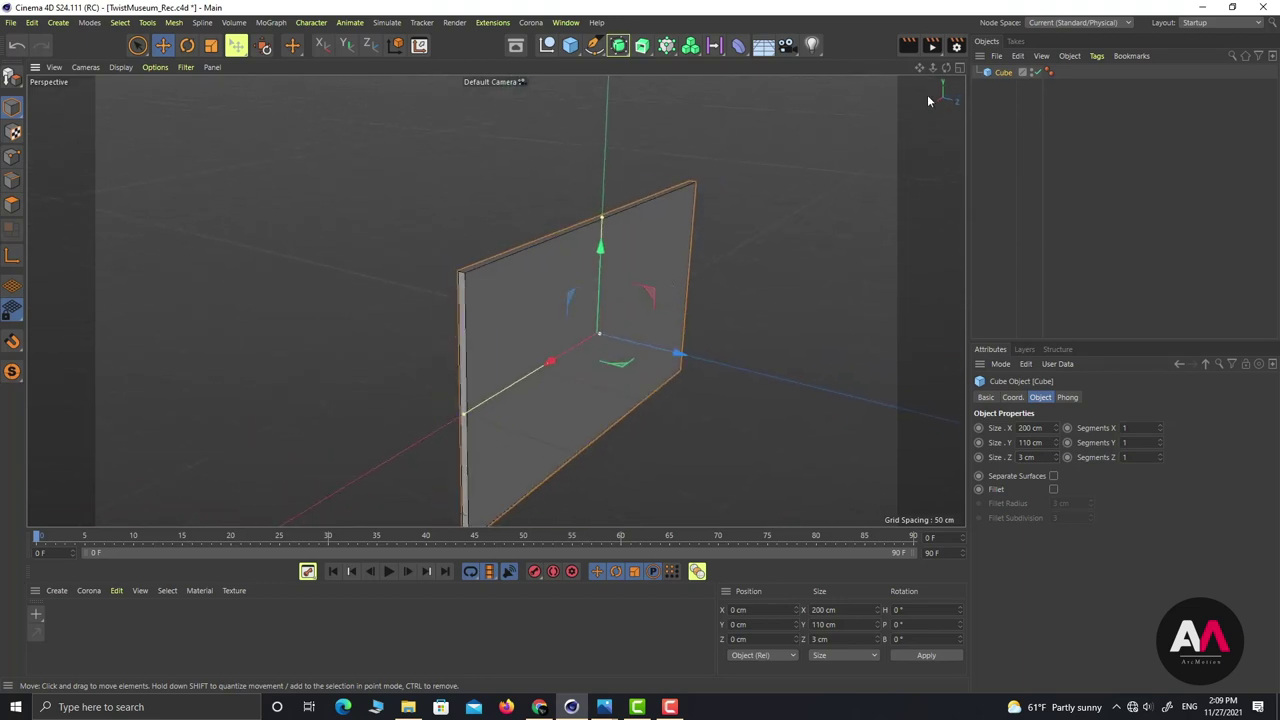
pyautogui.keyDown('ctrl'); pyautogui.moveTo(1001, 73); pyautogui.dragTo(1004, 110); pyautogui.keyUp('ctrl')
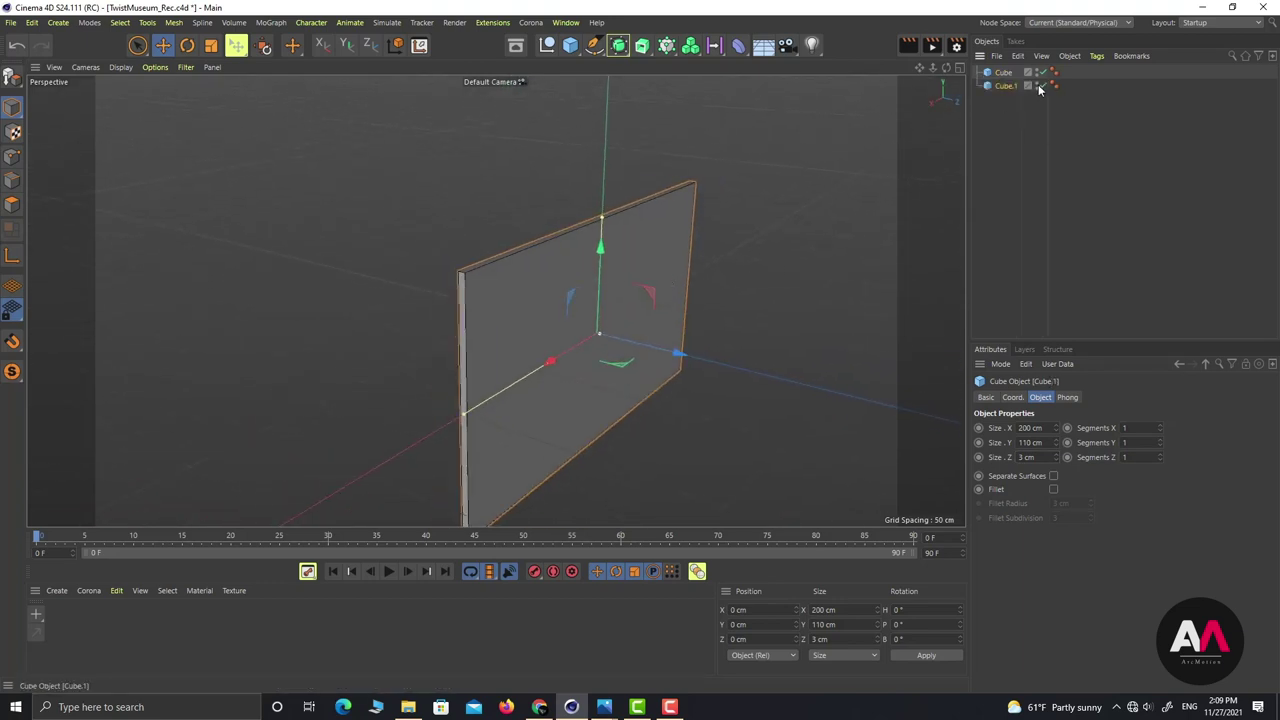
pyautogui.click(1037, 86)
# Step: Make the original cube editable and select its two large opposite polygons, front and back
pyautogui.click(1001, 75)
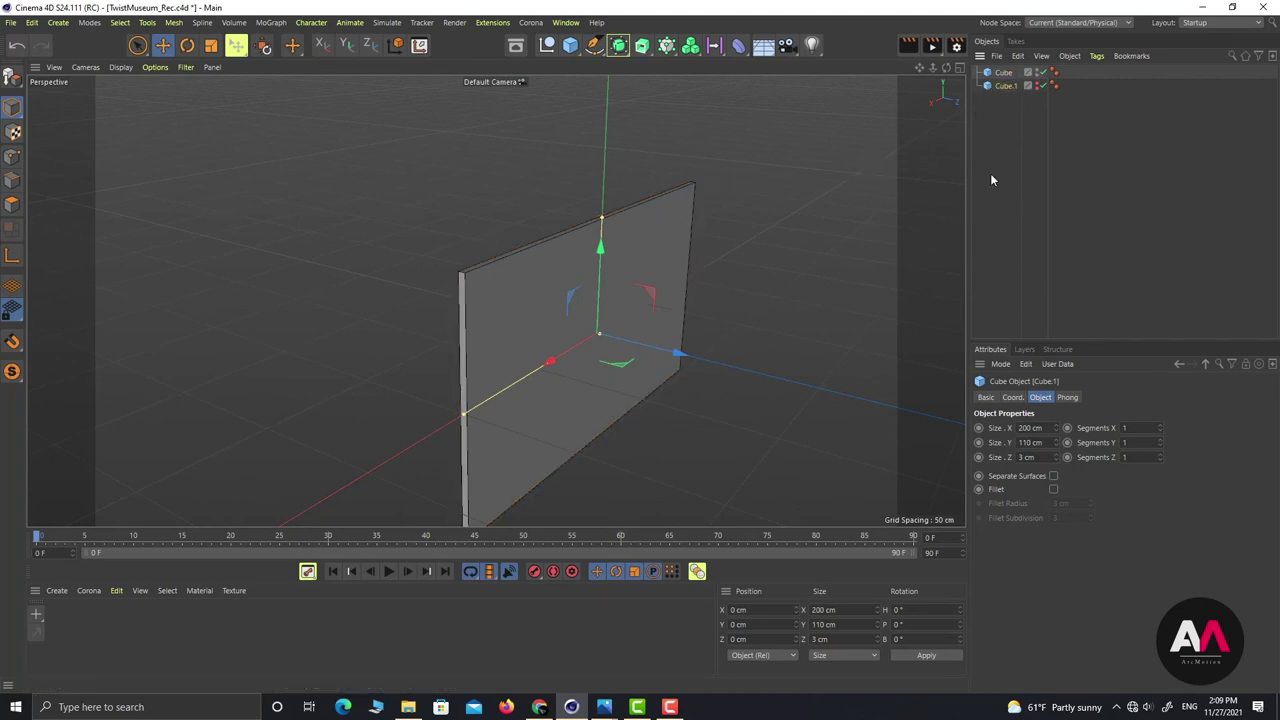
pyautogui.click(12, 78)
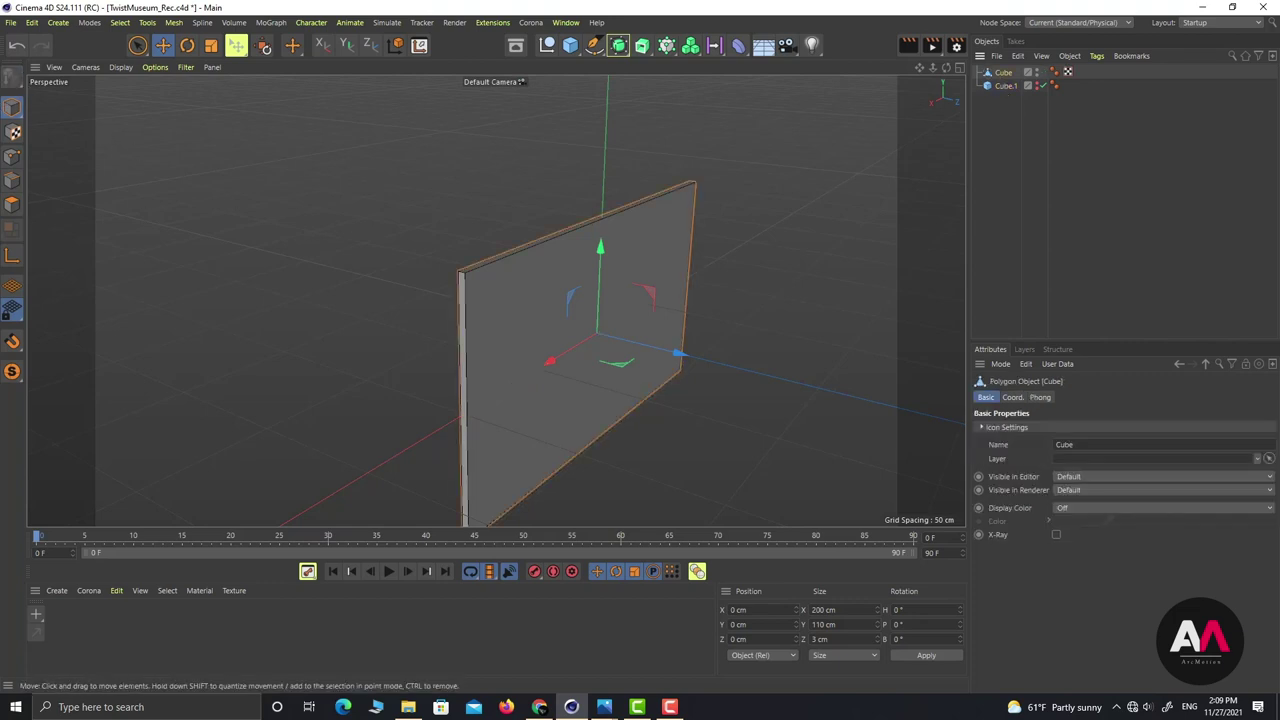
pyautogui.click(12, 204)
pyautogui.click(137, 45)
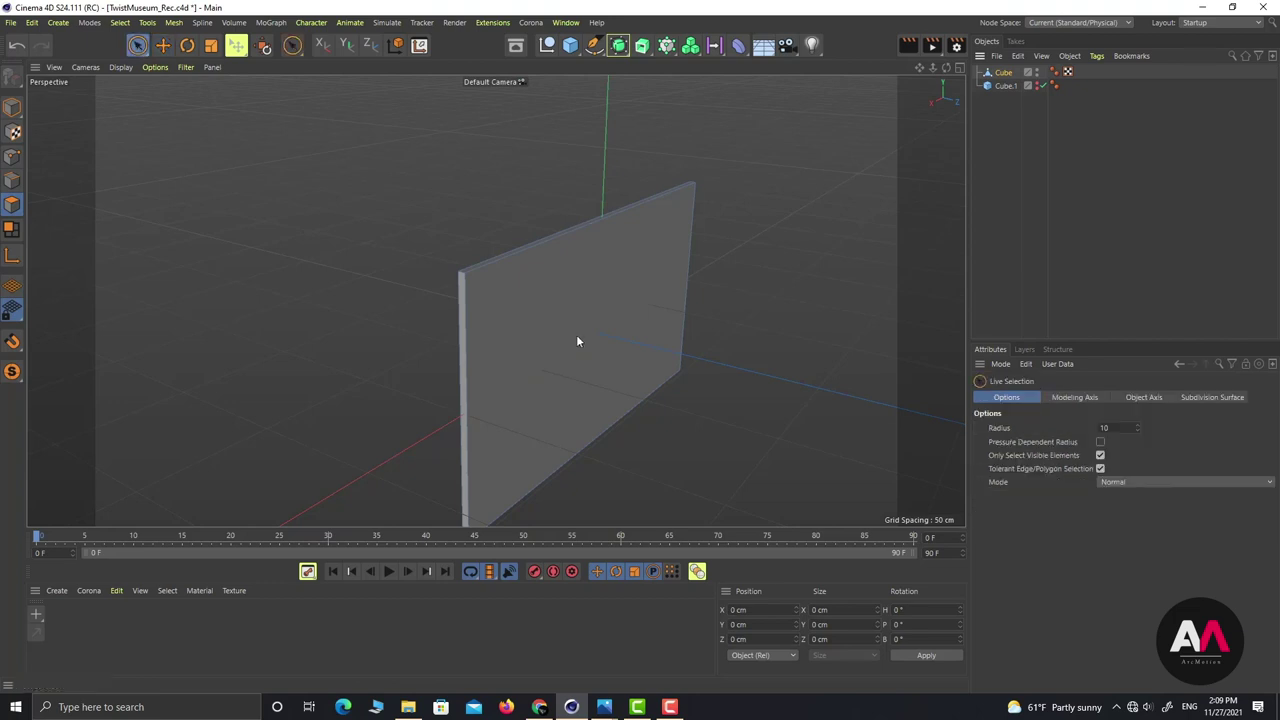
pyautogui.click(570, 325)
pyautogui.keyDown('alt'); pyautogui.moveTo(557, 310); pyautogui.dragTo(790, 362); pyautogui.keyUp('alt')
pyautogui.keyDown('shift'); pyautogui.click(555, 334); pyautogui.keyUp('shift')
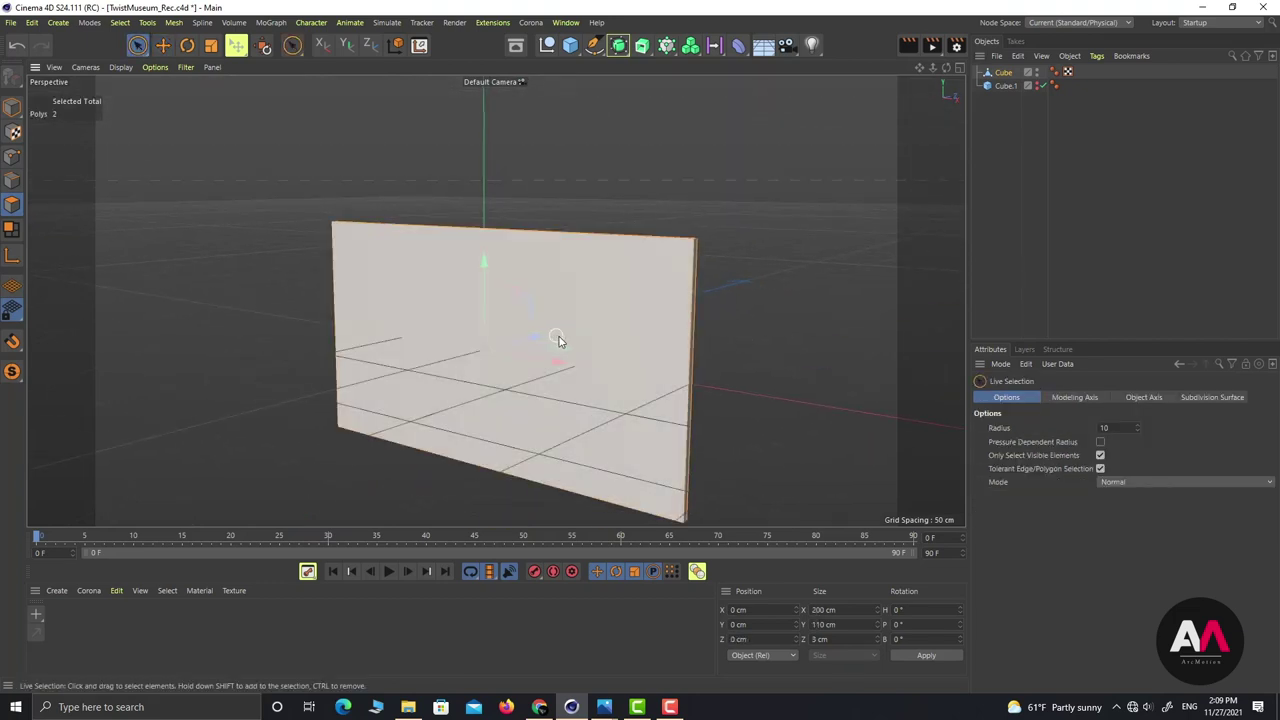
# Step: Inset both selected faces with Extrude Inner at an offset of about 11.5 cm
pyautogui.keyDown('alt'); pyautogui.moveTo(608, 325); pyautogui.dragTo(723, 320); pyautogui.keyUp('alt')
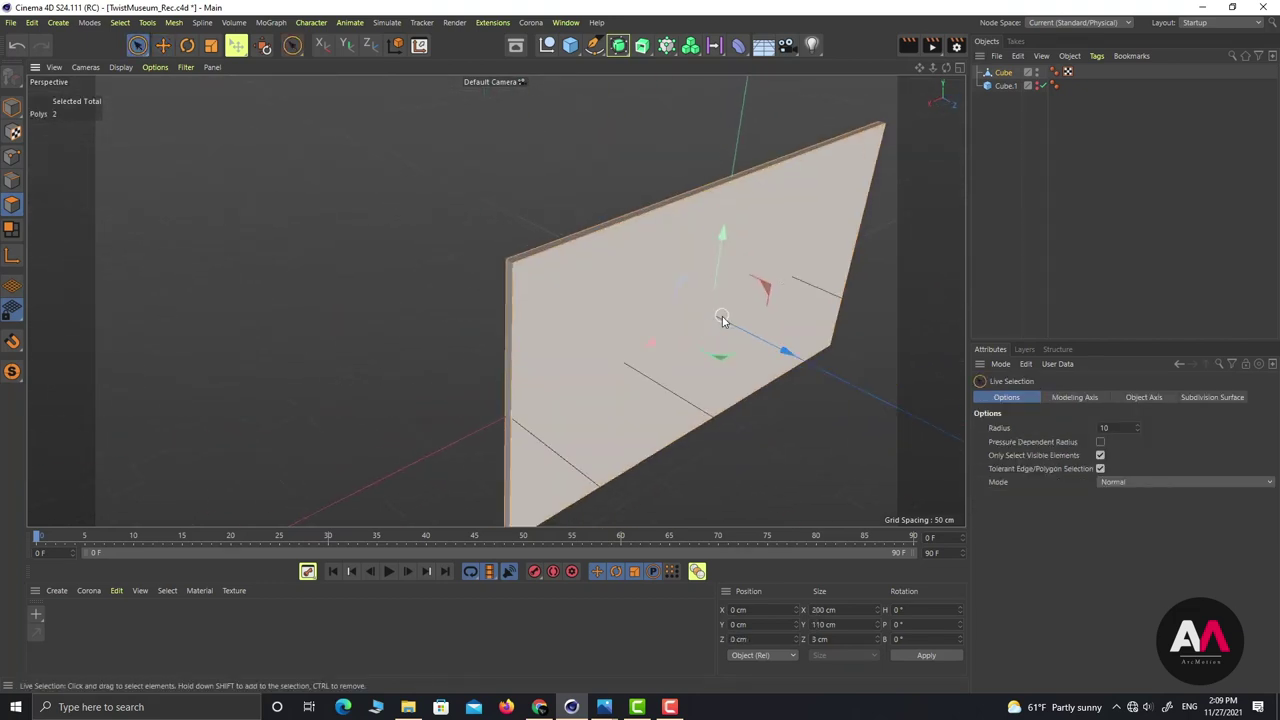
pyautogui.press('i')
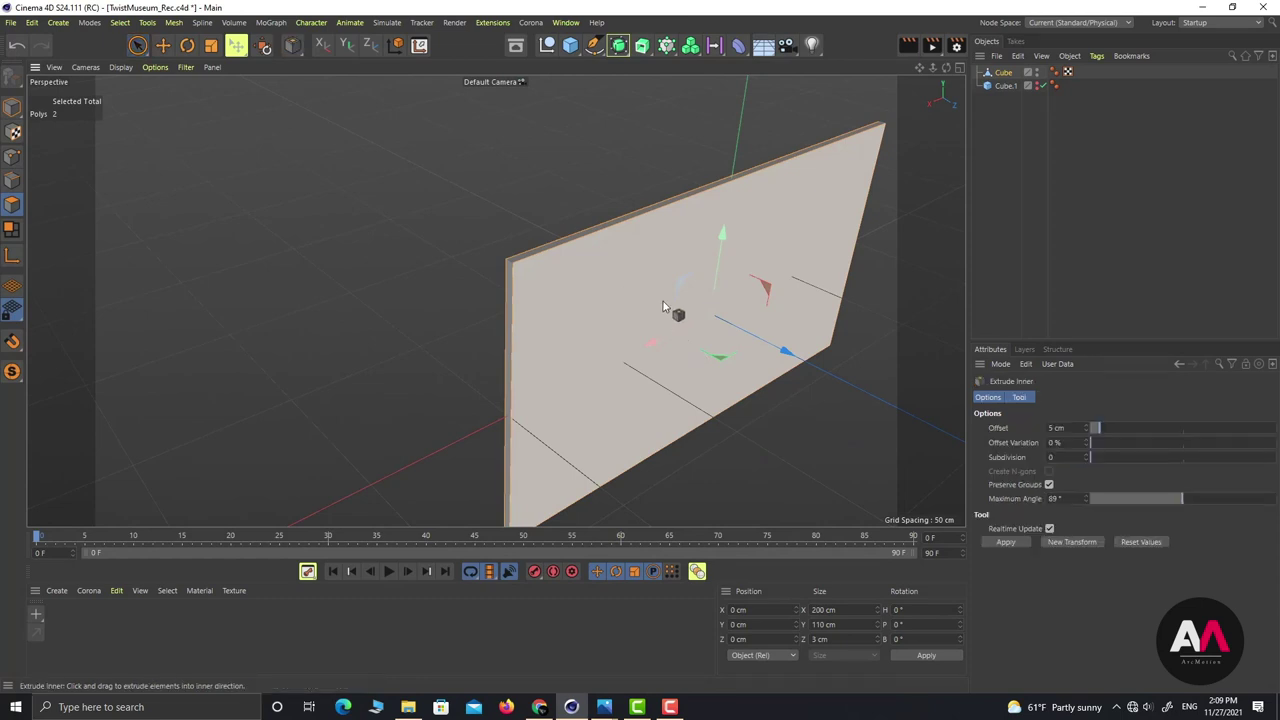
pyautogui.press('i')
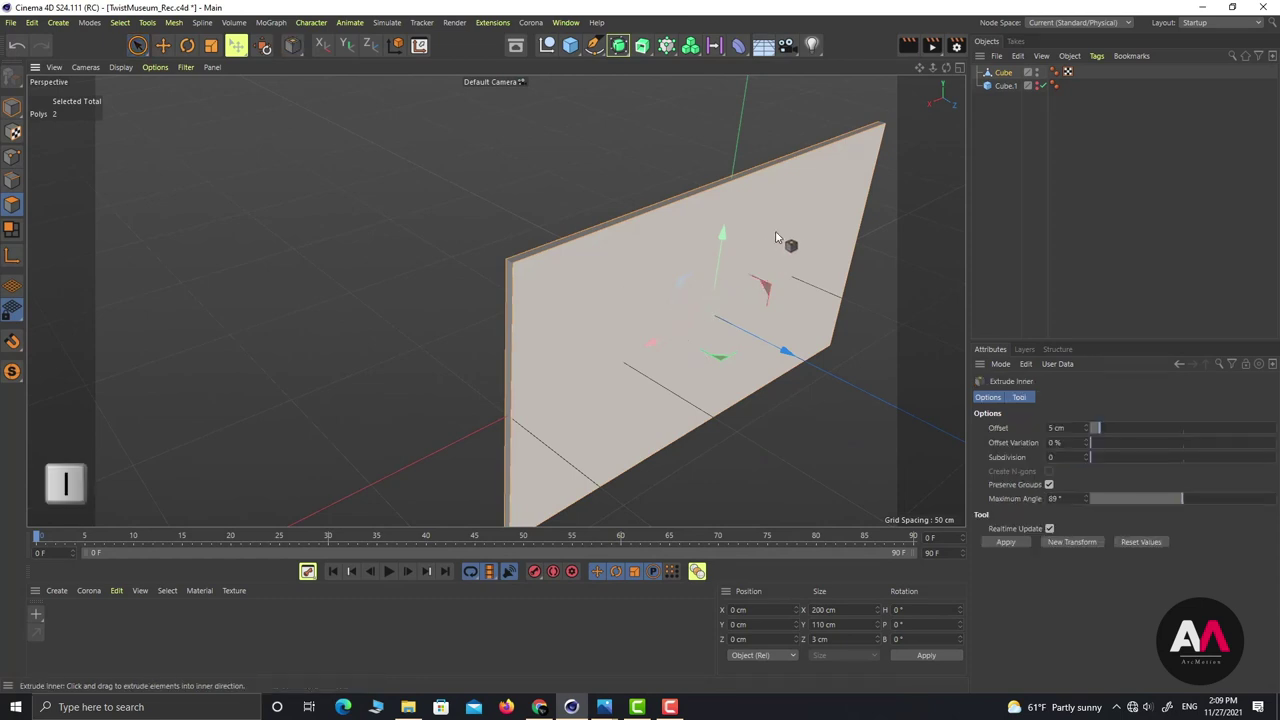
pyautogui.moveTo(776, 237); pyautogui.dragTo(866, 237)
# Step: Bridge the two inset faces through the slab to cut a rectangular opening and leave a hollow frame
pyautogui.keyDown('alt'); pyautogui.moveTo(586, 204); pyautogui.dragTo(579, 241); pyautogui.keyUp('alt')
pyautogui.rightClick(735, 219)
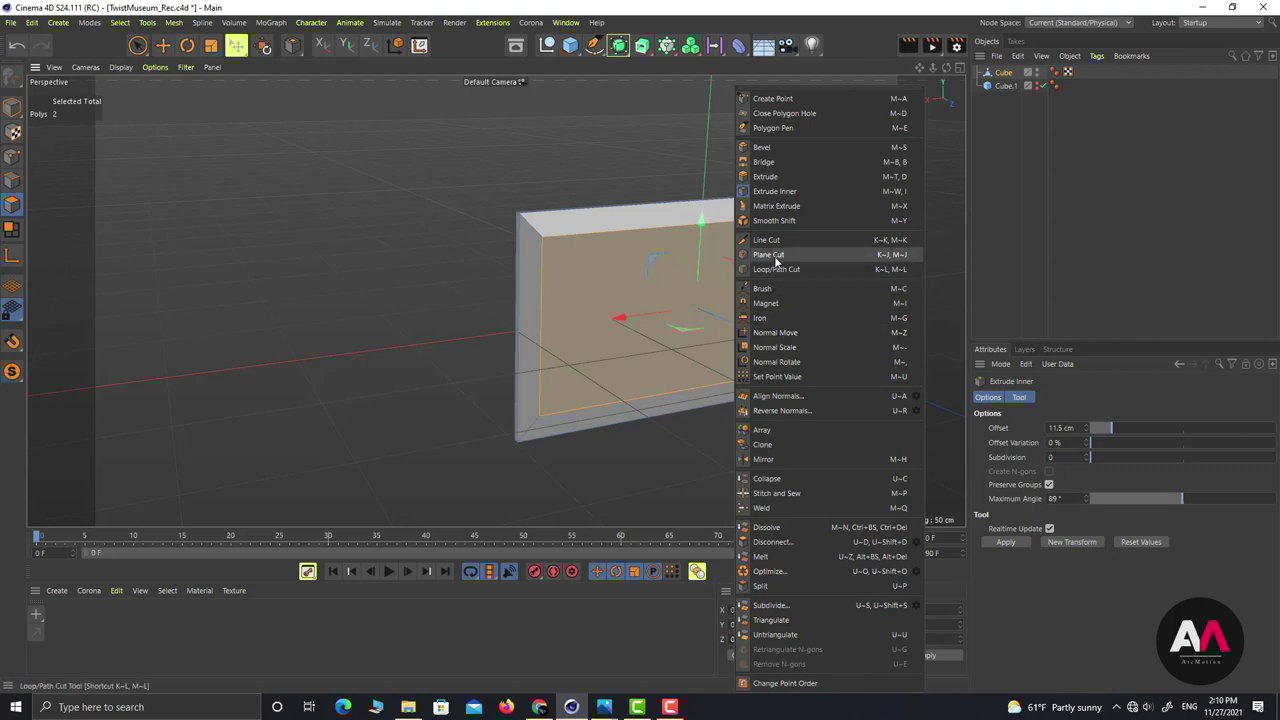
pyautogui.click(768, 162)
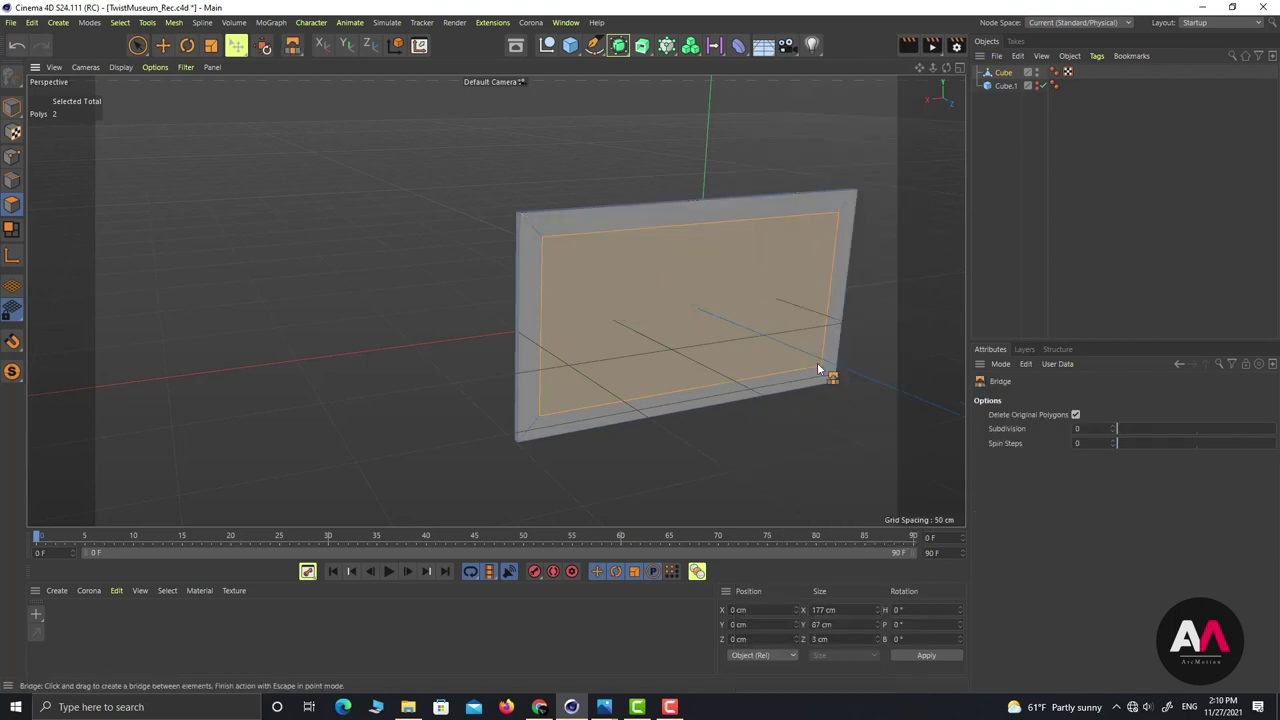
pyautogui.moveTo(819, 363); pyautogui.dragTo(407, 326)
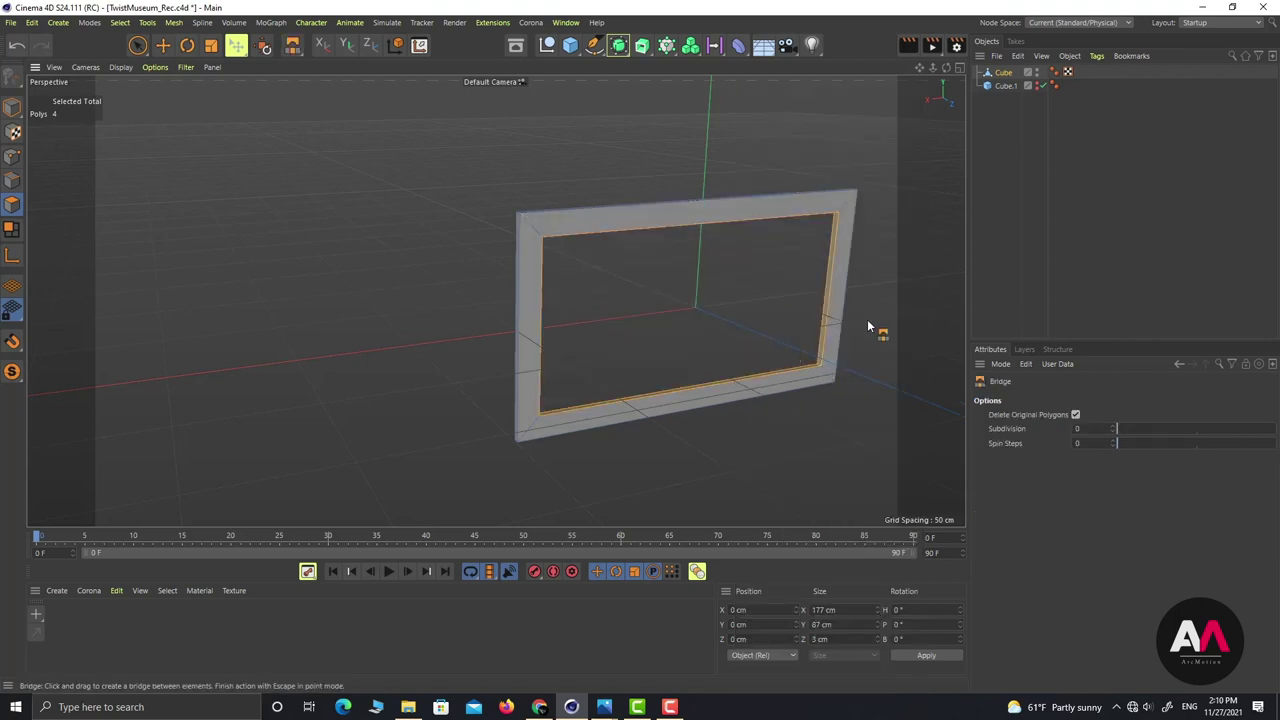
# Step: Place the hollow frame object inside a new MoGraph Cloner
pyautogui.keyDown('alt'); pyautogui.moveTo(869, 325); pyautogui.dragTo(760, 282); pyautogui.keyUp('alt')
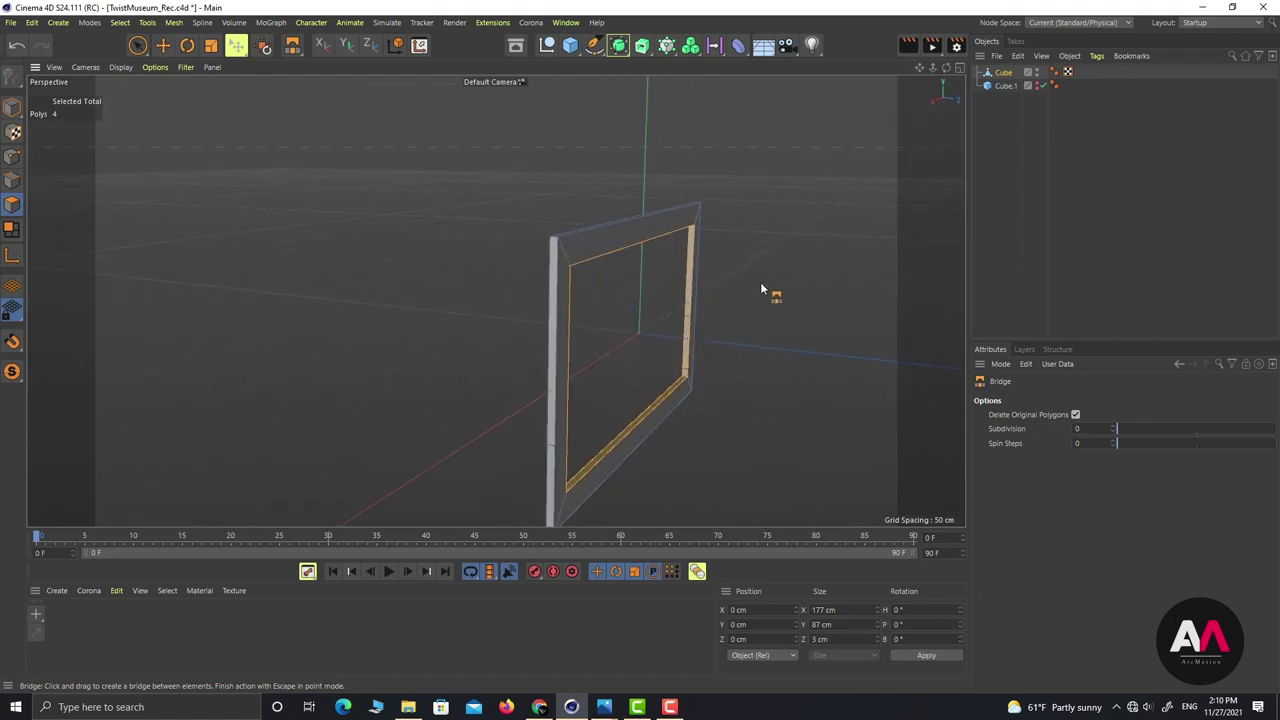
pyautogui.click(1000, 74)
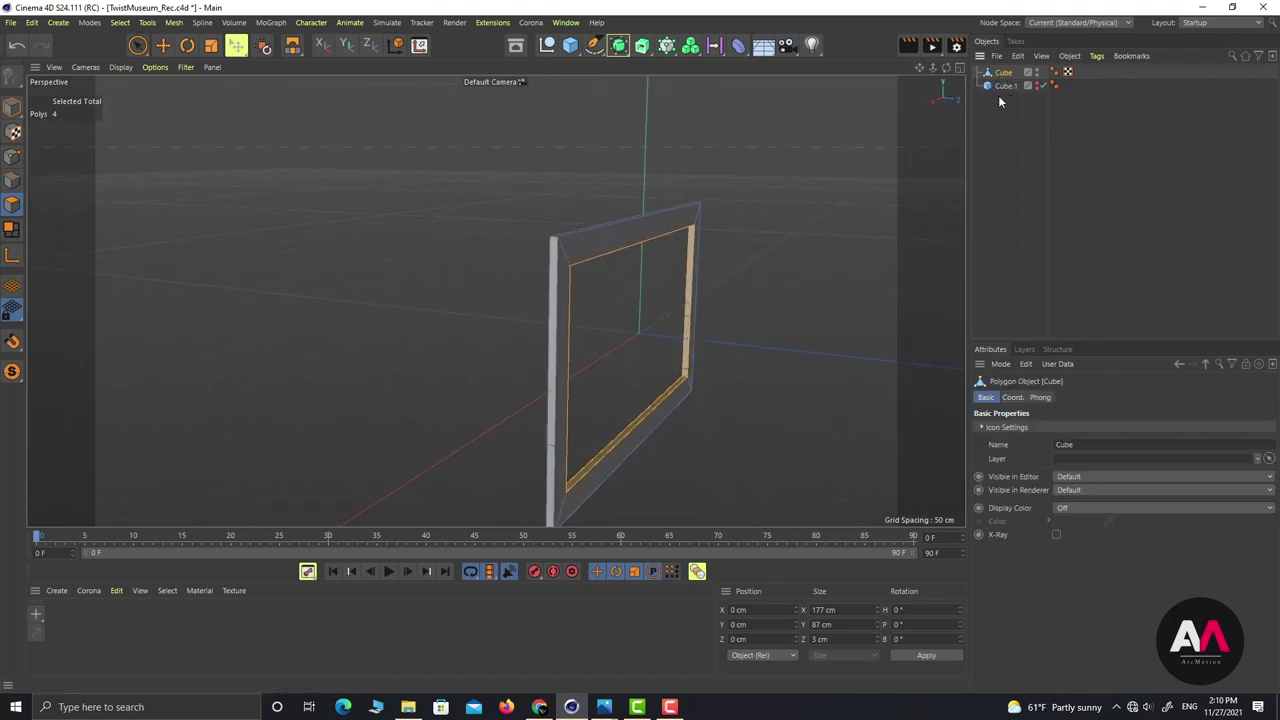
pyautogui.keyDown('alt'); pyautogui.click(666, 46); pyautogui.keyUp('alt')
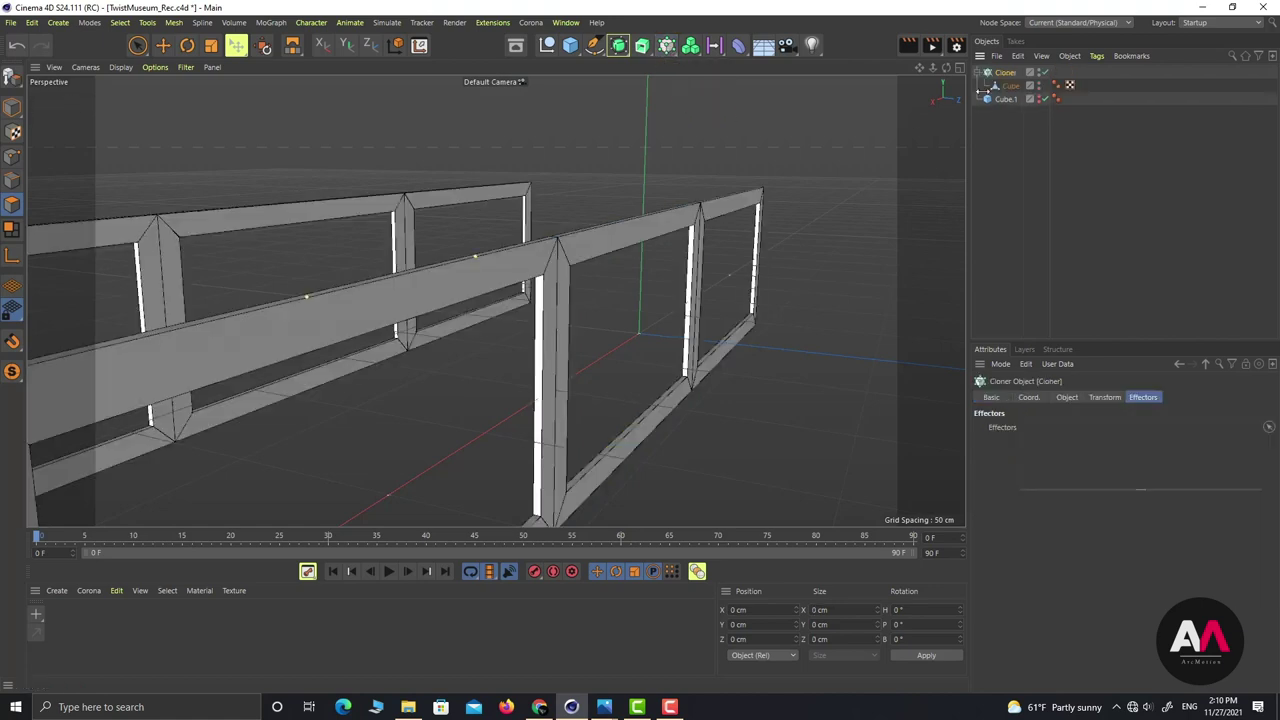
# Step: Switch the Cloner to Linear mode and set its Y position step to 0 cm
pyautogui.scroll(-6, 600, 223)
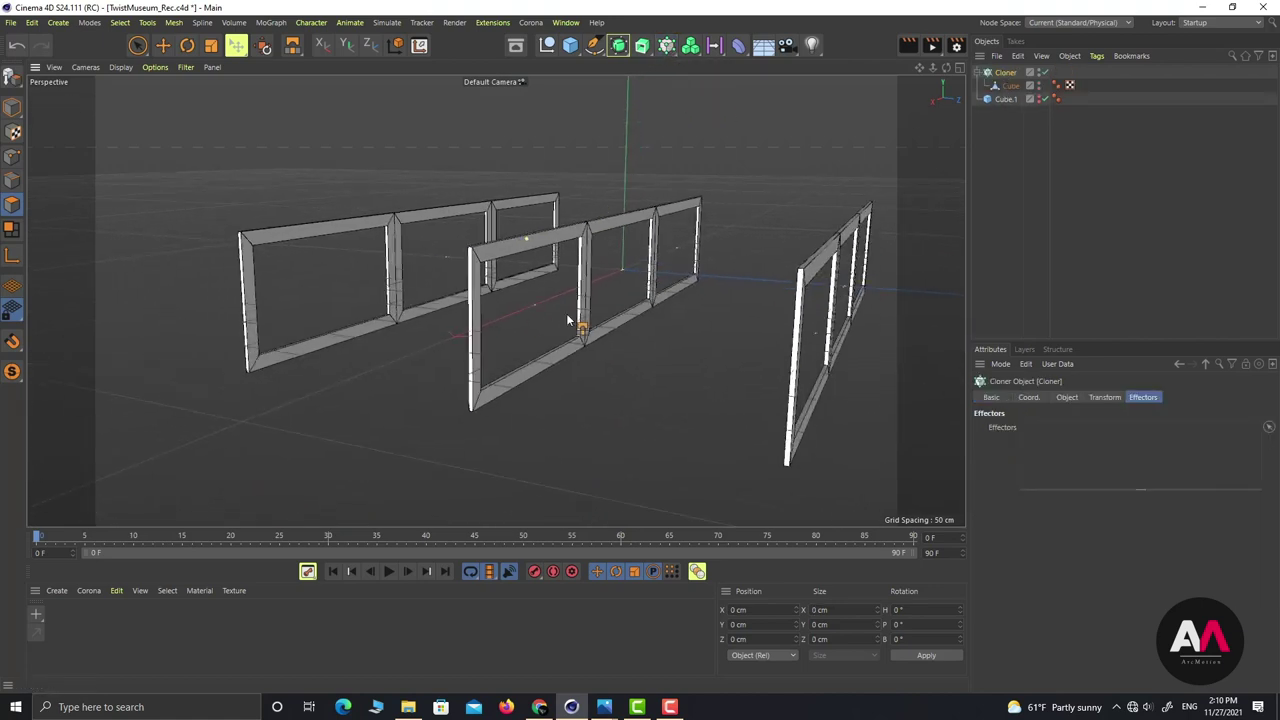
pyautogui.keyDown('alt'); pyautogui.moveTo(571, 349); pyautogui.dragTo(573, 376); pyautogui.keyUp('alt')
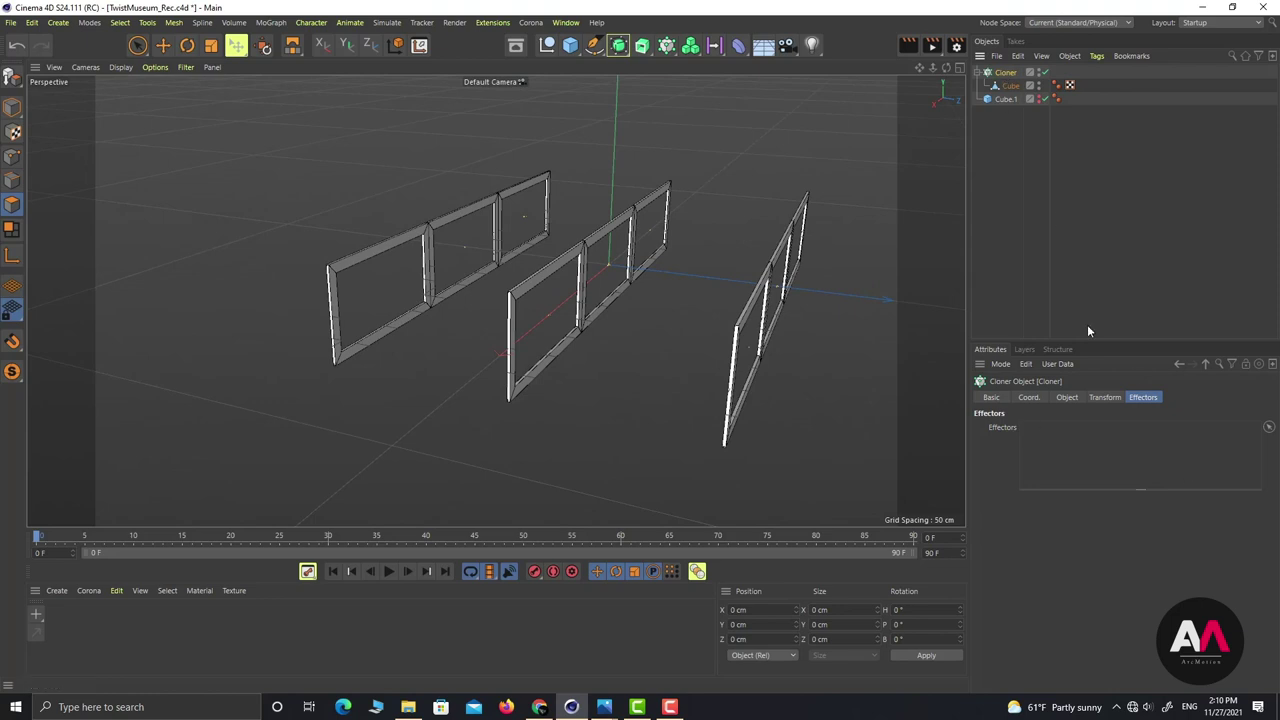
pyautogui.click(1066, 397)
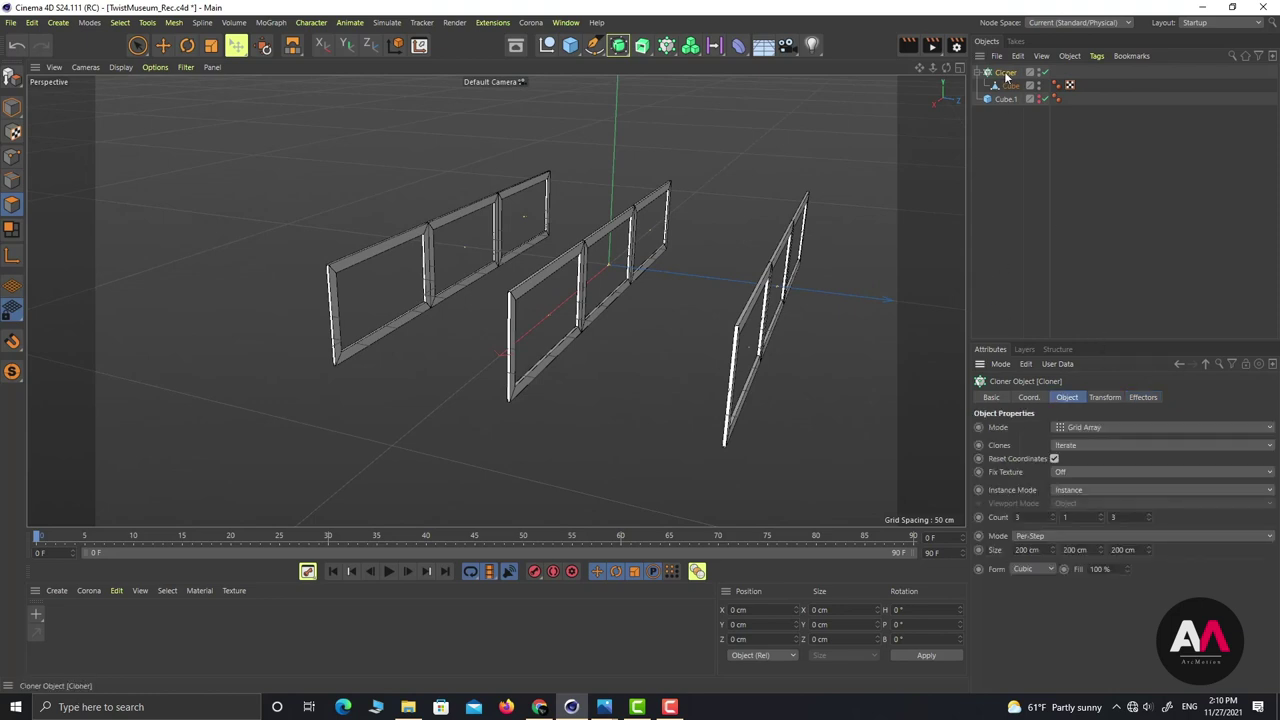
pyautogui.click(1118, 427)
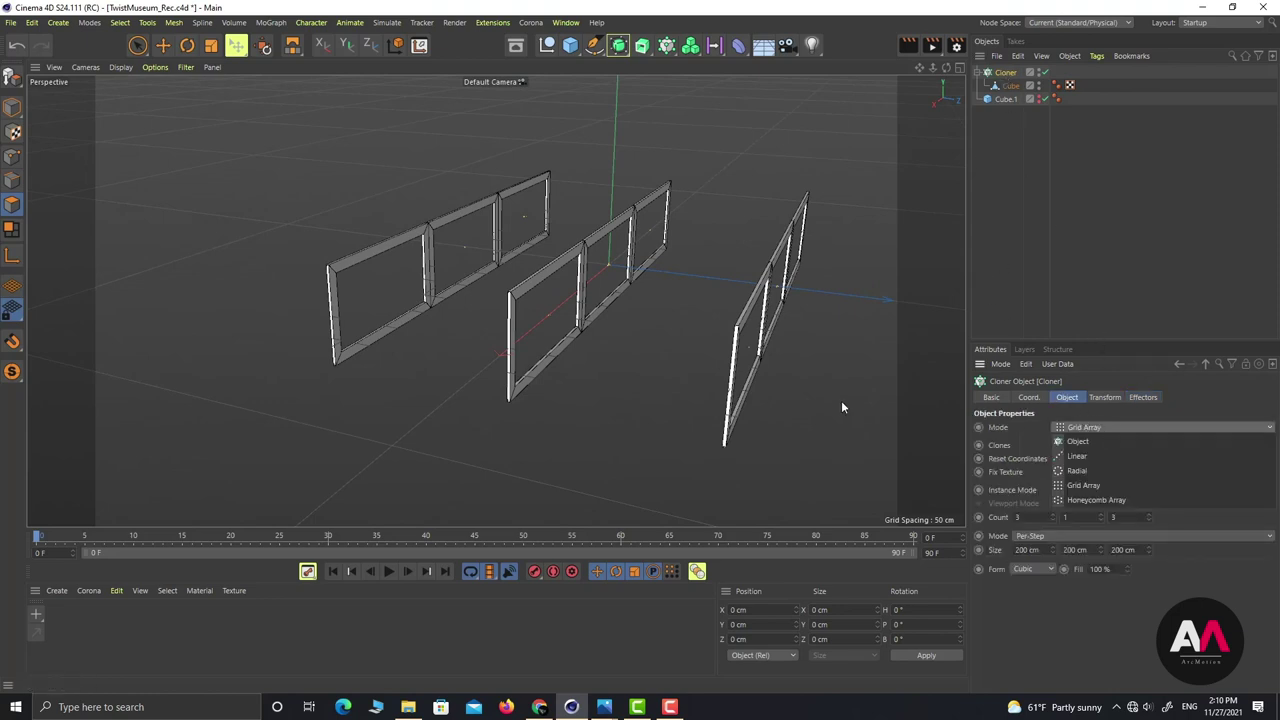
pyautogui.click(1065, 456)
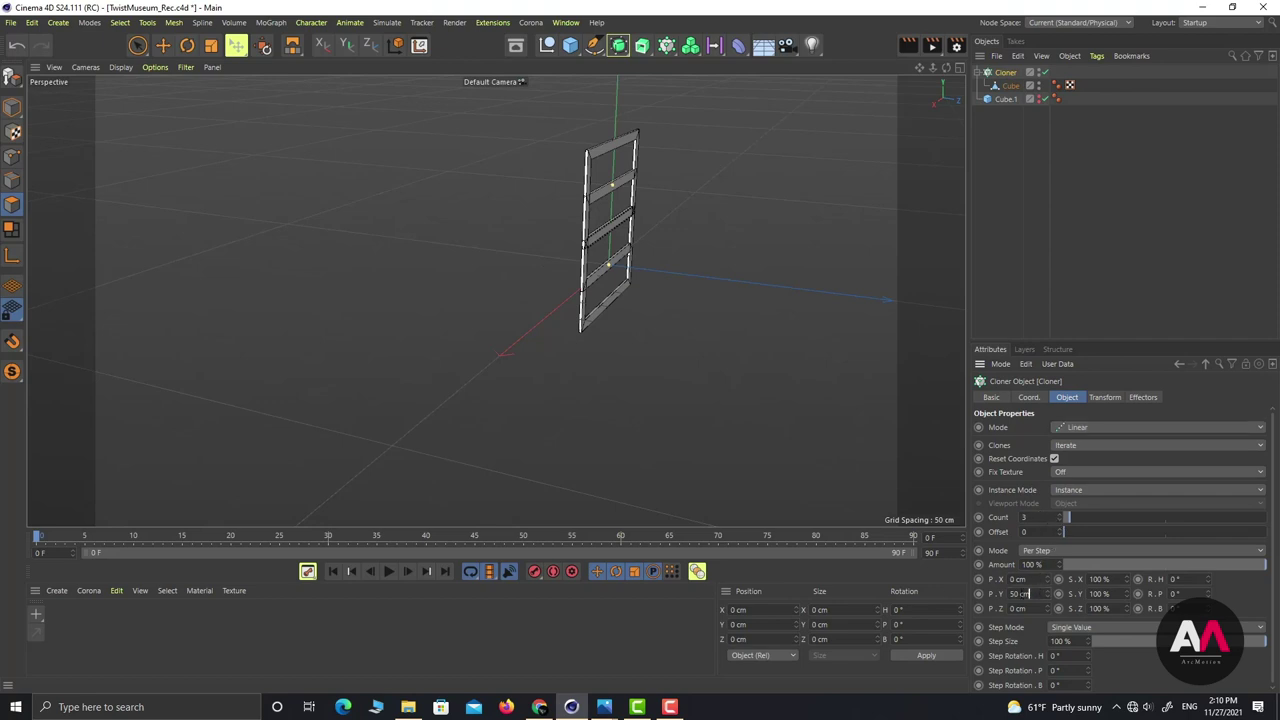
pyautogui.moveTo(1033, 594); pyautogui.dragTo(857, 556)
pyautogui.write('0')
pyautogui.press('Return')
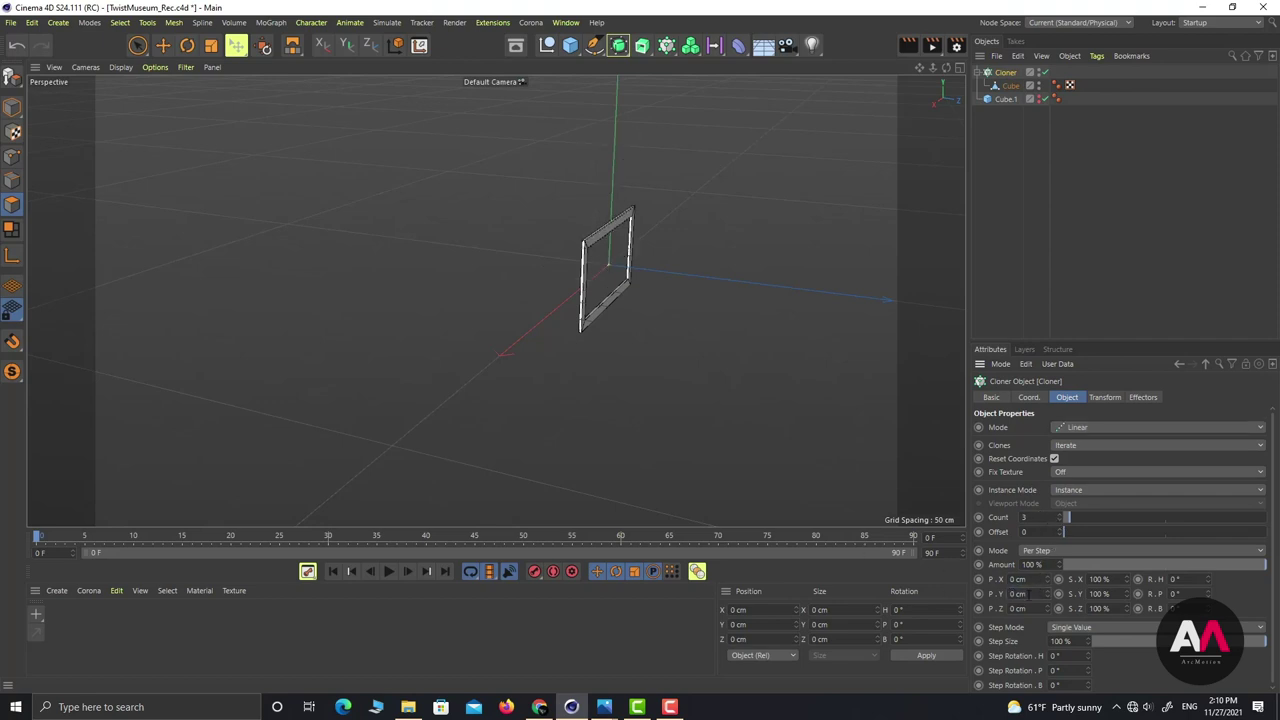
# Step: Set the Cloner's Z position step to -3 cm so the frames sit directly against each other
pyautogui.keyDown('alt'); pyautogui.moveTo(571, 247); pyautogui.dragTo(683, 207, button='right'); pyautogui.keyUp('alt')
pyautogui.keyDown('alt'); pyautogui.moveTo(771, 229); pyautogui.dragTo(741, 264, button='right'); pyautogui.keyUp('alt')
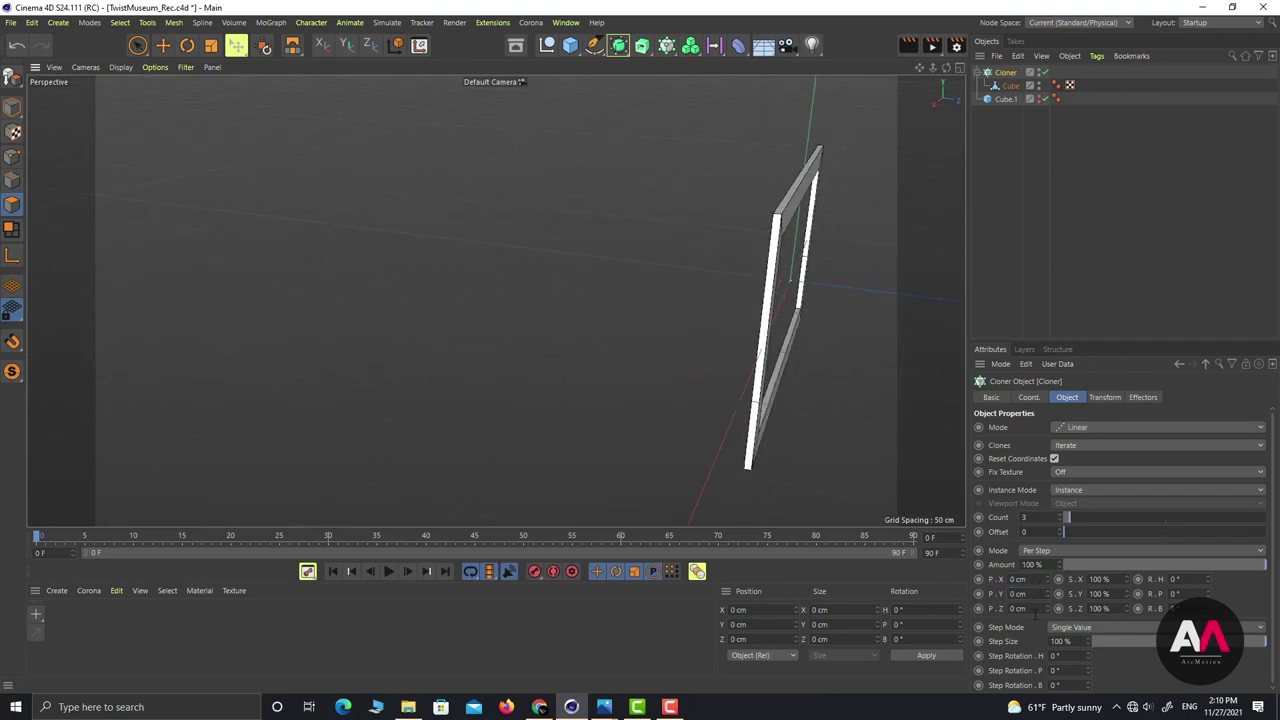
pyautogui.click(1038, 609)
pyautogui.write('-3')
pyautogui.press('Return')
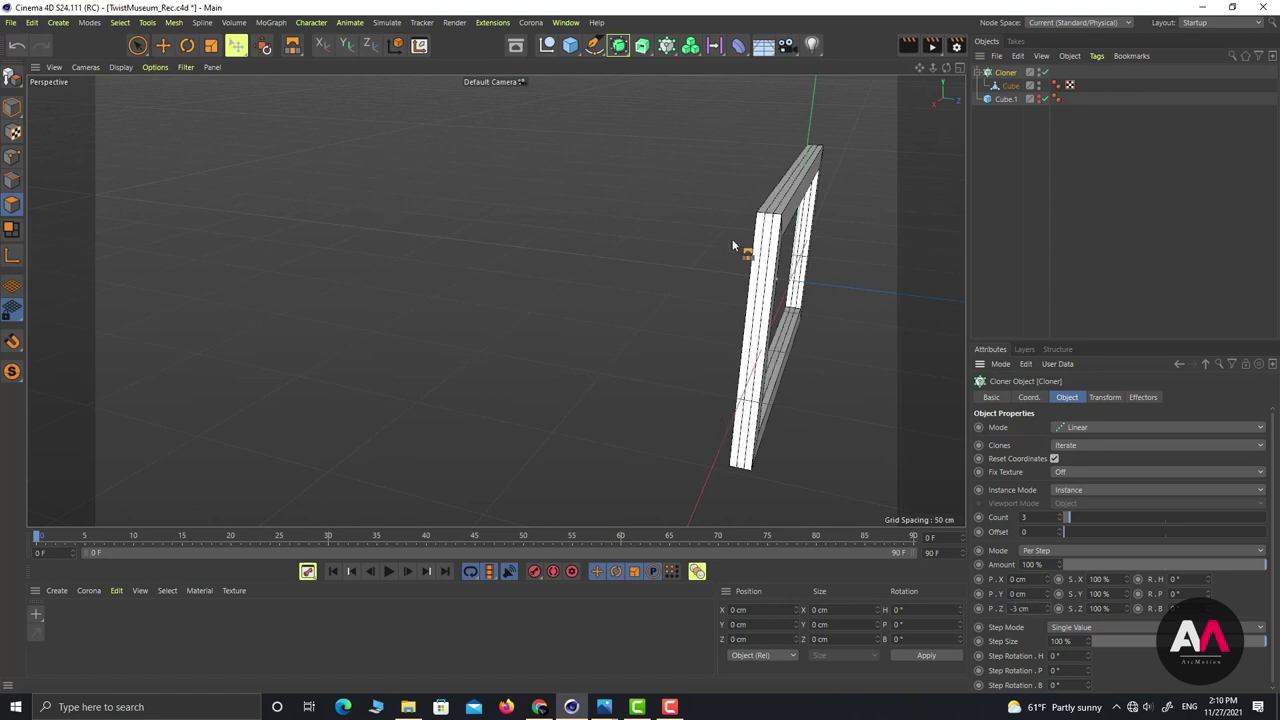
# Step: Set the Cloner's Z position step to -3.02 cm and check the gap between neighbouring frames up close
pyautogui.keyDown('alt'); pyautogui.moveTo(777, 201); pyautogui.dragTo(875, 184, button='right'); pyautogui.keyUp('alt')
pyautogui.keyDown('alt'); pyautogui.moveTo(769, 240); pyautogui.dragTo(773, 237); pyautogui.keyUp('alt')
pyautogui.scroll(1, 772, 240)
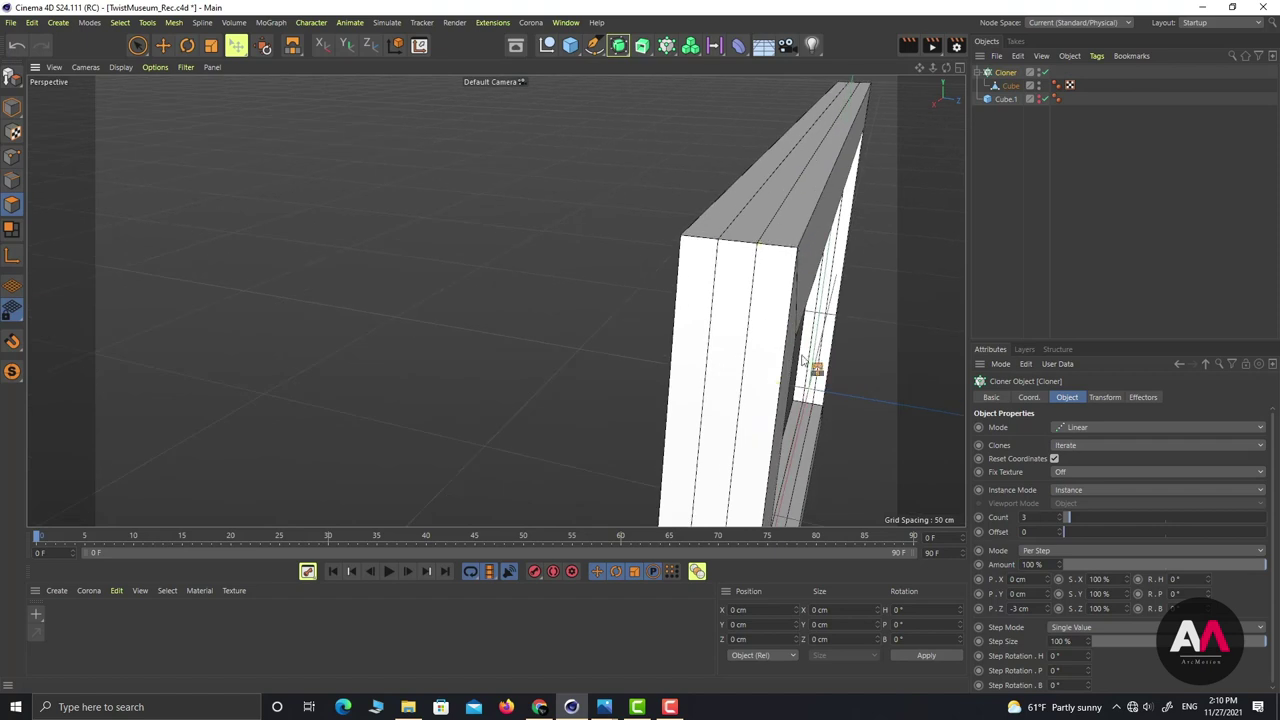
pyautogui.doubleClick(1035, 608)
pyautogui.write('-3.01')
pyautogui.press('BackSpace')
pyautogui.write('2')
pyautogui.press('Return')
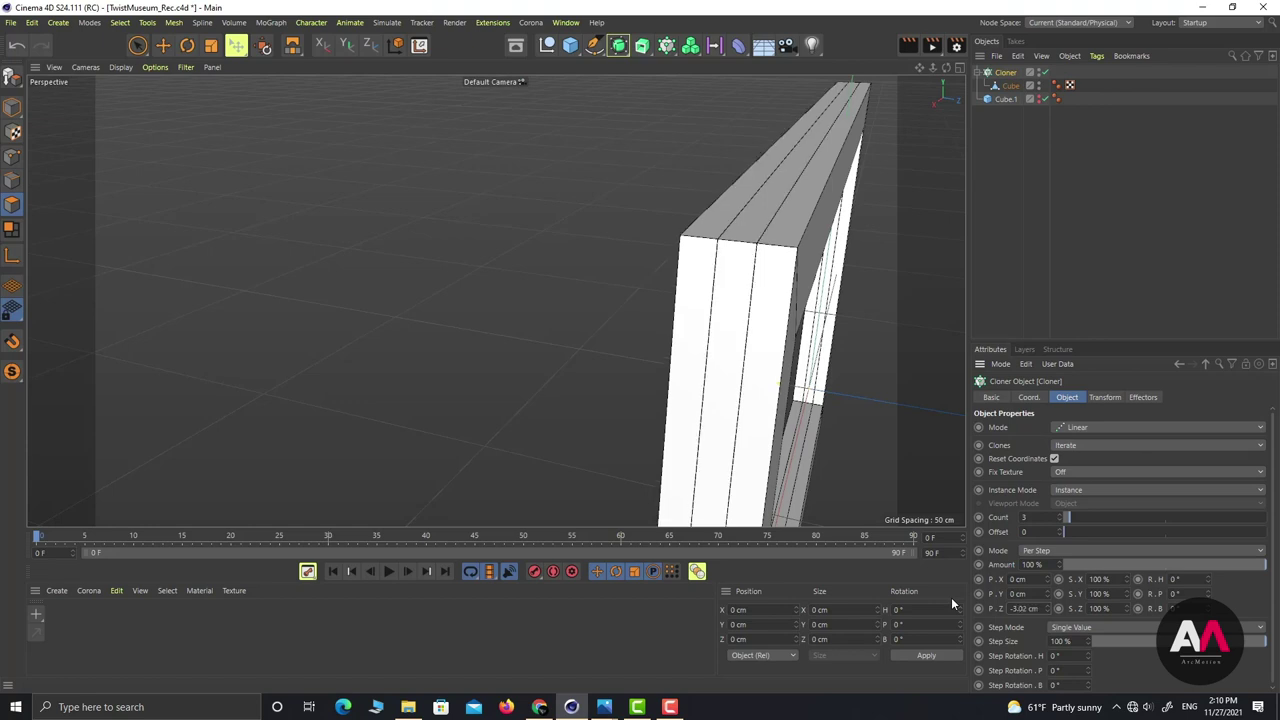
pyautogui.scroll(8, 809, 223)
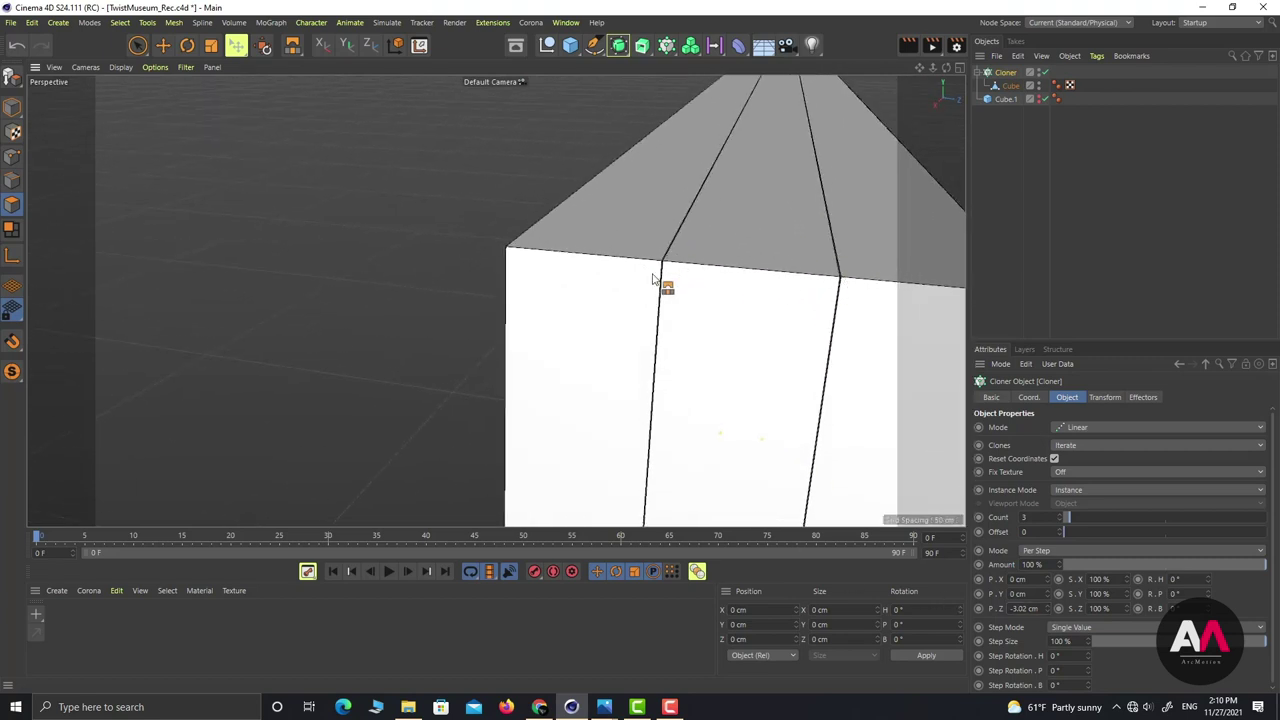
pyautogui.scroll(-4, 680, 285)
pyautogui.scroll(-3, 720, 277)
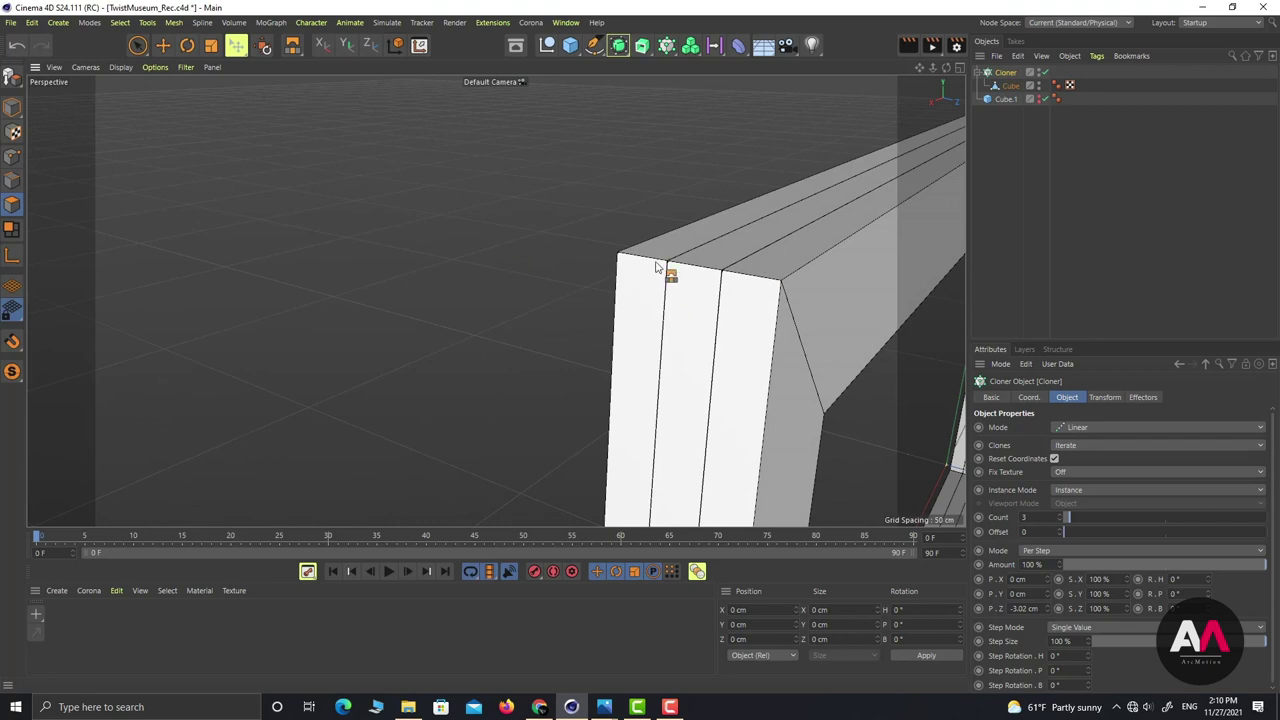
# Step: Raise the Cloner's count to 250 so the cloned frames form a long rectangular tube
pyautogui.scroll(-3, 640, 275)
pyautogui.scroll(-5, 635, 278)
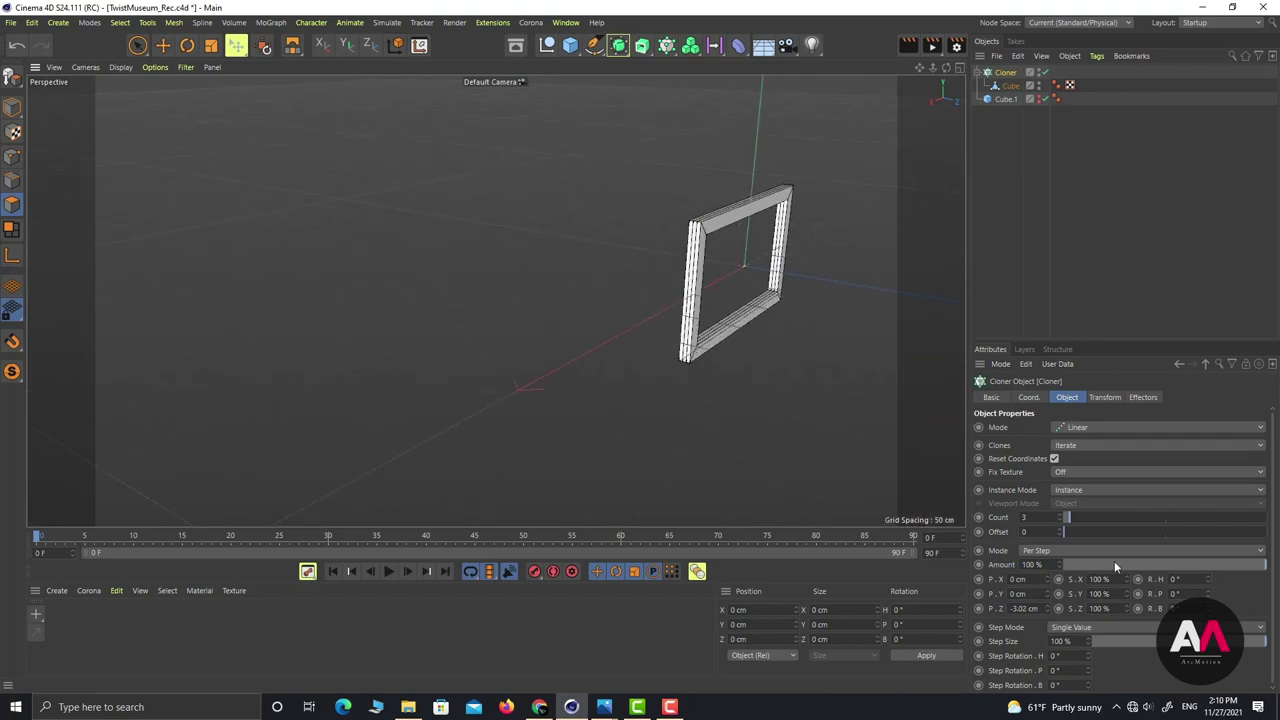
pyautogui.moveTo(1076, 519); pyautogui.dragTo(1262, 518)
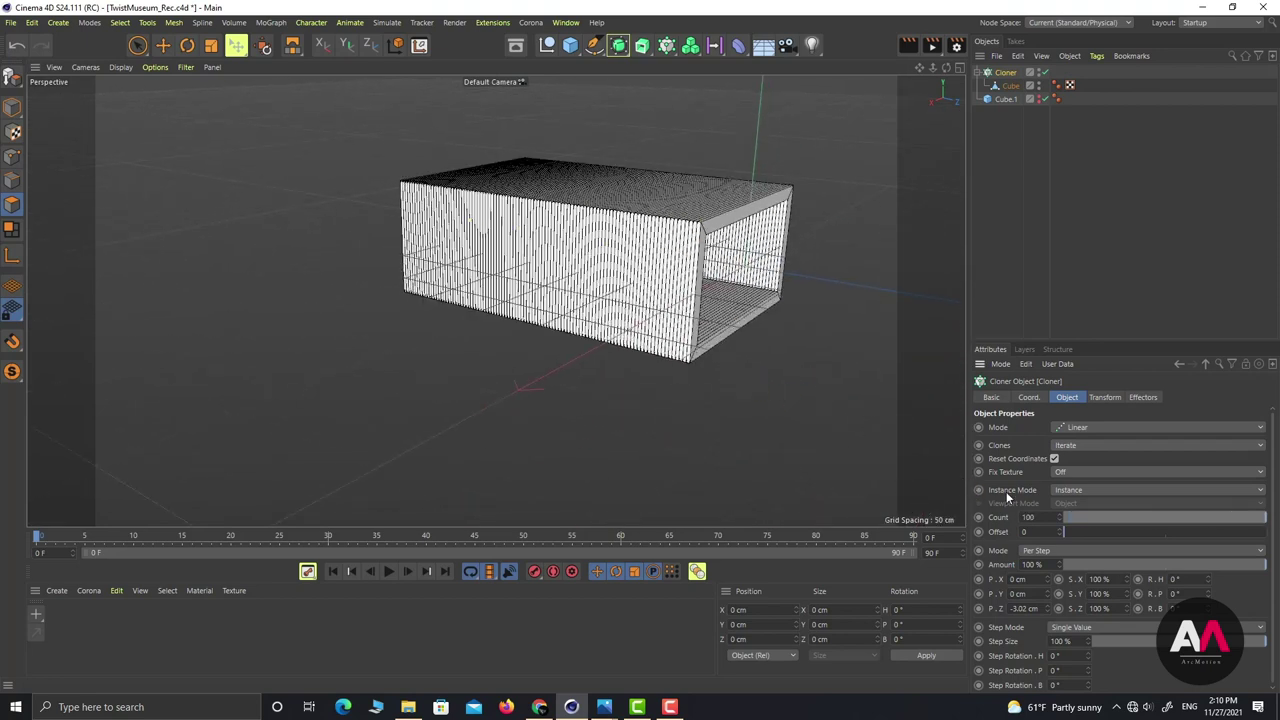
pyautogui.write('200')
pyautogui.press('Return')
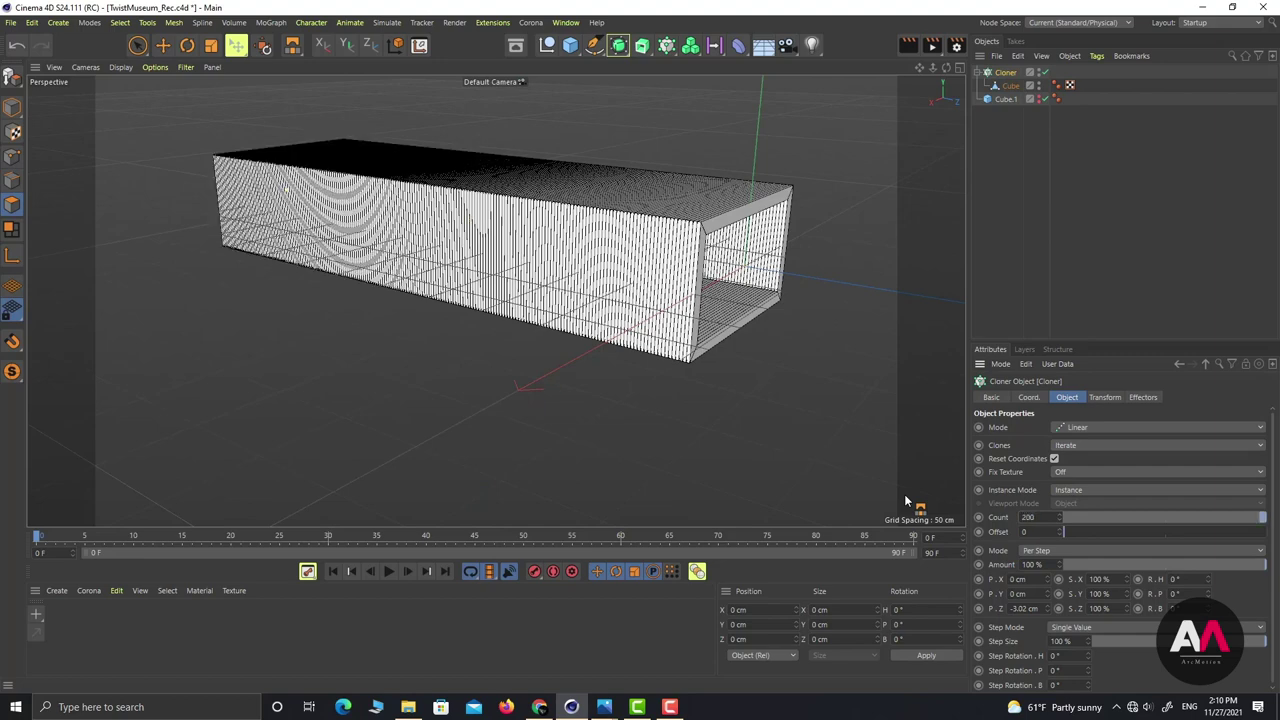
pyautogui.scroll(-4, 490, 270)
pyautogui.keyDown('alt'); pyautogui.moveTo(500, 277); pyautogui.dragTo(584, 257); pyautogui.keyUp('alt')
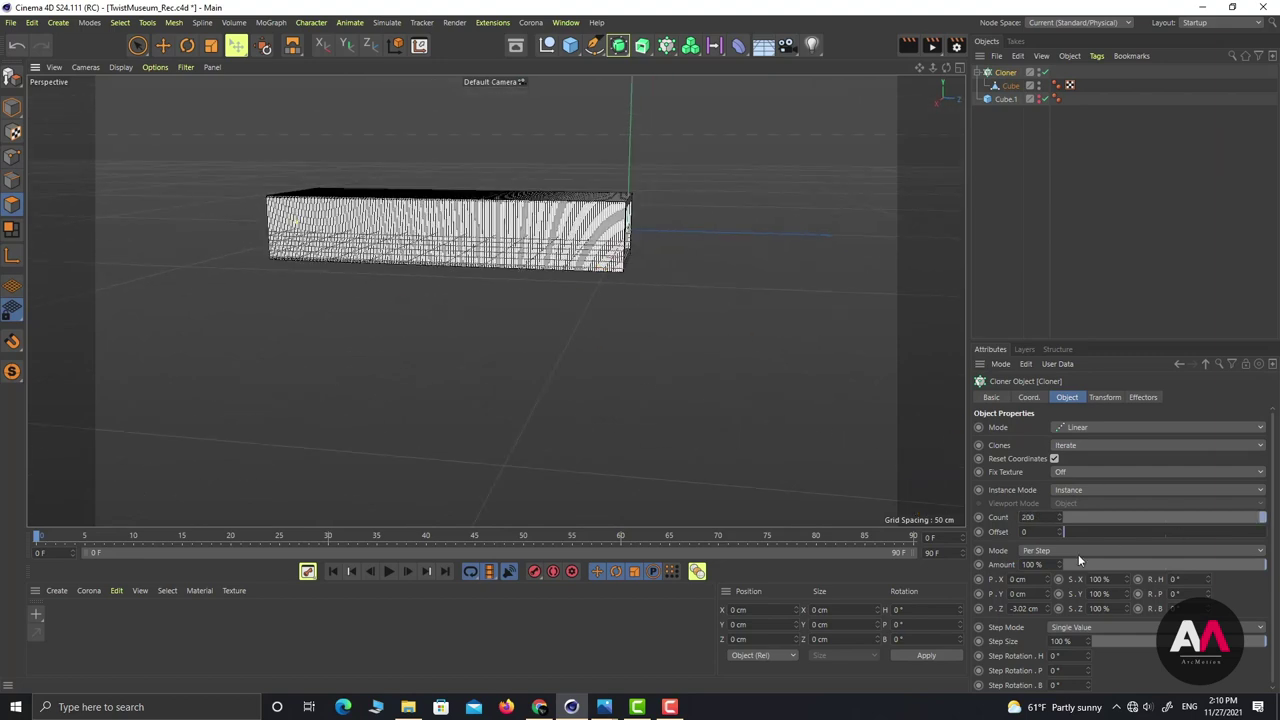
pyautogui.moveTo(1044, 516); pyautogui.dragTo(914, 505)
pyautogui.write('250')
pyautogui.press('Return')
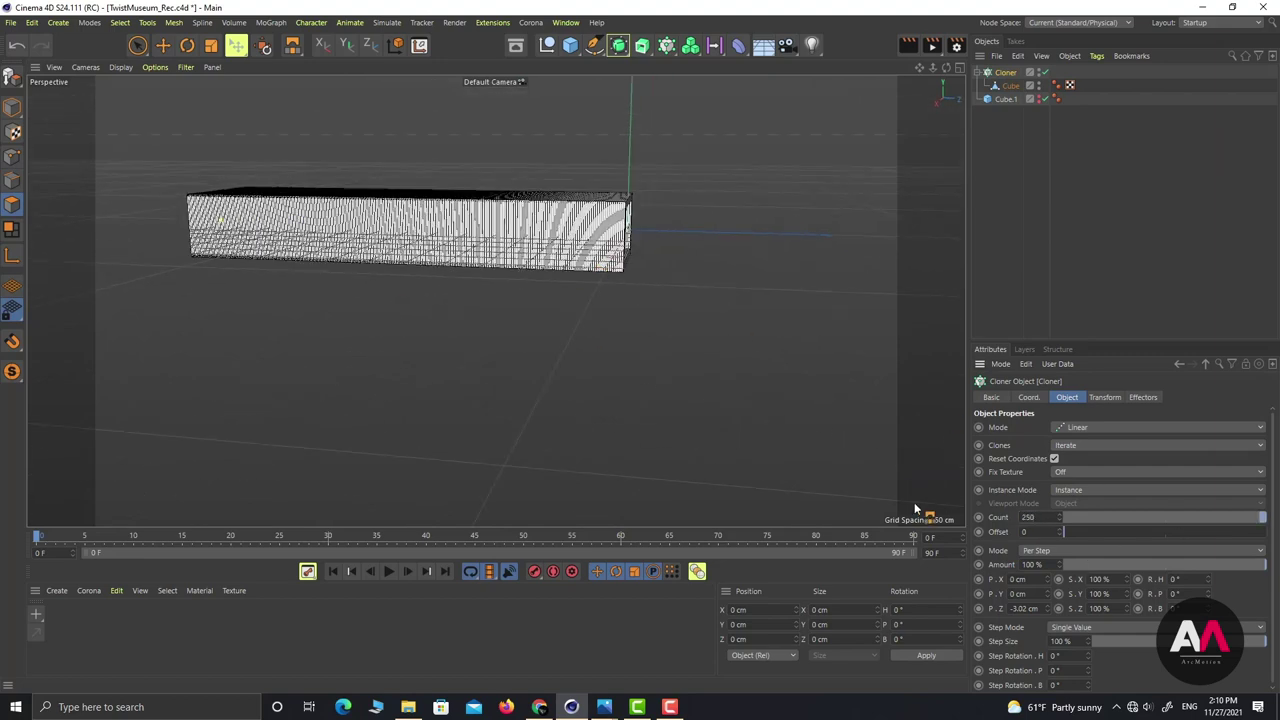
# Step: Add a Plain effector to the Cloner and limit its falloff with a Linear Field
pyautogui.moveTo(557, 251)
pyautogui.keyDown('alt'); pyautogui.mouseDown()
pyautogui.moveTo(423, 214)
pyautogui.moveTo(471, 249)
pyautogui.moveTo(583, 279)
pyautogui.moveTo(474, 211)
pyautogui.moveTo(563, 260)
pyautogui.moveTo(731, 183)
pyautogui.moveTo(800, 170)
pyautogui.mouseUp(); pyautogui.keyUp('alt')
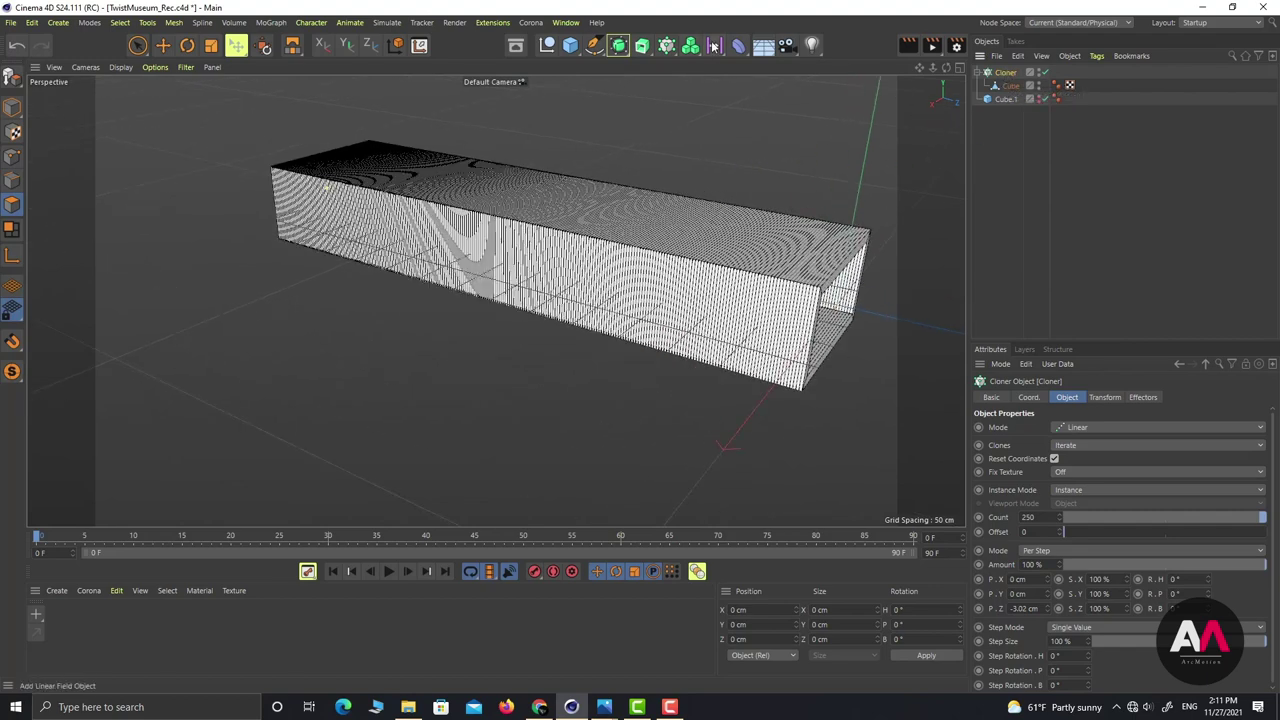
pyautogui.click(666, 45)
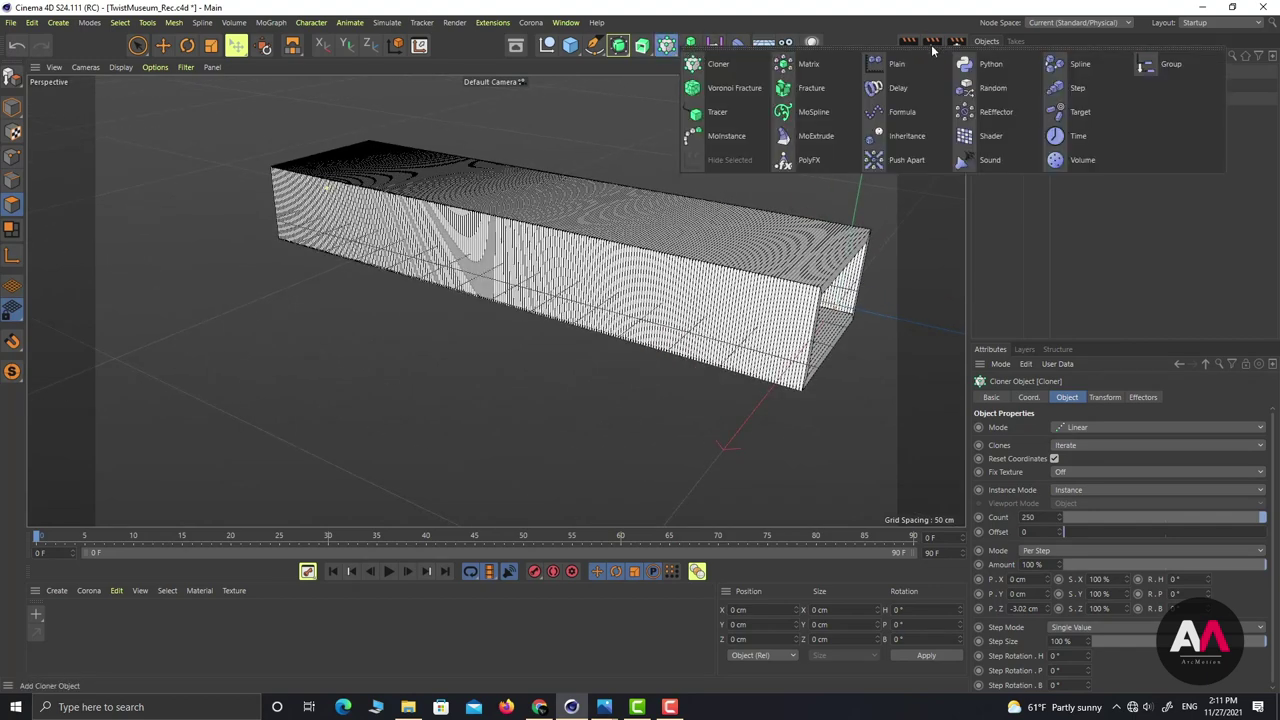
pyautogui.click(893, 66)
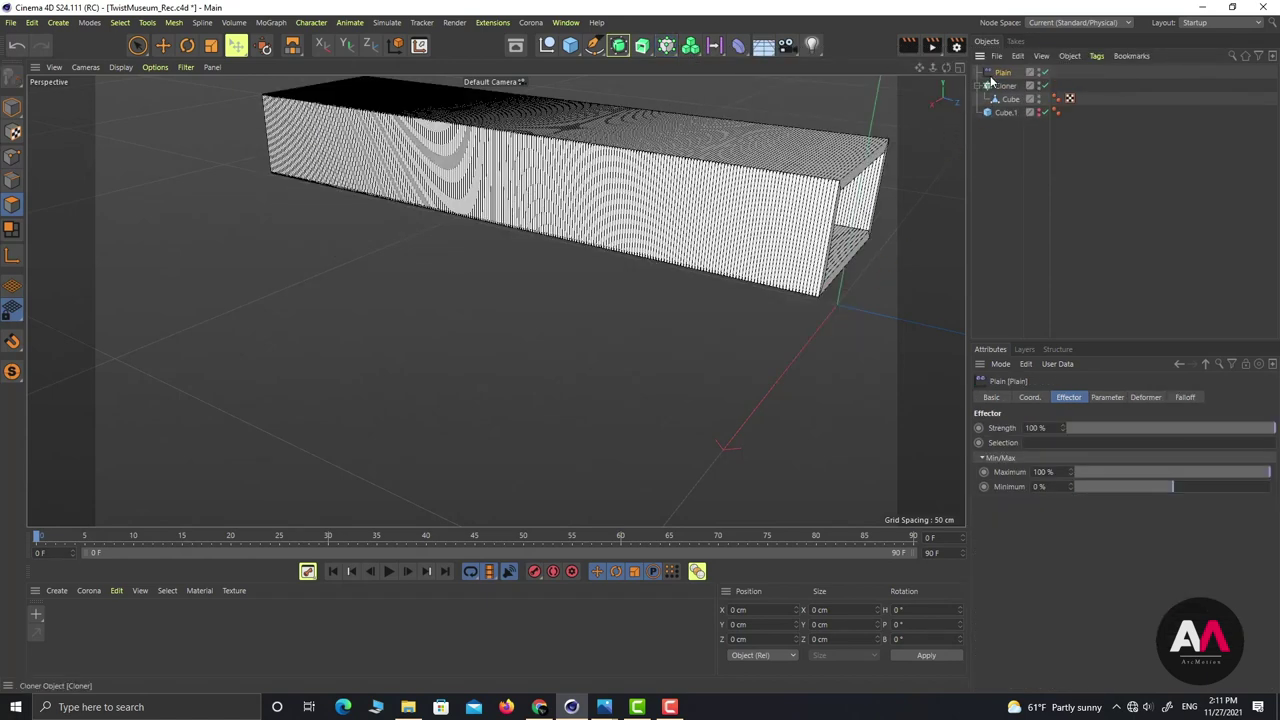
pyautogui.click(1189, 398)
pyautogui.scroll(-5, 530, 265)
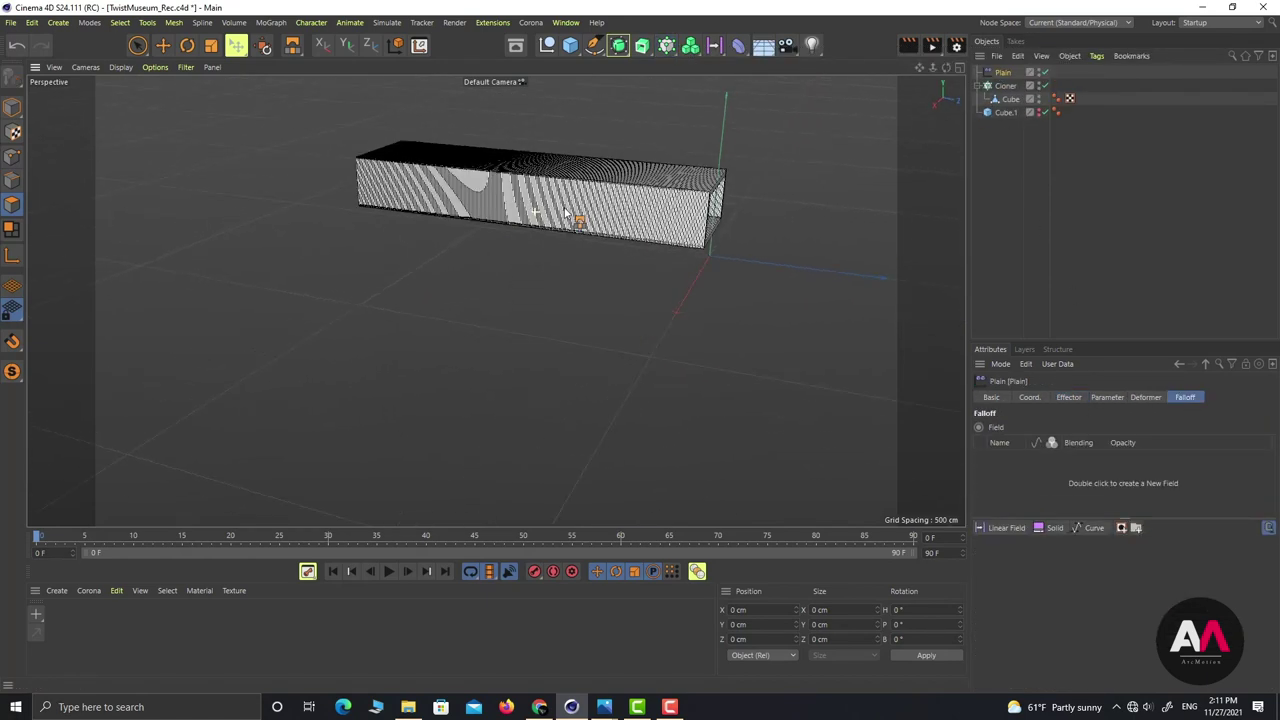
pyautogui.click(1005, 527)
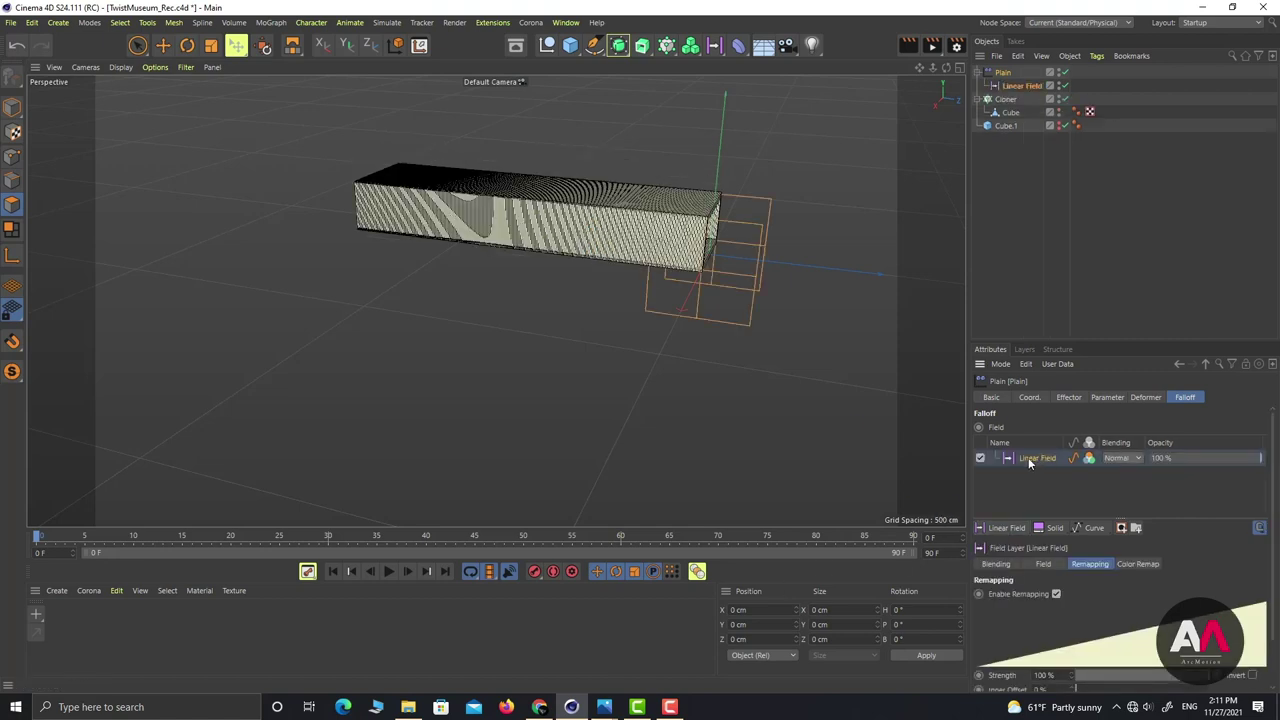
# Step: Tint the Linear Field layer purple by setting its remap colour's hue to 292°
pyautogui.click(1131, 564)
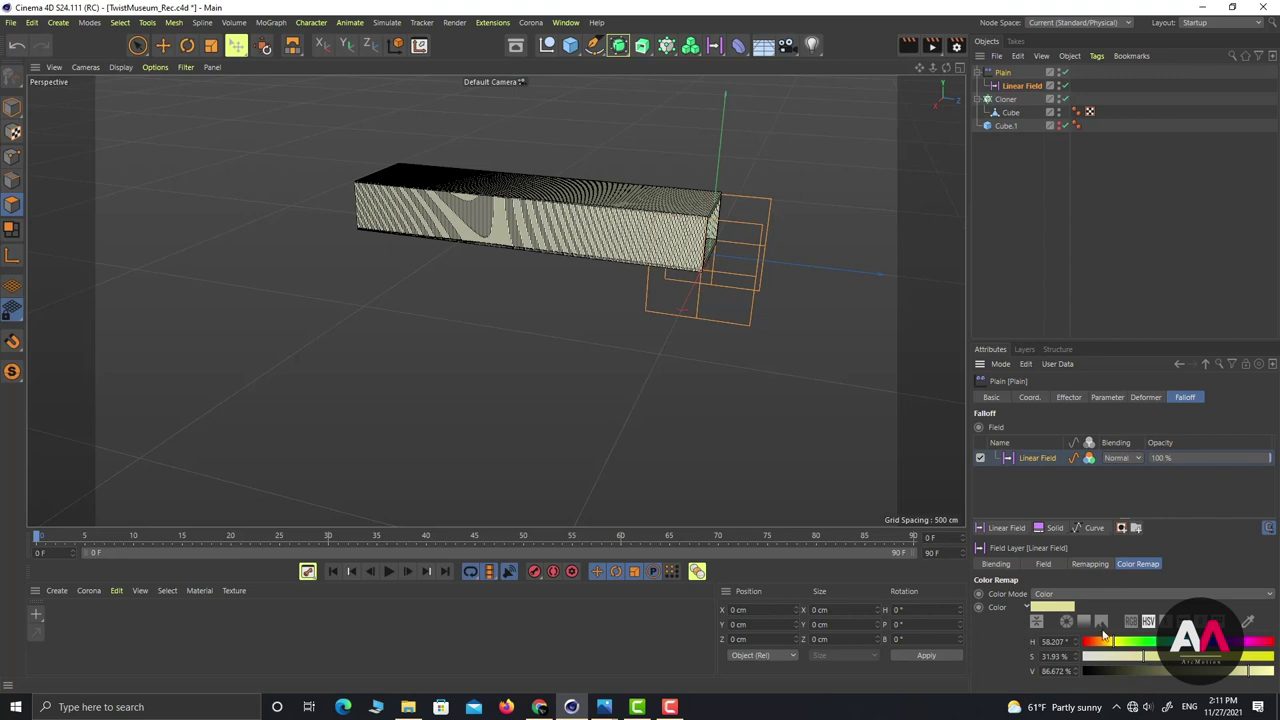
pyautogui.click(1251, 649)
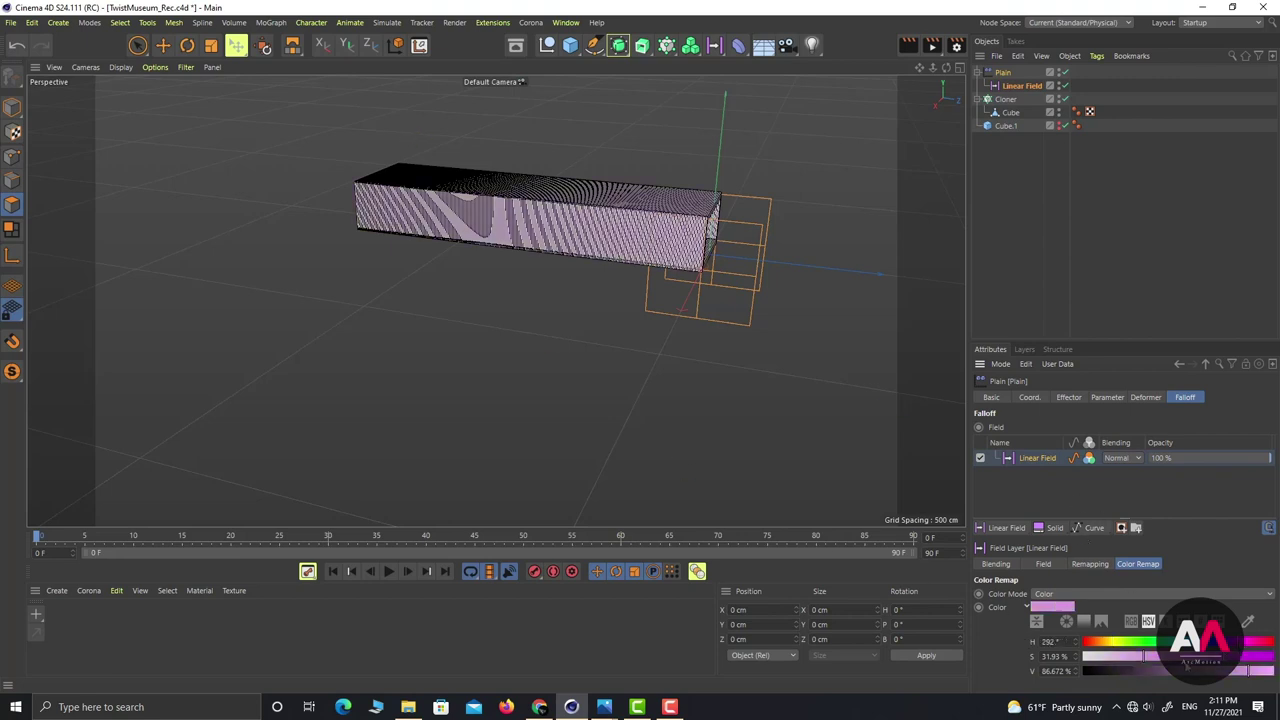
pyautogui.click(1028, 458)
pyautogui.click(1089, 564)
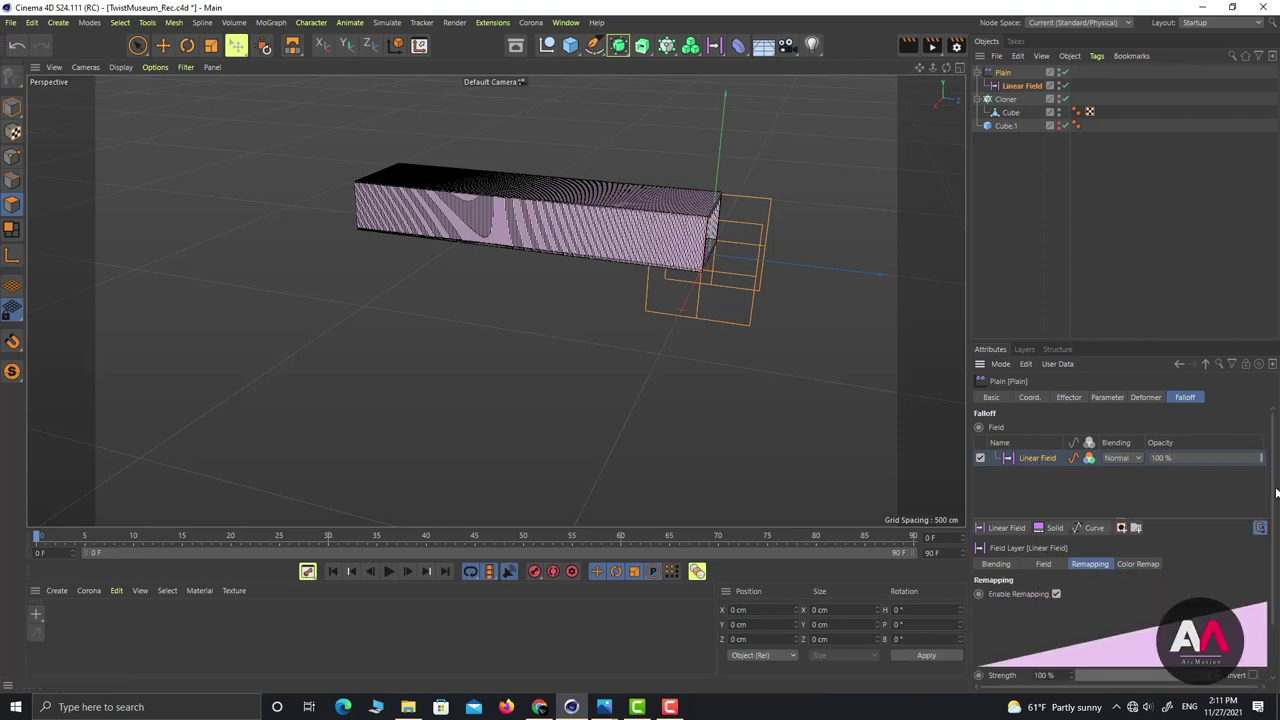
# Step: Set the Linear Field's direction to Z- so its falloff runs along the length of the tube
pyautogui.click(1024, 84)
pyautogui.click(1057, 462)
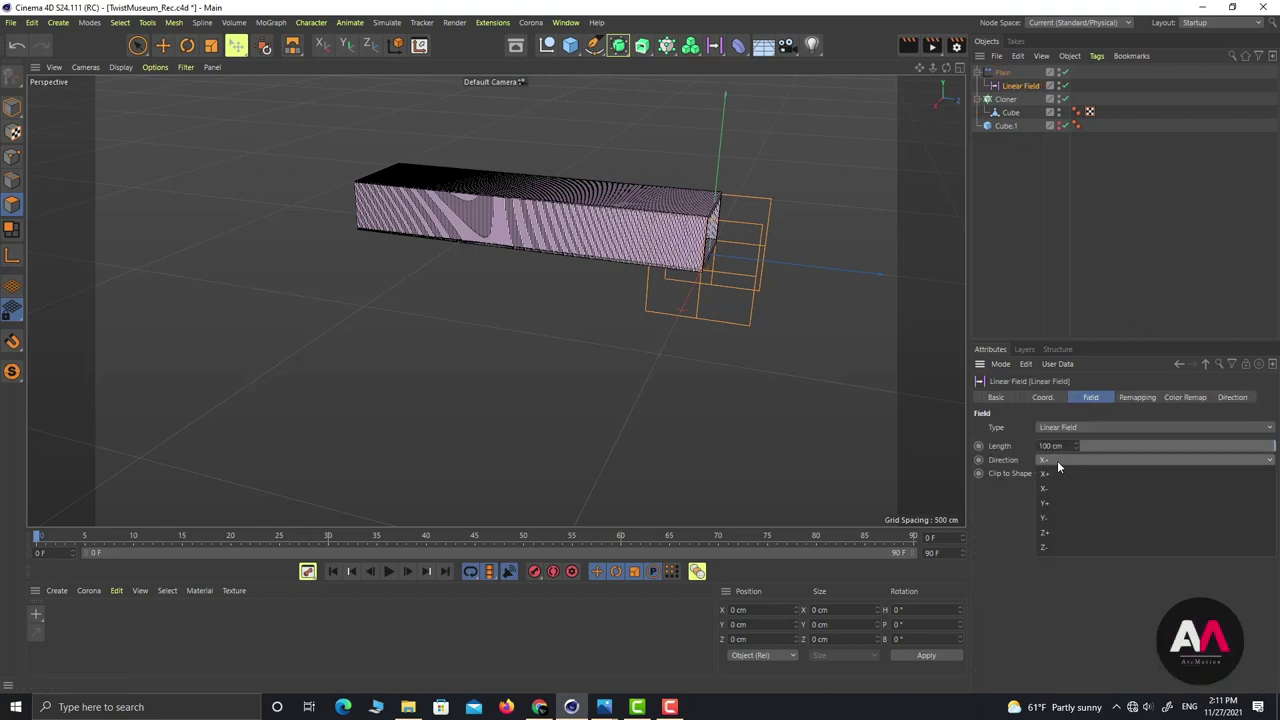
pyautogui.click(1046, 546)
pyautogui.scroll(2, 744, 162)
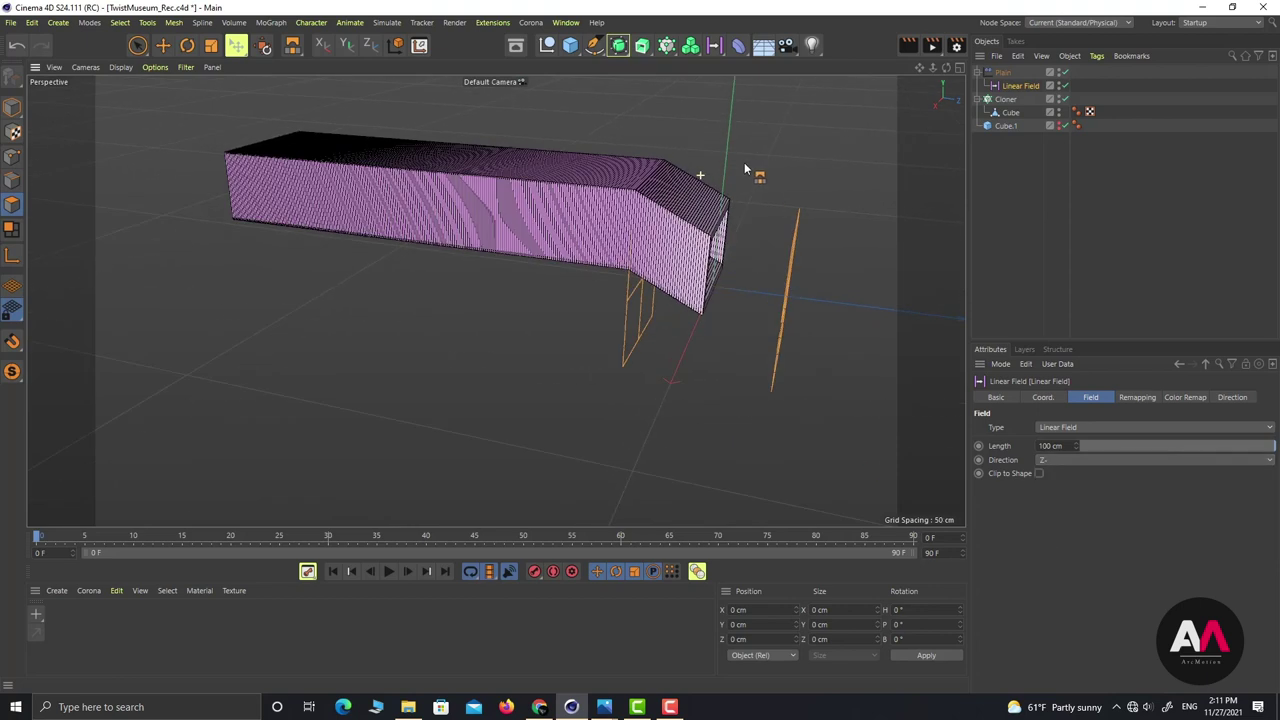
# Step: Turn off the Plain effector's position influence, enable rotation and set its bank angle (R.B) to -90°
pyautogui.click(1002, 72)
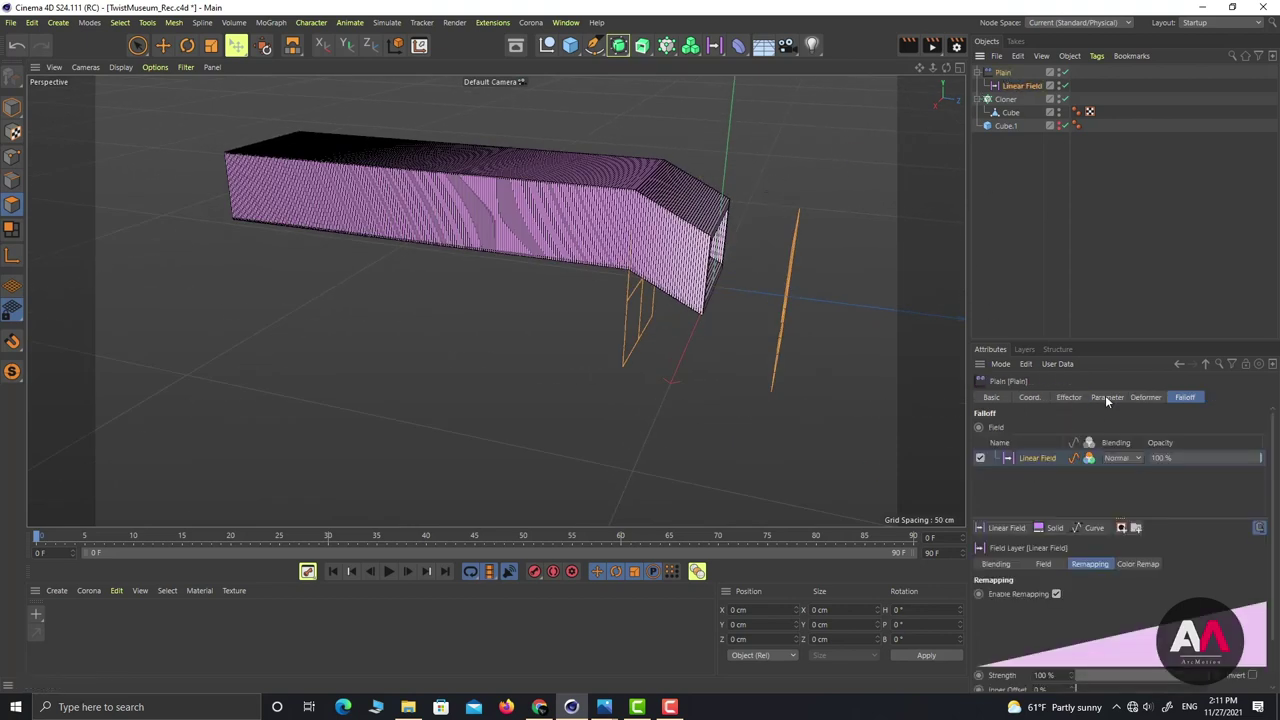
pyautogui.click(1107, 398)
pyautogui.click(1026, 454)
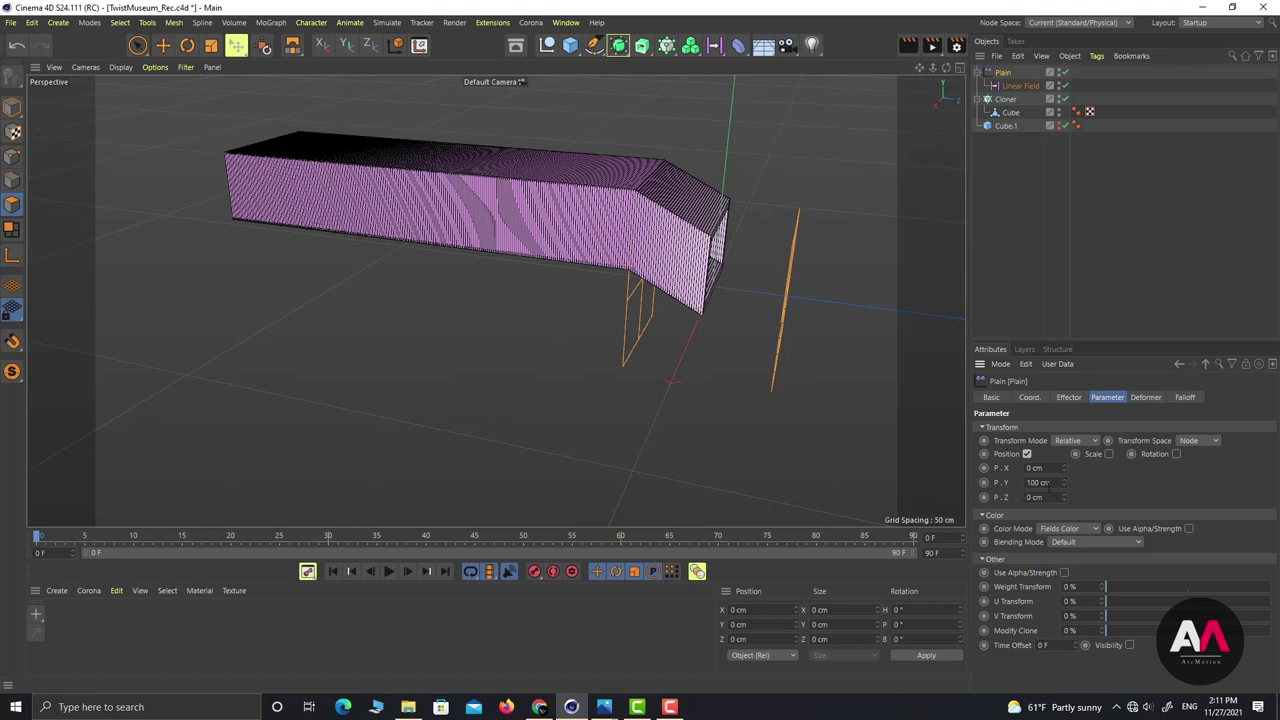
pyautogui.click(1026, 454)
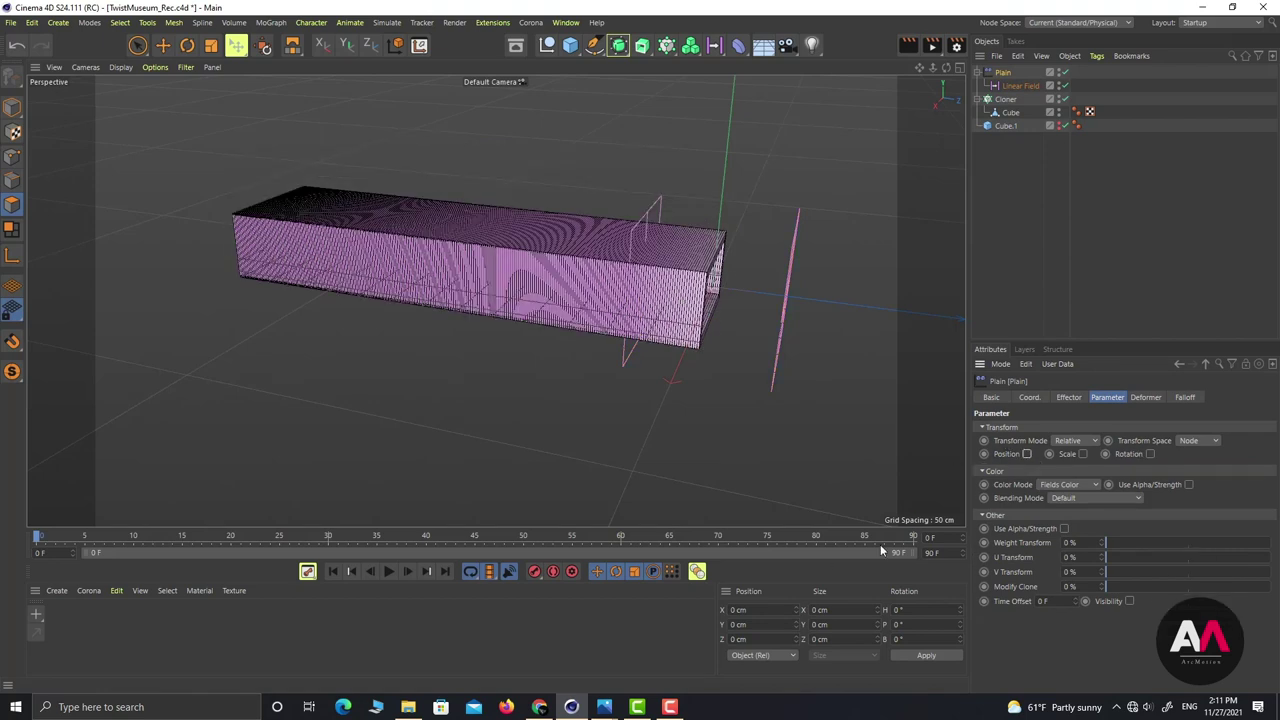
pyautogui.click(1149, 454)
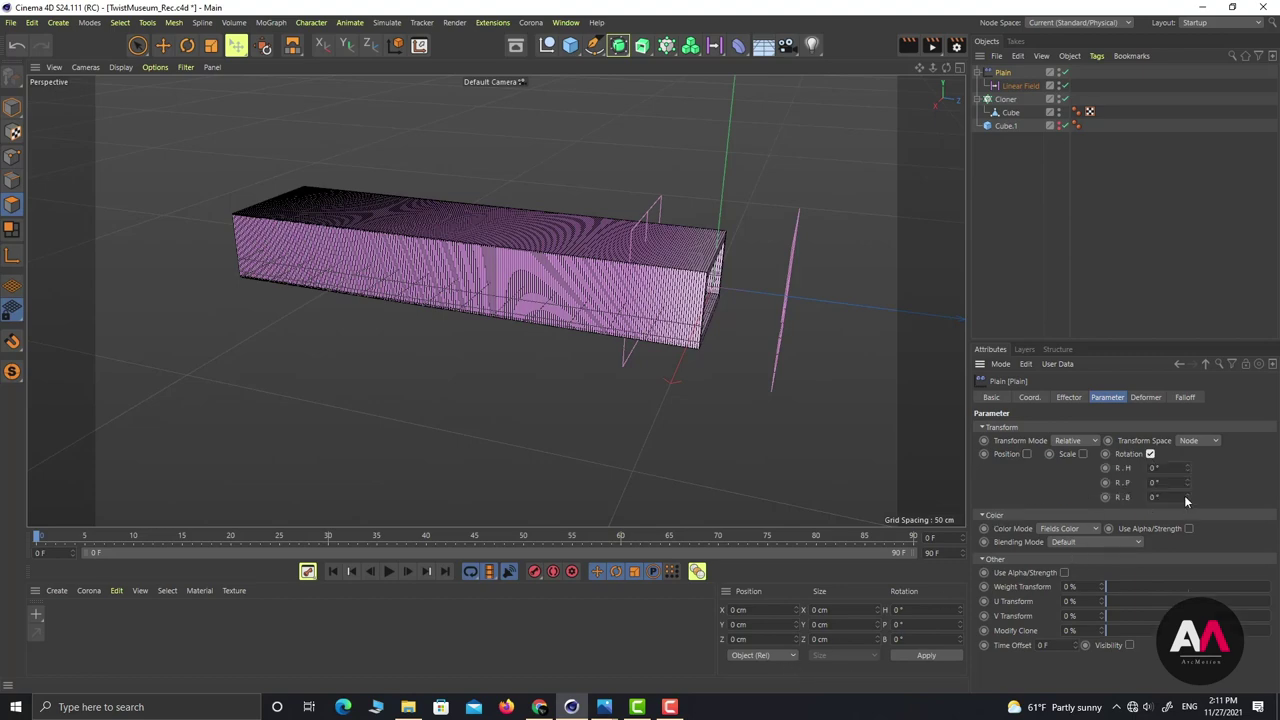
pyautogui.moveTo(1188, 496)
pyautogui.mouseDown()
pyautogui.moveTo(1188, 514)
pyautogui.moveTo(886, 495)
pyautogui.mouseUp()
pyautogui.write('-90')
pyautogui.press('Return')
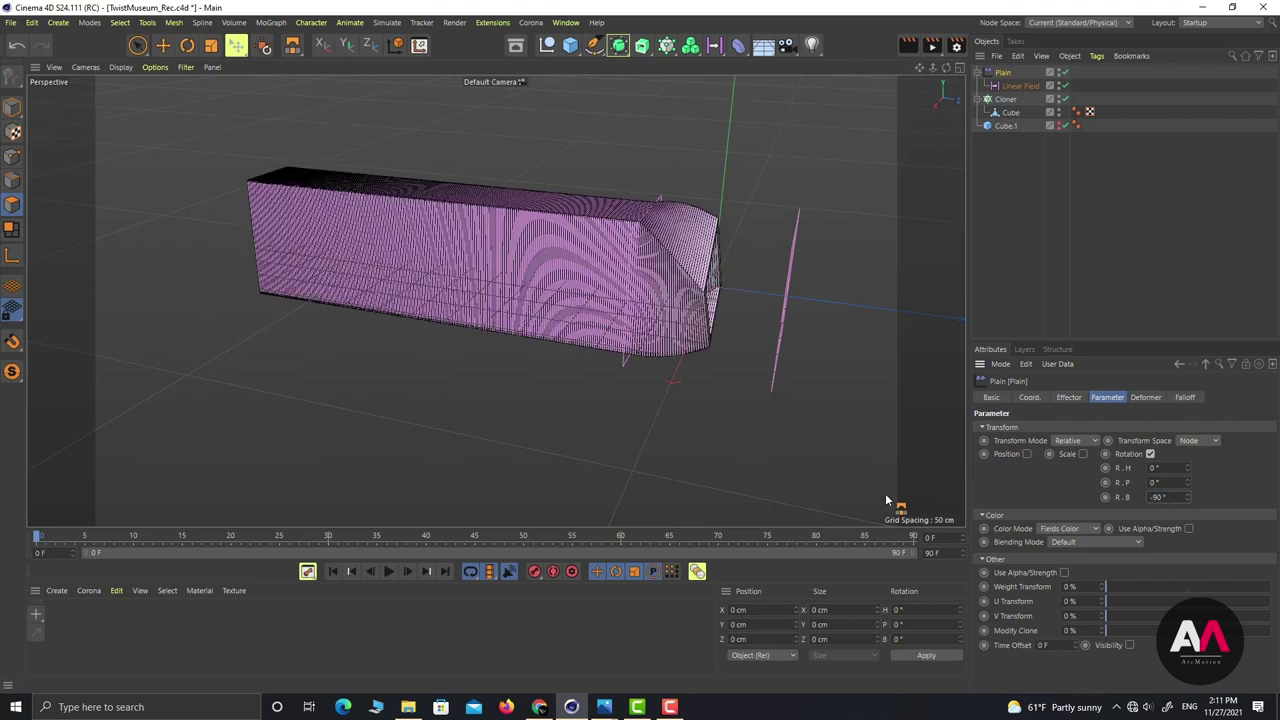
# Step: Move the Linear Field about 372 cm along the Z axis to place the twist near the tube's middle
pyautogui.click(1020, 86)
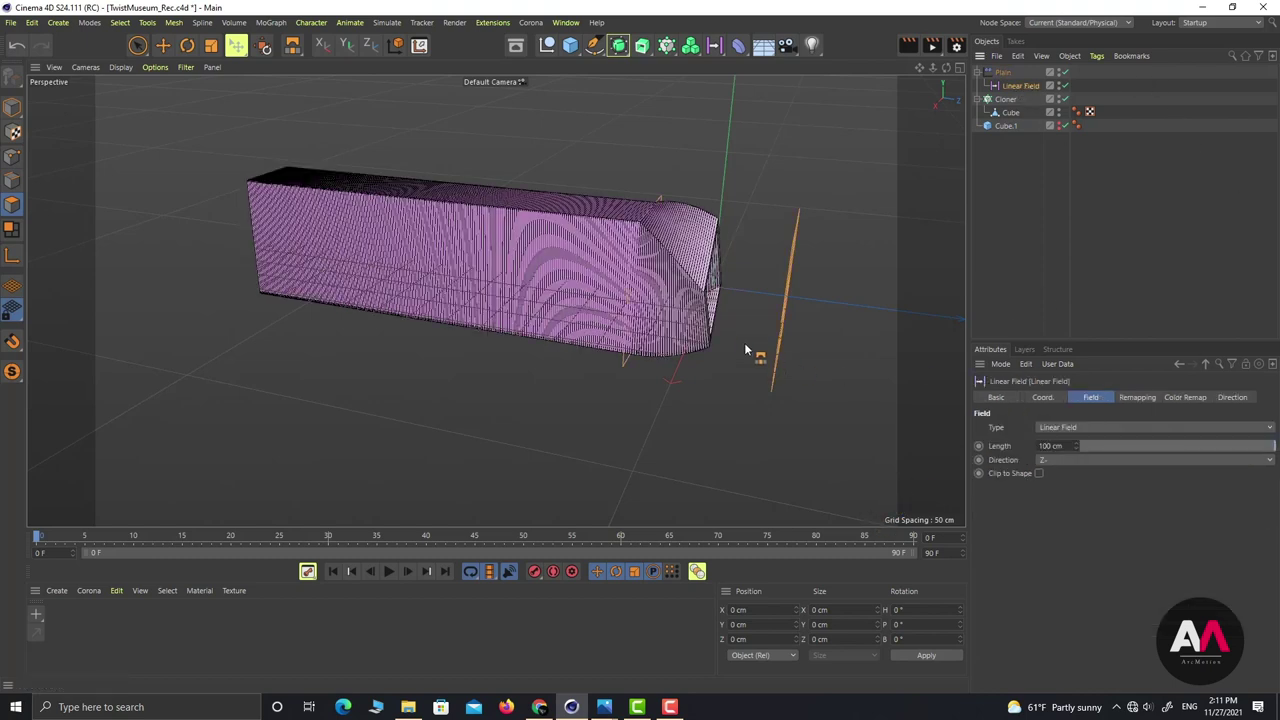
pyautogui.press('e')
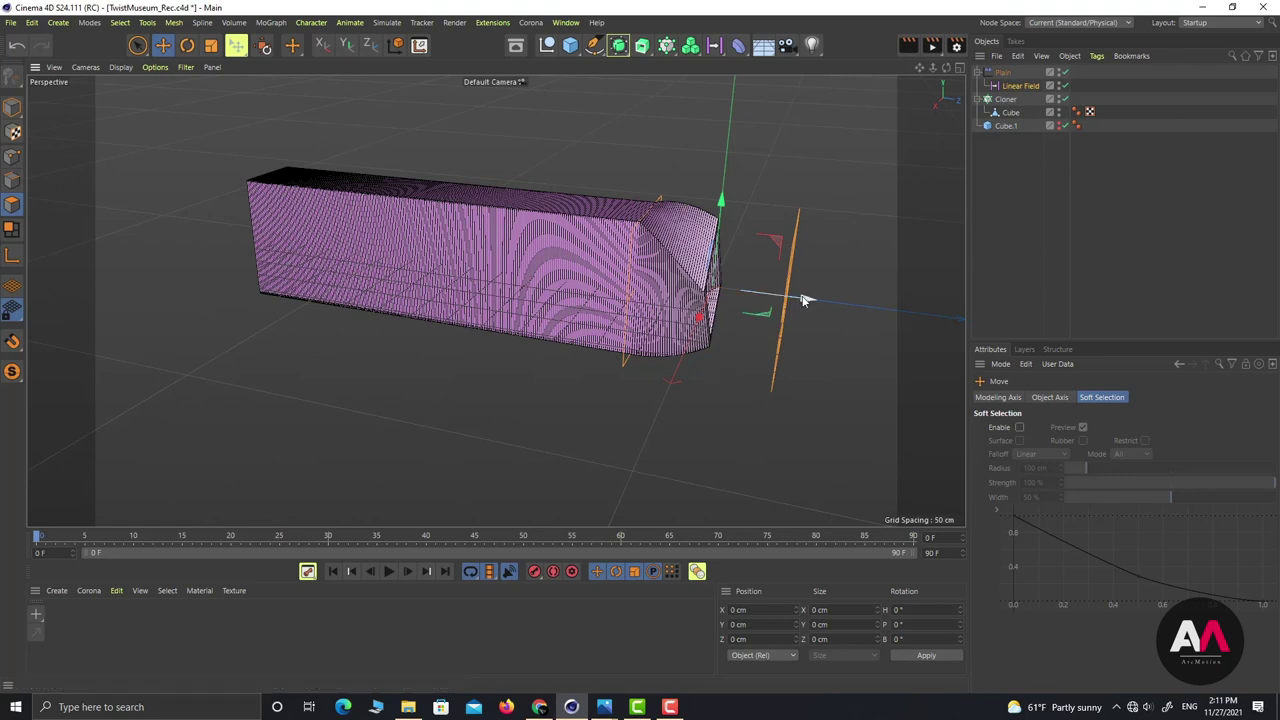
pyautogui.moveTo(806, 299); pyautogui.dragTo(553, 290)
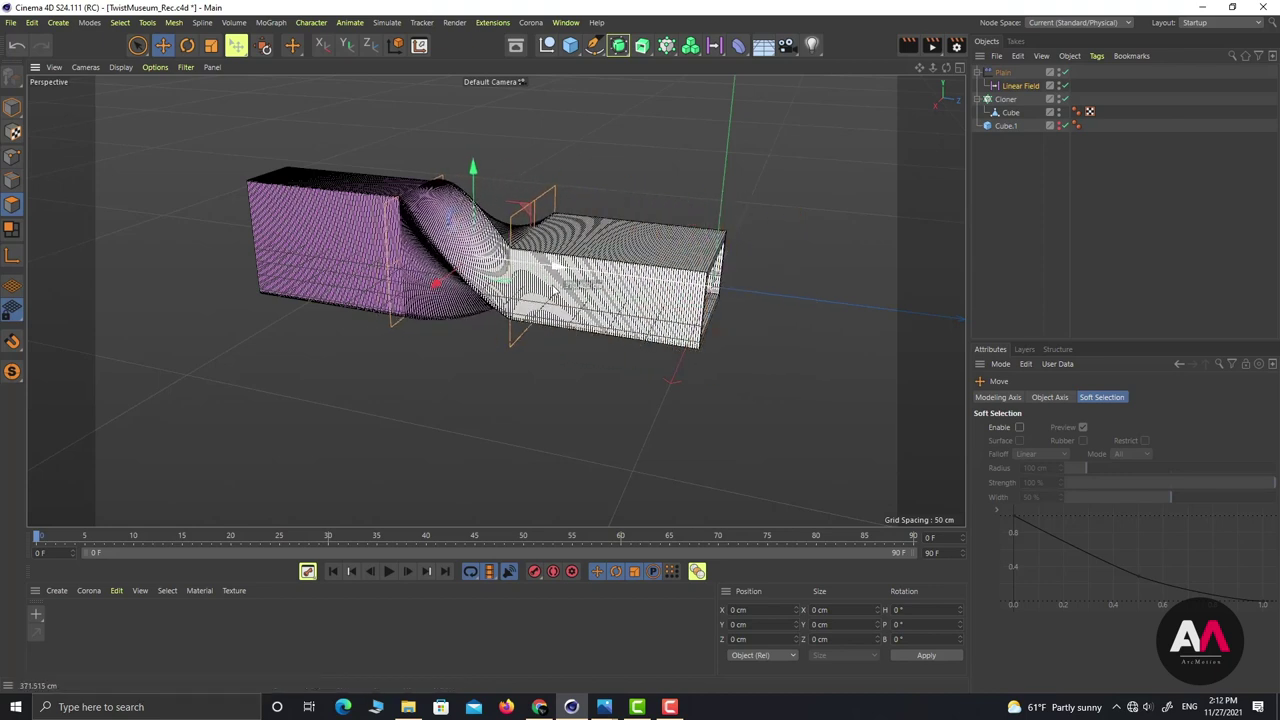
# Step: Examine the twisted section from several angles and inspect the stepped edges of the rotated frames up close
pyautogui.keyDown('alt'); pyautogui.moveTo(434, 247); pyautogui.dragTo(470, 229); pyautogui.keyUp('alt')
pyautogui.keyDown('alt'); pyautogui.moveTo(470, 229); pyautogui.dragTo(518, 242, button='right'); pyautogui.keyUp('alt')
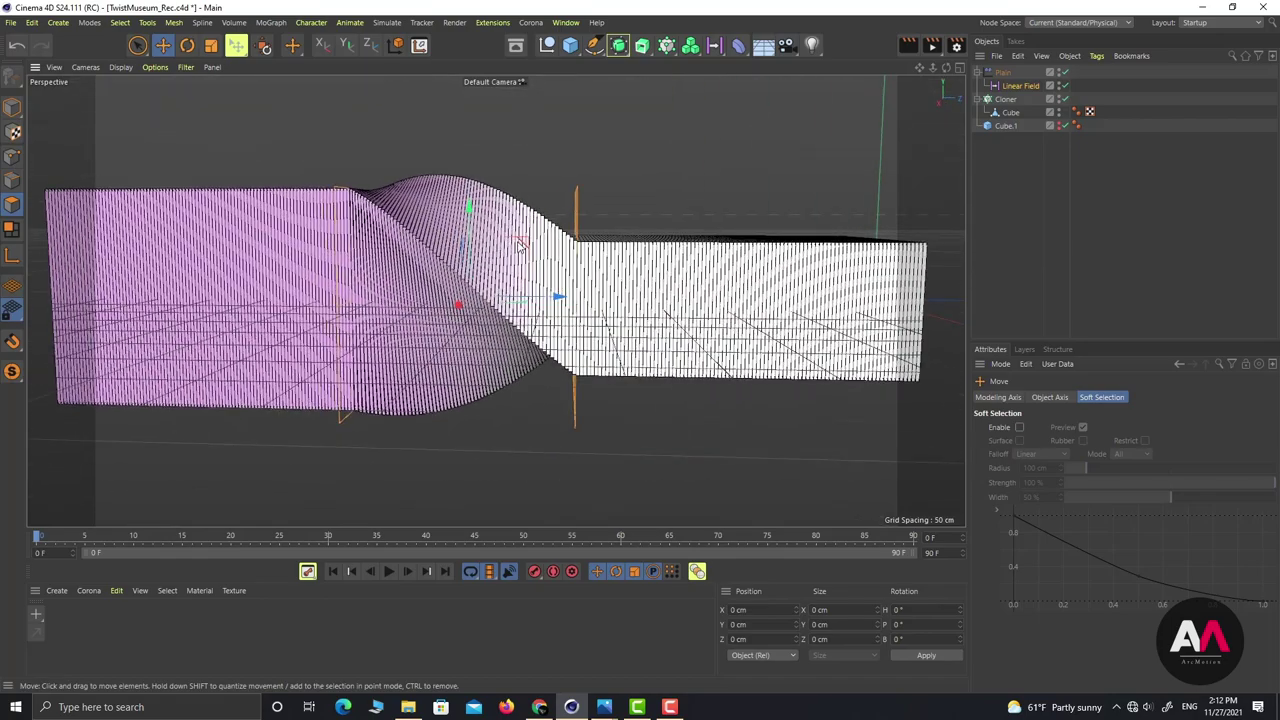
pyautogui.keyDown('alt'); pyautogui.moveTo(519, 246); pyautogui.dragTo(738, 332); pyautogui.keyUp('alt')
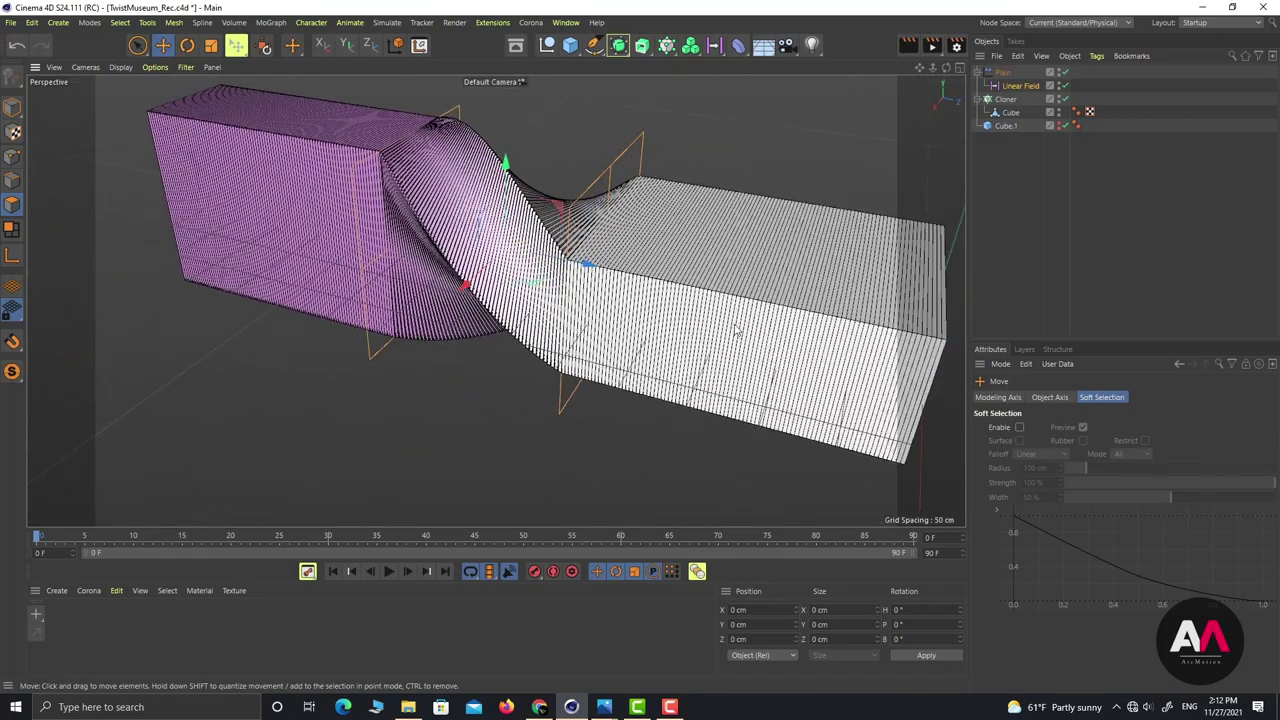
pyautogui.scroll(3, 724, 310)
pyautogui.scroll(-3, 514, 270)
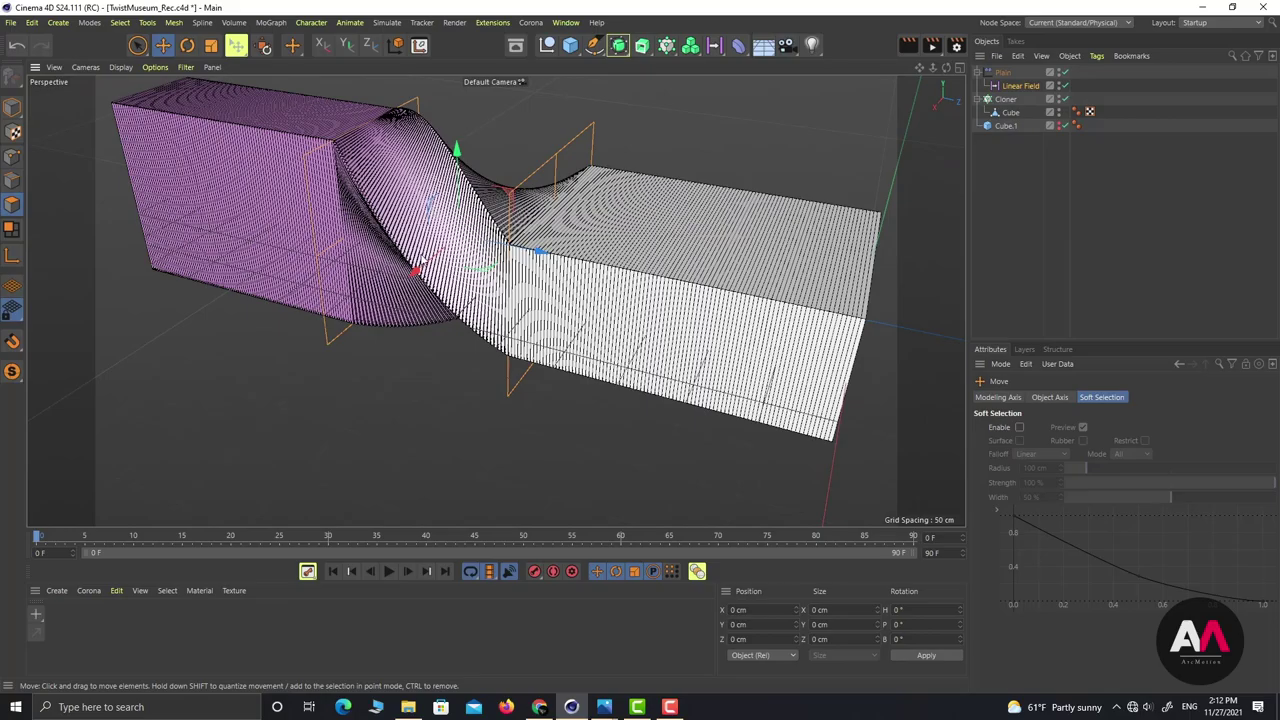
pyautogui.keyDown('alt'); pyautogui.moveTo(422, 260); pyautogui.dragTo(517, 327, button='right'); pyautogui.keyUp('alt')
pyautogui.keyDown('alt'); pyautogui.moveTo(499, 331); pyautogui.dragTo(443, 249); pyautogui.keyUp('alt')
pyautogui.keyDown('alt'); pyautogui.moveTo(439, 308); pyautogui.dragTo(512, 270, button='right'); pyautogui.keyUp('alt')
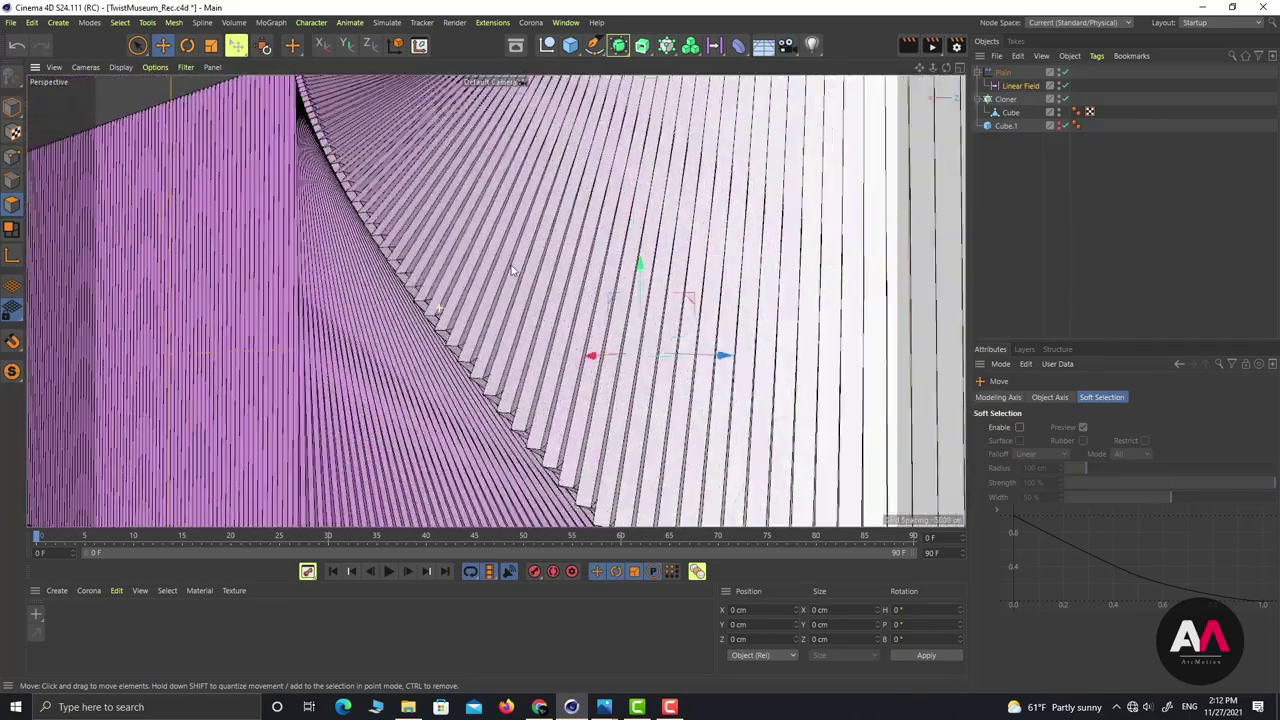
pyautogui.keyDown('alt'); pyautogui.moveTo(512, 270); pyautogui.dragTo(429, 344); pyautogui.keyUp('alt')
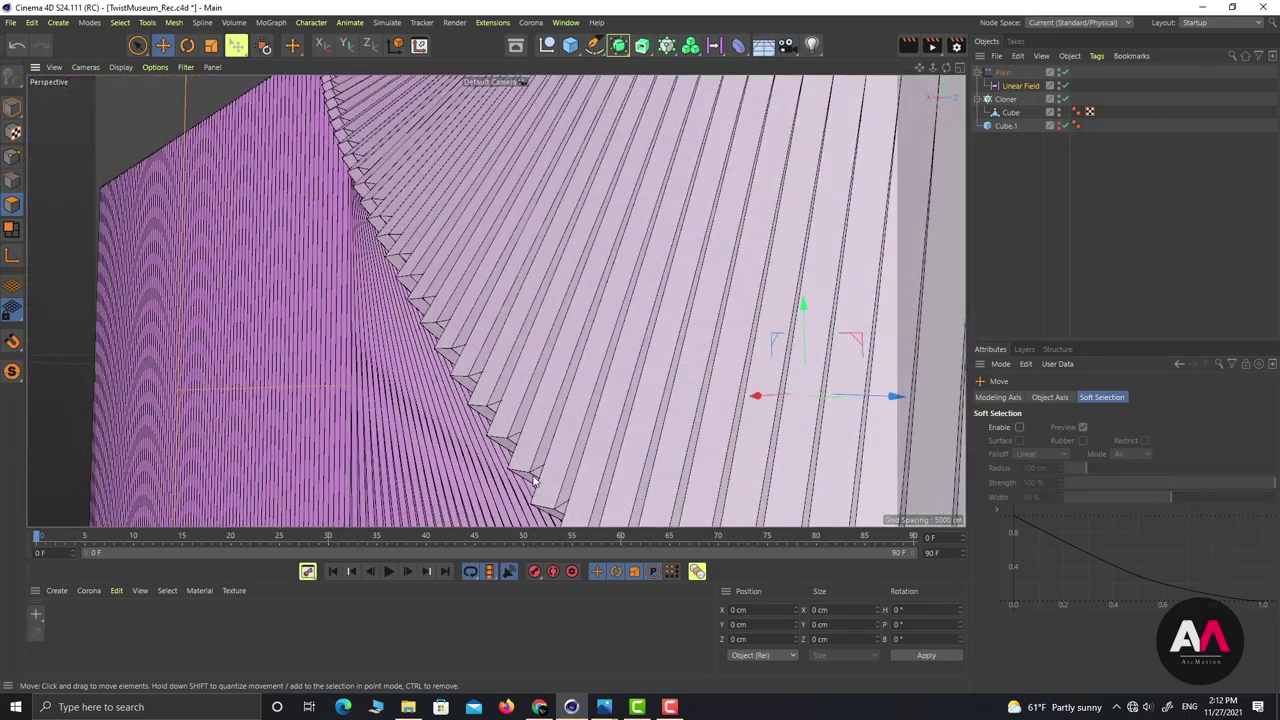
pyautogui.keyDown('alt'); pyautogui.moveTo(533, 480); pyautogui.dragTo(454, 360, button='right'); pyautogui.keyUp('alt')
pyautogui.keyDown('alt'); pyautogui.moveTo(506, 282); pyautogui.dragTo(402, 494, button='middle'); pyautogui.keyUp('alt')
pyautogui.keyDown('alt'); pyautogui.moveTo(574, 273); pyautogui.dragTo(689, 270); pyautogui.keyUp('alt')
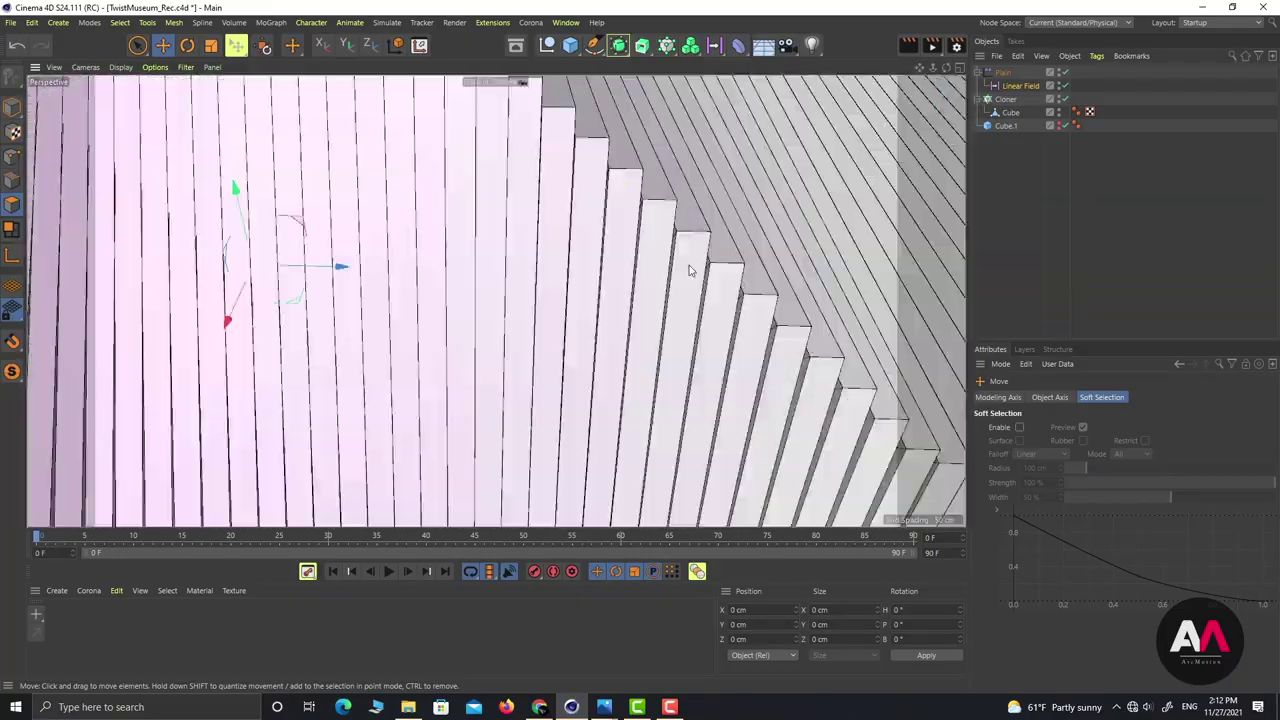
# Step: Increase the Cloner's count to 270 to lengthen the far end of the twisted tube
pyautogui.keyDown('alt'); pyautogui.moveTo(689, 270); pyautogui.dragTo(466, 320, button='right'); pyautogui.keyUp('alt')
pyautogui.keyDown('alt'); pyautogui.moveTo(608, 220); pyautogui.dragTo(622, 205); pyautogui.keyUp('alt')
pyautogui.click(1007, 101)
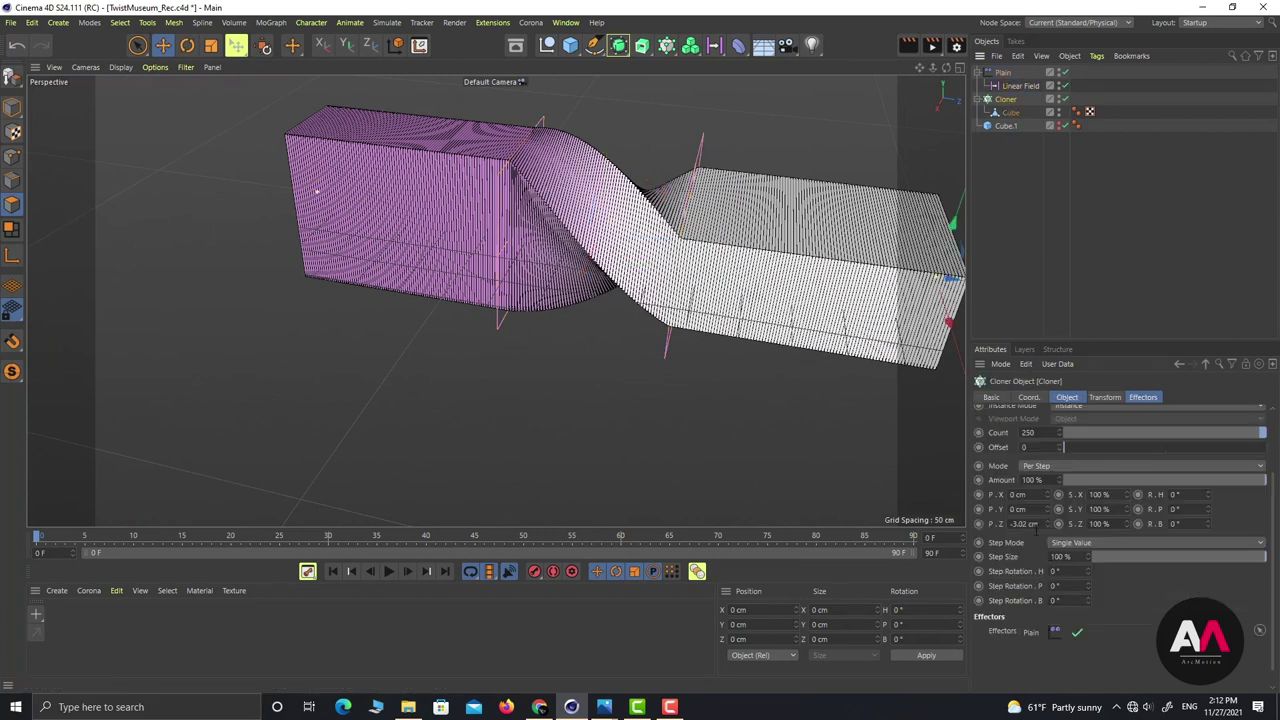
pyautogui.moveTo(1037, 433); pyautogui.dragTo(1017, 433)
pyautogui.press('Return')
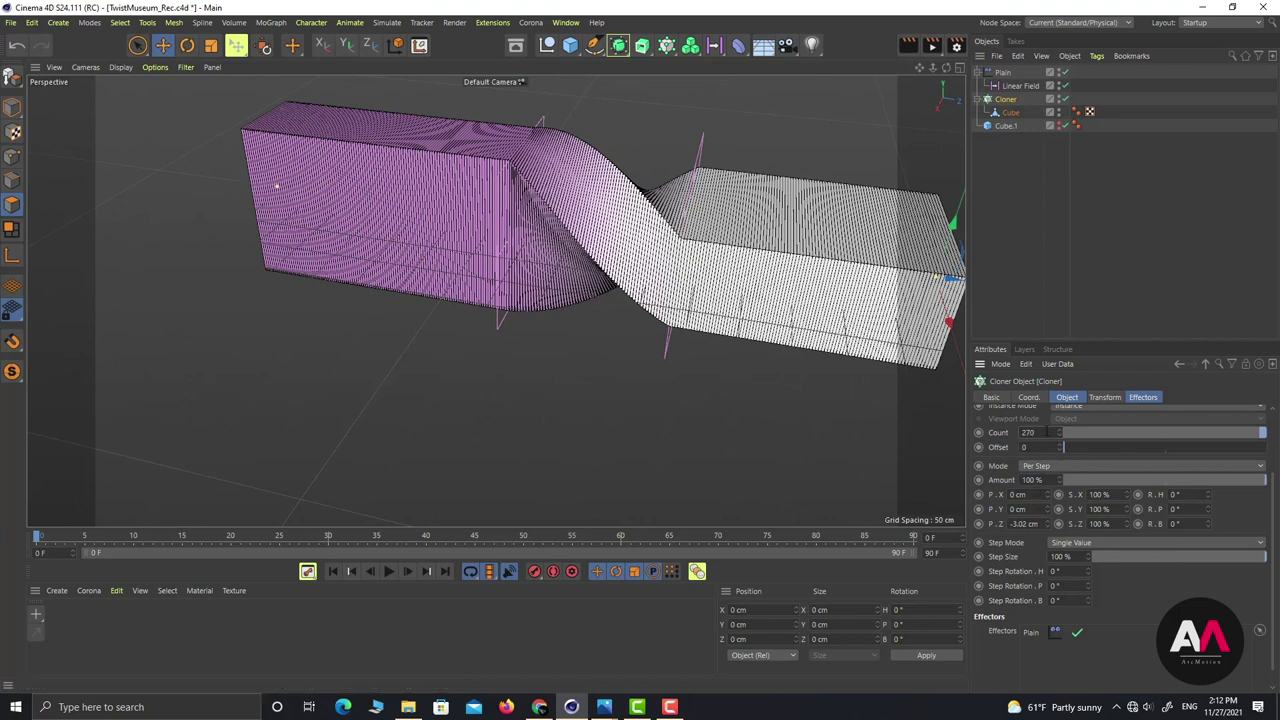
# Step: Set the Cloner's count to 300 to lengthen the far section of the tube
pyautogui.moveTo(1047, 432); pyautogui.dragTo(865, 431)
pyautogui.write('300')
pyautogui.press('Return')
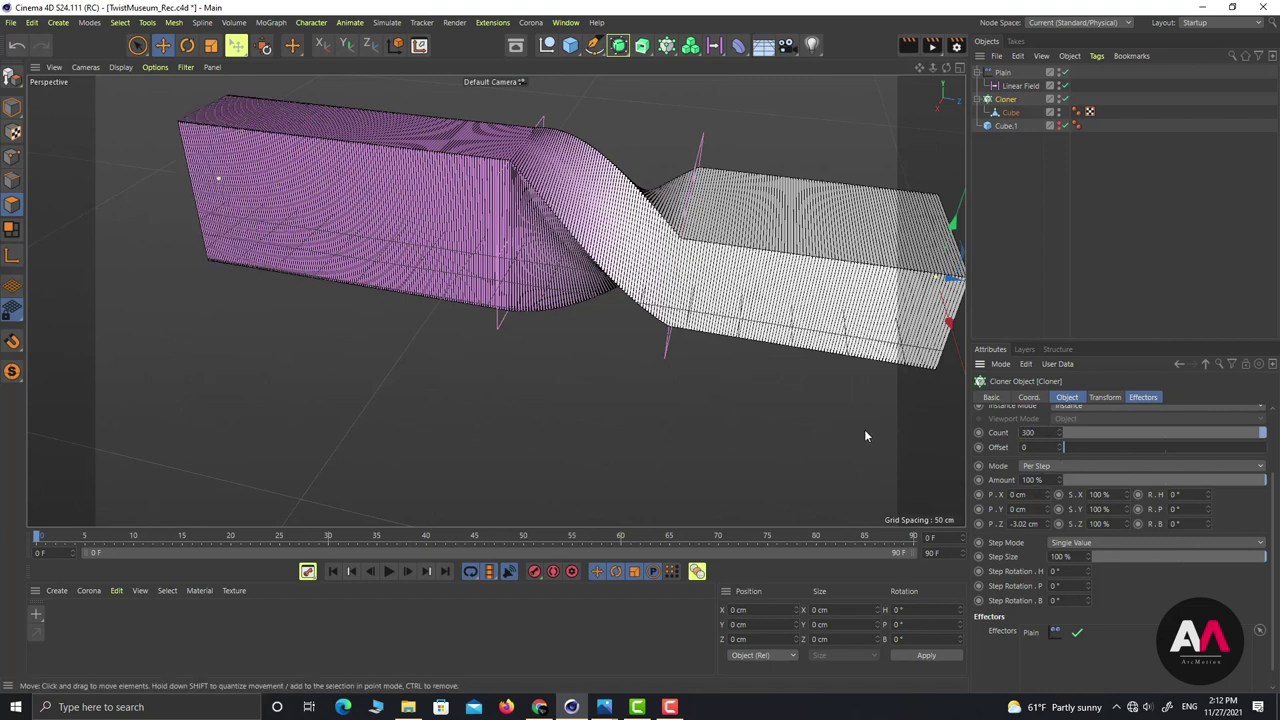
# Step: Shift the Linear Field slightly along the Z axis toward the tube's far end to recentre the twist
pyautogui.click(692, 333)
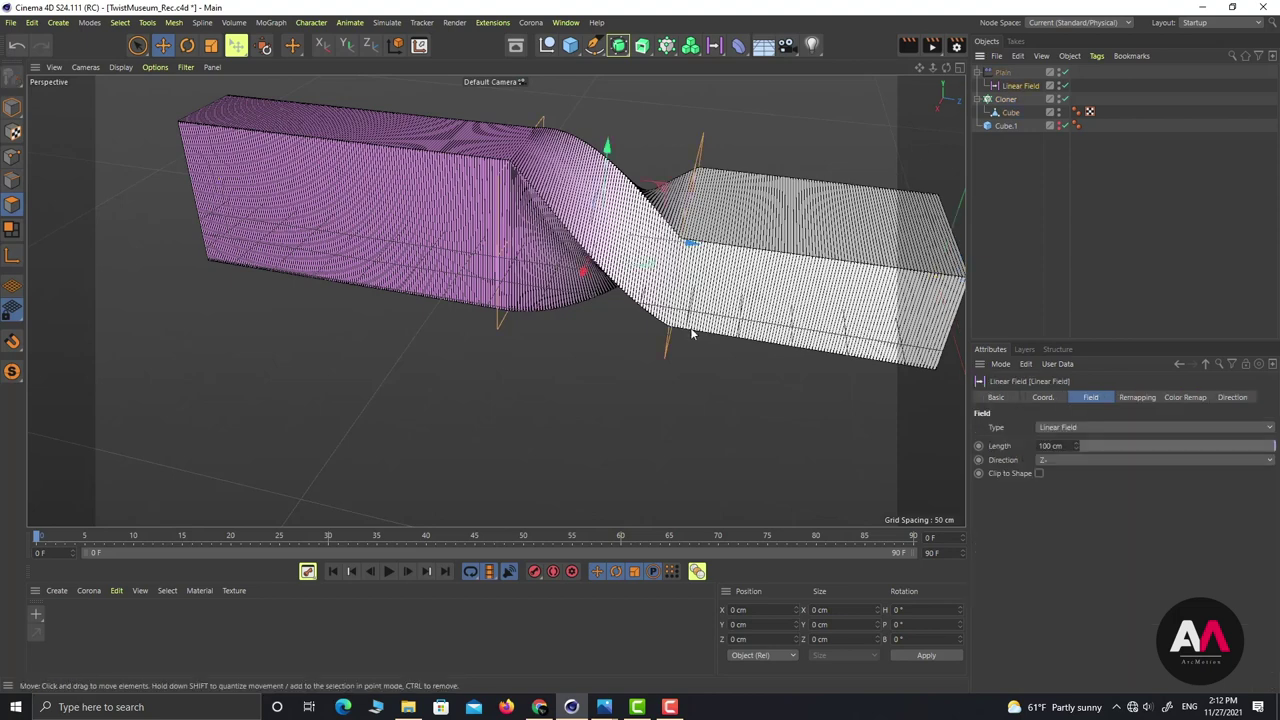
pyautogui.moveTo(684, 248); pyautogui.dragTo(642, 250)
pyautogui.keyDown('alt'); pyautogui.moveTo(495, 300); pyautogui.dragTo(462, 290); pyautogui.keyUp('alt')
pyautogui.scroll(4, 658, 291)
pyautogui.moveTo(658, 291)
pyautogui.keyDown('alt'); pyautogui.mouseDown()
pyautogui.moveTo(591, 298)
pyautogui.moveTo(603, 346)
pyautogui.mouseUp(); pyautogui.keyUp('alt')
pyautogui.keyDown('alt'); pyautogui.moveTo(691, 347); pyautogui.dragTo(695, 347); pyautogui.keyUp('alt')
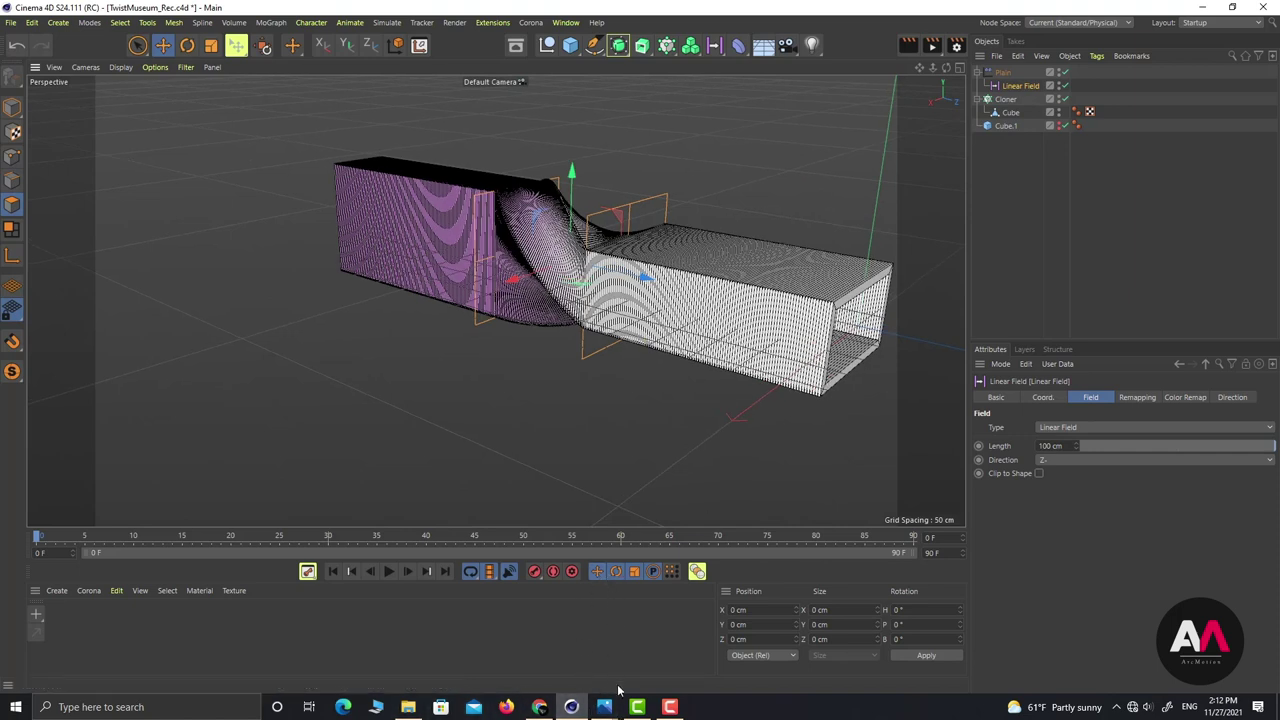
# Step: Switch to the Photos app to study the stepped facade and glazing in the reference image, and return to the Cinema 4D model
pyautogui.moveTo(604, 707)
pyautogui.click(545, 590)
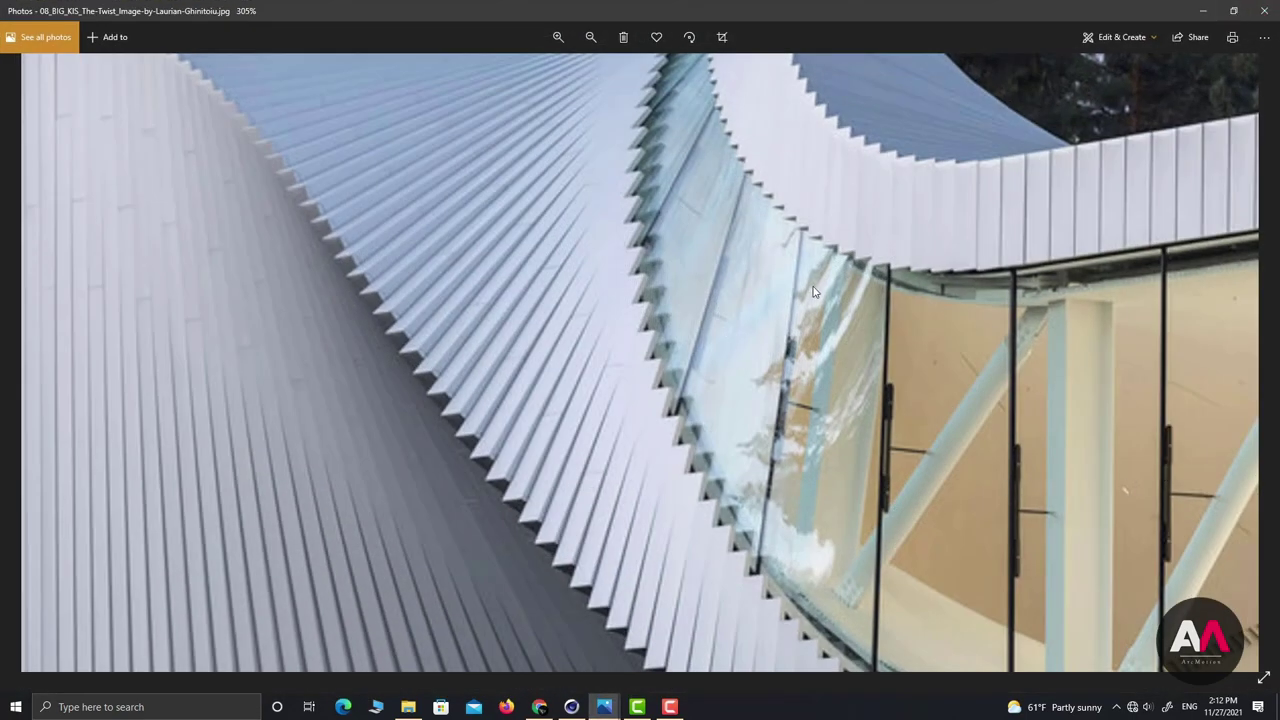
pyautogui.click(1200, 9)
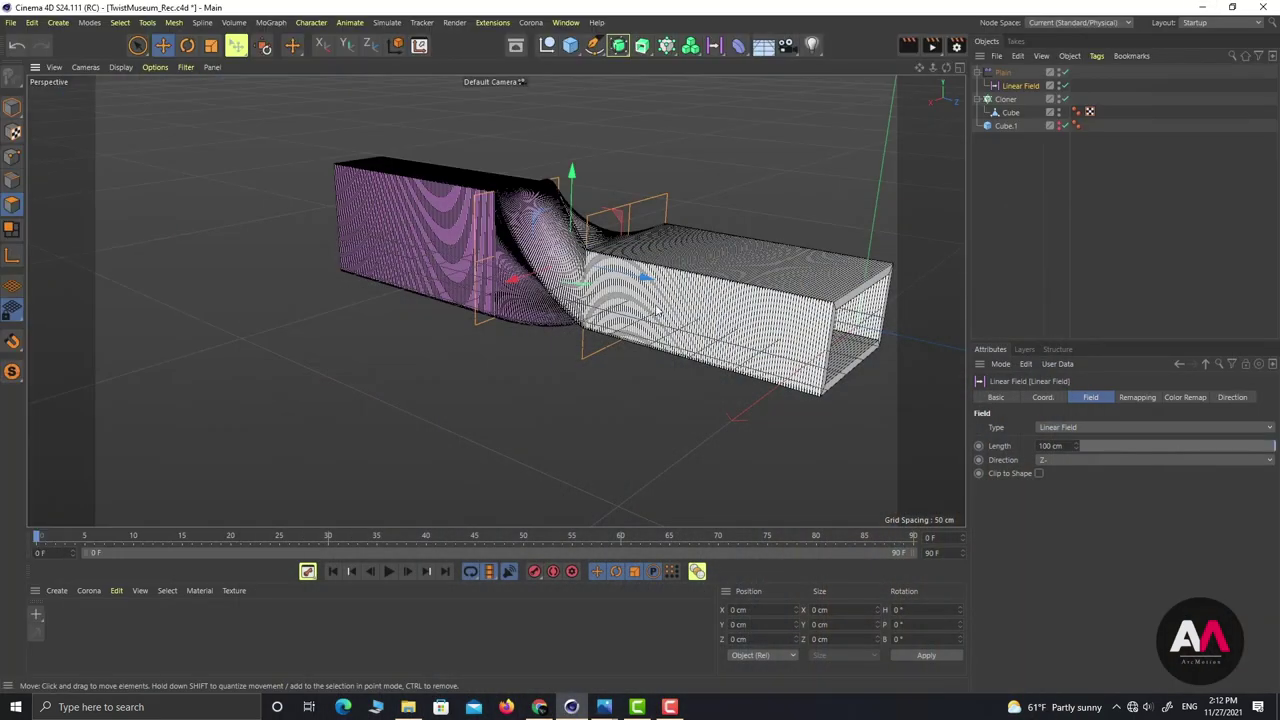
pyautogui.scroll(1, 657, 311)
pyautogui.keyDown('alt'); pyautogui.moveTo(768, 285); pyautogui.dragTo(690, 340); pyautogui.keyUp('alt')
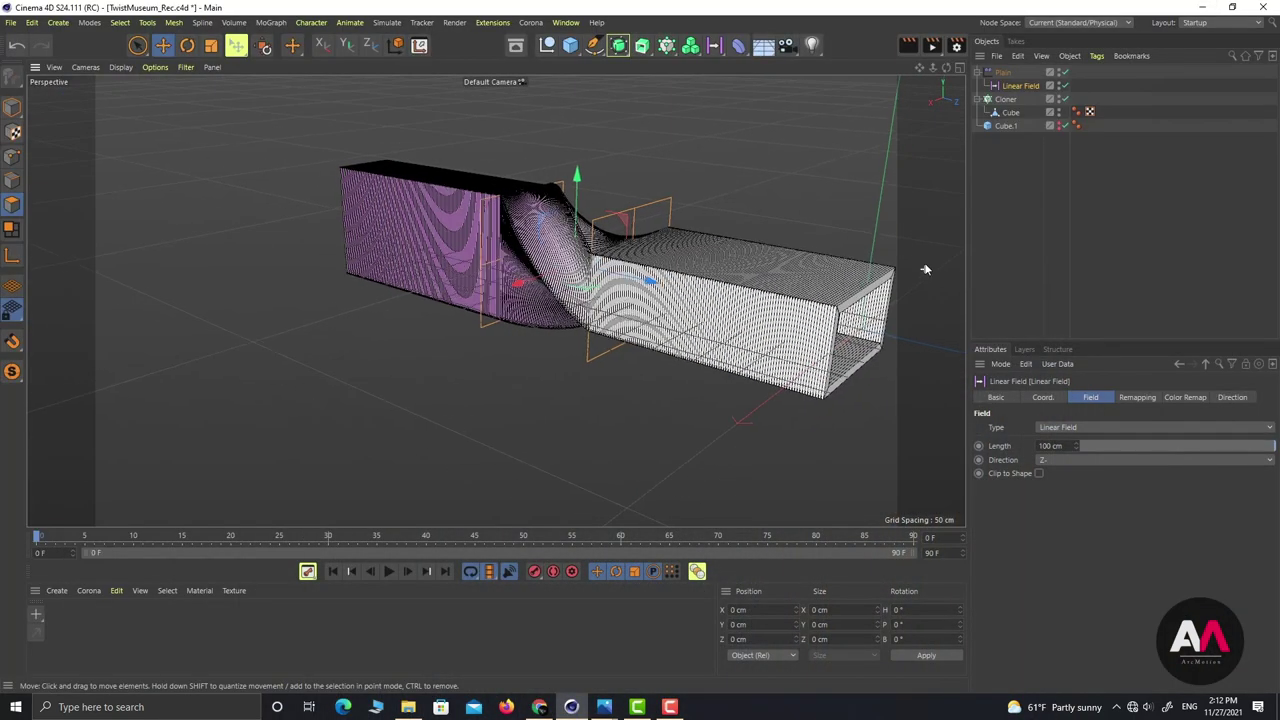
pyautogui.keyDown('alt'); pyautogui.moveTo(925, 270); pyautogui.dragTo(842, 305); pyautogui.keyUp('alt')
# Step: Collapse the Cloner's hierarchy and rename the Cloner TwistMuseum
pyautogui.click(979, 99)
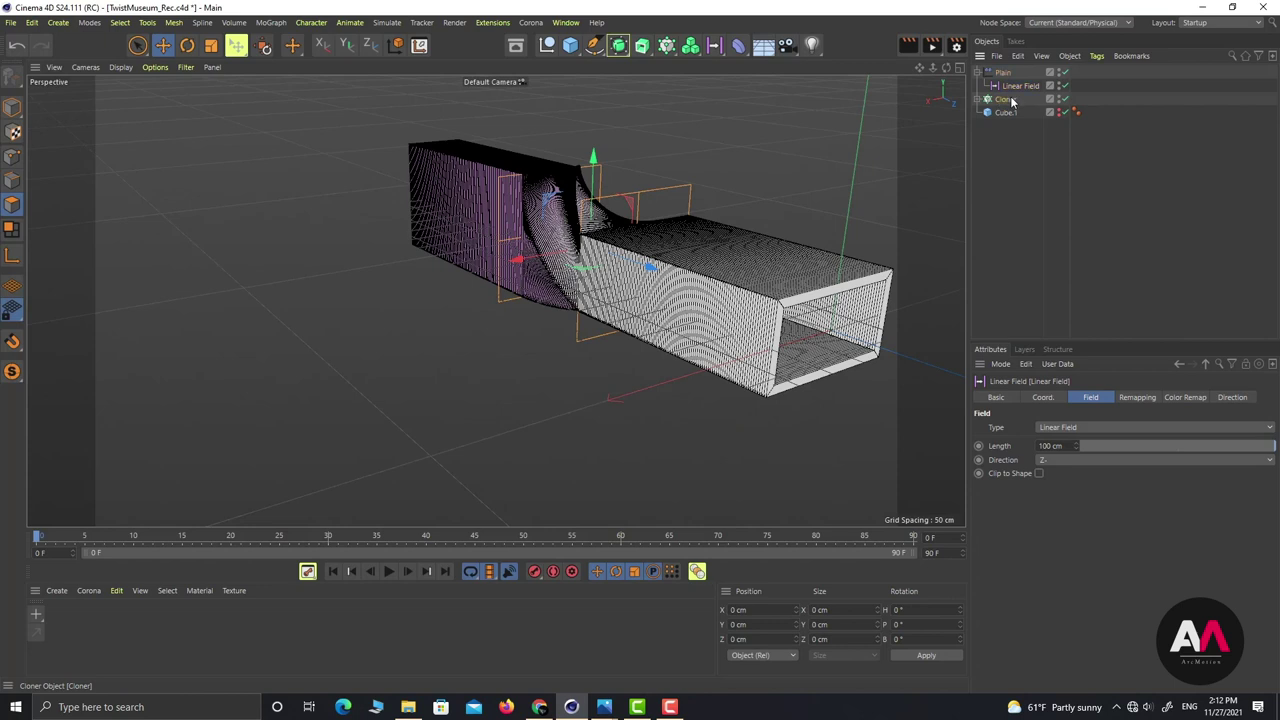
pyautogui.click(1008, 100)
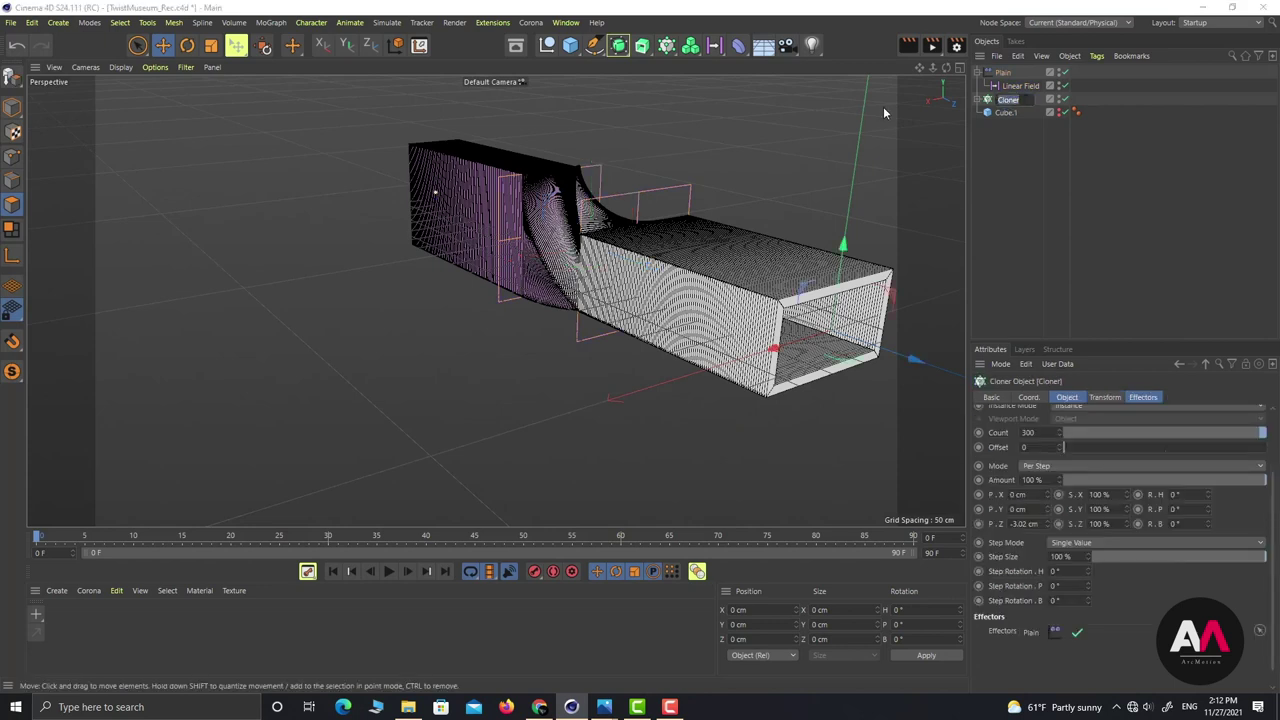
pyautogui.write('M')
pyautogui.press('BackSpace')
pyautogui.write('TwistMuse')
pyautogui.write('um')
pyautogui.press('Return')
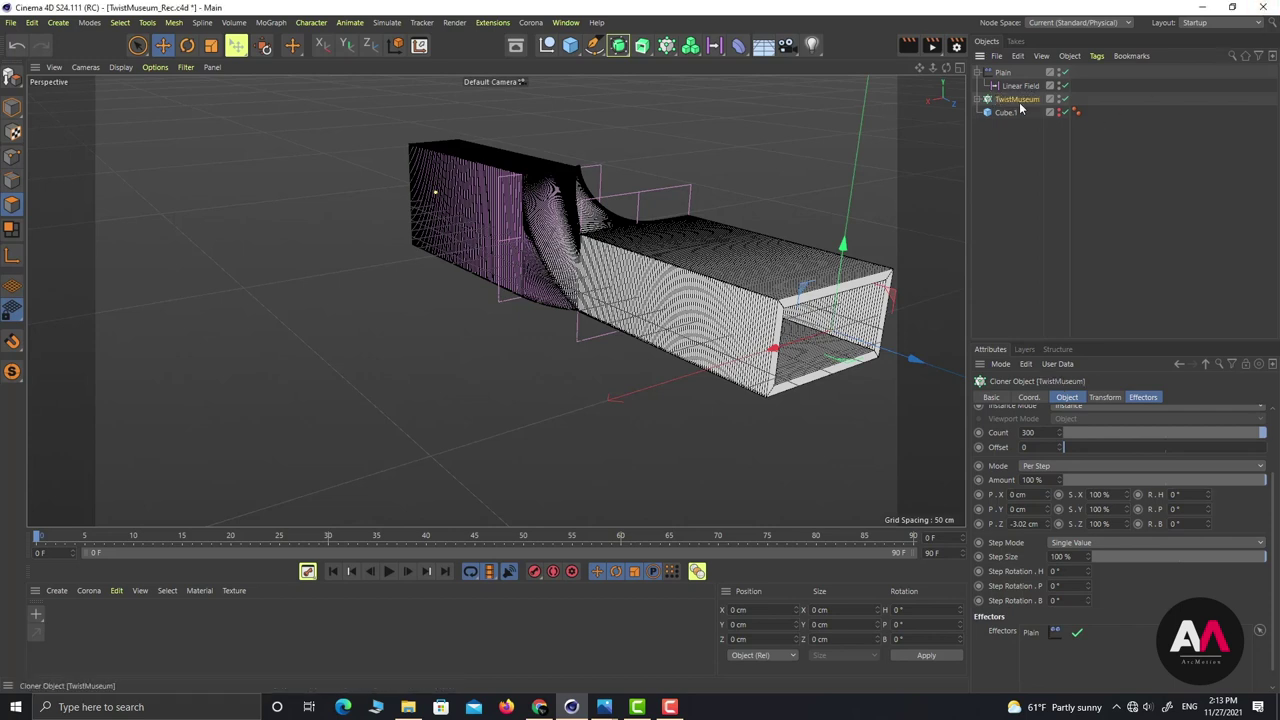
# Step: Duplicate the TwistMuseum cloner and rename the copy TwistMuseum_Sub
pyautogui.keyDown('ctrl'); pyautogui.moveTo(1020, 102); pyautogui.dragTo(1016, 106); pyautogui.keyUp('ctrl')
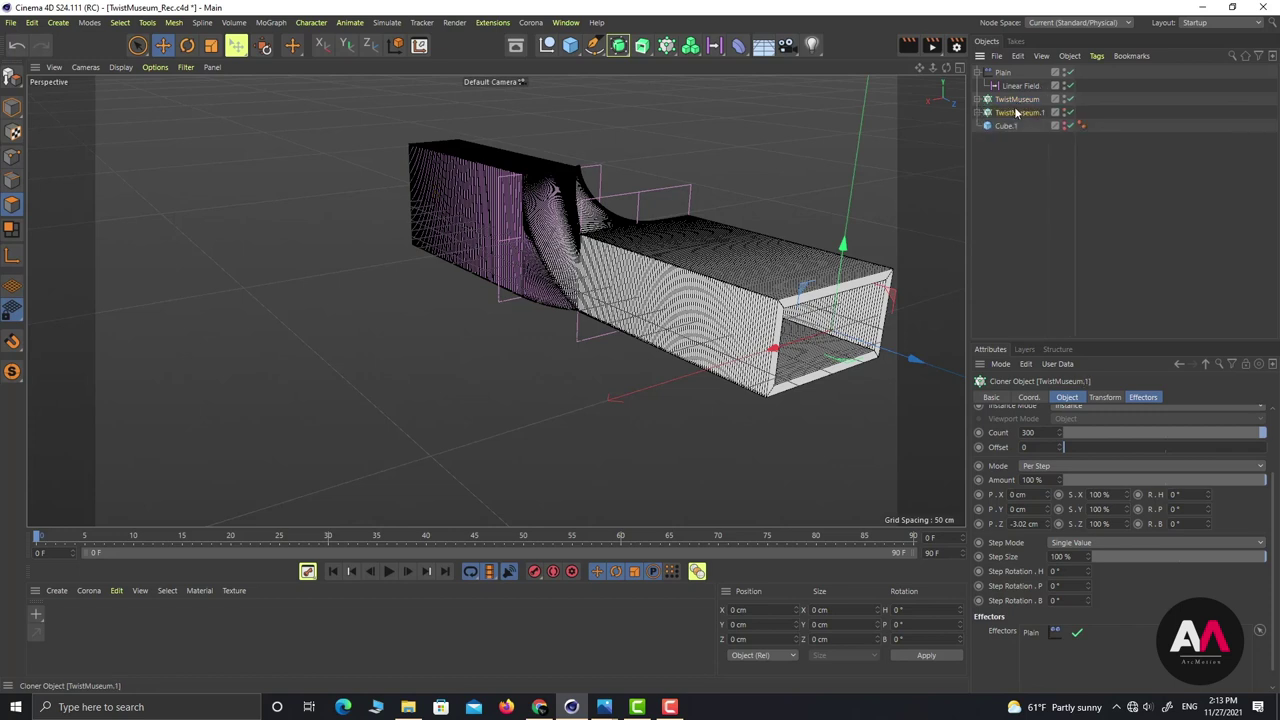
pyautogui.doubleClick(1019, 113)
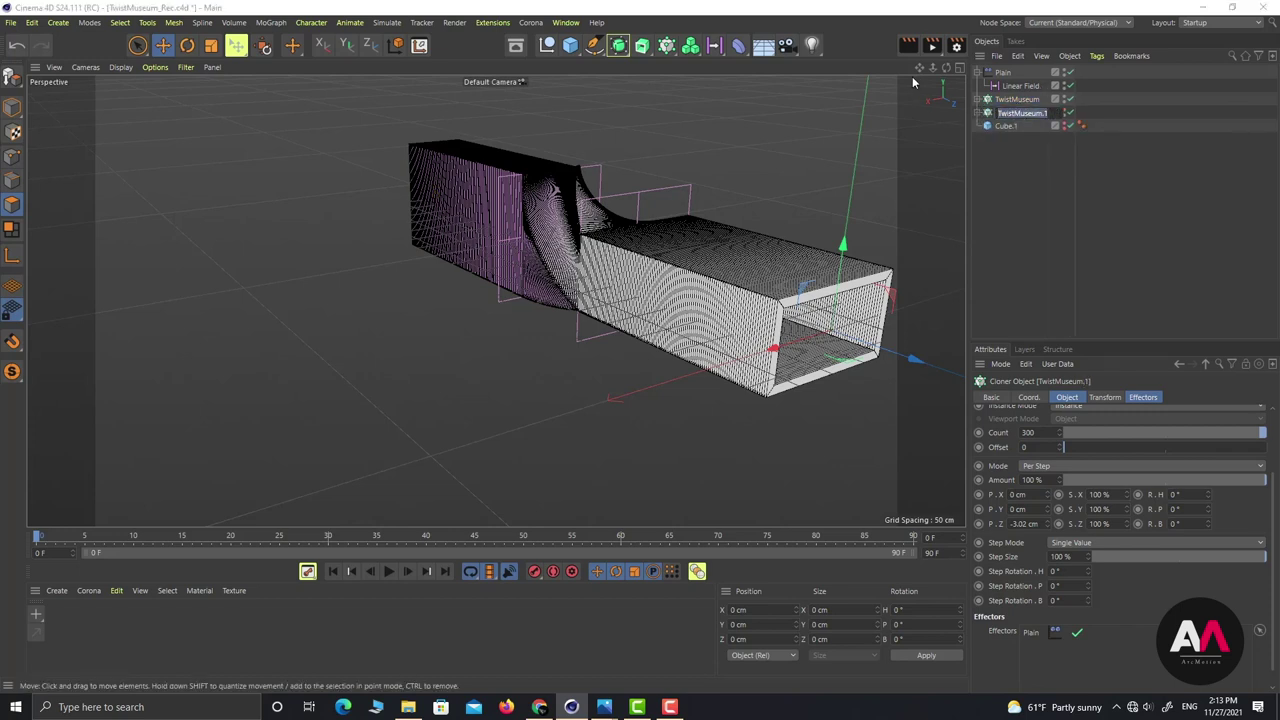
pyautogui.press('Home')
pyautogui.press('Delete')
pyautogui.write('T')
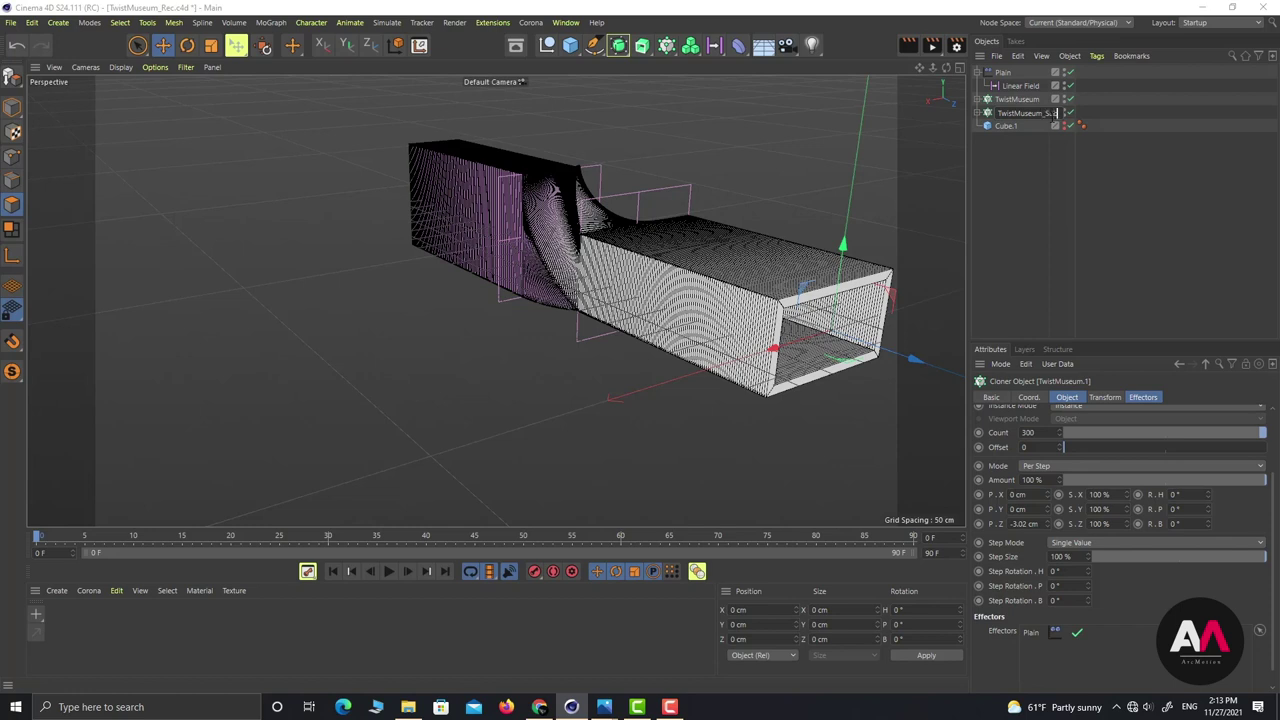
pyautogui.press('Return')
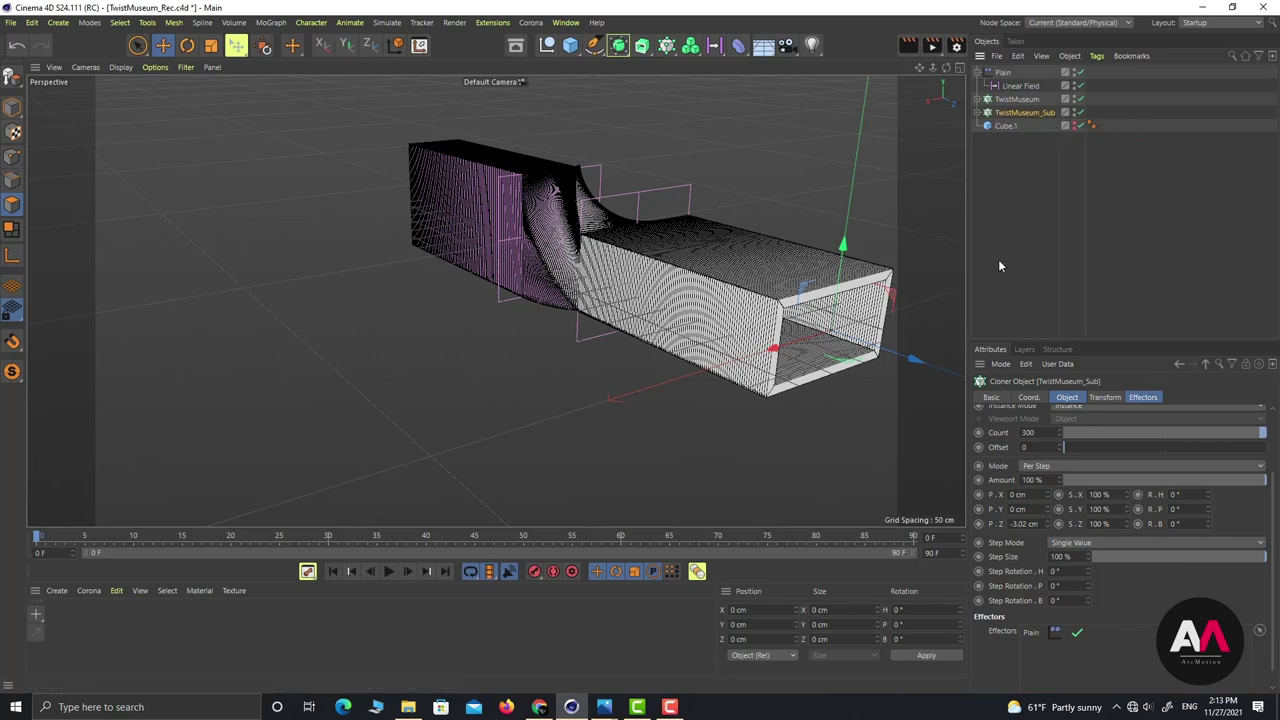
# Step: Expand TwistMuseum_Sub, hide the original TwistMuseum cloner and select the TwistMuseum_Sub copy
pyautogui.click(978, 113)
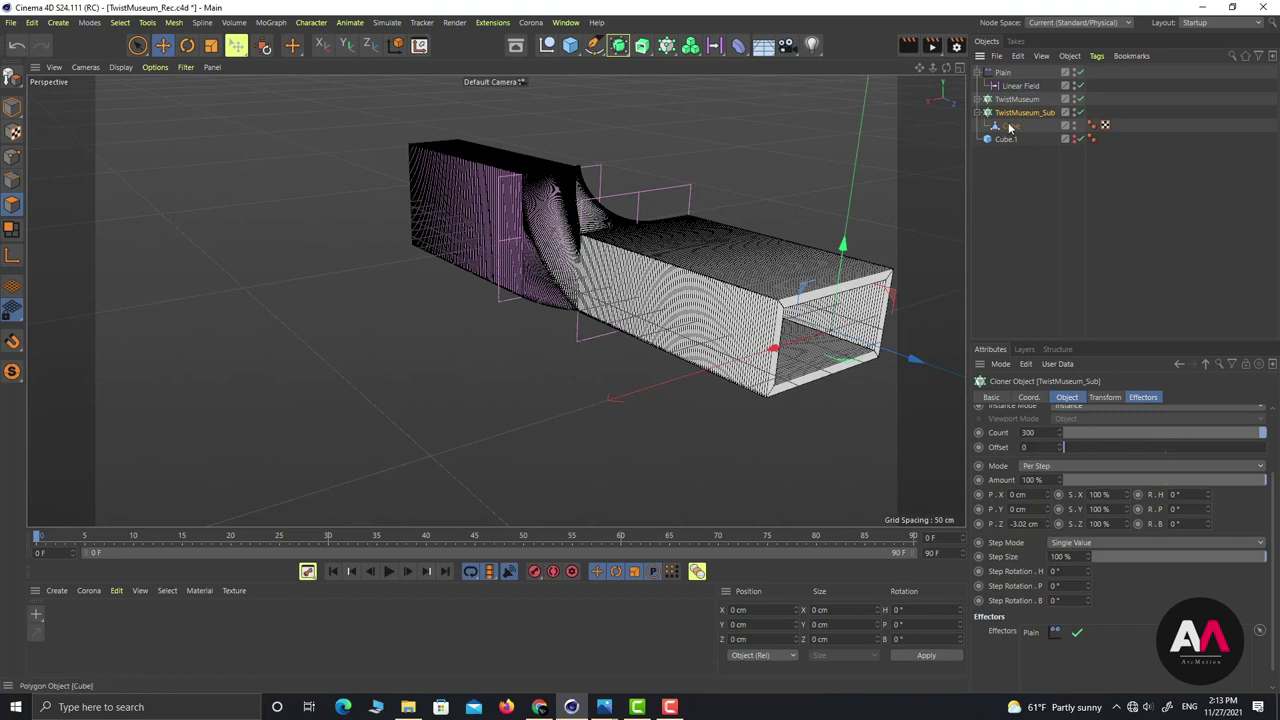
pyautogui.click(1010, 126)
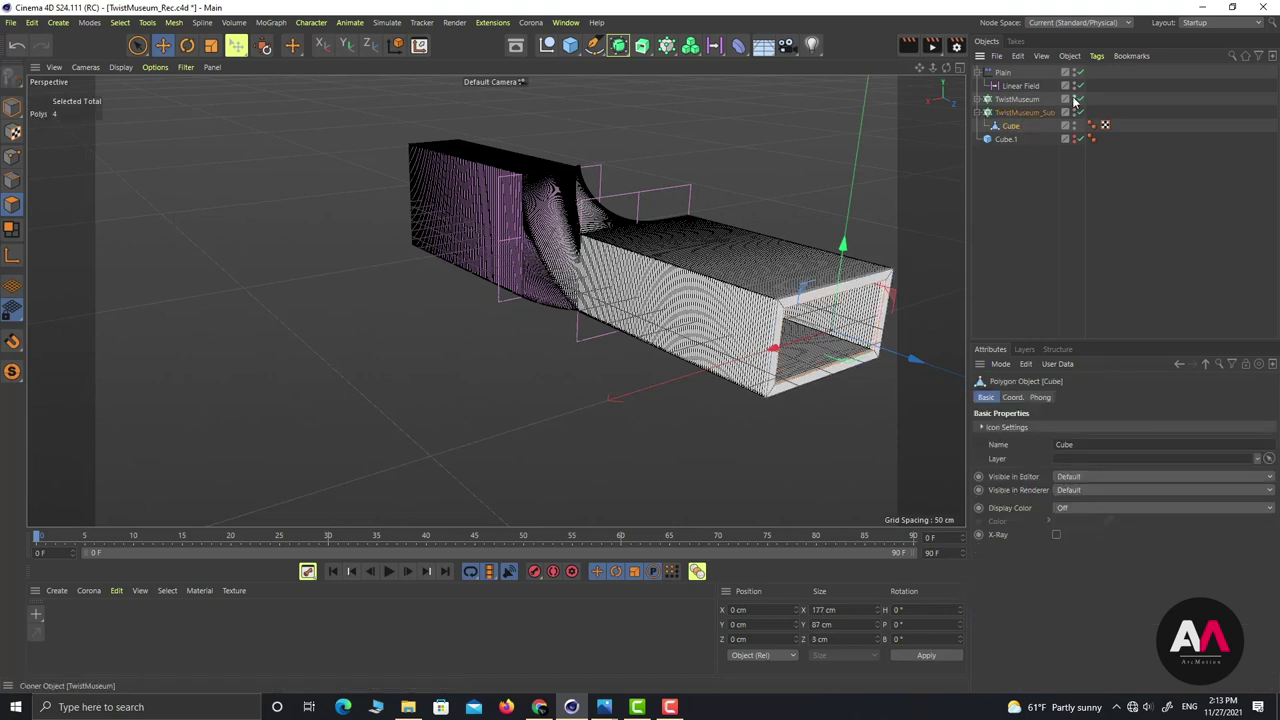
pyautogui.click(1020, 112)
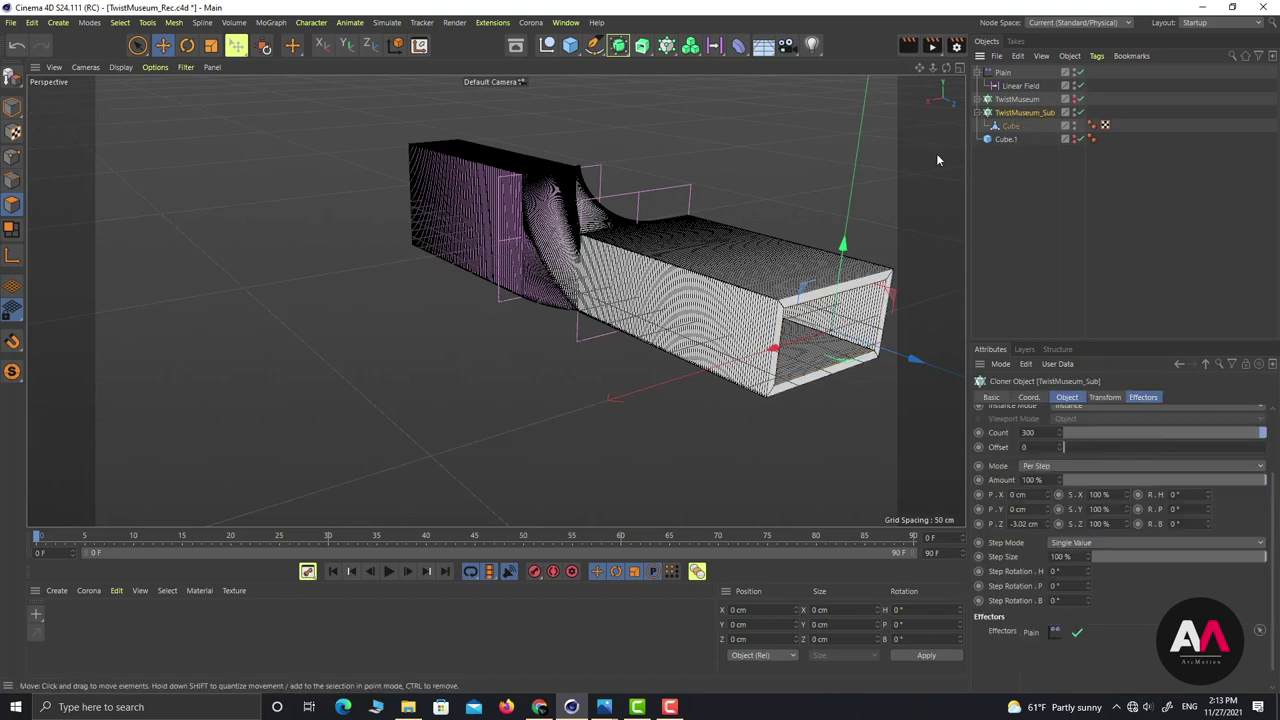
pyautogui.keyDown('alt'); pyautogui.moveTo(653, 241); pyautogui.dragTo(751, 249); pyautogui.keyUp('alt')
pyautogui.scroll(2, 426, 211)
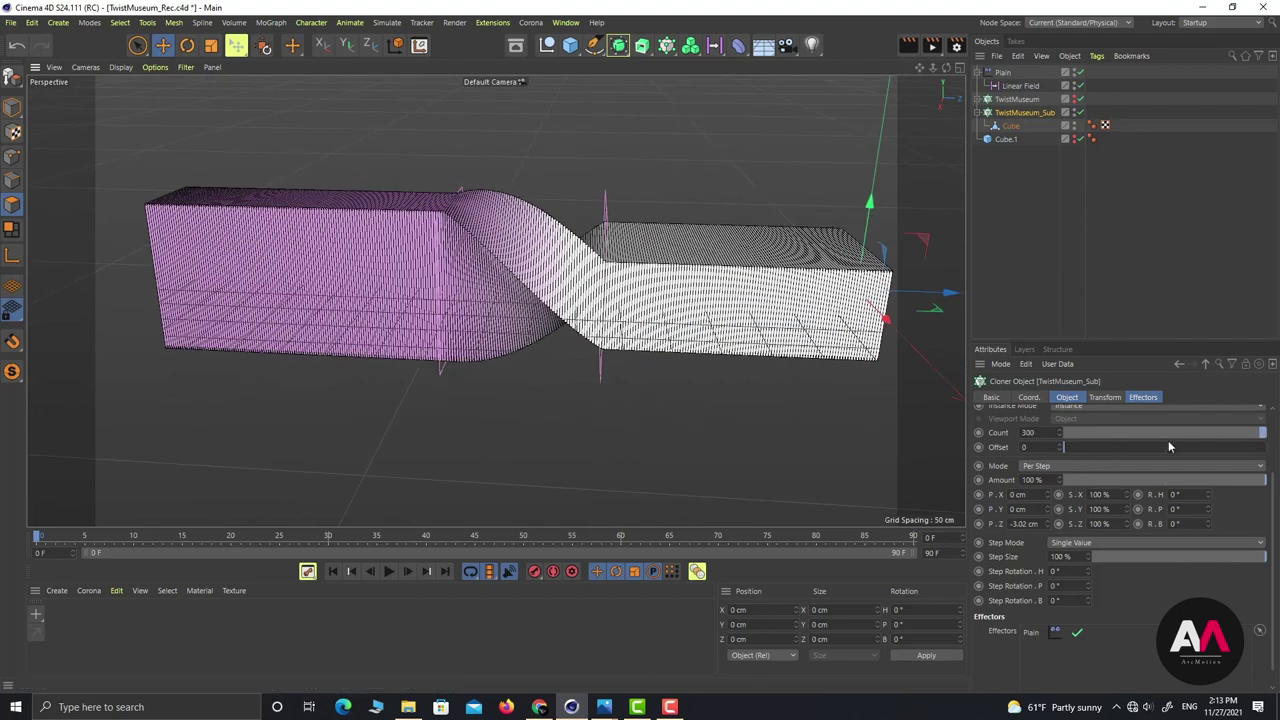
# Step: Reduce TwistMuseum_Sub's count to 172 so the tube is cut off at the far end of the twist
pyautogui.click(1055, 431)
pyautogui.write('2')
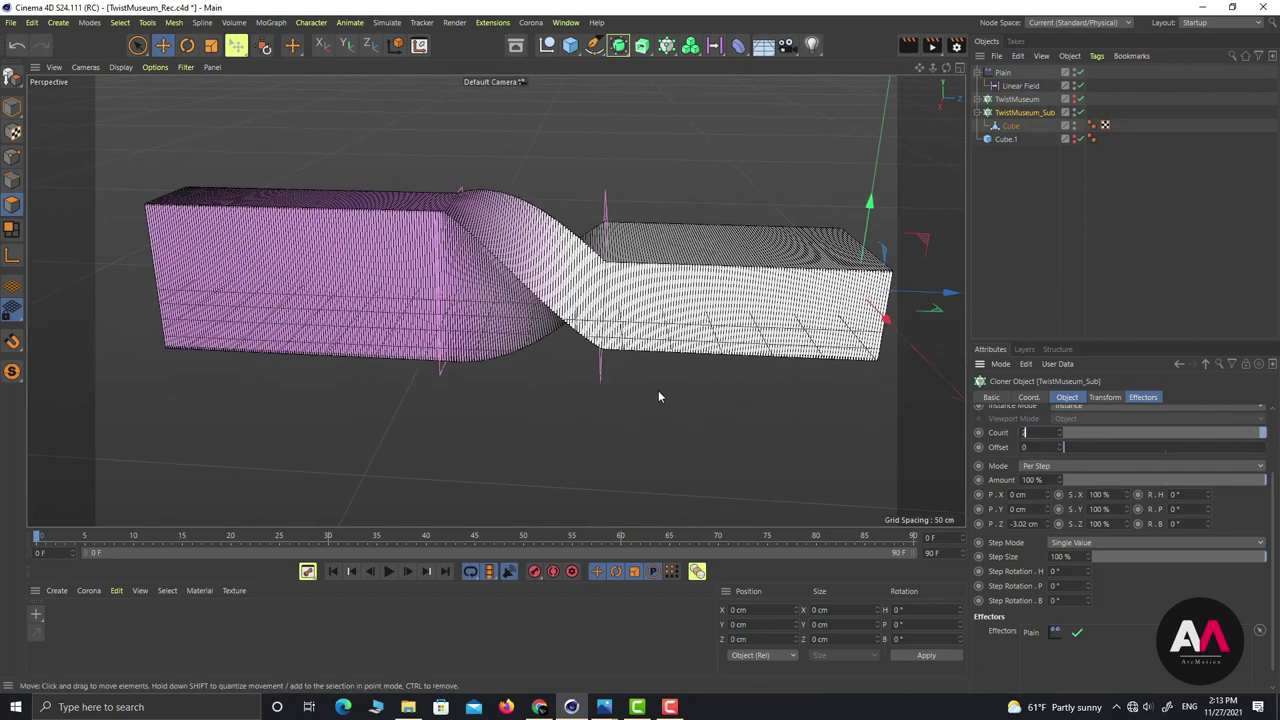
pyautogui.write('0')
pyautogui.press('Return')
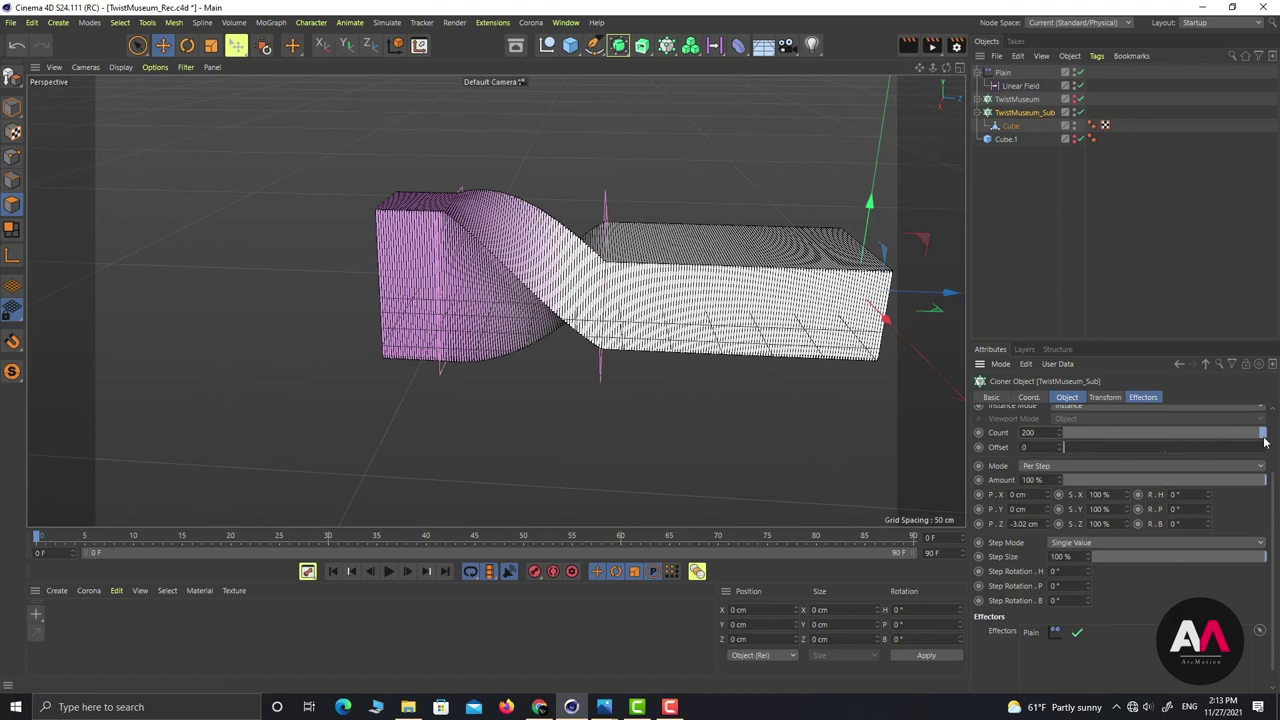
pyautogui.moveTo(1062, 440); pyautogui.dragTo(1063, 434)
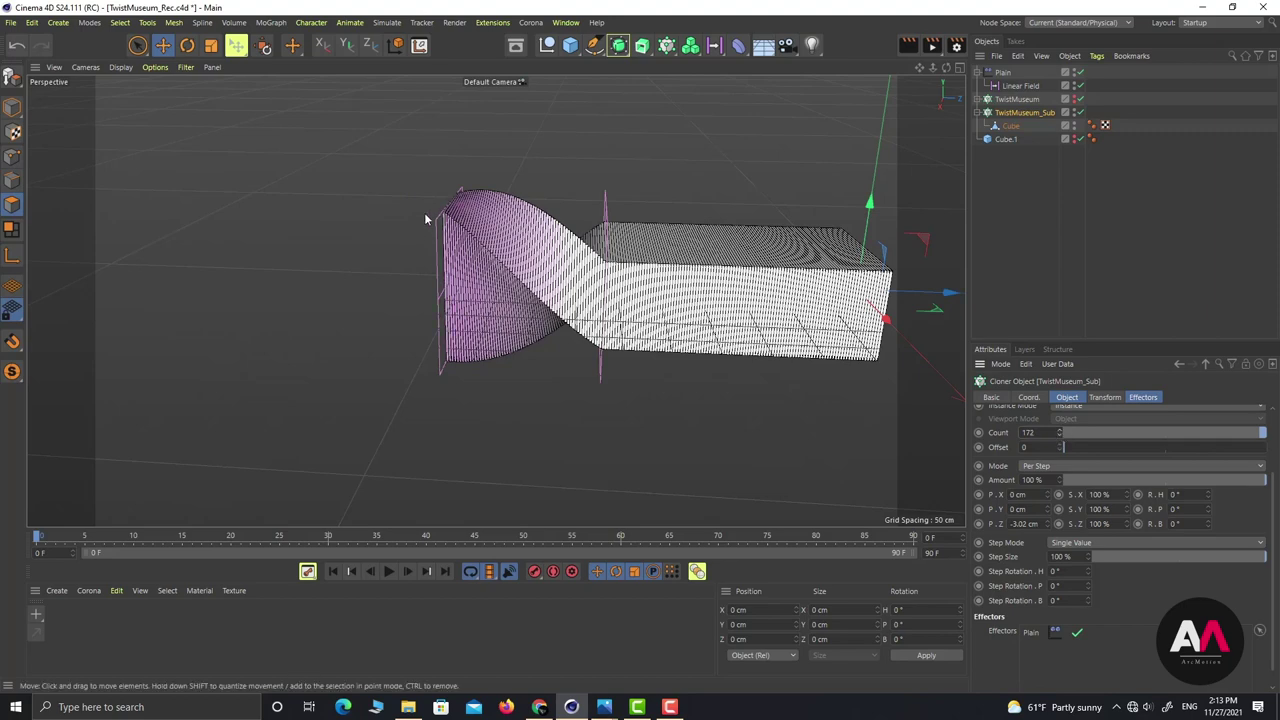
# Step: Inspect the last rotated frames against the field's boundary and raise TwistMuseum_Sub's count to 173
pyautogui.scroll(4, 424, 205)
pyautogui.keyDown('alt'); pyautogui.moveTo(495, 154); pyautogui.dragTo(530, 210, button='right'); pyautogui.keyUp('alt')
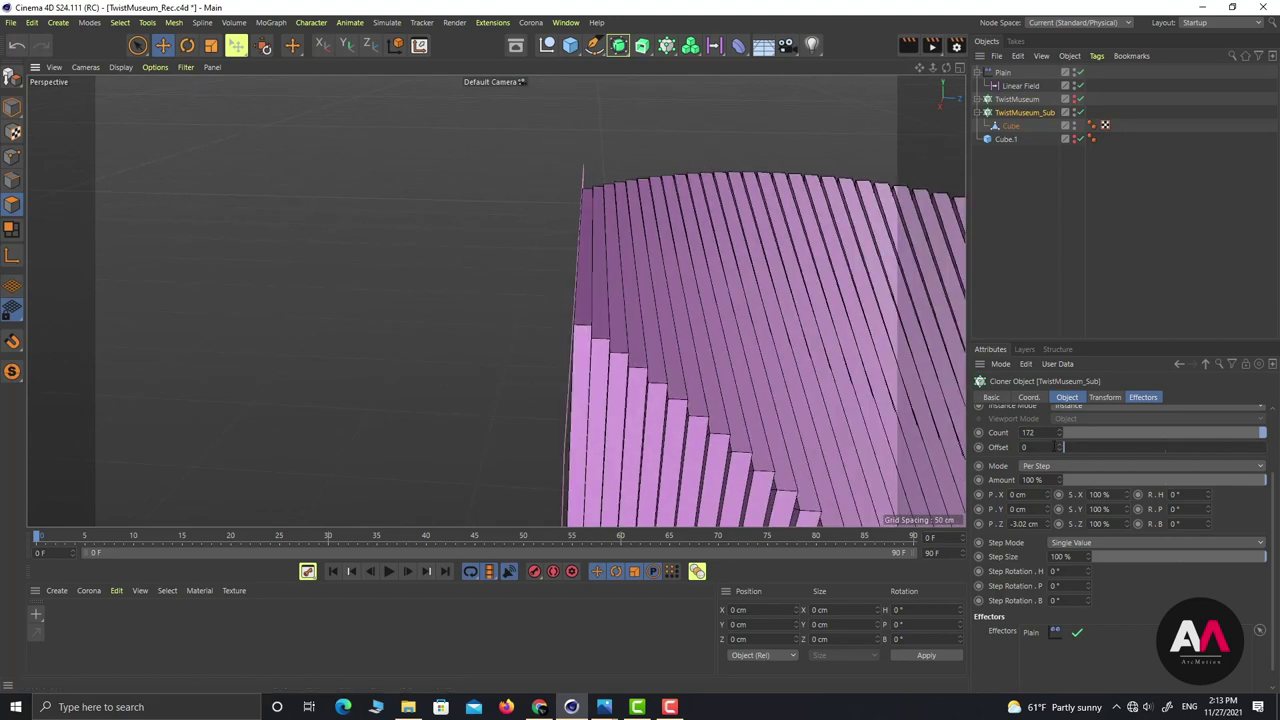
pyautogui.click(1060, 430)
pyautogui.moveTo(585, 312)
pyautogui.keyDown('alt'); pyautogui.mouseDown()
pyautogui.moveTo(560, 301)
pyautogui.moveTo(544, 311)
pyautogui.mouseUp(); pyautogui.keyUp('alt')
pyautogui.scroll(-4, 660, 283)
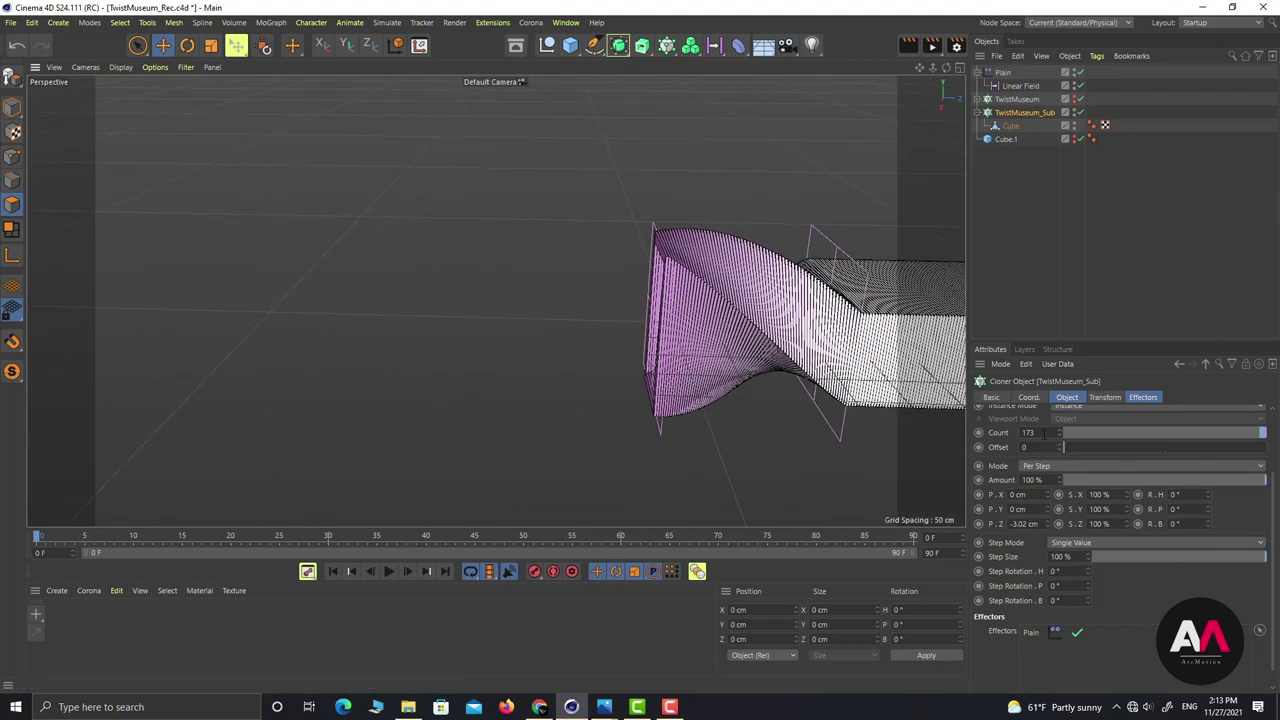
pyautogui.scroll(-5, 481, 268)
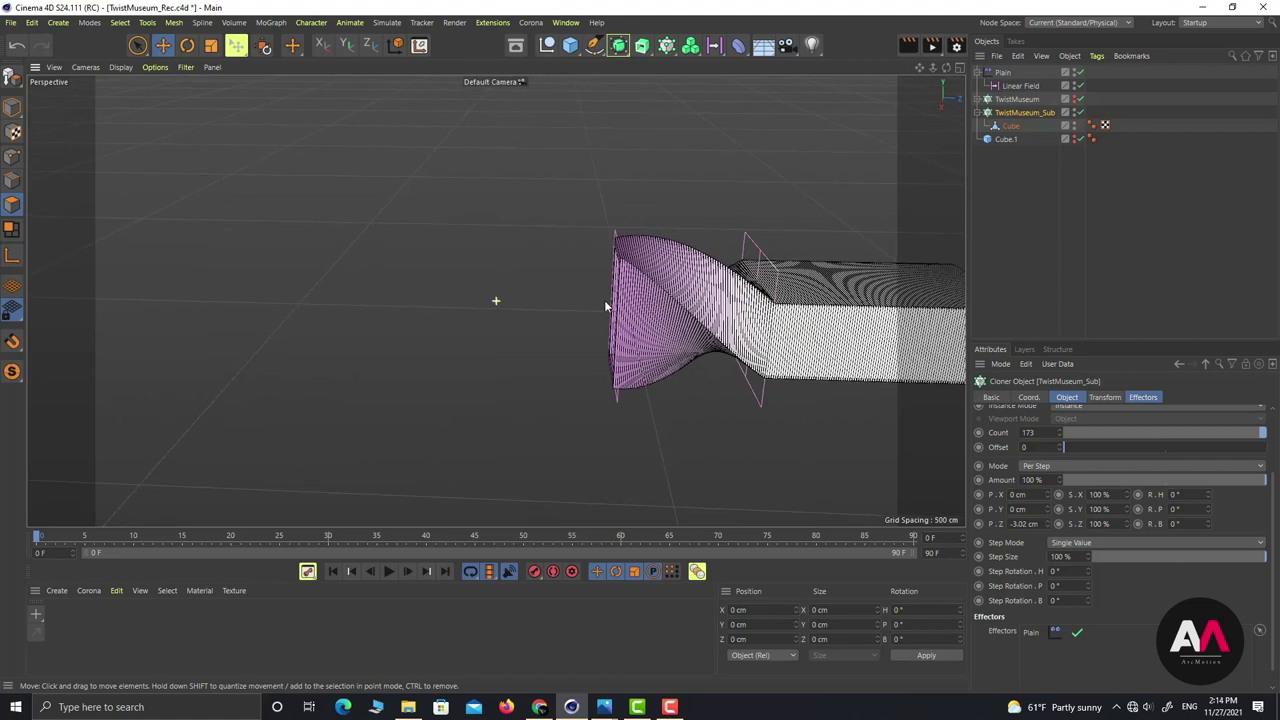
pyautogui.moveTo(643, 298)
pyautogui.keyDown('alt'); pyautogui.mouseDown()
pyautogui.moveTo(620, 331)
pyautogui.moveTo(633, 330)
pyautogui.mouseUp(); pyautogui.keyUp('alt')
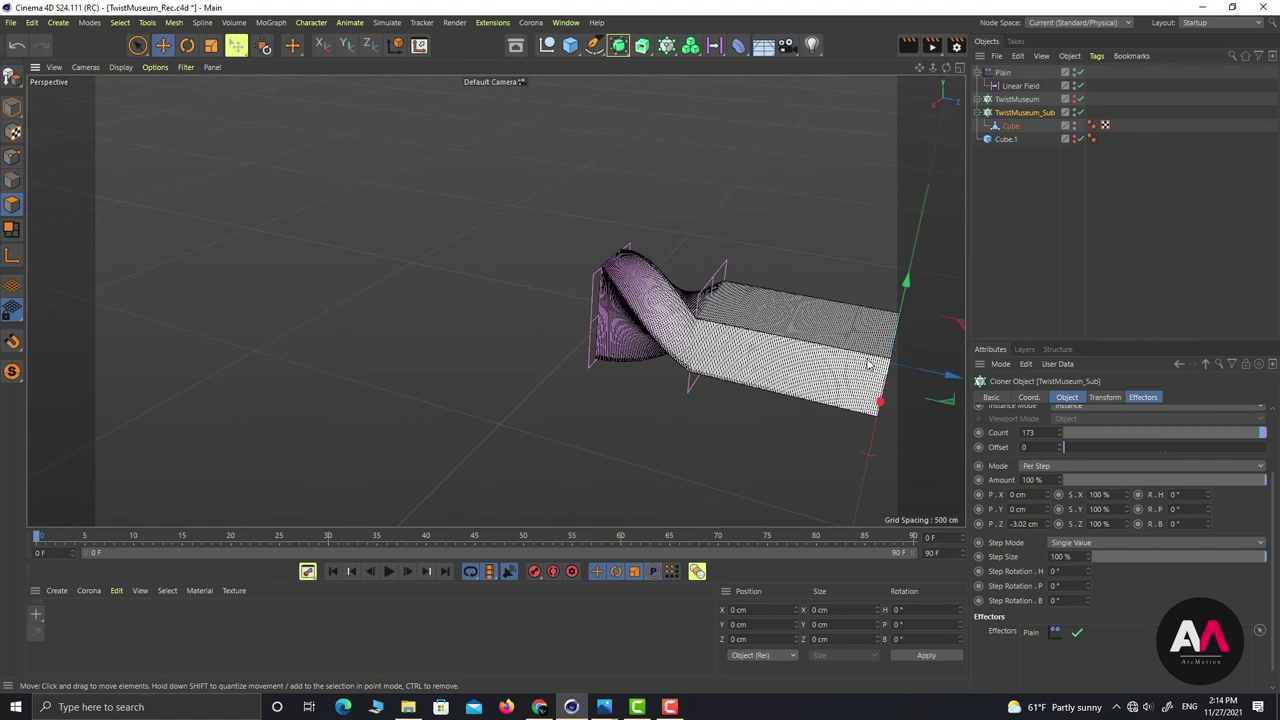
pyautogui.scroll(2, 676, 296)
pyautogui.scroll(-2, 600, 258)
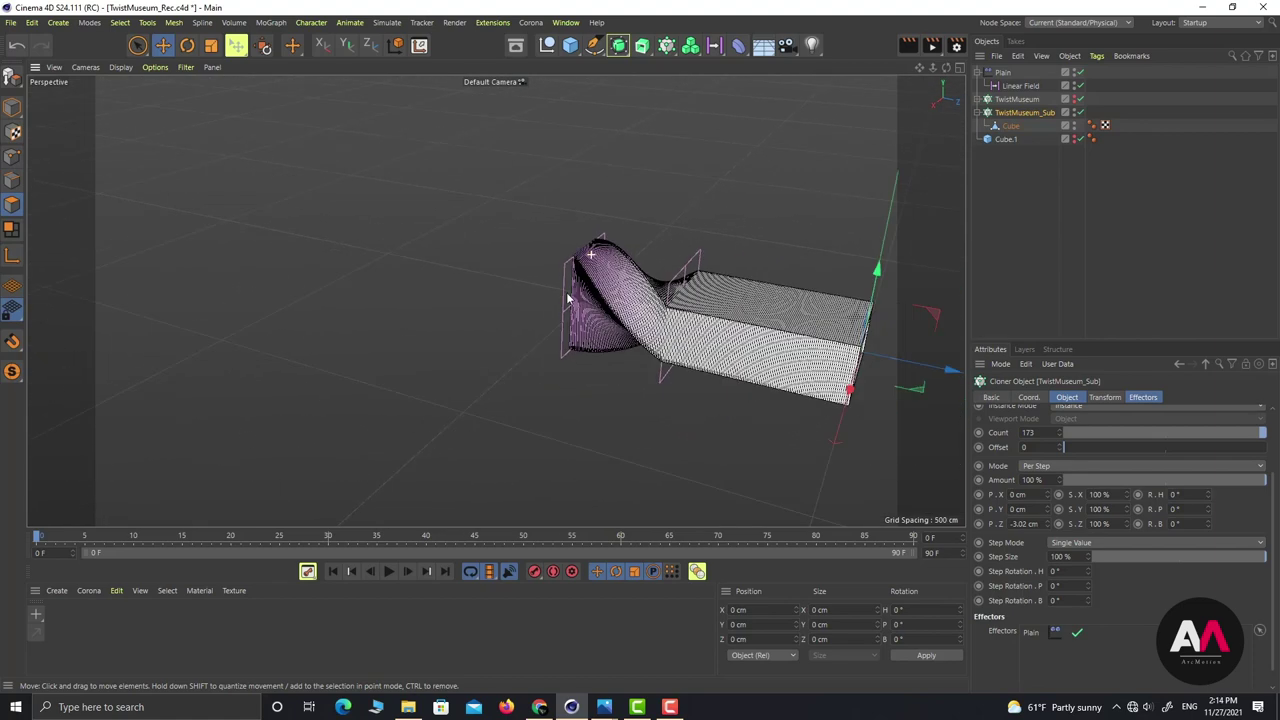
# Step: Select the Cube frame inside TwistMuseum_Sub and disable the cloner so only the single source frame is displayed
pyautogui.click(1011, 125)
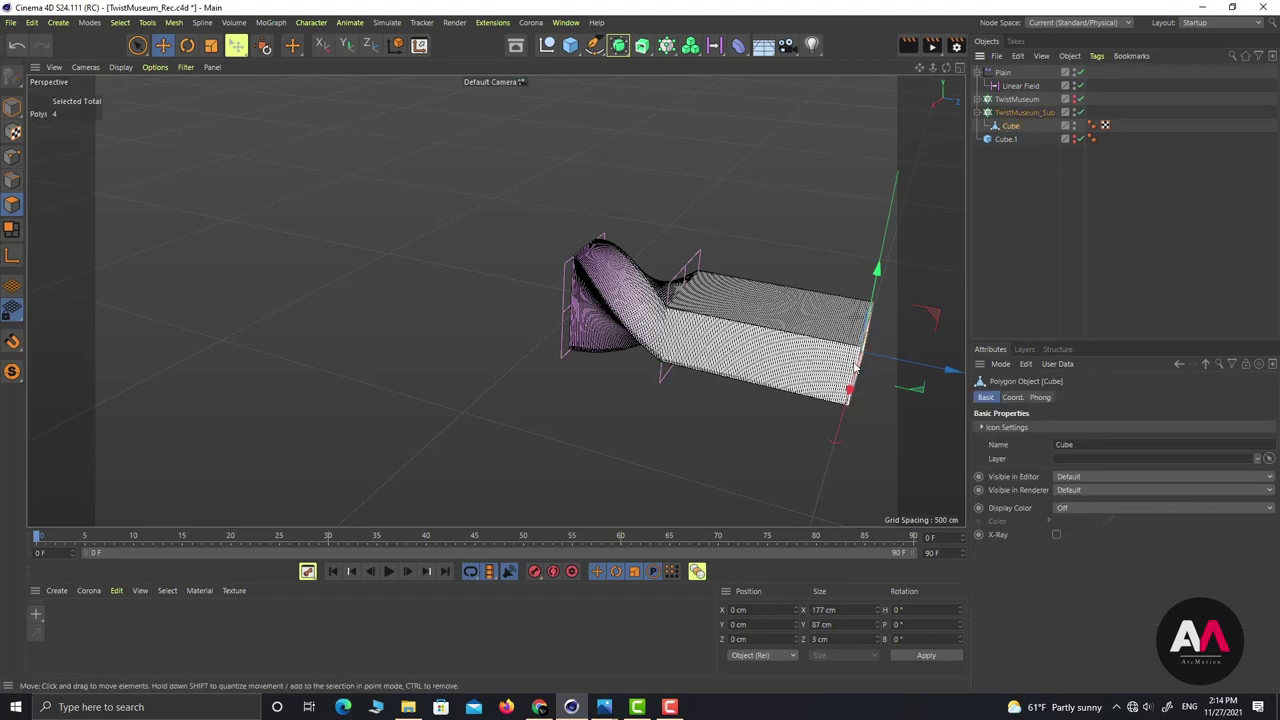
pyautogui.keyDown('alt'); pyautogui.moveTo(730, 345); pyautogui.dragTo(790, 352); pyautogui.keyUp('alt')
pyautogui.keyDown('alt'); pyautogui.moveTo(790, 352); pyautogui.dragTo(708, 346, button='middle'); pyautogui.keyUp('alt')
pyautogui.scroll(4, 708, 346)
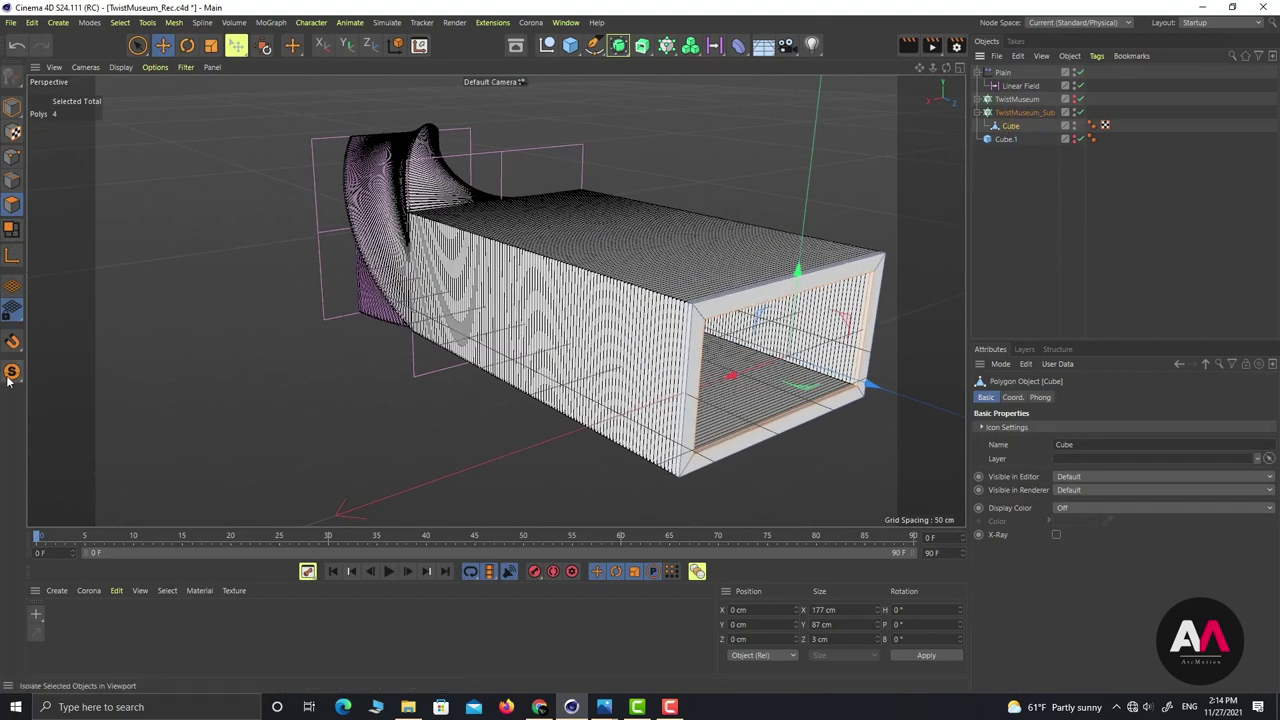
pyautogui.click(1080, 112)
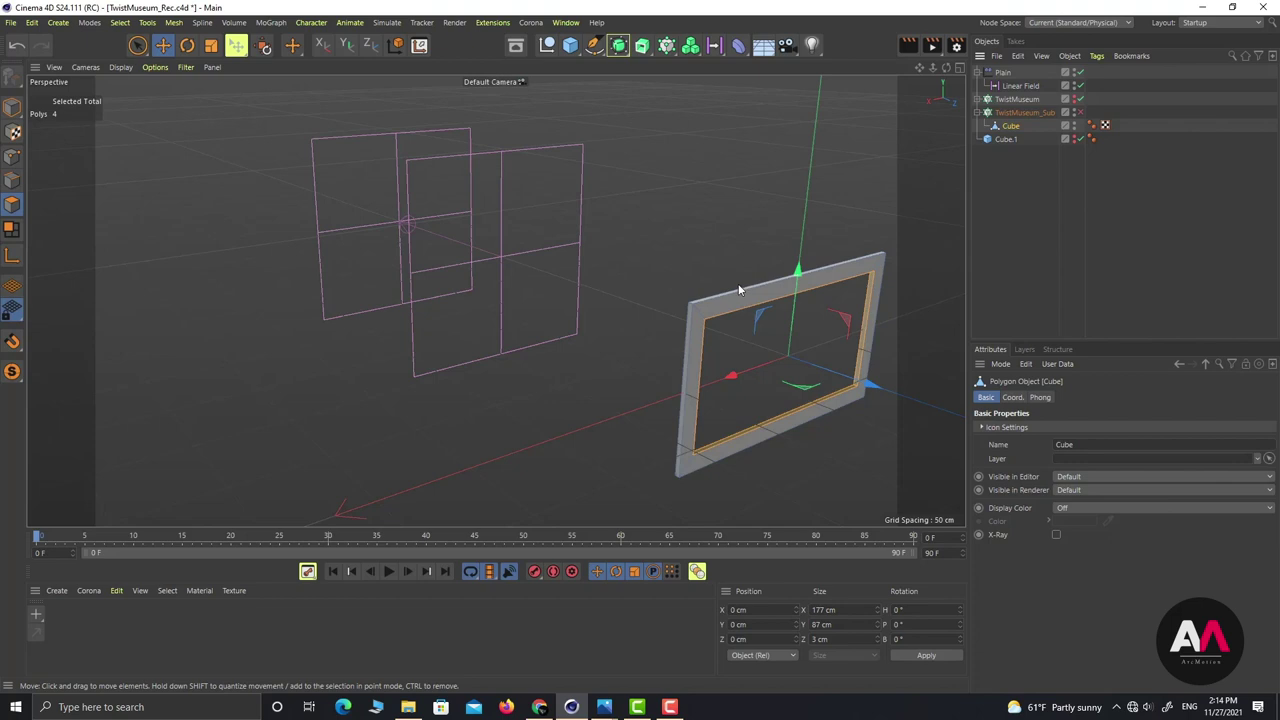
# Step: Loop-select the polygons of the frame's upper, lower and one vertical side and delete them, leaving a single vertical piece
pyautogui.press('u')
pyautogui.press('l')
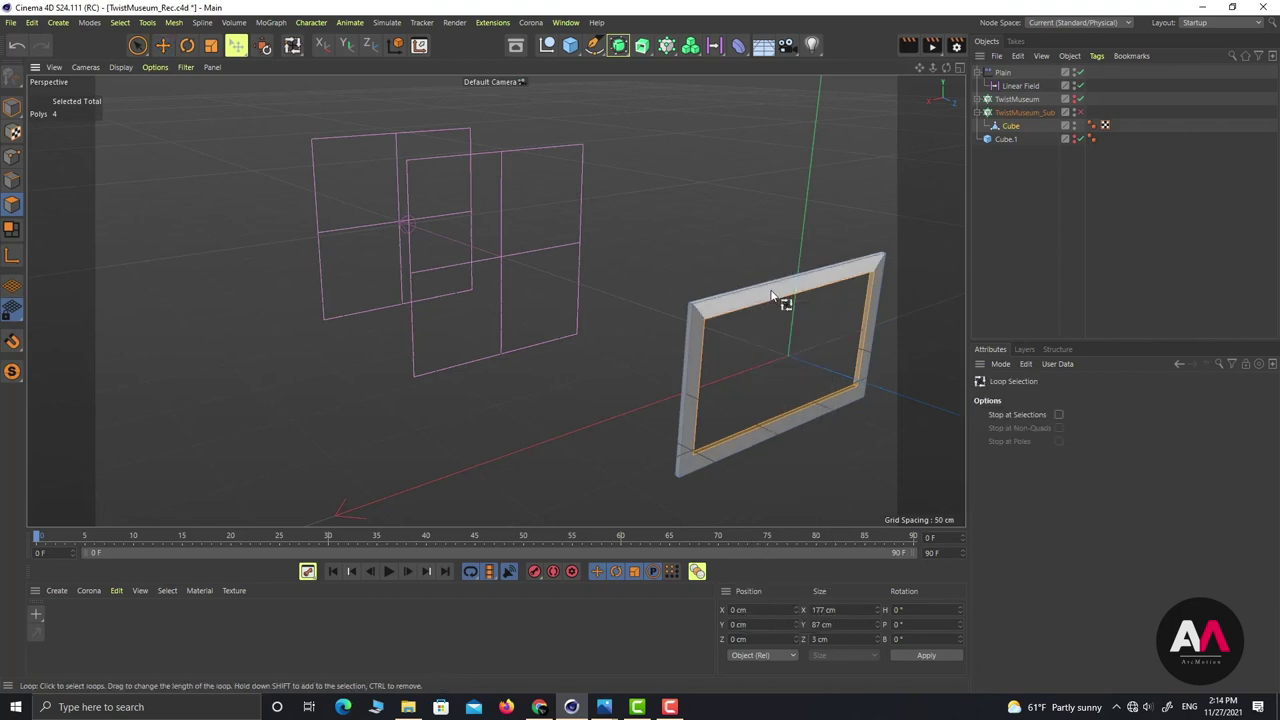
pyautogui.keyDown('shift'); pyautogui.click(874, 355); pyautogui.keyUp('shift')
pyautogui.keyDown('shift'); pyautogui.click(834, 412); pyautogui.keyUp('shift')
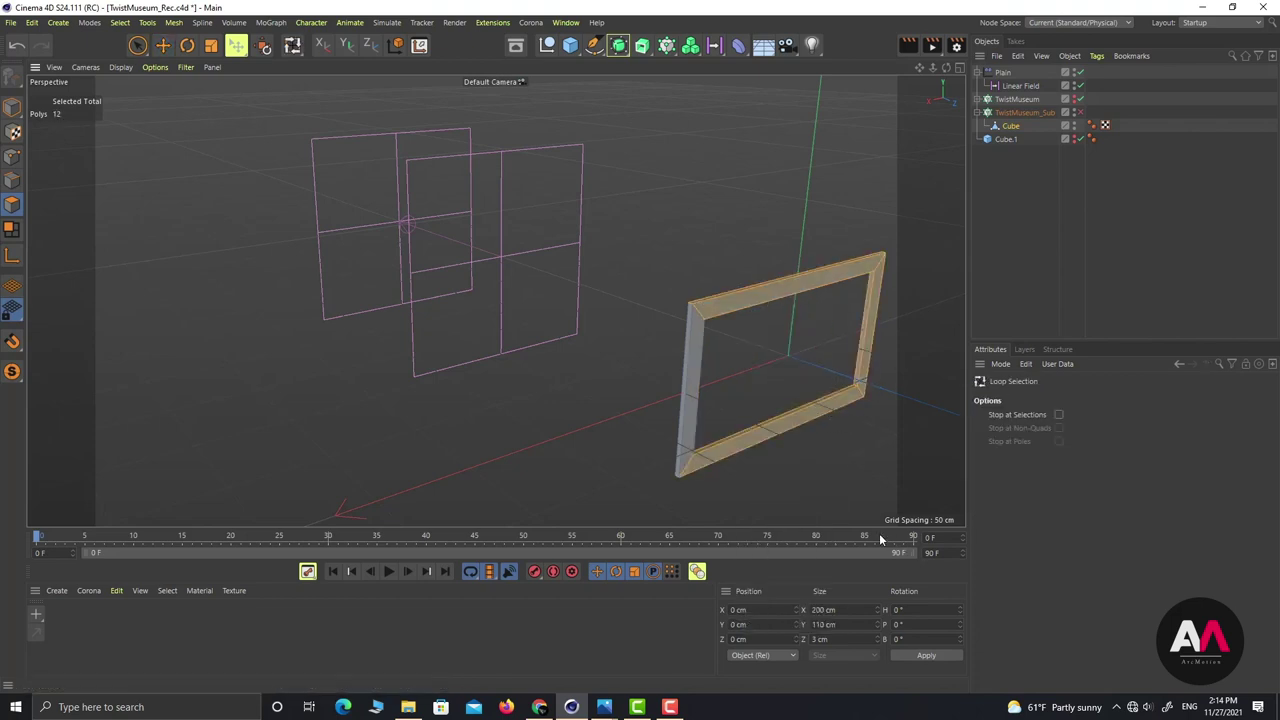
pyautogui.press('Delete')
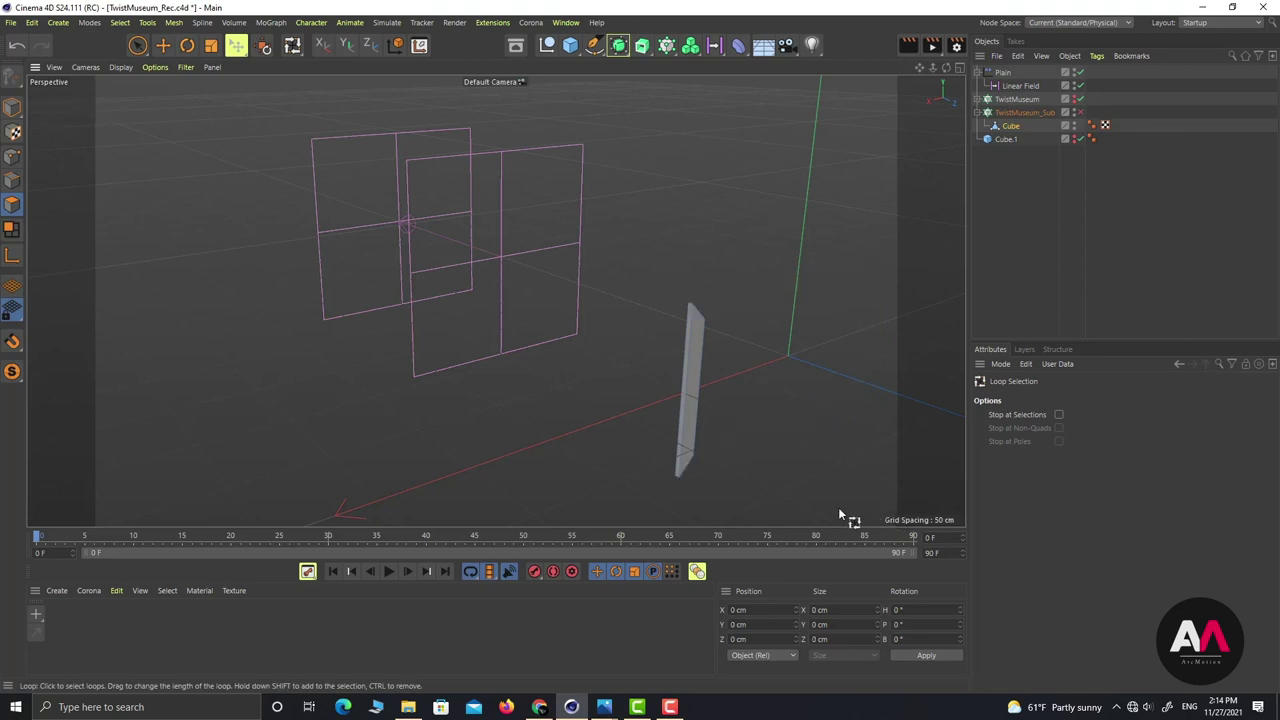
# Step: Level the piece's slanted upper end by setting the Y position of its two outer corner points to 43.5 cm
pyautogui.click(12, 156)
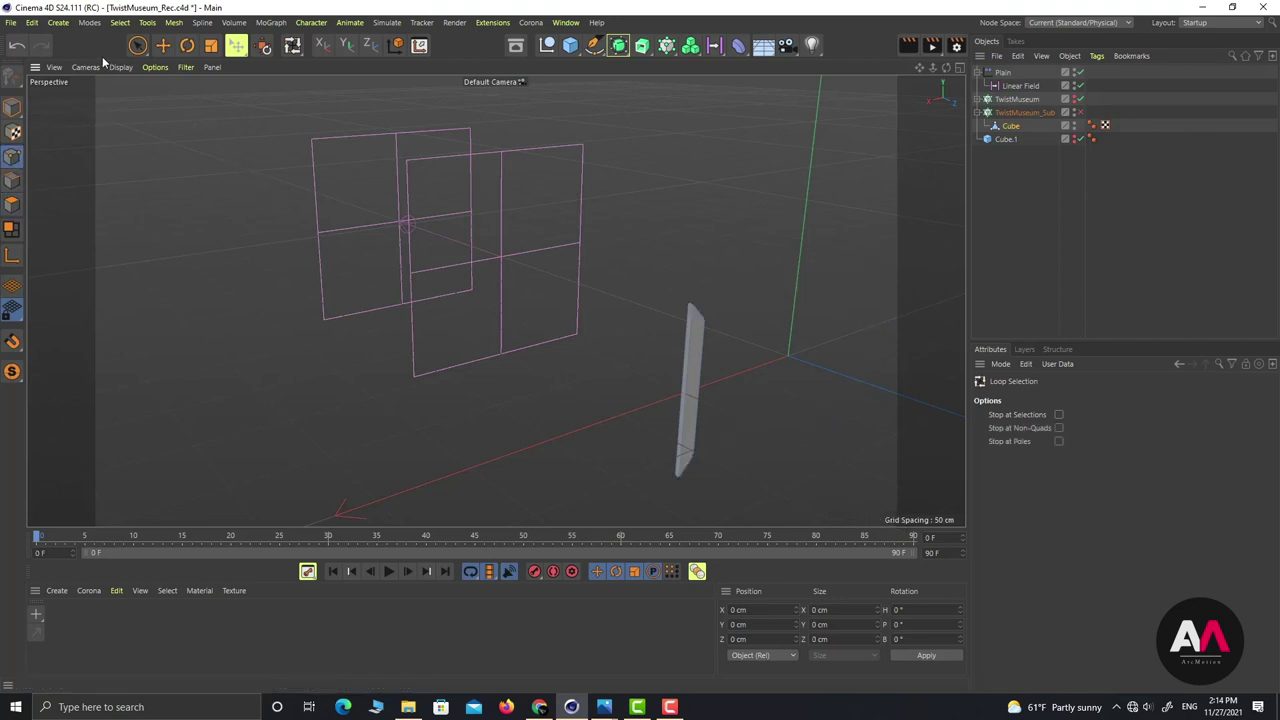
pyautogui.click(138, 45)
pyautogui.scroll(10, 630, 329)
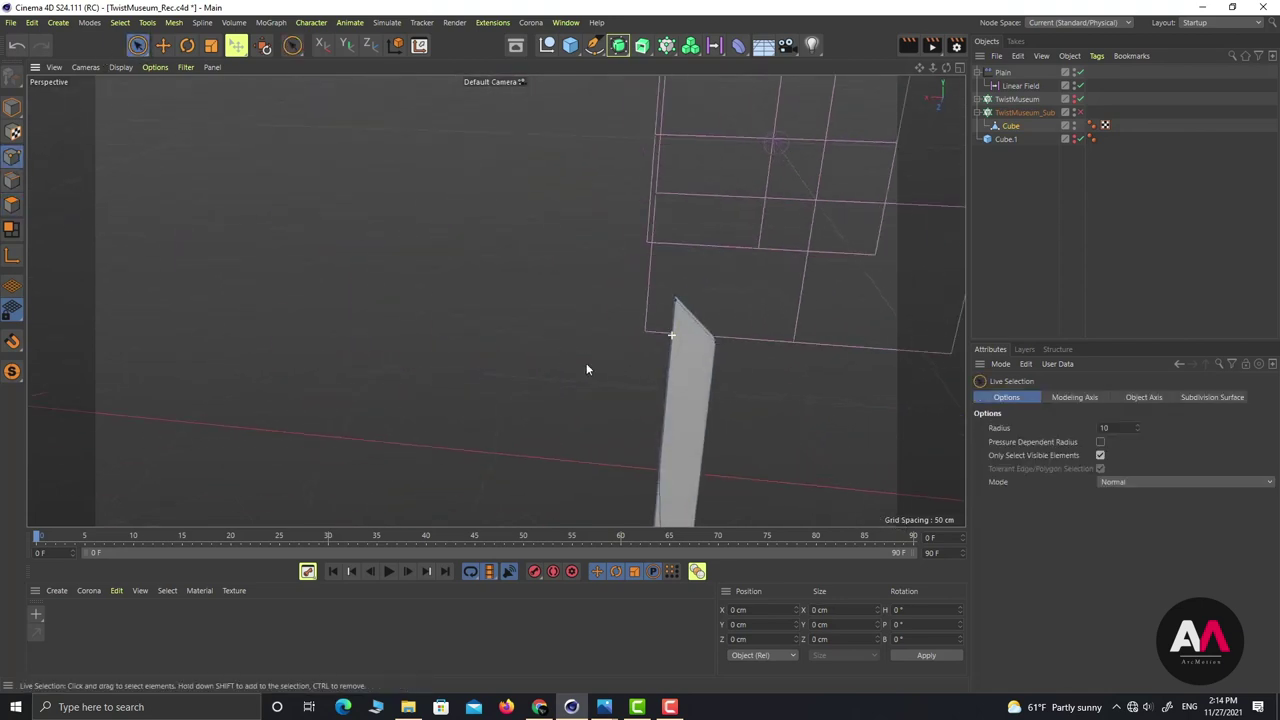
pyautogui.click(716, 329)
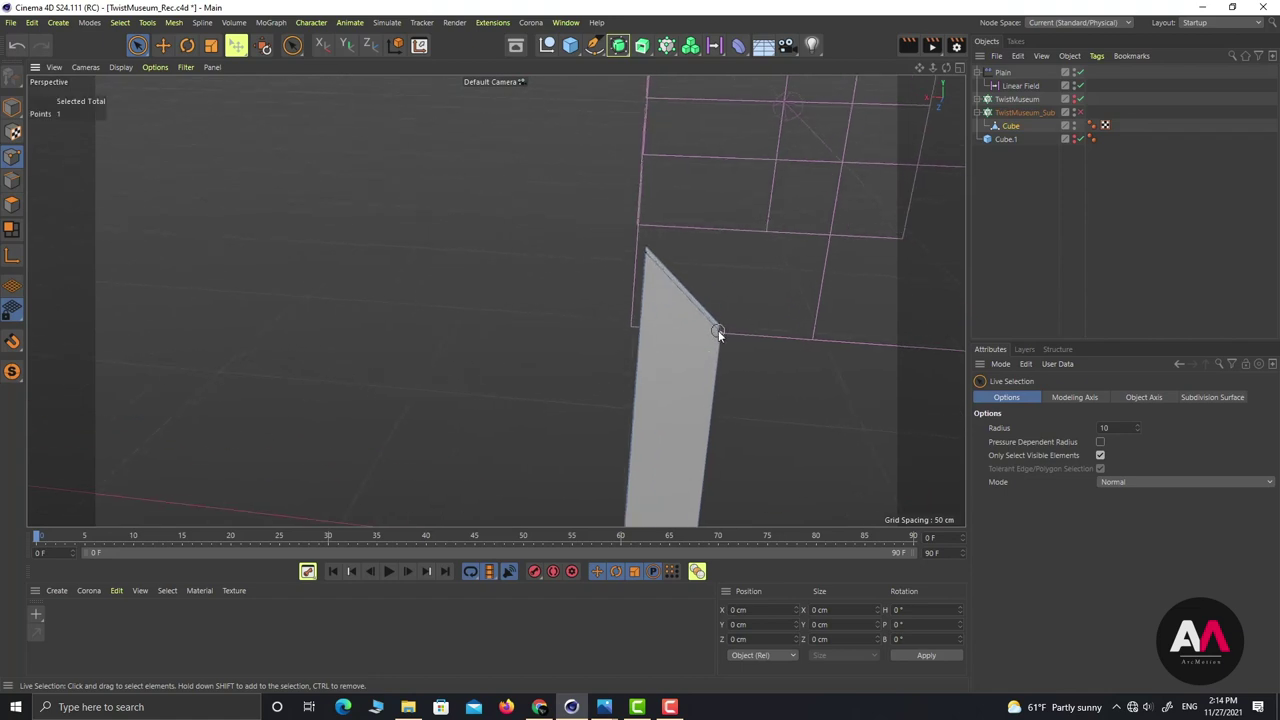
pyautogui.click(742, 624)
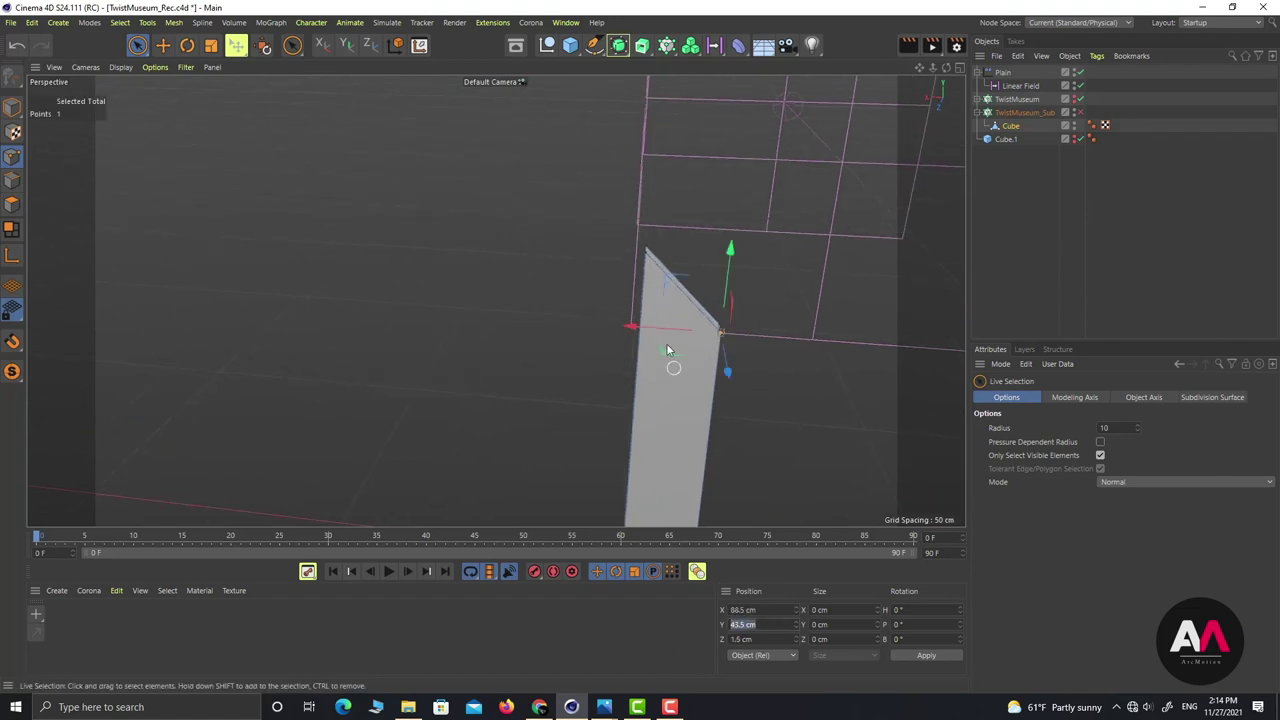
pyautogui.keyDown('shift'); pyautogui.click(646, 247); pyautogui.keyUp('shift')
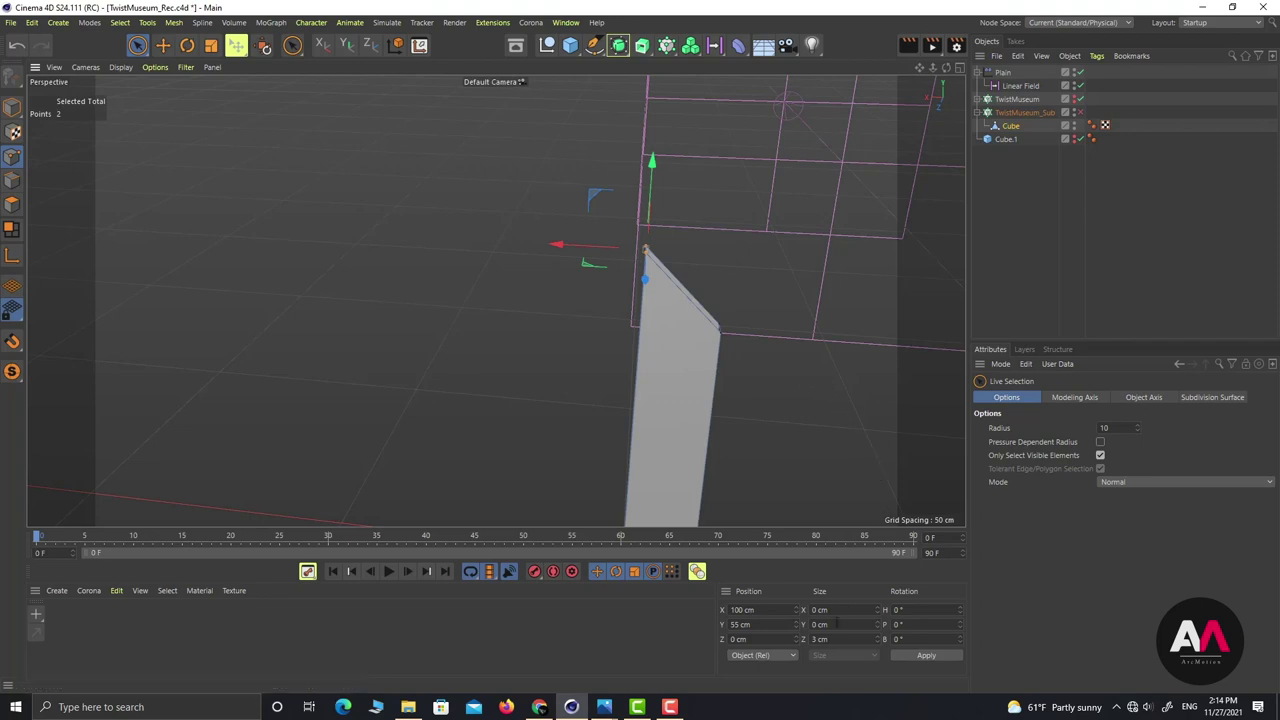
pyautogui.click(768, 625)
pyautogui.write('43.5')
pyautogui.press('Return')
# Step: Level the piece's slanted lower end by giving its two outer corner points the inner point's Y position, -43.5 cm
pyautogui.keyDown('alt'); pyautogui.moveTo(648, 190); pyautogui.dragTo(552, 362, button='right'); pyautogui.keyUp('alt')
pyautogui.keyDown('alt'); pyautogui.moveTo(632, 252); pyautogui.dragTo(721, 213, button='right'); pyautogui.keyUp('alt')
pyautogui.scroll(10, 721, 214)
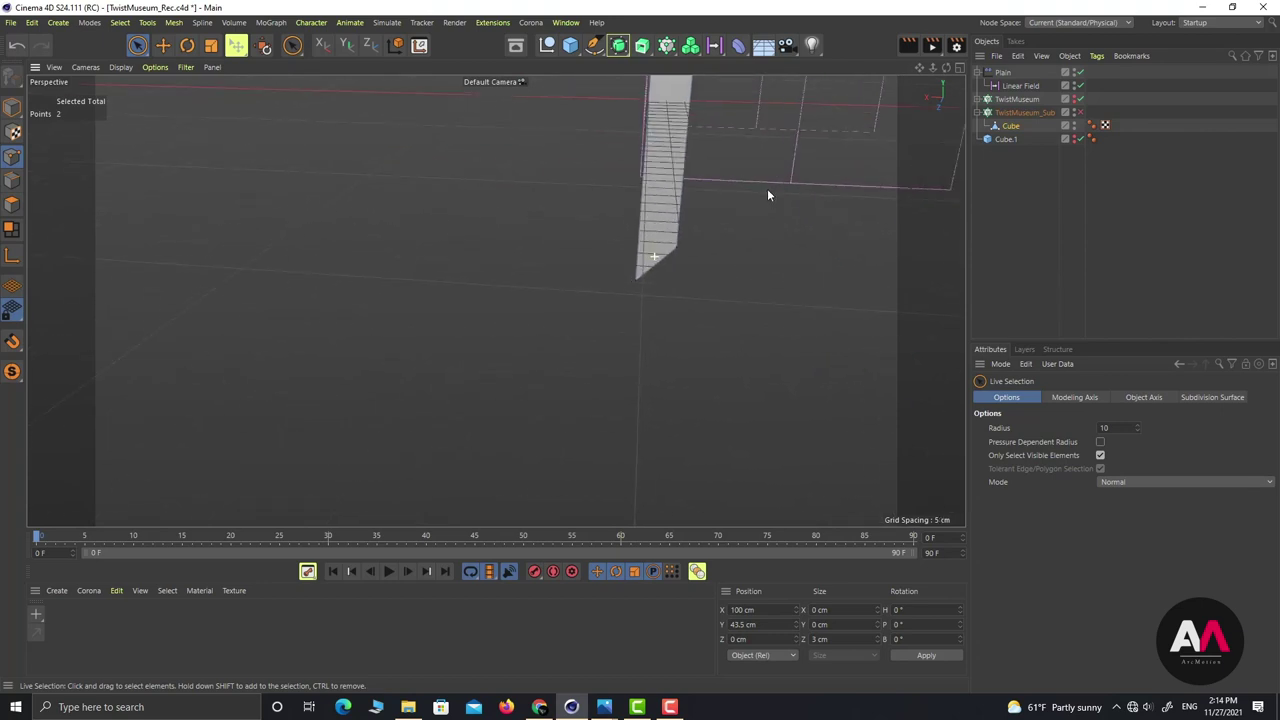
pyautogui.click(682, 246)
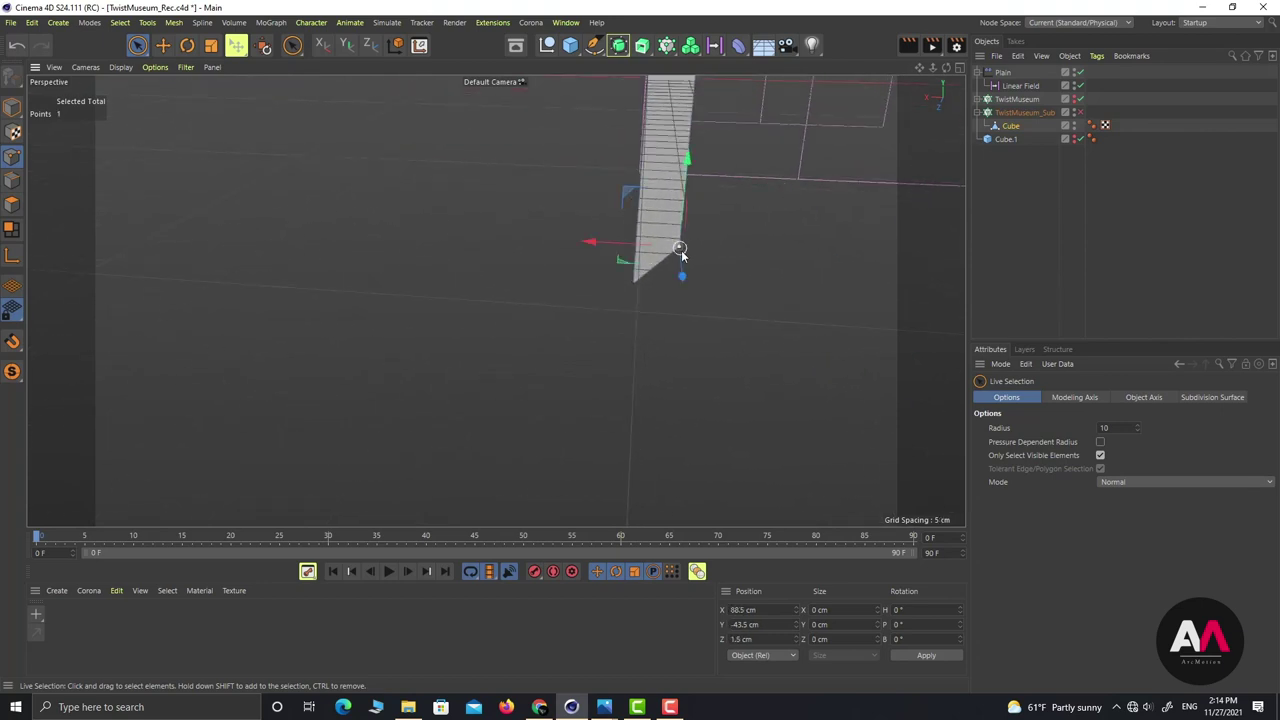
pyautogui.click(767, 624)
pyautogui.hotkey('ctrl', 'c')
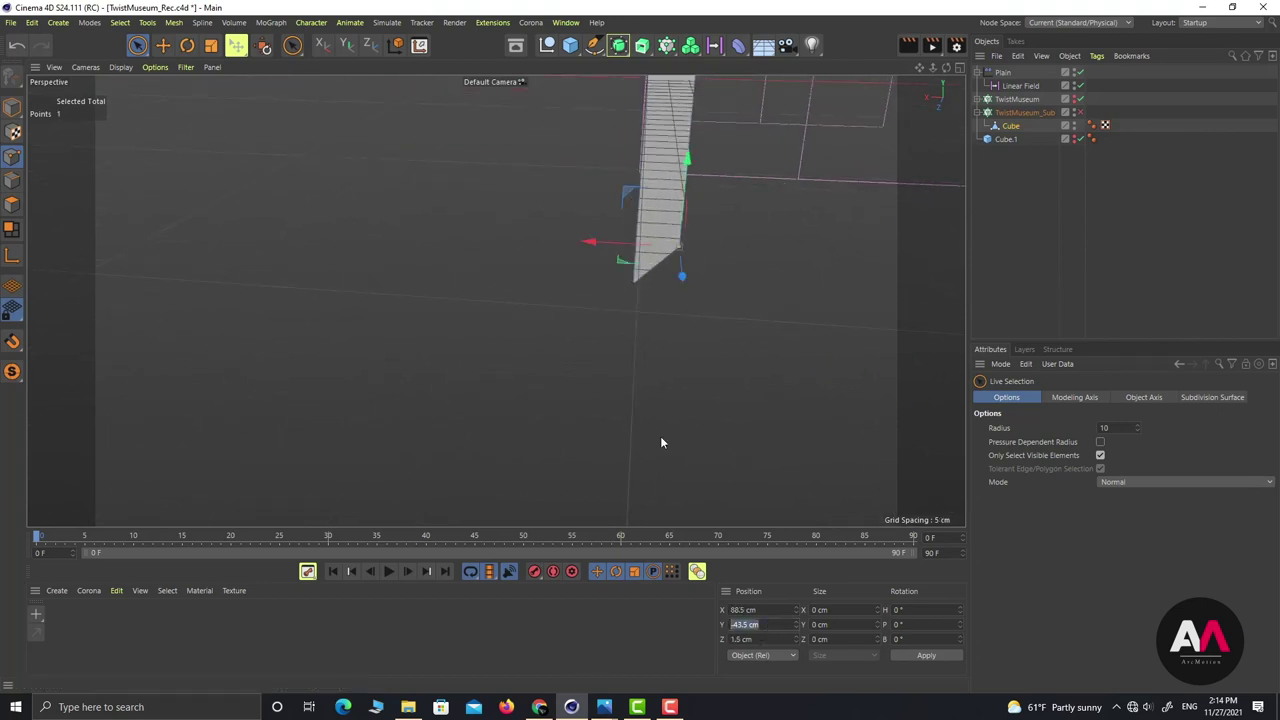
pyautogui.keyDown('shift'); pyautogui.click(634, 278); pyautogui.keyUp('shift')
pyautogui.moveTo(775, 627); pyautogui.dragTo(400, 627)
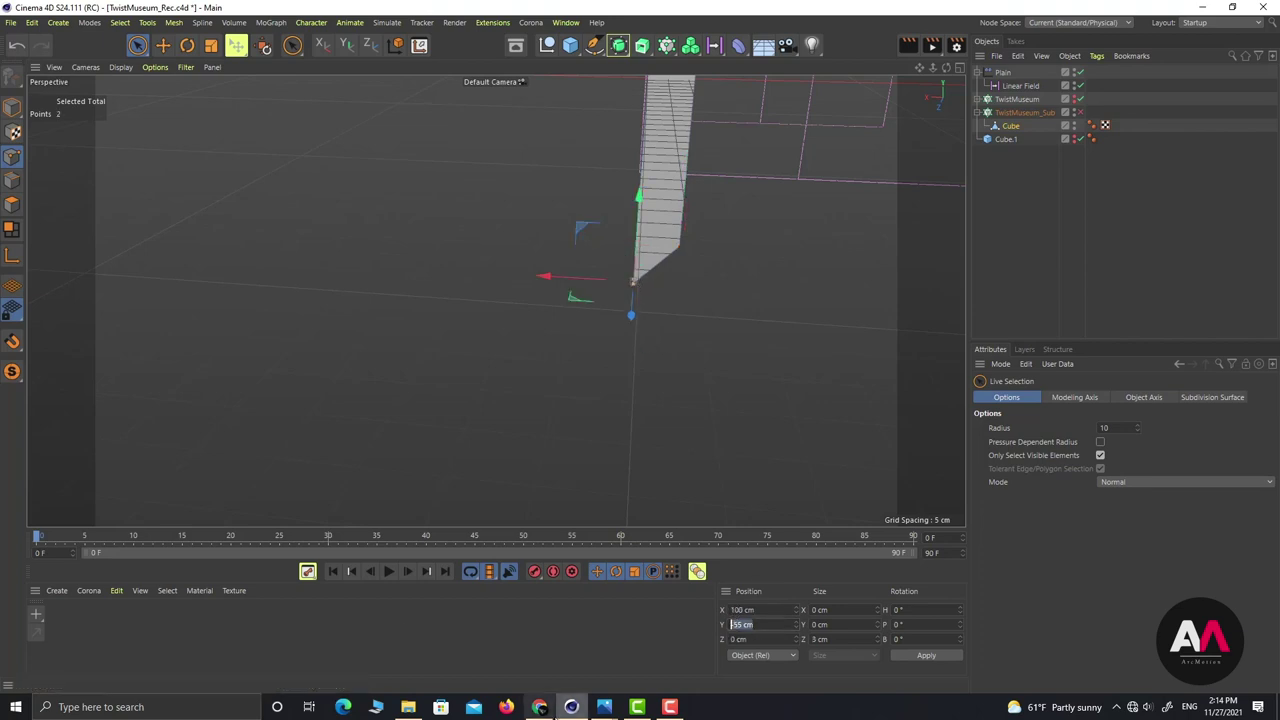
pyautogui.hotkey('ctrl', 'v')
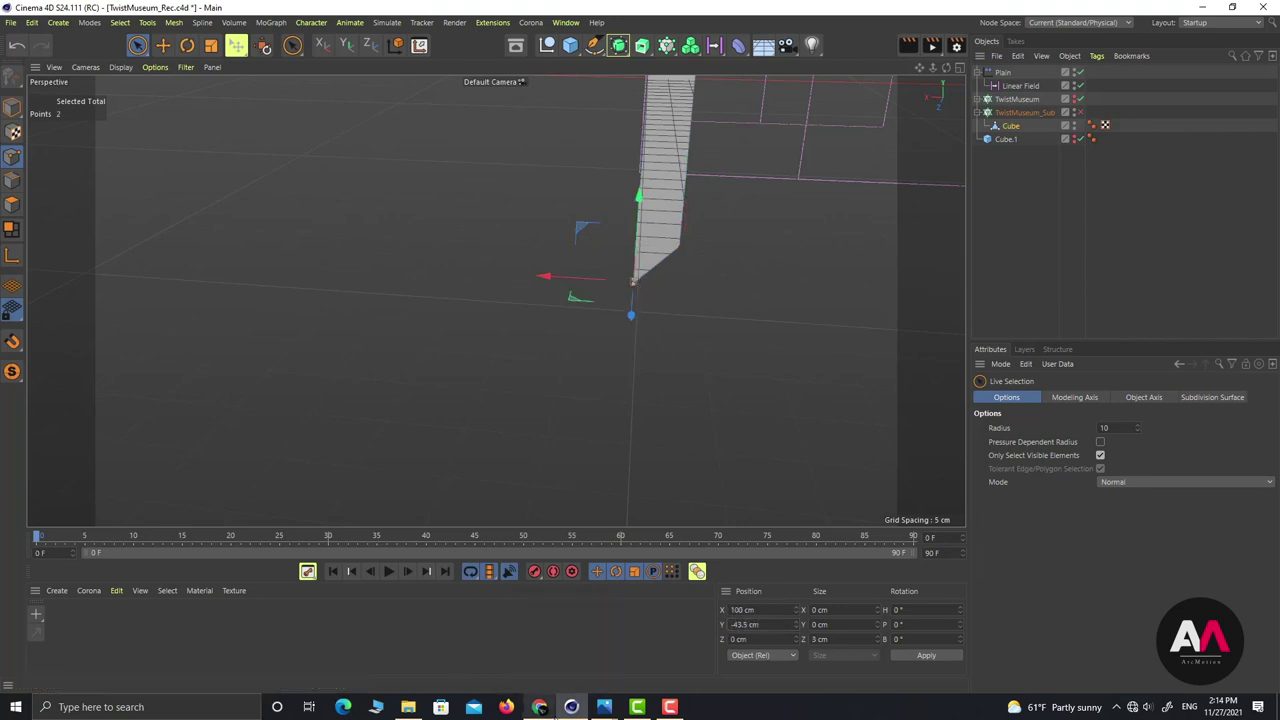
# Step: Close the open polygon holes at the upper and lower ends of the vertical piece
pyautogui.rightClick(597, 335)
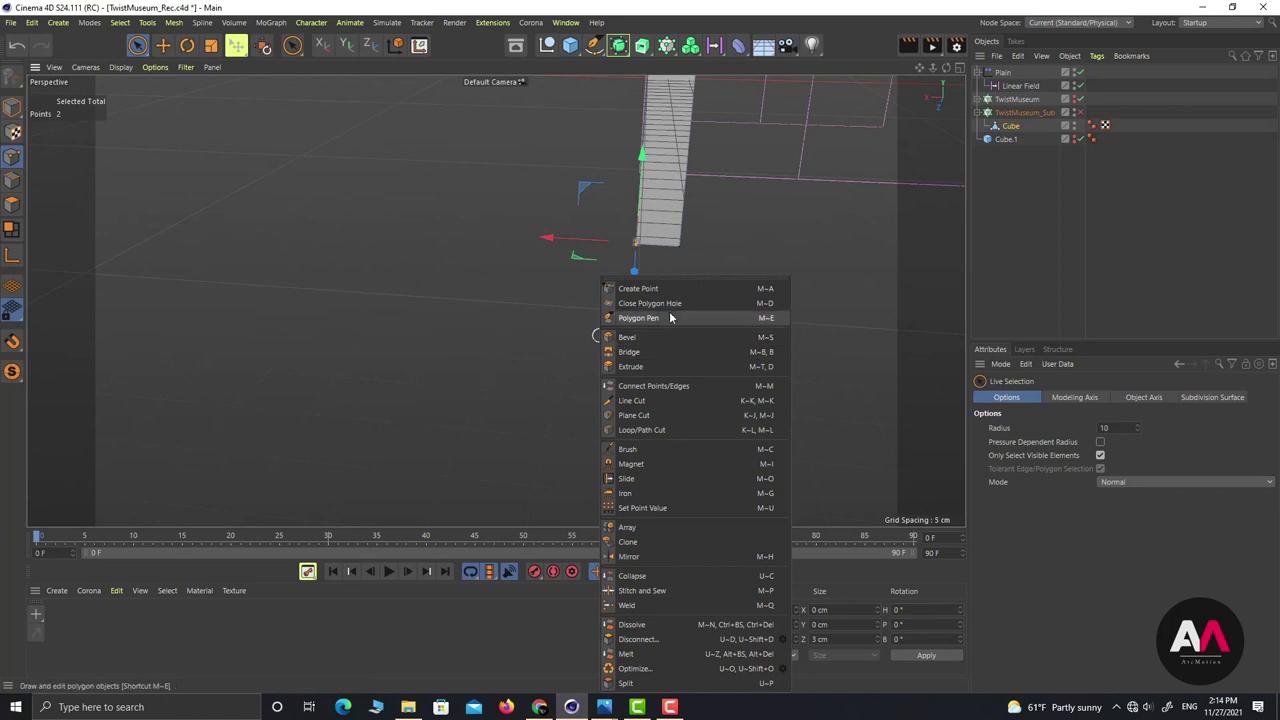
pyautogui.click(649, 305)
pyautogui.scroll(-4, 654, 347)
pyautogui.keyDown('alt'); pyautogui.moveTo(652, 257); pyautogui.dragTo(644, 345); pyautogui.keyUp('alt')
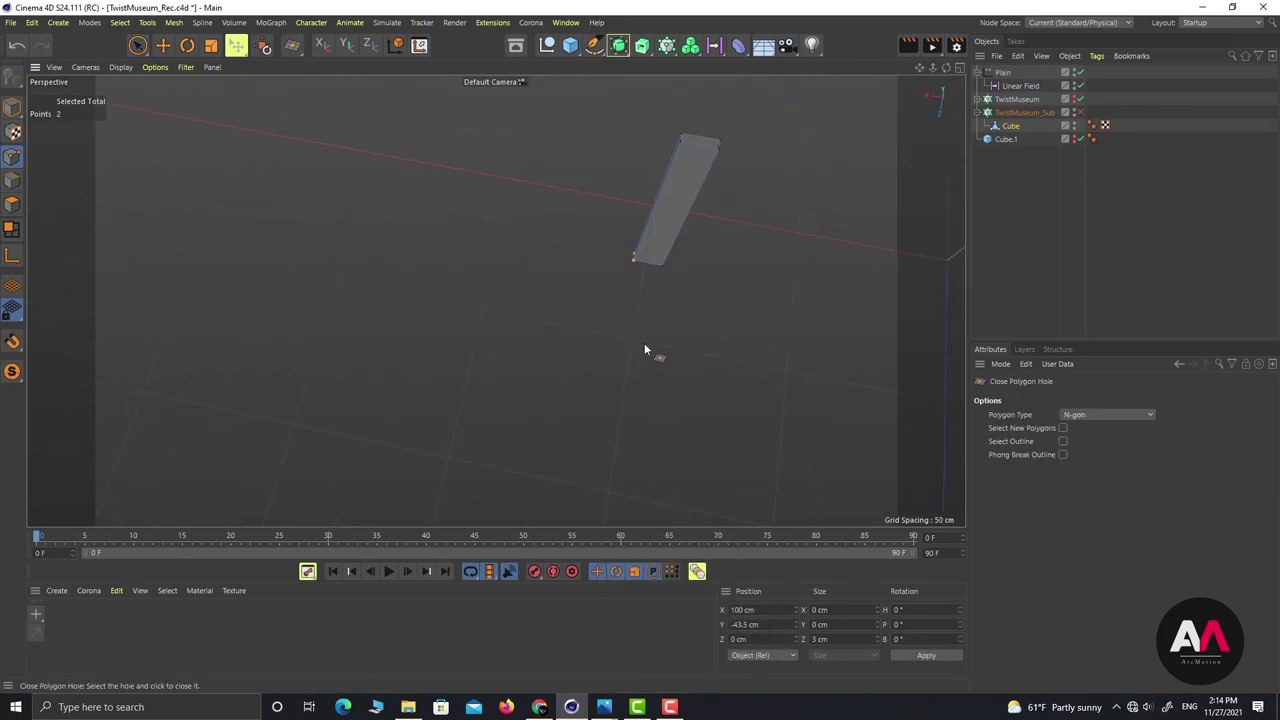
pyautogui.scroll(5, 705, 145)
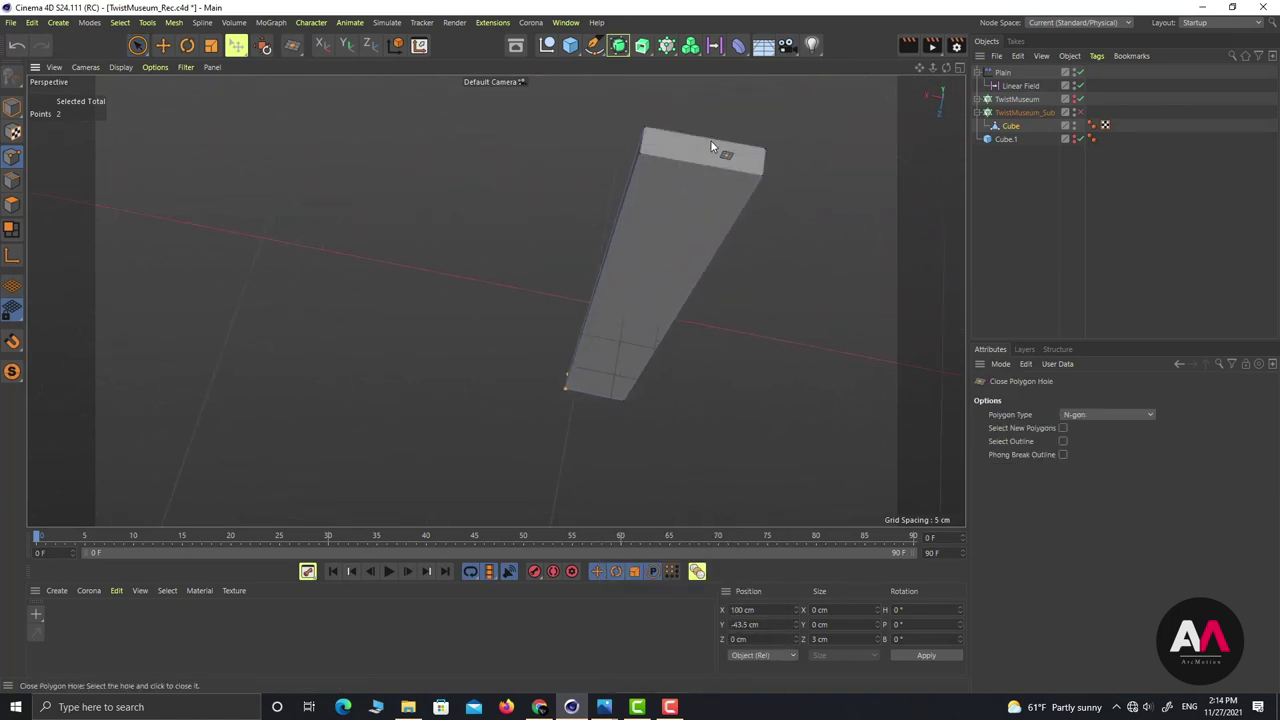
pyautogui.keyDown('alt'); pyautogui.moveTo(607, 390); pyautogui.dragTo(636, 236); pyautogui.keyUp('alt')
pyautogui.scroll(4, 608, 402)
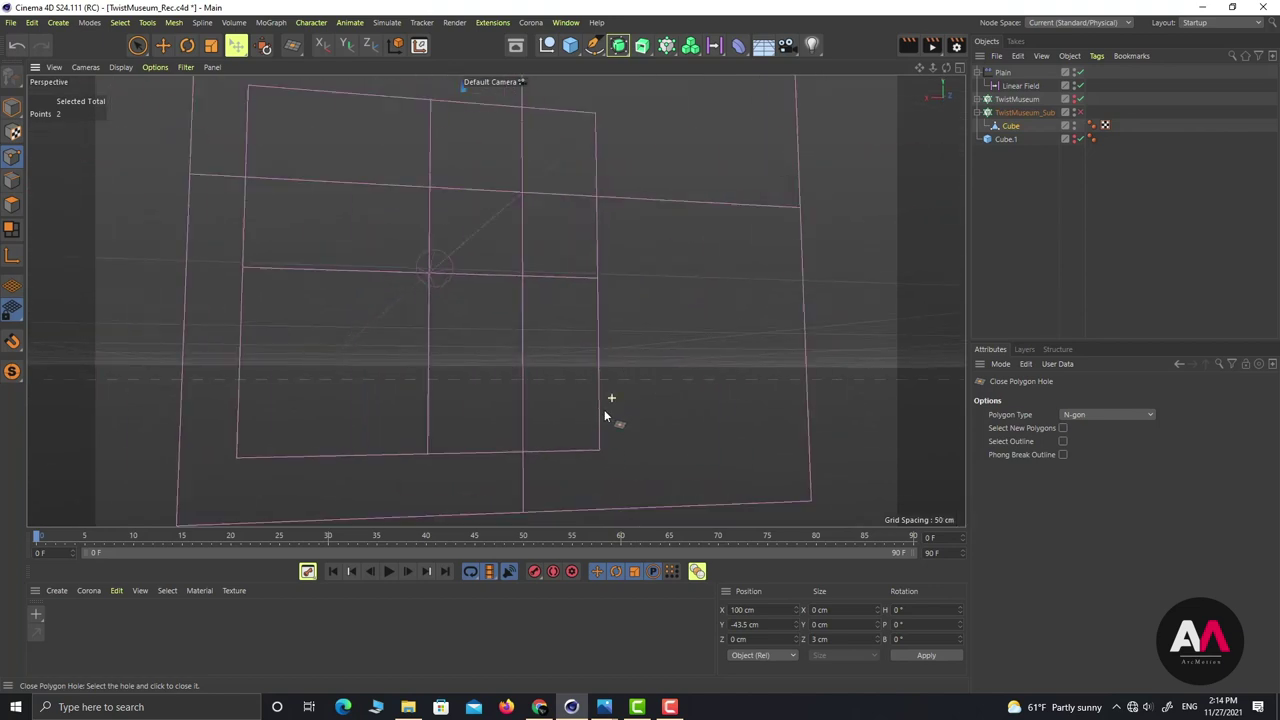
pyautogui.keyDown('alt'); pyautogui.moveTo(604, 410); pyautogui.dragTo(652, 303); pyautogui.keyUp('alt')
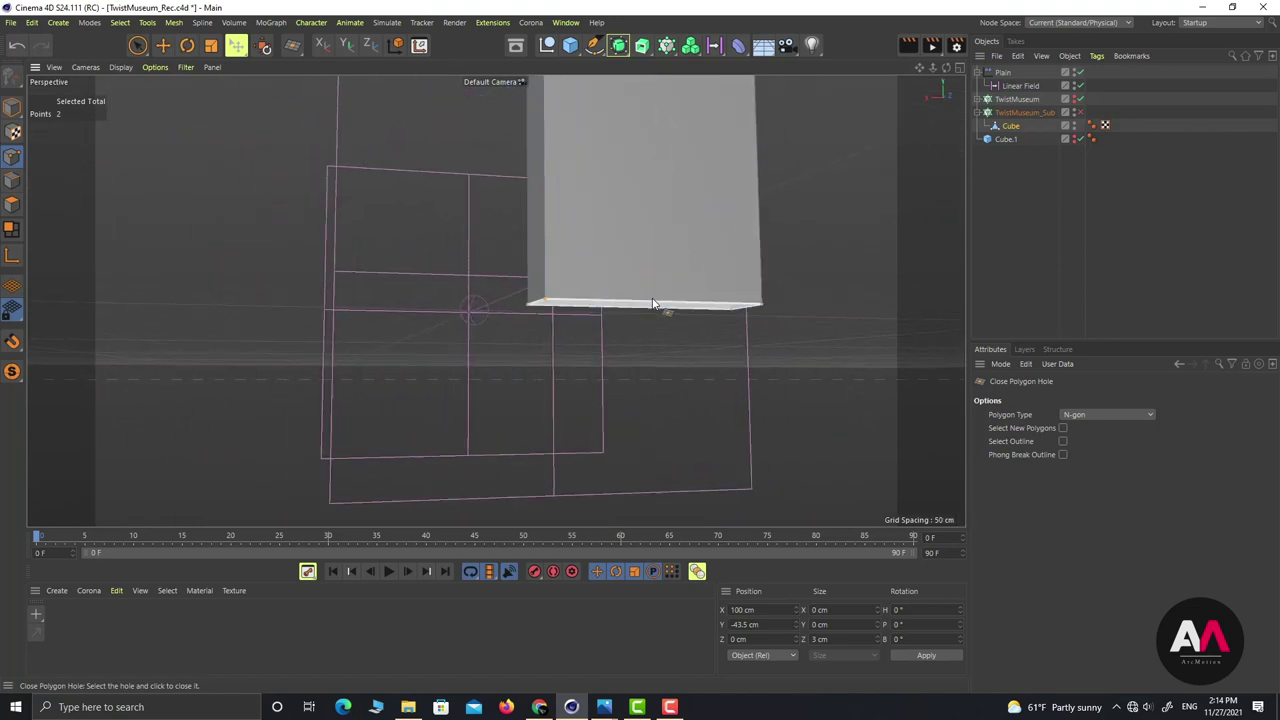
pyautogui.keyDown('alt'); pyautogui.moveTo(626, 384); pyautogui.dragTo(485, 428); pyautogui.keyUp('alt')
pyautogui.scroll(5, 586, 393)
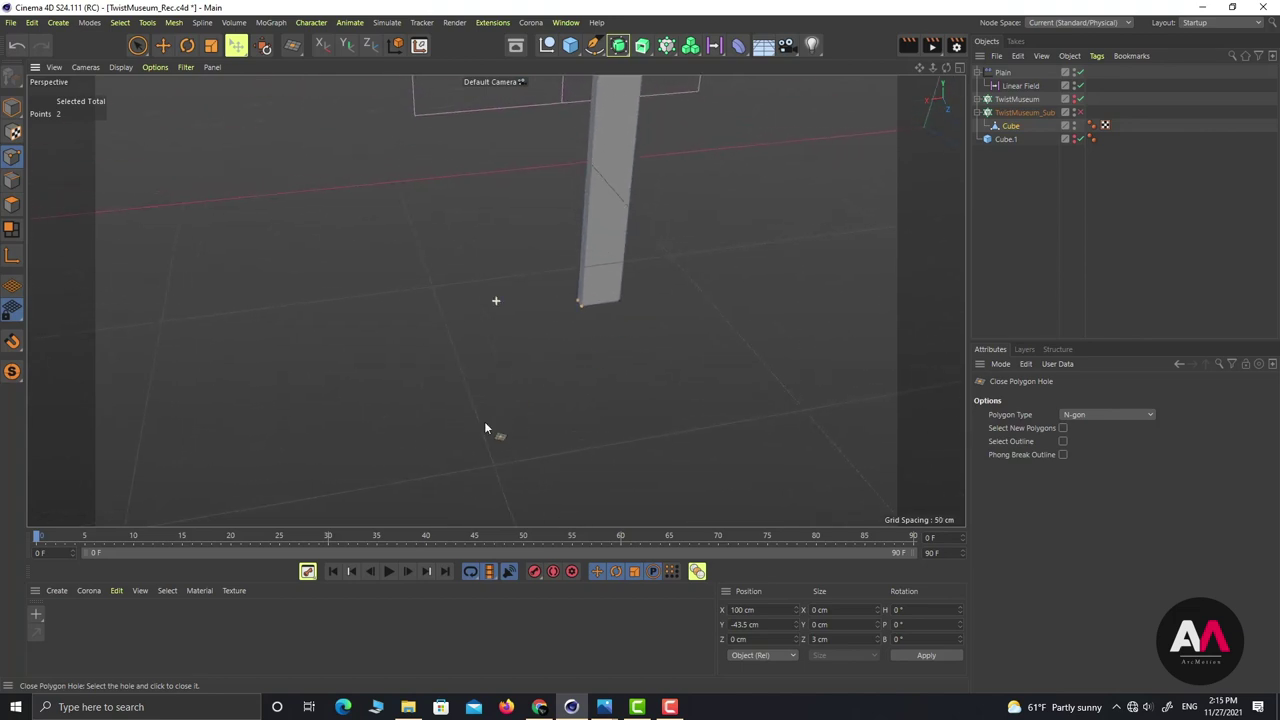
# Step: Select the polygons on the piece's two narrow long sides and scale them apart along X to about 16.36 cm
pyautogui.click(137, 45)
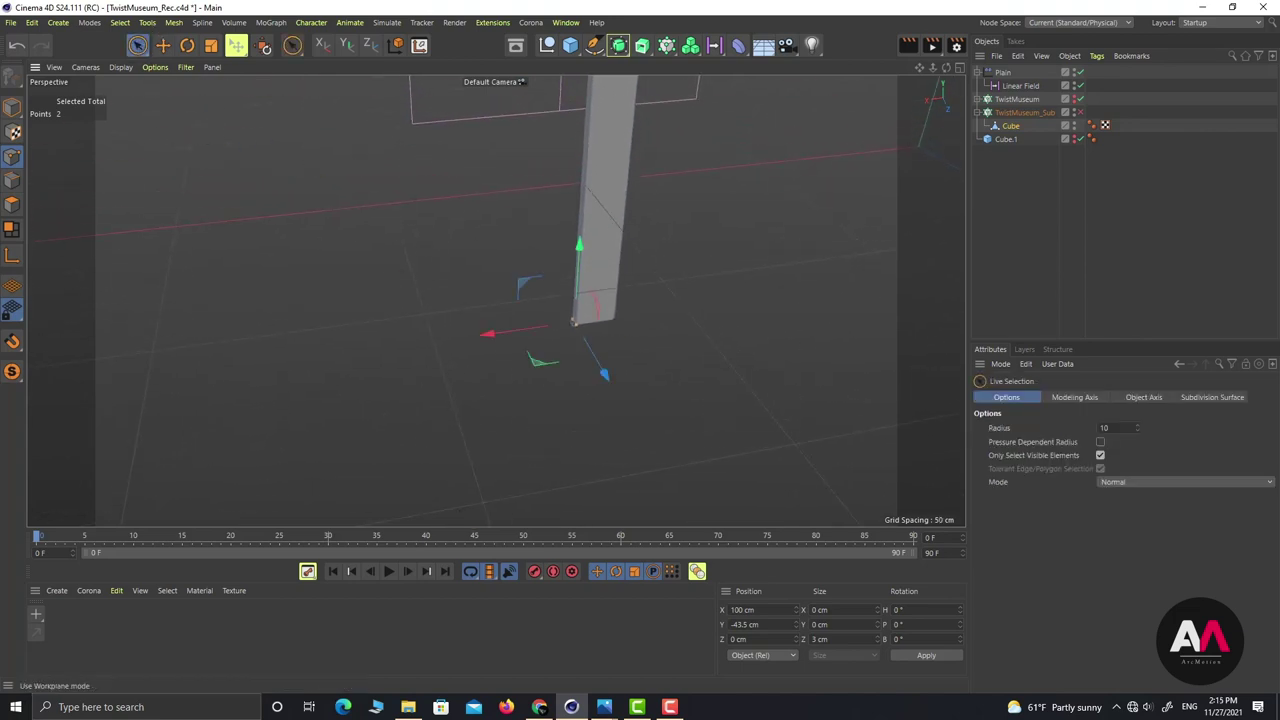
pyautogui.click(12, 204)
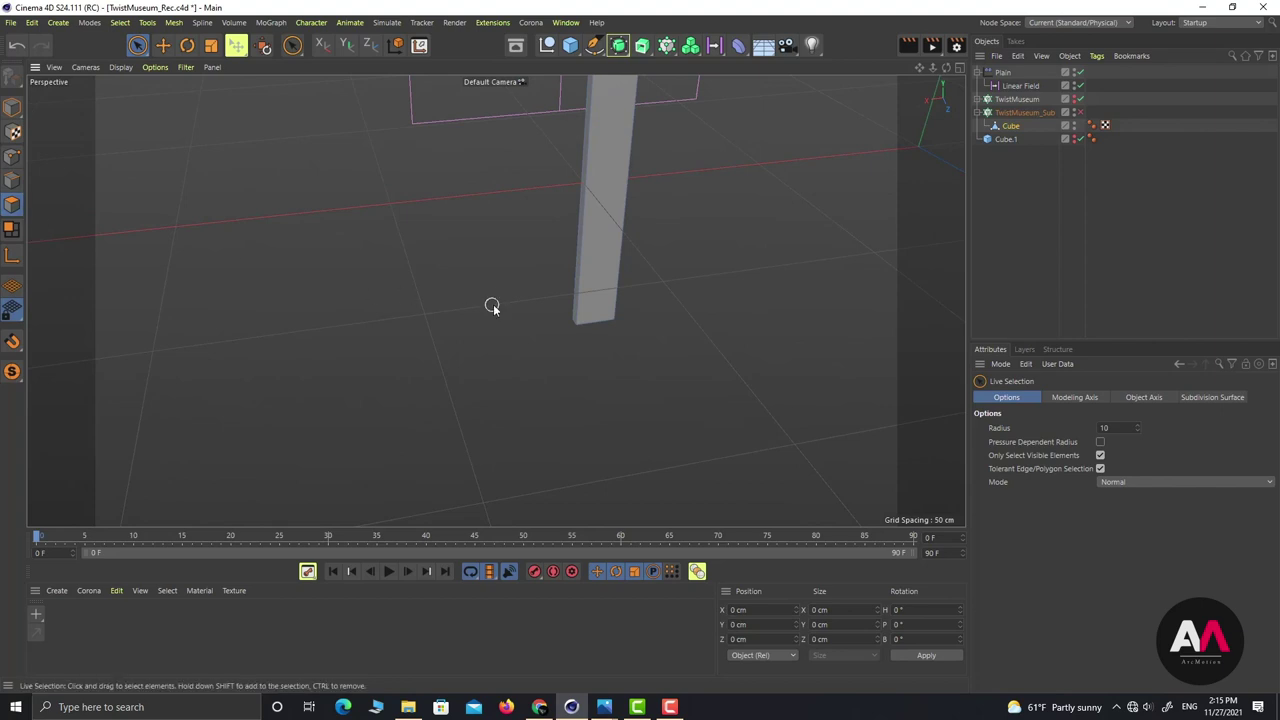
pyautogui.keyDown('alt'); pyautogui.moveTo(599, 135); pyautogui.dragTo(555, 215, button='right'); pyautogui.keyUp('alt')
pyautogui.keyDown('alt'); pyautogui.moveTo(555, 215); pyautogui.dragTo(562, 246, button='middle'); pyautogui.keyUp('alt')
pyautogui.keyDown('alt'); pyautogui.moveTo(562, 248); pyautogui.dragTo(669, 150, button='right'); pyautogui.keyUp('alt')
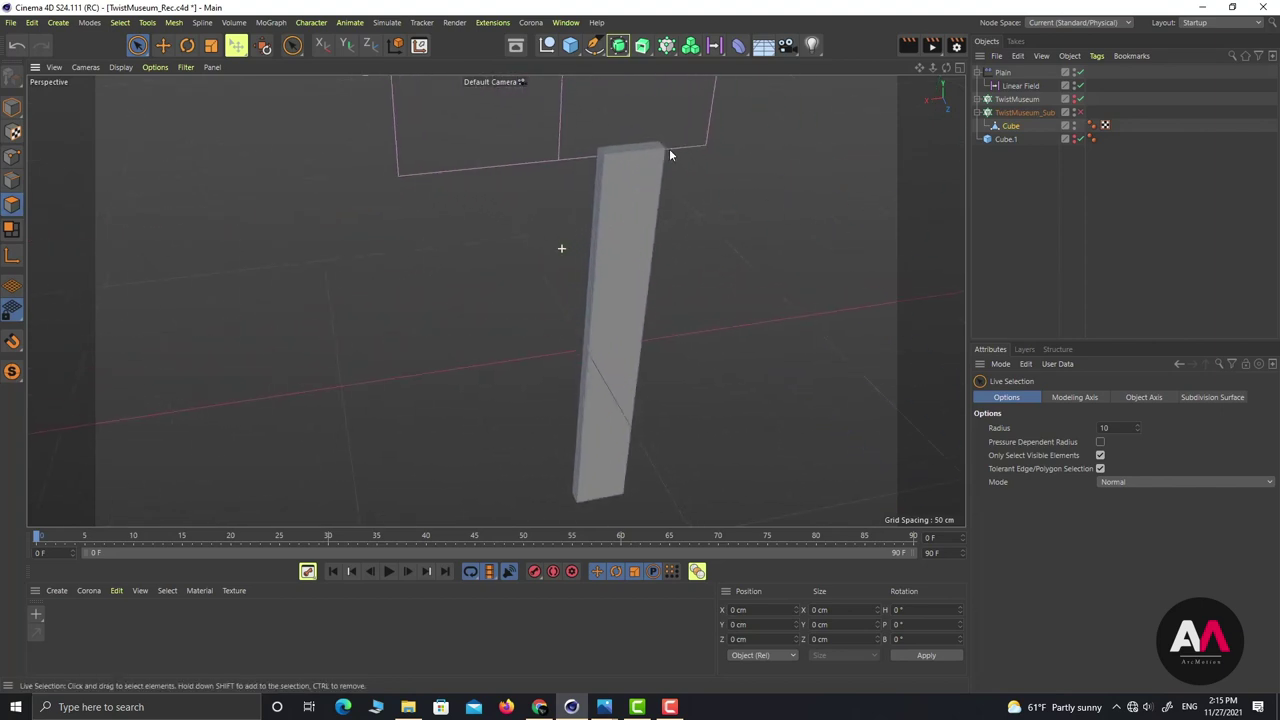
pyautogui.keyDown('alt'); pyautogui.moveTo(669, 148); pyautogui.dragTo(564, 265); pyautogui.keyUp('alt')
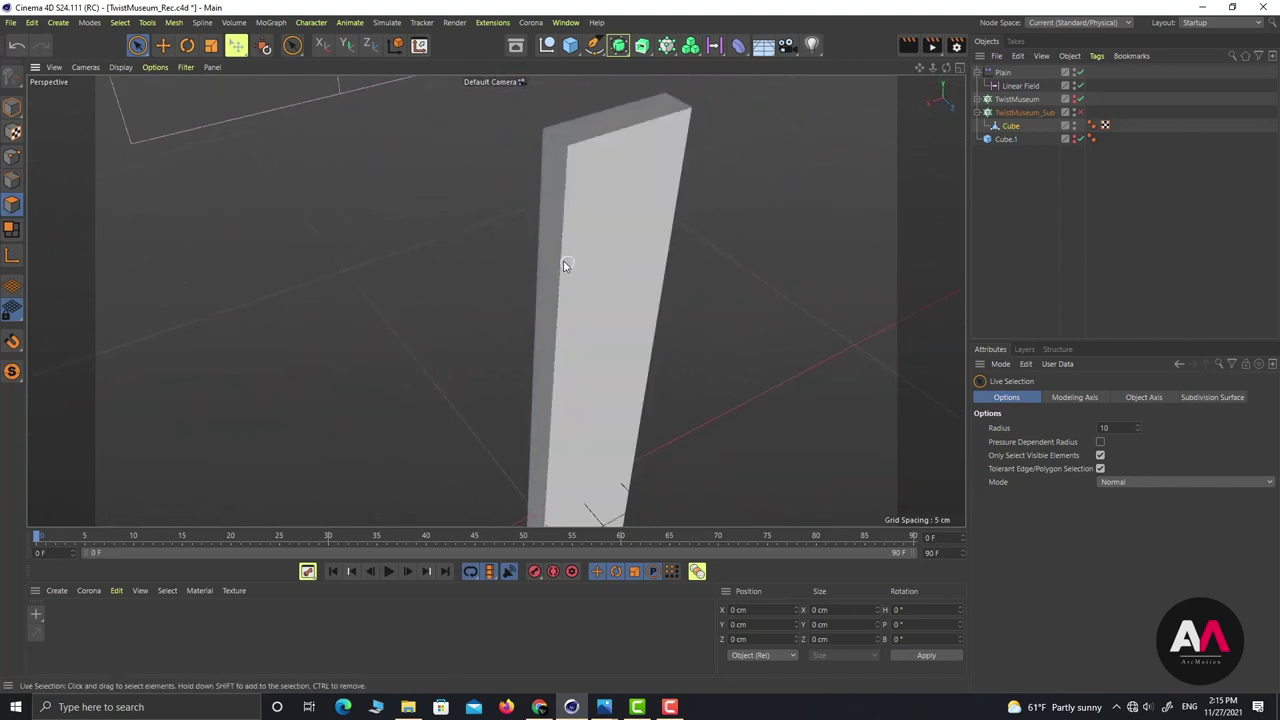
pyautogui.click(551, 251)
pyautogui.keyDown('alt'); pyautogui.moveTo(700, 229); pyautogui.dragTo(772, 315); pyautogui.keyUp('alt')
pyautogui.keyDown('shift'); pyautogui.click(654, 354); pyautogui.keyUp('shift')
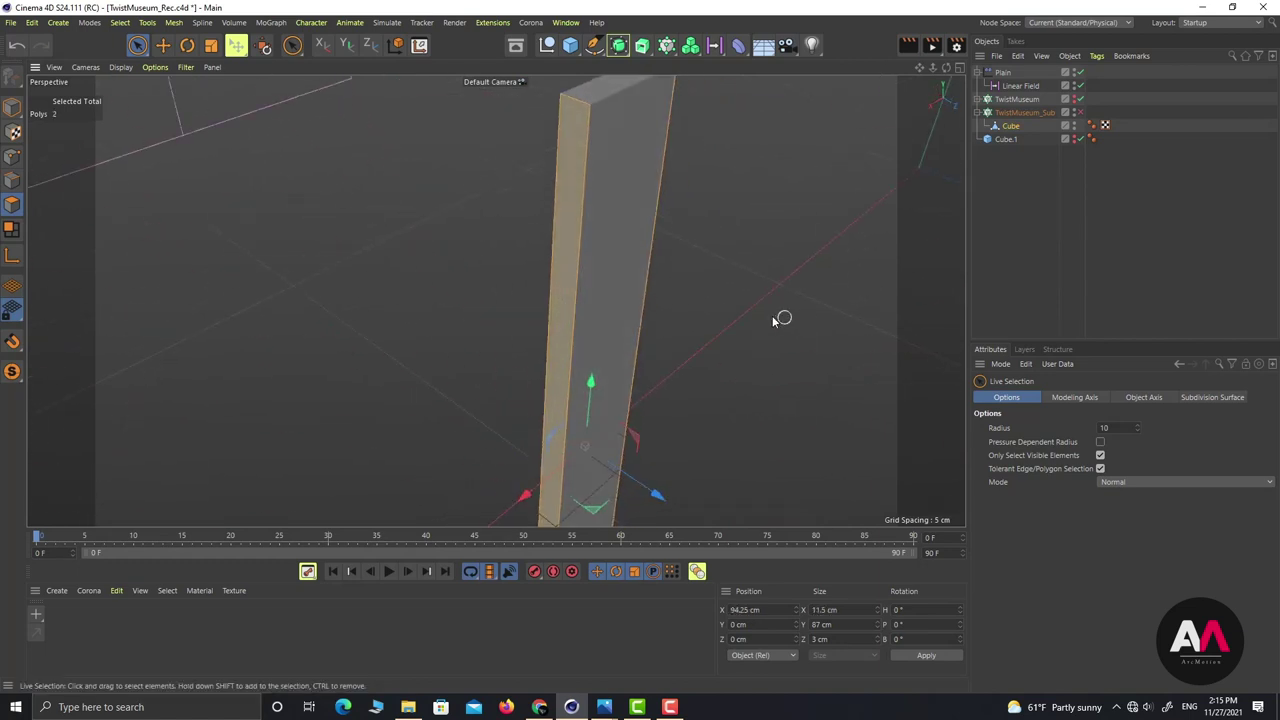
pyautogui.scroll(-3, 772, 315)
pyautogui.press('t')
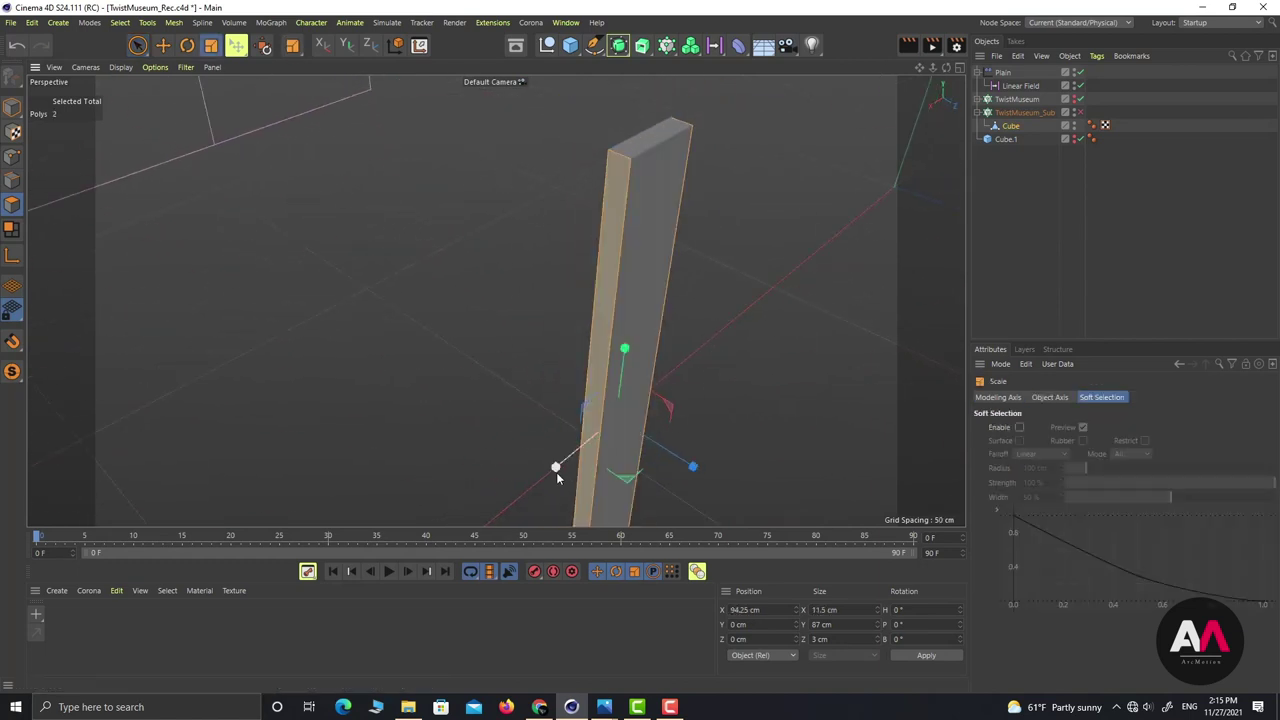
pyautogui.moveTo(557, 475); pyautogui.dragTo(526, 491)
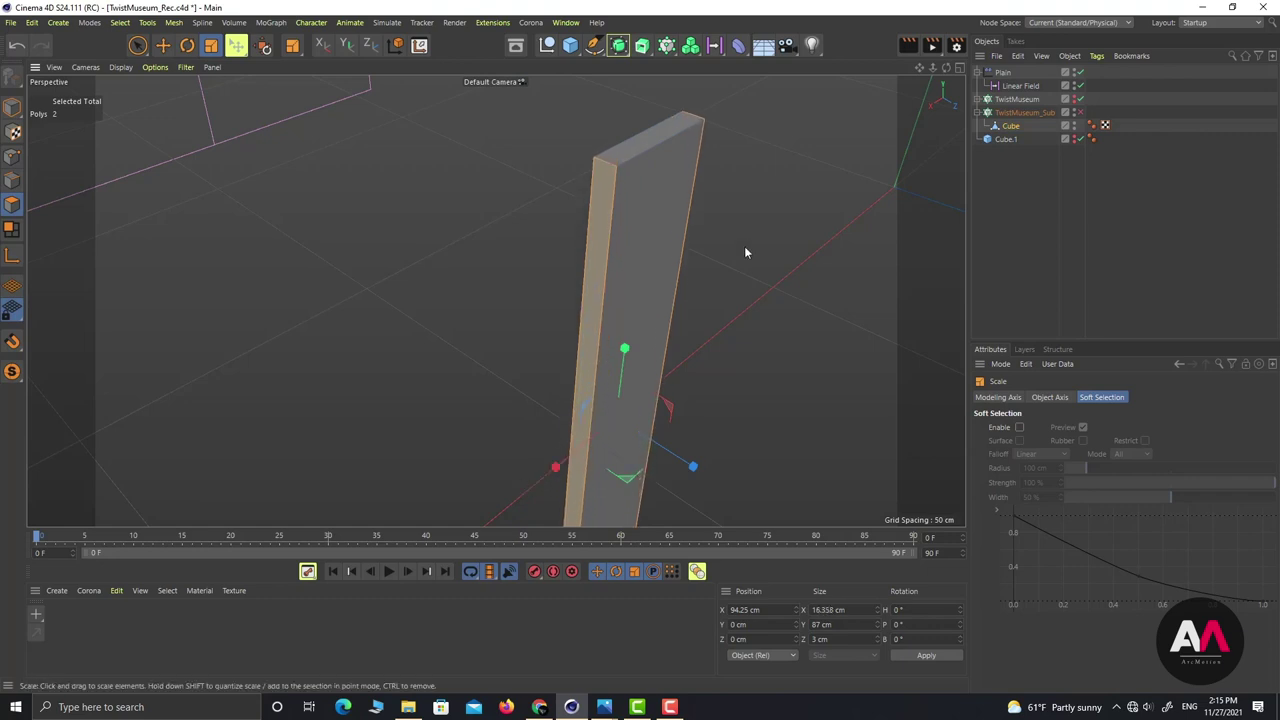
# Step: Select the piece's two broad opposite polygons and set their Z size to 3.01 cm
pyautogui.click(647, 251)
pyautogui.keyDown('alt'); pyautogui.moveTo(712, 281); pyautogui.dragTo(508, 275); pyautogui.keyUp('alt')
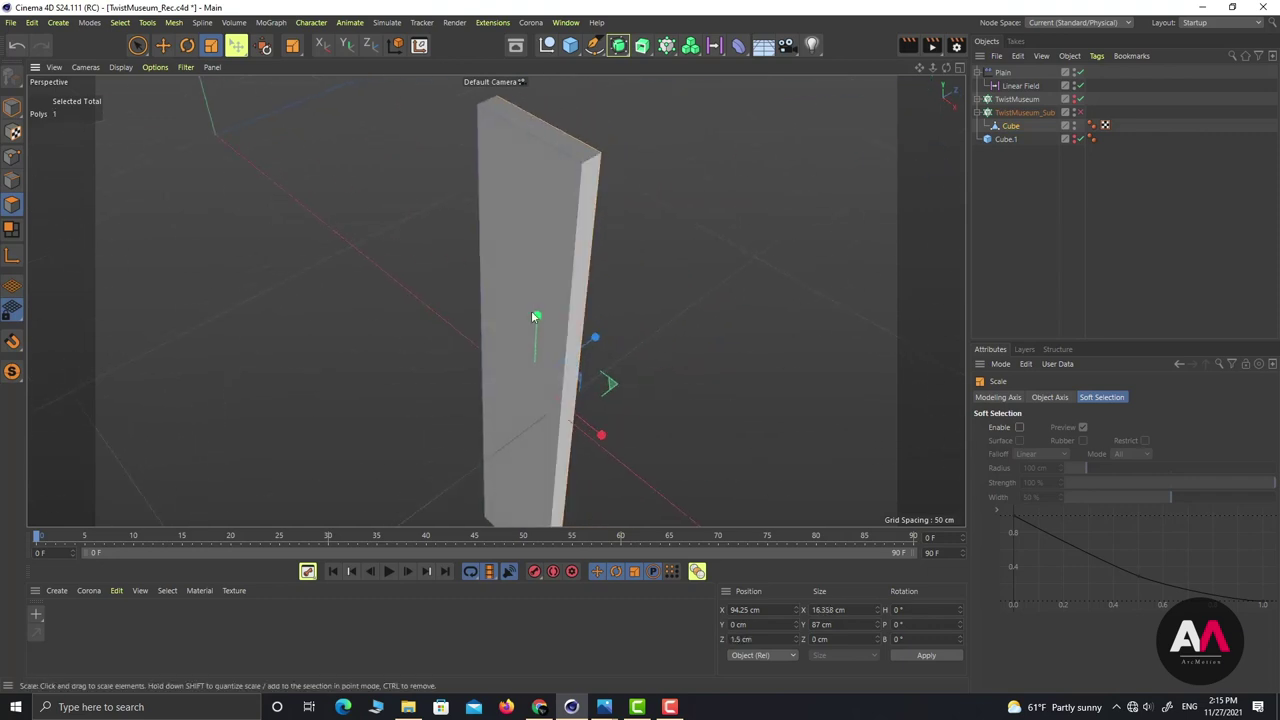
pyautogui.keyDown('shift'); pyautogui.click(506, 275); pyautogui.keyUp('shift')
pyautogui.keyDown('alt'); pyautogui.moveTo(668, 422); pyautogui.dragTo(555, 415); pyautogui.keyUp('alt')
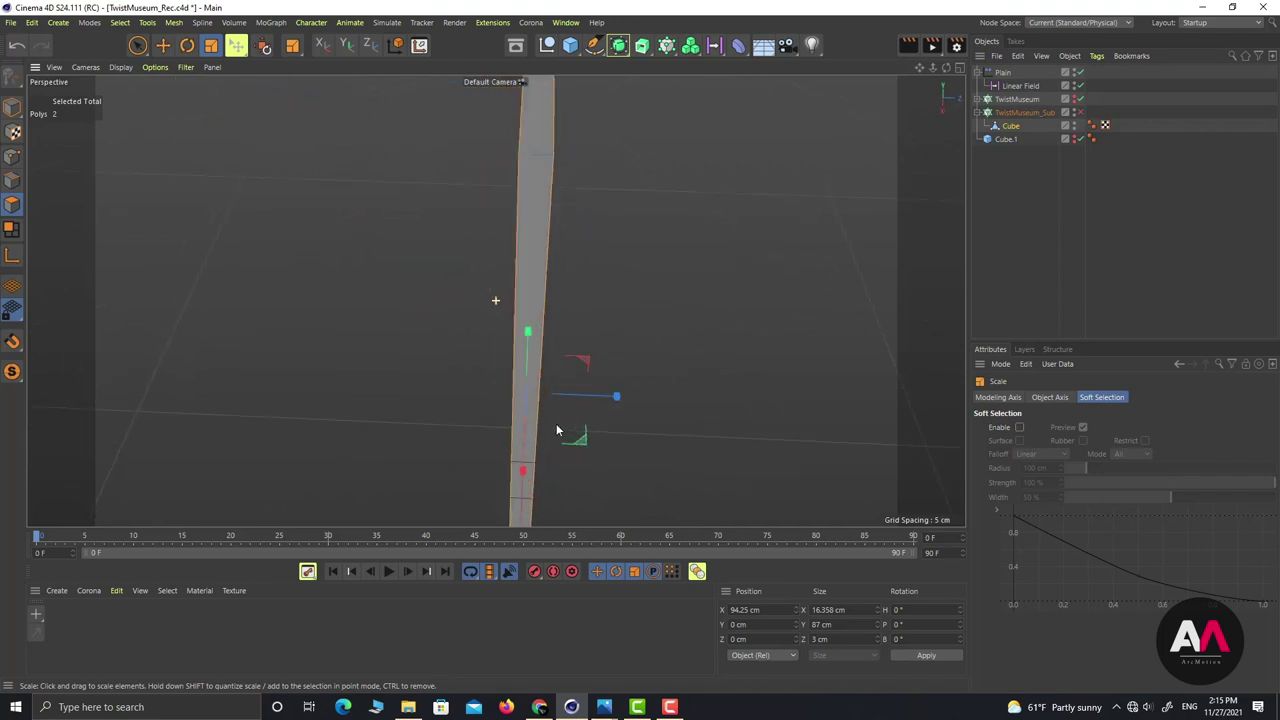
pyautogui.click(820, 639)
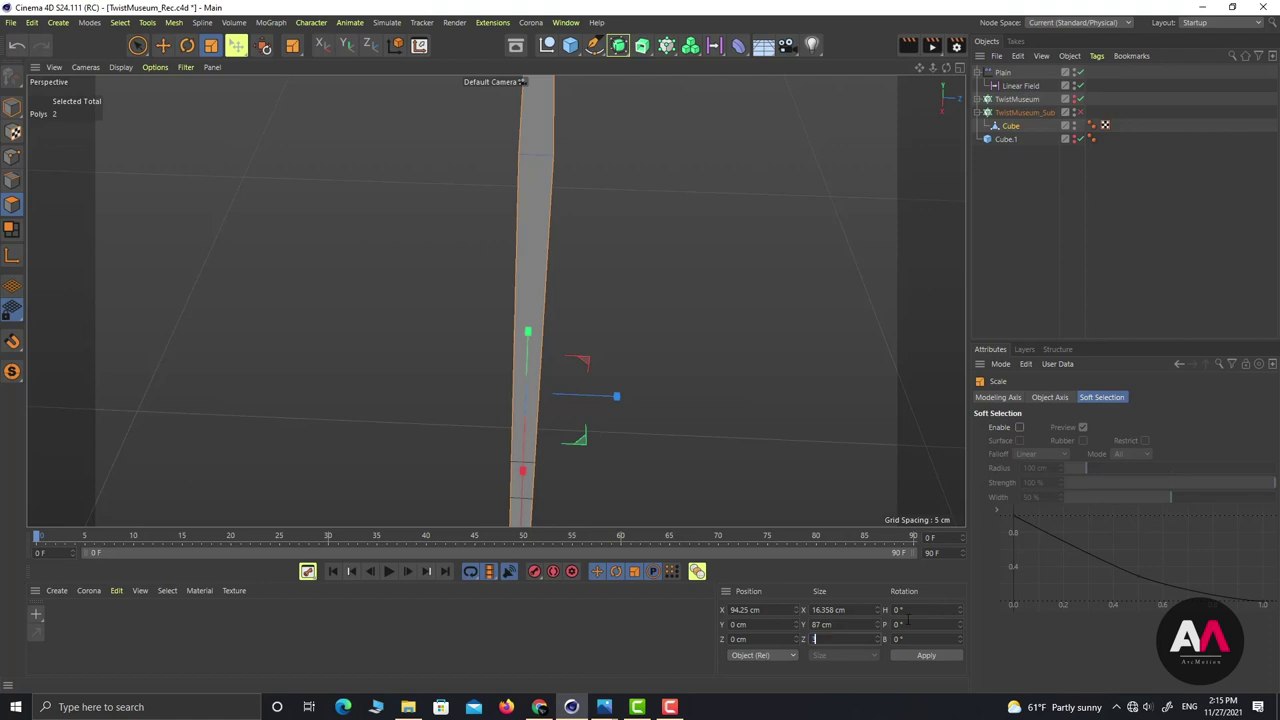
pyautogui.press('Return')
# Step: Expand TwistMuseum to show its child Cube, and re-enable the TwistMuseum_Sub cloner to check the cloned strip through the twist
pyautogui.scroll(-3, 544, 326)
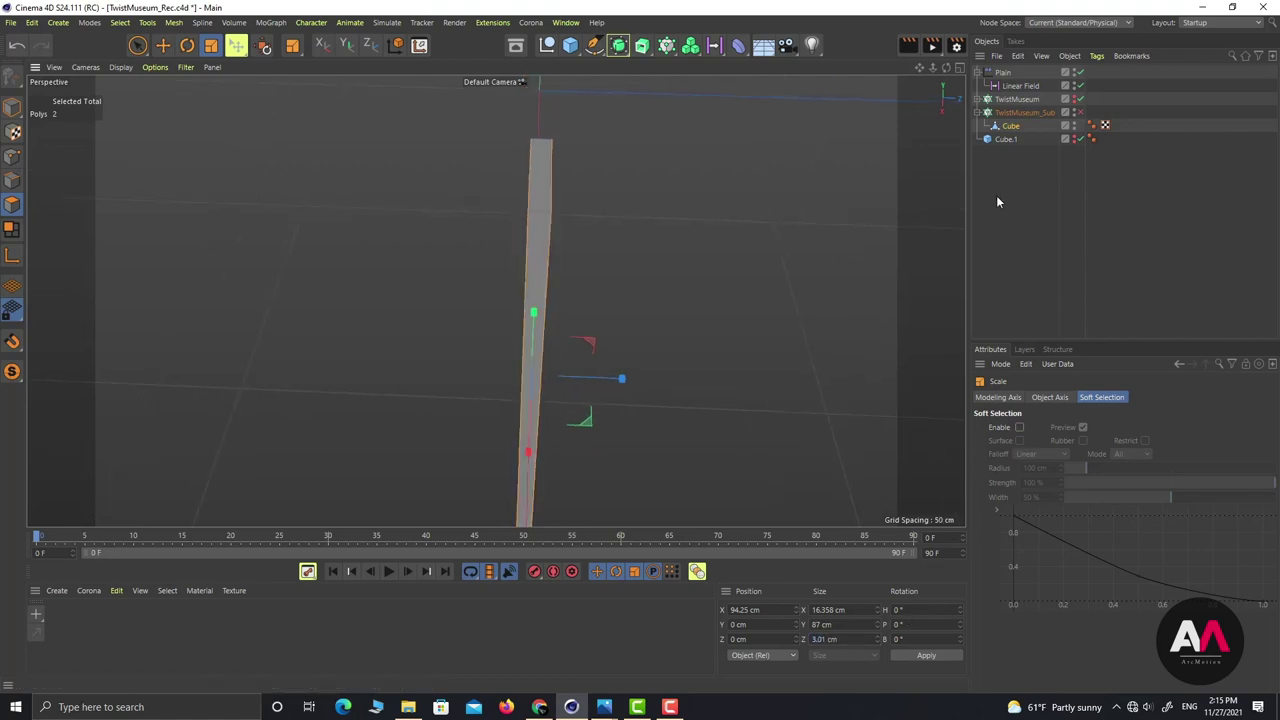
pyautogui.keyDown('ctrl'); pyautogui.moveTo(1010, 130); pyautogui.dragTo(1010, 101); pyautogui.keyUp('ctrl')
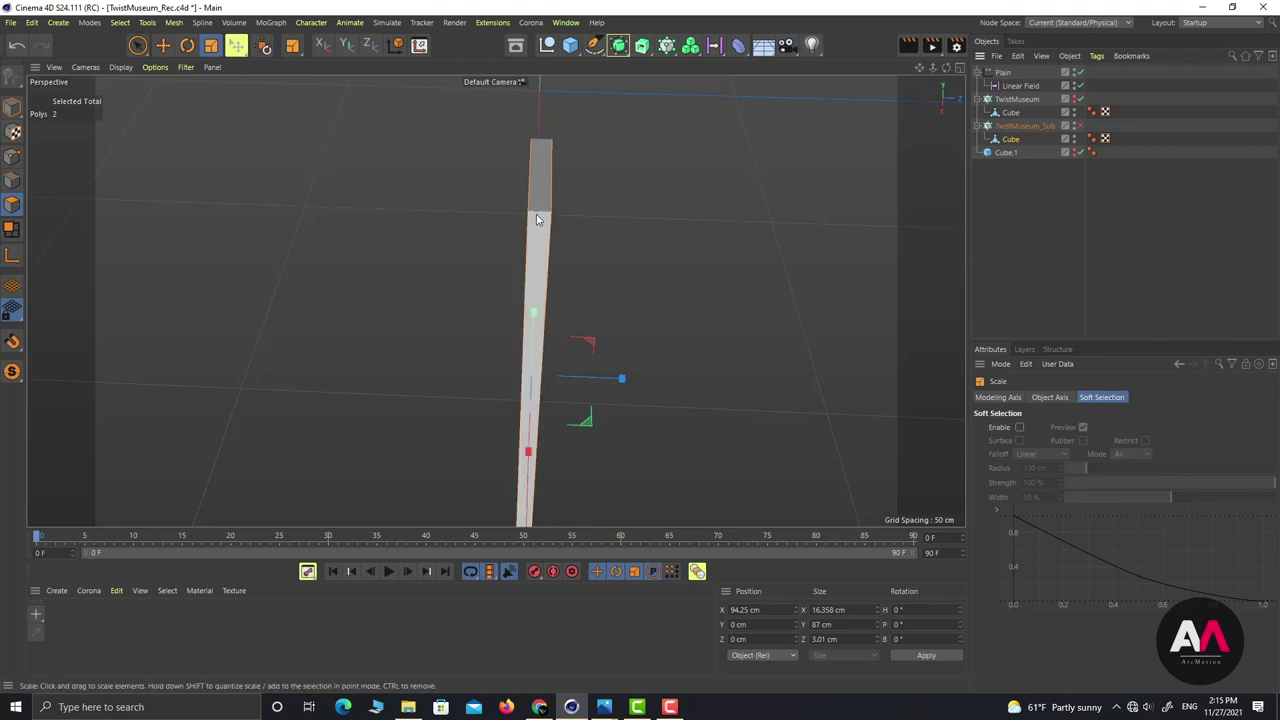
pyautogui.keyDown('alt'); pyautogui.moveTo(536, 214); pyautogui.dragTo(522, 248); pyautogui.keyUp('alt')
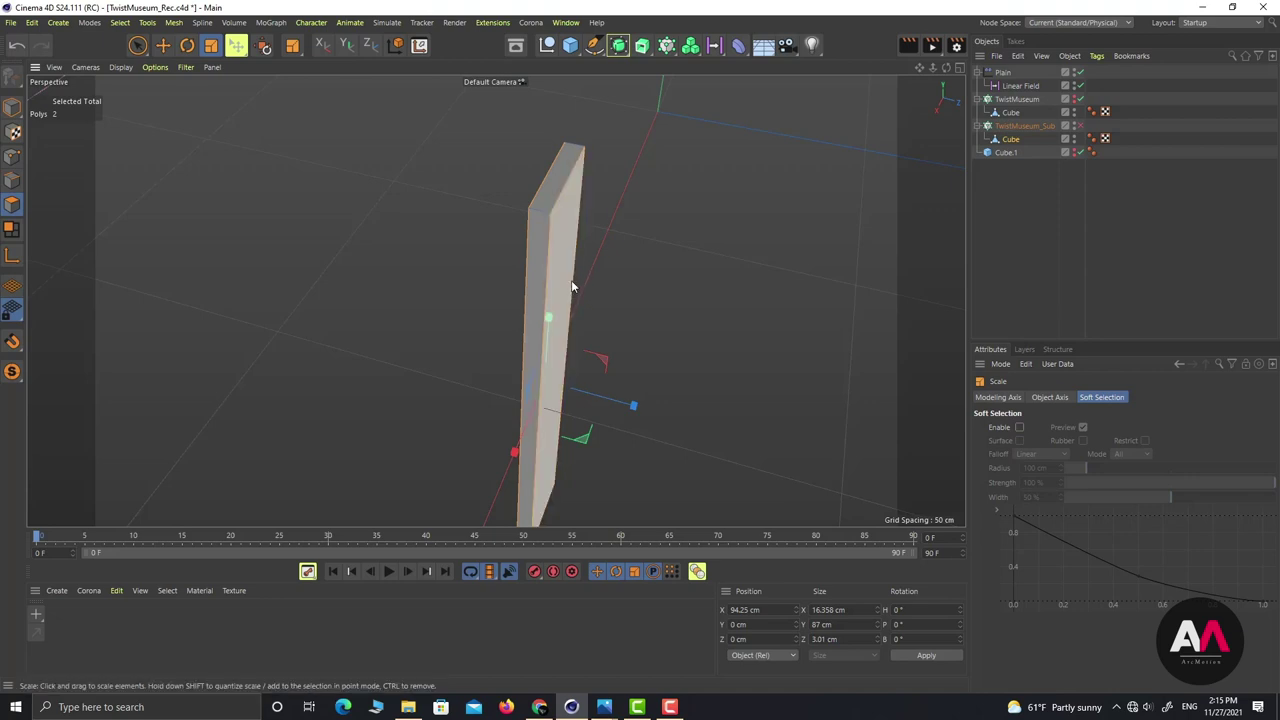
pyautogui.click(571, 284)
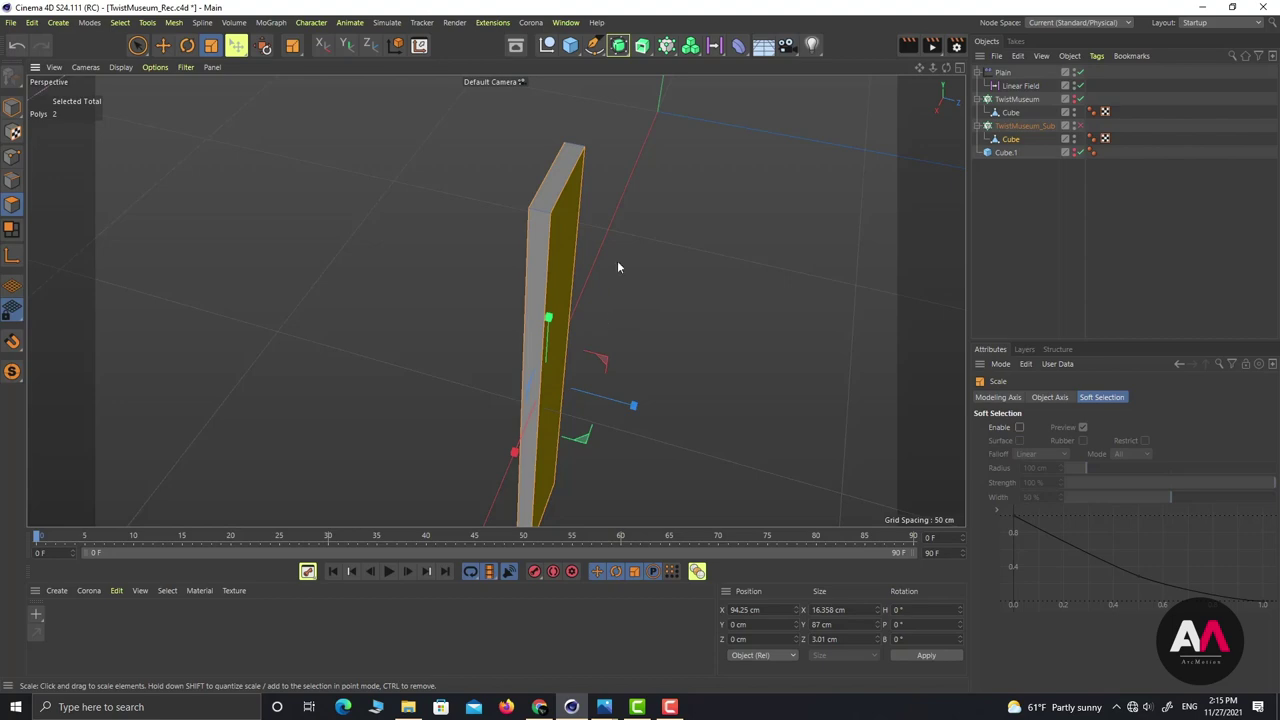
pyautogui.scroll(-3, 605, 290)
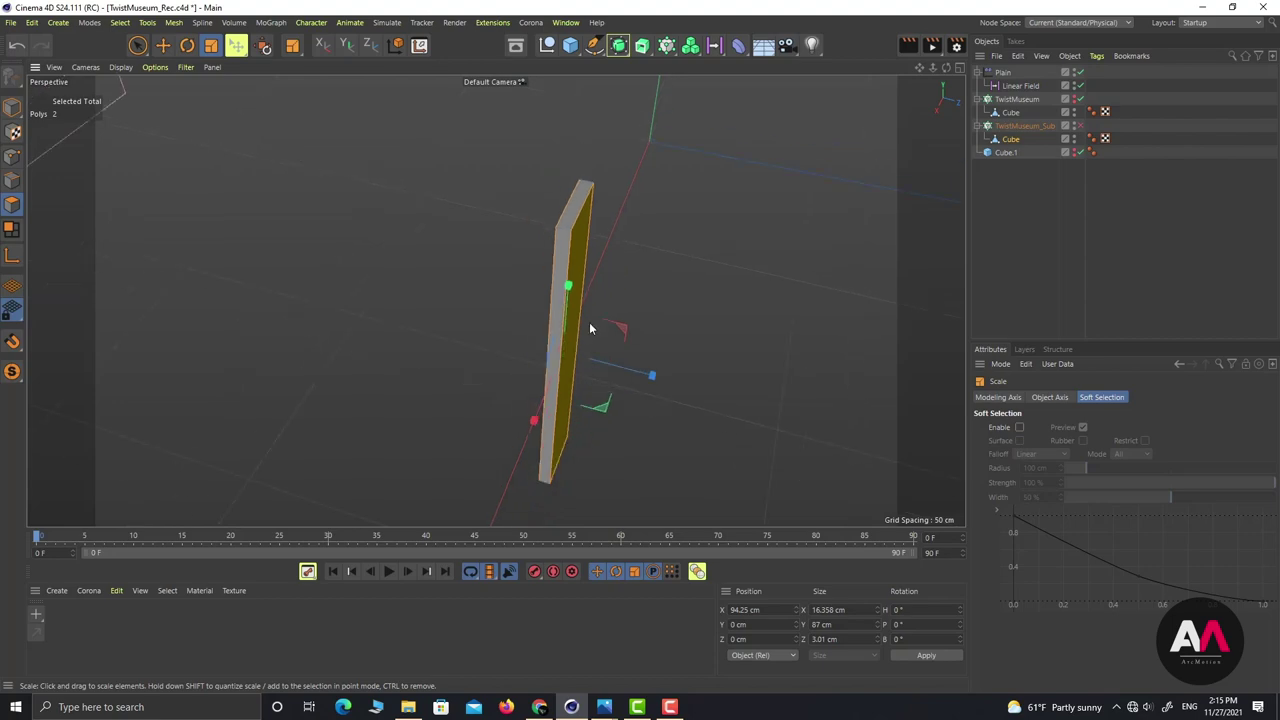
pyautogui.click(1081, 125)
pyautogui.moveTo(647, 238)
pyautogui.keyDown('alt'); pyautogui.mouseDown(button='right')
pyautogui.moveTo(564, 368)
pyautogui.moveTo(433, 373)
pyautogui.mouseUp(button='right'); pyautogui.keyUp('alt')
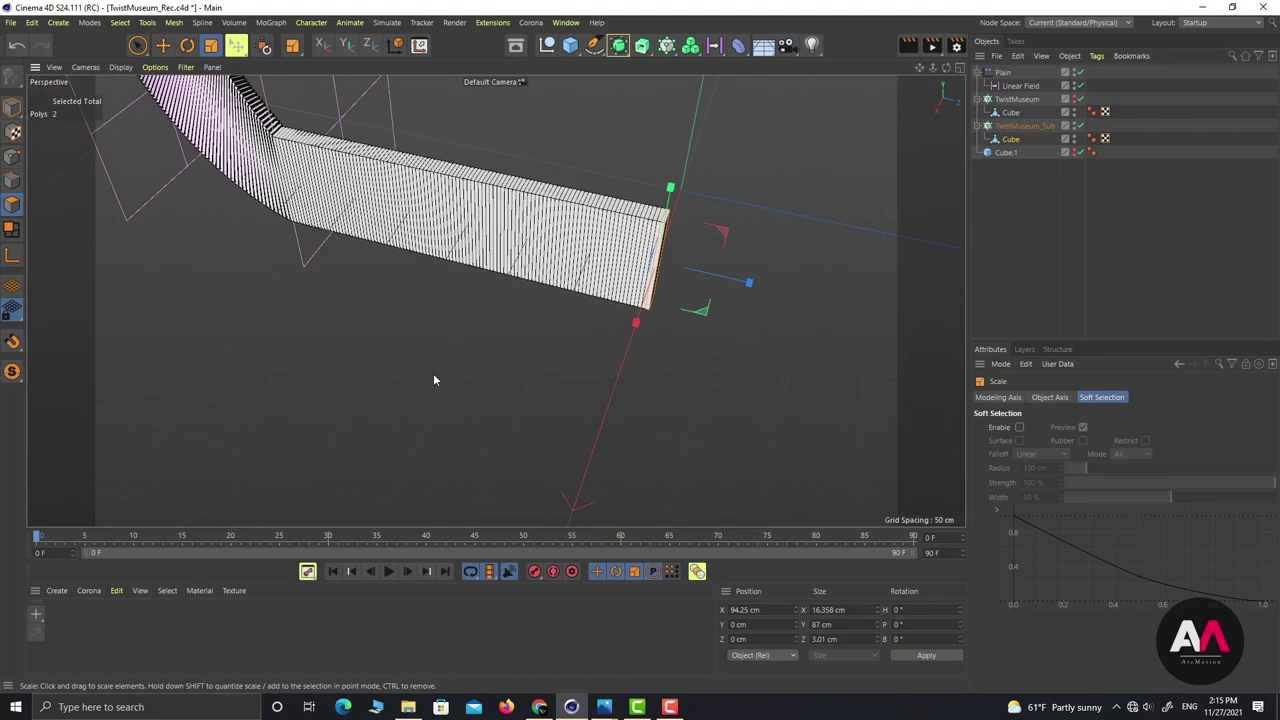
pyautogui.keyDown('alt'); pyautogui.moveTo(498, 272); pyautogui.dragTo(582, 268); pyautogui.keyUp('alt')
pyautogui.keyDown('alt'); pyautogui.moveTo(583, 266); pyautogui.dragTo(470, 333, button='right'); pyautogui.keyUp('alt')
pyautogui.keyDown('alt'); pyautogui.moveTo(383, 200); pyautogui.dragTo(500, 178, button='right'); pyautogui.keyUp('alt')
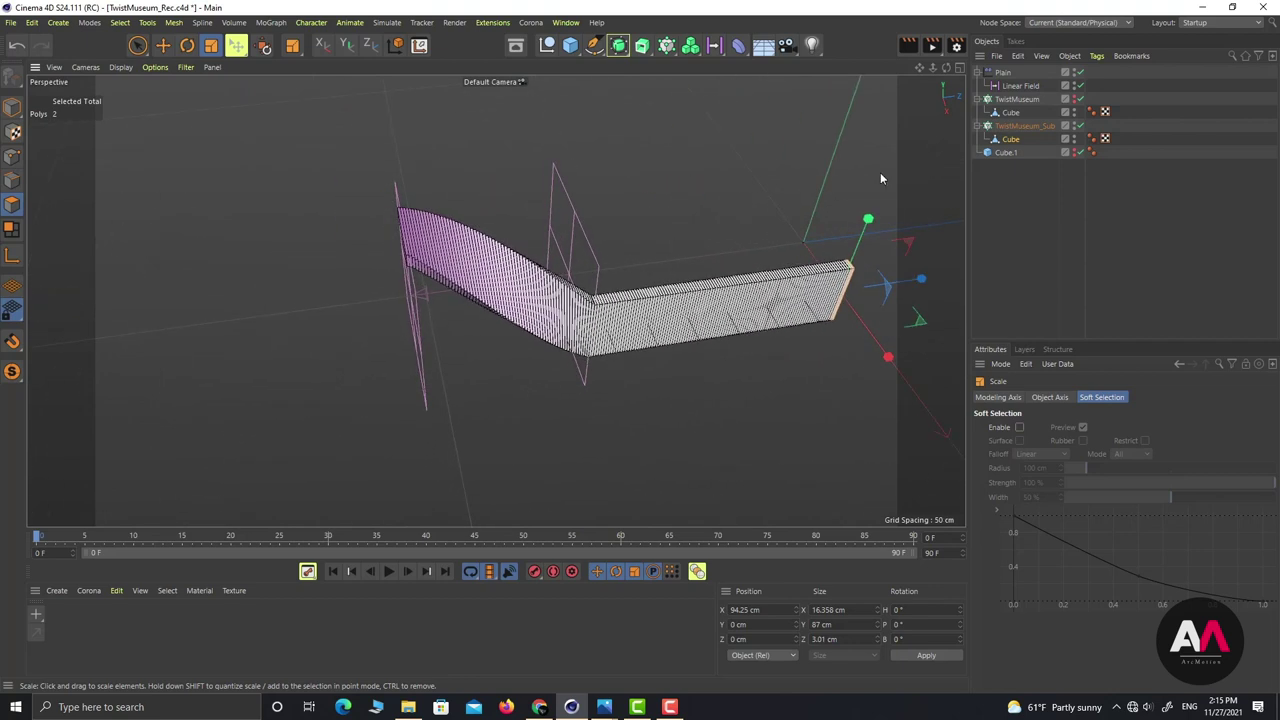
# Step: Check the effectors assigned to the TwistMuseum_Sub cloner and re-enable the TwistMuseum cloner to inspect both together around the twist
pyautogui.click(1038, 127)
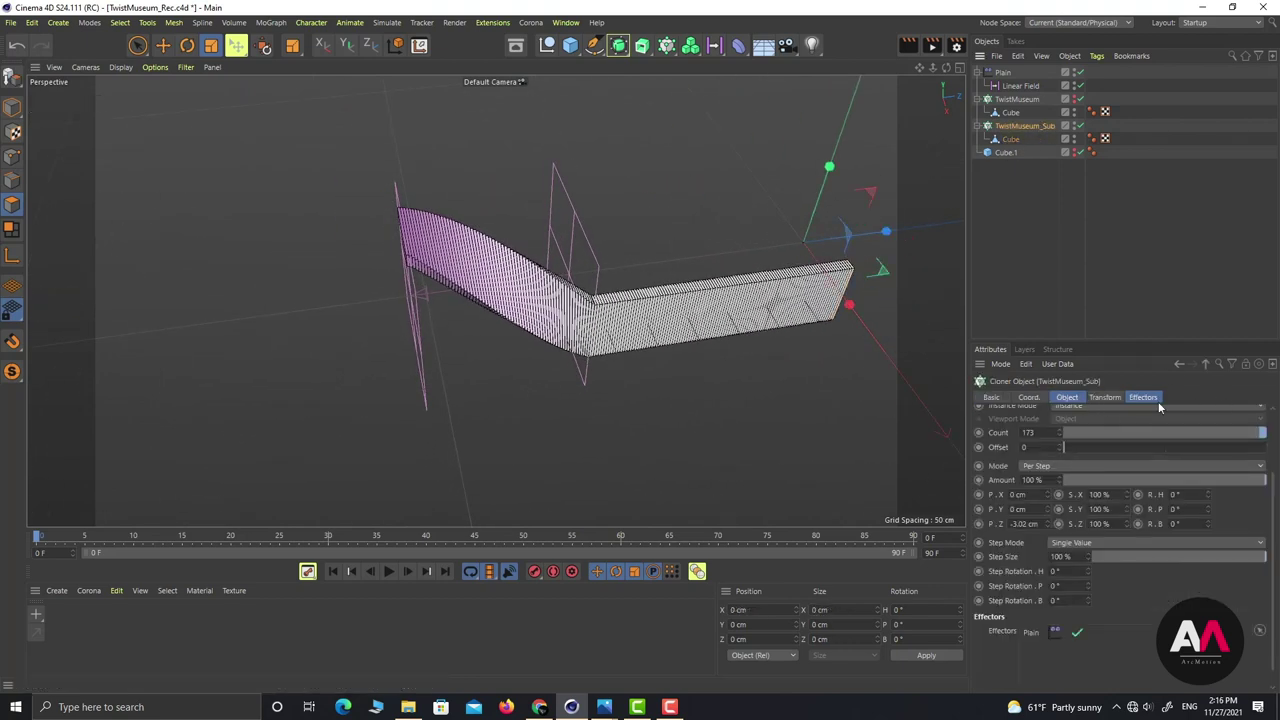
pyautogui.click(1156, 399)
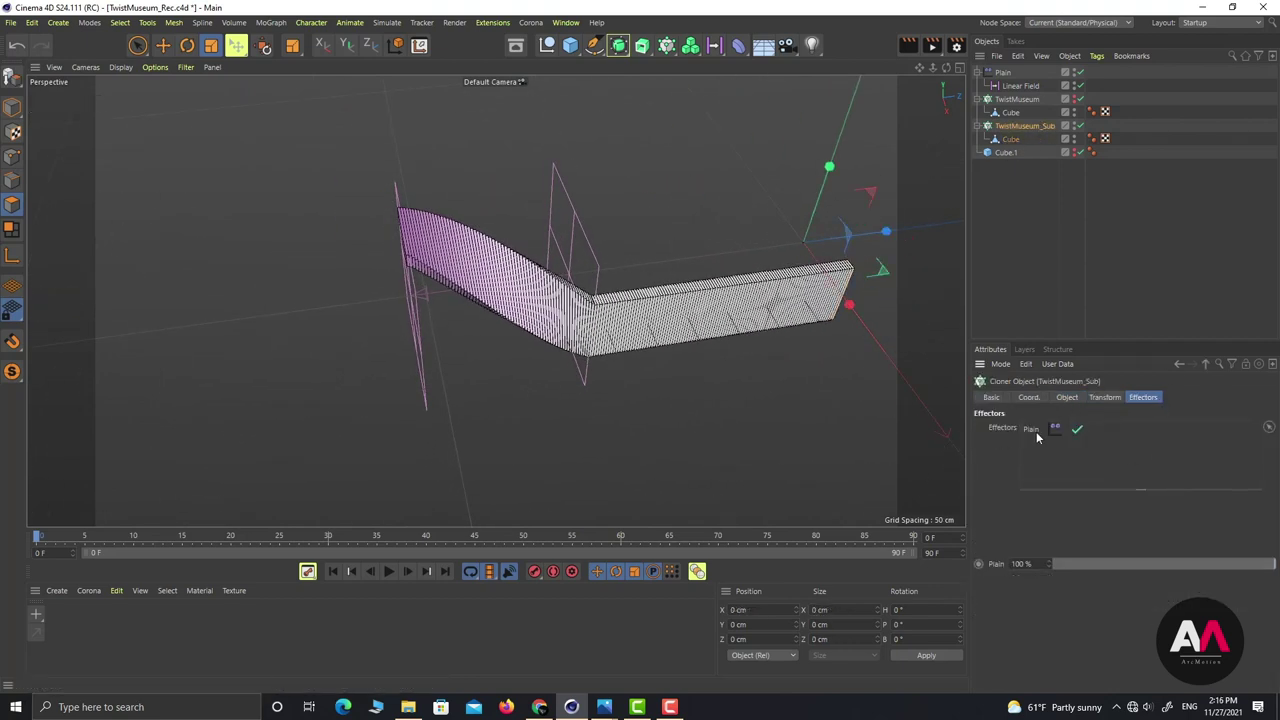
pyautogui.keyDown('alt'); pyautogui.moveTo(564, 263); pyautogui.dragTo(517, 245); pyautogui.keyUp('alt')
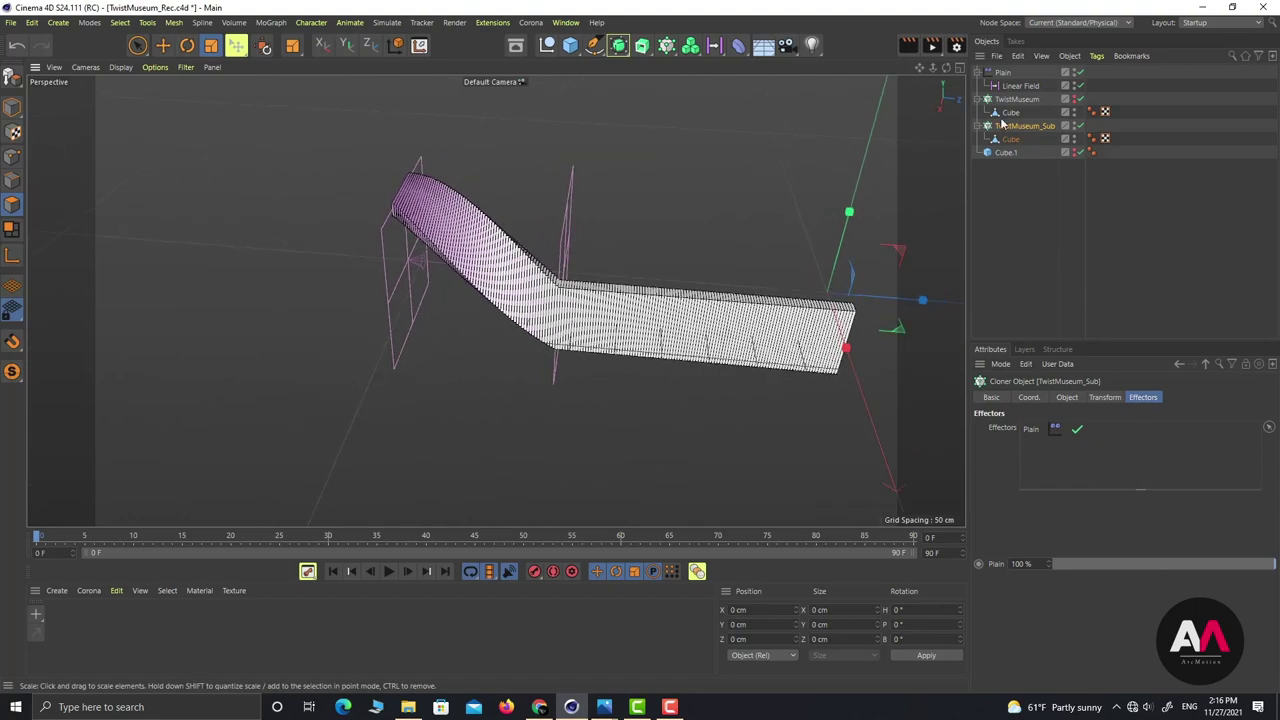
pyautogui.keyDown('alt'); pyautogui.click(1075, 99); pyautogui.keyUp('alt')
pyautogui.keyDown('alt'); pyautogui.moveTo(341, 203); pyautogui.dragTo(480, 189, button='right'); pyautogui.keyUp('alt')
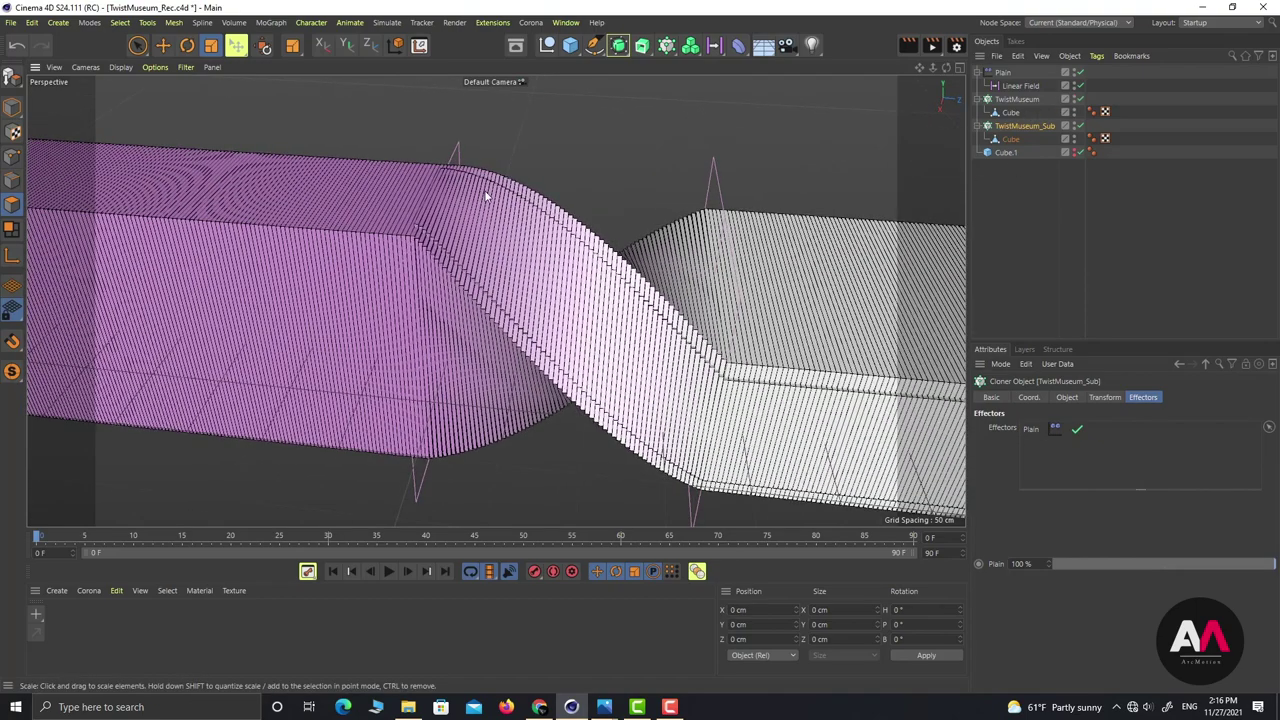
pyautogui.keyDown('alt'); pyautogui.moveTo(478, 188); pyautogui.dragTo(639, 182); pyautogui.keyUp('alt')
pyautogui.keyDown('alt'); pyautogui.moveTo(595, 171); pyautogui.dragTo(678, 161, button='right'); pyautogui.keyUp('alt')
pyautogui.keyDown('alt'); pyautogui.moveTo(678, 160); pyautogui.dragTo(605, 270); pyautogui.keyUp('alt')
pyautogui.keyDown('alt'); pyautogui.moveTo(427, 245); pyautogui.dragTo(741, 385); pyautogui.keyUp('alt')
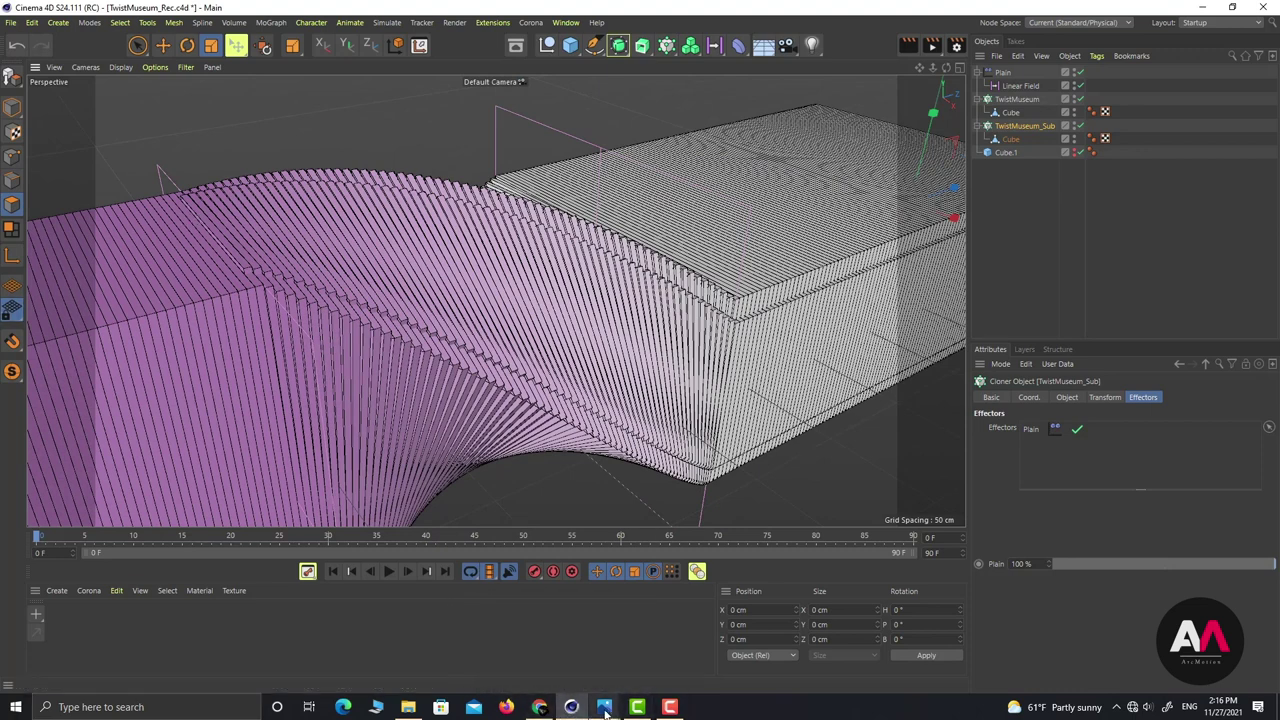
# Step: Examine the museum reference photos in Photos for how the façade strip narrows through the twist, and return to Cinema 4D
pyautogui.moveTo(605, 712)
pyautogui.click(540, 625)
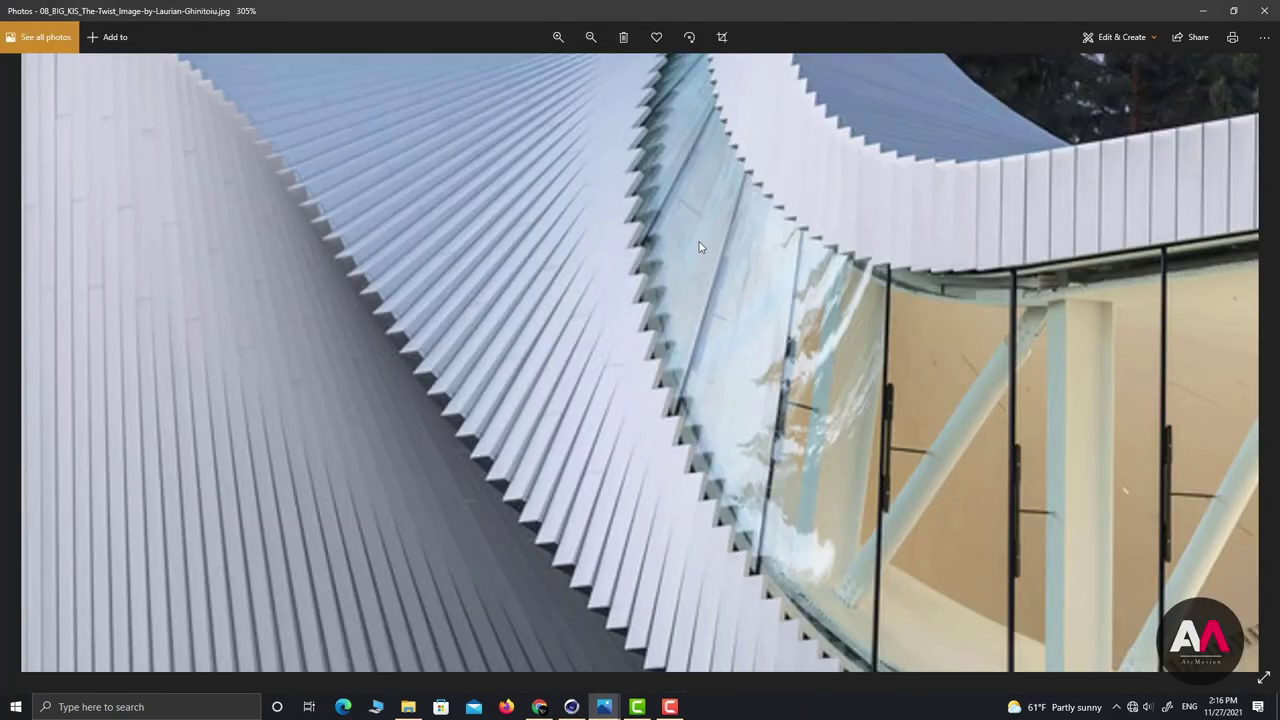
pyautogui.moveTo(604, 707)
pyautogui.click(655, 590)
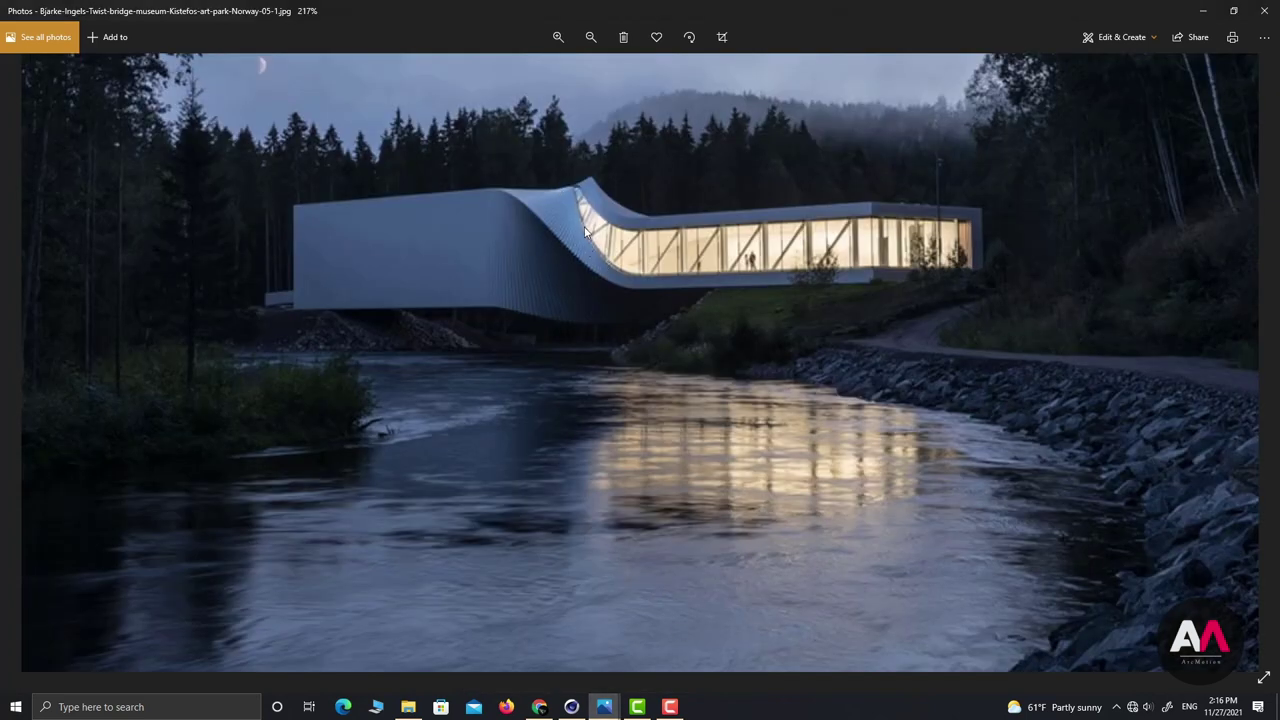
pyautogui.click(1203, 10)
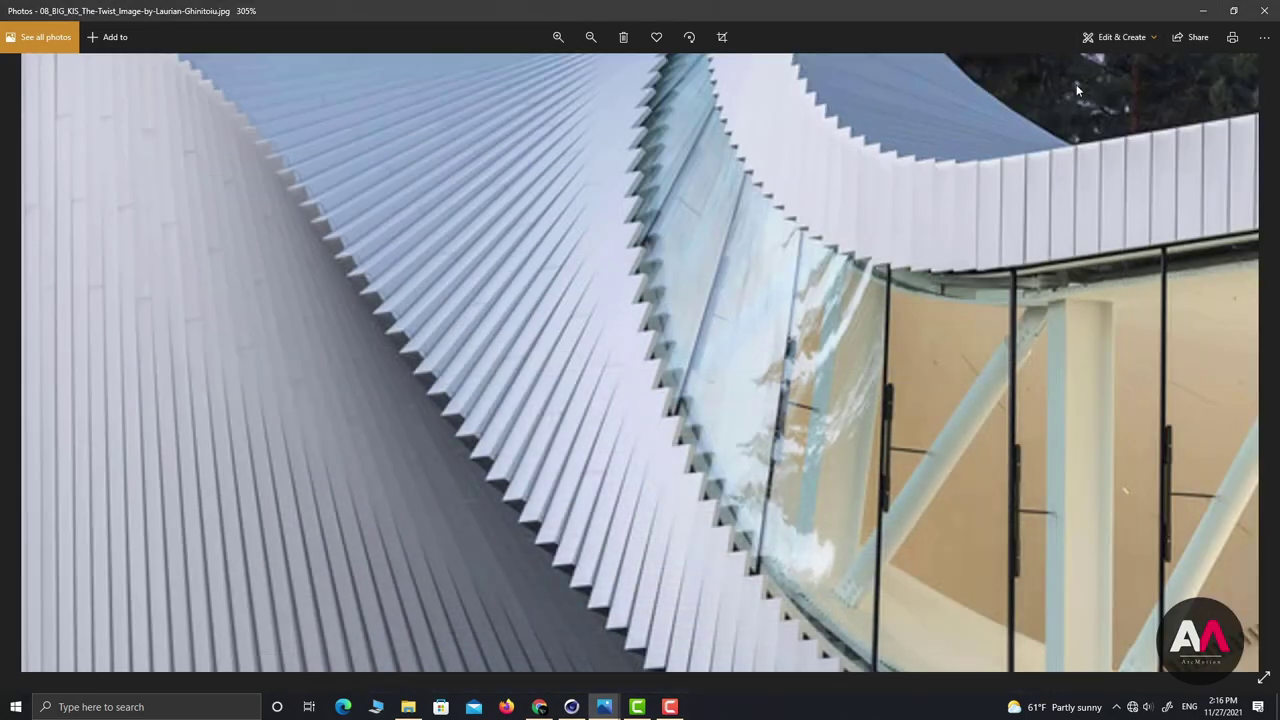
pyautogui.click(1201, 10)
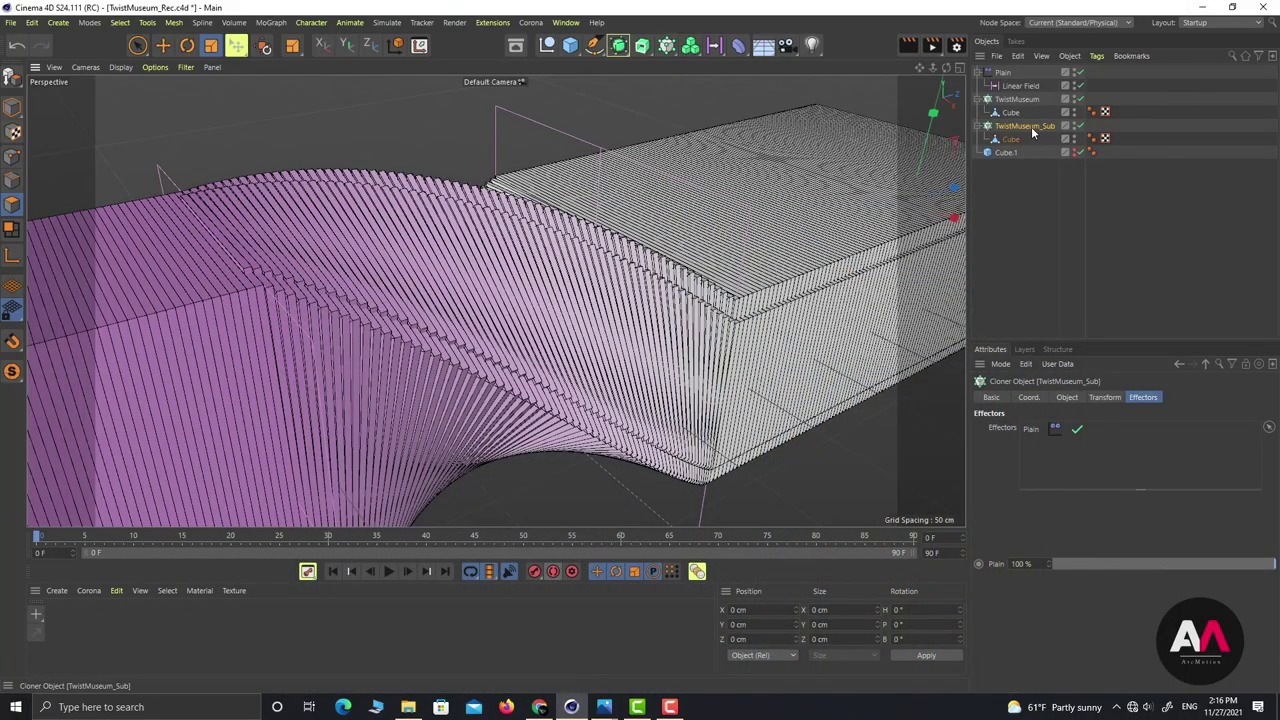
# Step: Add a Step effector to the TwistMuseum_Sub cloner
pyautogui.scroll(-5, 323, 277)
pyautogui.keyDown('alt'); pyautogui.moveTo(502, 283); pyautogui.dragTo(484, 303); pyautogui.keyUp('alt')
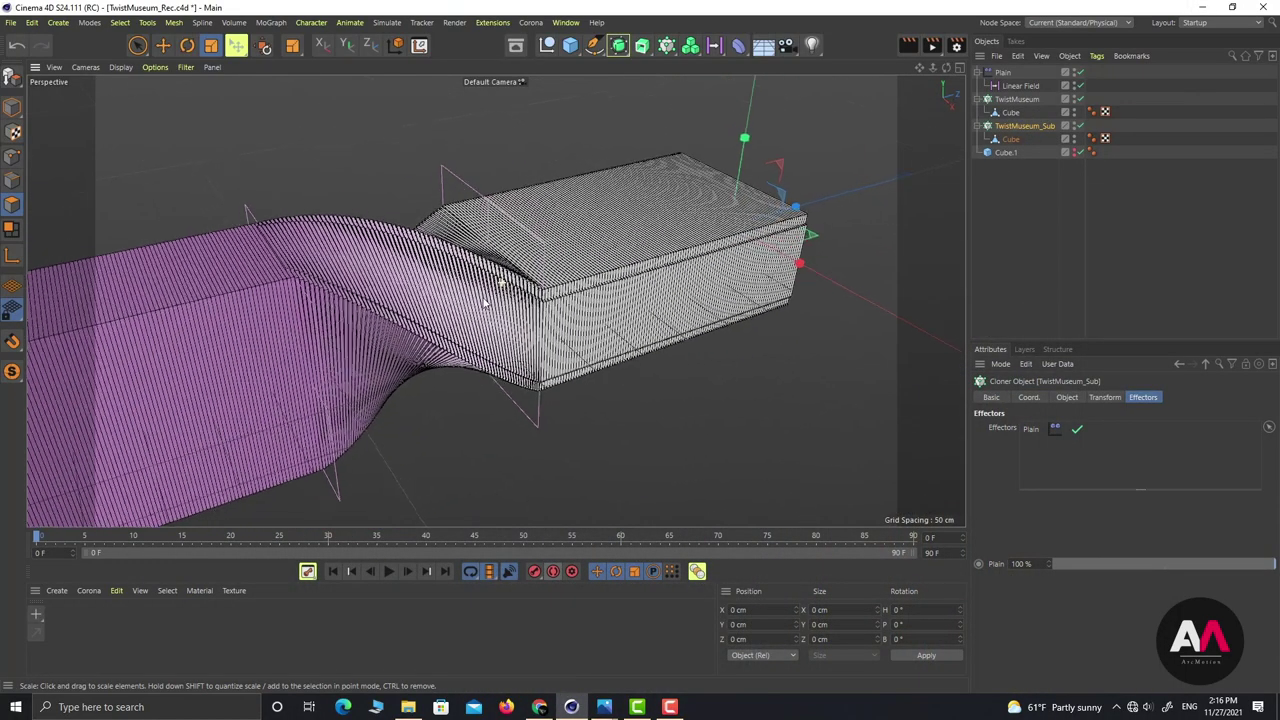
pyautogui.scroll(4, 571, 263)
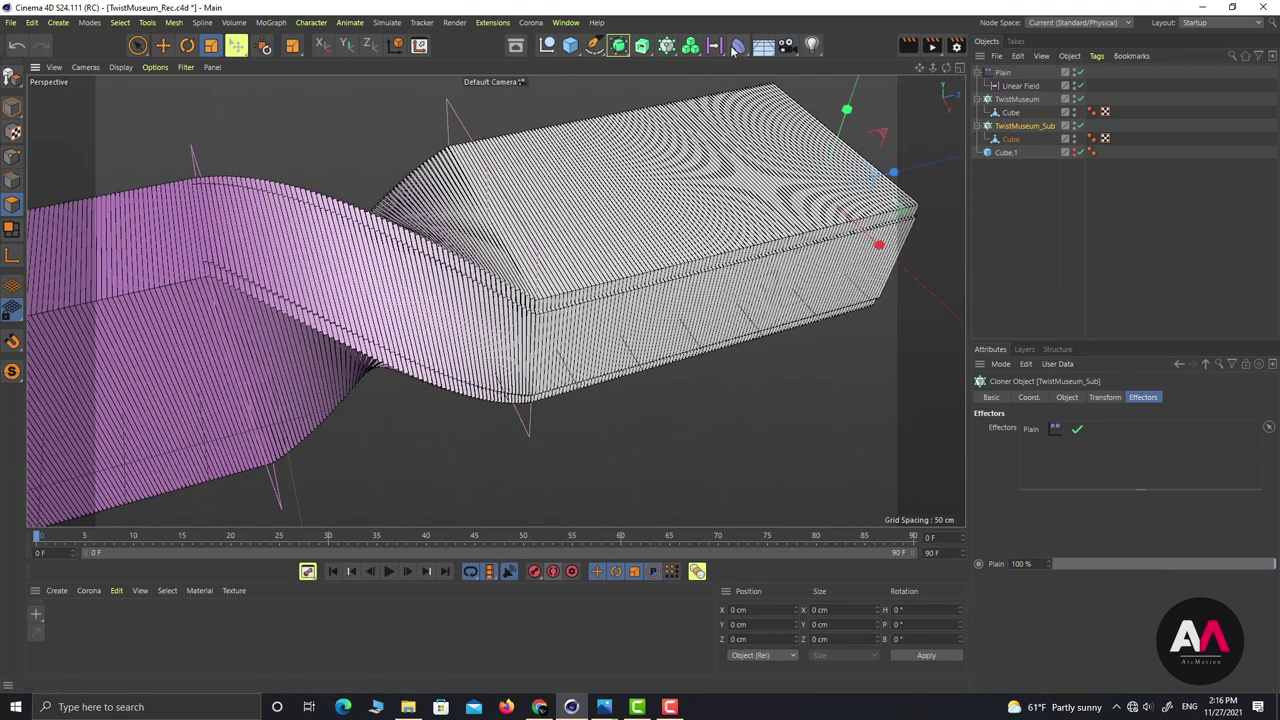
pyautogui.click(667, 47)
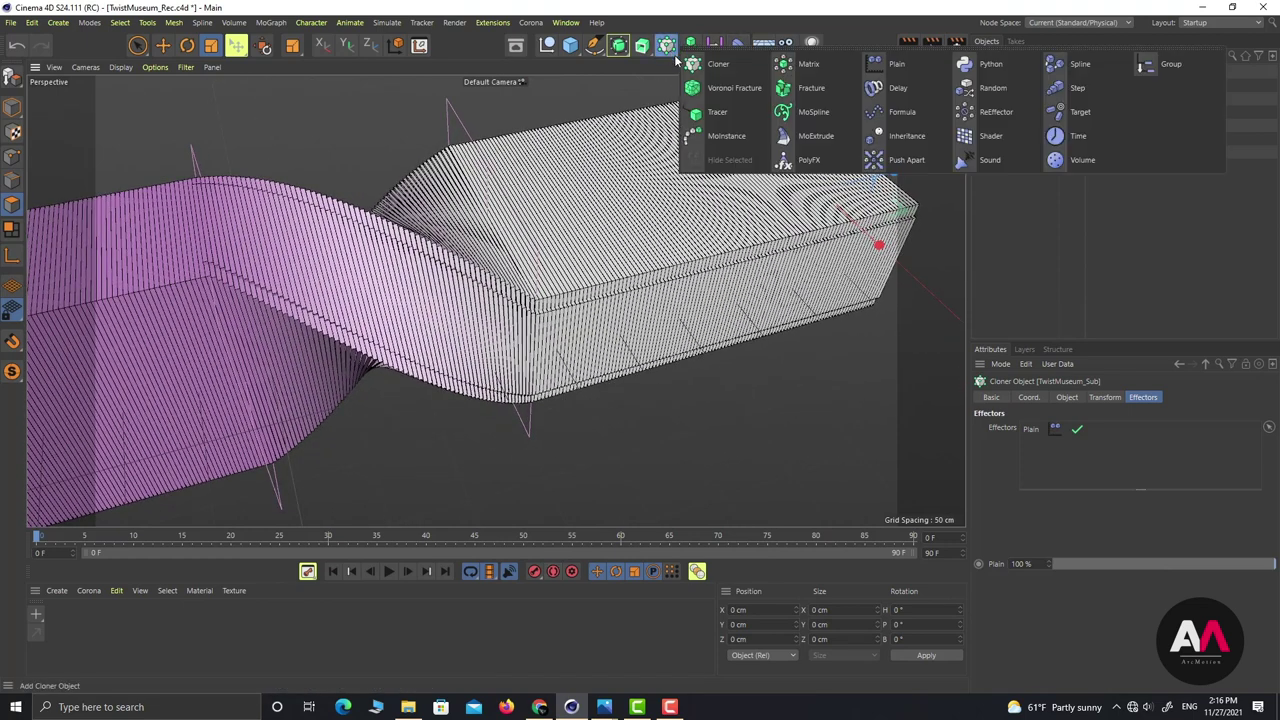
pyautogui.click(1072, 88)
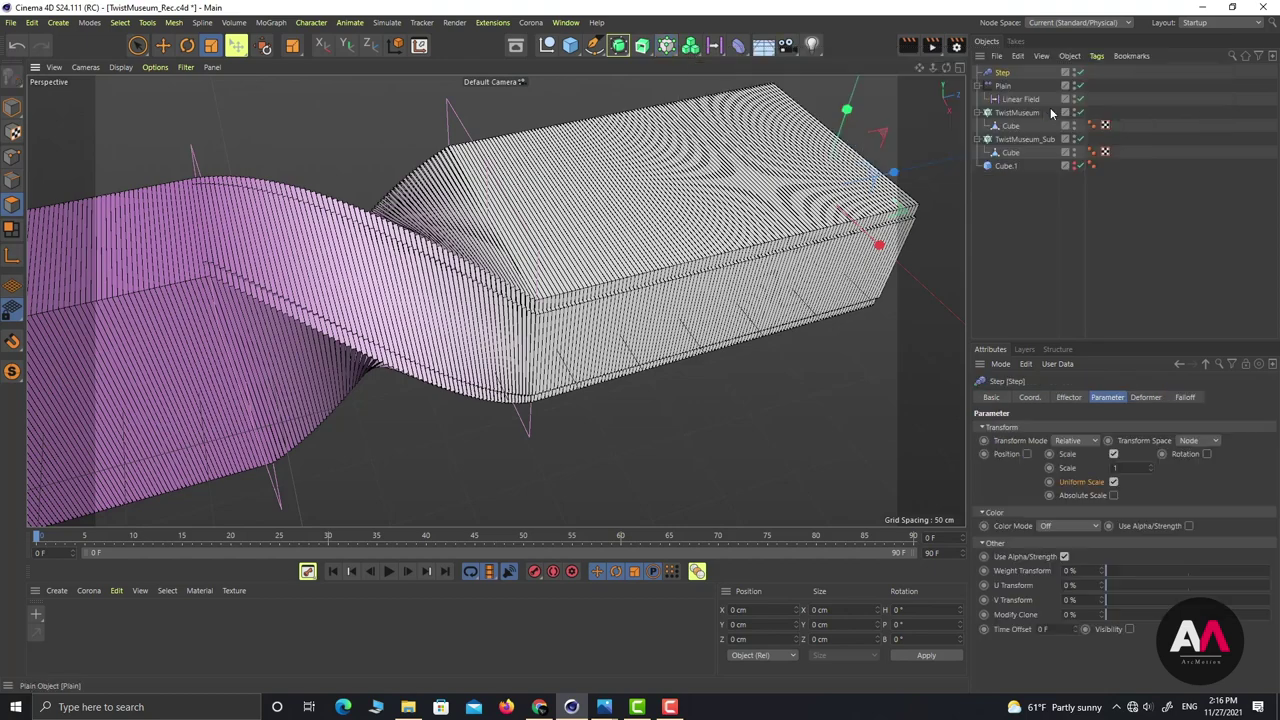
pyautogui.scroll(-5, 414, 300)
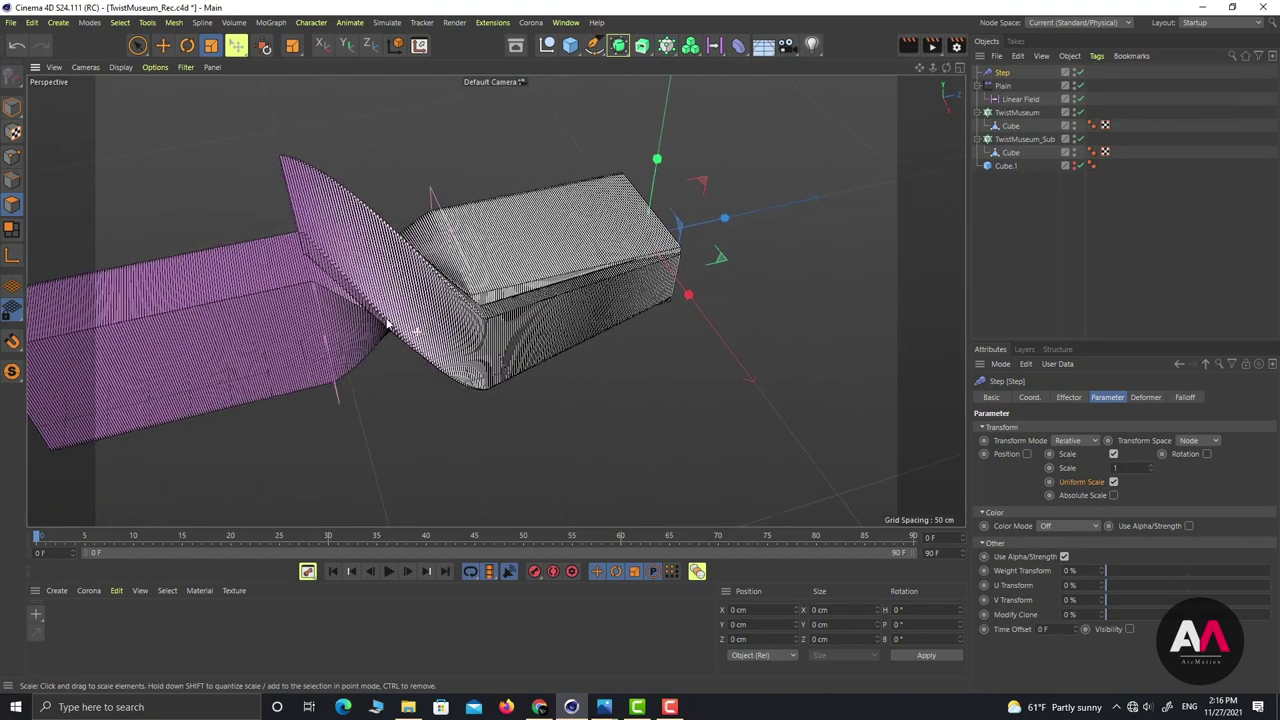
pyautogui.keyDown('alt'); pyautogui.moveTo(388, 325); pyautogui.dragTo(430, 349); pyautogui.keyUp('alt')
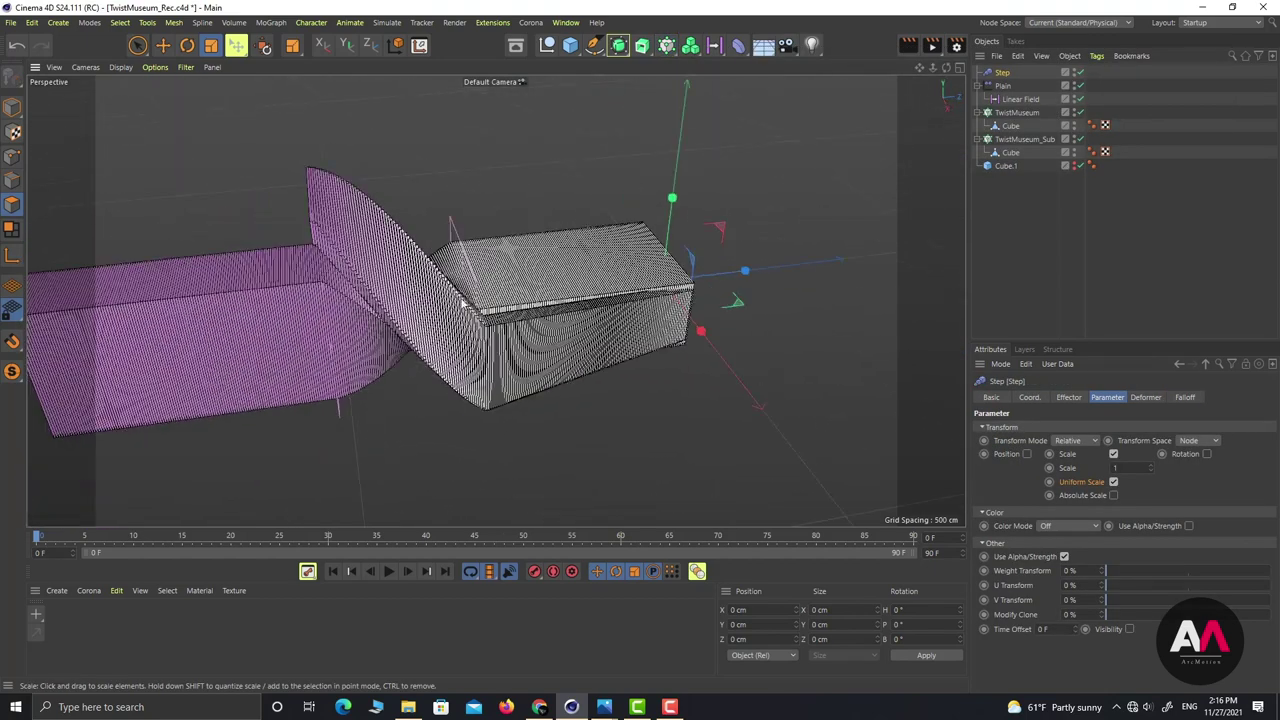
pyautogui.scroll(2, 465, 304)
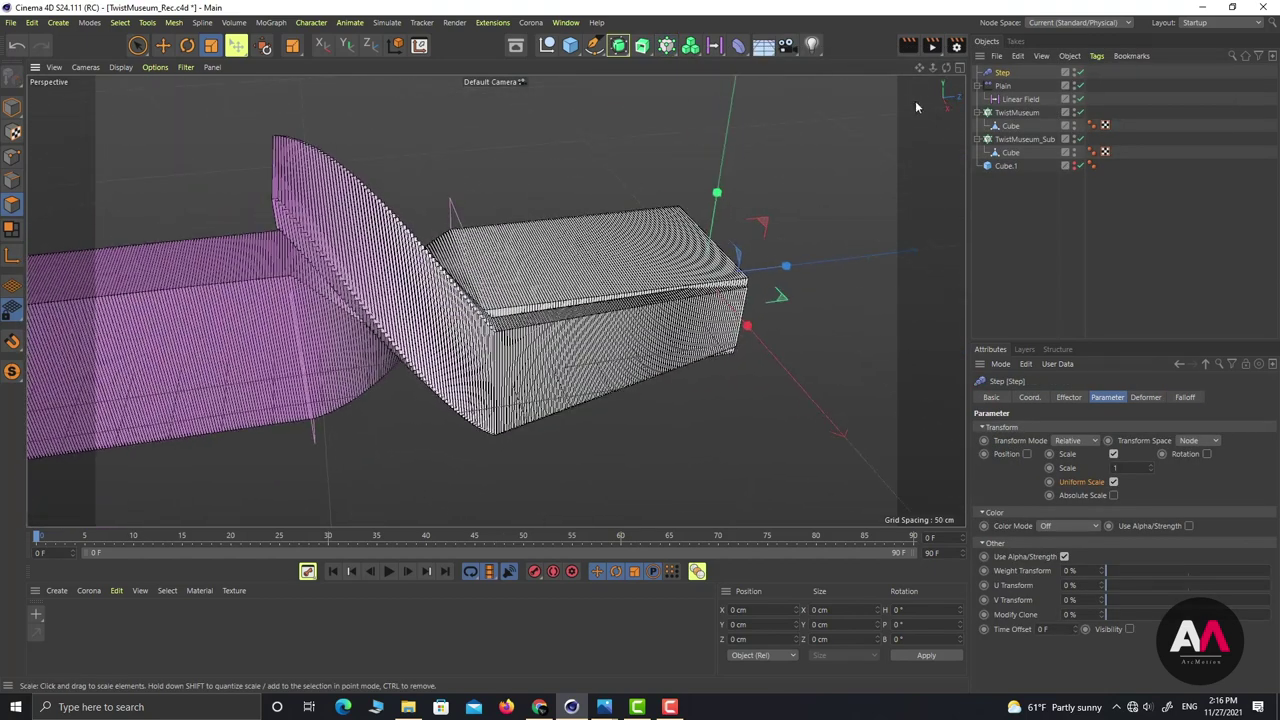
# Step: Turn off Uniform Scale on the Step effector and add the existing Linear Field to its falloff
pyautogui.click(1113, 483)
pyautogui.keyDown('alt'); pyautogui.moveTo(451, 458); pyautogui.dragTo(230, 260); pyautogui.keyUp('alt')
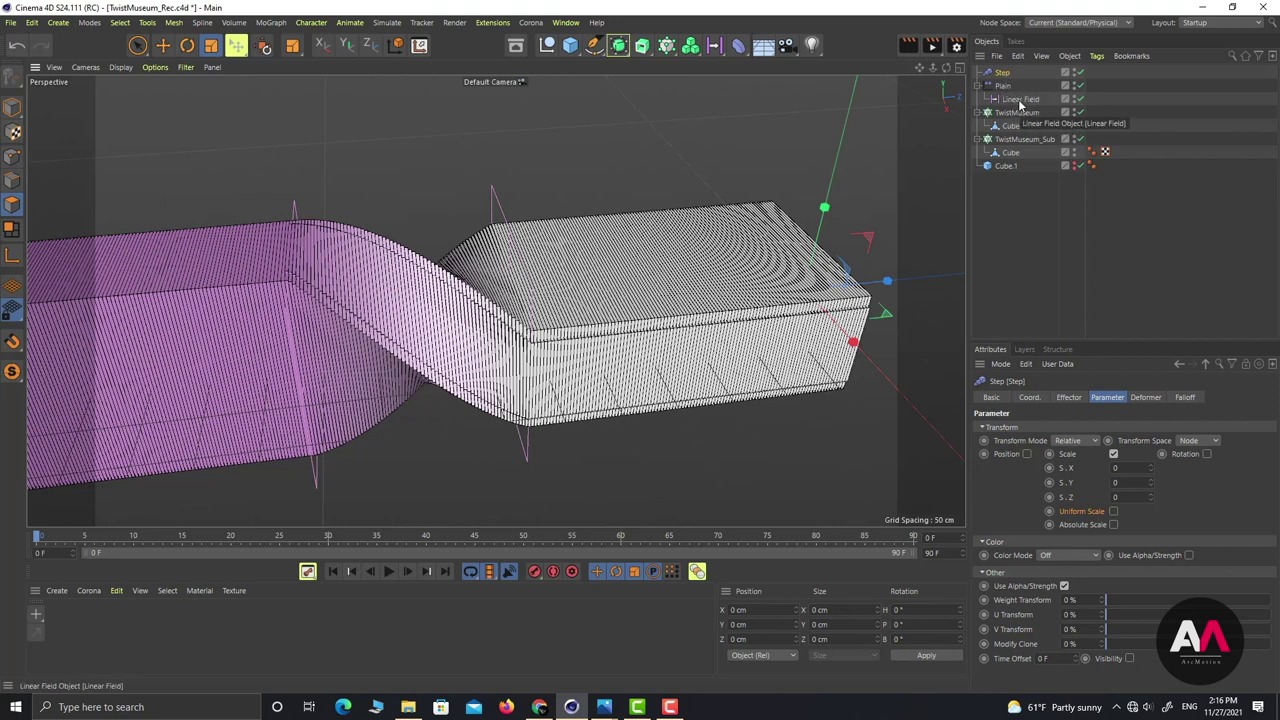
pyautogui.click(1186, 398)
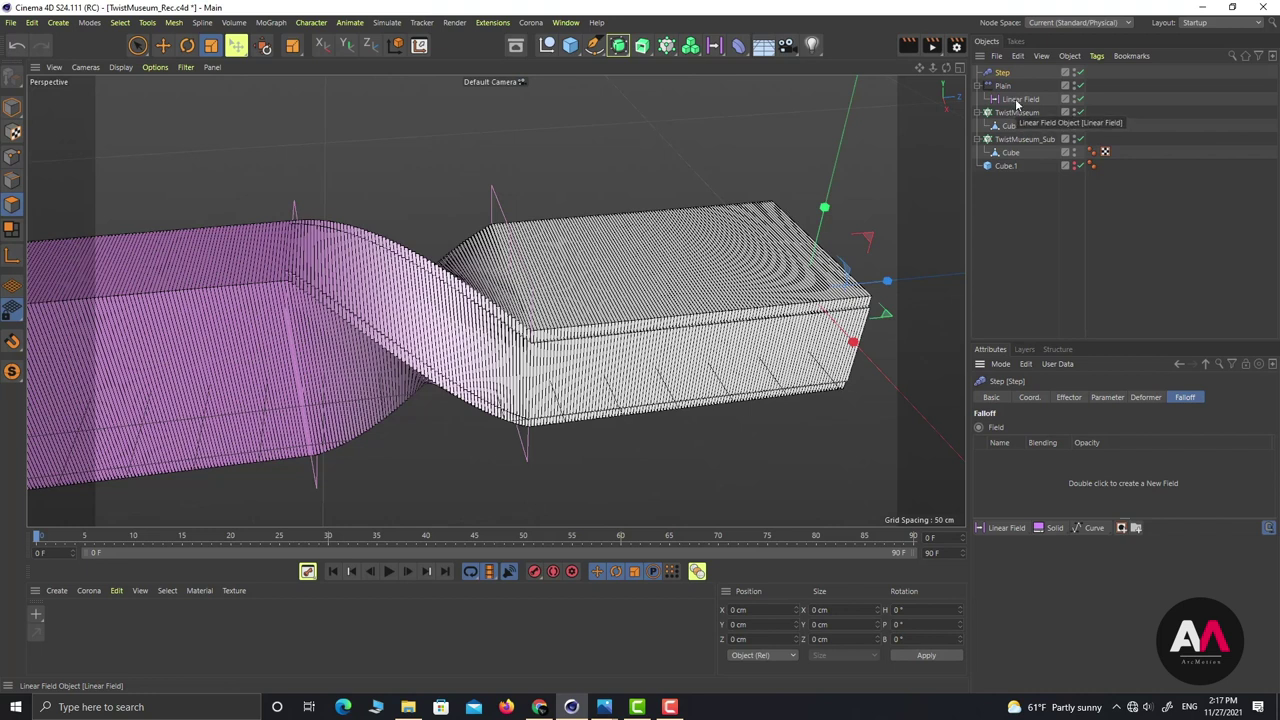
pyautogui.moveTo(1017, 103); pyautogui.dragTo(996, 473)
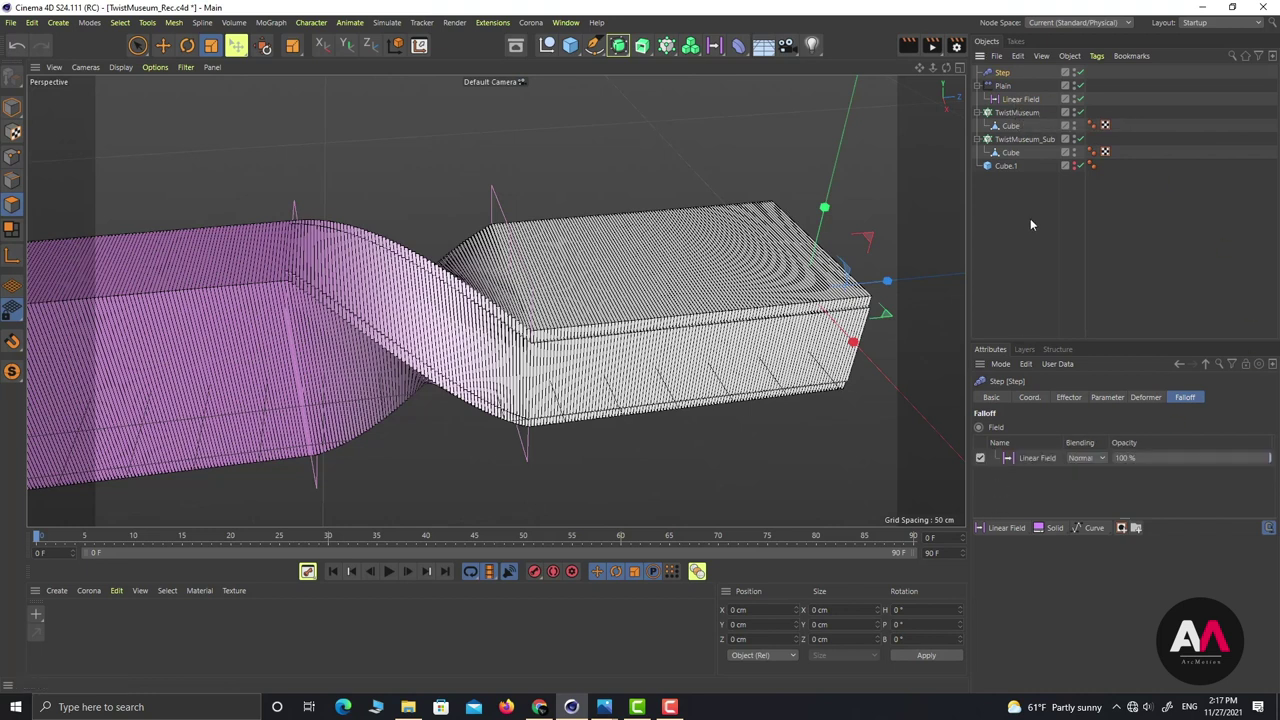
# Step: Set the Step effector's Y scale to -0.8 so the side strip narrows through the twist
pyautogui.click(1117, 398)
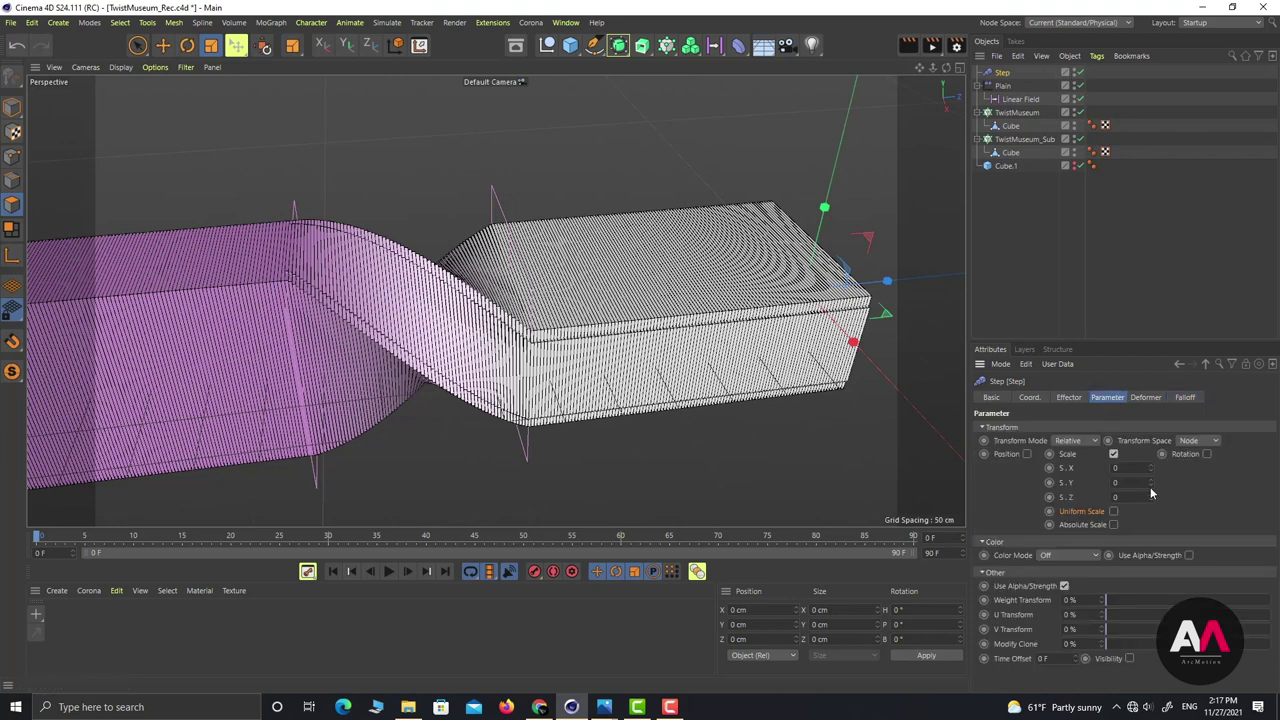
pyautogui.moveTo(1151, 487); pyautogui.dragTo(1151, 529)
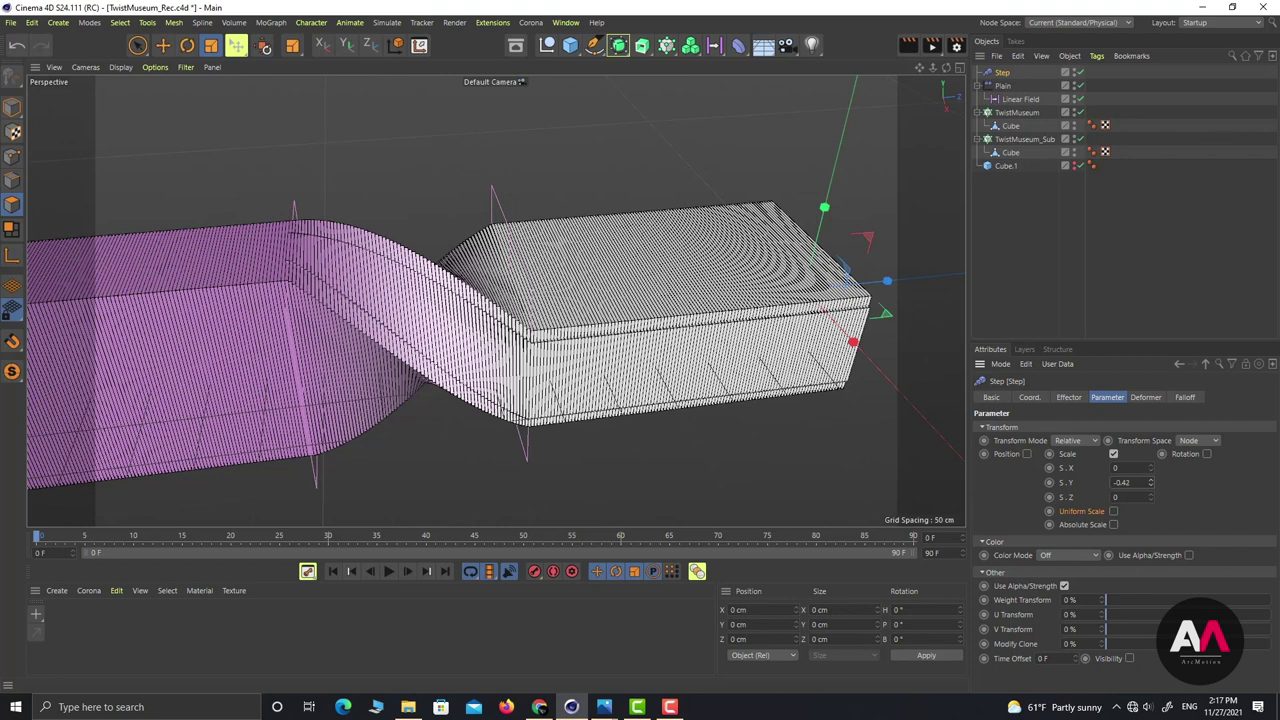
pyautogui.click(1143, 481)
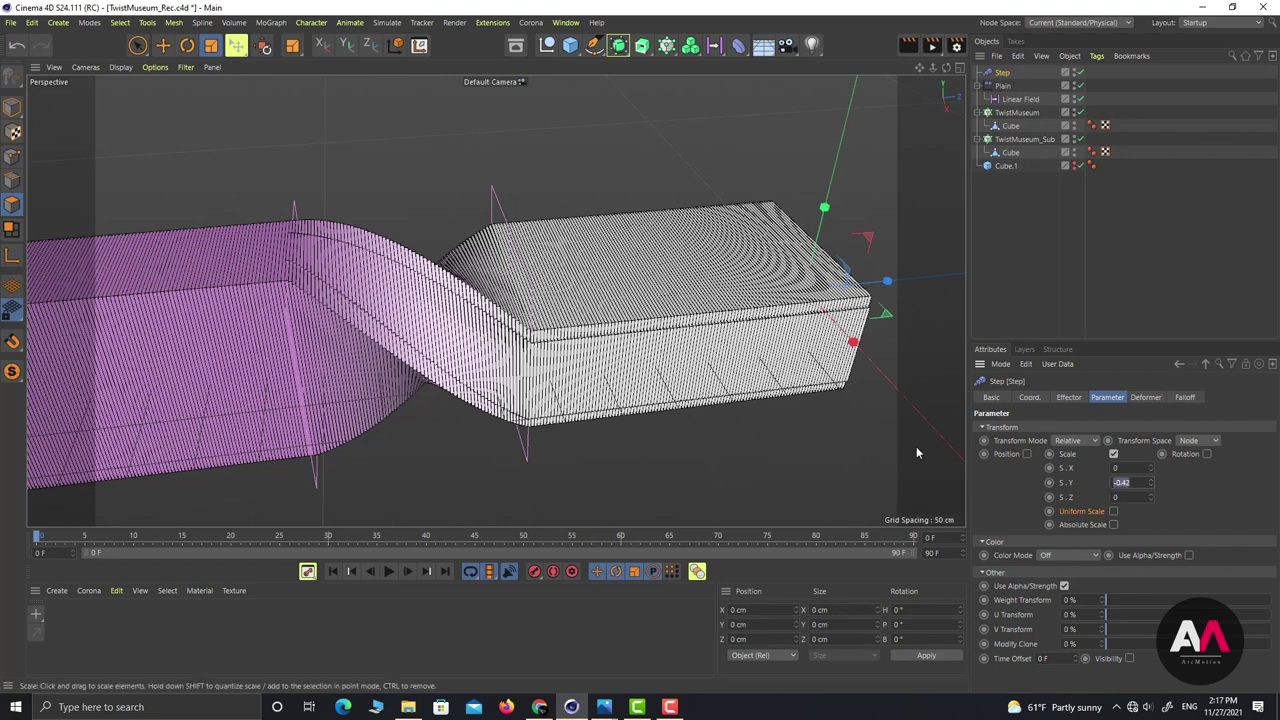
pyautogui.write('-')
pyautogui.write('0.8')
pyautogui.press('Return')
pyautogui.scroll(3, 330, 270)
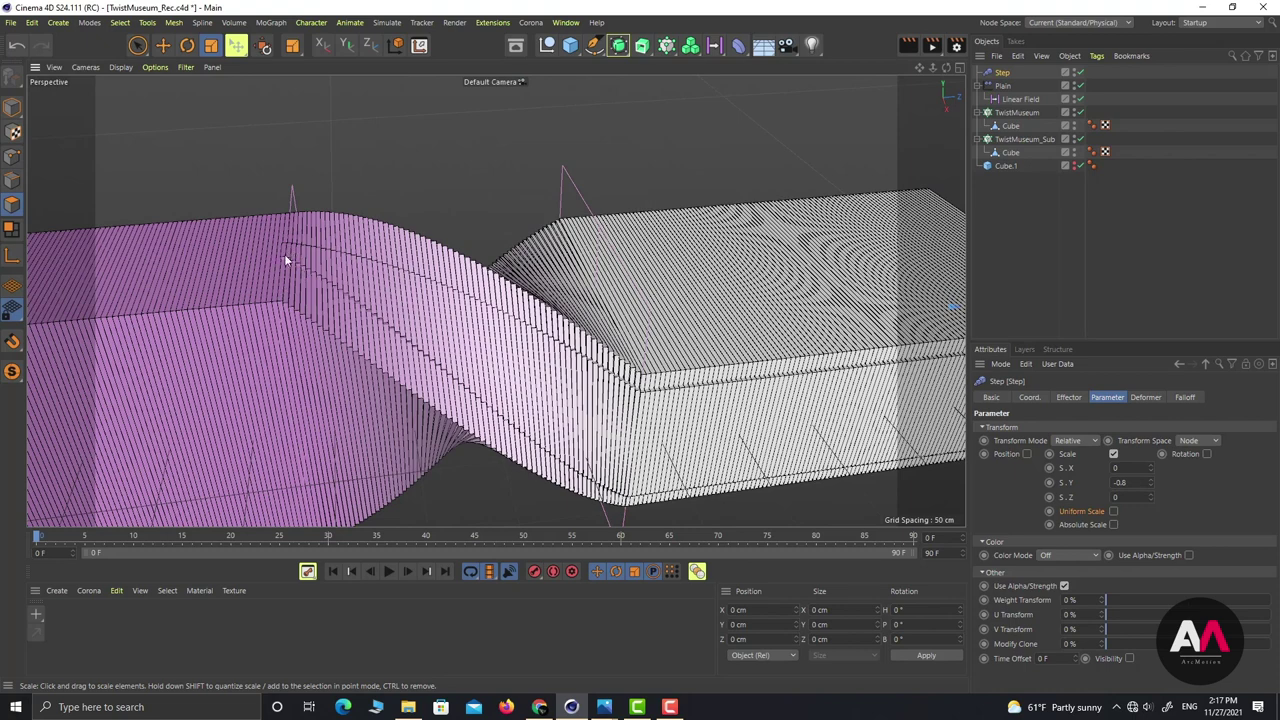
# Step: Enable Position on the Step effector and raise its Y offset to 33 cm
pyautogui.click(1026, 454)
pyautogui.click(1026, 454)
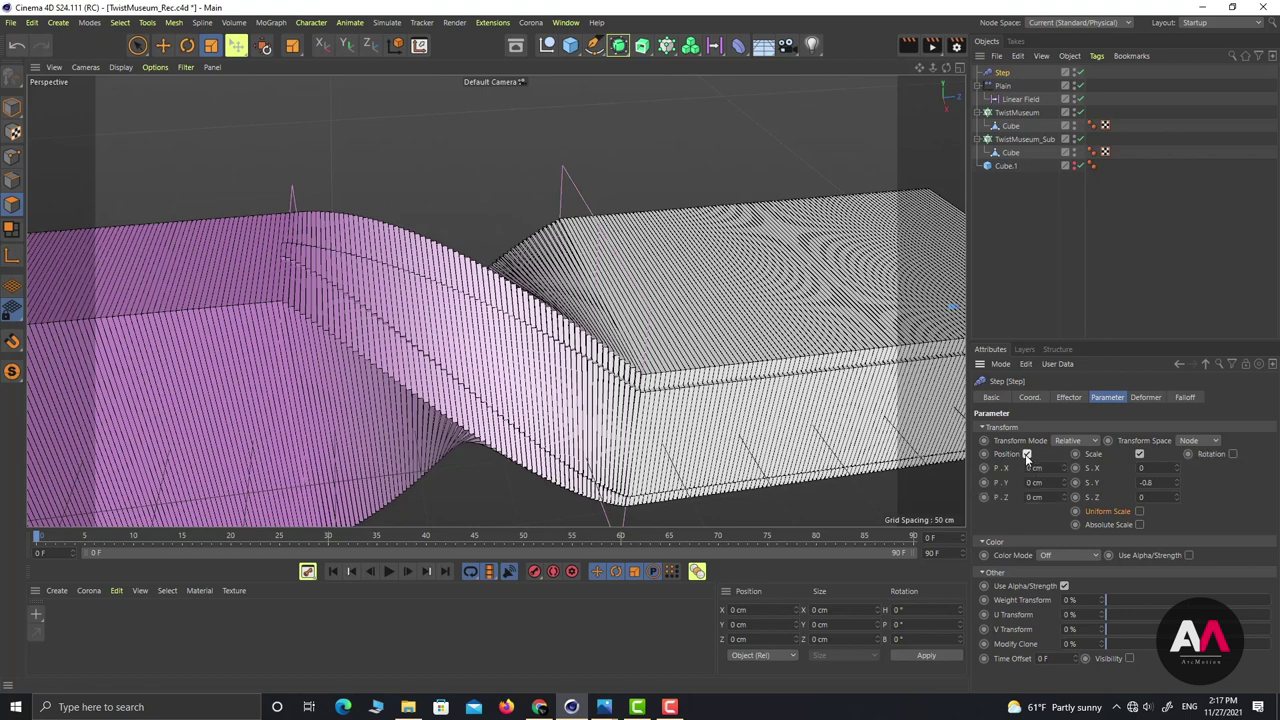
pyautogui.moveTo(1066, 484); pyautogui.dragTo(1066, 456)
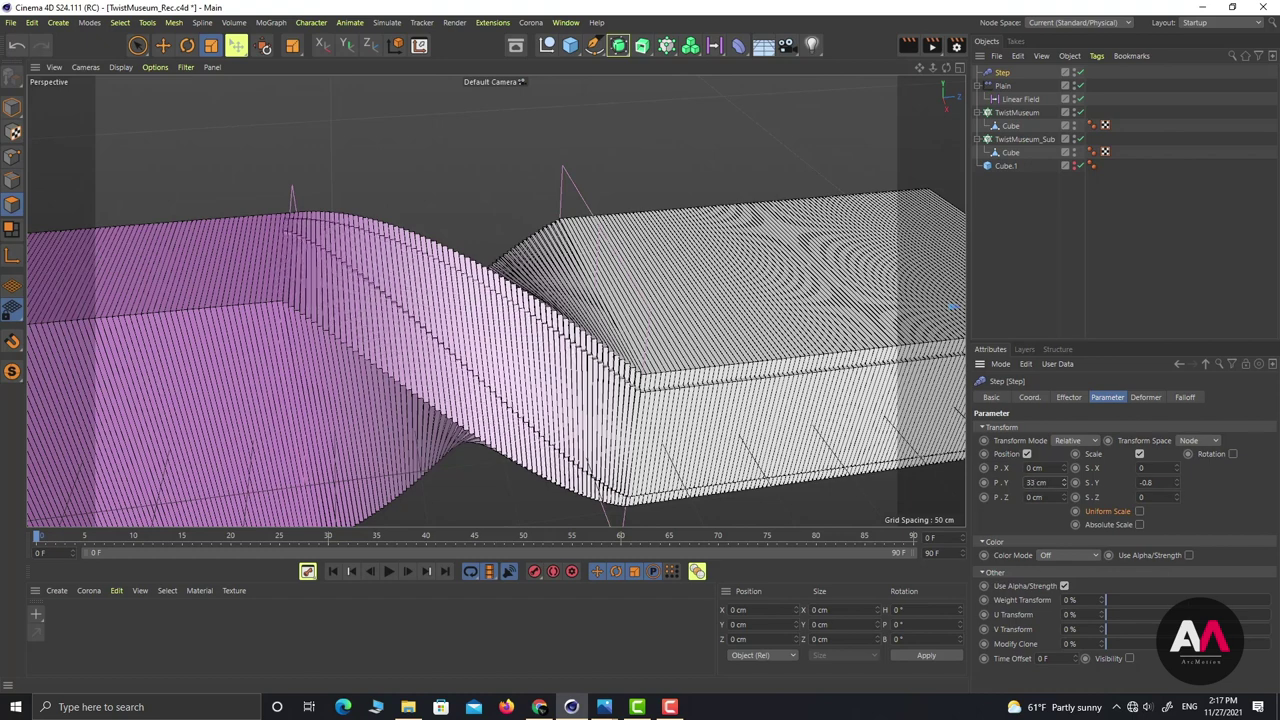
# Step: Move the Linear Field slightly along its Z axis towards the purple end of the building
pyautogui.click(1022, 99)
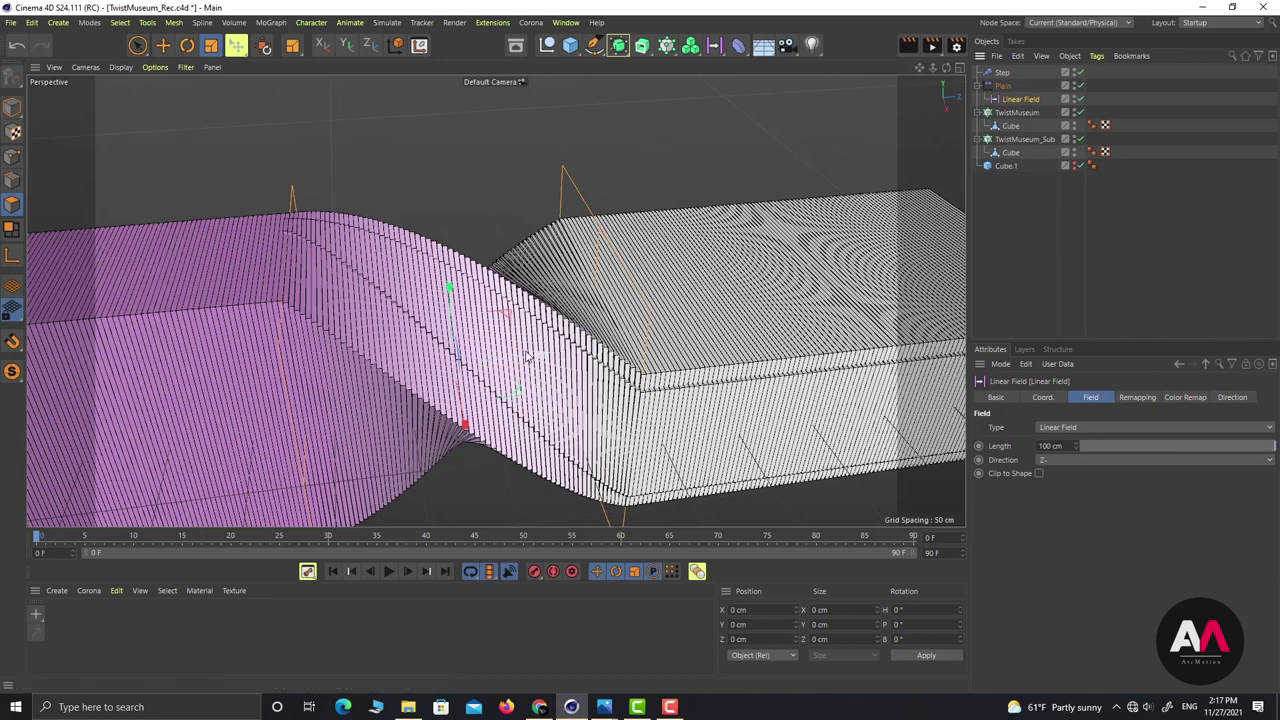
pyautogui.press('e')
pyautogui.moveTo(528, 356)
pyautogui.mouseDown()
pyautogui.moveTo(600, 350)
pyautogui.moveTo(447, 376)
pyautogui.moveTo(760, 320)
pyautogui.moveTo(497, 378)
pyautogui.moveTo(560, 375)
pyautogui.moveTo(511, 378)
pyautogui.moveTo(528, 357)
pyautogui.moveTo(519, 379)
pyautogui.mouseUp()
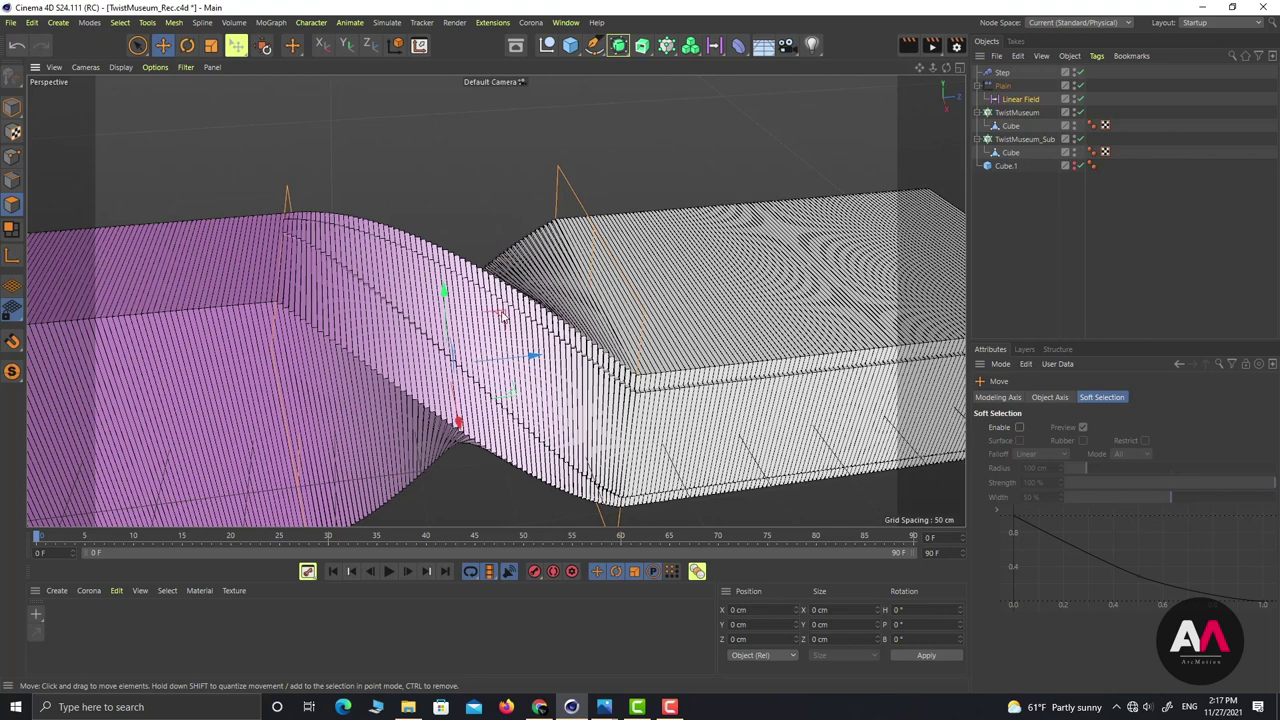
pyautogui.keyDown('alt'); pyautogui.moveTo(437, 333); pyautogui.dragTo(409, 315); pyautogui.keyUp('alt')
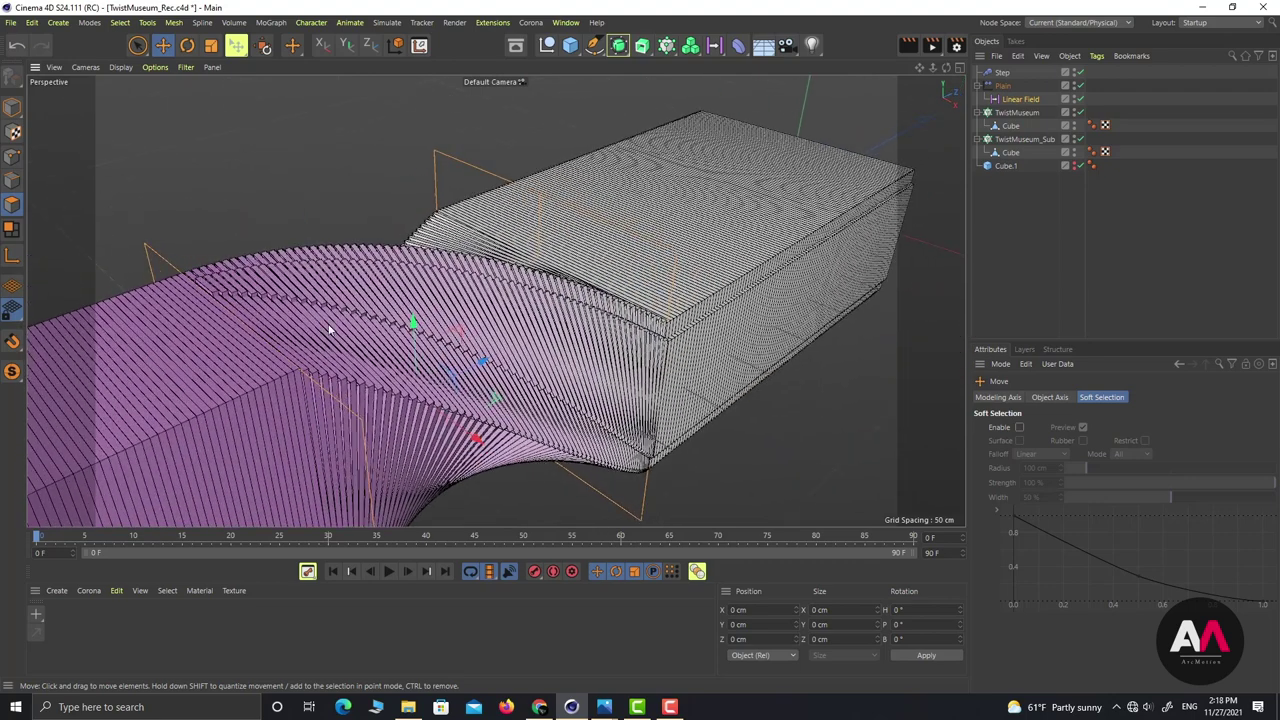
# Step: Lower the Step effector's Y position offset to 32 cm
pyautogui.click(1001, 73)
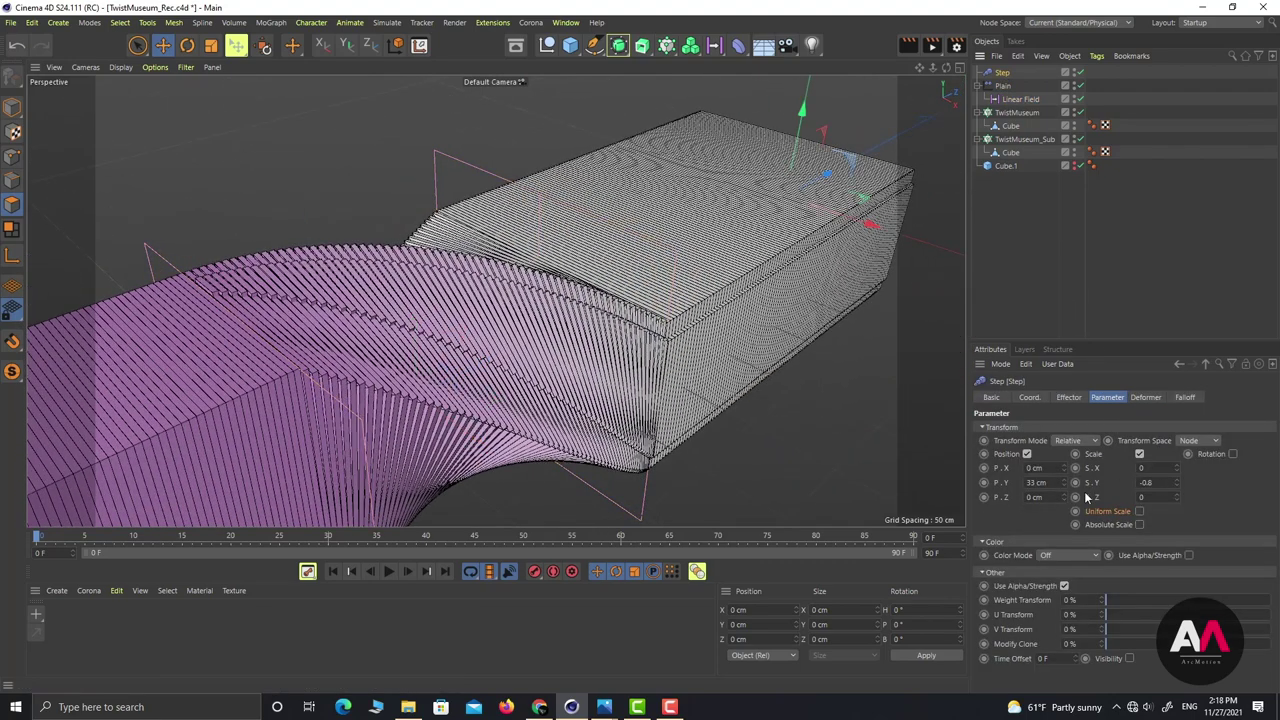
pyautogui.keyDown('alt'); pyautogui.moveTo(372, 288); pyautogui.dragTo(302, 284); pyautogui.keyUp('alt')
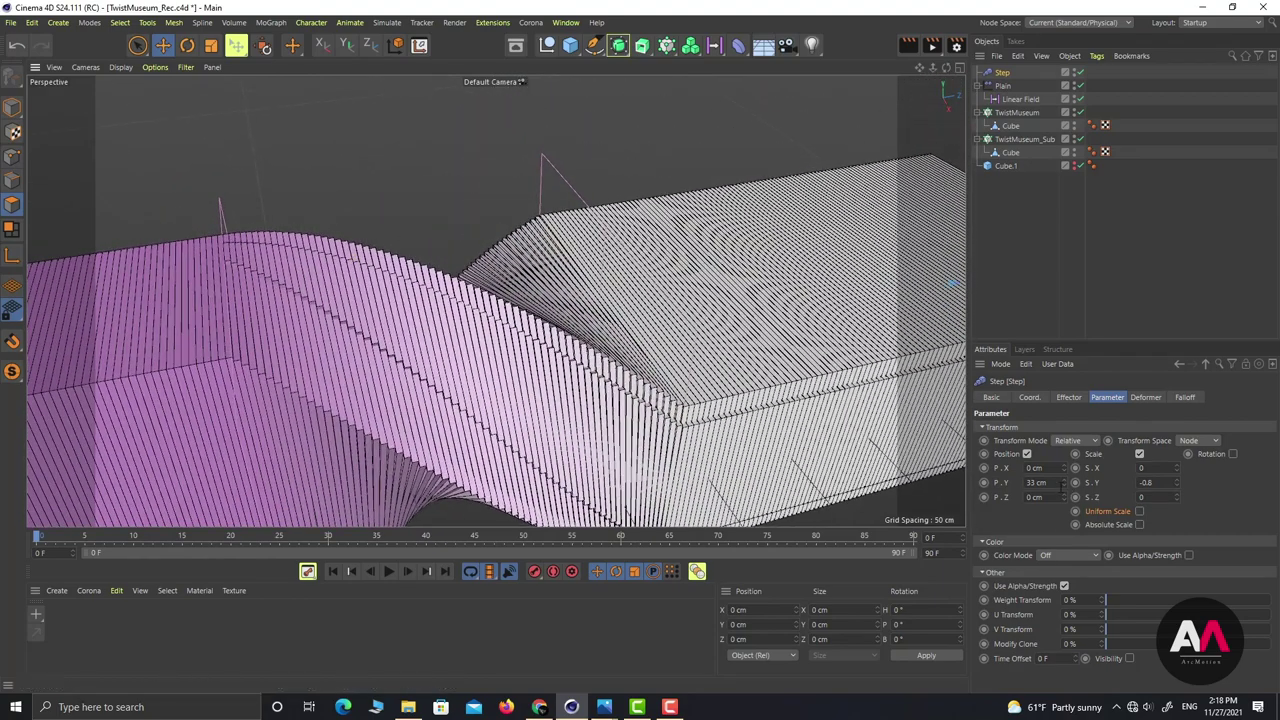
pyautogui.moveTo(1065, 483); pyautogui.dragTo(1065, 489)
pyautogui.keyDown('alt'); pyautogui.moveTo(509, 277); pyautogui.dragTo(481, 255); pyautogui.keyUp('alt')
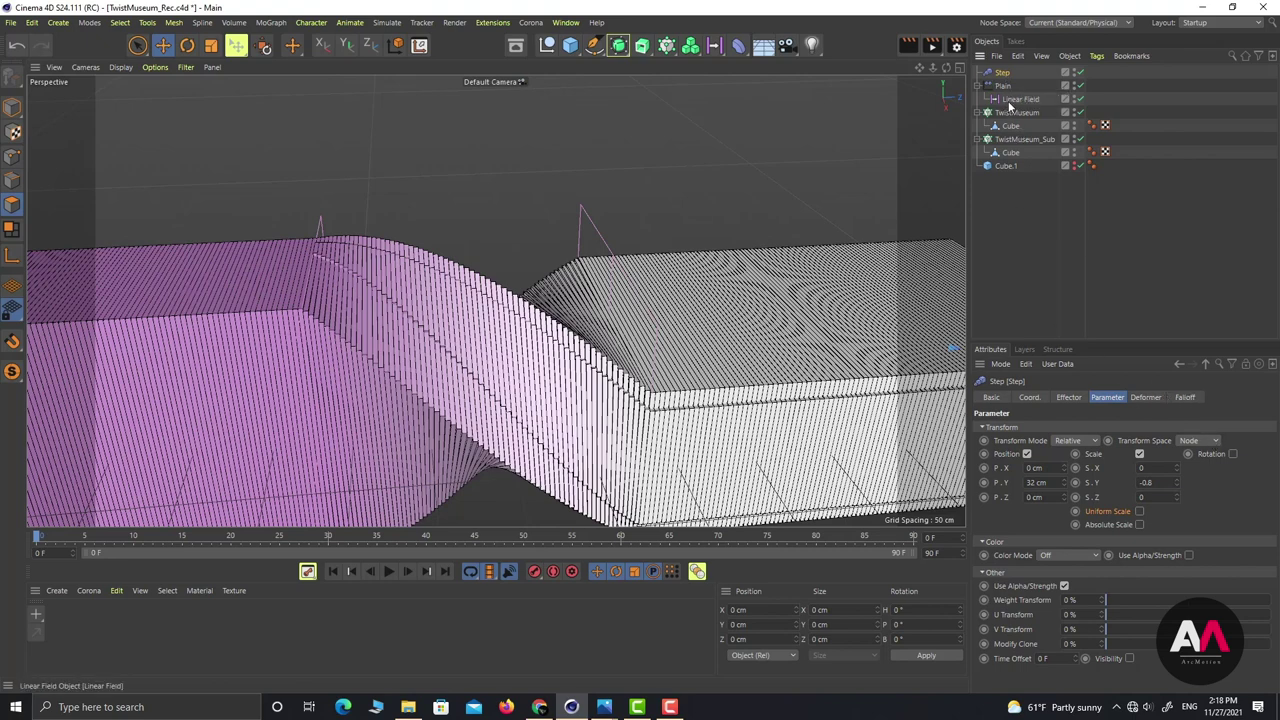
# Step: Set the Linear Field's remapping contour mode to Curve to smooth the start and end of the twist
pyautogui.click(1020, 99)
pyautogui.click(1140, 397)
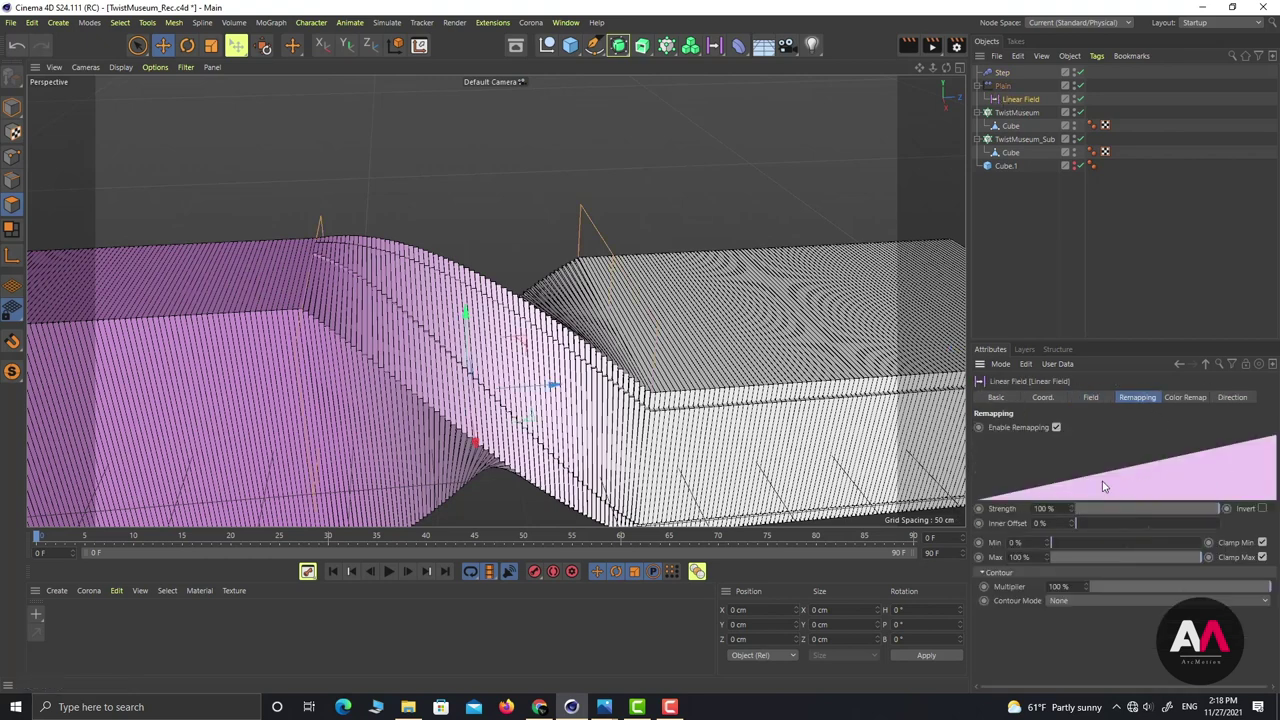
pyautogui.click(1061, 598)
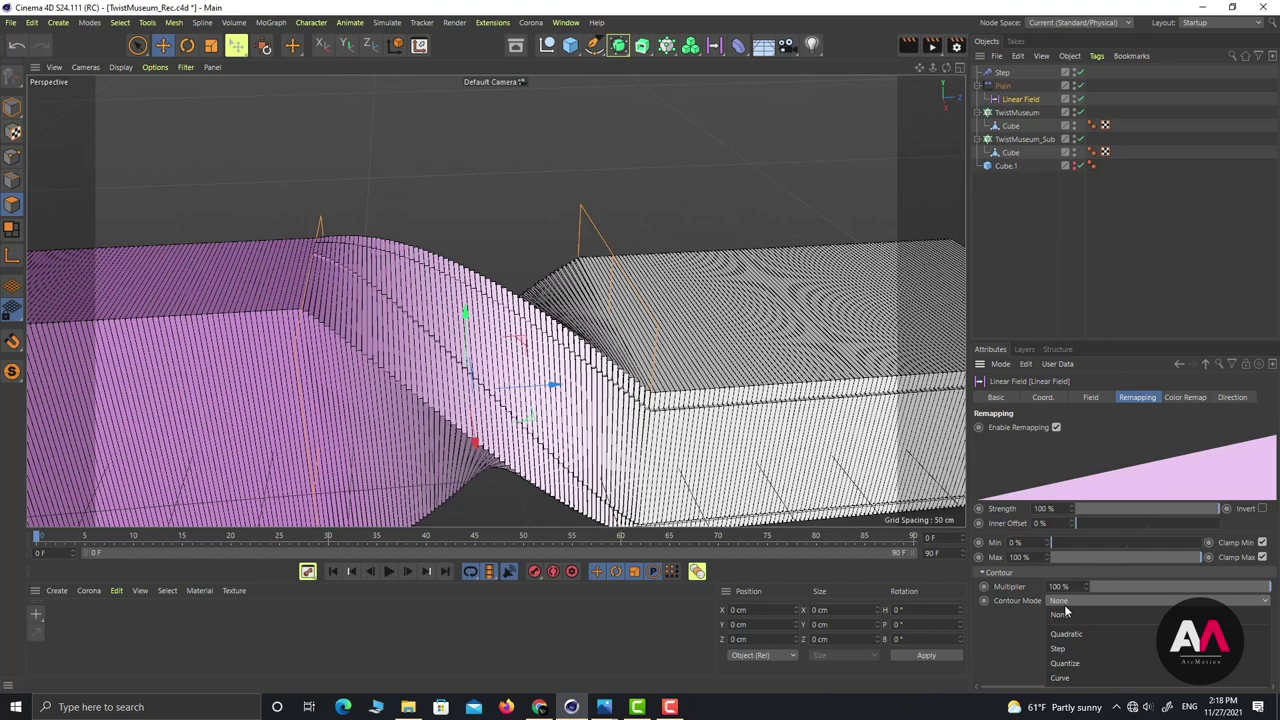
pyautogui.click(1075, 688)
pyautogui.scroll(-2, 420, 240)
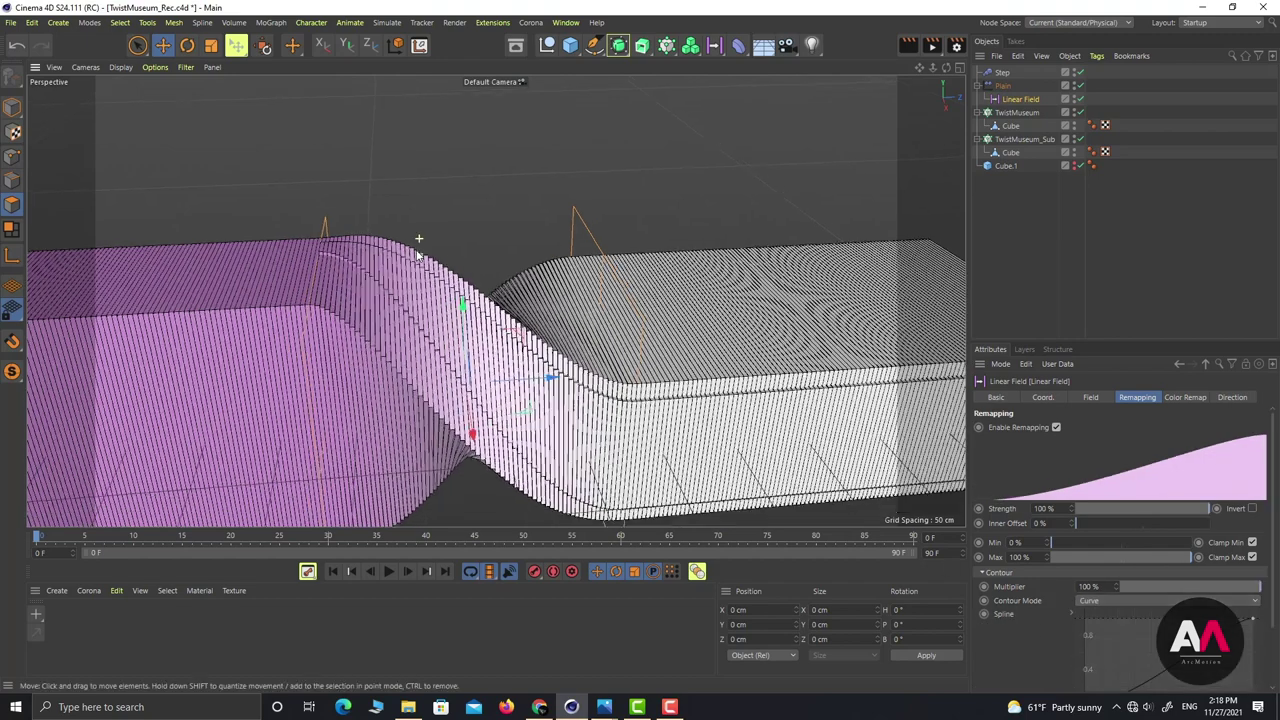
pyautogui.scroll(4, 608, 360)
pyautogui.scroll(-5, 608, 372)
pyautogui.keyDown('alt'); pyautogui.moveTo(568, 328); pyautogui.dragTo(595, 335); pyautogui.keyUp('alt')
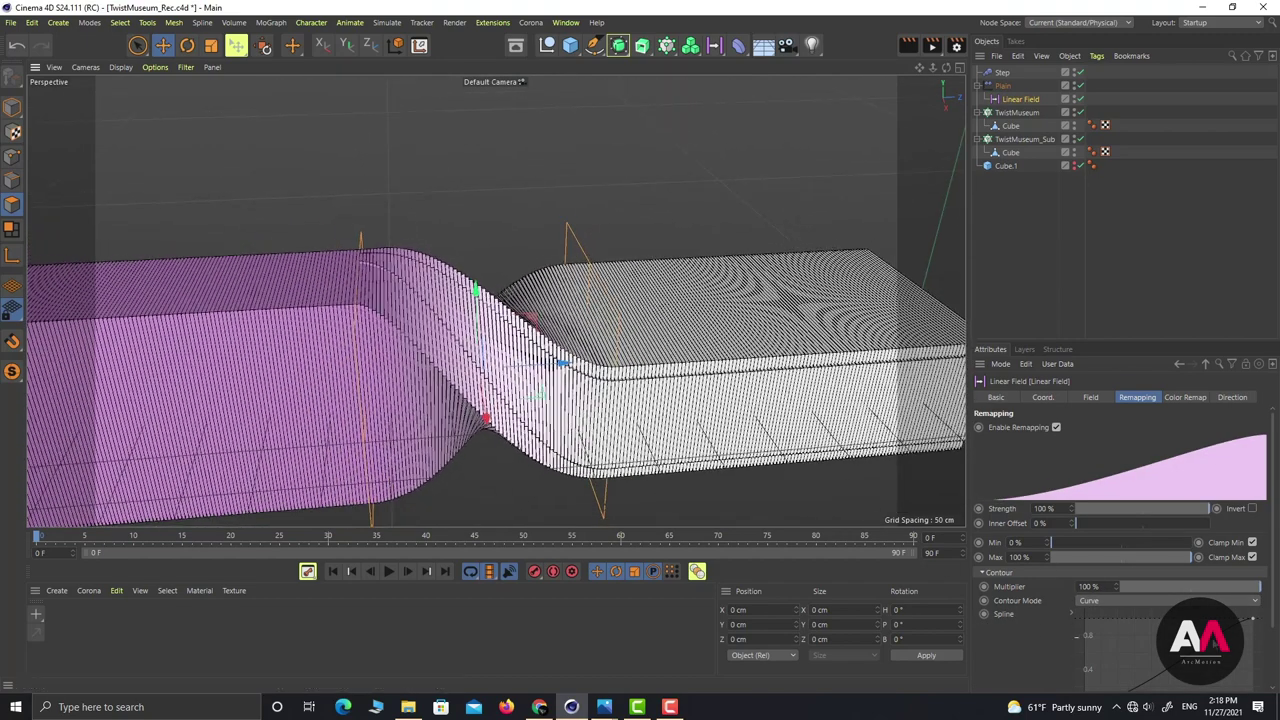
# Step: Try lengthening the end tangent of the Linear Field's contour spline
pyautogui.click(1254, 617)
pyautogui.scroll(-1, 1276, 590)
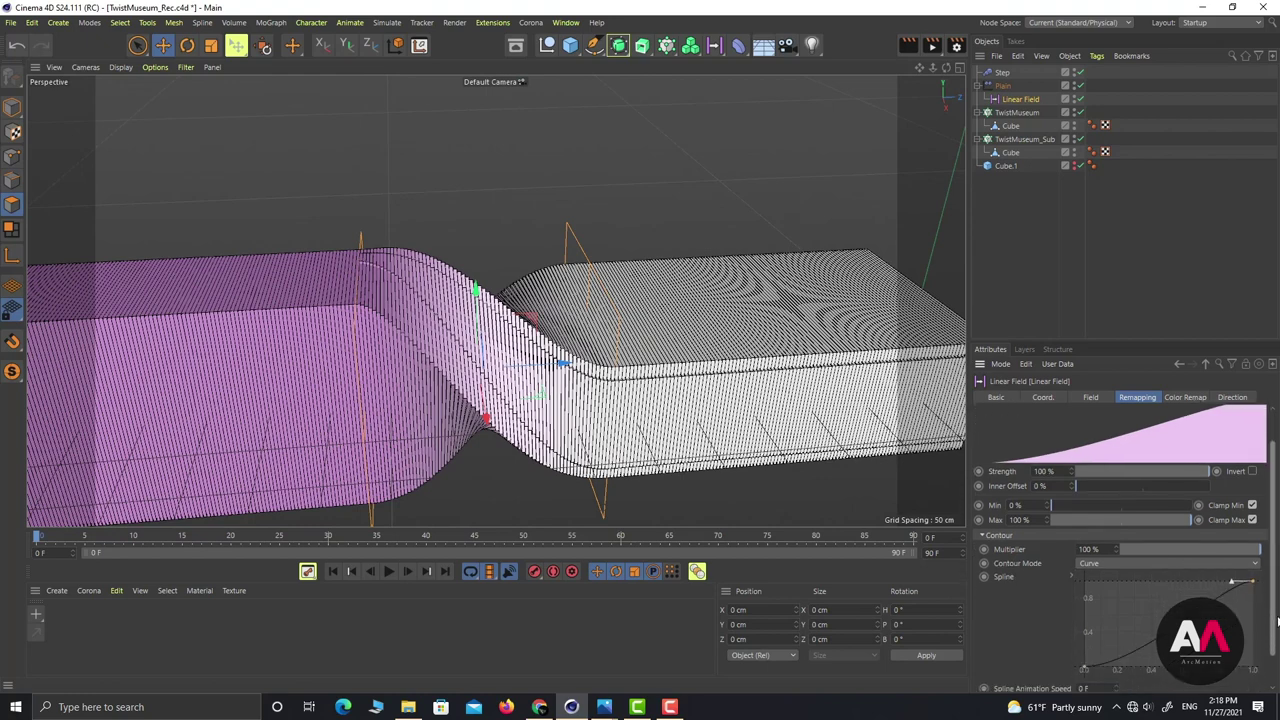
pyautogui.moveTo(1234, 588); pyautogui.dragTo(1206, 584)
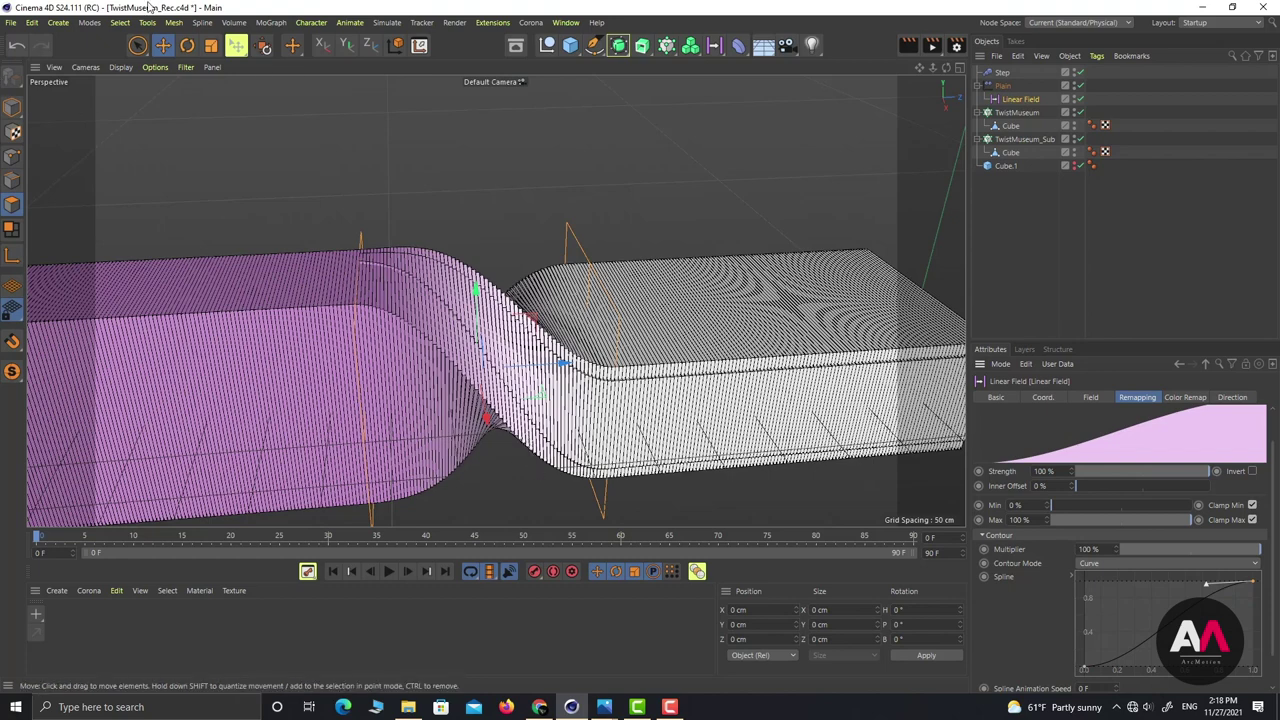
pyautogui.hotkey('ctrl', 'z')
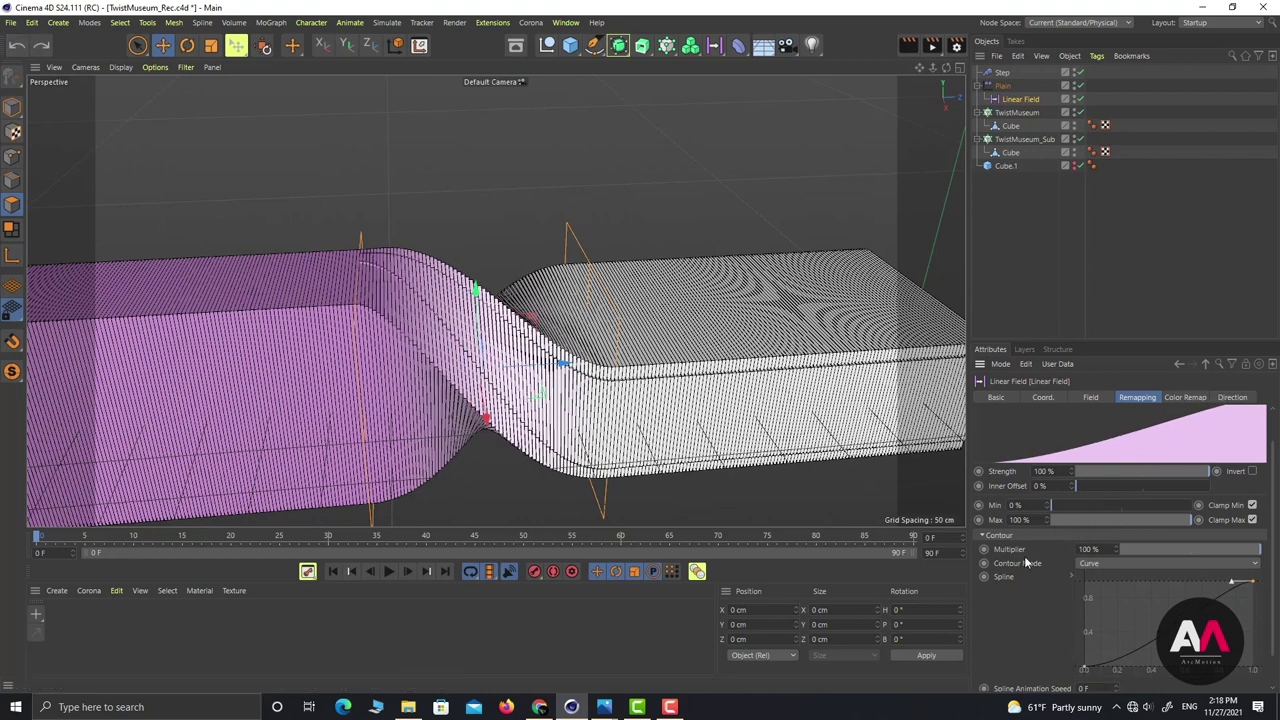
# Step: Set the Linear Field's contour mode to None and duplicate the field under the Step effector
pyautogui.click(1090, 565)
pyautogui.click(1095, 590)
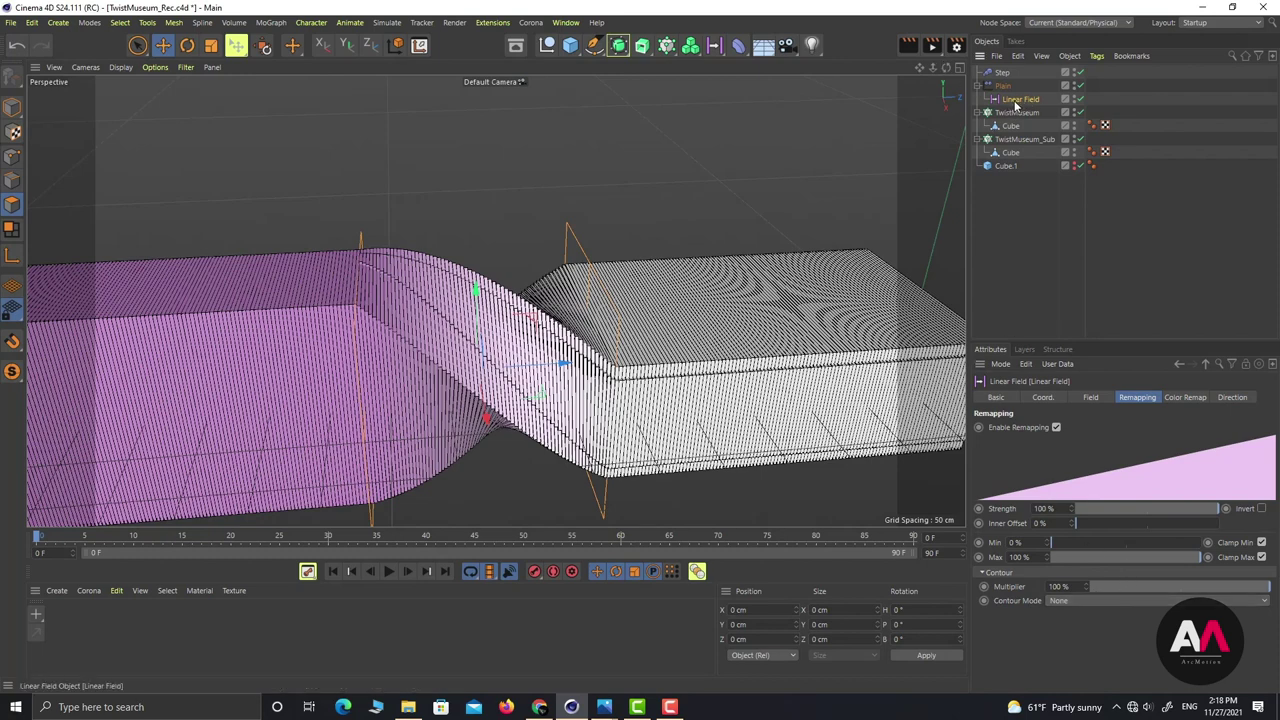
pyautogui.keyDown('ctrl'); pyautogui.moveTo(1015, 100); pyautogui.dragTo(1003, 73); pyautogui.keyUp('ctrl')
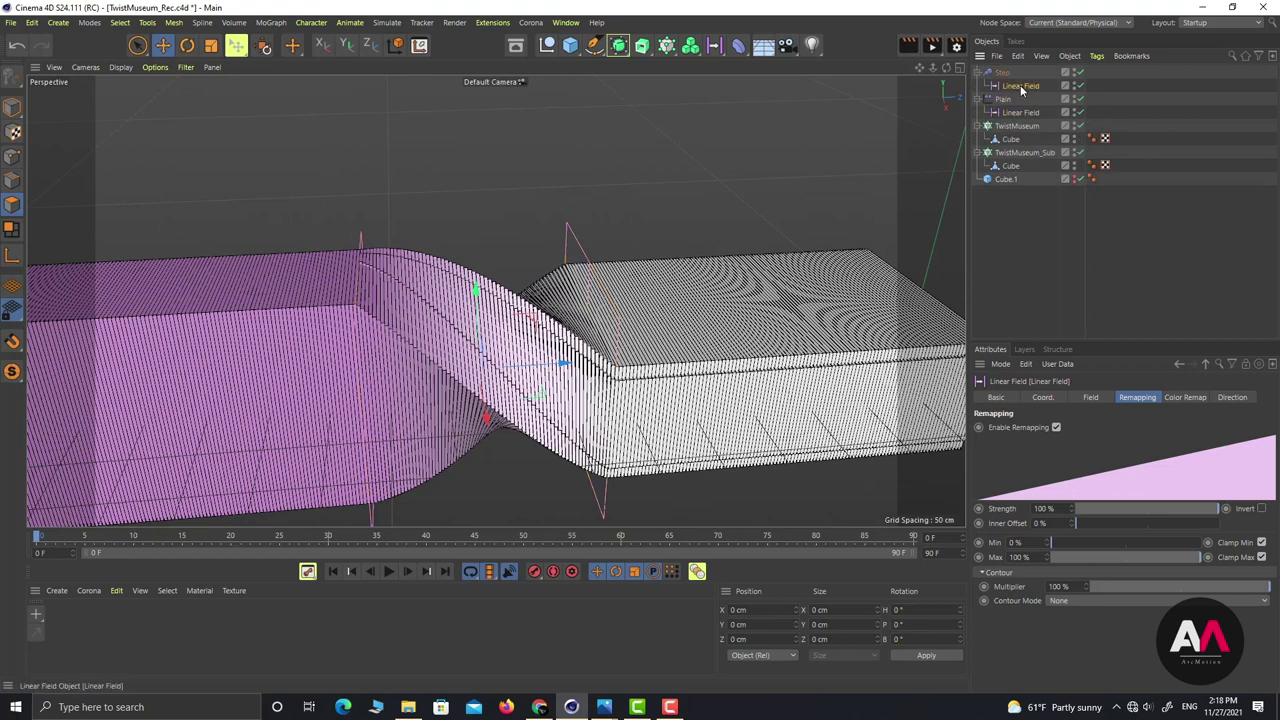
# Step: Rename the field copy under the Step effector to Linear Field_Curved
pyautogui.doubleClick(1033, 87)
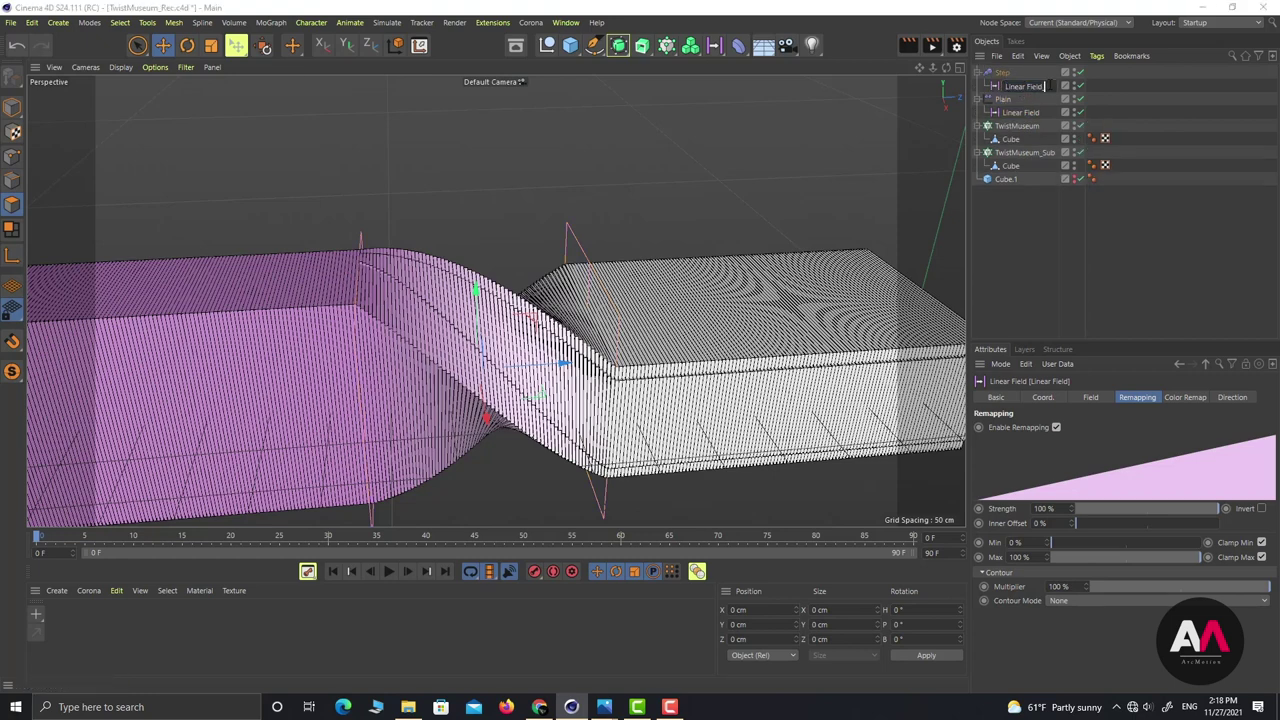
pyautogui.write('_Curved')
pyautogui.press('Return')
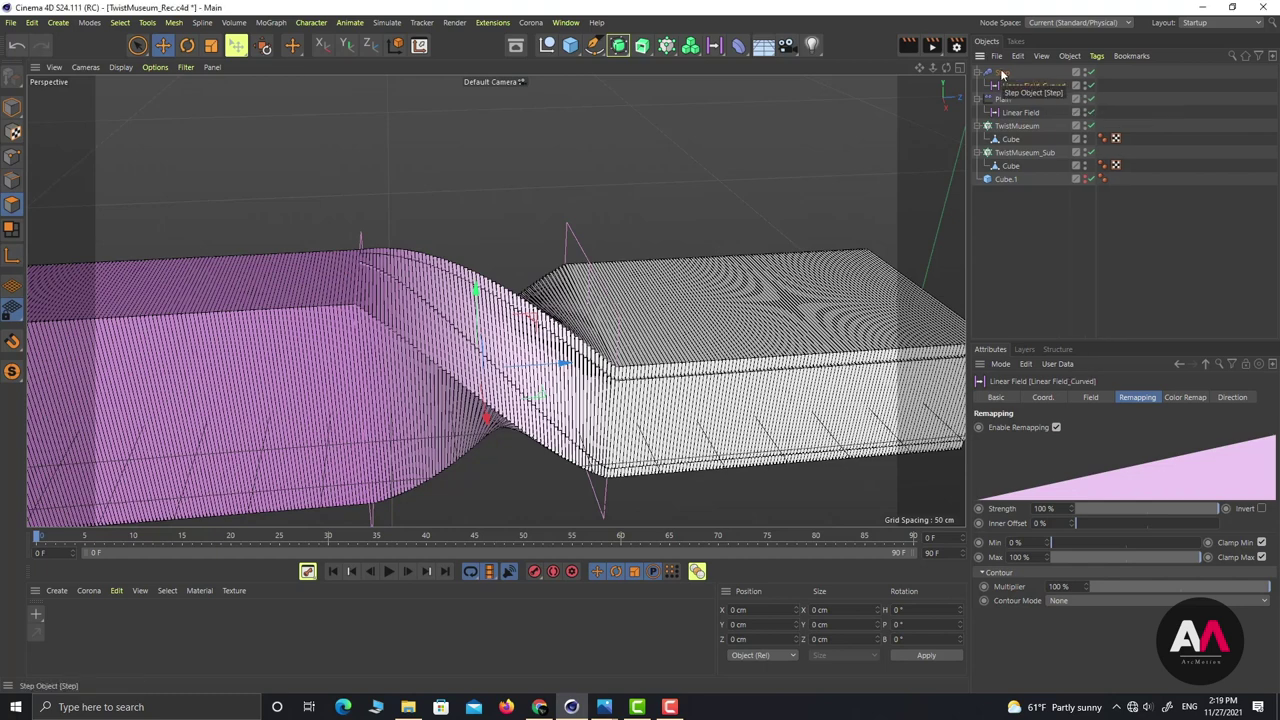
# Step: Replace the Linear Field in the Step effector's falloff with Linear Field_Curved
pyautogui.click(1002, 73)
pyautogui.click(1185, 397)
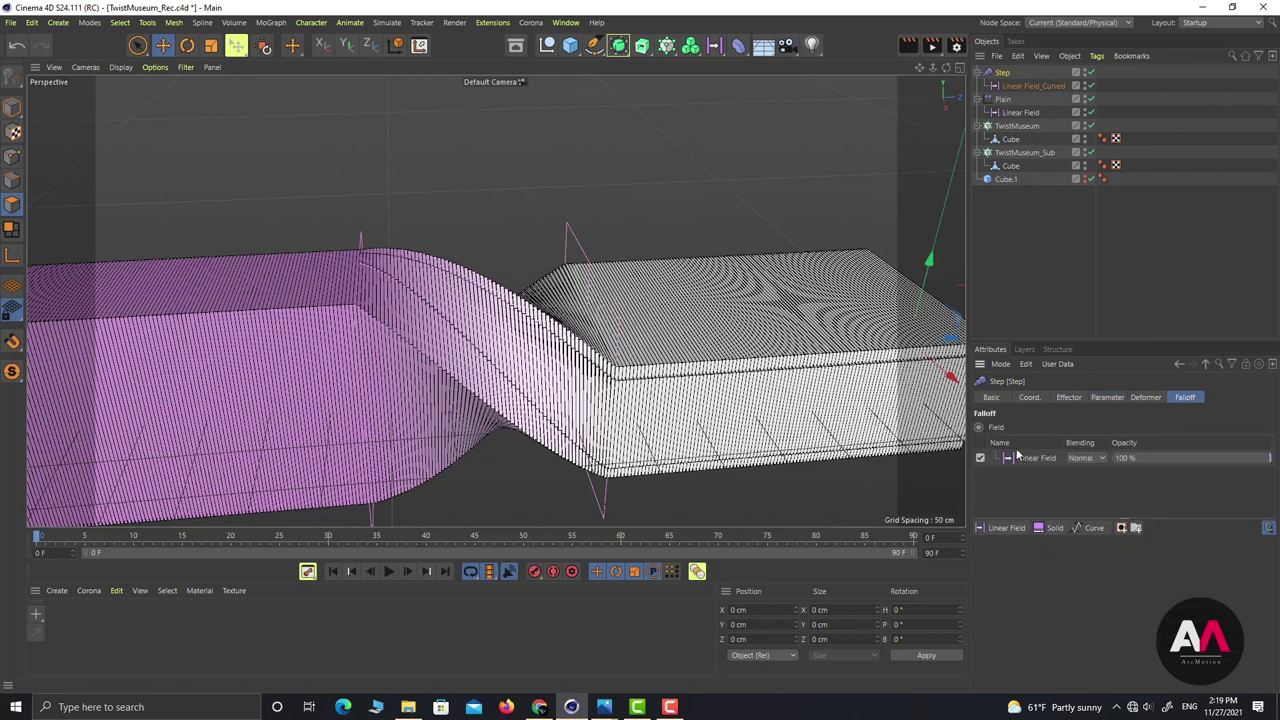
pyautogui.click(1025, 461)
pyautogui.press('Delete')
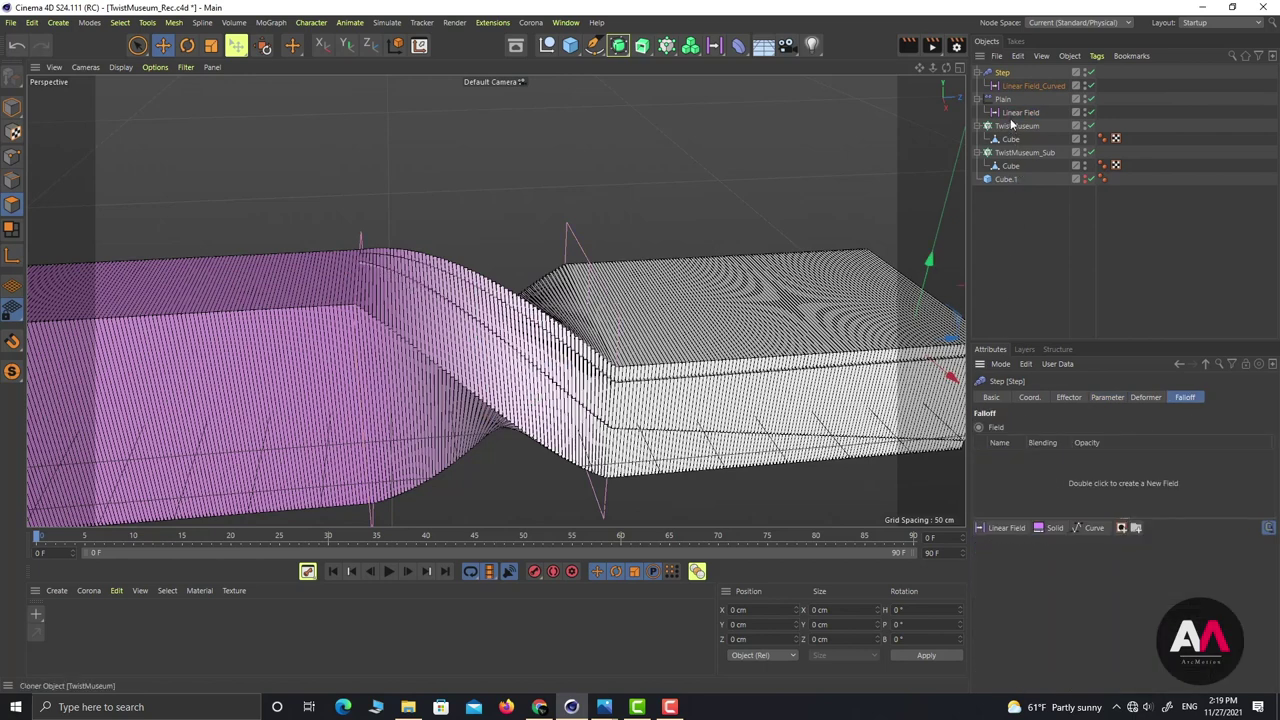
pyautogui.moveTo(1033, 86); pyautogui.dragTo(1013, 468)
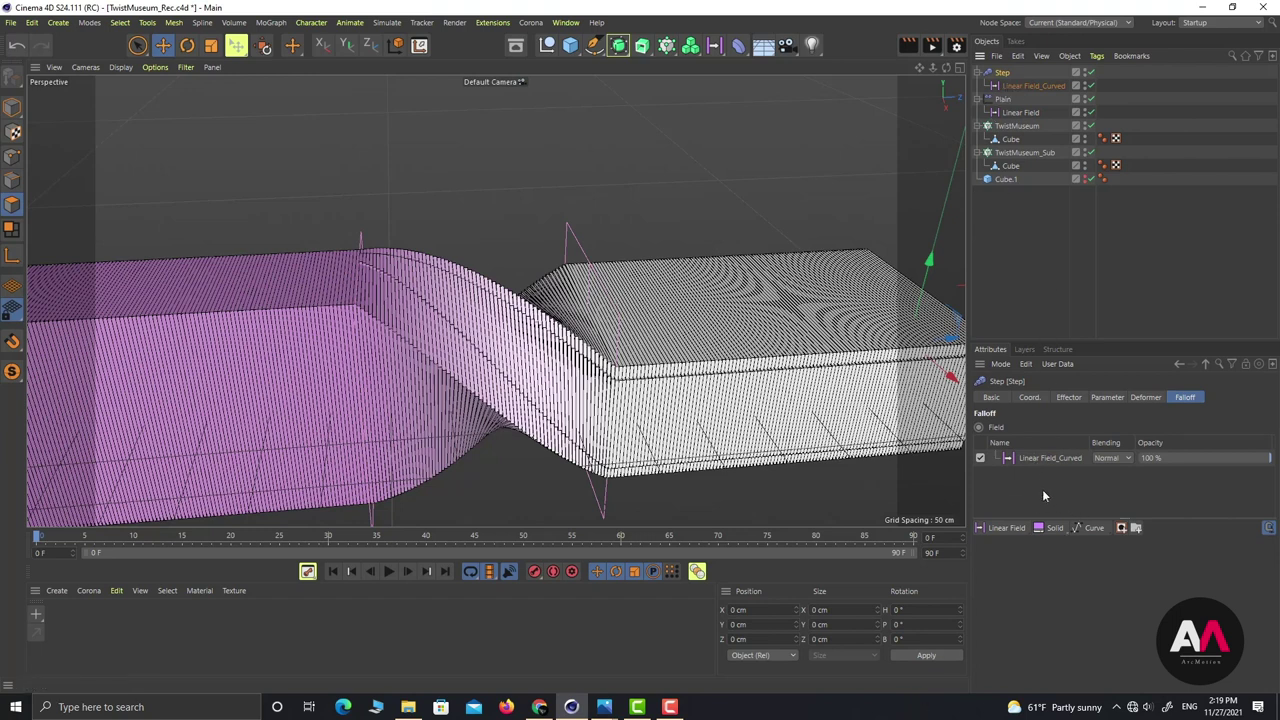
# Step: Set the remapping contour mode of Linear Field_Curved to Curve in the Step effector's falloff
pyautogui.click(1044, 457)
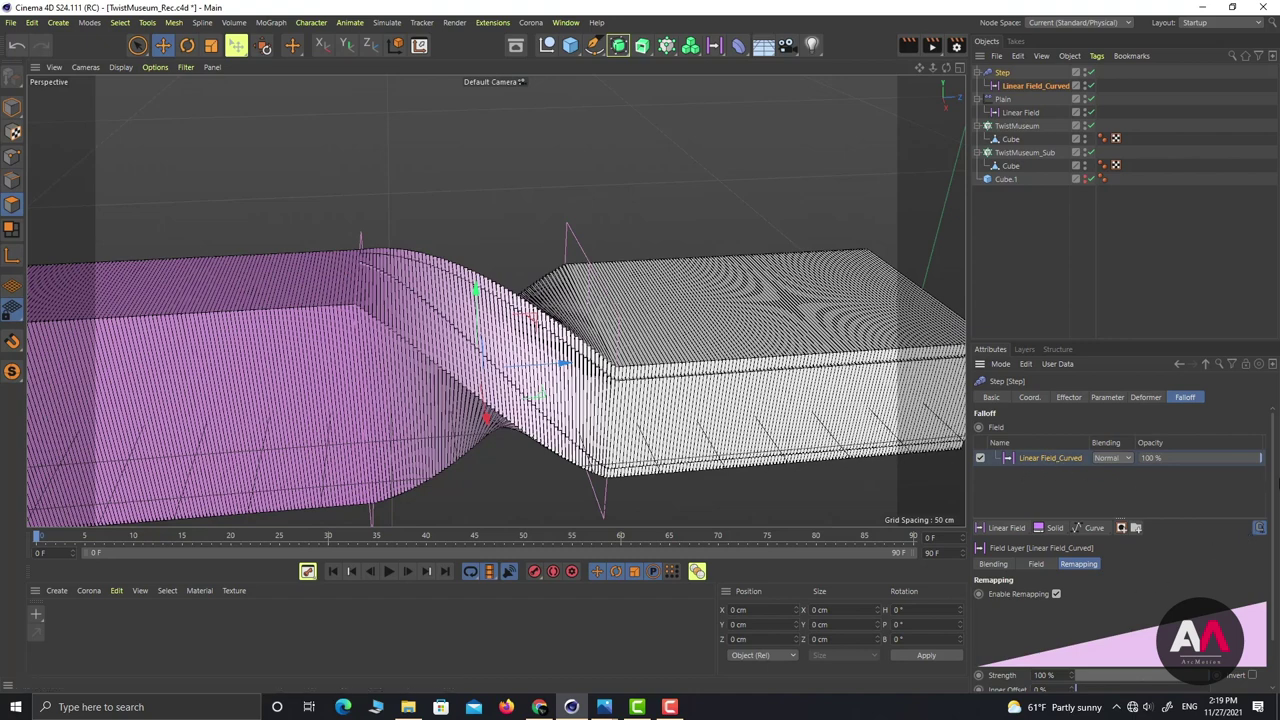
pyautogui.scroll(-2, 1028, 650)
pyautogui.click(983, 687)
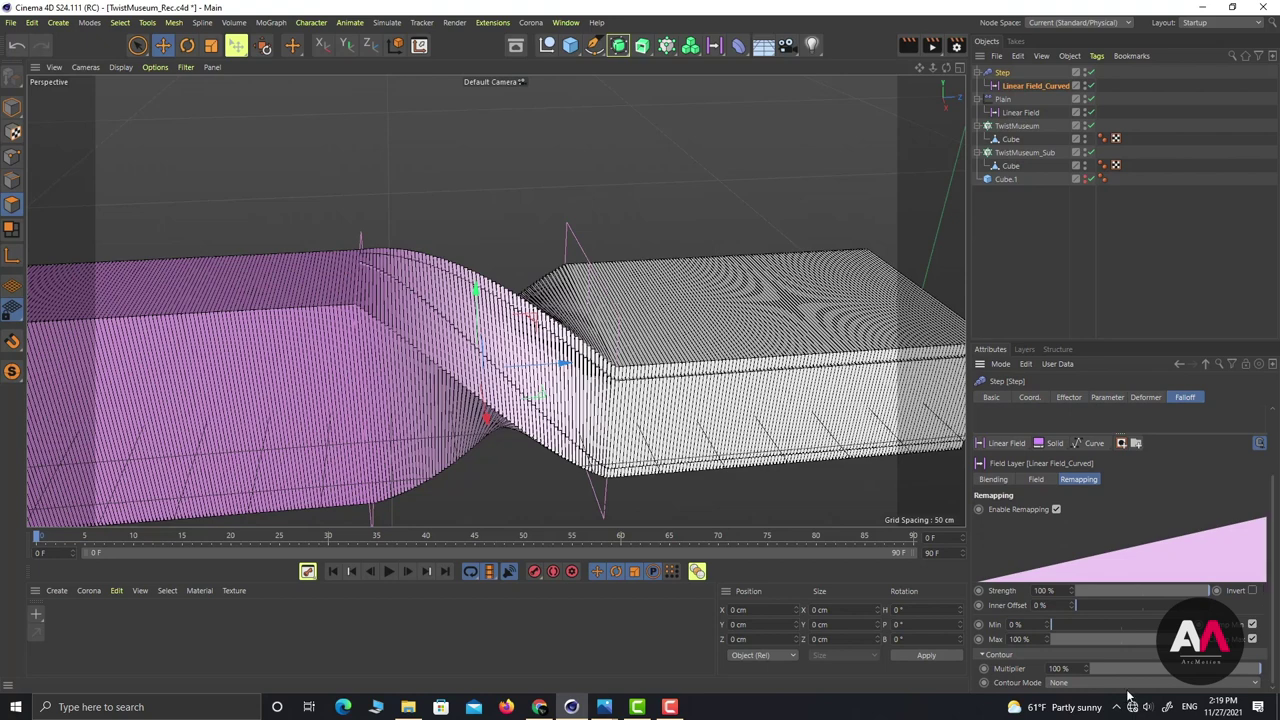
pyautogui.click(1090, 683)
pyautogui.click(1074, 668)
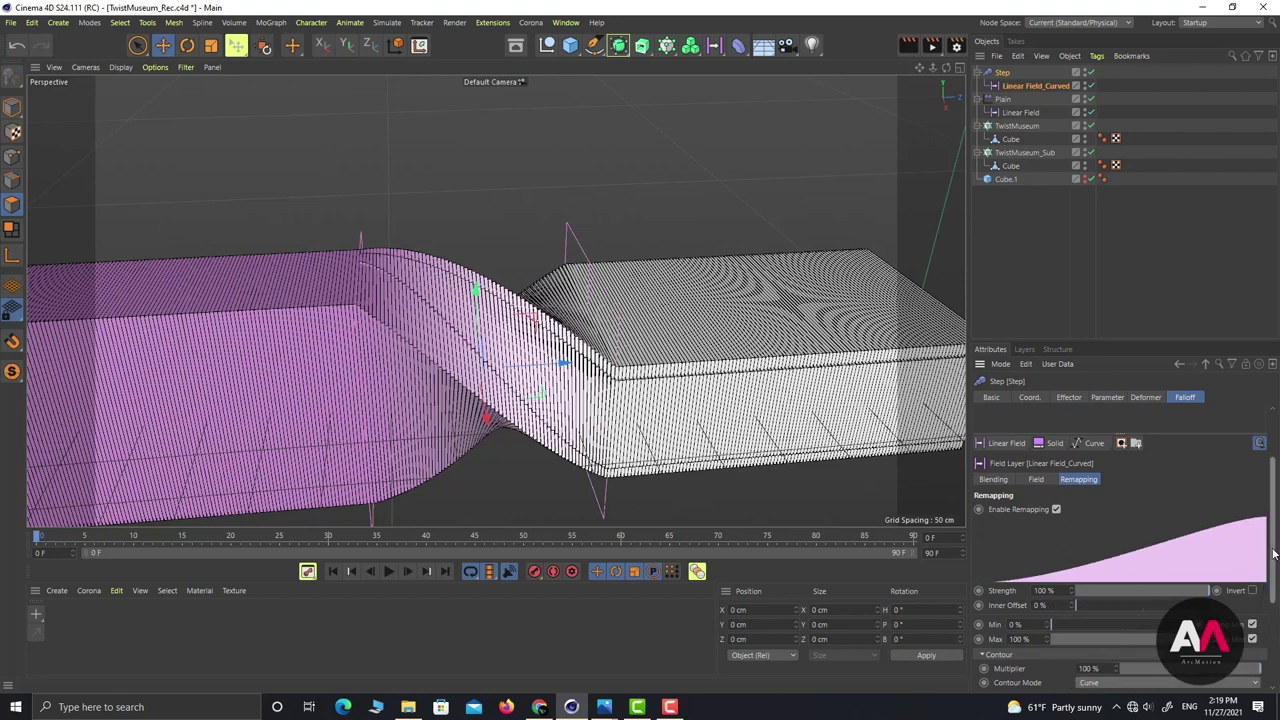
# Step: Reshape the contour spline into a steeper S-curve by extending both end tangents to about 0.4 on the horizontal axis
pyautogui.moveTo(1274, 549); pyautogui.dragTo(1272, 627)
pyautogui.moveTo(1240, 551); pyautogui.dragTo(1164, 555)
pyautogui.click(1084, 637)
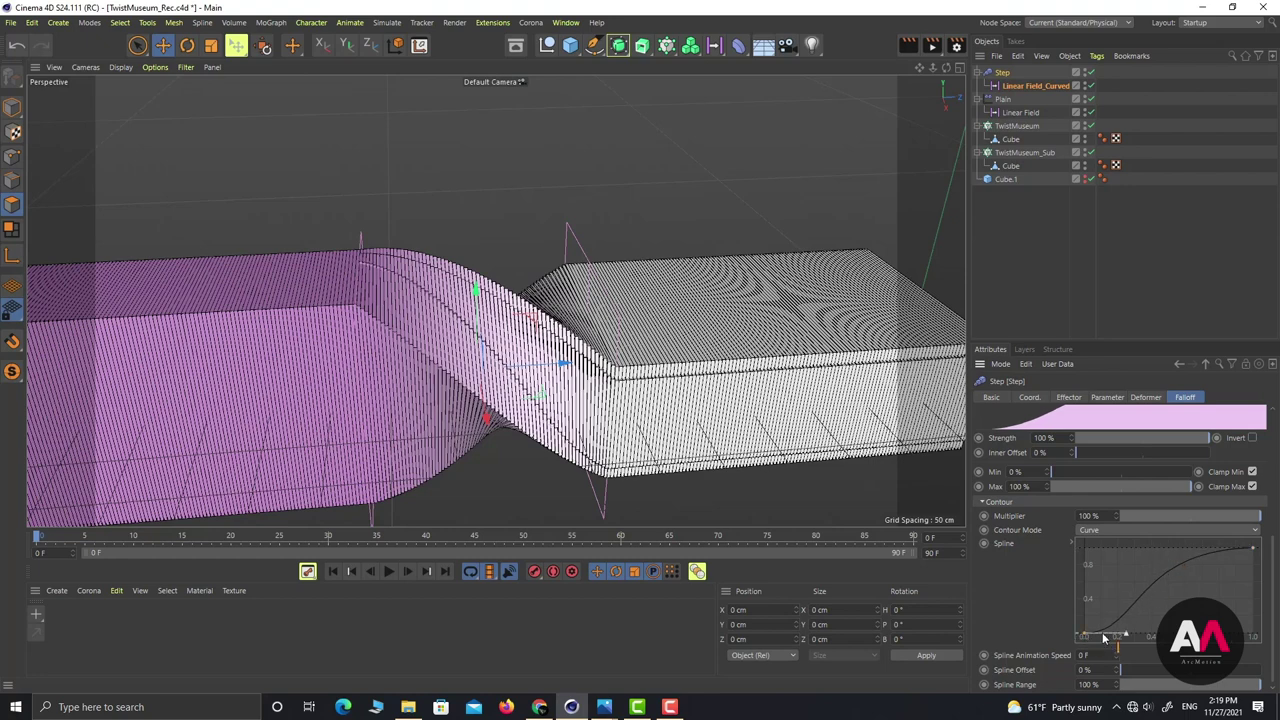
pyautogui.moveTo(1126, 636); pyautogui.dragTo(1152, 636)
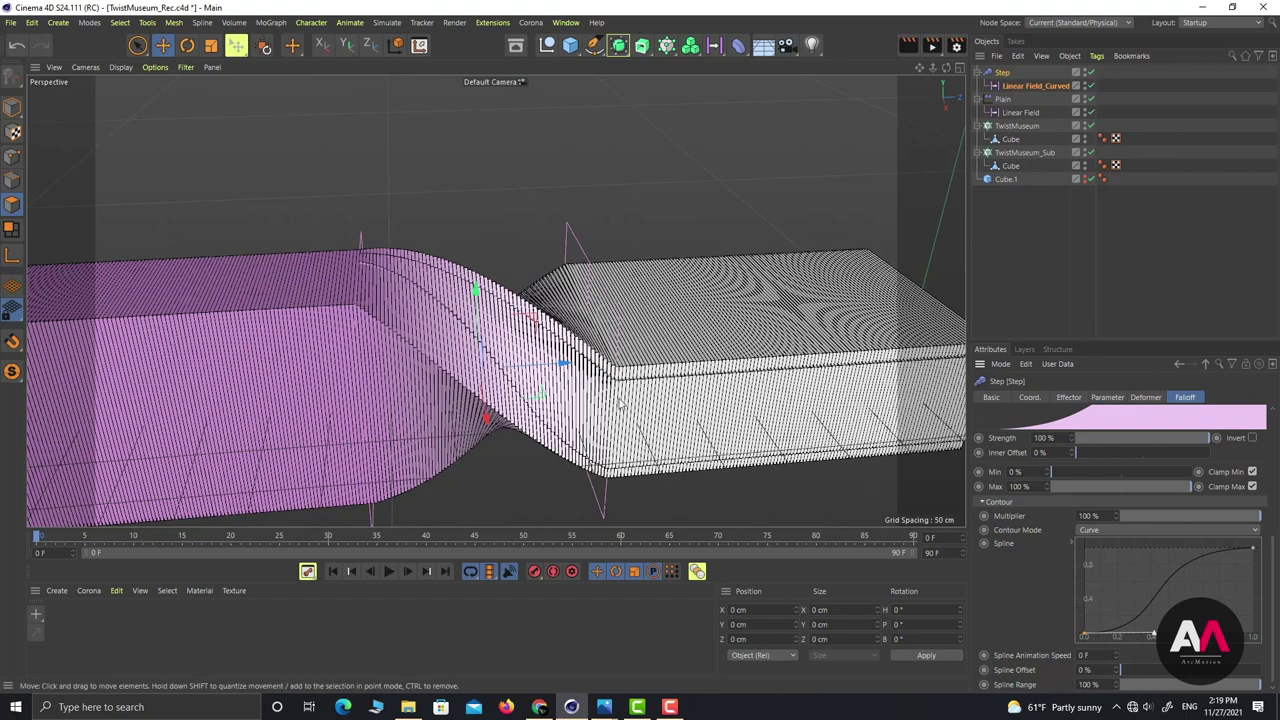
pyautogui.click(1254, 550)
pyautogui.moveTo(1165, 552); pyautogui.dragTo(1150, 553)
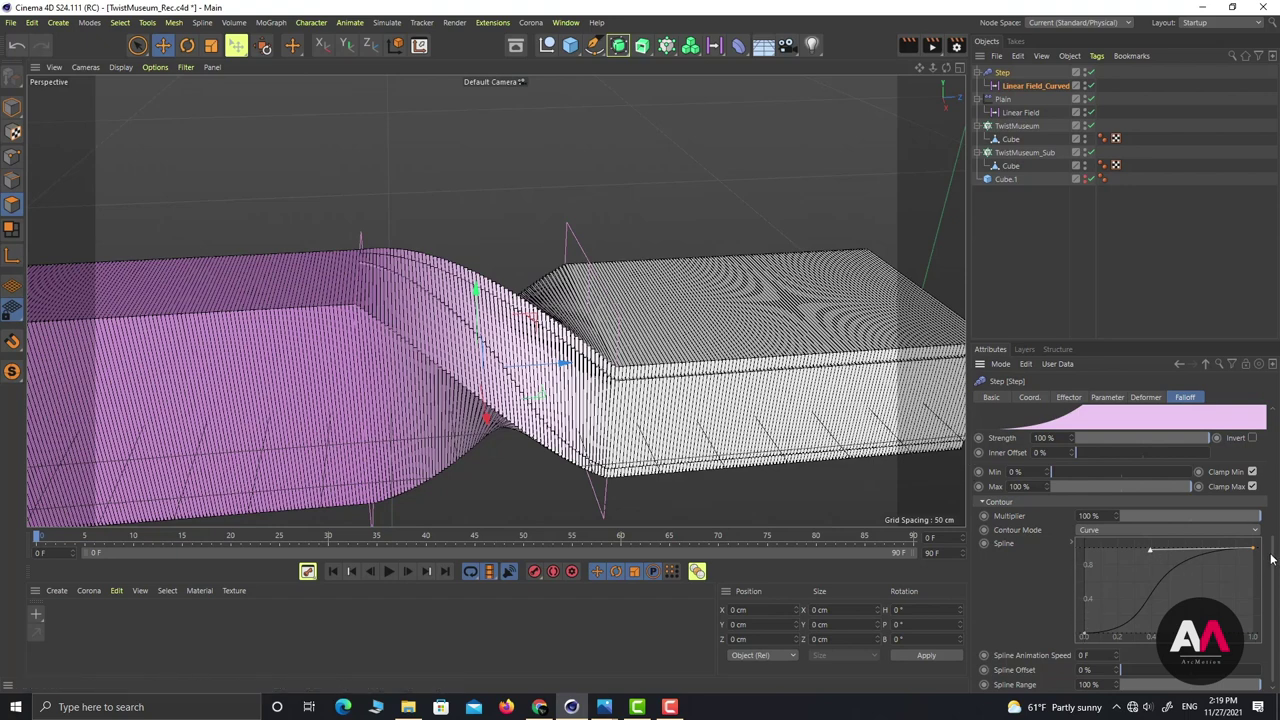
pyautogui.scroll(3, 1273, 560)
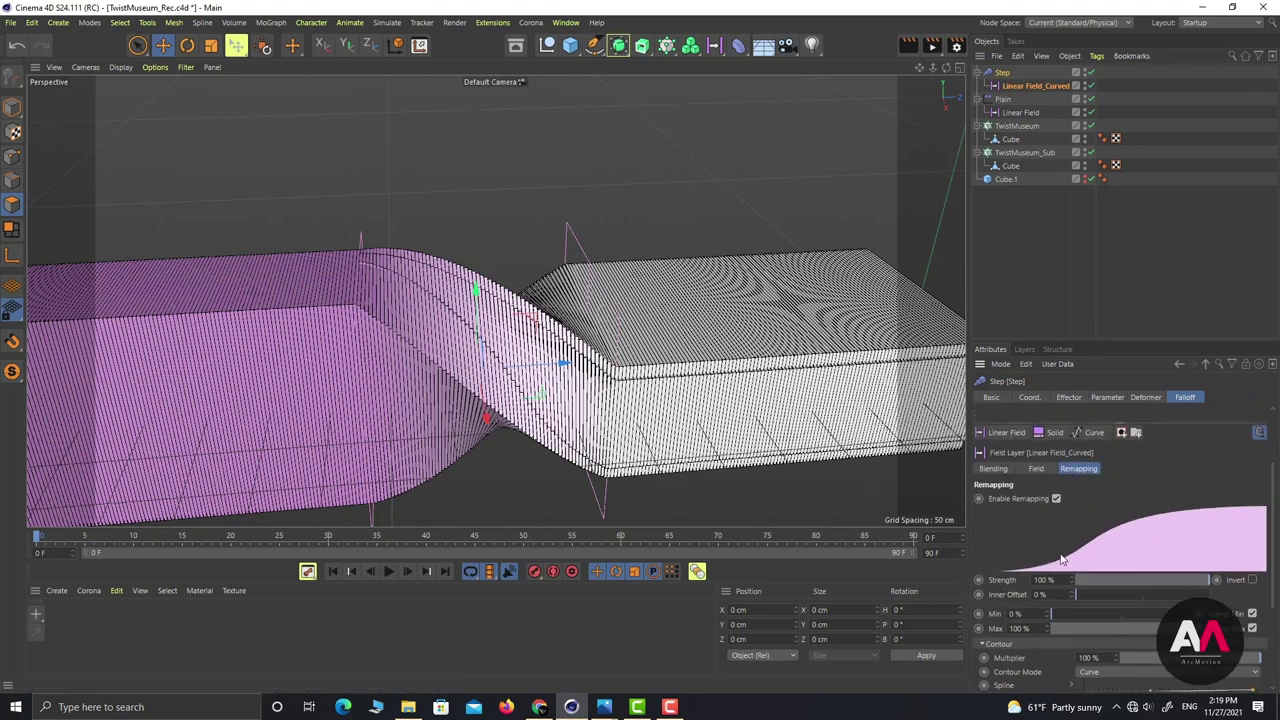
pyautogui.moveTo(450, 355)
pyautogui.keyDown('alt'); pyautogui.mouseDown()
pyautogui.moveTo(382, 253)
pyautogui.moveTo(448, 348)
pyautogui.mouseUp(); pyautogui.keyUp('alt')
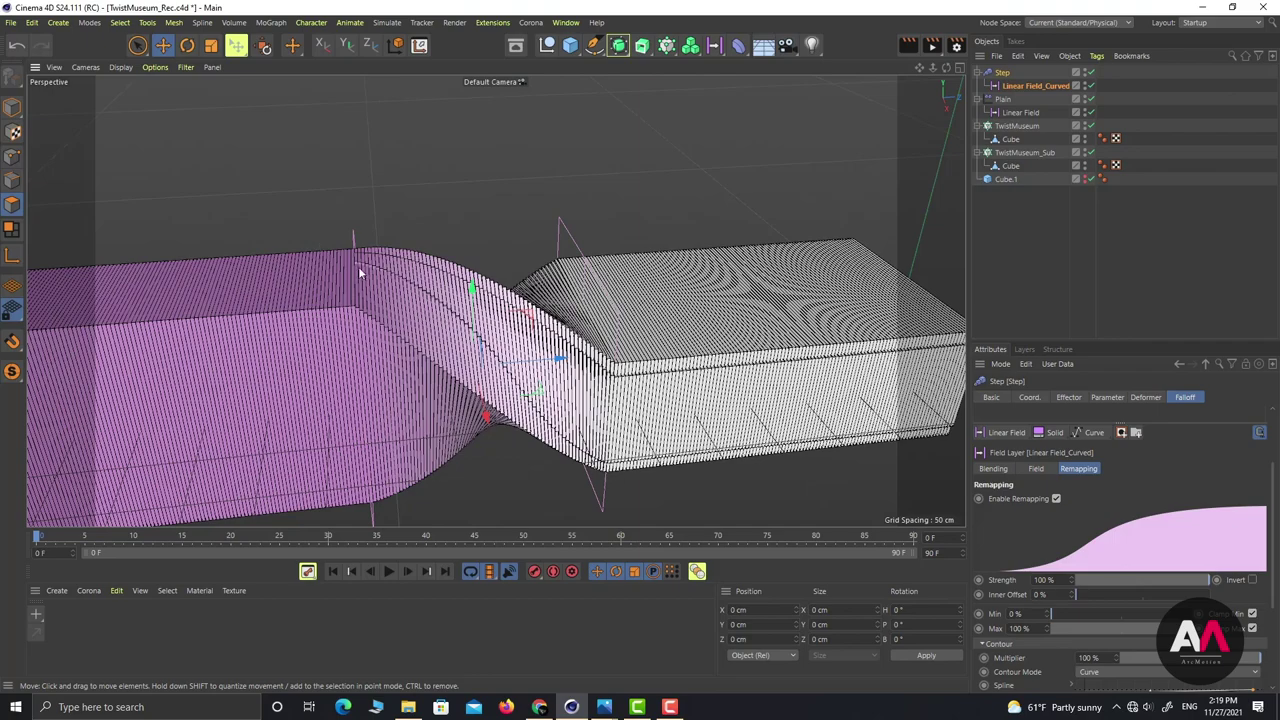
pyautogui.keyDown('alt'); pyautogui.moveTo(376, 300); pyautogui.dragTo(746, 277); pyautogui.keyUp('alt')
# Step: Collapse the Step, Plain and TwistMuseum hierarchies in the object list
pyautogui.click(980, 232)
pyautogui.click(977, 72)
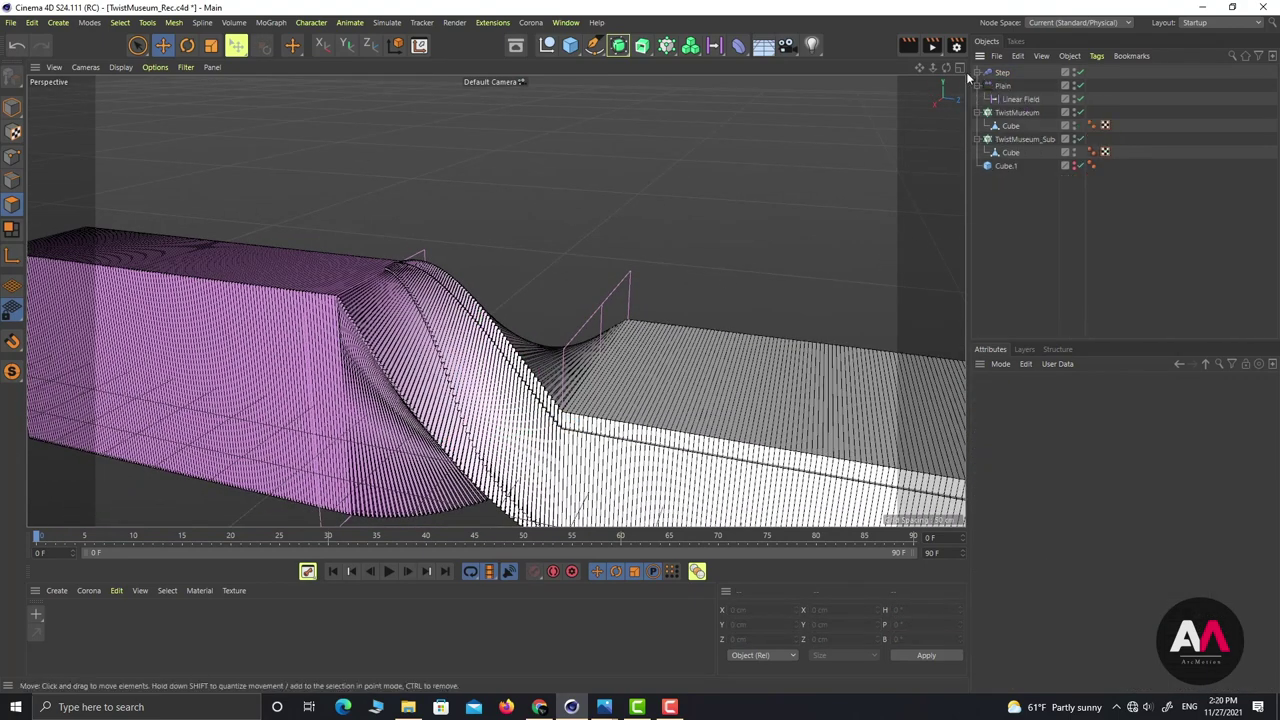
pyautogui.click(977, 86)
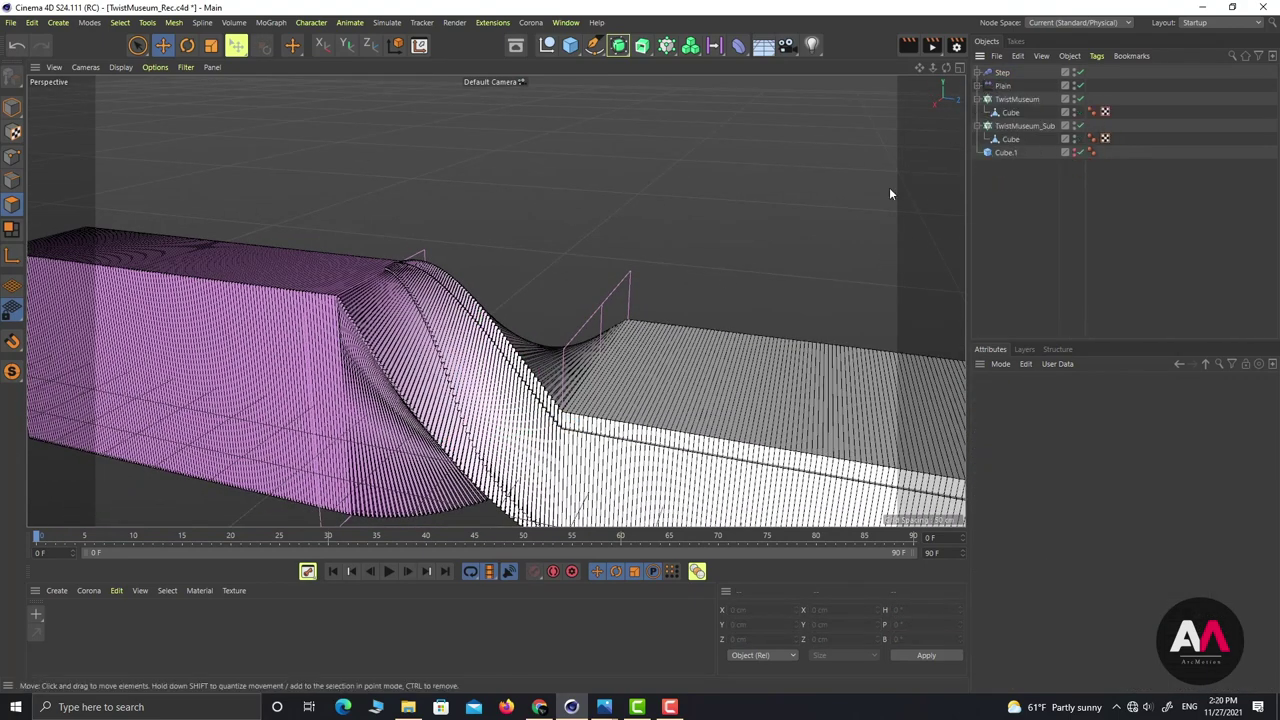
pyautogui.click(978, 99)
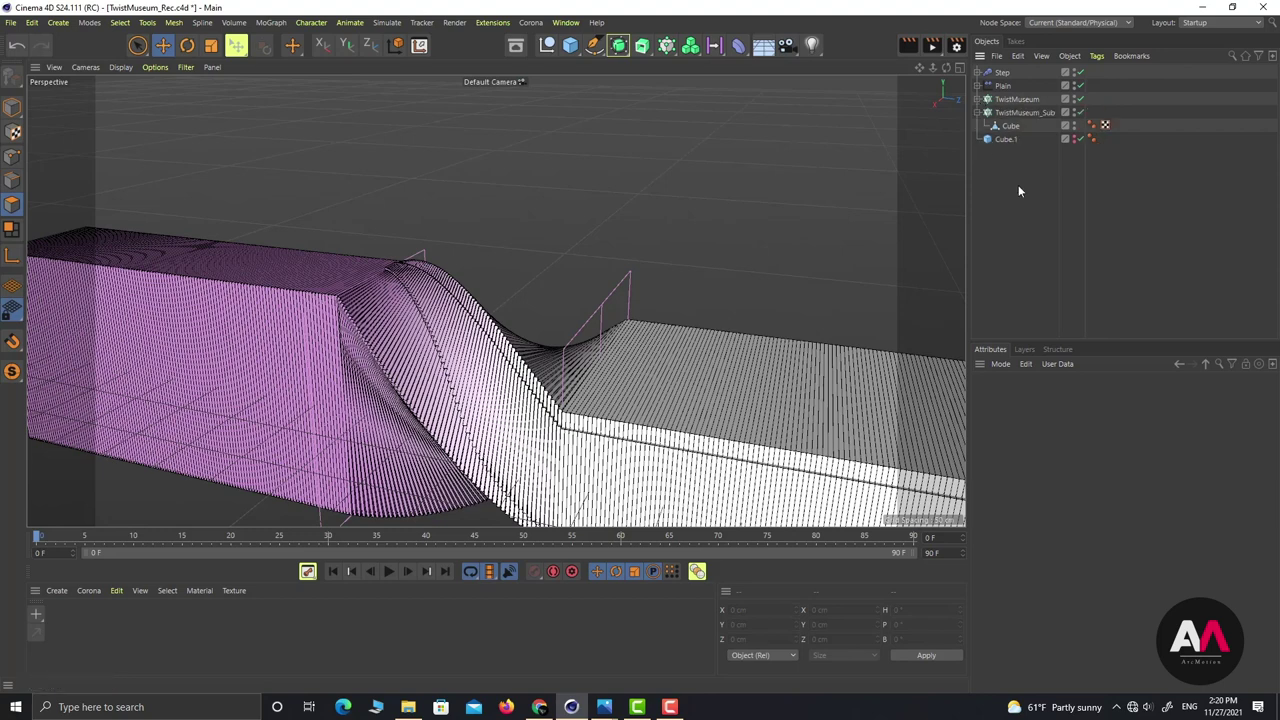
# Step: Add two null objects and rename the first one in the list TwistMuseum
pyautogui.click(547, 45)
pyautogui.click(547, 45)
pyautogui.doubleClick(1004, 72)
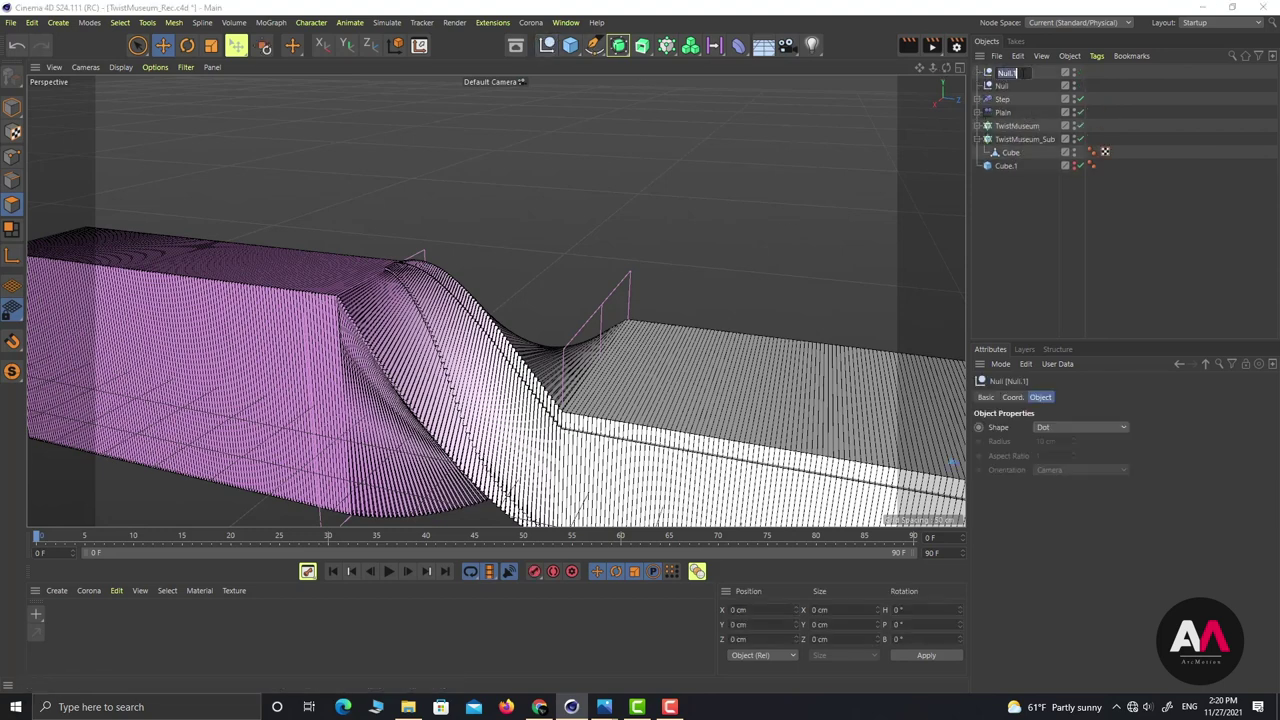
pyautogui.write('TwistM')
pyautogui.write('useum')
pyautogui.press('Return')
# Step: Rename the other new null TwistMuseum_Sub
pyautogui.doubleClick(1003, 86)
pyautogui.write('Tw')
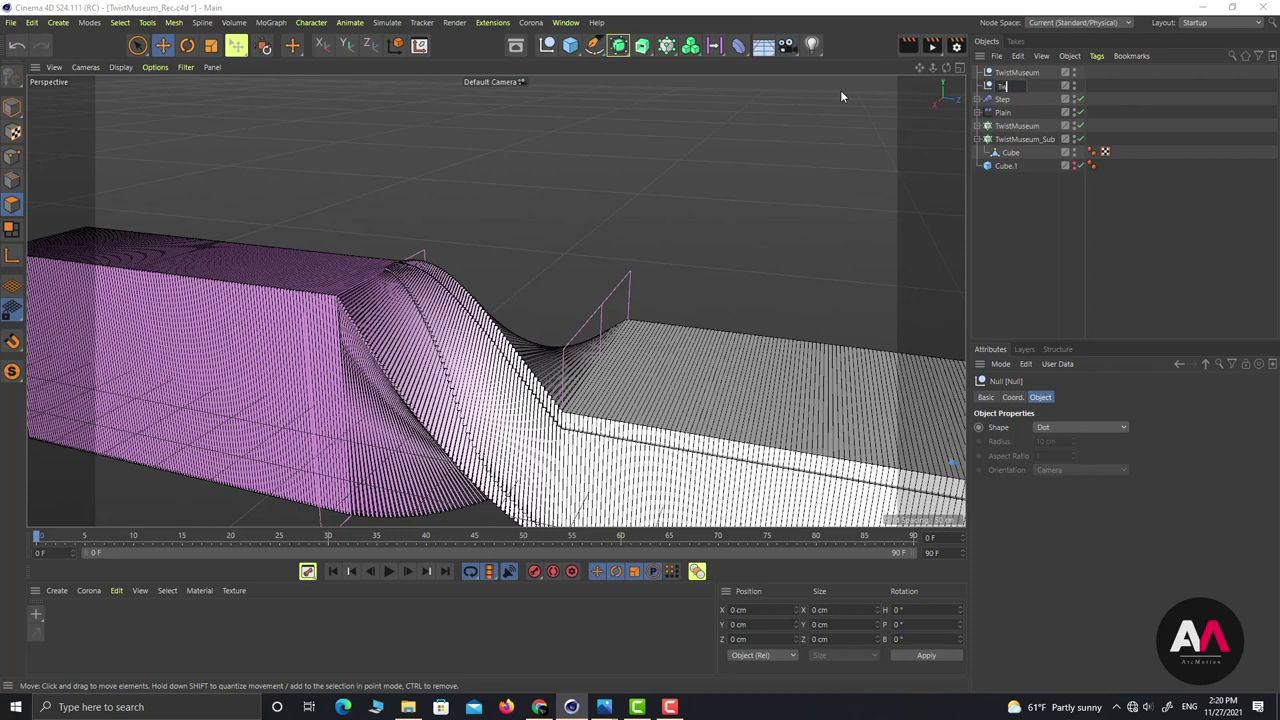
pyautogui.write('istMuseum_1')
pyautogui.write('Sub')
pyautogui.press('Return')
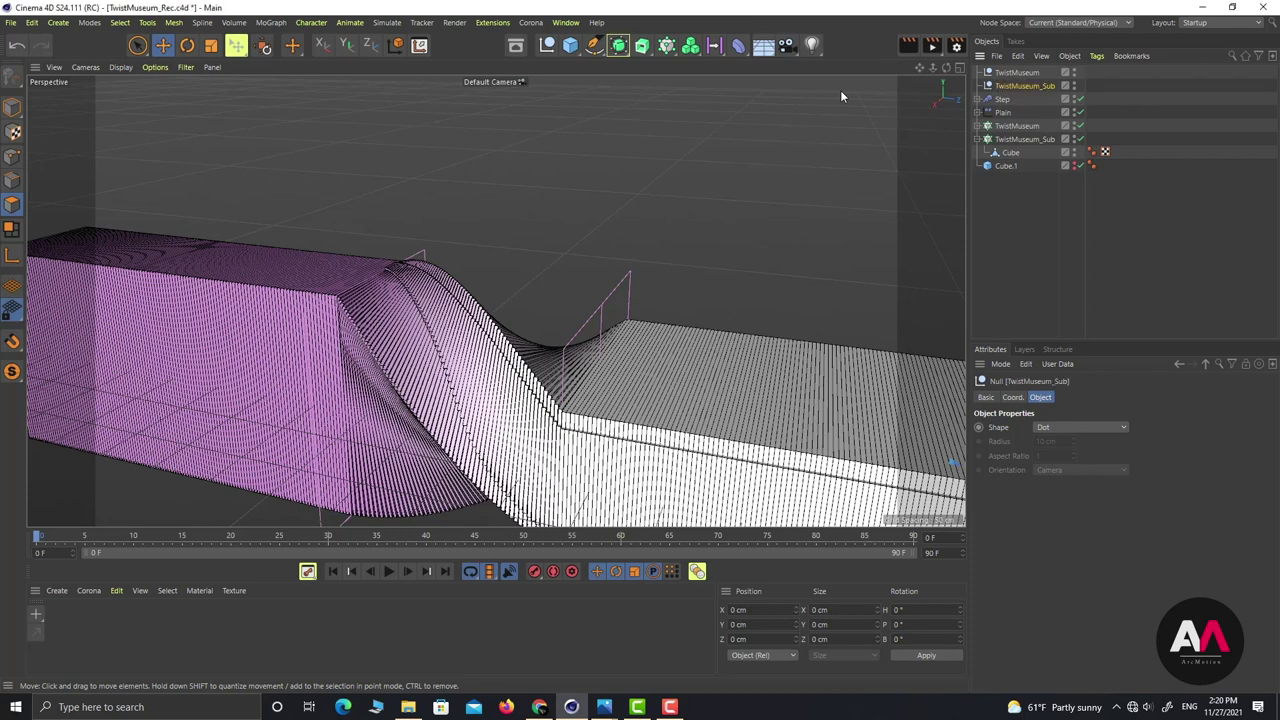
# Step: Place the TwistMuseum and TwistMuseum_Sub cloners inside the nulls of the same names
pyautogui.click(1018, 127)
pyautogui.moveTo(1018, 127); pyautogui.dragTo(1017, 73)
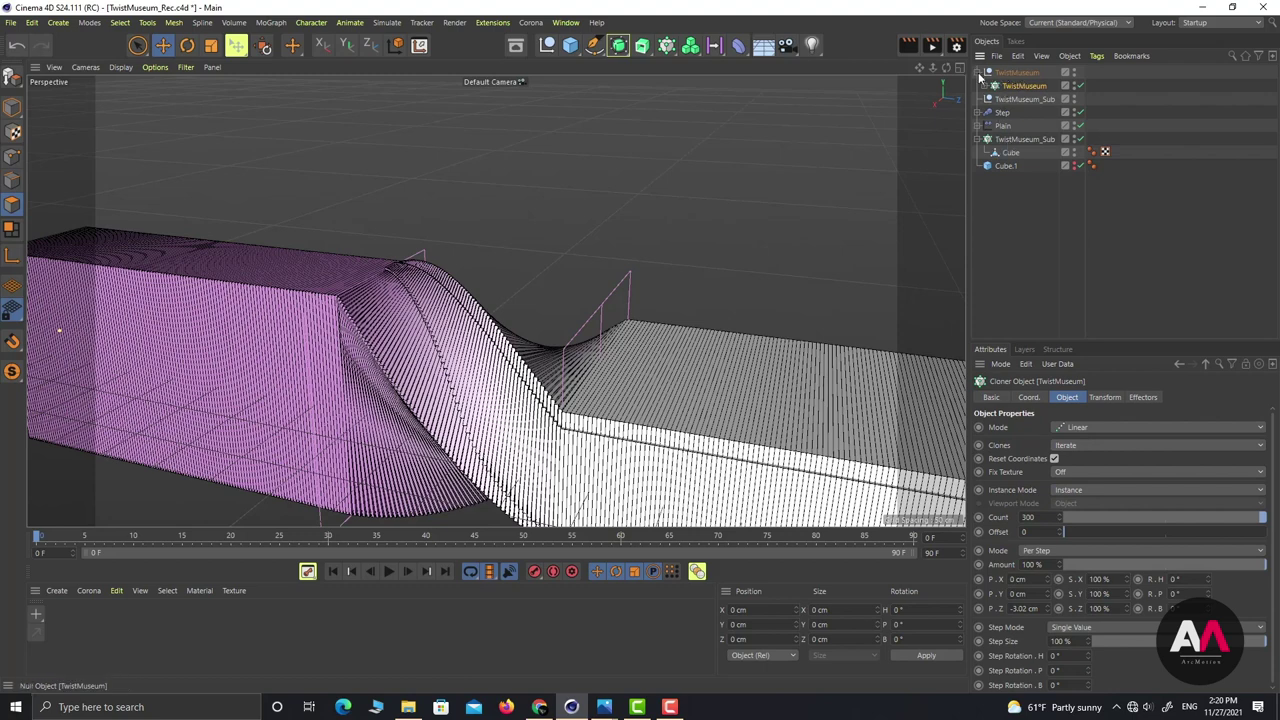
pyautogui.click(1018, 139)
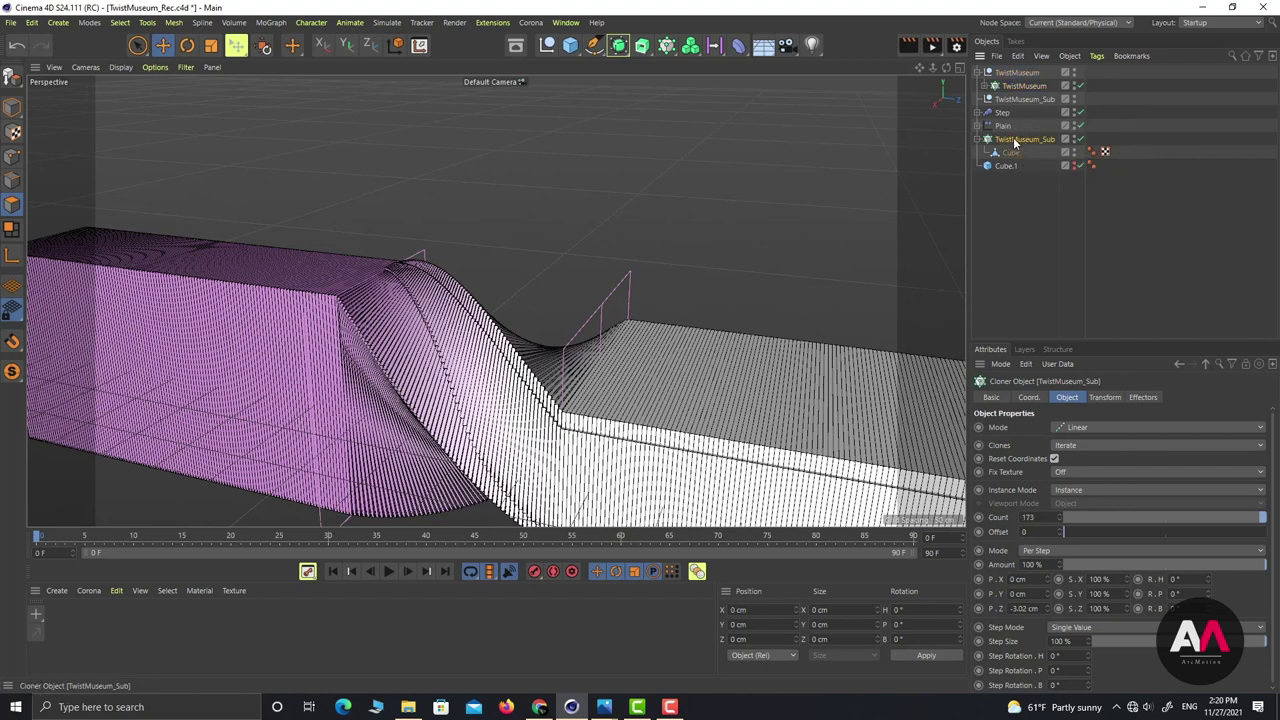
pyautogui.moveTo(1014, 143); pyautogui.dragTo(1029, 95)
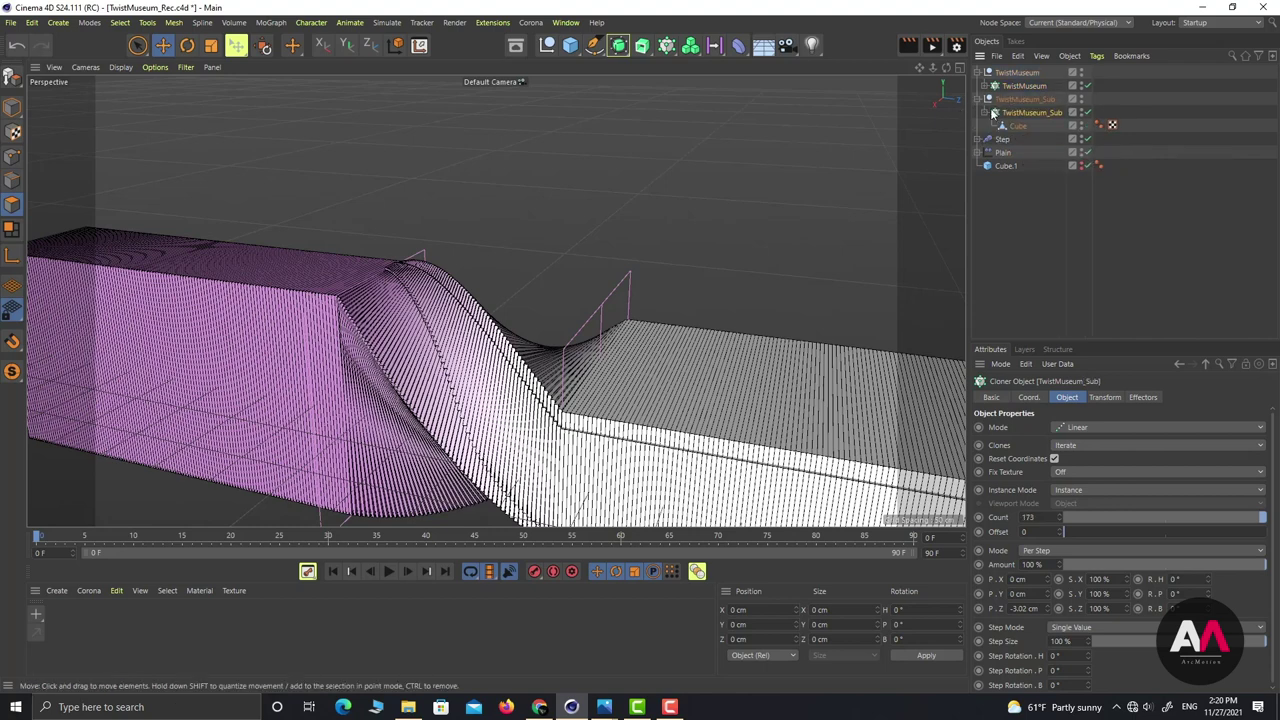
# Step: Nest the Step effector in the TwistMuseum_Sub null and place the Plain effector above both nulls, with the nulls collapsed
pyautogui.click(1001, 141)
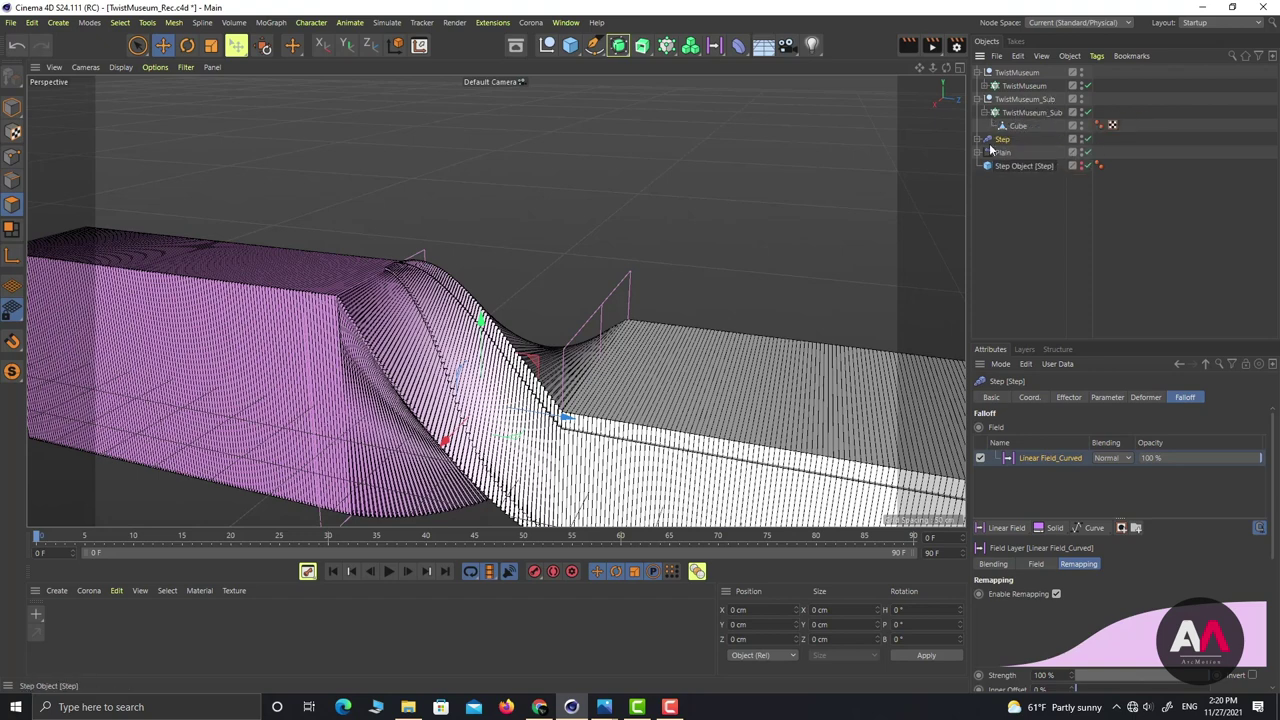
pyautogui.moveTo(1003, 140); pyautogui.dragTo(1026, 104)
pyautogui.click(996, 153)
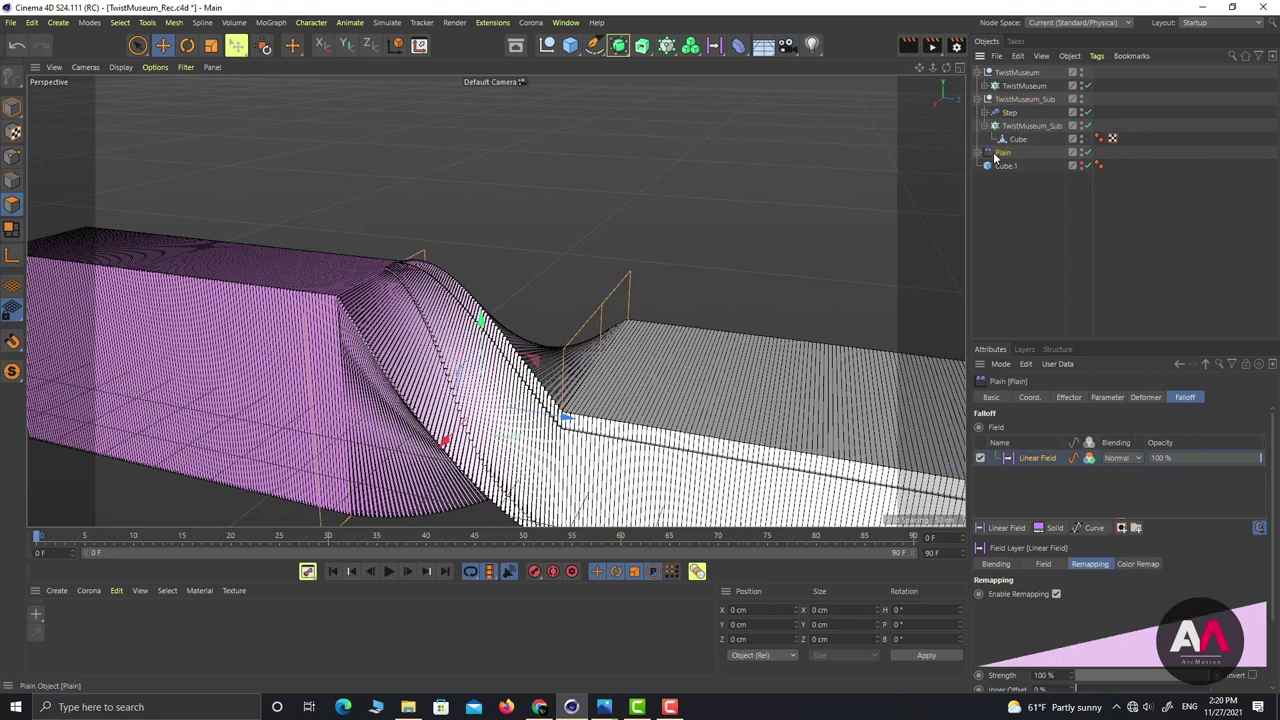
pyautogui.moveTo(998, 155); pyautogui.dragTo(1008, 68)
pyautogui.click(978, 86)
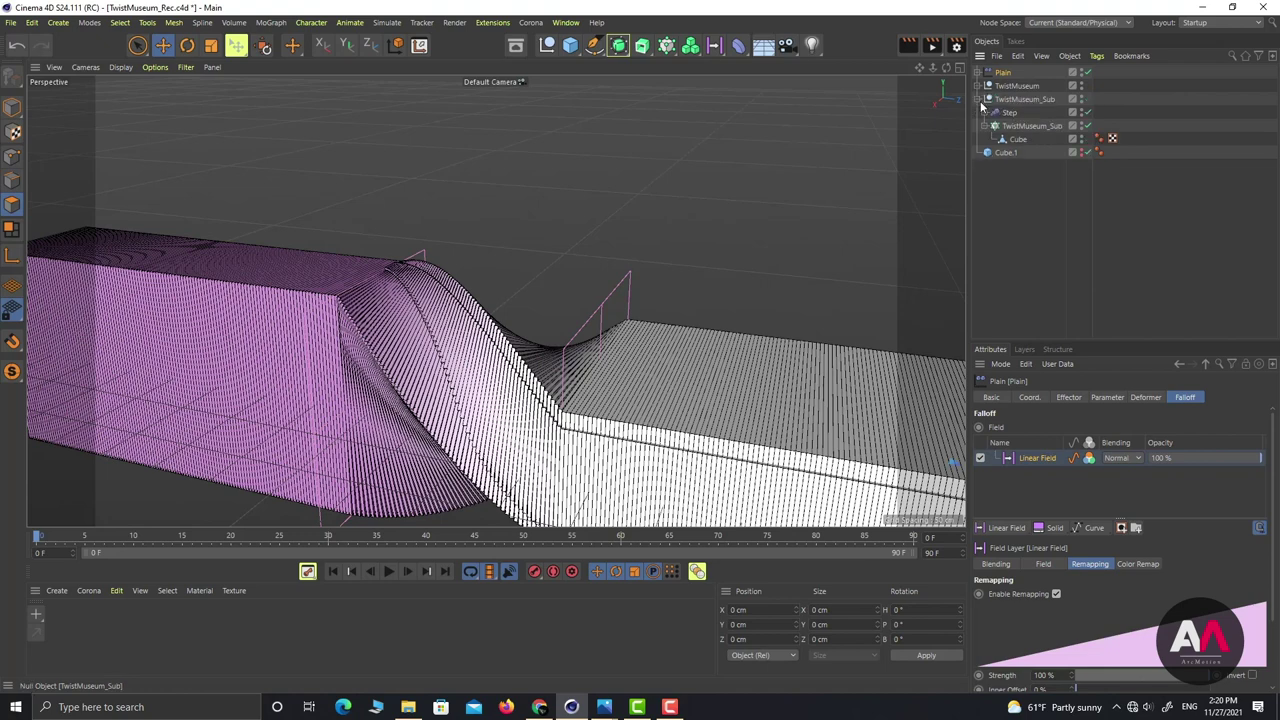
pyautogui.click(978, 99)
pyautogui.click(1023, 206)
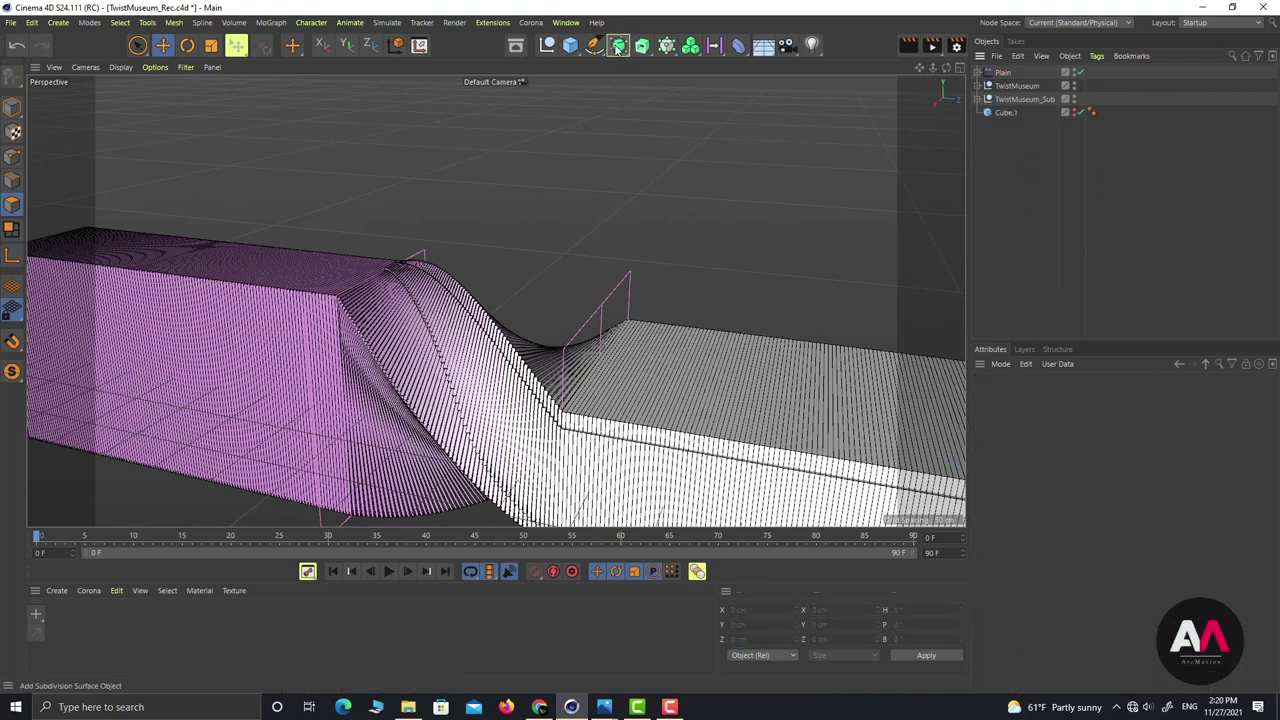
# Step: Add a Boole object and nest the TwistMuseum and TwistMuseum_Sub nulls in it to subtract the strip from the building
pyautogui.click(618, 45)
pyautogui.click(670, 136)
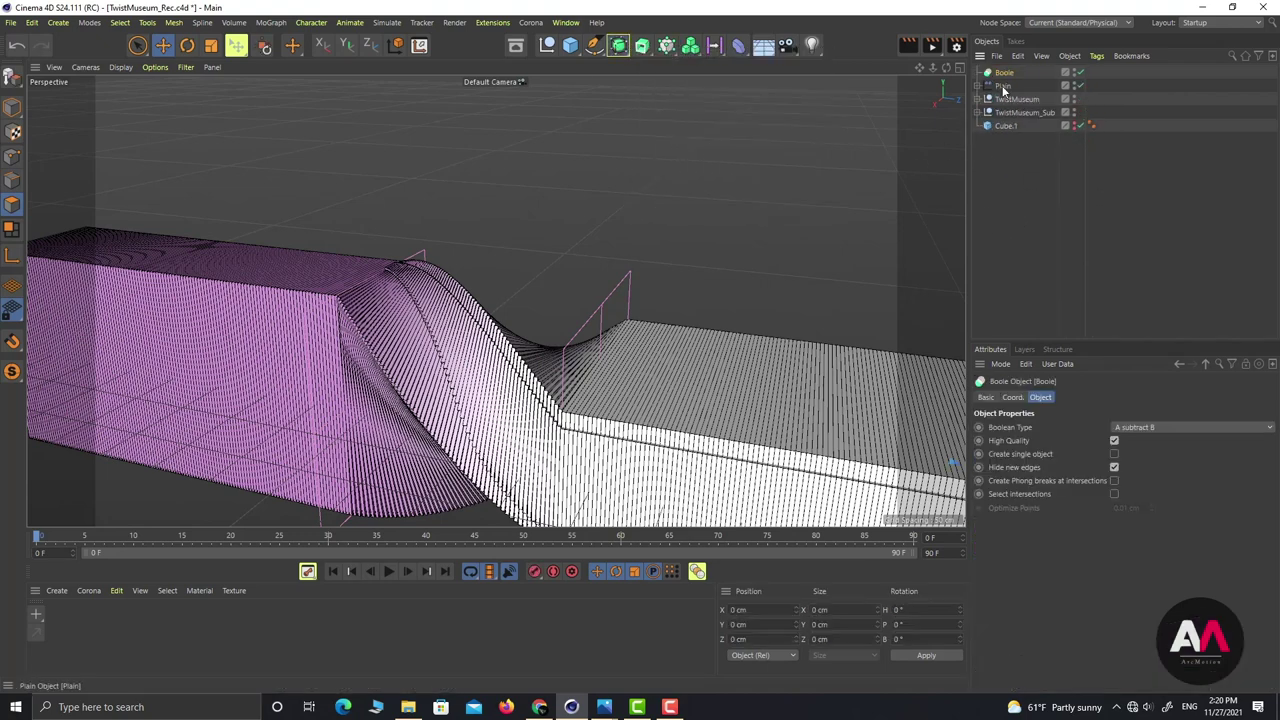
pyautogui.moveTo(1044, 104); pyautogui.dragTo(1008, 74)
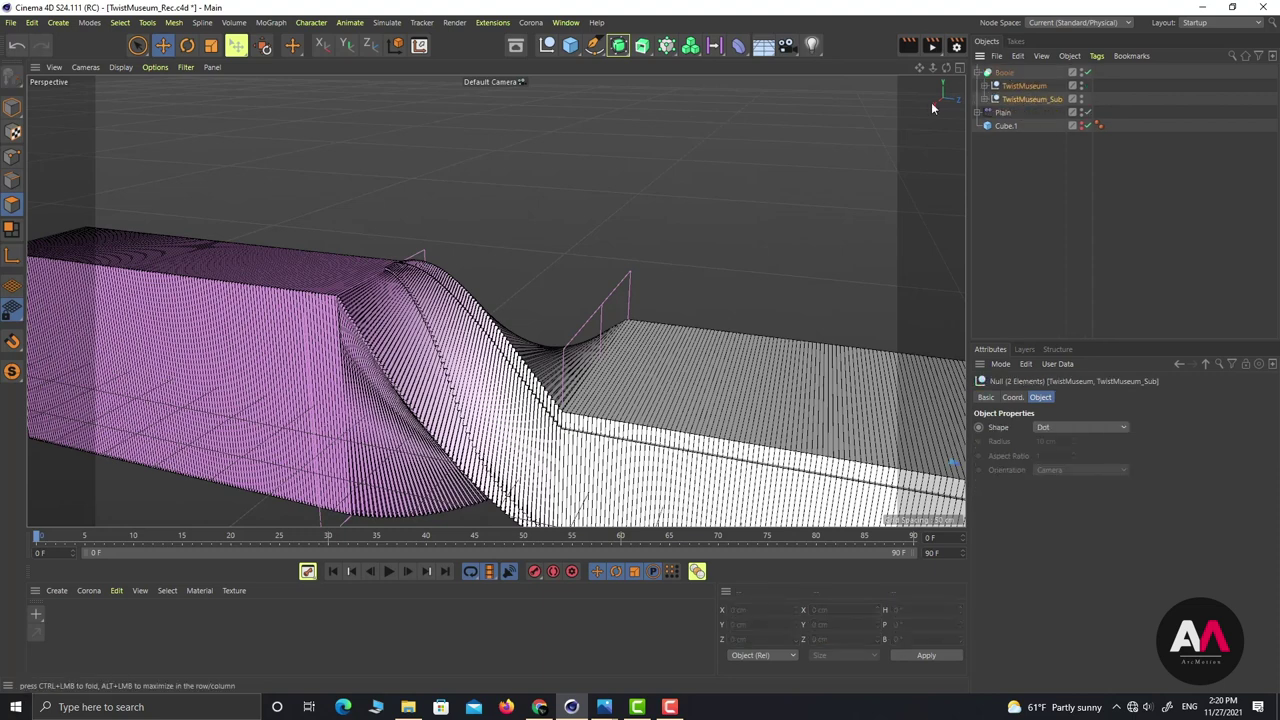
pyautogui.scroll(-4, 444, 220)
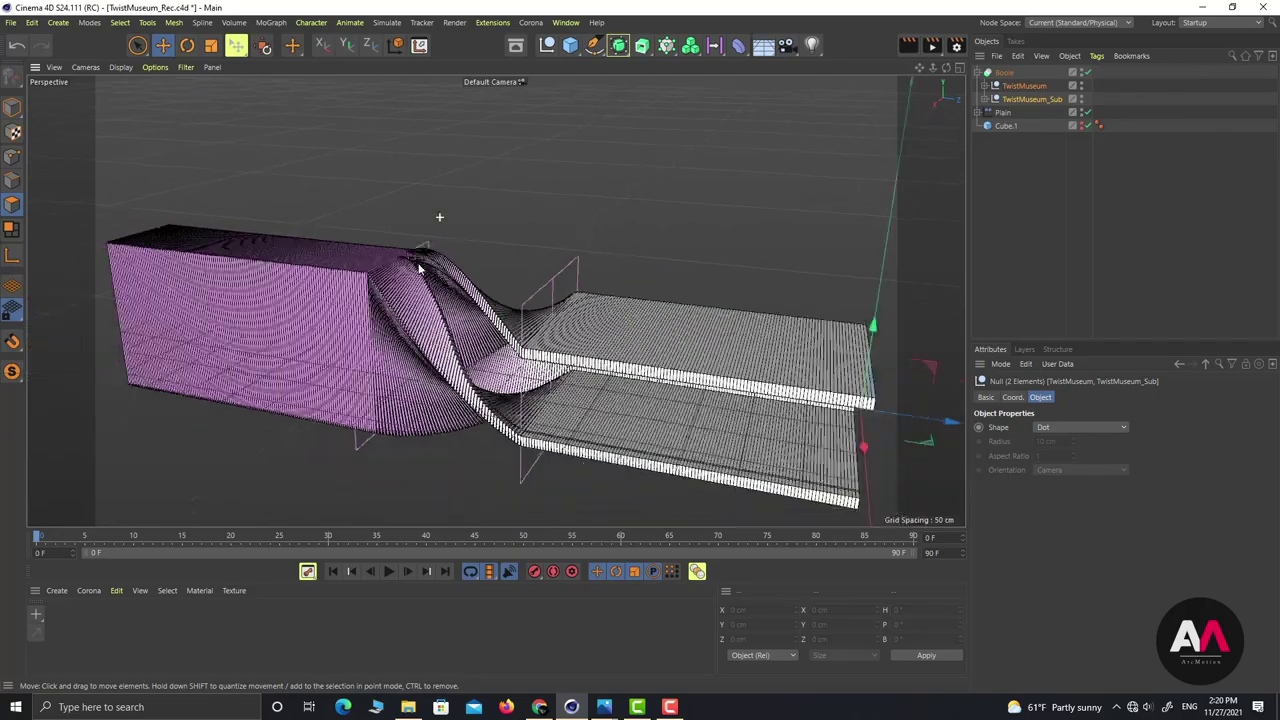
pyautogui.scroll(3, 700, 392)
pyautogui.keyDown('alt'); pyautogui.moveTo(714, 373); pyautogui.dragTo(540, 325); pyautogui.keyUp('alt')
pyautogui.scroll(3, 523, 269)
pyautogui.scroll(3, 731, 209)
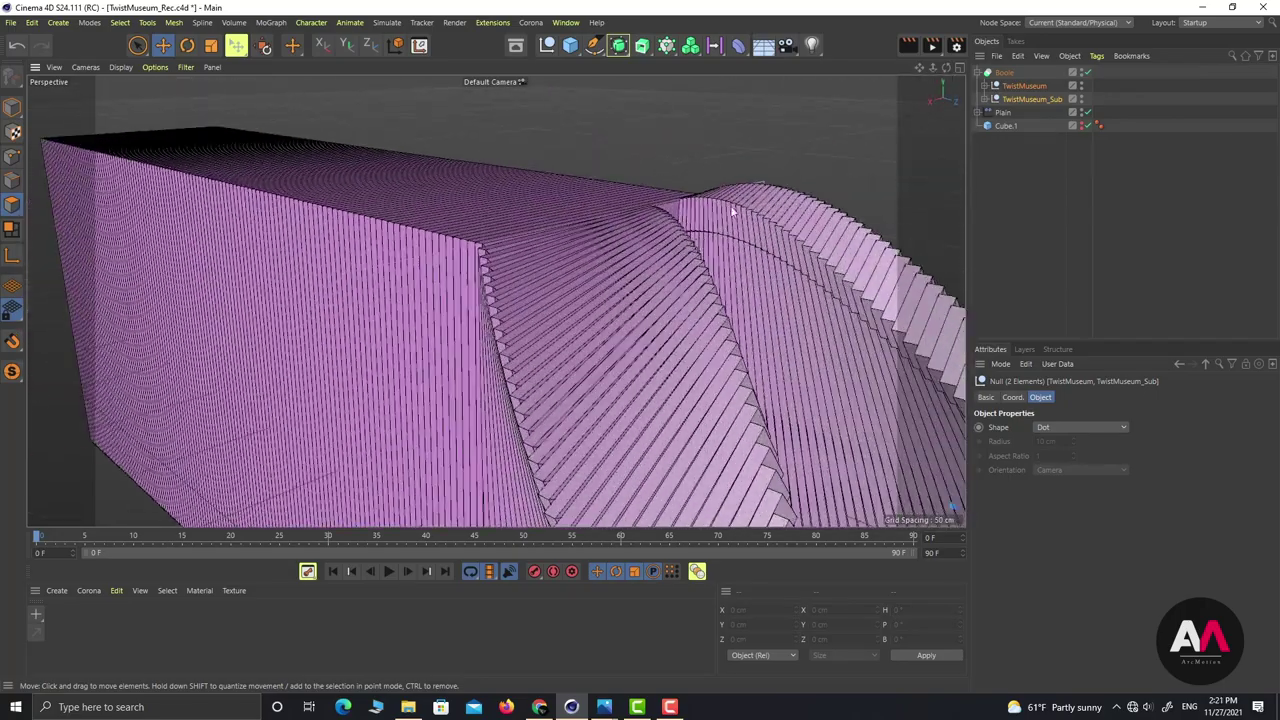
# Step: Examine the Boole cut along the twisted section and the open side of the building from several angles
pyautogui.keyDown('alt'); pyautogui.moveTo(689, 237); pyautogui.dragTo(657, 272); pyautogui.keyUp('alt')
pyautogui.scroll(2, 654, 196)
pyautogui.keyDown('alt'); pyautogui.moveTo(654, 196); pyautogui.dragTo(708, 187); pyautogui.keyUp('alt')
pyautogui.scroll(2, 673, 287)
pyautogui.keyDown('alt'); pyautogui.moveTo(673, 287); pyautogui.dragTo(613, 348); pyautogui.keyUp('alt')
pyautogui.scroll(-3, 680, 245)
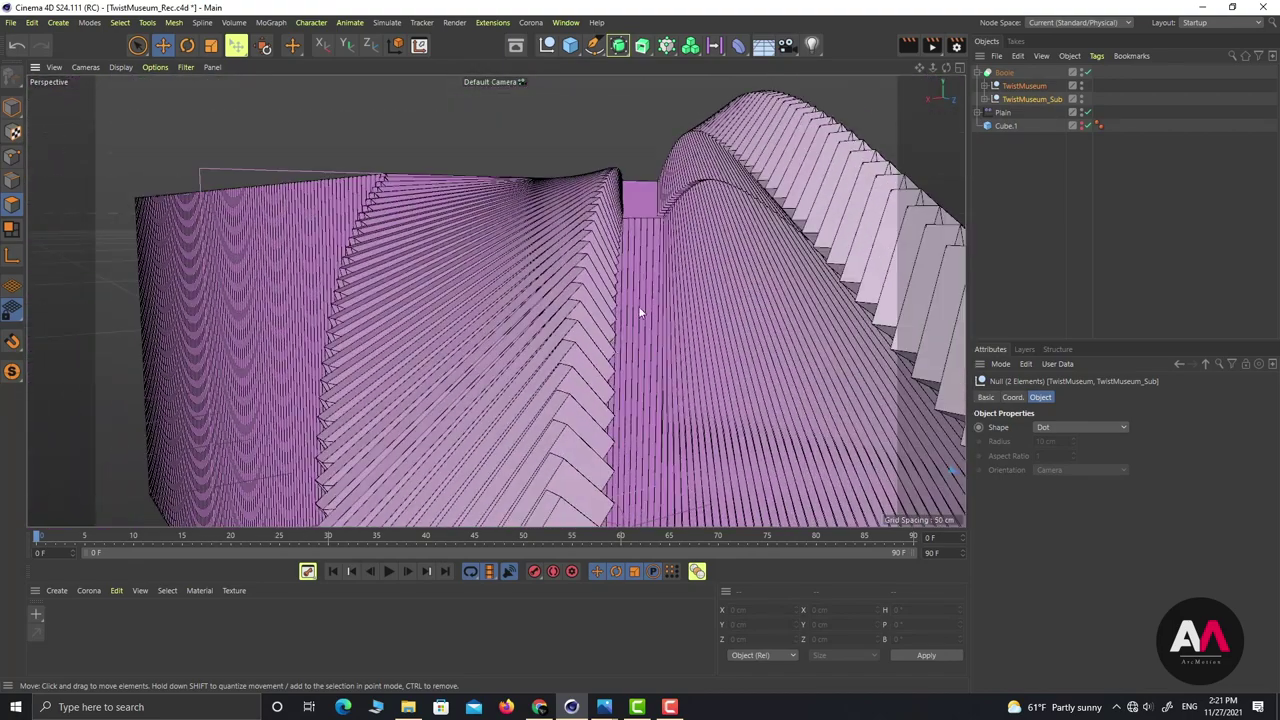
pyautogui.scroll(-3, 549, 235)
pyautogui.keyDown('alt'); pyautogui.moveTo(546, 408); pyautogui.dragTo(577, 385); pyautogui.keyUp('alt')
pyautogui.scroll(2, 486, 400)
pyautogui.scroll(-3, 559, 362)
pyautogui.scroll(3, 541, 385)
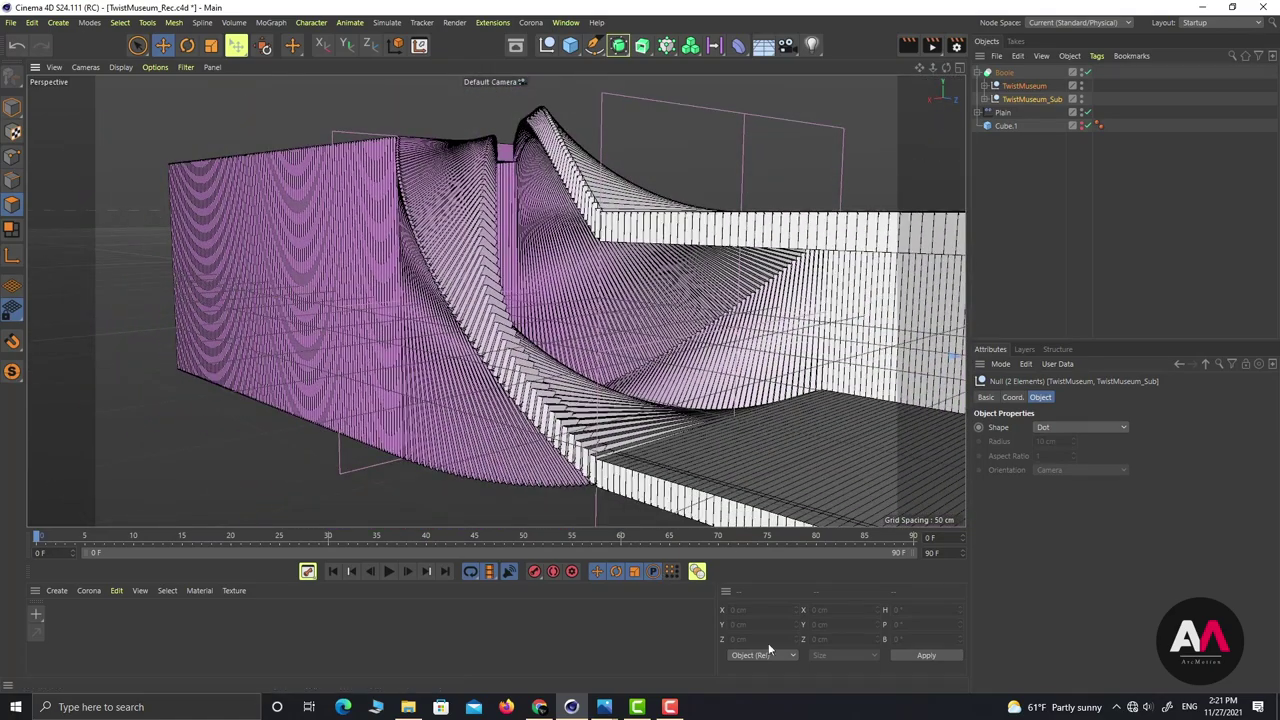
pyautogui.keyDown('alt'); pyautogui.moveTo(570, 231); pyautogui.dragTo(371, 299); pyautogui.keyUp('alt')
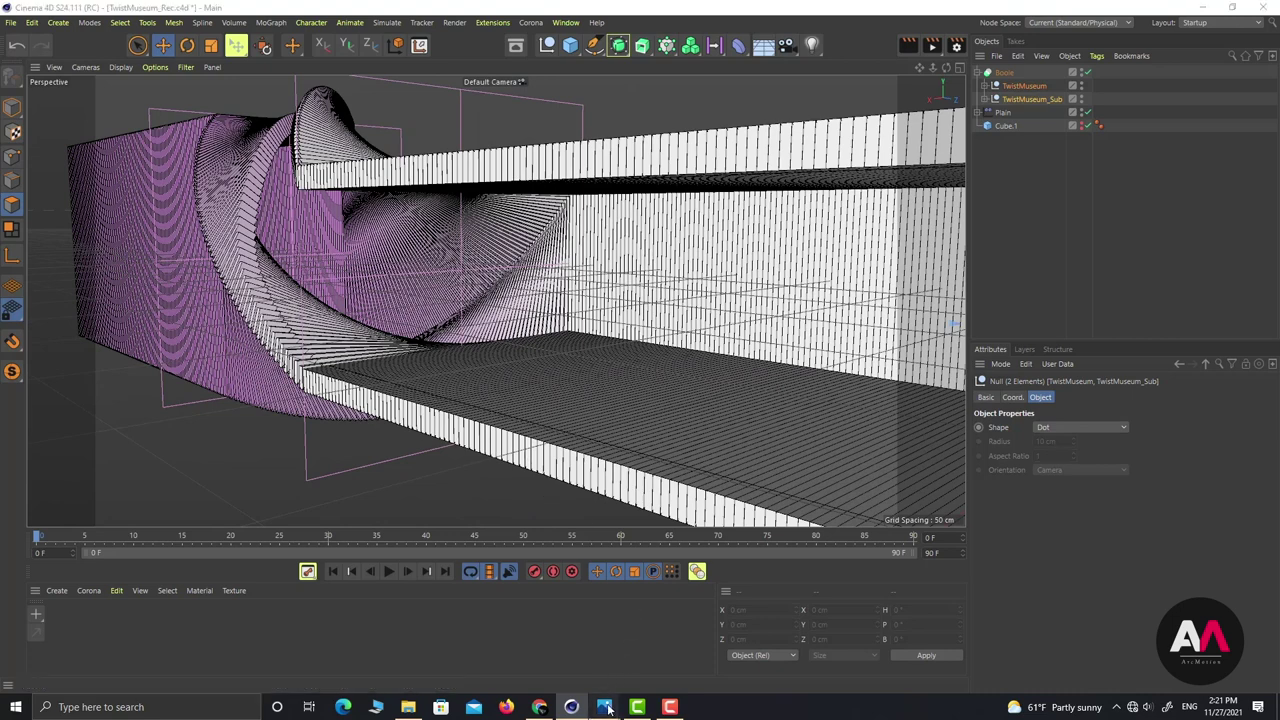
# Step: Check the glazing beside the twisted cladding in the reference photo of The Twist, and return to the Cinema 4D model
pyautogui.moveTo(604, 707)
pyautogui.click(551, 586)
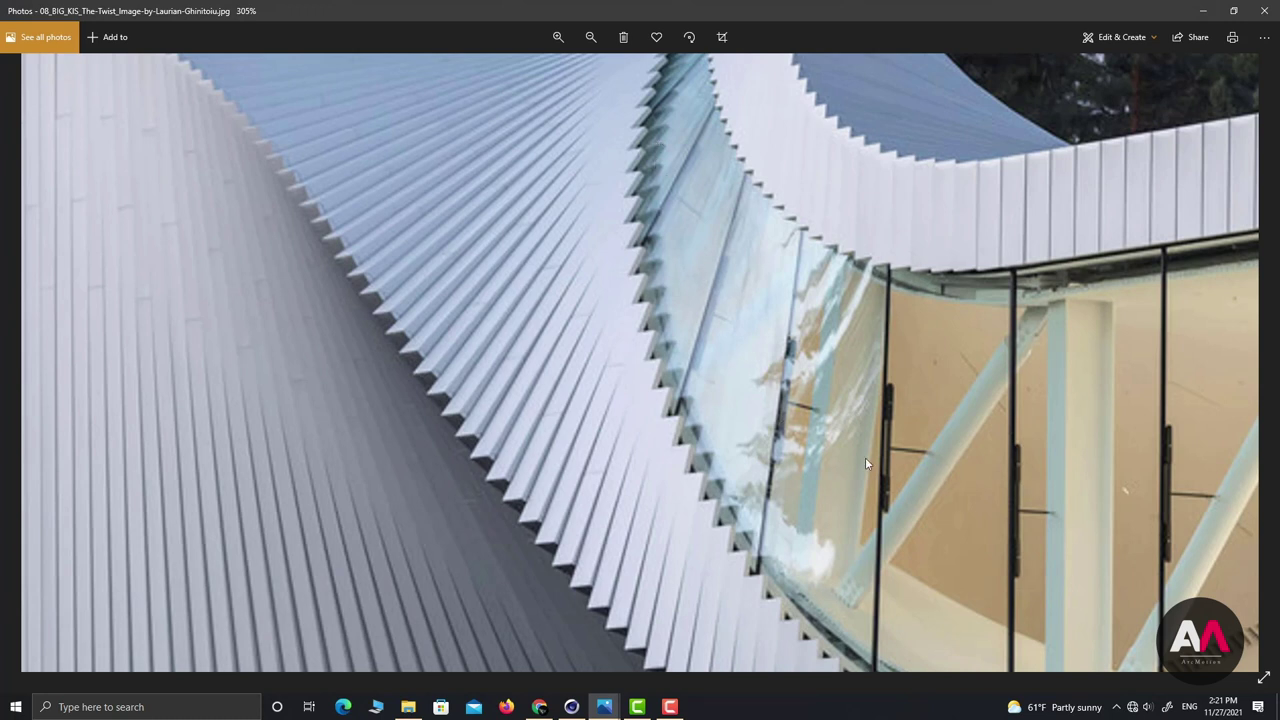
pyautogui.click(1203, 11)
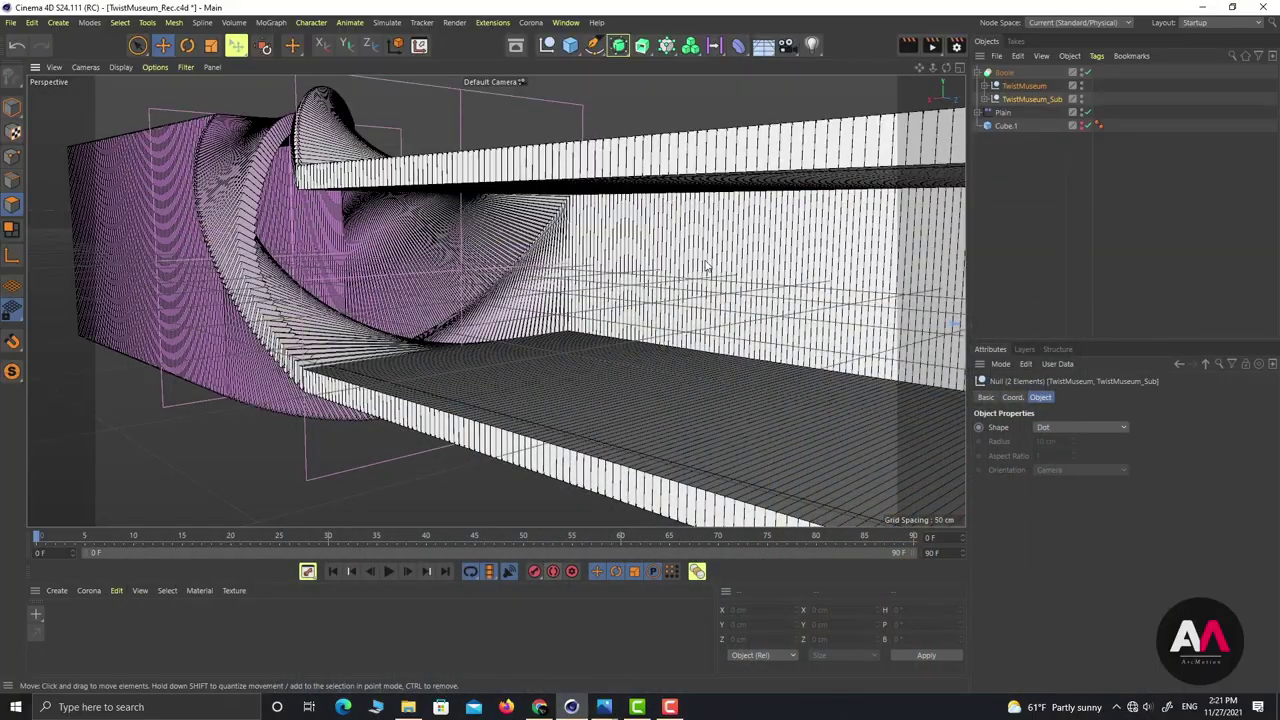
# Step: Copy the Cube from the TwistMuseum_Sub cloner out to the top level of the object hierarchy, above the Plain effector
pyautogui.click(985, 100)
pyautogui.click(1025, 140)
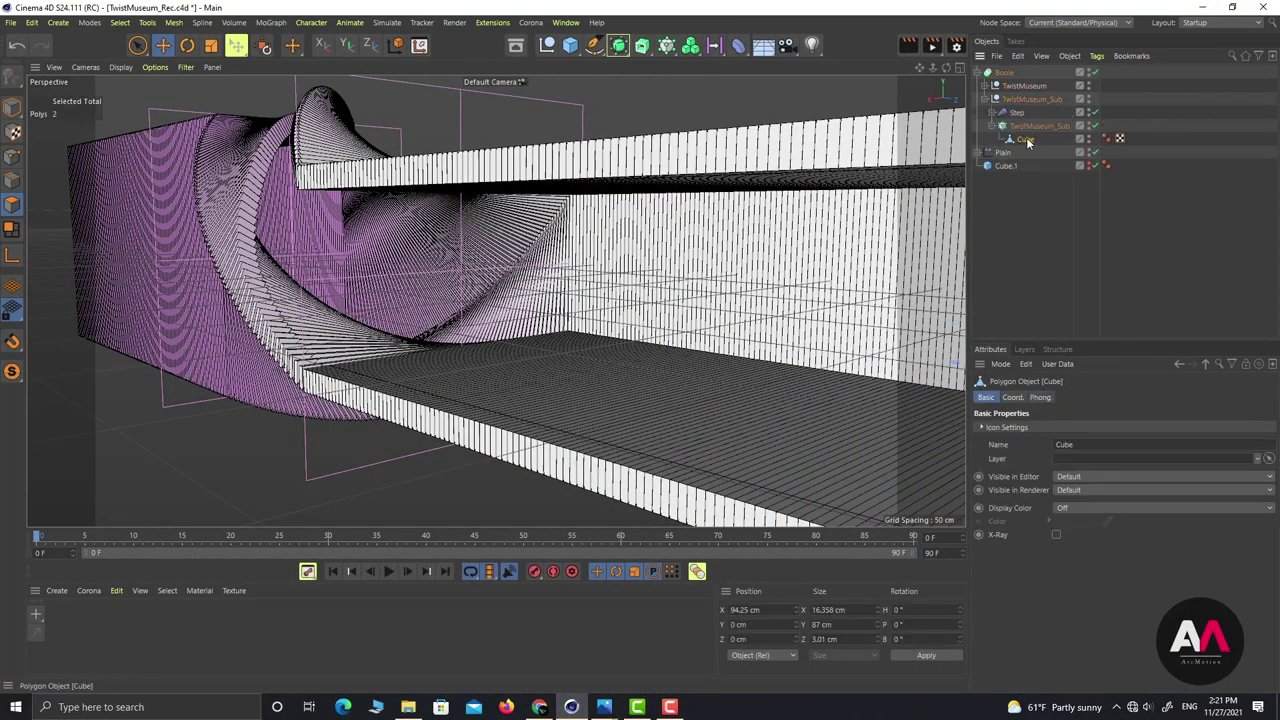
pyautogui.moveTo(1027, 141); pyautogui.dragTo(985, 151)
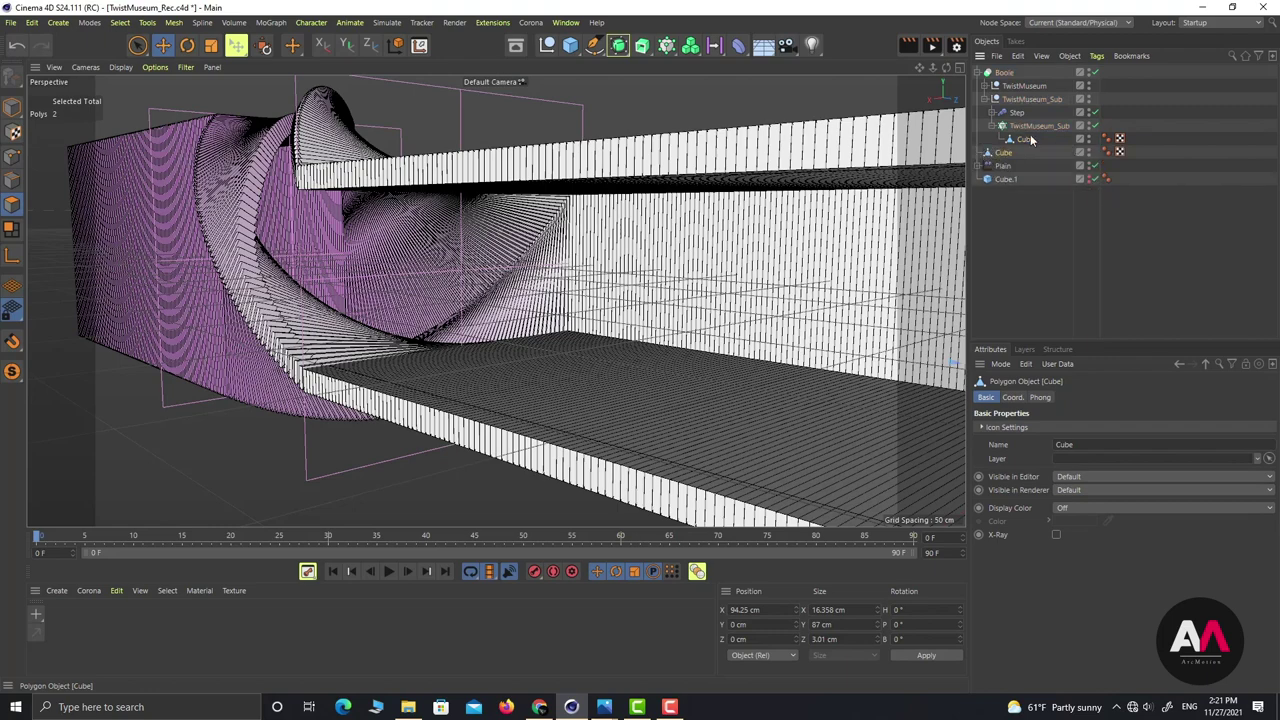
# Step: Delete all polygons of the copied Cube except its outer vertical side face
pyautogui.keyDown('alt'); pyautogui.moveTo(408, 275); pyautogui.dragTo(380, 314, button='right'); pyautogui.keyUp('alt')
pyautogui.keyDown('alt'); pyautogui.moveTo(550, 270); pyautogui.dragTo(571, 285); pyautogui.keyUp('alt')
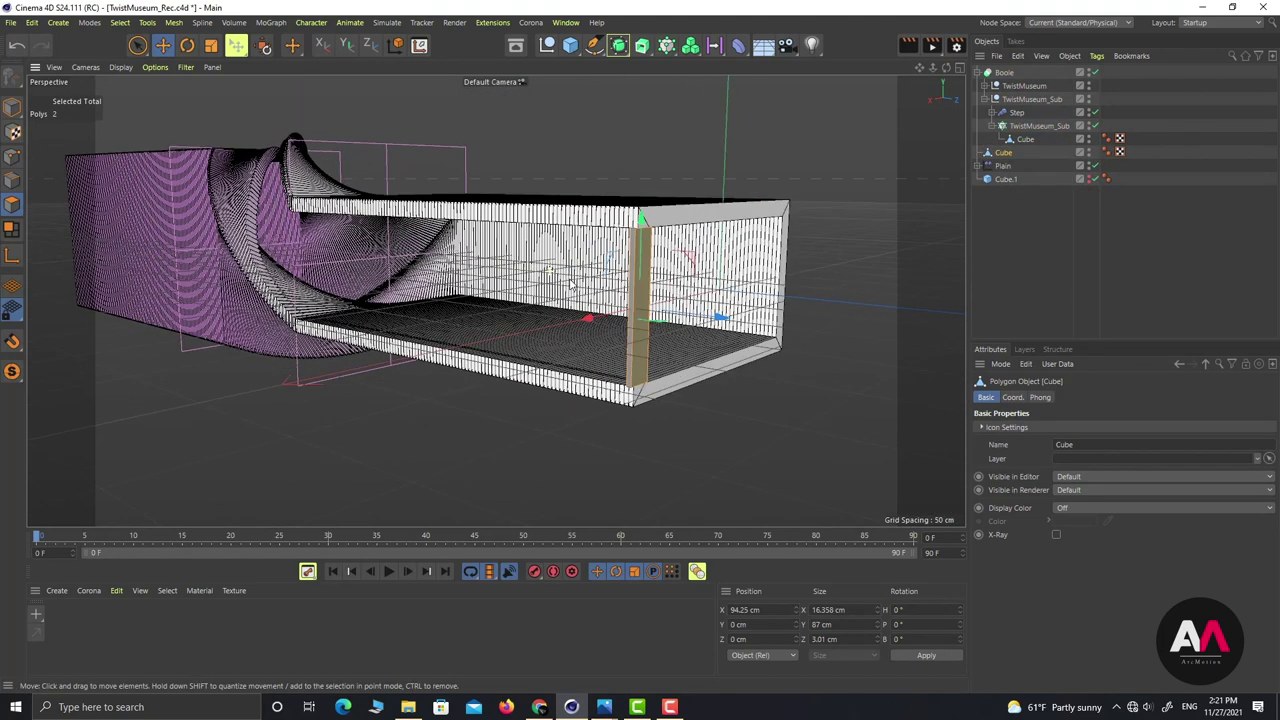
pyautogui.keyDown('alt'); pyautogui.moveTo(571, 284); pyautogui.dragTo(637, 274, button='right'); pyautogui.keyUp('alt')
pyautogui.keyDown('alt'); pyautogui.moveTo(615, 337); pyautogui.dragTo(631, 331, button='right'); pyautogui.keyUp('alt')
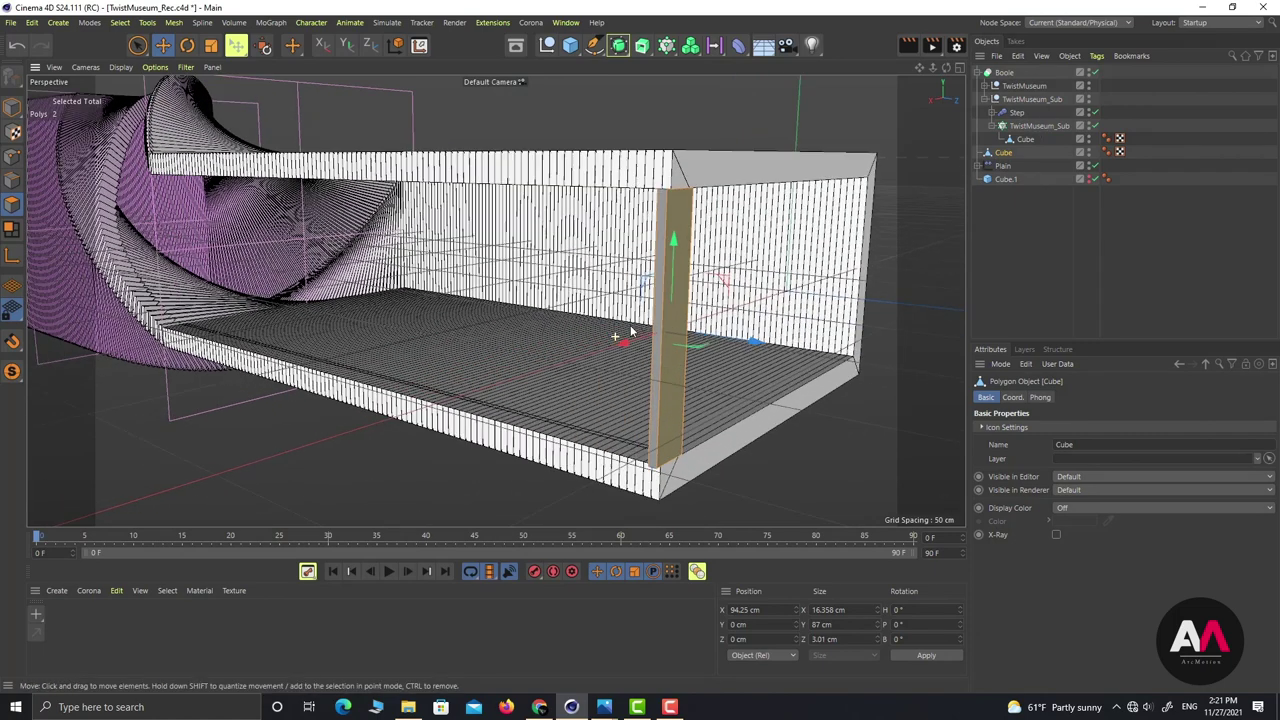
pyautogui.scroll(1, 631, 331)
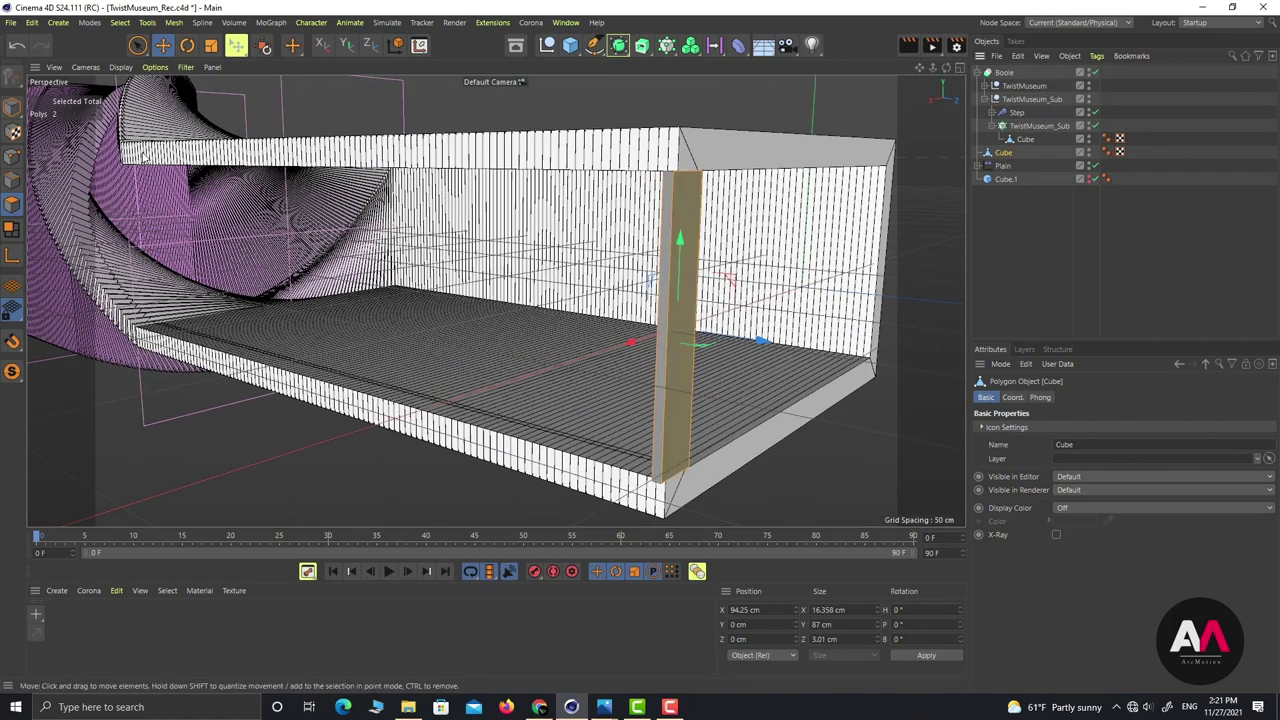
pyautogui.hotkey('ctrl', 'a')
pyautogui.keyDown('alt'); pyautogui.moveTo(649, 335); pyautogui.dragTo(688, 314, button='right'); pyautogui.keyUp('alt')
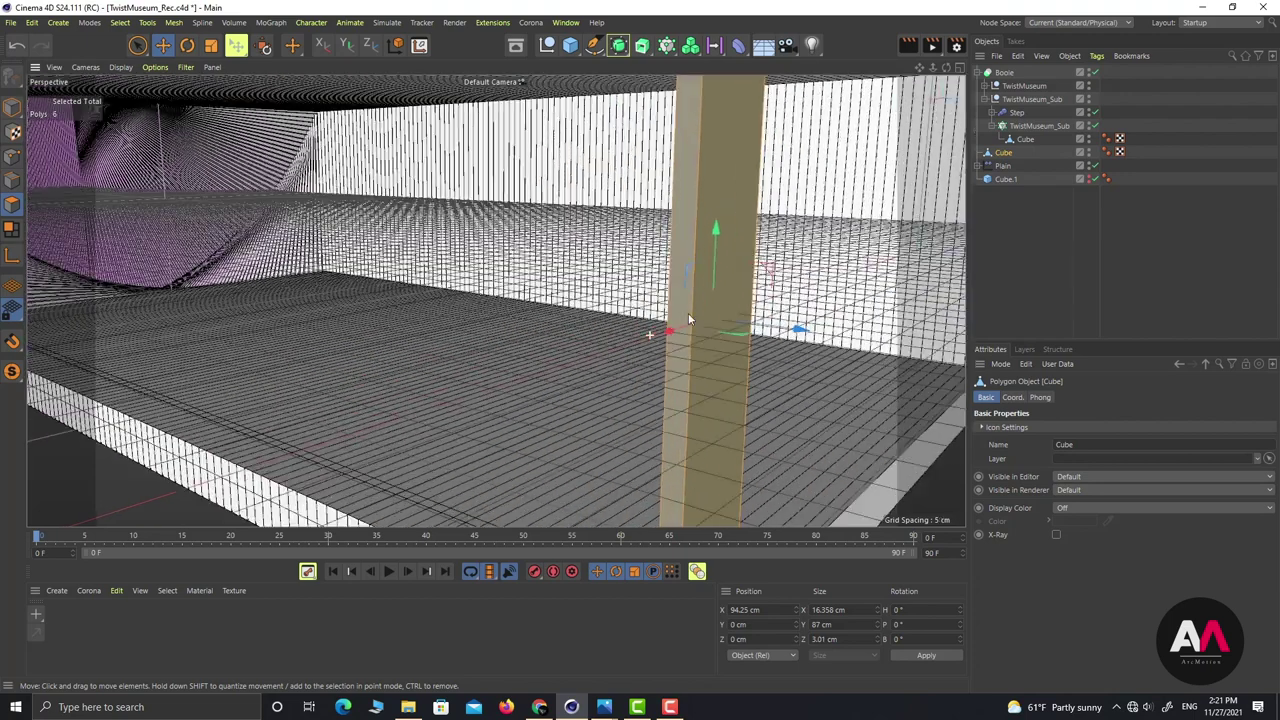
pyautogui.scroll(-2, 688, 318)
pyautogui.scroll(-4, 392, 418)
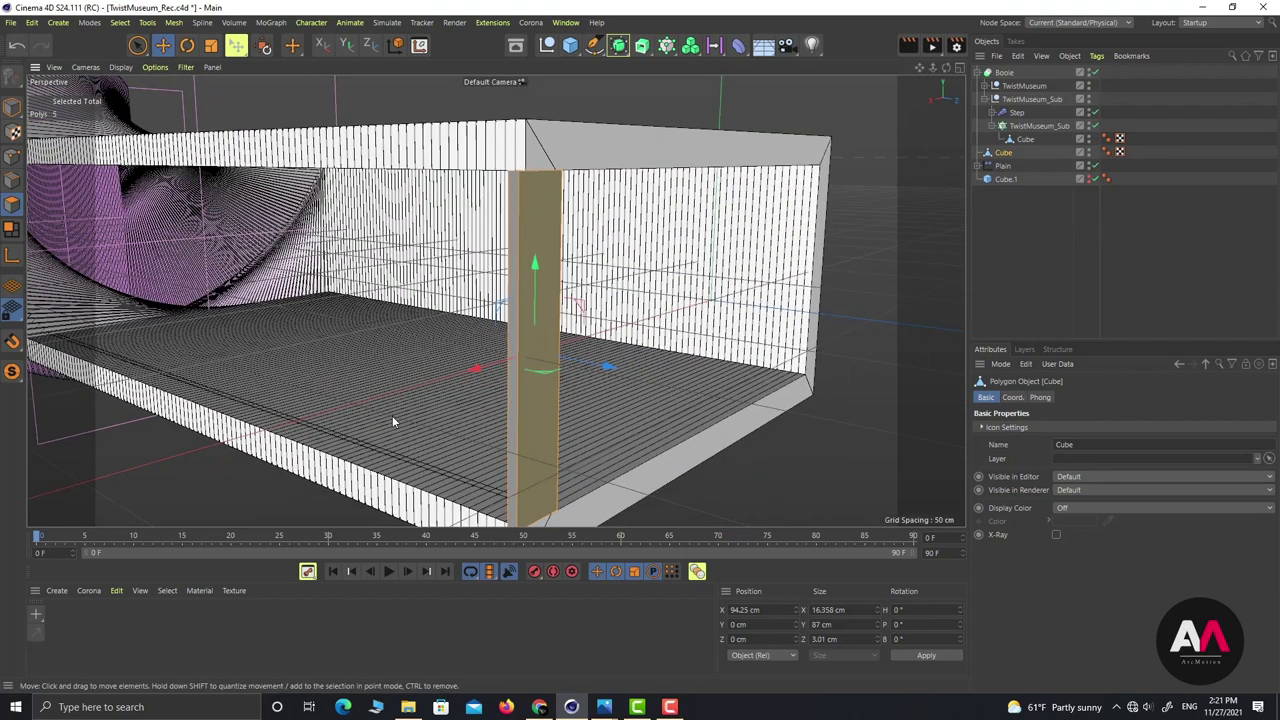
pyautogui.press('Delete')
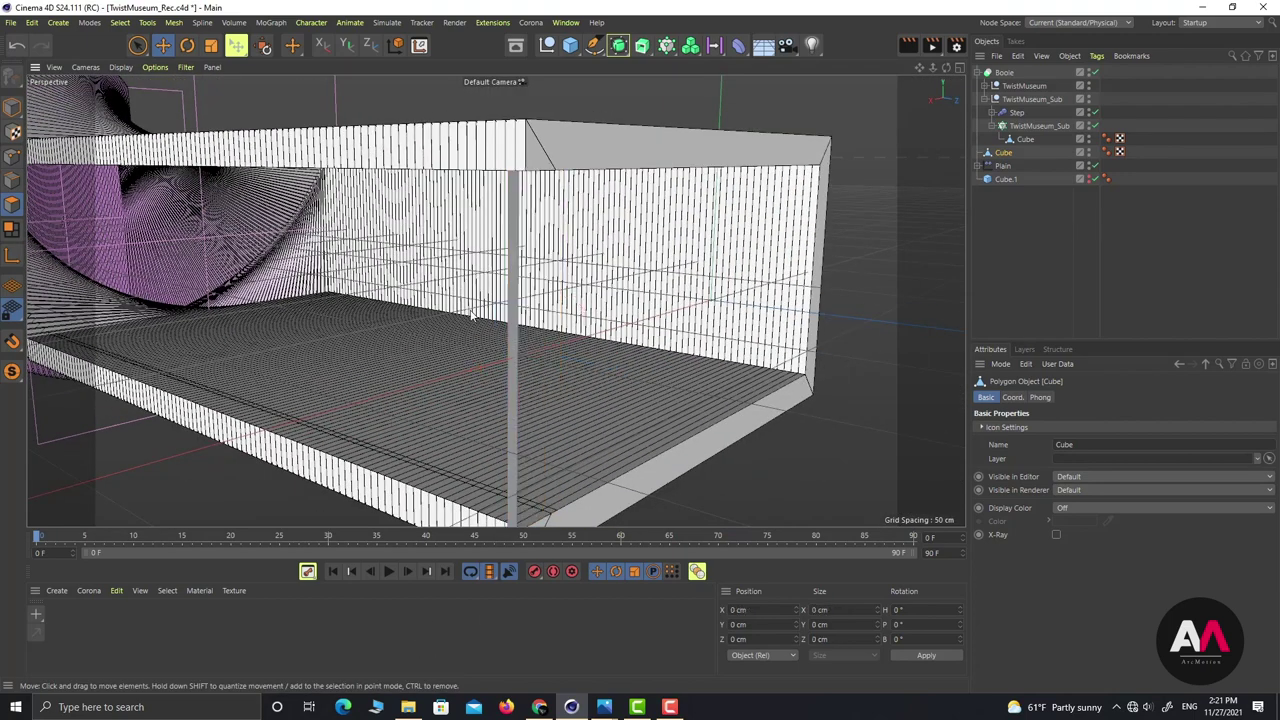
# Step: Select the remaining face of the copied Cube and move it about 4.7 cm inward into the side opening
pyautogui.scroll(-4, 392, 420)
pyautogui.click(143, 49)
pyautogui.scroll(2, 521, 288)
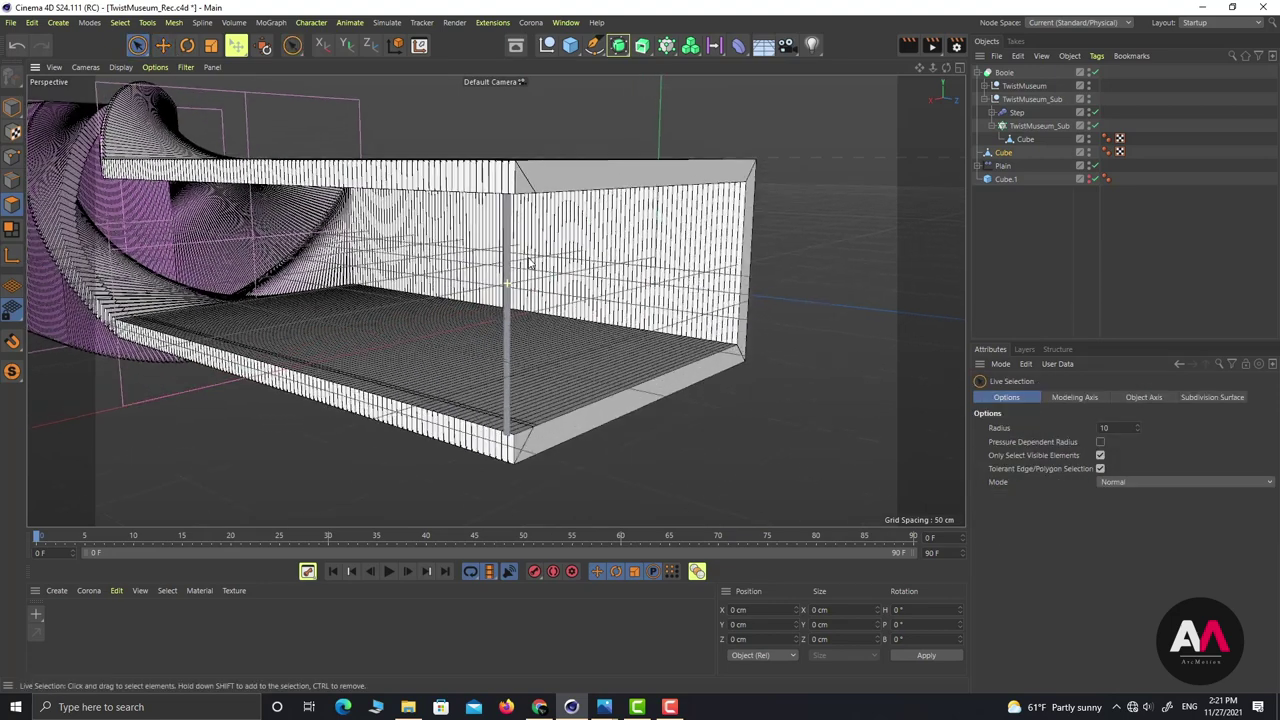
pyautogui.keyDown('alt'); pyautogui.moveTo(521, 288); pyautogui.dragTo(141, 271); pyautogui.keyUp('alt')
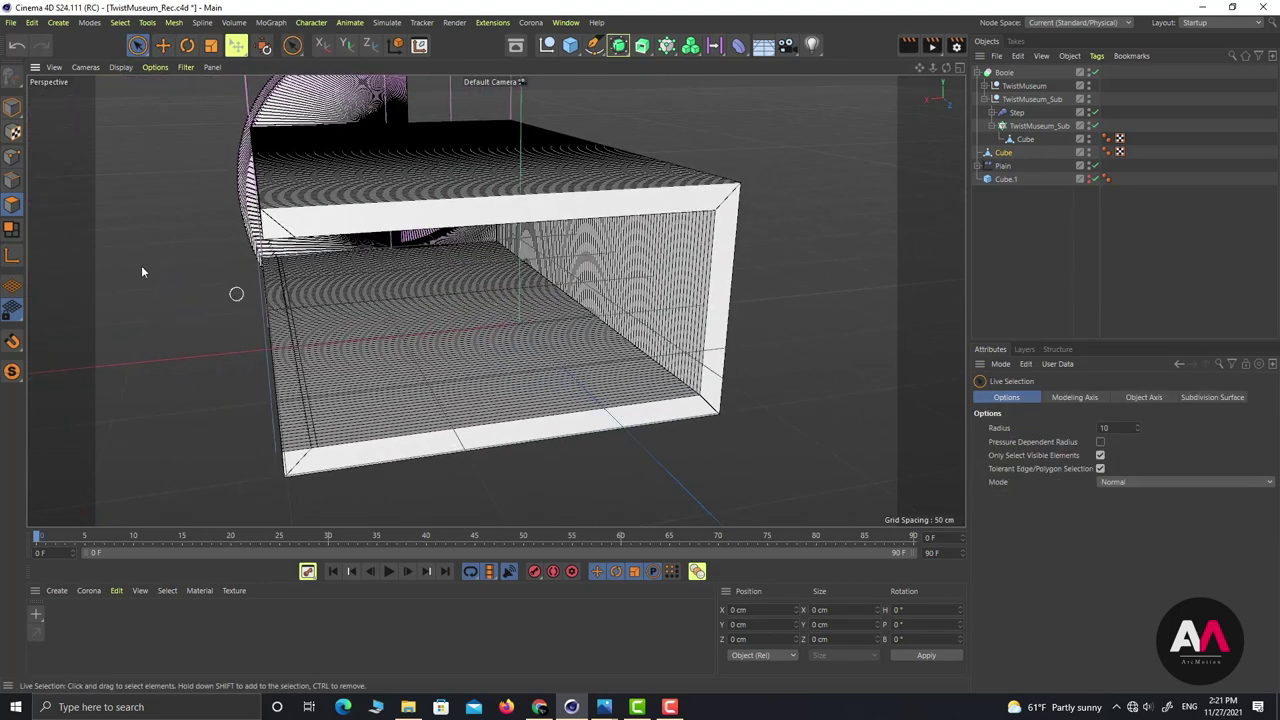
pyautogui.click(1008, 156)
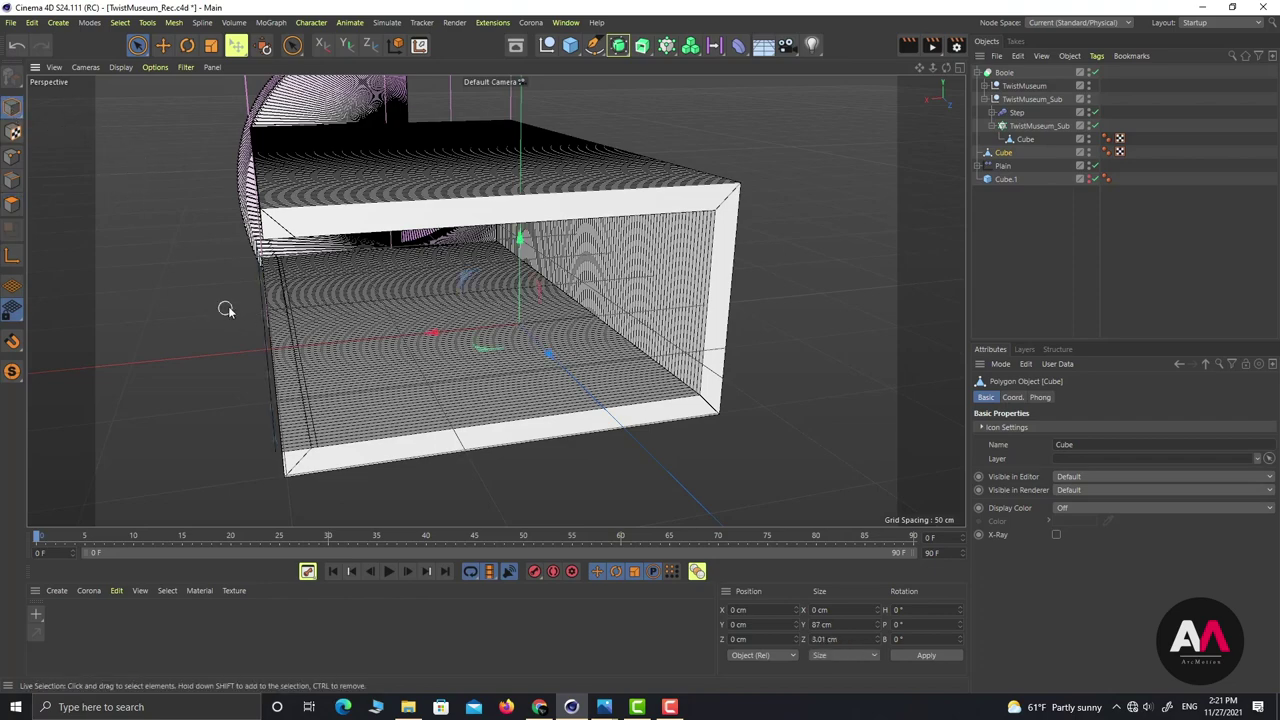
pyautogui.keyDown('alt'); pyautogui.moveTo(229, 309); pyautogui.dragTo(317, 325); pyautogui.keyUp('alt')
pyautogui.scroll(2, 427, 293)
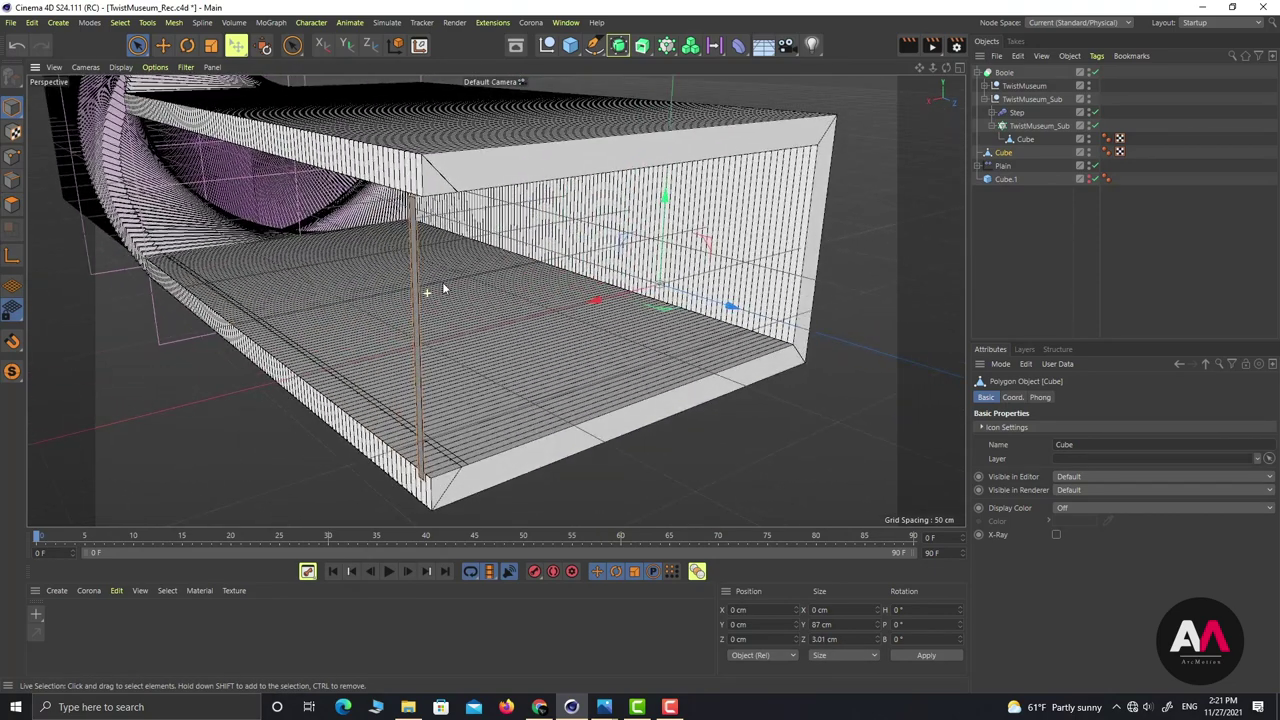
pyautogui.scroll(1, 443, 289)
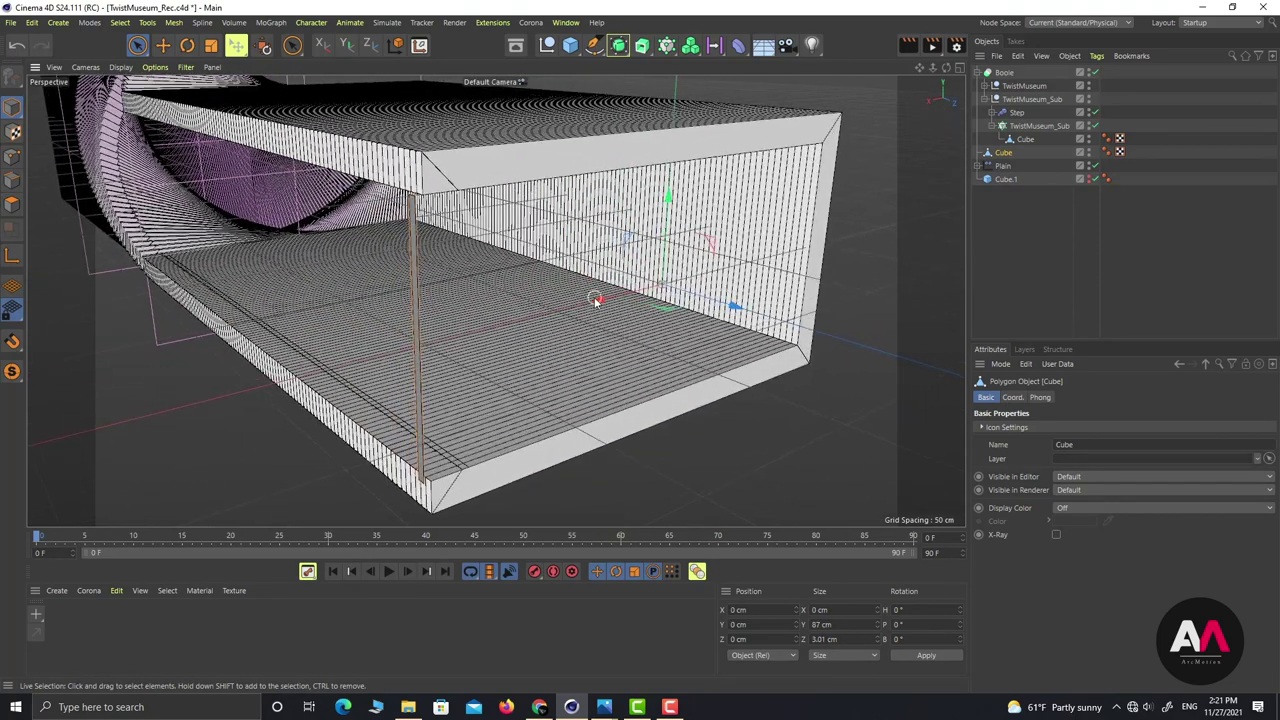
pyautogui.click(12, 204)
pyautogui.click(420, 330)
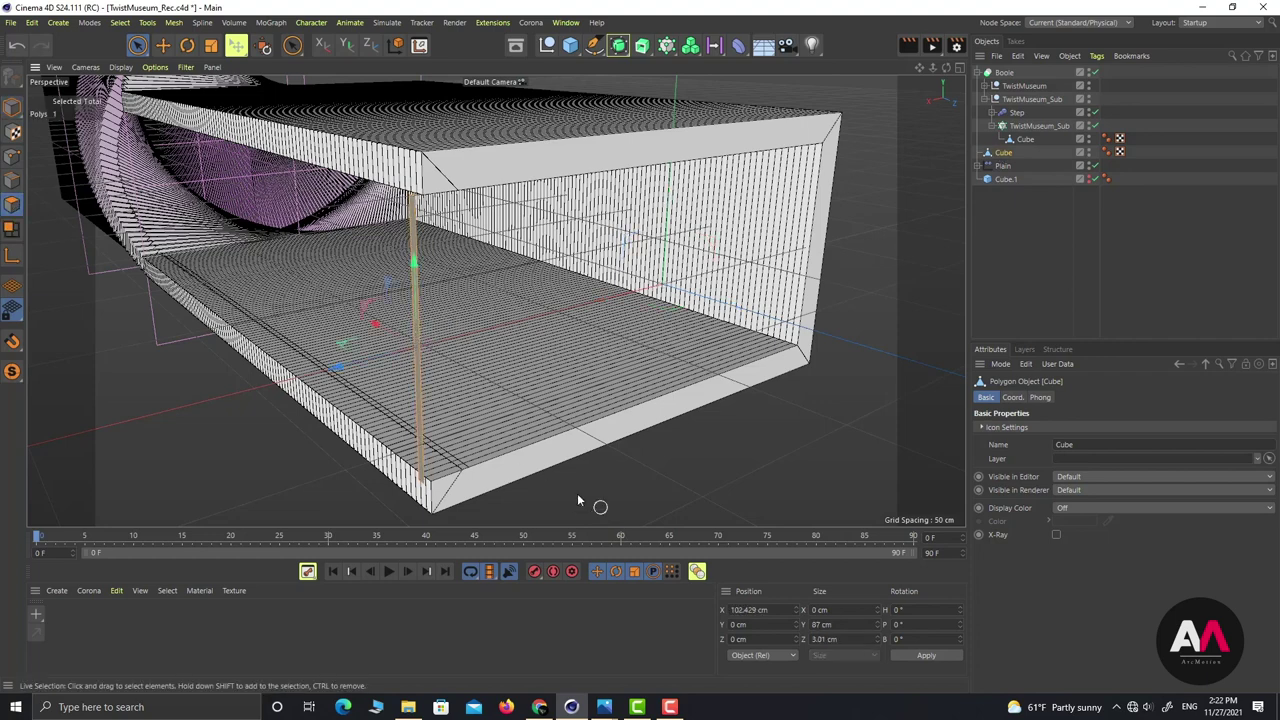
pyautogui.moveTo(368, 379); pyautogui.dragTo(381, 368)
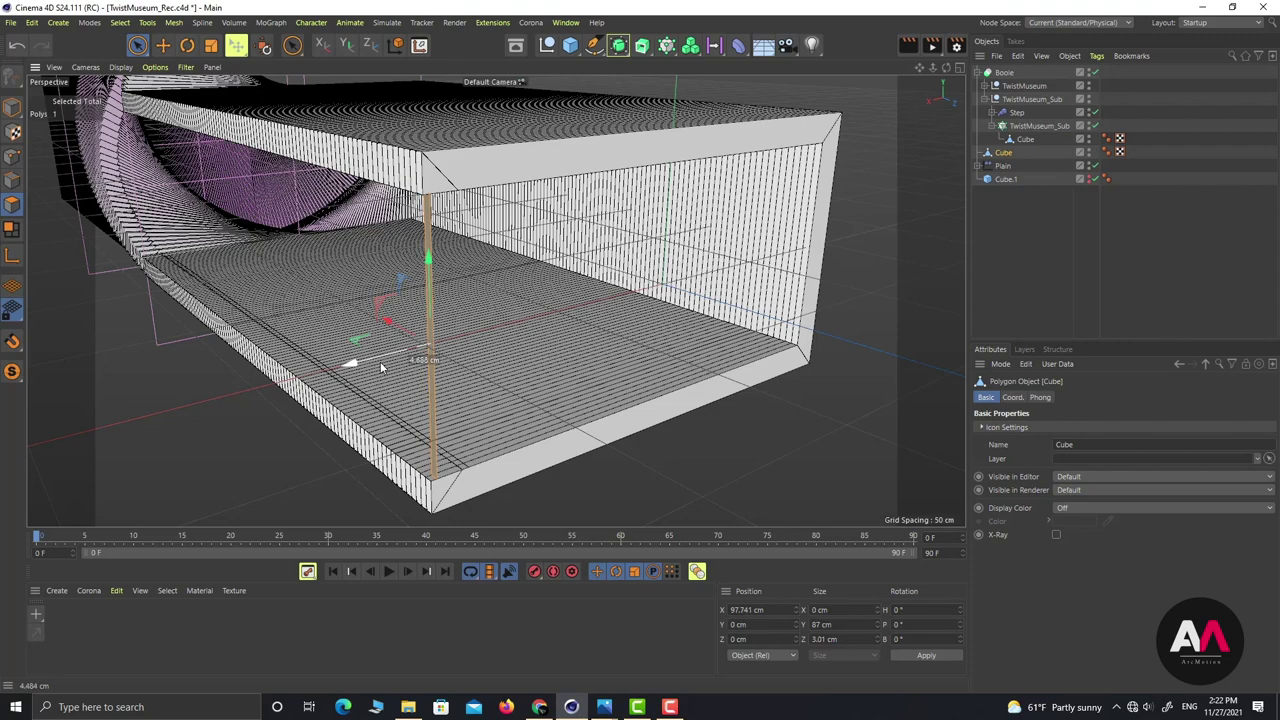
# Step: Pull the face's inner vertical edge along the building's length to about Z -486 cm, stretching it into a long glass panel
pyautogui.click(12, 180)
pyautogui.scroll(4, 348, 318)
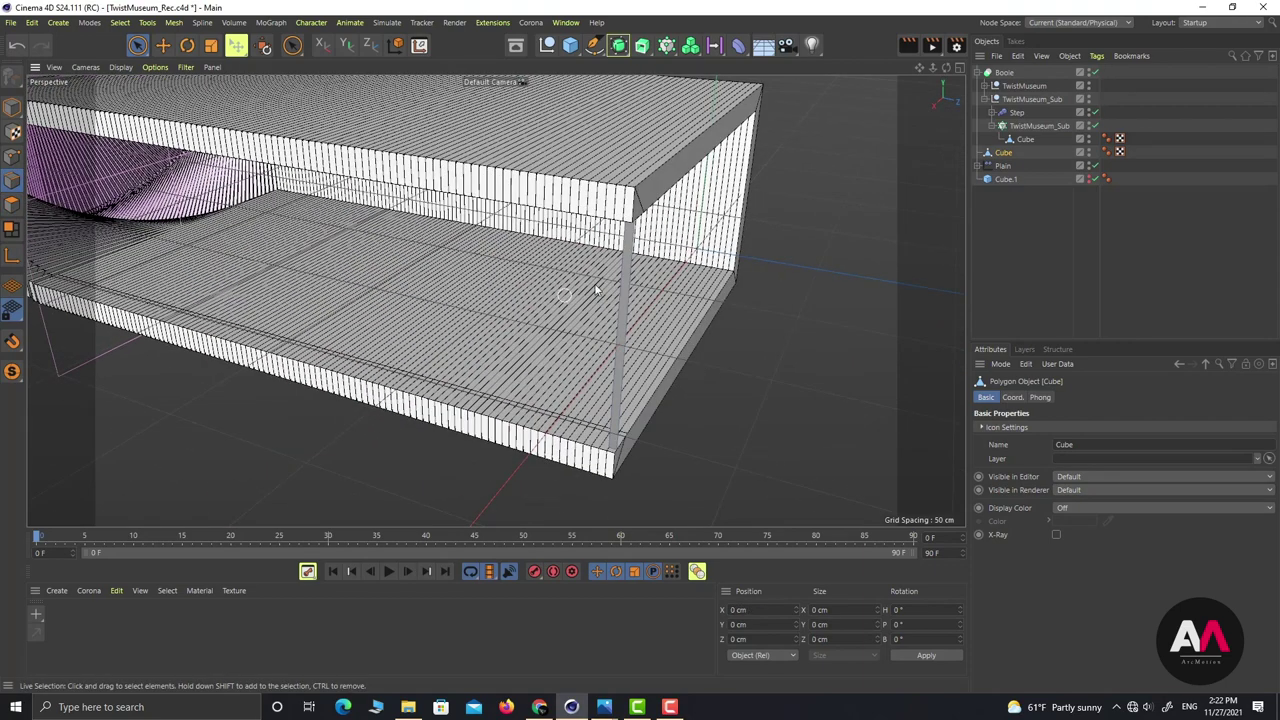
pyautogui.scroll(3, 620, 285)
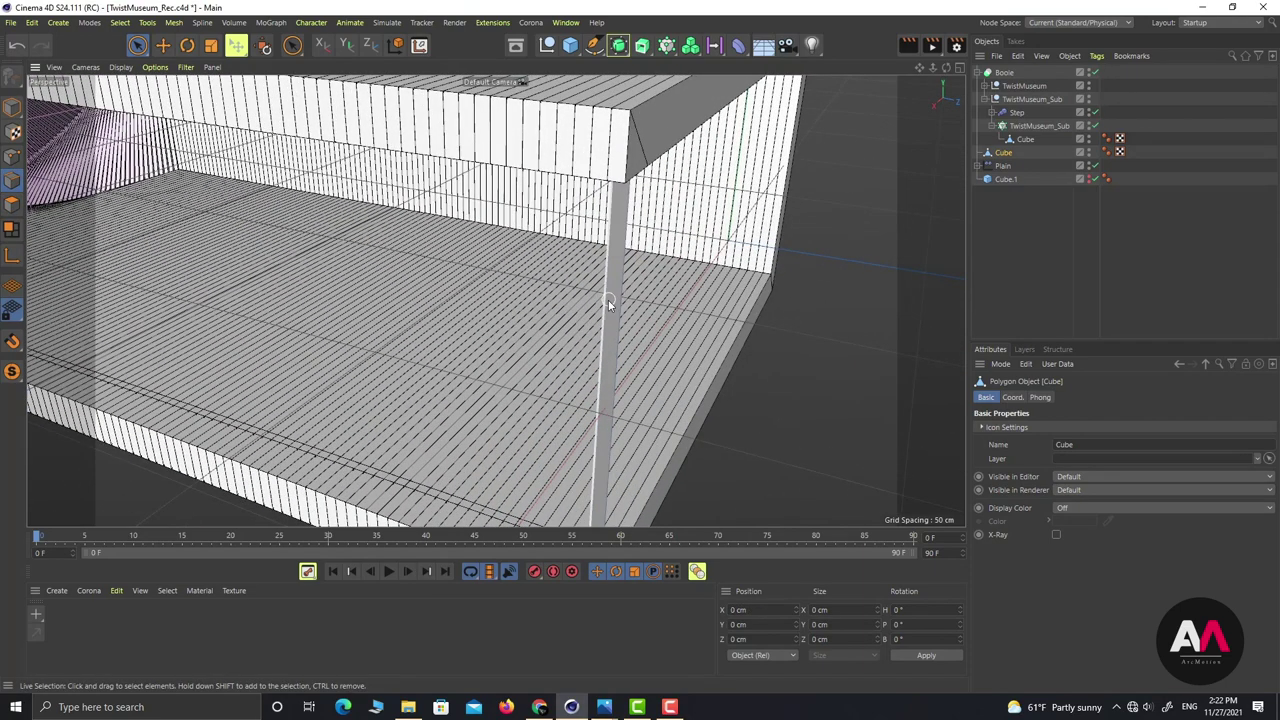
pyautogui.click(608, 299)
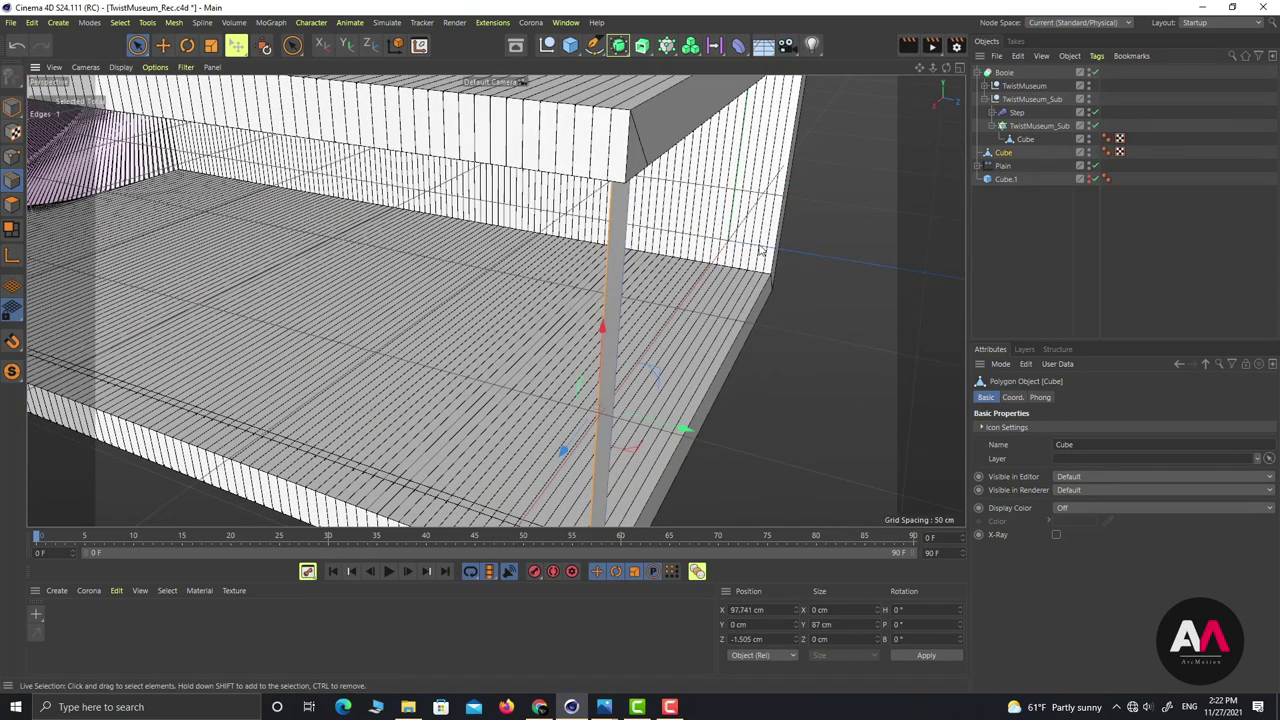
pyautogui.scroll(-4, 728, 336)
pyautogui.keyDown('alt'); pyautogui.moveTo(760, 343); pyautogui.dragTo(763, 410); pyautogui.keyUp('alt')
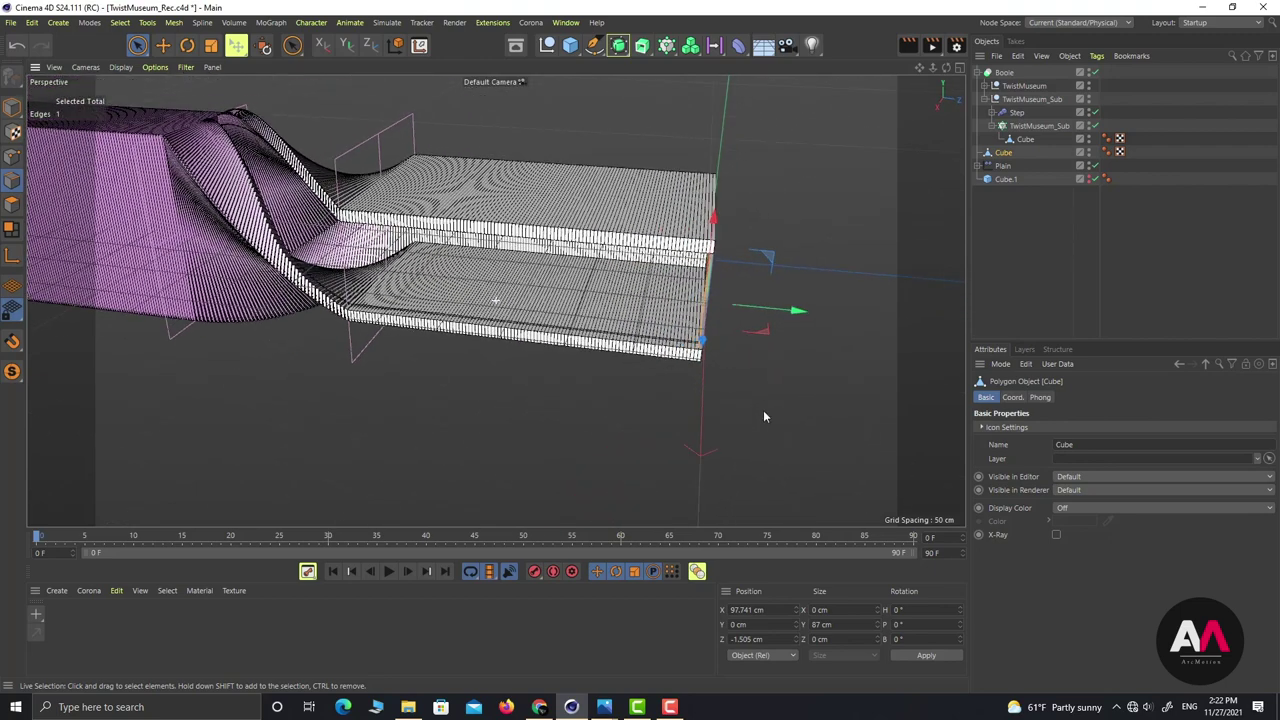
pyautogui.moveTo(766, 312); pyautogui.dragTo(257, 280)
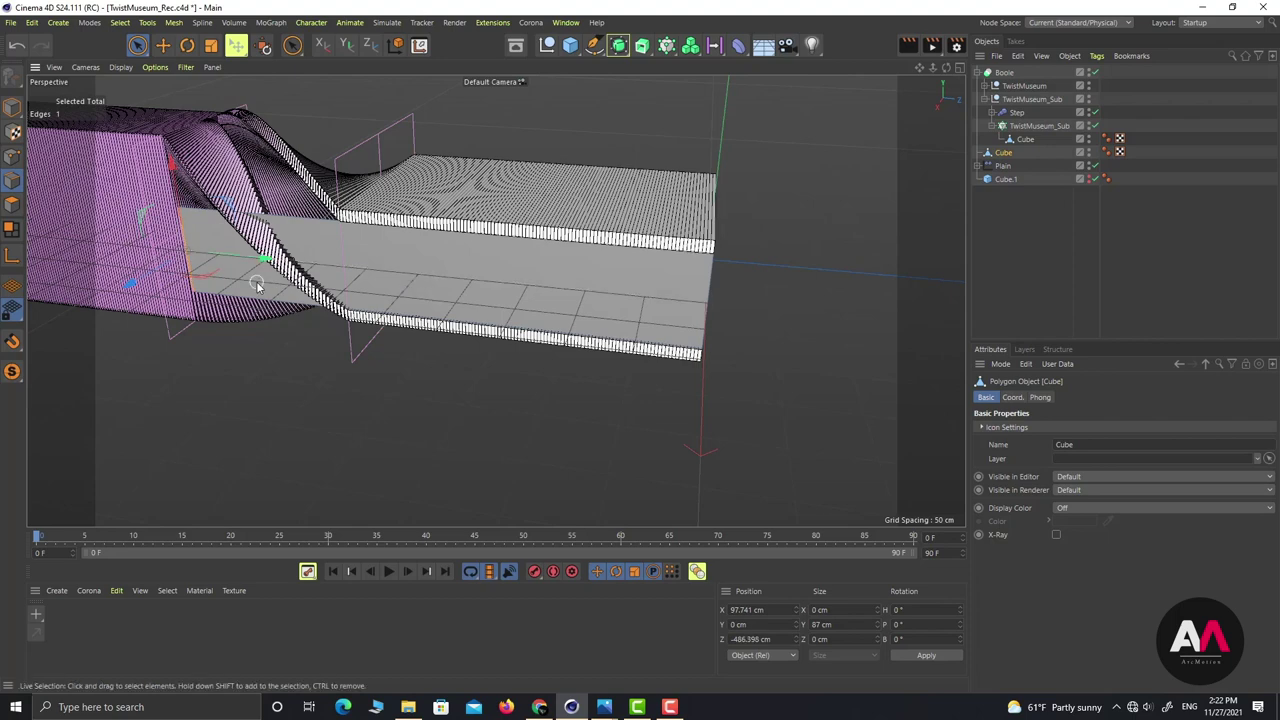
# Step: Move the Plain effector to the top of the hierarchy above the Boole and disable it to untwist the building
pyautogui.keyDown('alt'); pyautogui.moveTo(726, 306); pyautogui.dragTo(322, 263); pyautogui.keyUp('alt')
pyautogui.scroll(2, 322, 263)
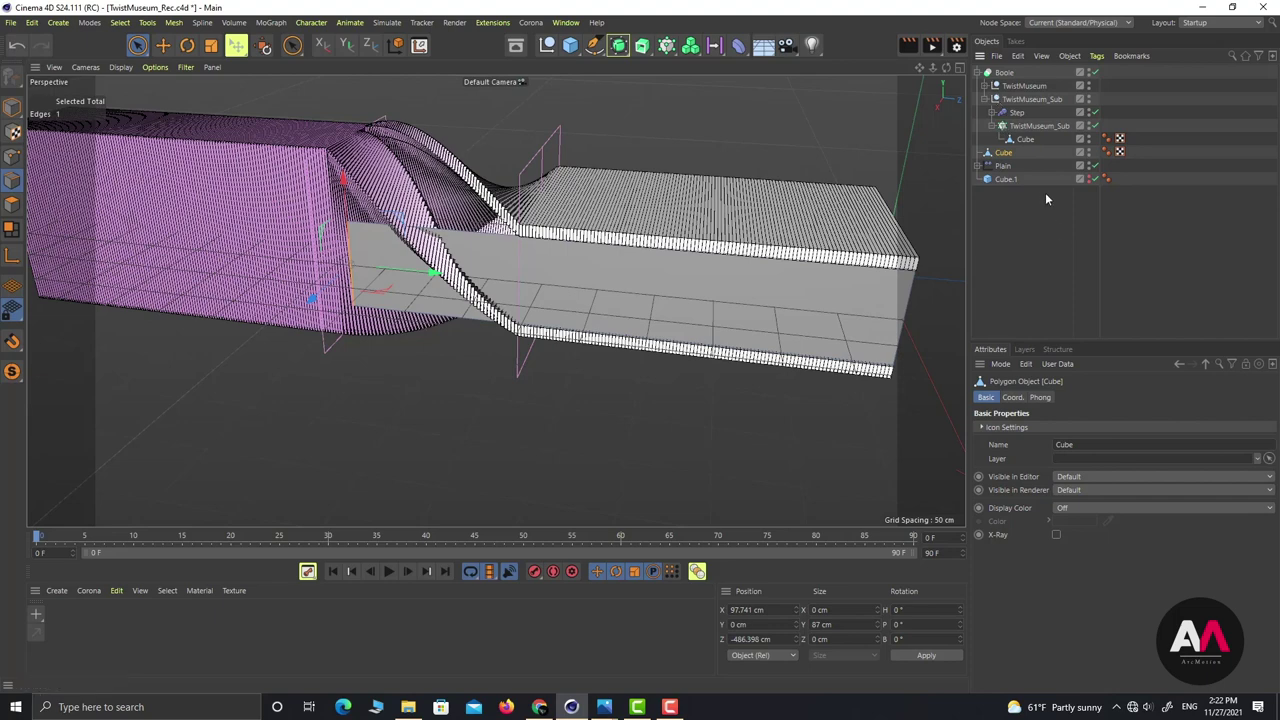
pyautogui.click(1001, 166)
pyautogui.moveTo(1001, 170); pyautogui.dragTo(1000, 72)
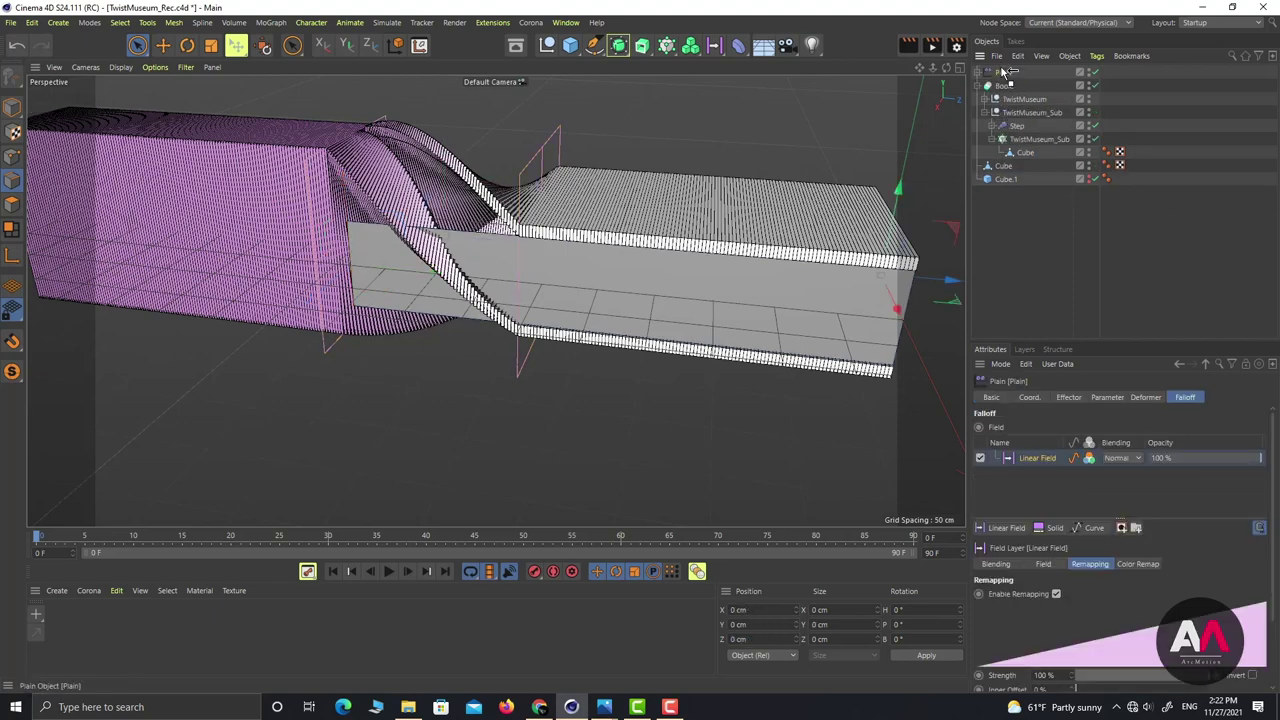
pyautogui.click(1094, 74)
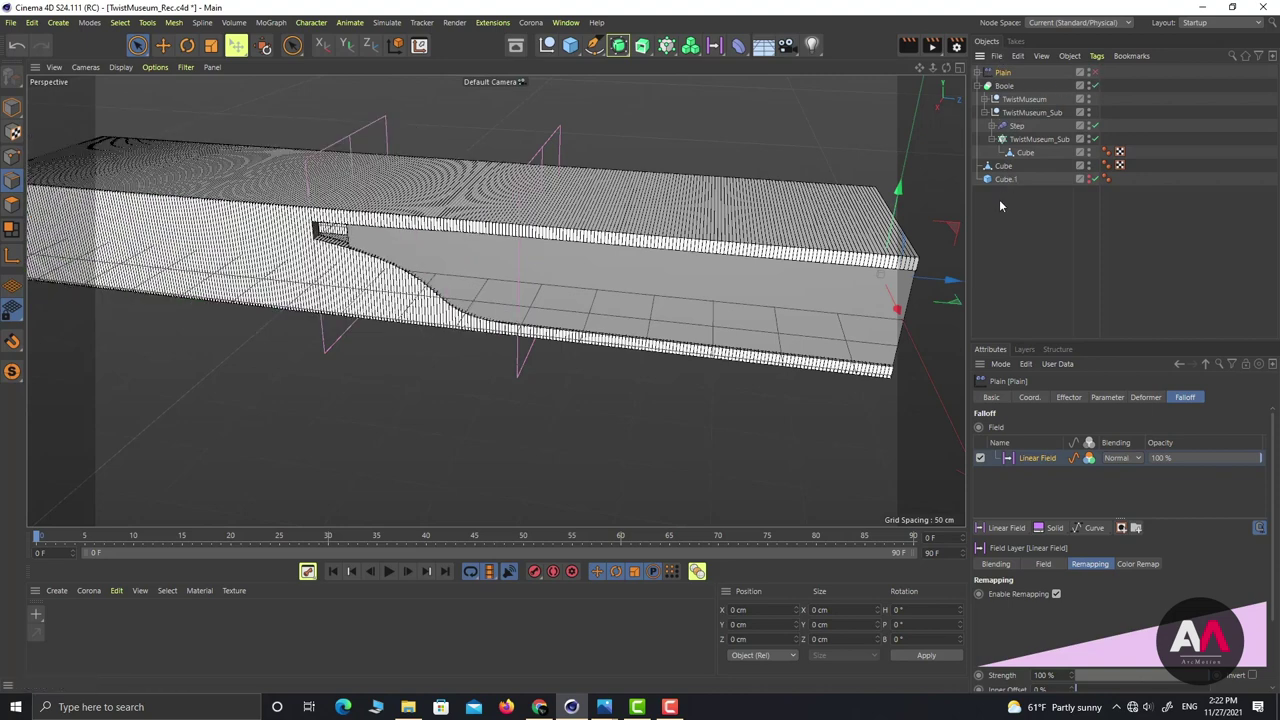
pyautogui.click(1096, 74)
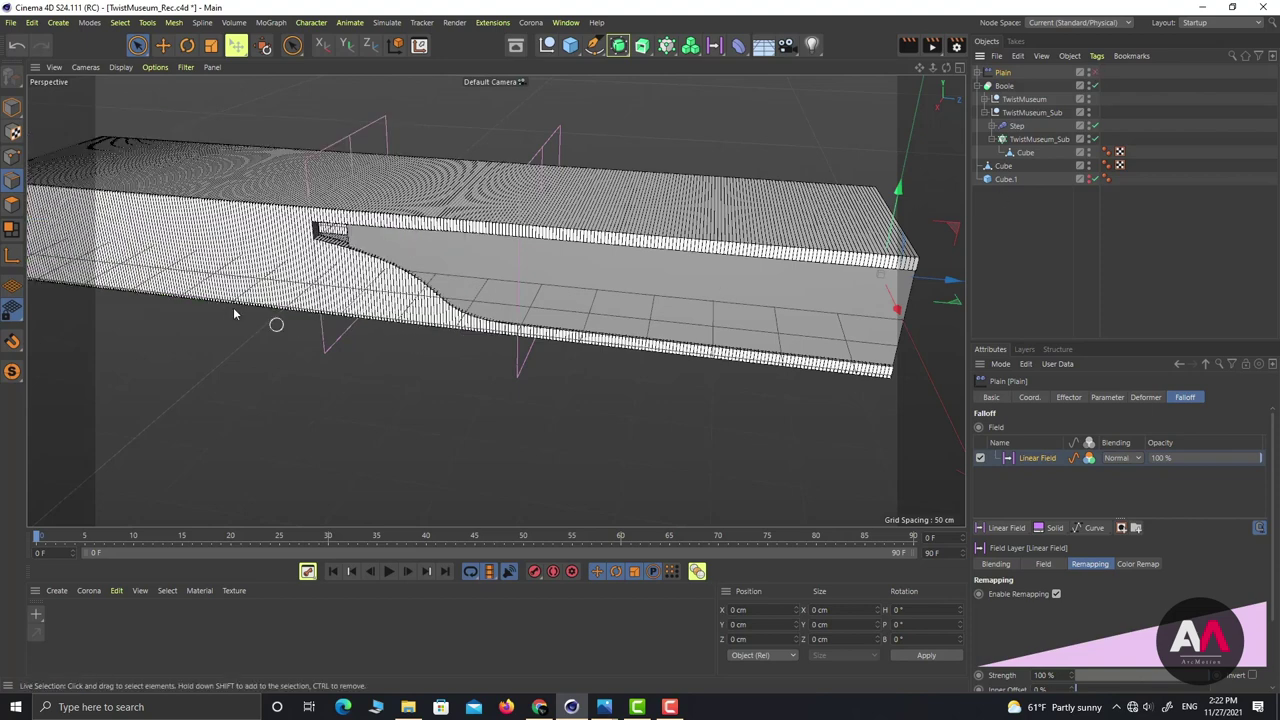
pyautogui.keyDown('alt'); pyautogui.moveTo(277, 323); pyautogui.dragTo(343, 257); pyautogui.keyUp('alt')
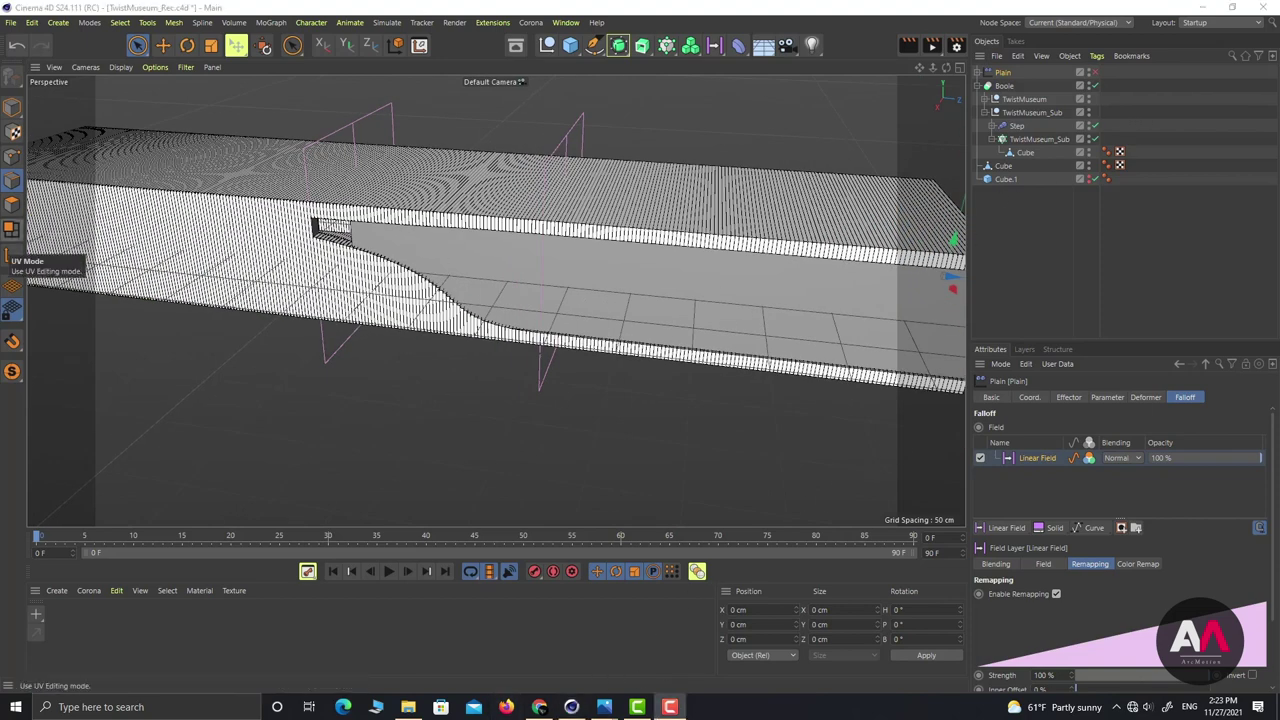
# Step: Extend the panel's far vertical edge to about Z -523 cm so it reaches the narrow end of the side opening
pyautogui.click(1003, 166)
pyautogui.scroll(4, 328, 232)
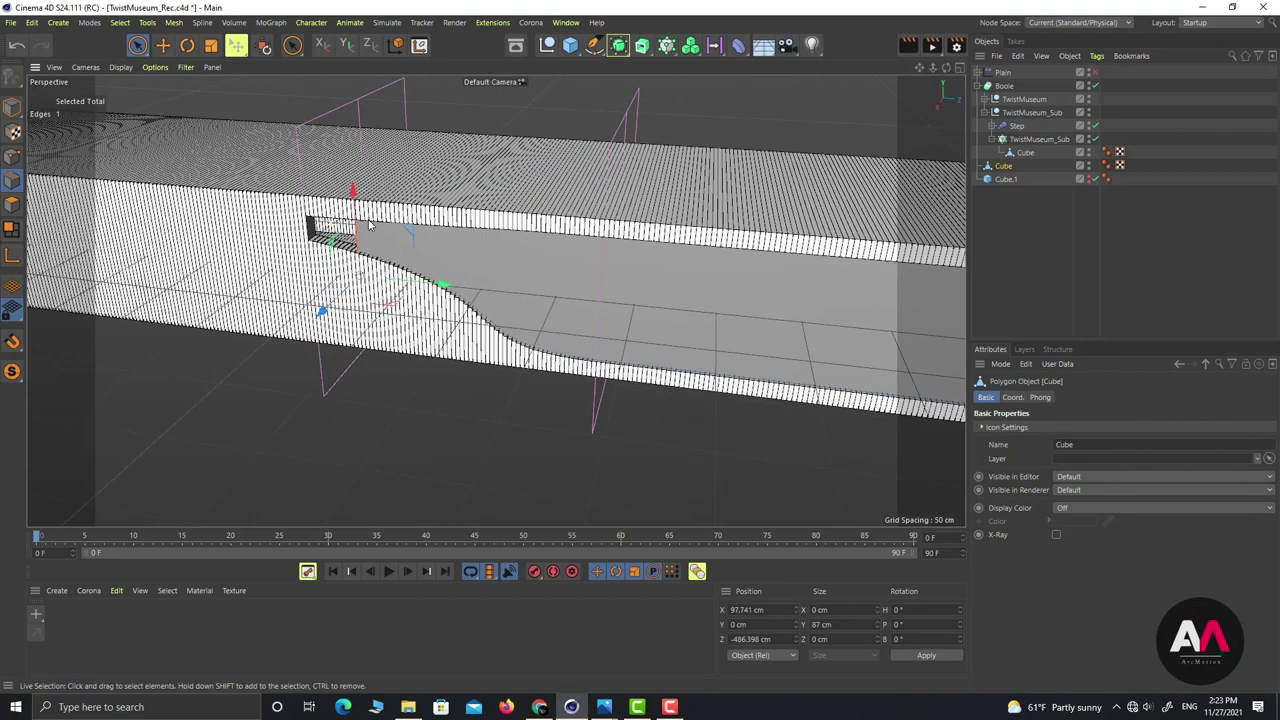
pyautogui.moveTo(457, 320); pyautogui.dragTo(379, 316)
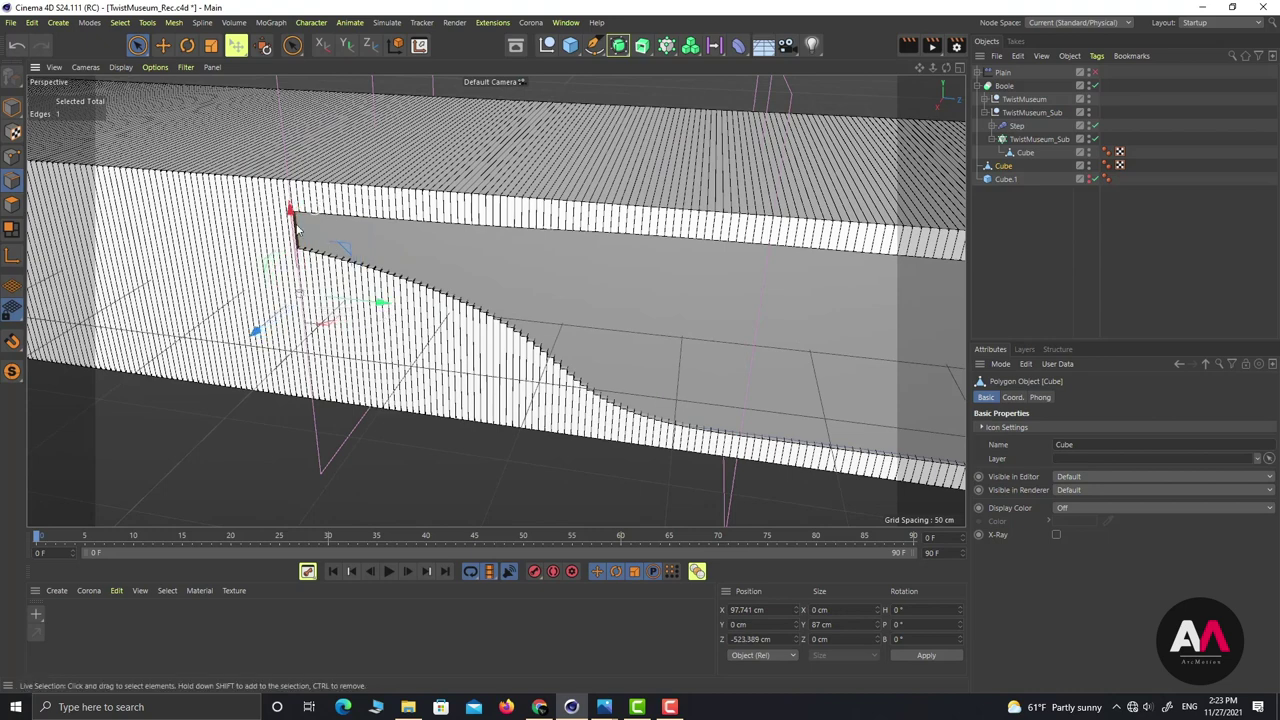
pyautogui.scroll(-5, 668, 430)
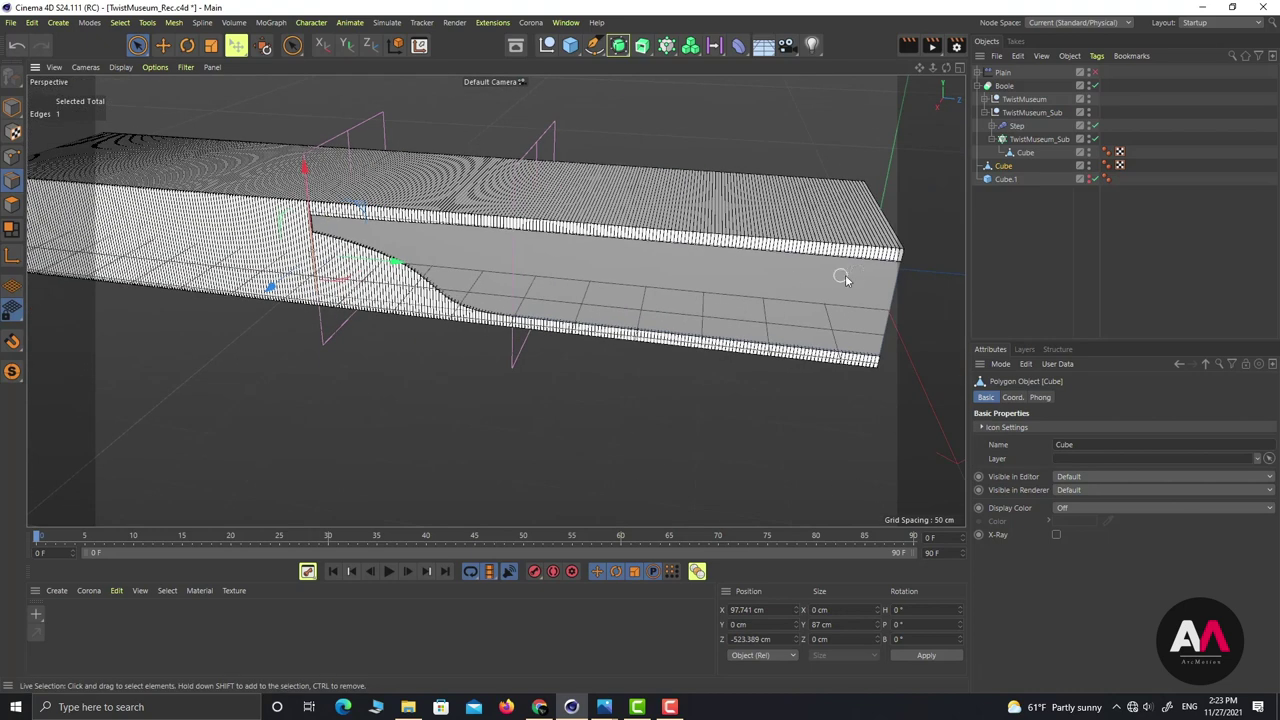
# Step: Isolate the glass panel with viewport solo and add a vertical loop cut across it at about 48 %
pyautogui.click(13, 373)
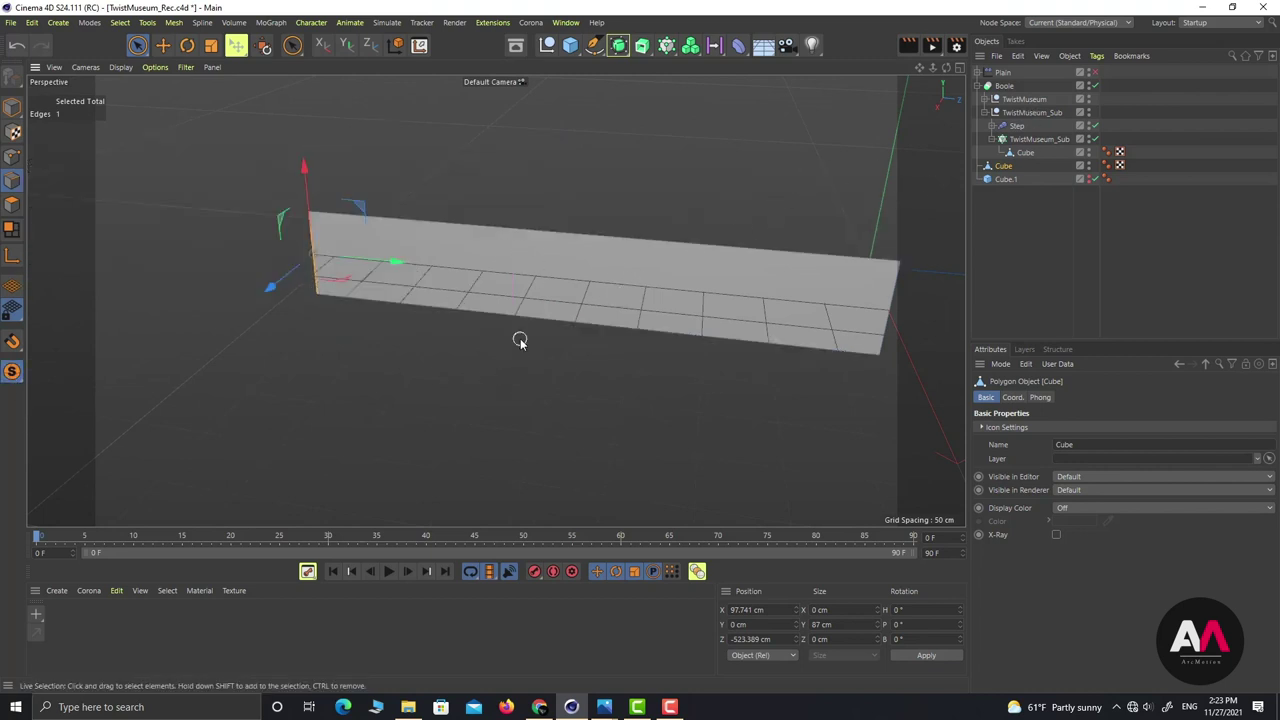
pyautogui.press('k')
pyautogui.press('l')
pyautogui.click(588, 326)
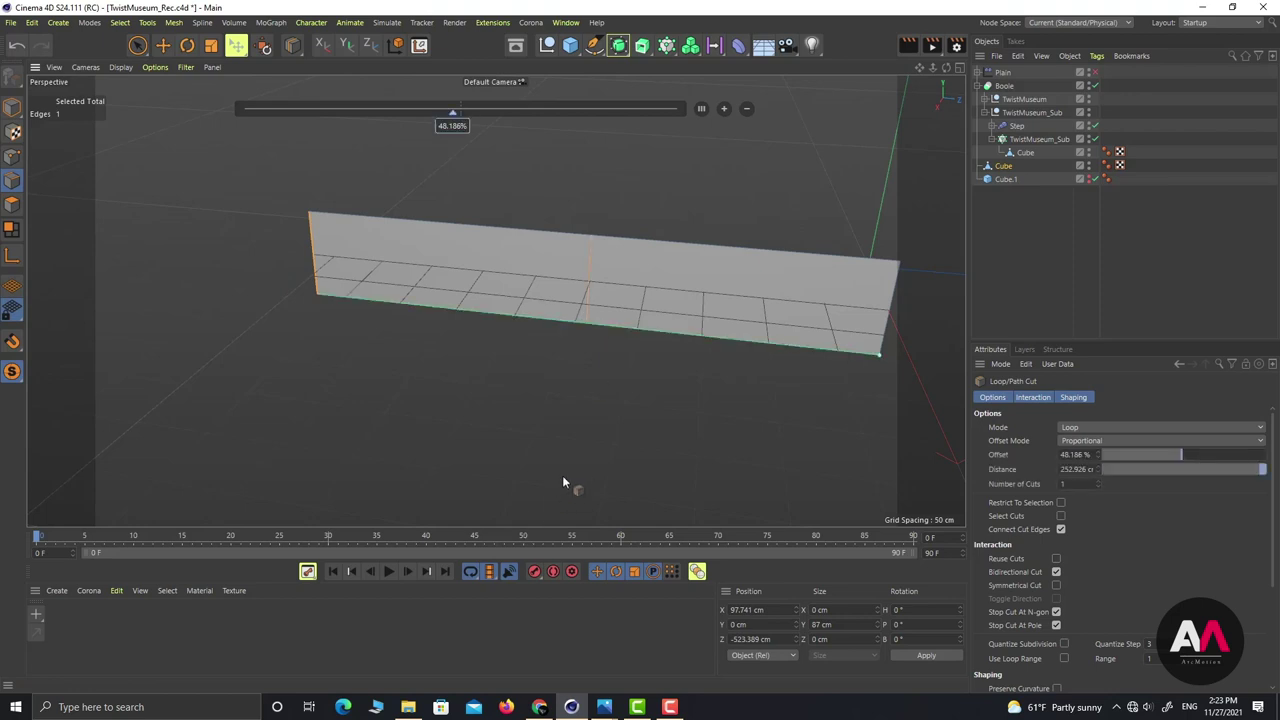
# Step: Increase the loop cut on the glass panel to 14 evenly spaced vertical cuts
pyautogui.click(723, 109)
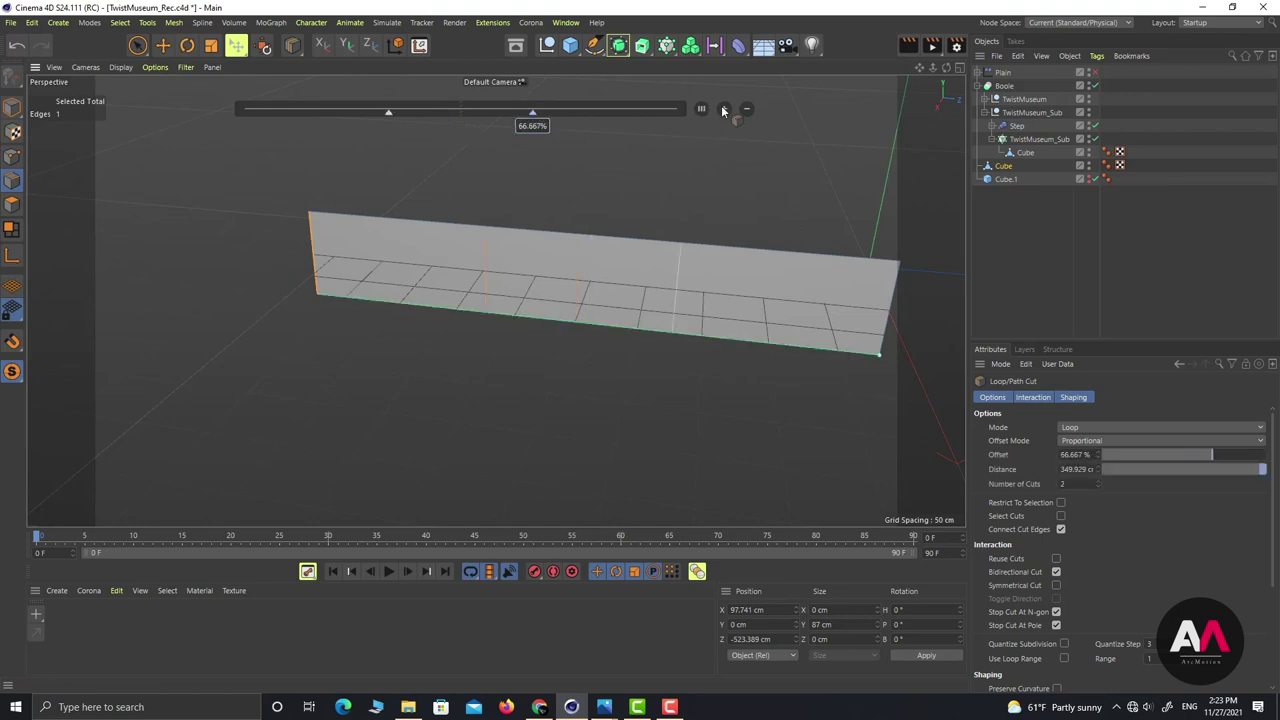
pyautogui.click(723, 109)
pyautogui.click(723, 109)
pyautogui.click(723, 109)
pyautogui.click(723, 109)
pyautogui.click(723, 109)
pyautogui.click(724, 109)
pyautogui.click(724, 109)
pyautogui.click(724, 109)
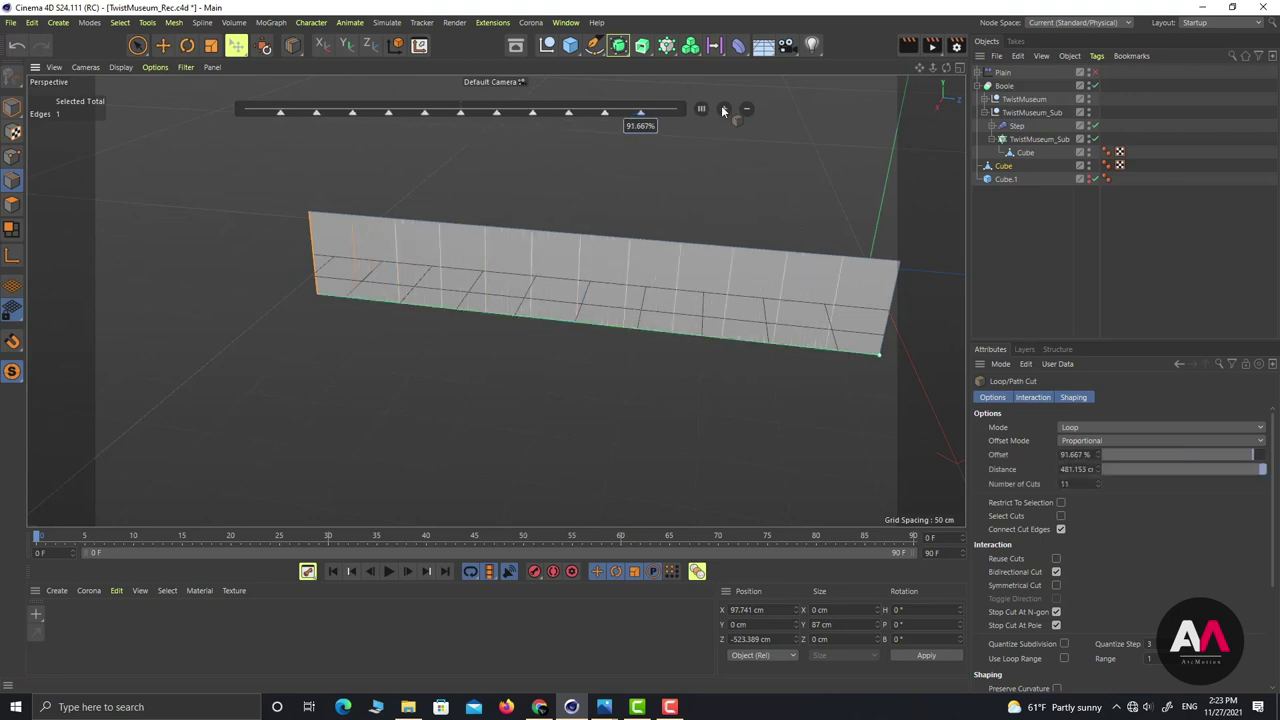
pyautogui.click(724, 109)
pyautogui.click(724, 109)
pyautogui.click(724, 109)
pyautogui.click(728, 108)
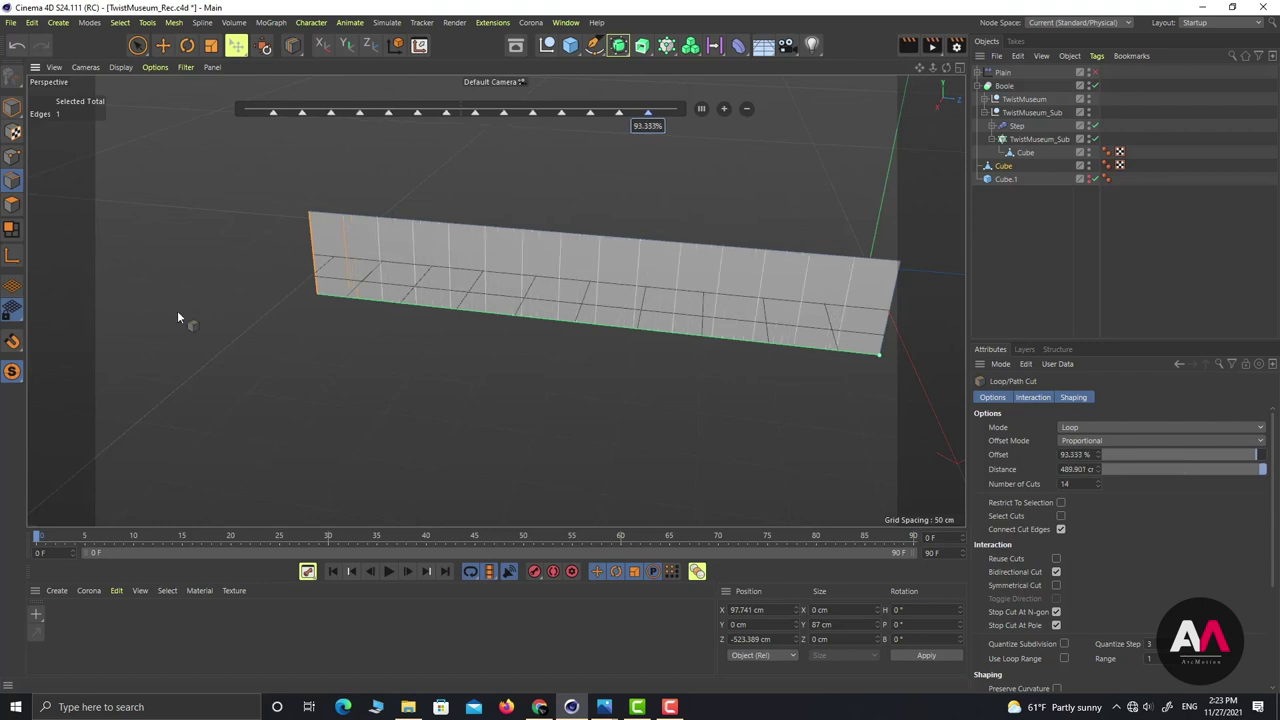
# Step: Turn off viewport solo to bring back the building and raise the panel's loop cut count to 15
pyautogui.click(9, 372)
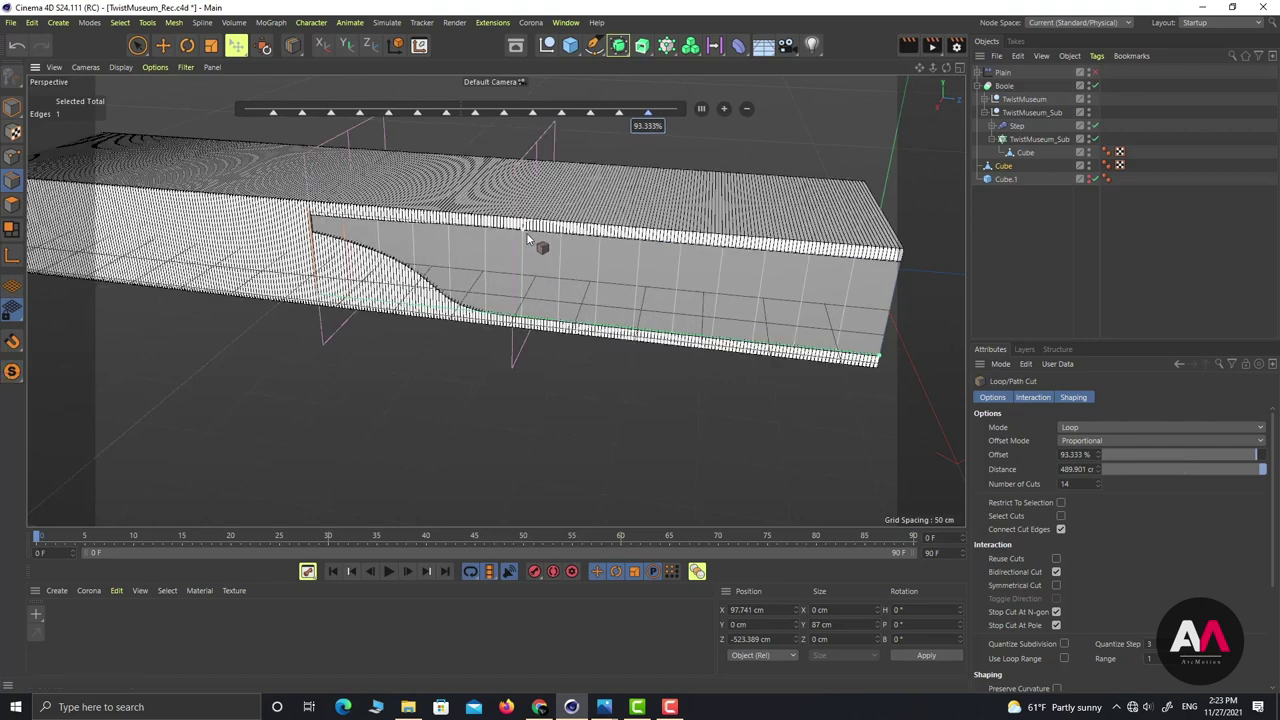
pyautogui.click(723, 109)
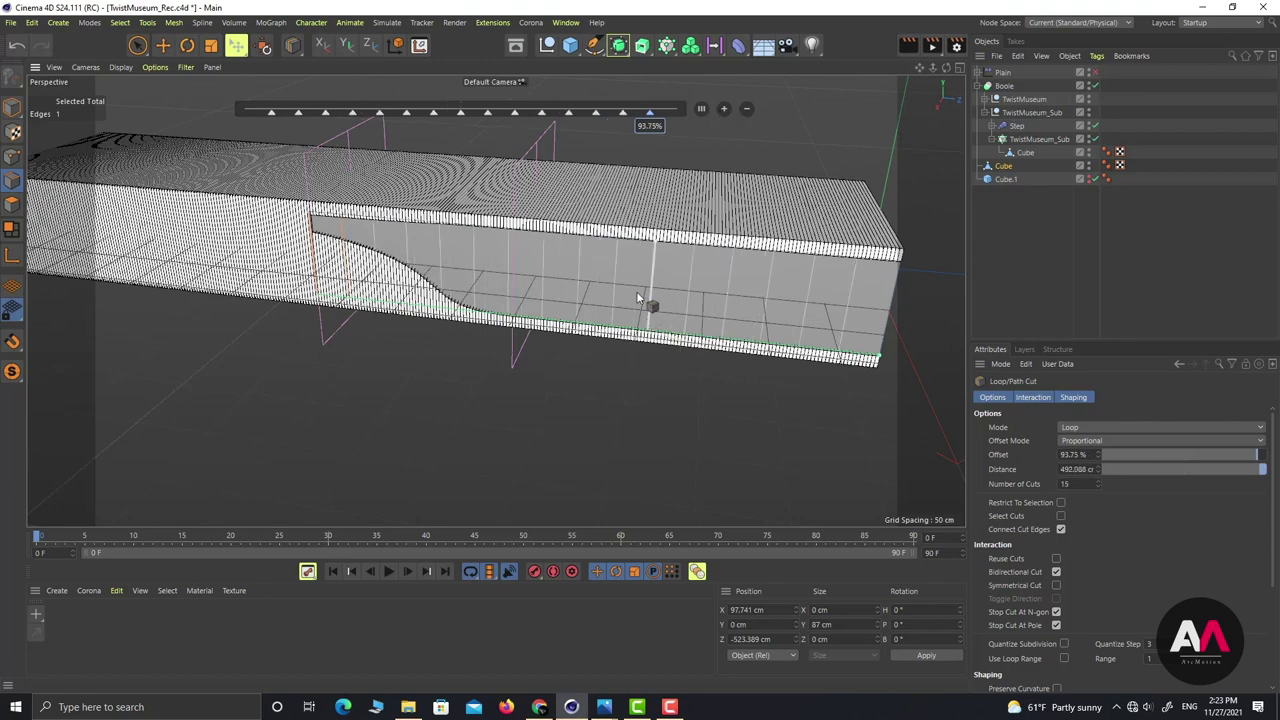
pyautogui.moveTo(646, 294)
pyautogui.keyDown('alt'); pyautogui.mouseDown()
pyautogui.moveTo(634, 297)
pyautogui.moveTo(654, 257)
pyautogui.moveTo(676, 255)
pyautogui.moveTo(550, 308)
pyautogui.moveTo(503, 292)
pyautogui.moveTo(538, 292)
pyautogui.mouseUp(); pyautogui.keyUp('alt')
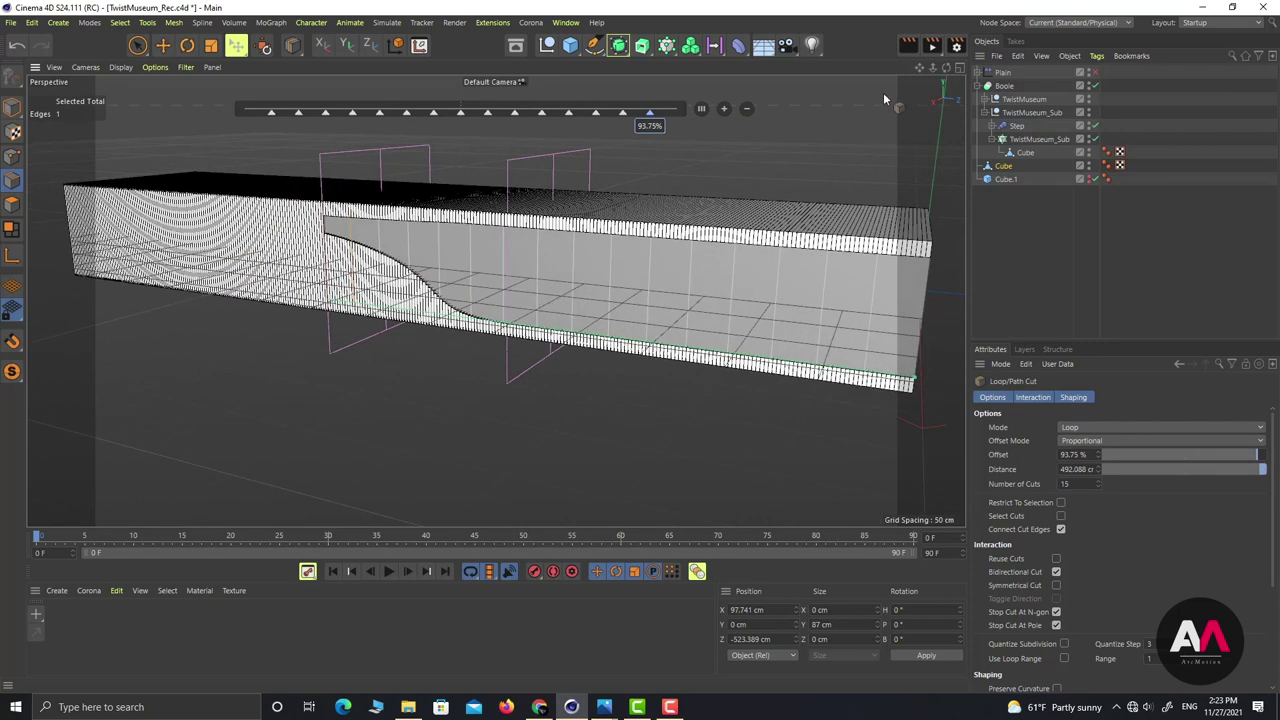
# Step: In the Right view, select the panel's five bottom points at its narrow end and raise them to about Y -30.7 cm
pyautogui.click(956, 67)
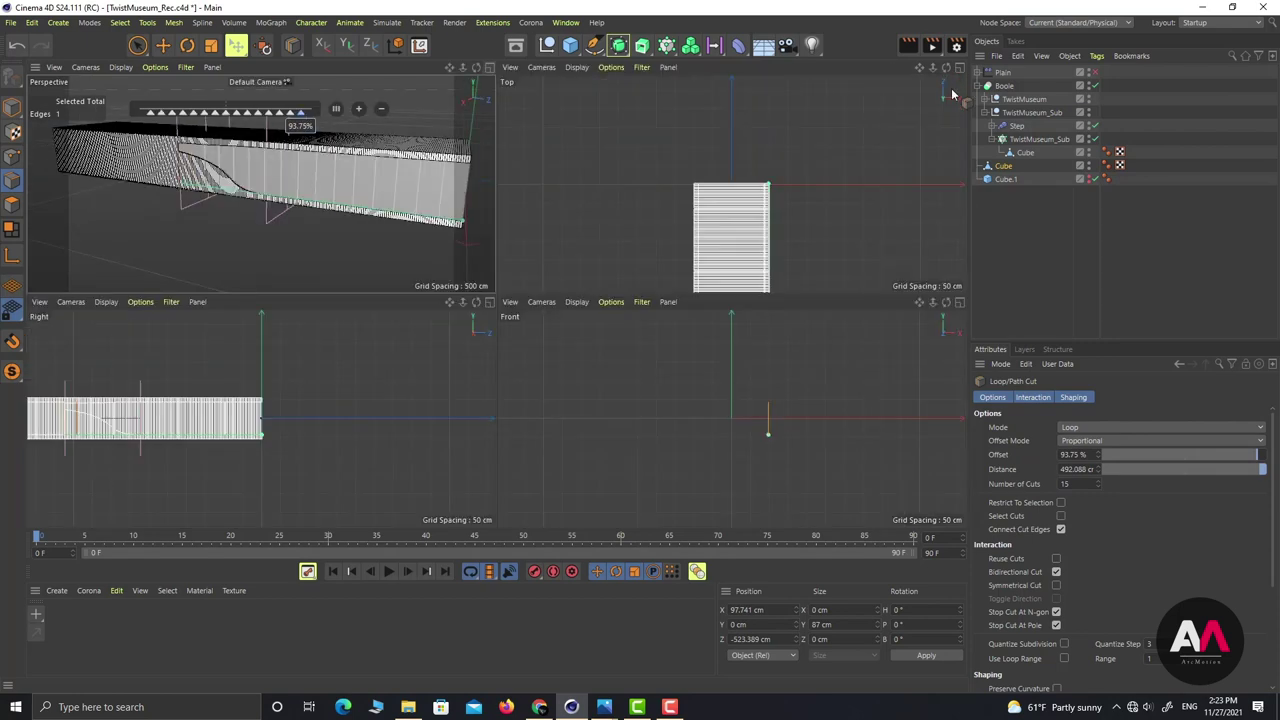
pyautogui.click(489, 302)
pyautogui.scroll(-2, 740, 298)
pyautogui.scroll(1, 364, 319)
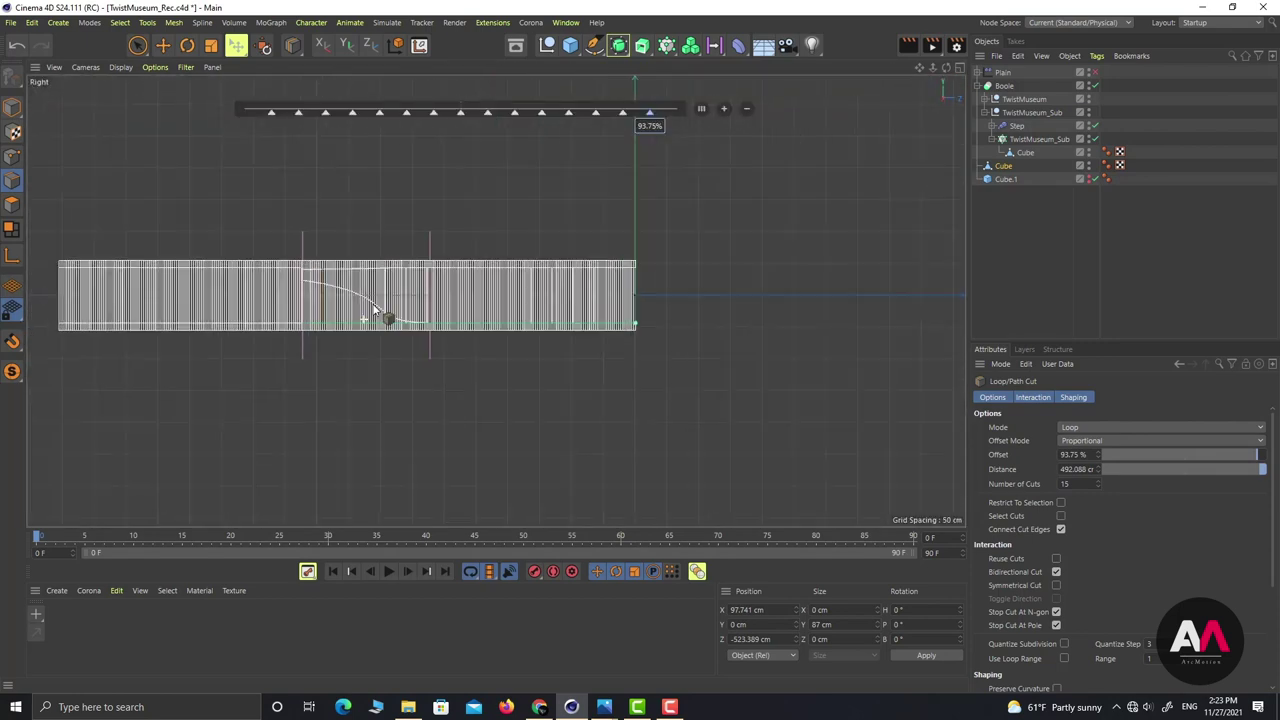
pyautogui.scroll(1, 374, 306)
pyautogui.click(12, 157)
pyautogui.click(138, 46)
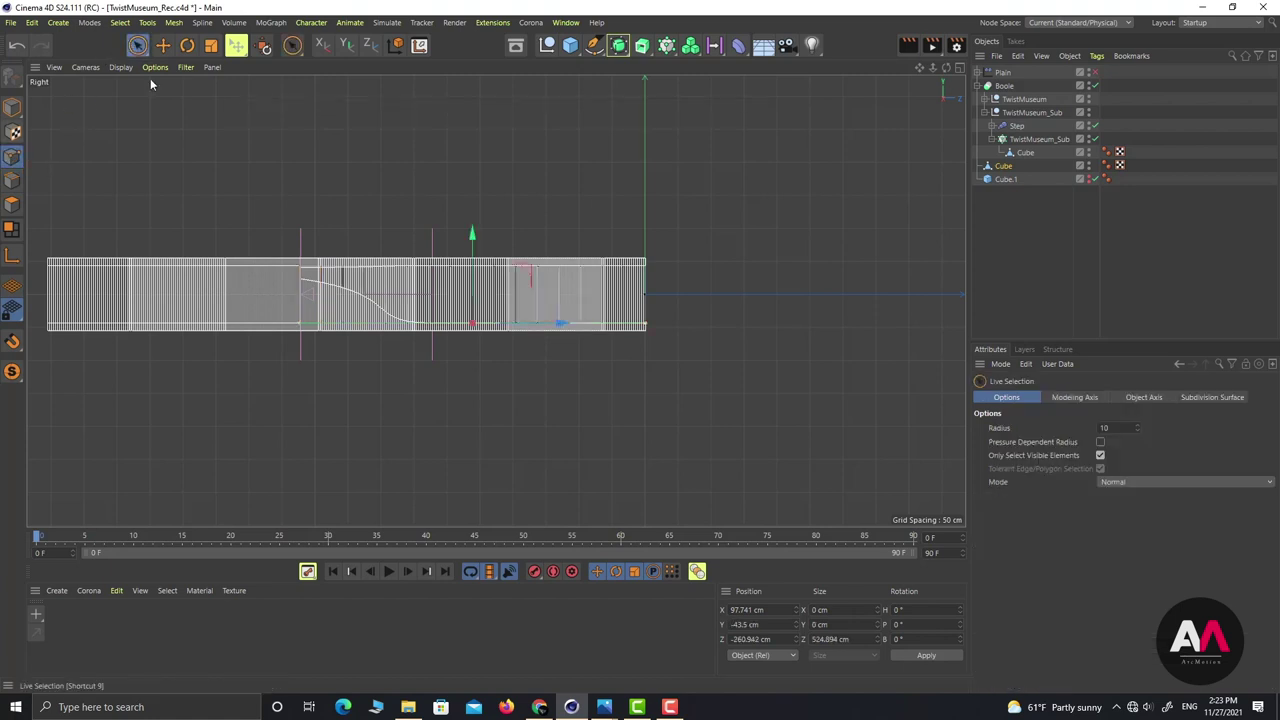
pyautogui.scroll(6, 337, 334)
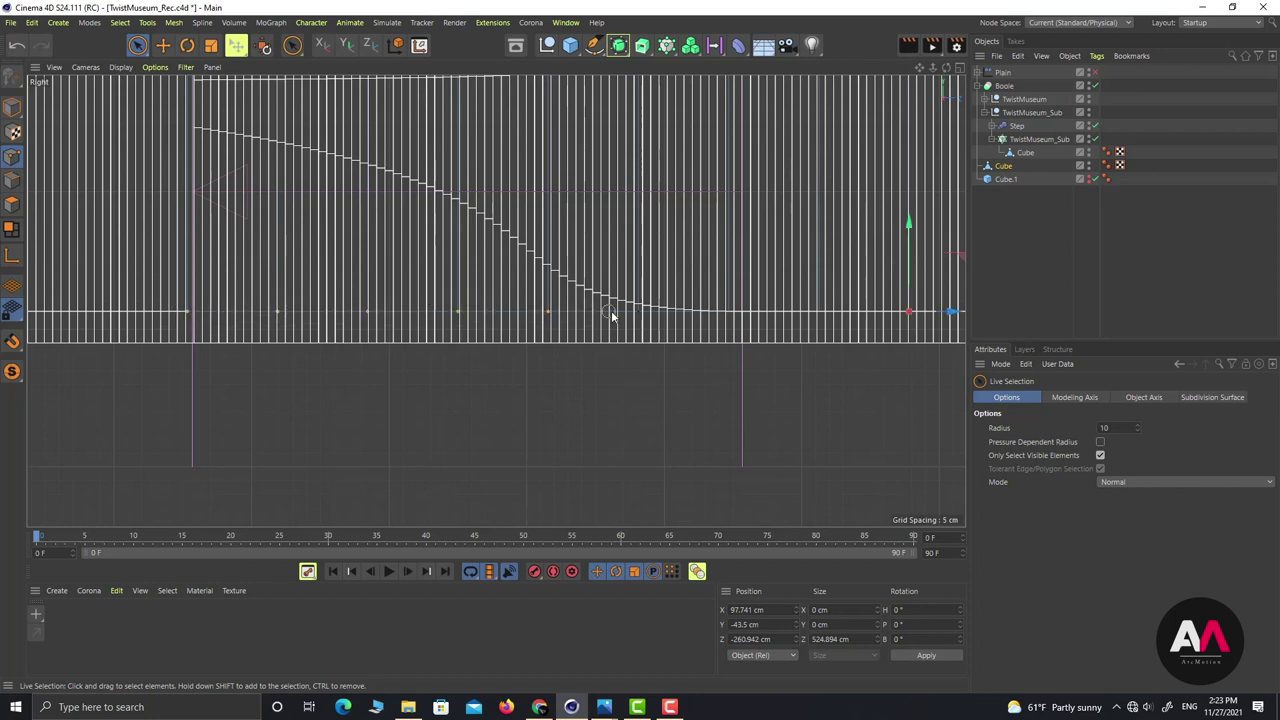
pyautogui.click(646, 316)
pyautogui.moveTo(368, 266); pyautogui.dragTo(369, 229)
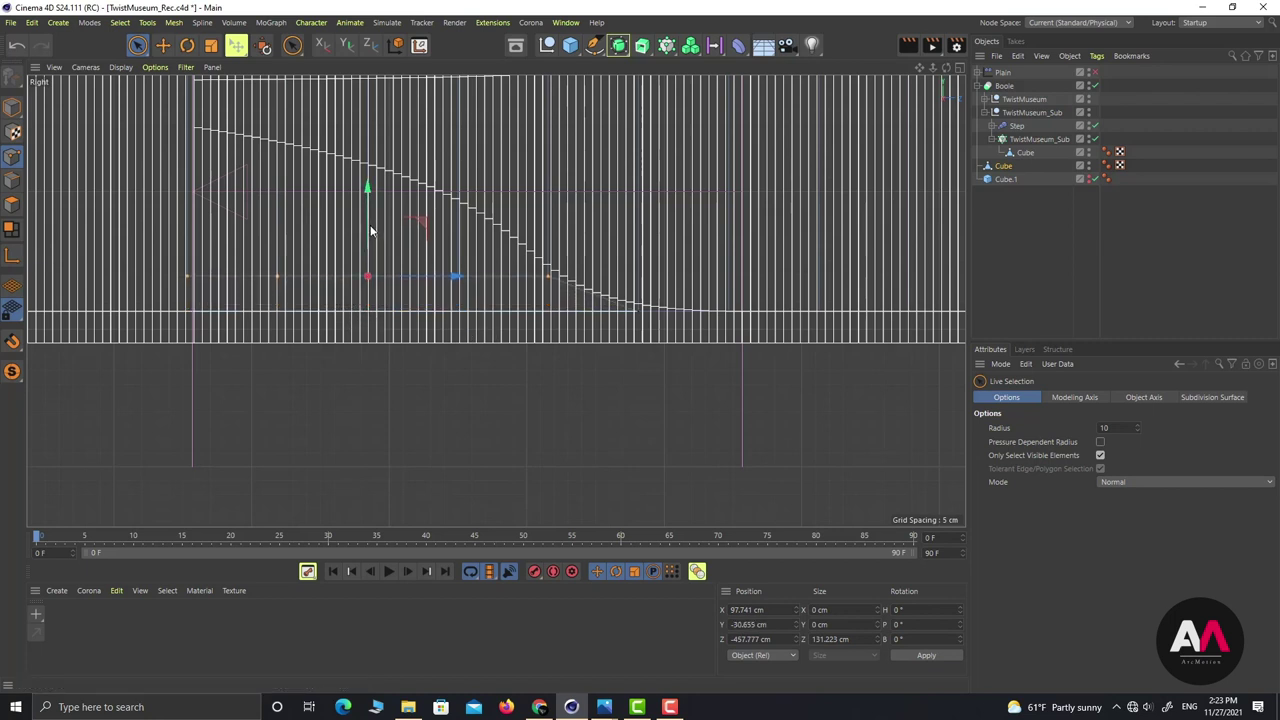
# Step: Raise the outer four bottom points to about Y -5.7 cm, then keep narrowing the selection toward the narrow end, lifting the outer two to about Y 15.4 cm
pyautogui.keyDown('ctrl'); pyautogui.click(550, 279); pyautogui.keyUp('ctrl')
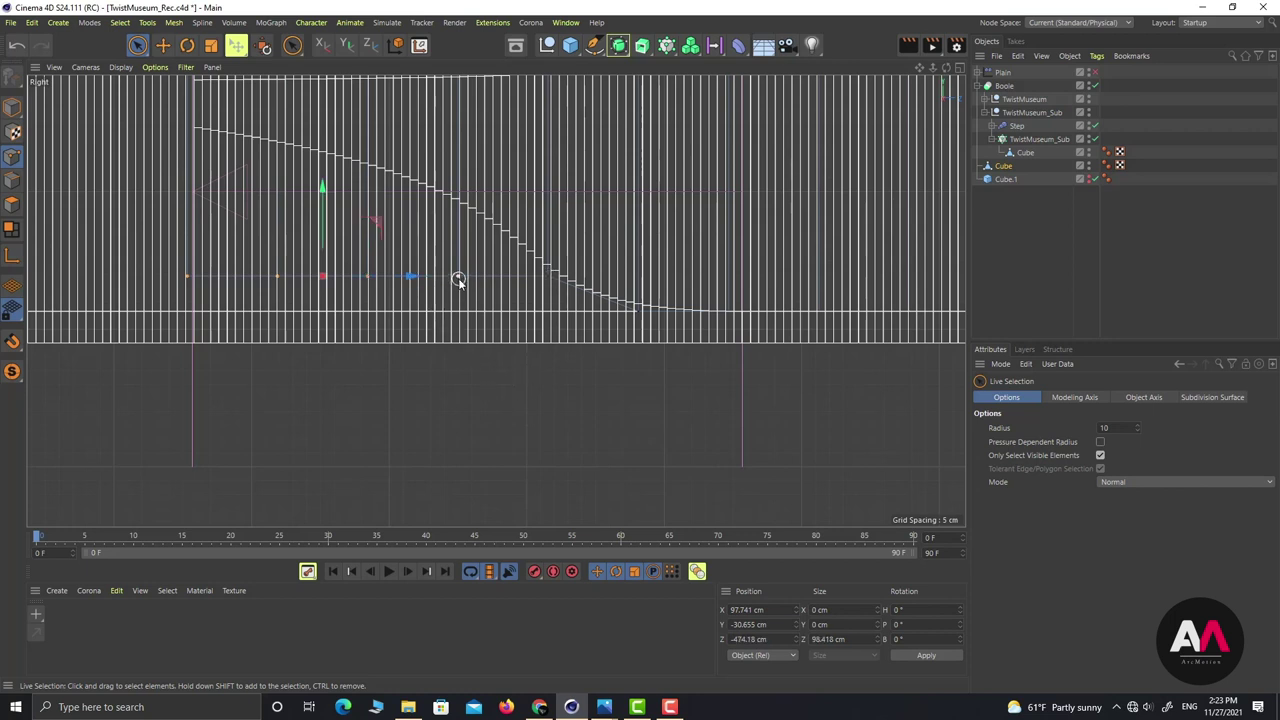
pyautogui.moveTo(322, 229); pyautogui.dragTo(328, 161)
pyautogui.keyDown('alt'); pyautogui.moveTo(431, 243); pyautogui.dragTo(534, 346, button='middle'); pyautogui.keyUp('alt')
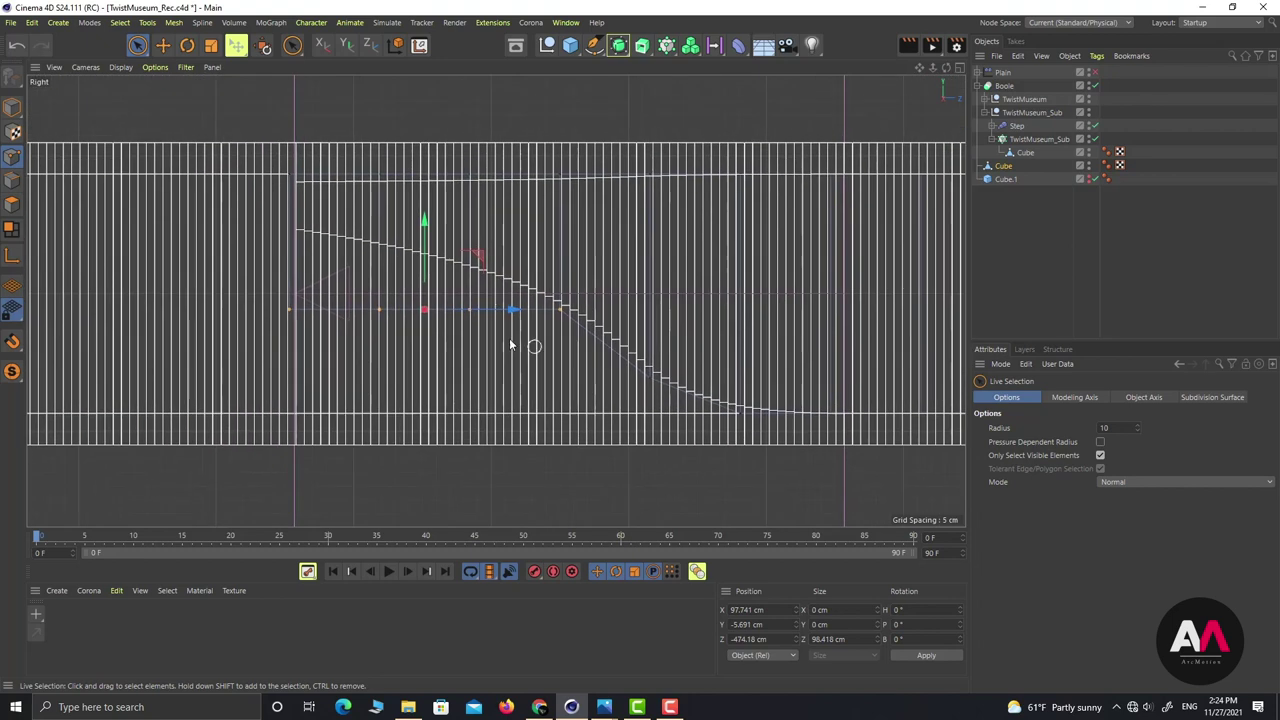
pyautogui.scroll(3, 450, 260)
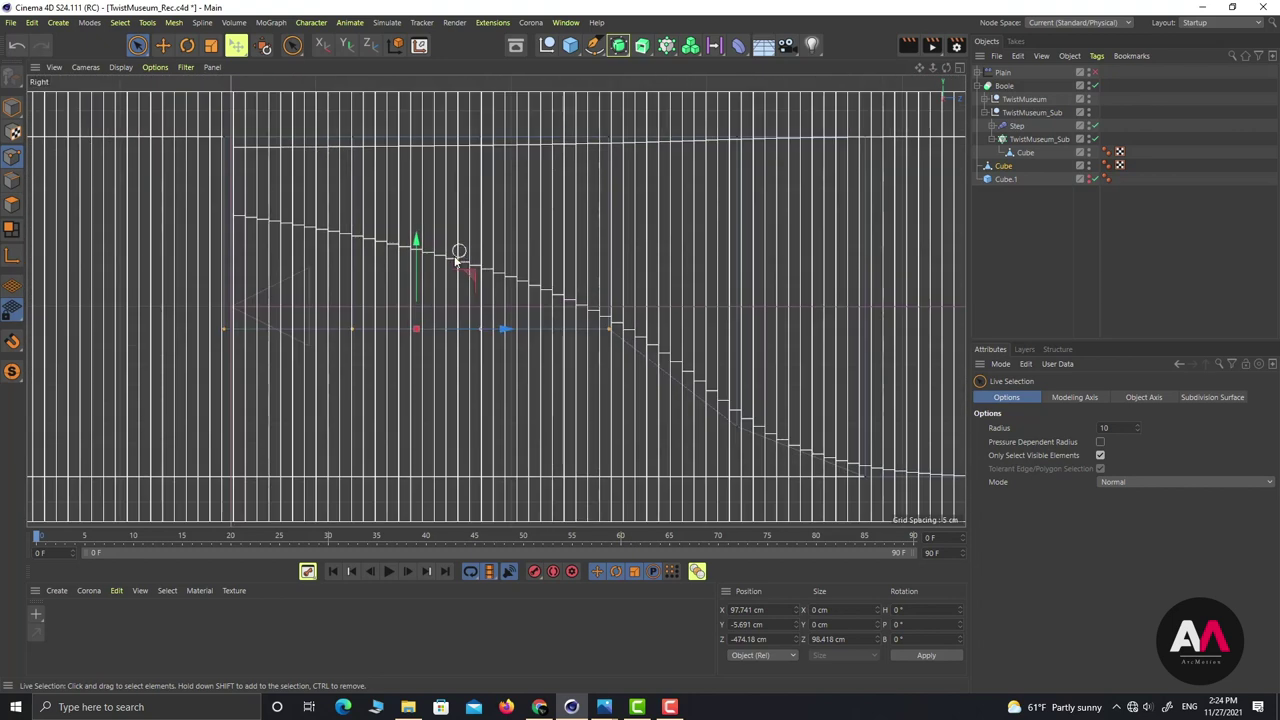
pyautogui.keyDown('ctrl'); pyautogui.click(611, 330); pyautogui.keyUp('ctrl')
pyautogui.moveTo(353, 265); pyautogui.dragTo(287, 188)
pyautogui.keyDown('ctrl'); pyautogui.click(480, 280); pyautogui.keyUp('ctrl')
pyautogui.scroll(4, 194, 200)
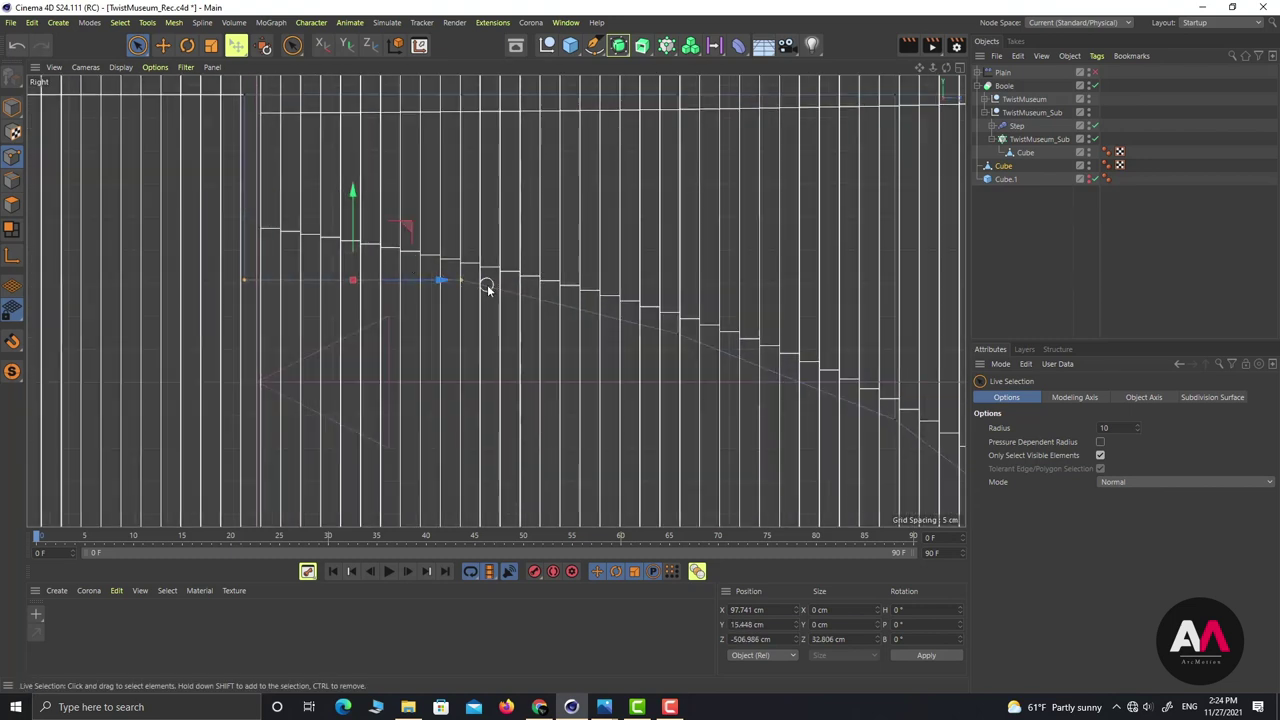
# Step: Raise the outermost bottom point at the panel's narrow end to about Y 19.5 cm, just below the opening's curve
pyautogui.click(305, 208)
pyautogui.moveTo(249, 209); pyautogui.dragTo(244, 178)
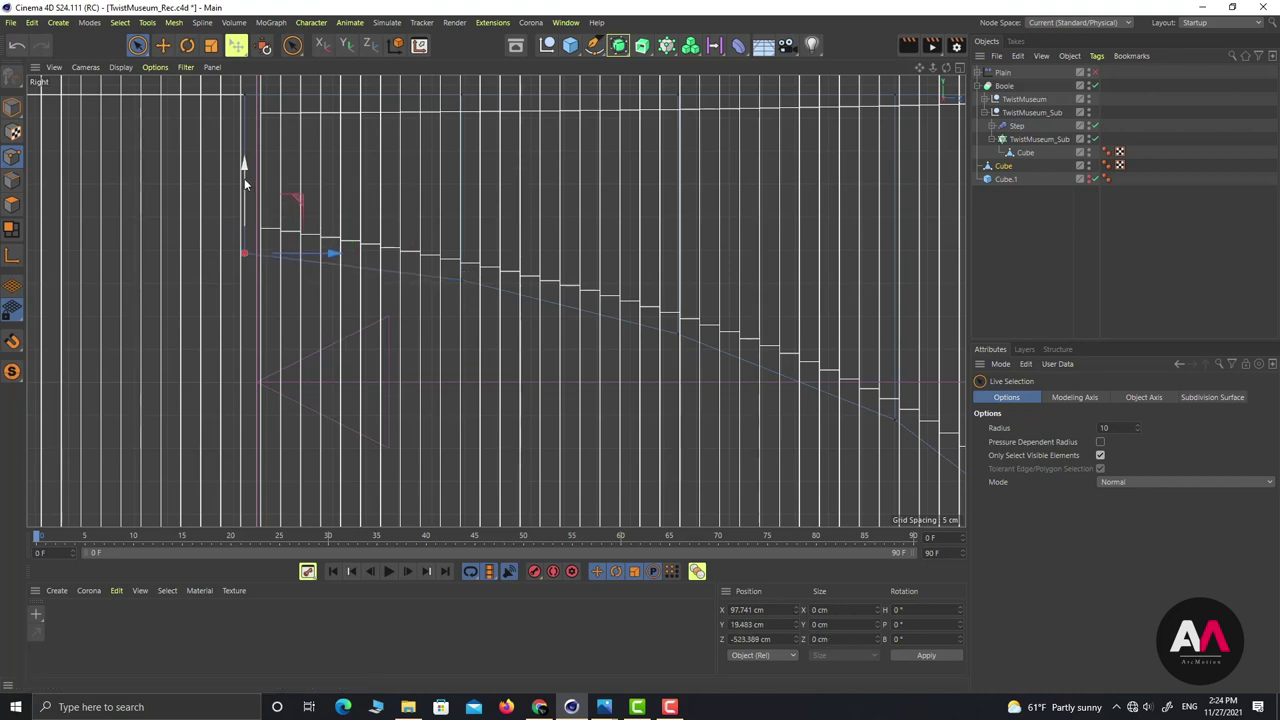
pyautogui.scroll(-4, 235, 247)
pyautogui.scroll(-3, 142, 289)
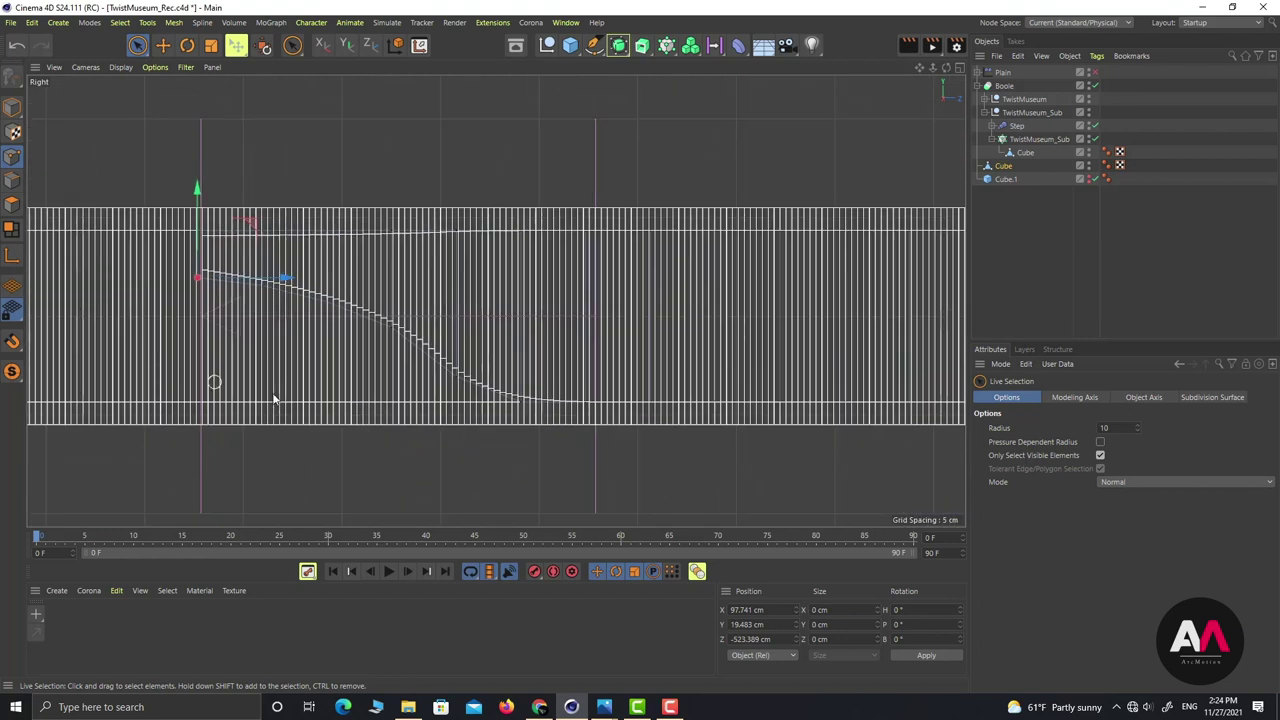
# Step: Lower the bottom point near Z -392 cm to about Y -33.8 cm and the one near Z -425 cm to about Y -6.7 cm
pyautogui.scroll(4, 521, 415)
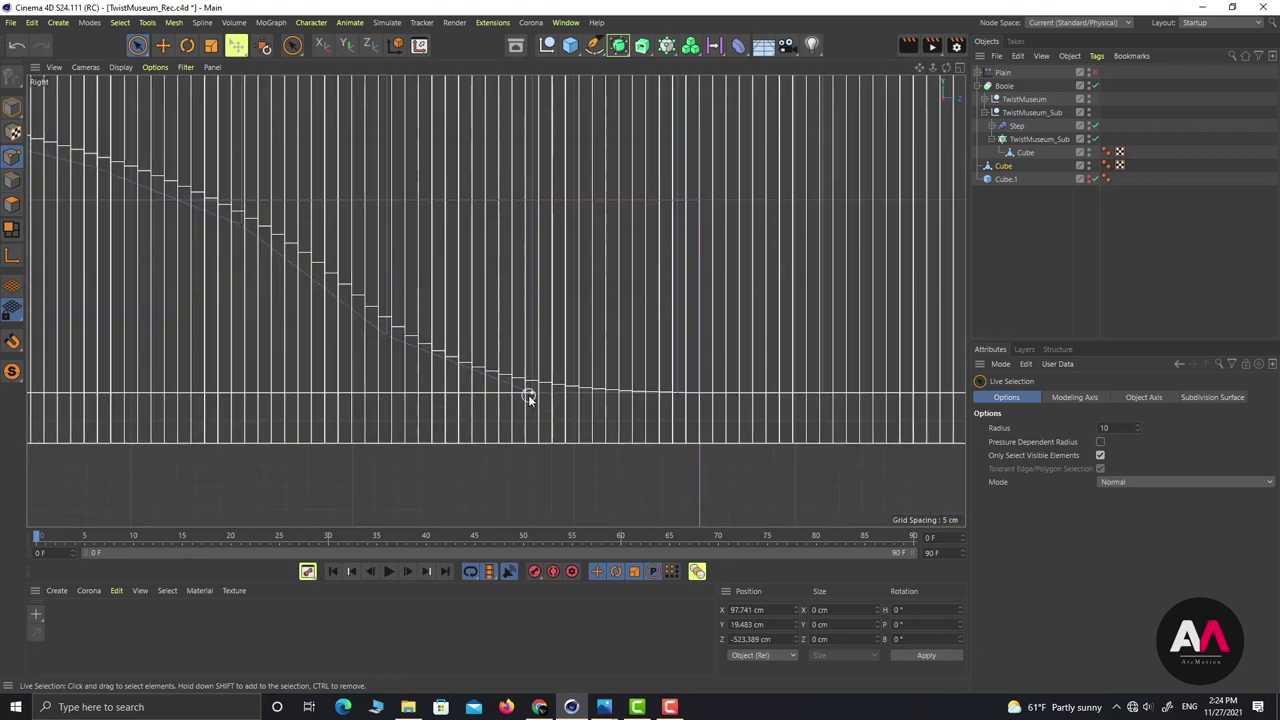
pyautogui.click(529, 393)
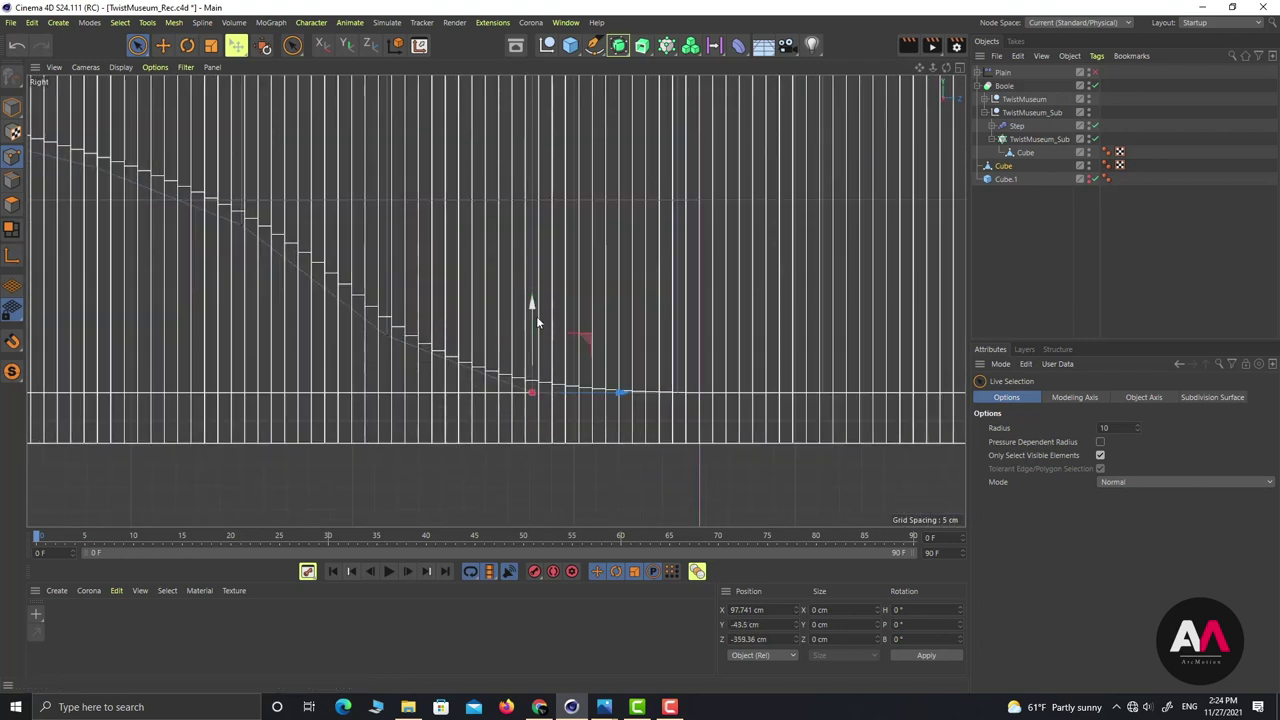
pyautogui.click(389, 339)
pyautogui.moveTo(390, 291); pyautogui.dragTo(390, 305)
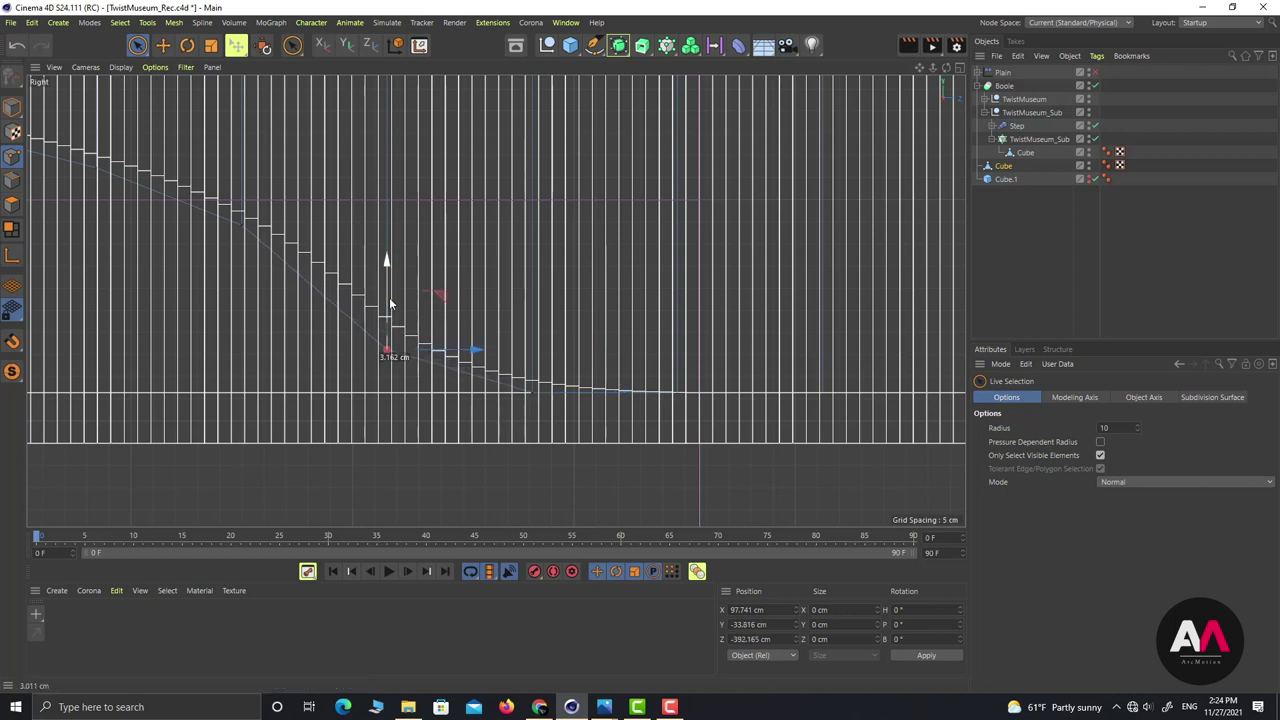
pyautogui.click(240, 226)
pyautogui.moveTo(241, 172); pyautogui.dragTo(241, 178)
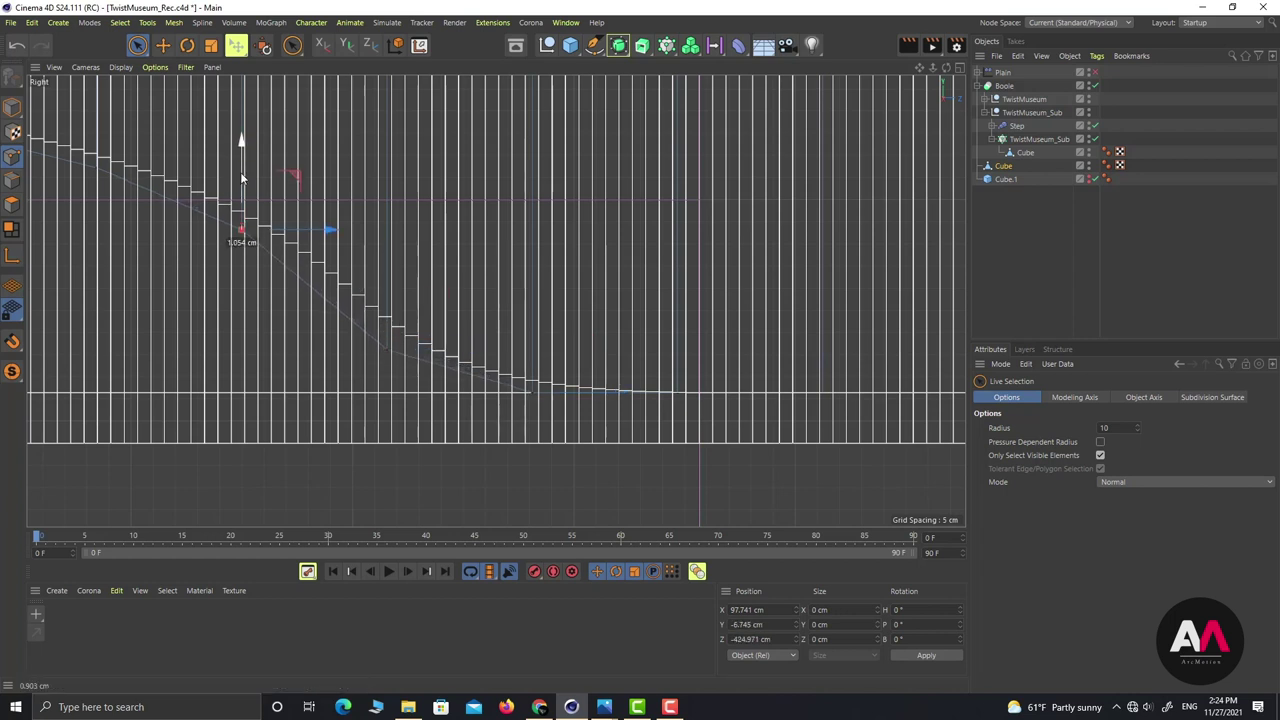
pyautogui.scroll(-4, 608, 321)
pyautogui.scroll(2, 347, 244)
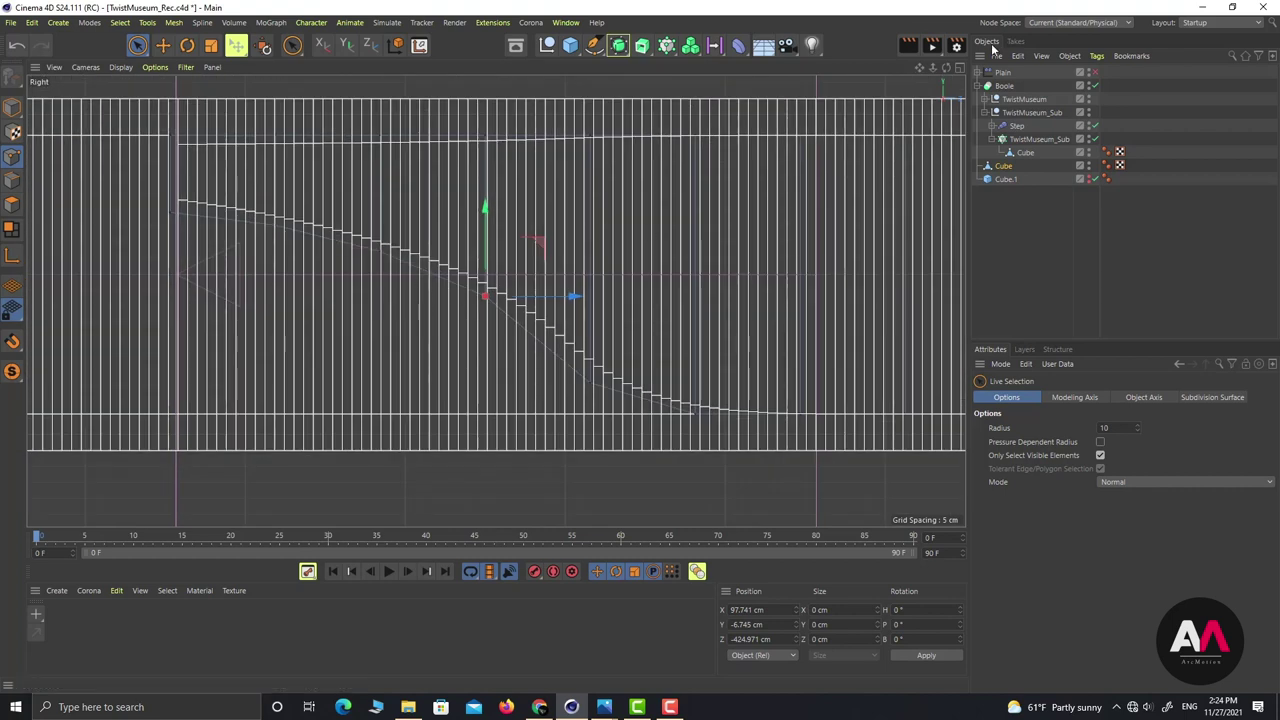
# Step: Add a Twist deformer to the scene and view it in perspective
pyautogui.click(960, 67)
pyautogui.click(480, 69)
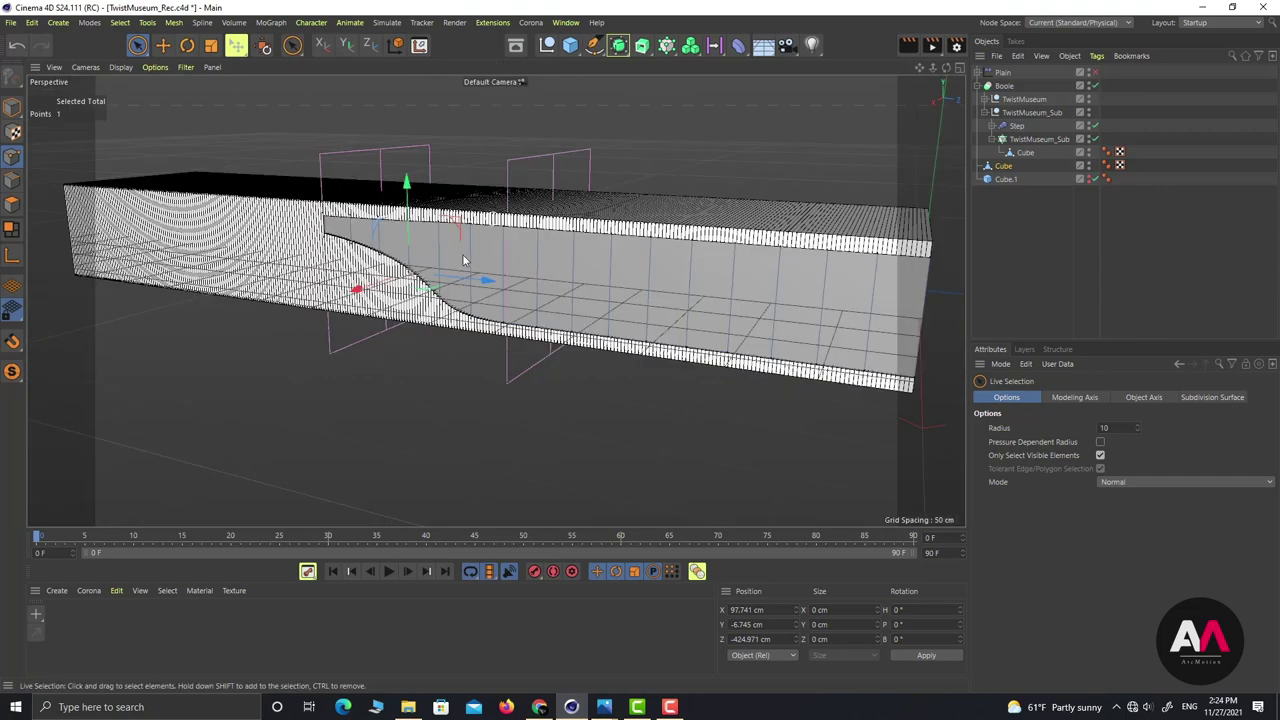
pyautogui.keyDown('alt'); pyautogui.moveTo(368, 298); pyautogui.dragTo(567, 257); pyautogui.keyUp('alt')
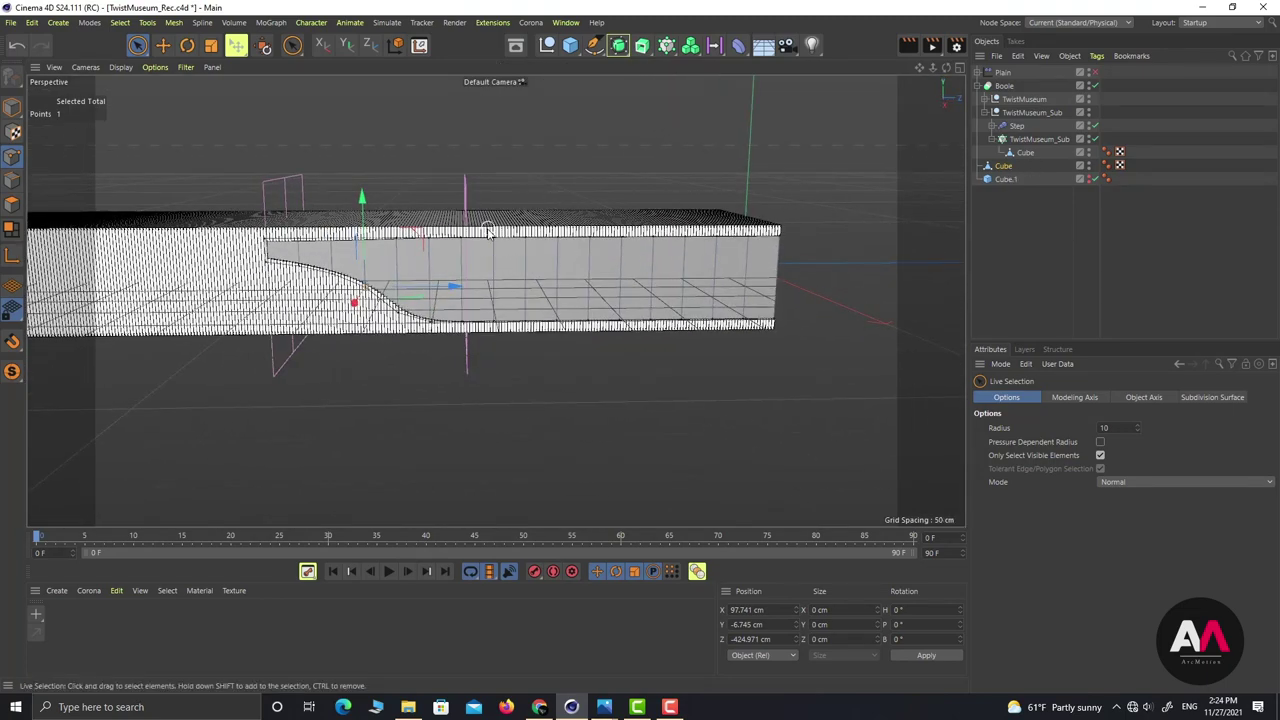
pyautogui.keyDown('alt'); pyautogui.moveTo(488, 228); pyautogui.dragTo(560, 258); pyautogui.keyUp('alt')
pyautogui.click(1005, 170)
pyautogui.click(1003, 248)
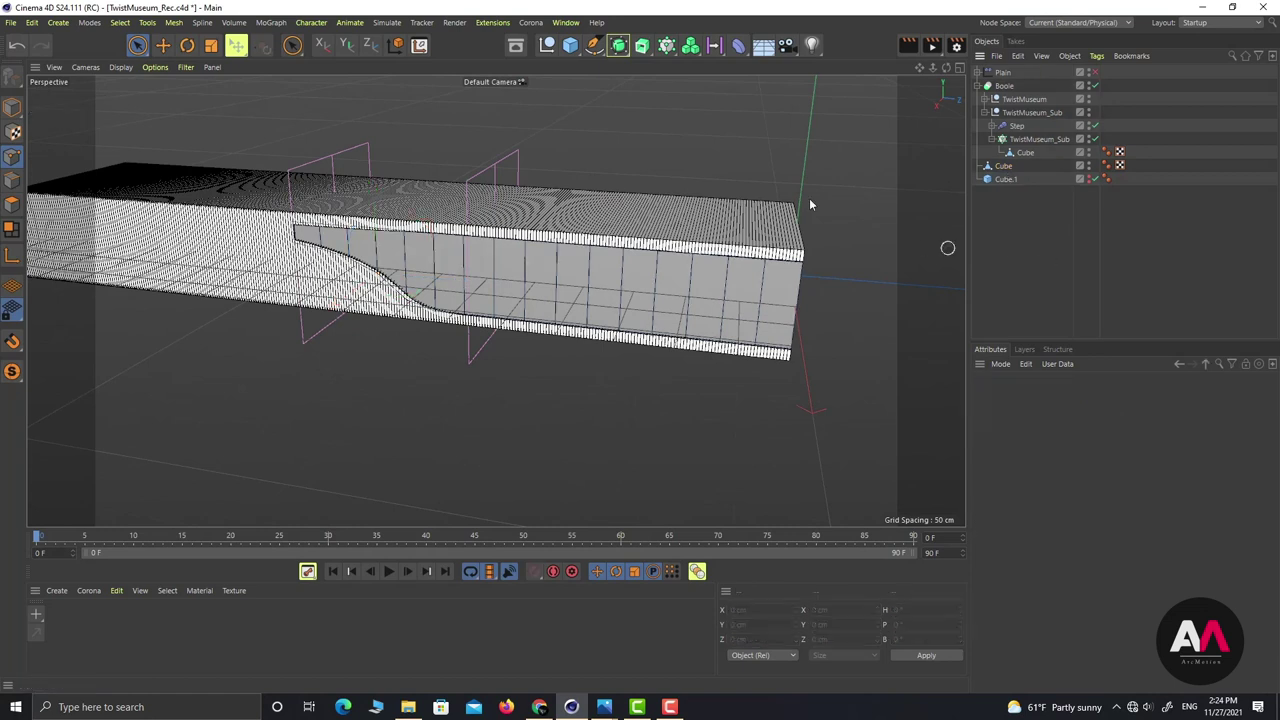
pyautogui.click(737, 48)
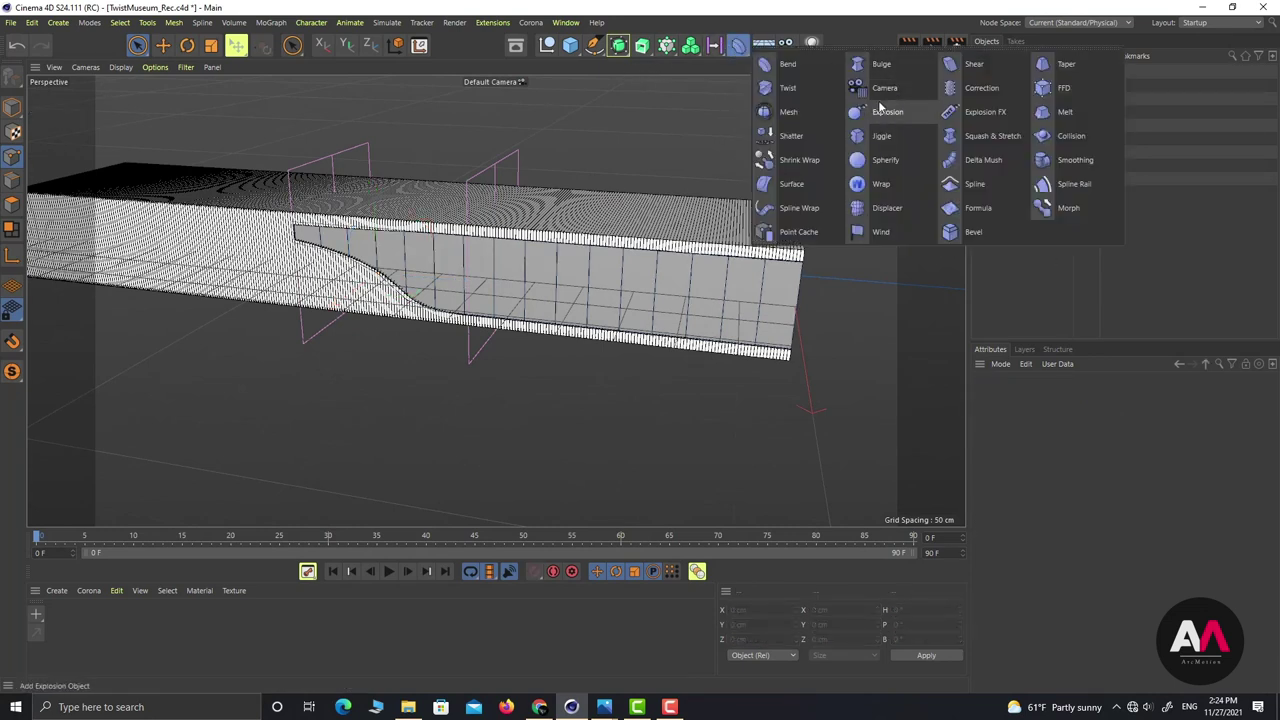
pyautogui.click(787, 89)
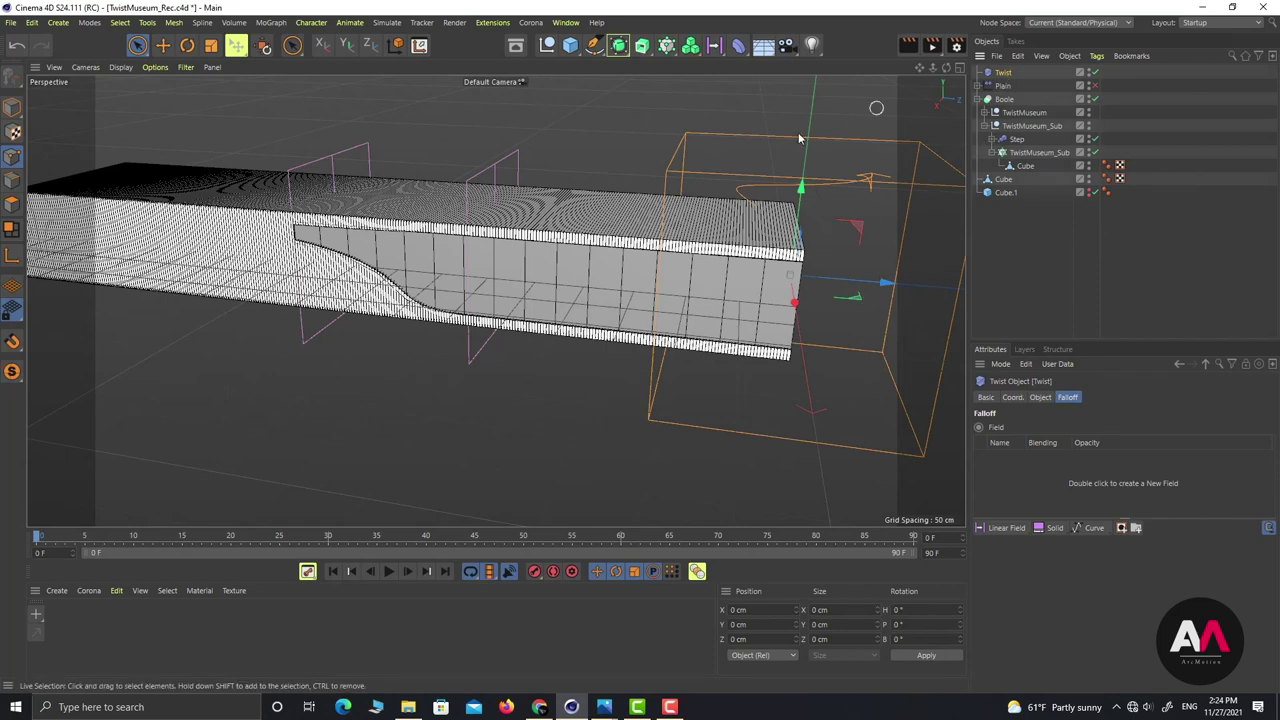
# Step: Rotate the Twist deformer to a 90° pitch and move it along the building to about Z -446 cm
pyautogui.press('r')
pyautogui.moveTo(815, 262); pyautogui.dragTo(339, 268)
pyautogui.press('e')
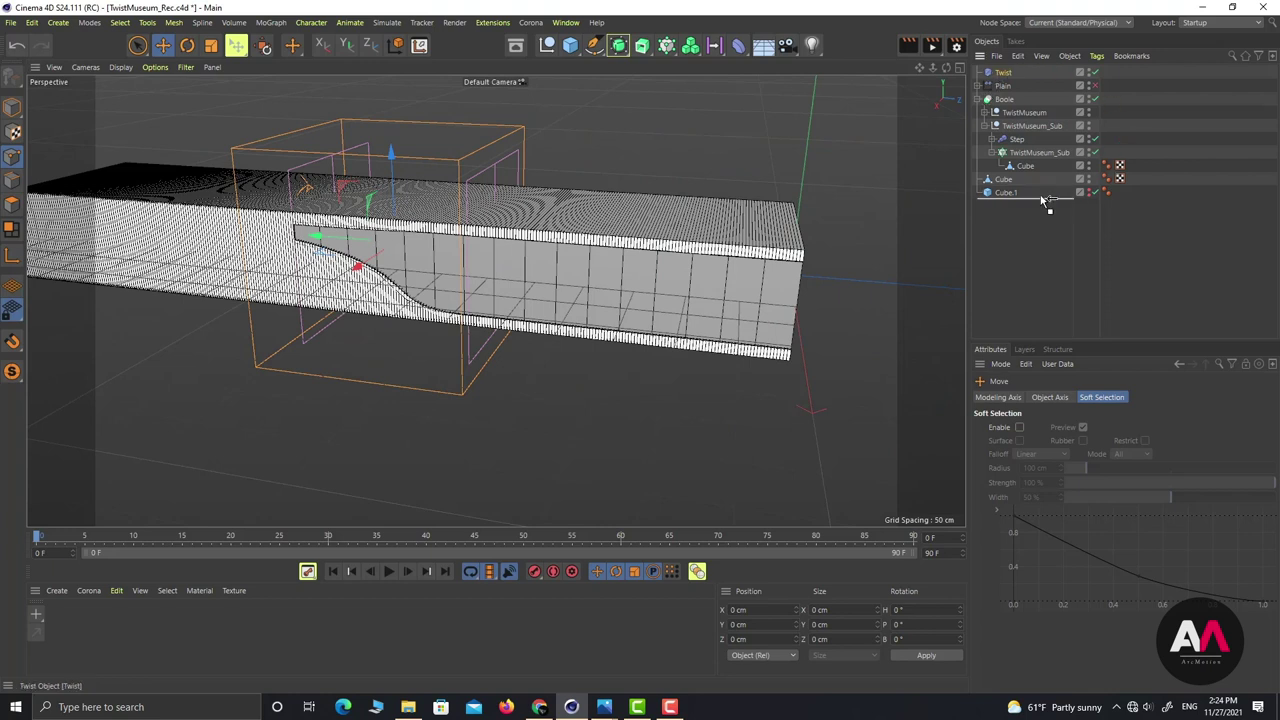
# Step: Make the Twist deformer a child of the standalone Cube polygon object and rename that object GlassPart
pyautogui.moveTo(1043, 200); pyautogui.dragTo(1010, 180)
pyautogui.click(1005, 165)
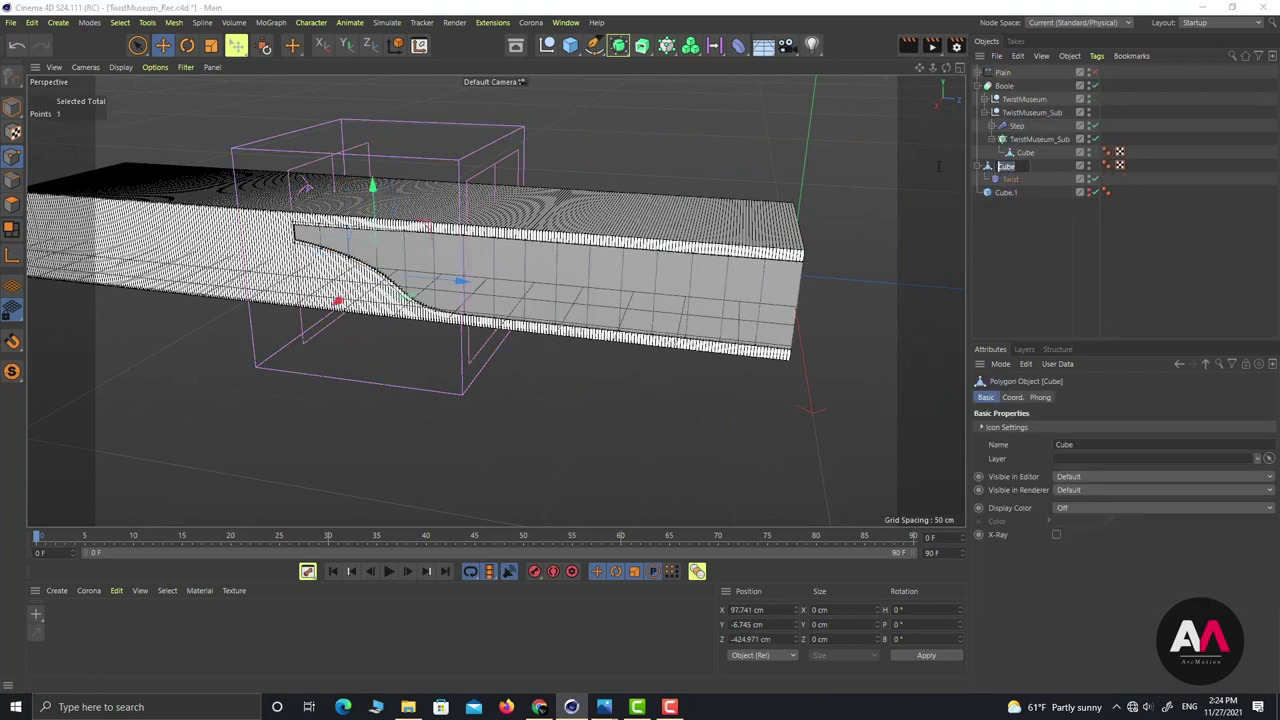
pyautogui.write('Glass')
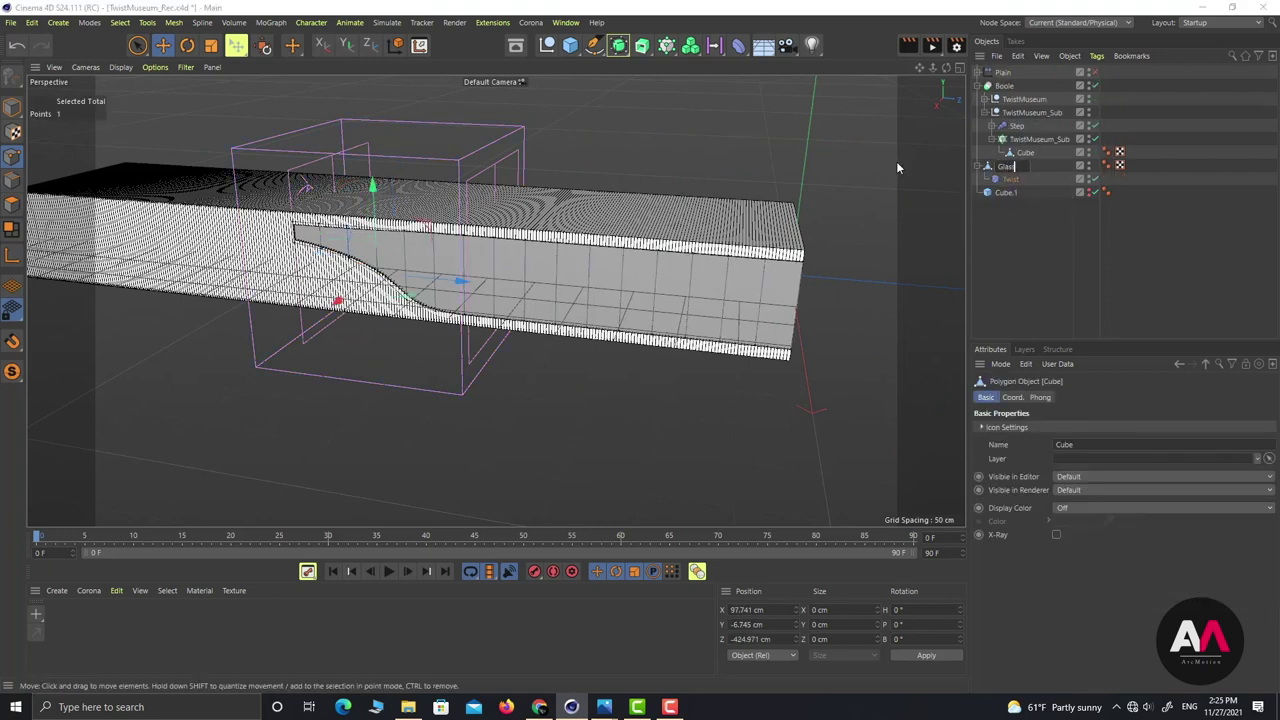
pyautogui.write('Part')
pyautogui.press('Return')
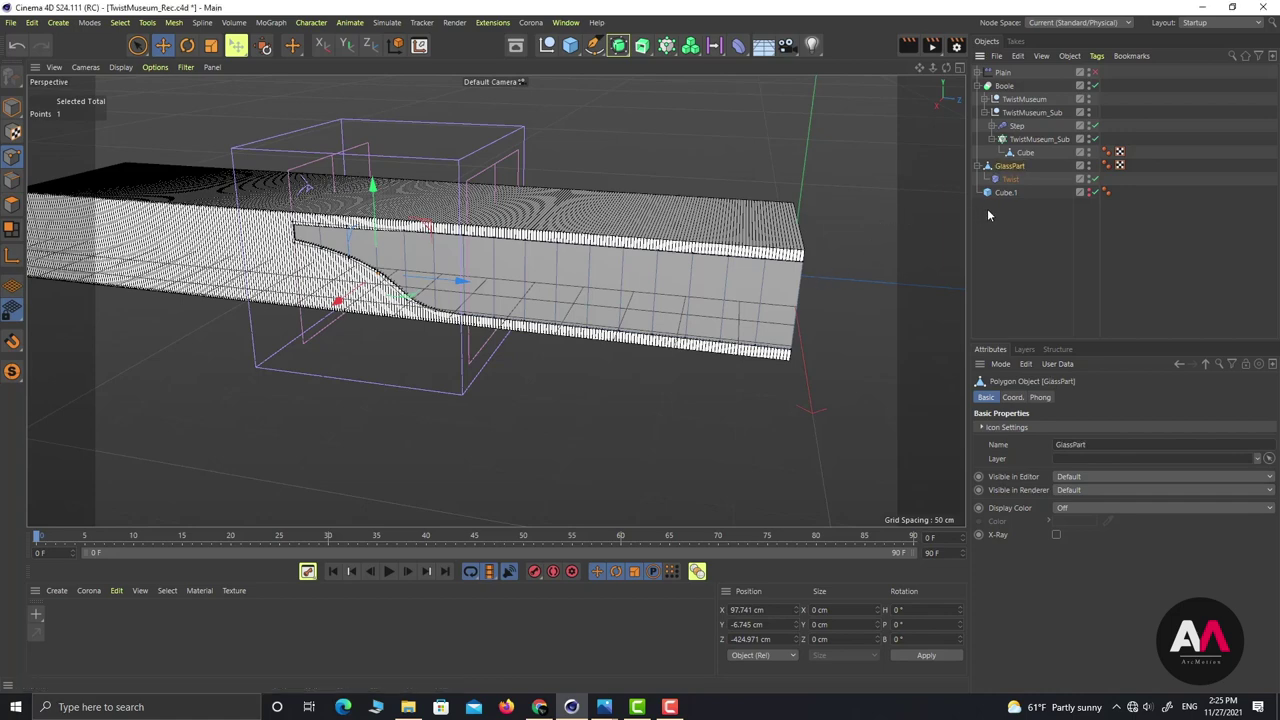
# Step: In model mode, set the Twist deformer's angle to 90°
pyautogui.scroll(3, 240, 281)
pyautogui.keyDown('alt'); pyautogui.moveTo(276, 262); pyautogui.dragTo(405, 215); pyautogui.keyUp('alt')
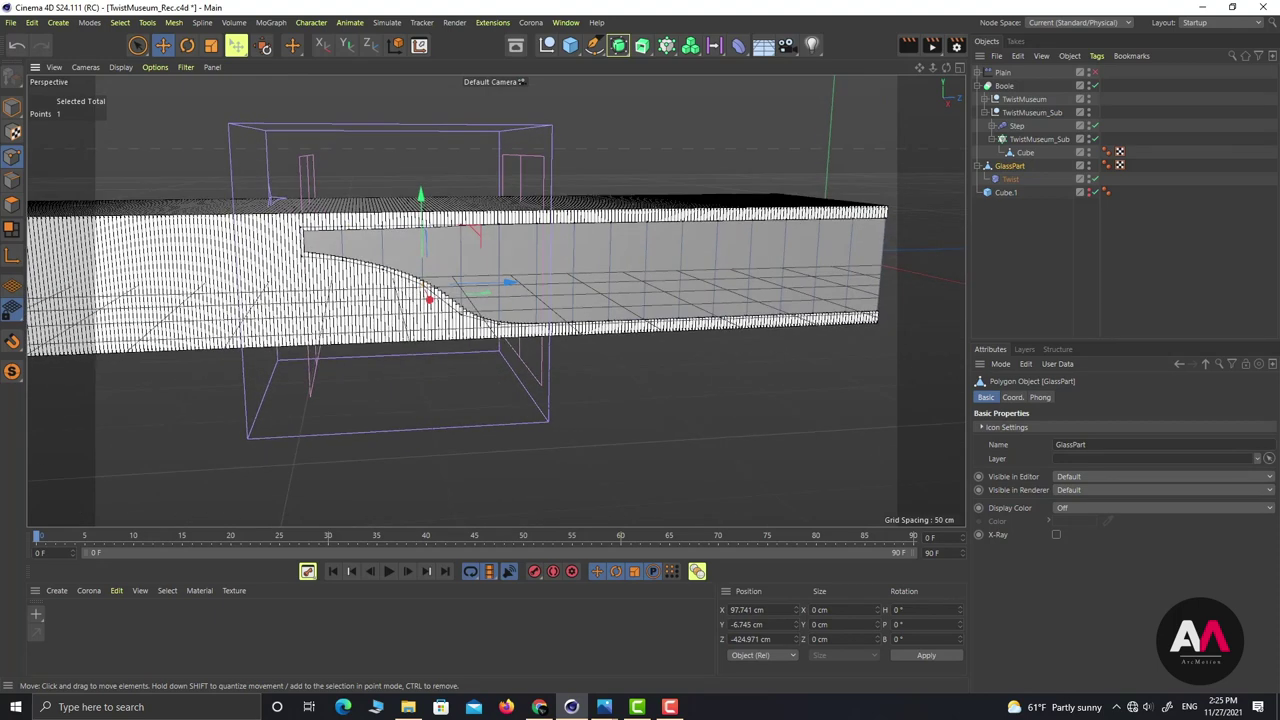
pyautogui.click(13, 109)
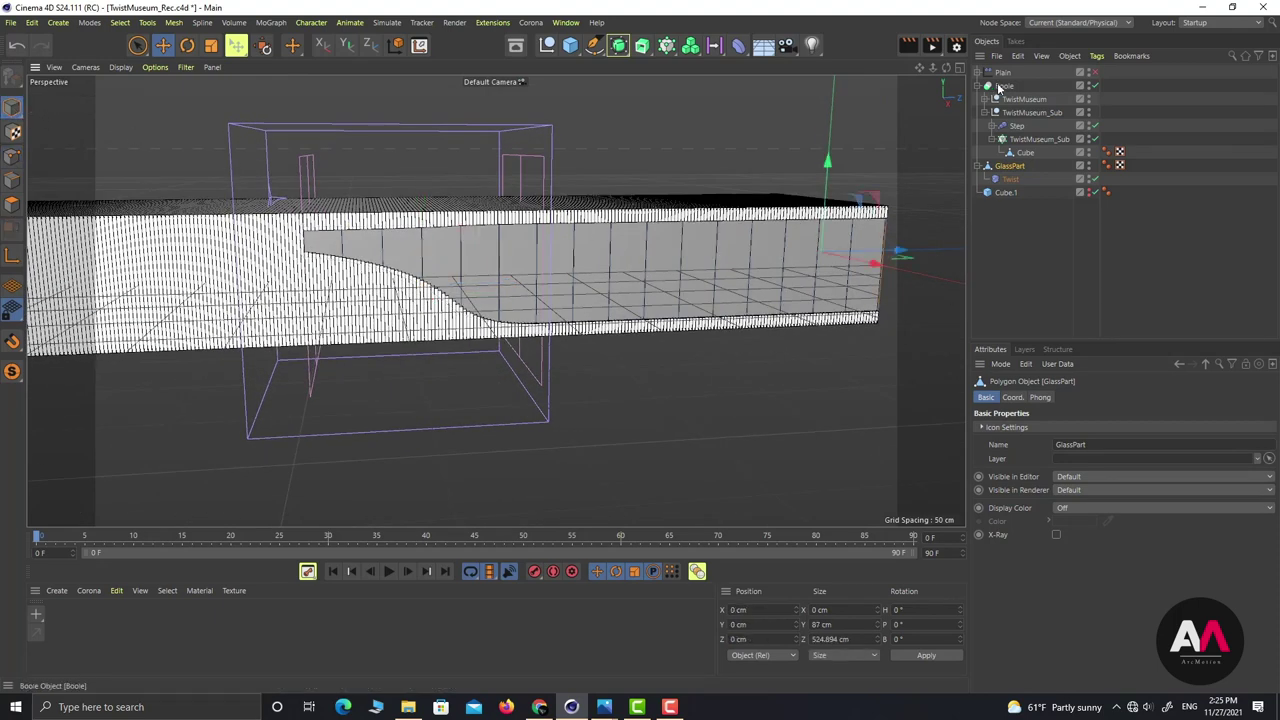
pyautogui.click(1011, 178)
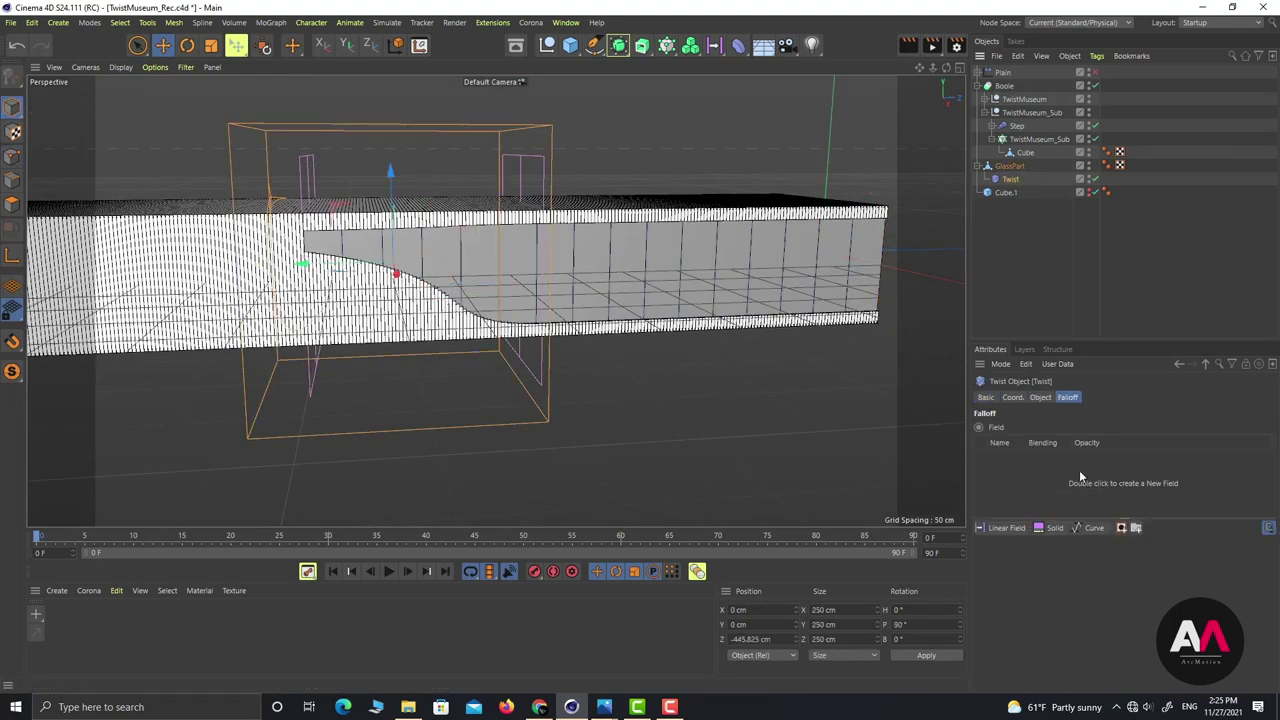
pyautogui.click(1040, 397)
pyautogui.moveTo(1077, 472); pyautogui.dragTo(1117, 467)
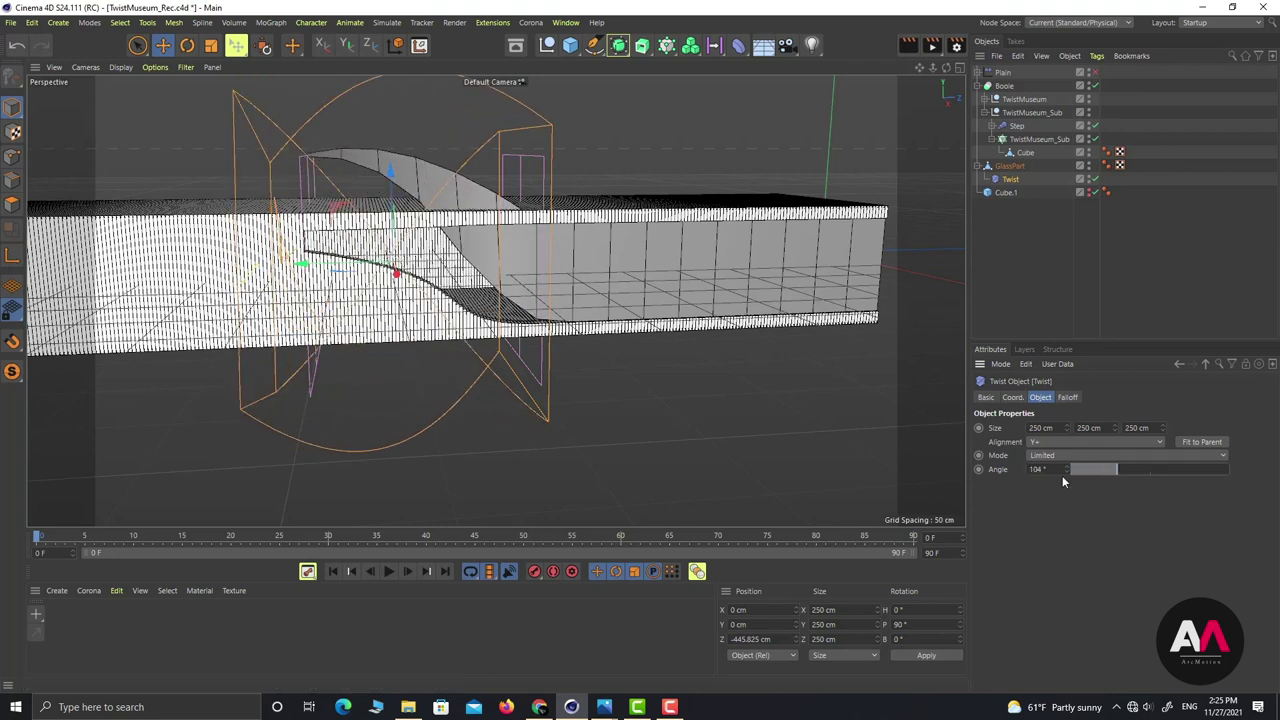
pyautogui.write('90')
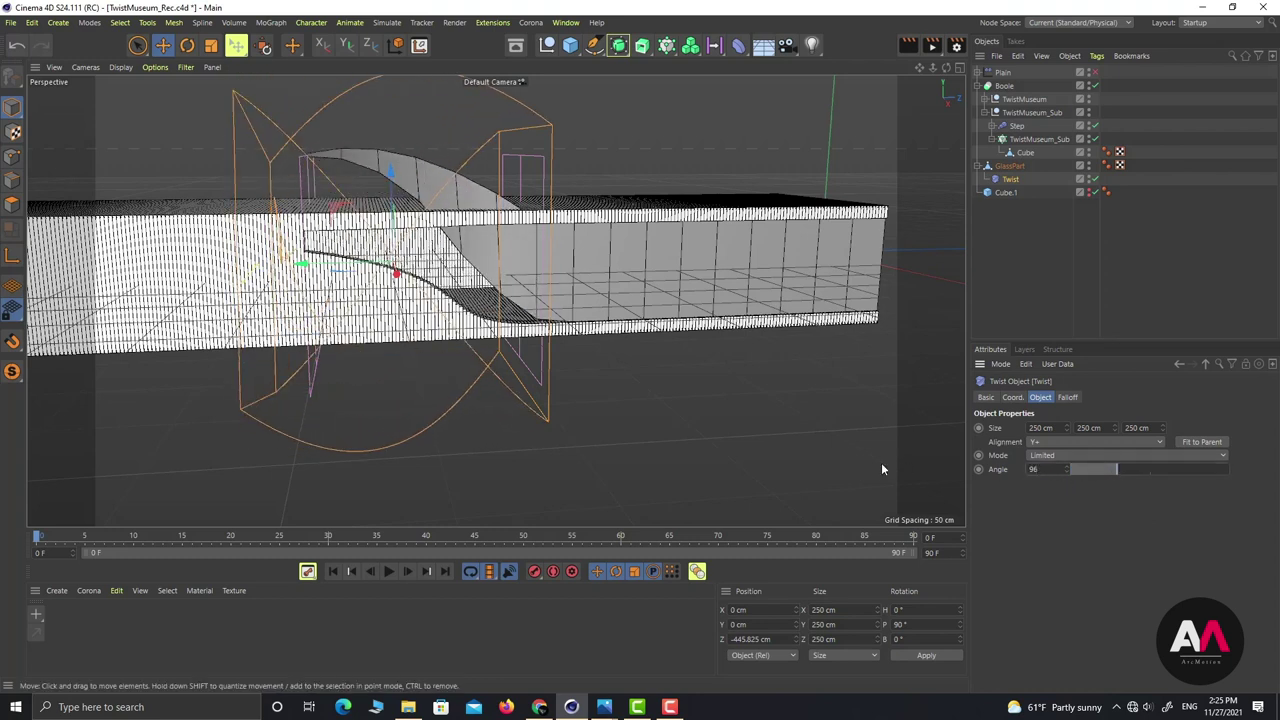
pyautogui.press('BackSpace')
pyautogui.write('0')
pyautogui.press('Return')
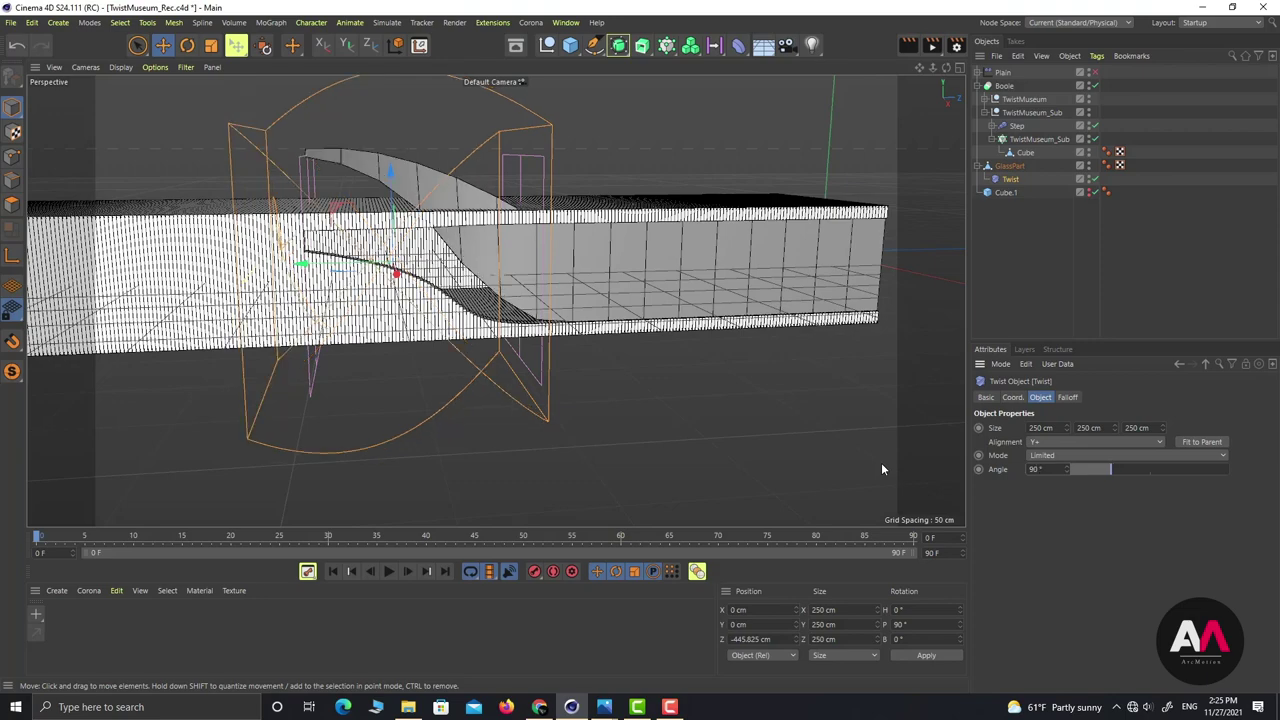
# Step: Enable the Plain effector so that the building twists together with the glass
pyautogui.click(1096, 73)
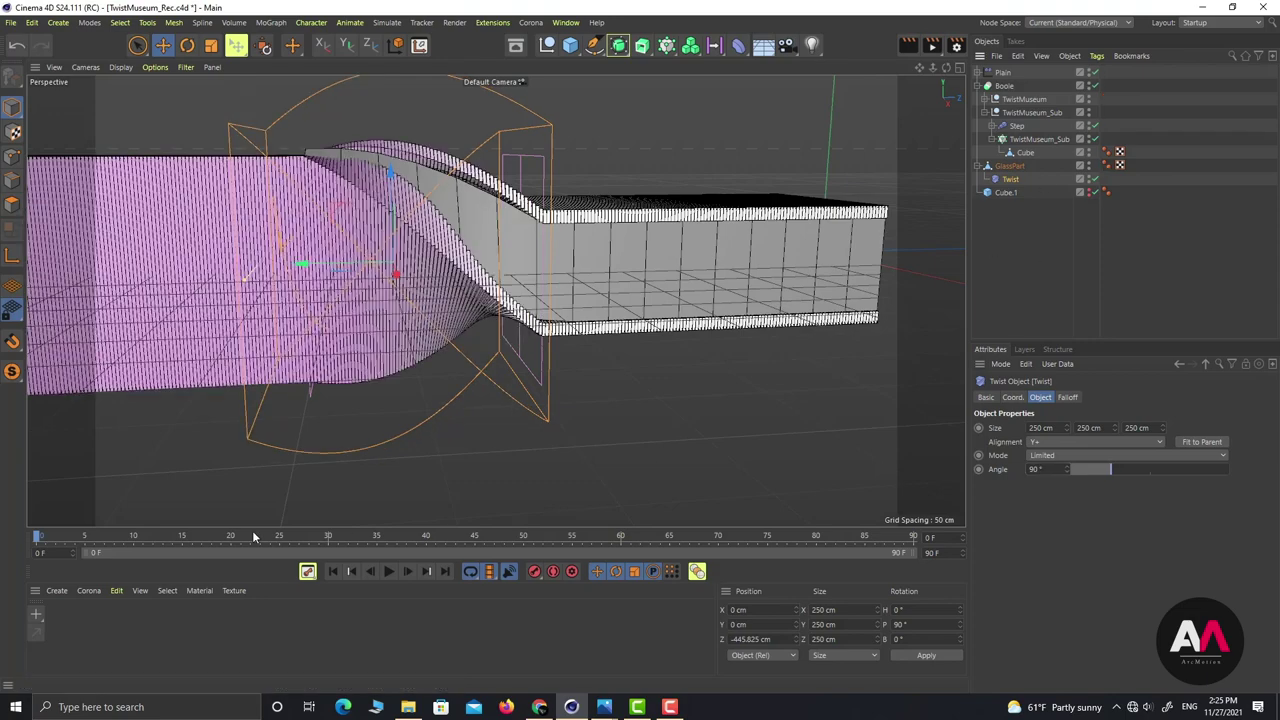
pyautogui.keyDown('alt'); pyautogui.moveTo(383, 325); pyautogui.dragTo(352, 168); pyautogui.keyUp('alt')
pyautogui.keyDown('alt'); pyautogui.moveTo(352, 168); pyautogui.dragTo(462, 112, button='right'); pyautogui.keyUp('alt')
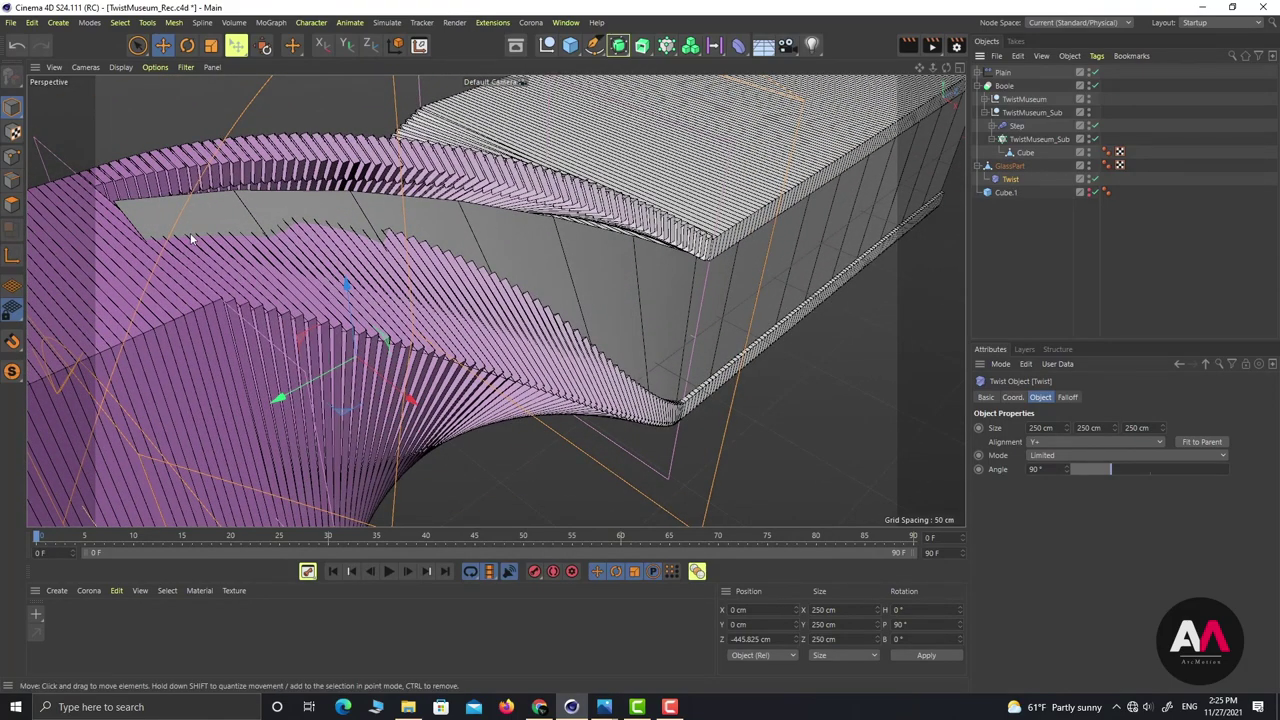
# Step: Set the Twist deformer's length to 199 cm and move it to about Z -422 cm to match the building's twist
pyautogui.moveTo(297, 386); pyautogui.dragTo(368, 350)
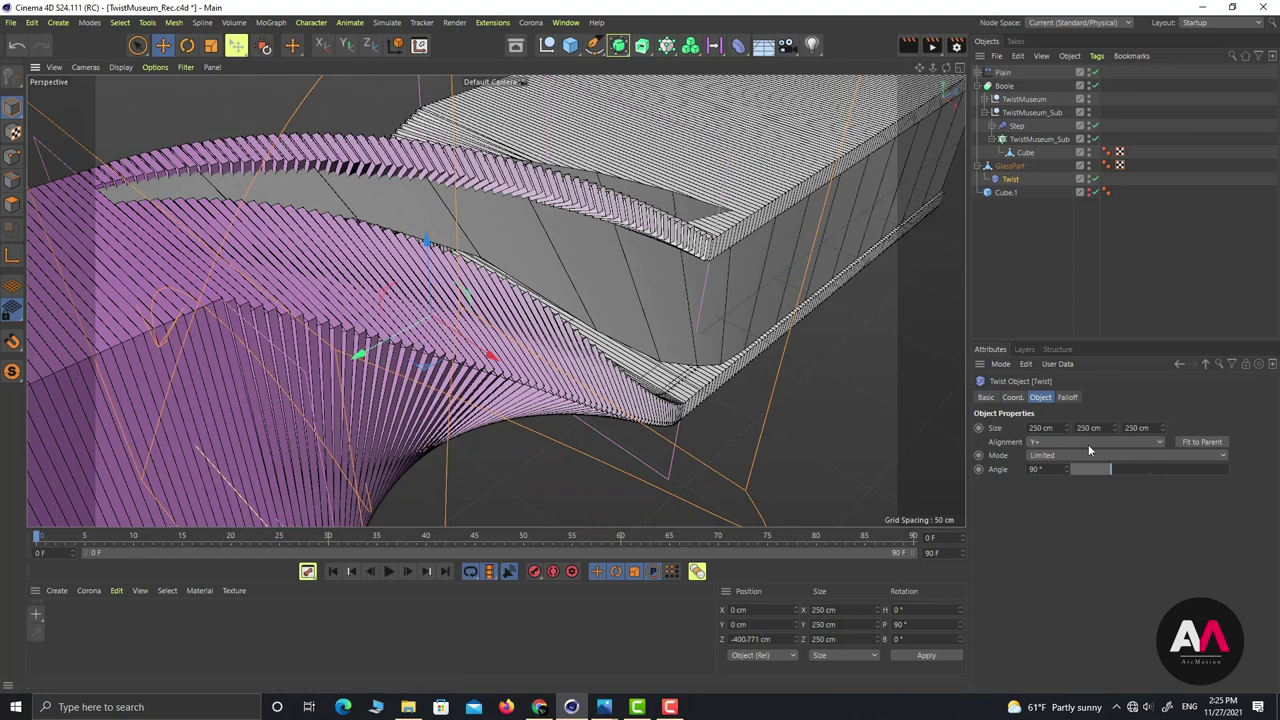
pyautogui.moveTo(1116, 431); pyautogui.dragTo(1085, 431)
pyautogui.keyDown('alt'); pyautogui.moveTo(416, 157); pyautogui.dragTo(172, 122); pyautogui.keyUp('alt')
pyautogui.moveTo(310, 268); pyautogui.dragTo(279, 271)
# Step: Examine from several angles how the twisted glass meets the stepped edges of the building's opening
pyautogui.scroll(3, 252, 211)
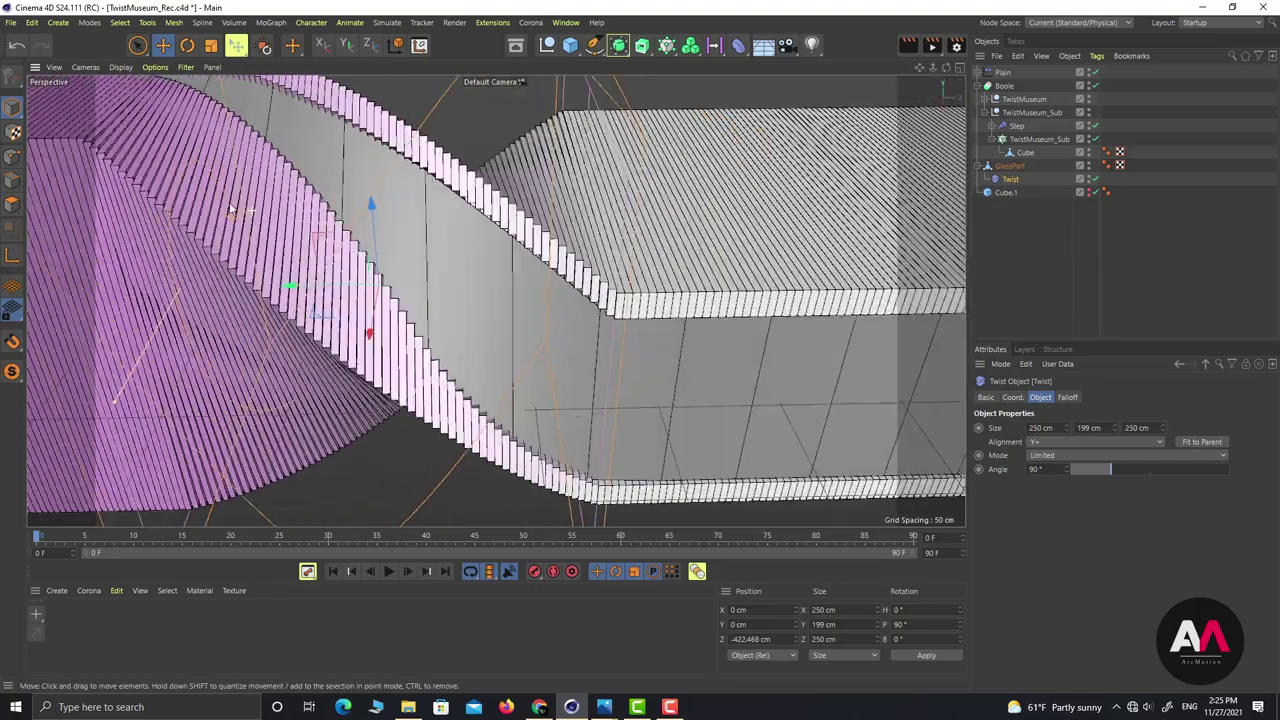
pyautogui.keyDown('alt'); pyautogui.moveTo(252, 211); pyautogui.dragTo(189, 167); pyautogui.keyUp('alt')
pyautogui.keyDown('alt'); pyautogui.moveTo(192, 101); pyautogui.dragTo(508, 270); pyautogui.keyUp('alt')
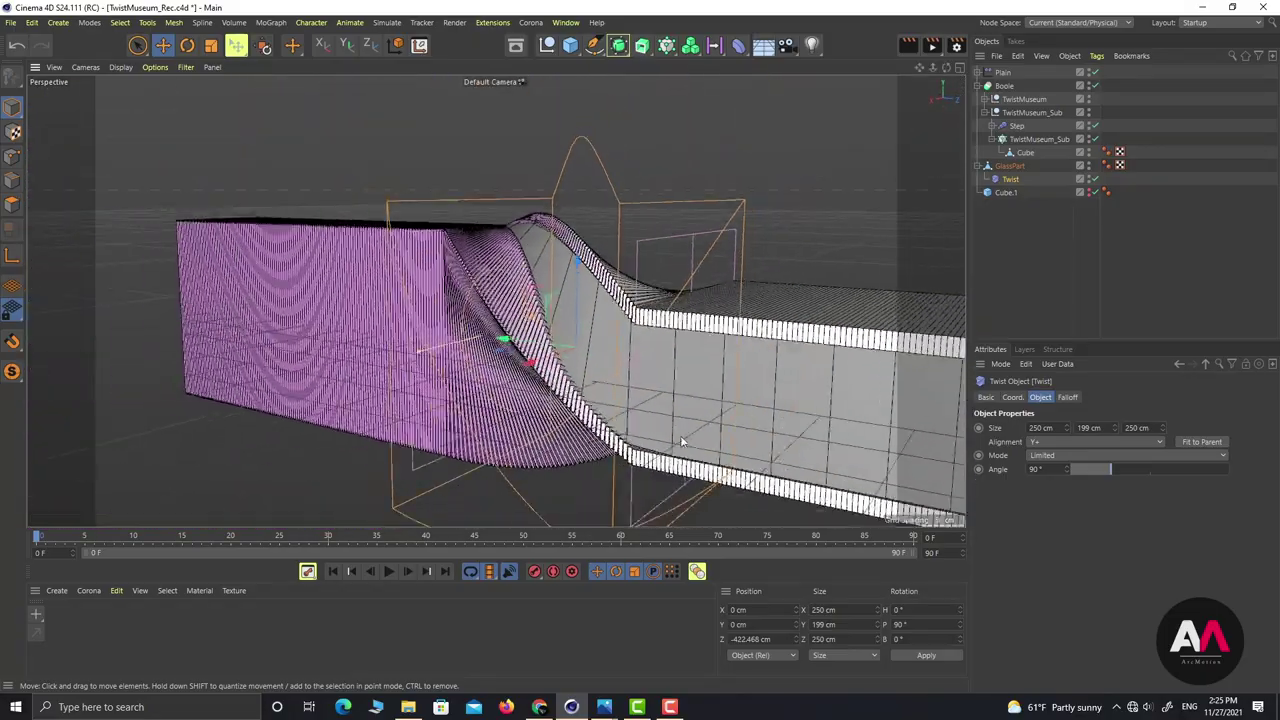
pyautogui.scroll(4, 679, 438)
pyautogui.keyDown('alt'); pyautogui.moveTo(679, 440); pyautogui.dragTo(517, 433); pyautogui.keyUp('alt')
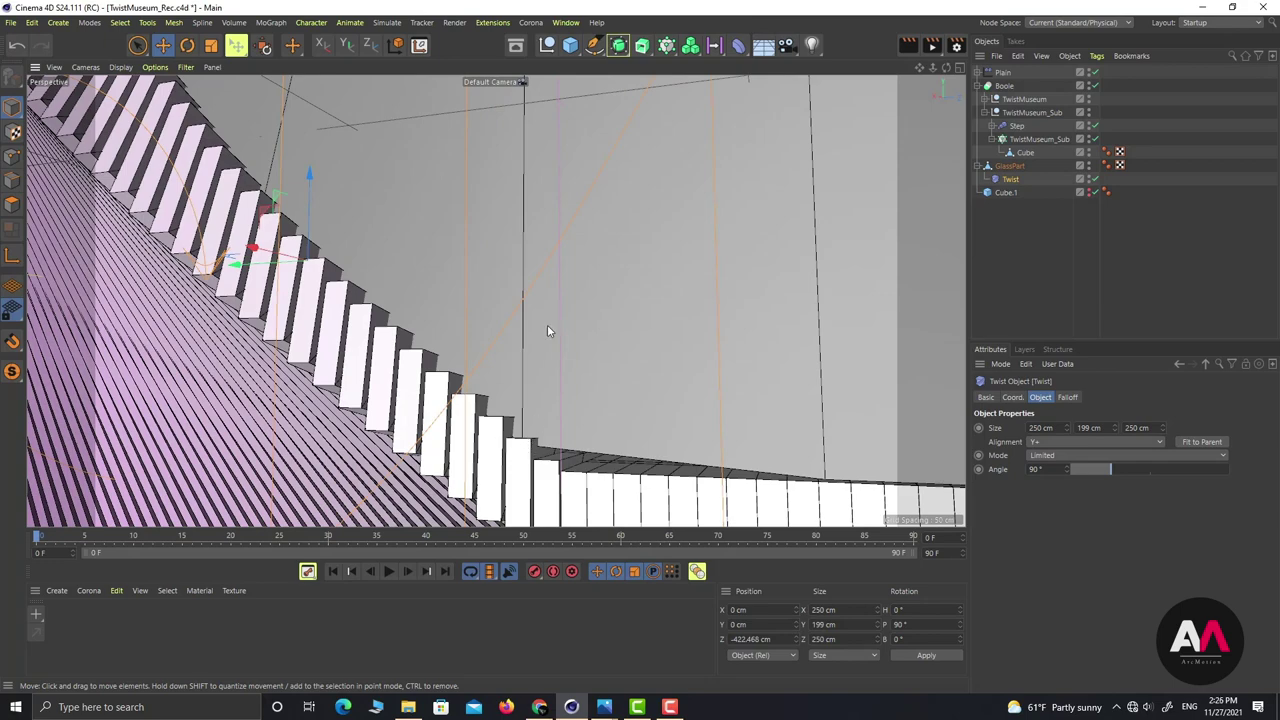
pyautogui.scroll(-5, 547, 324)
pyautogui.keyDown('alt'); pyautogui.moveTo(453, 299); pyautogui.dragTo(516, 300); pyautogui.keyUp('alt')
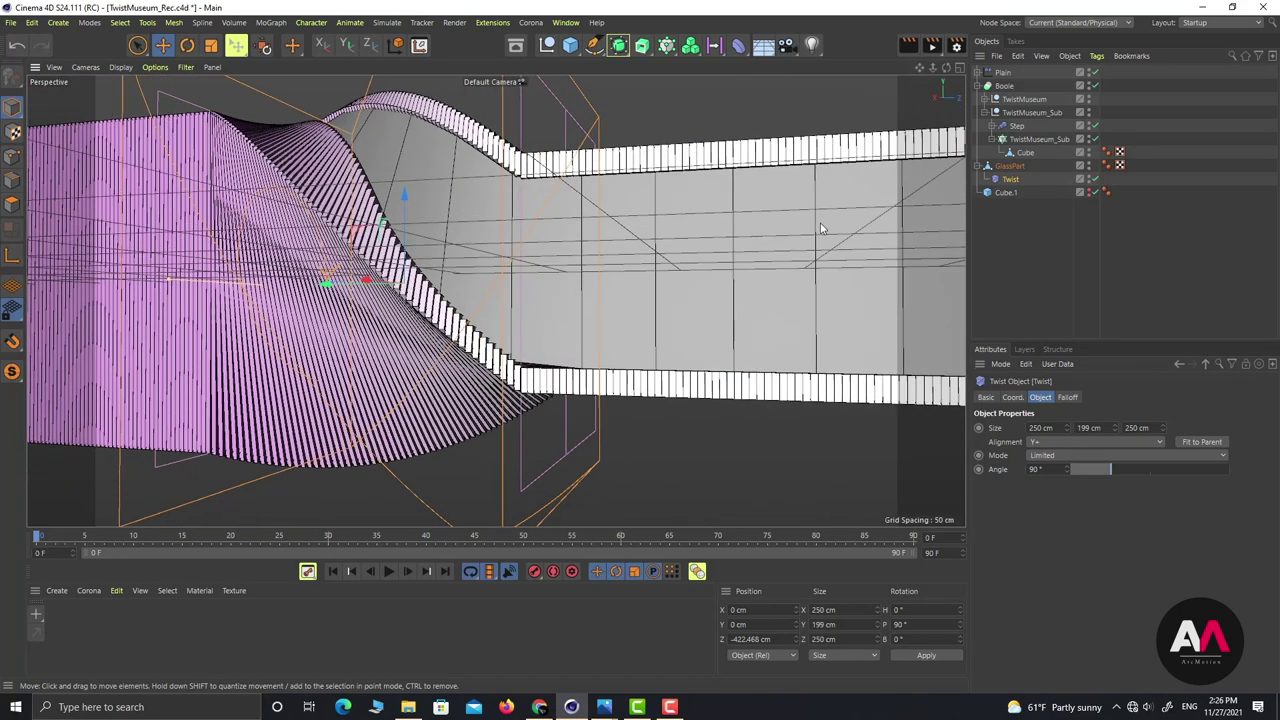
# Step: Duplicate GlassPart as a hidden backup, and collapse the original with Connect Objects + Delete
pyautogui.click(982, 165)
pyautogui.click(1012, 166)
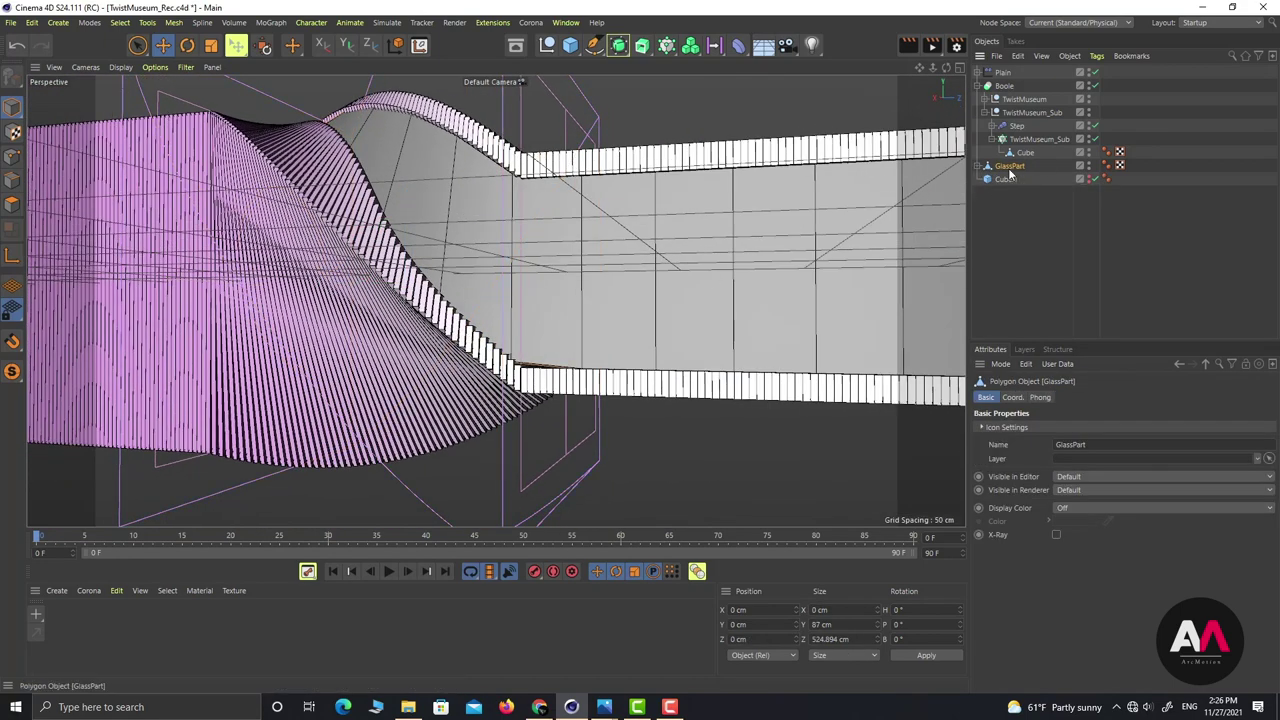
pyautogui.keyDown('ctrl'); pyautogui.moveTo(1003, 195); pyautogui.dragTo(1005, 193); pyautogui.keyUp('ctrl')
pyautogui.keyDown('ctrl'); pyautogui.click(1089, 193); pyautogui.keyUp('ctrl')
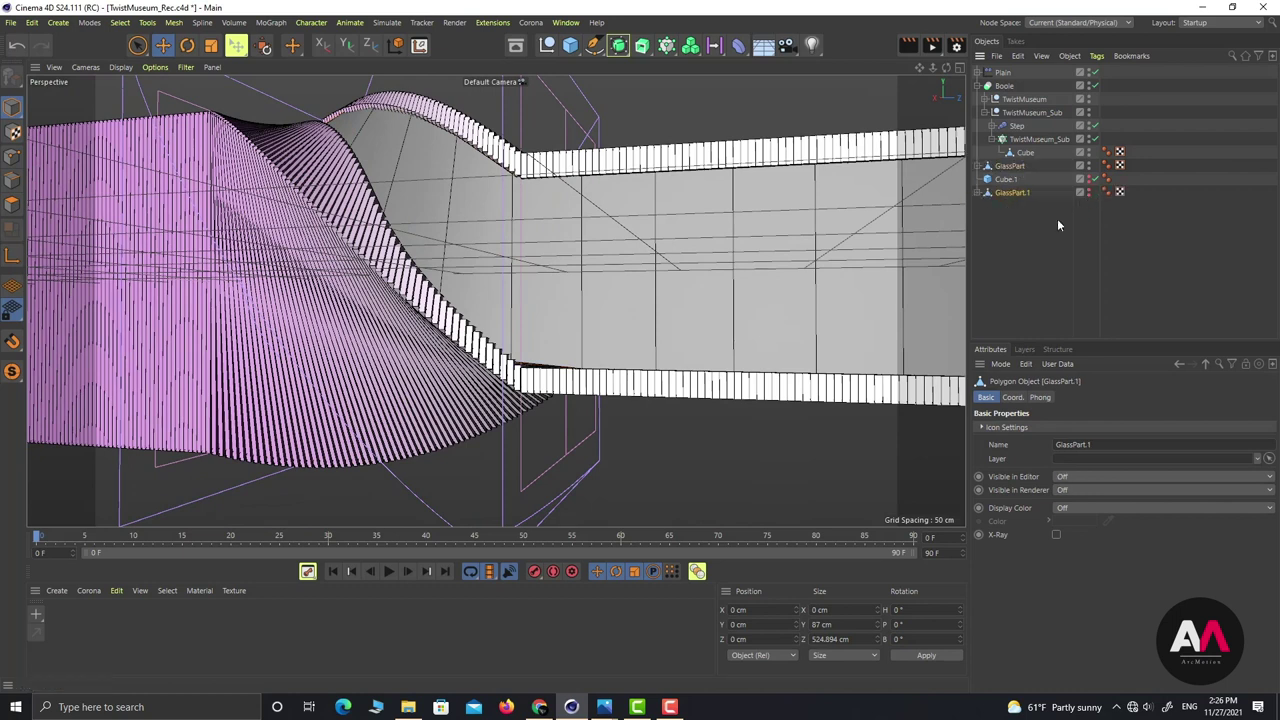
pyautogui.rightClick(1010, 168)
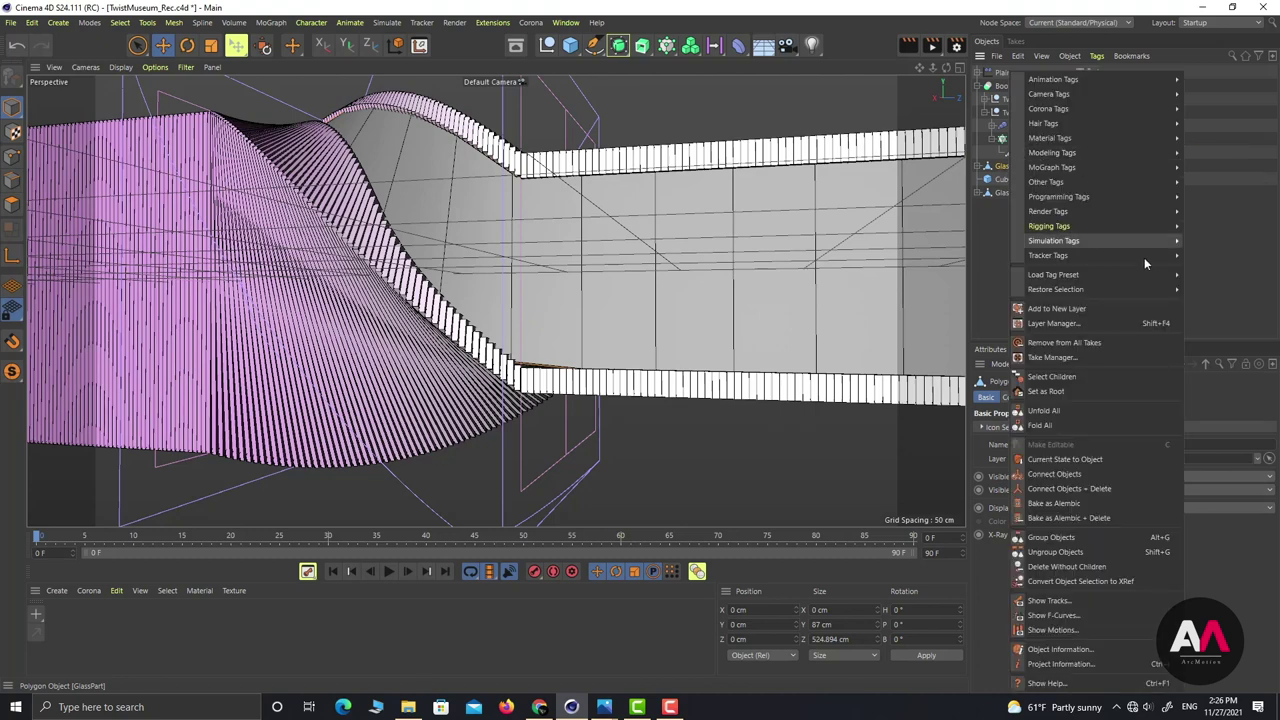
pyautogui.click(1073, 491)
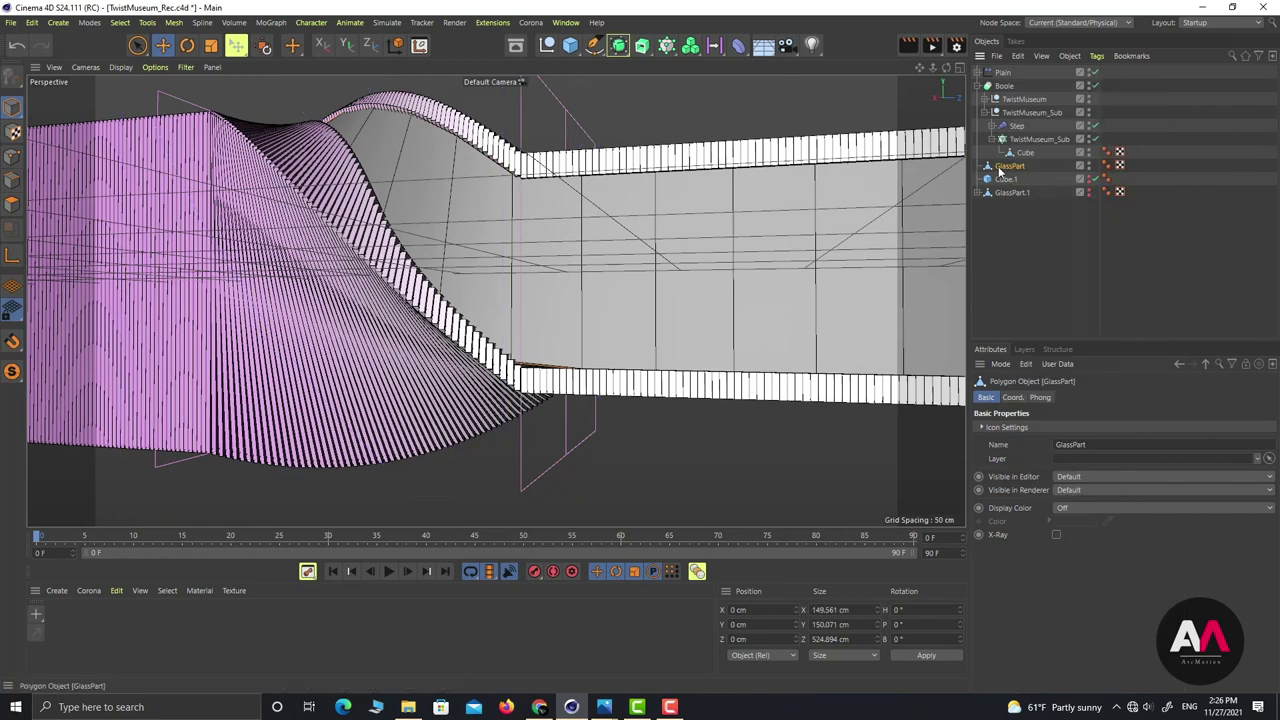
# Step: In point mode, lower the glass's bottom edge point at the end of the twist to about Y -44.5 cm
pyautogui.click(12, 204)
pyautogui.hotkey('ctrl', 'a')
pyautogui.click(12, 156)
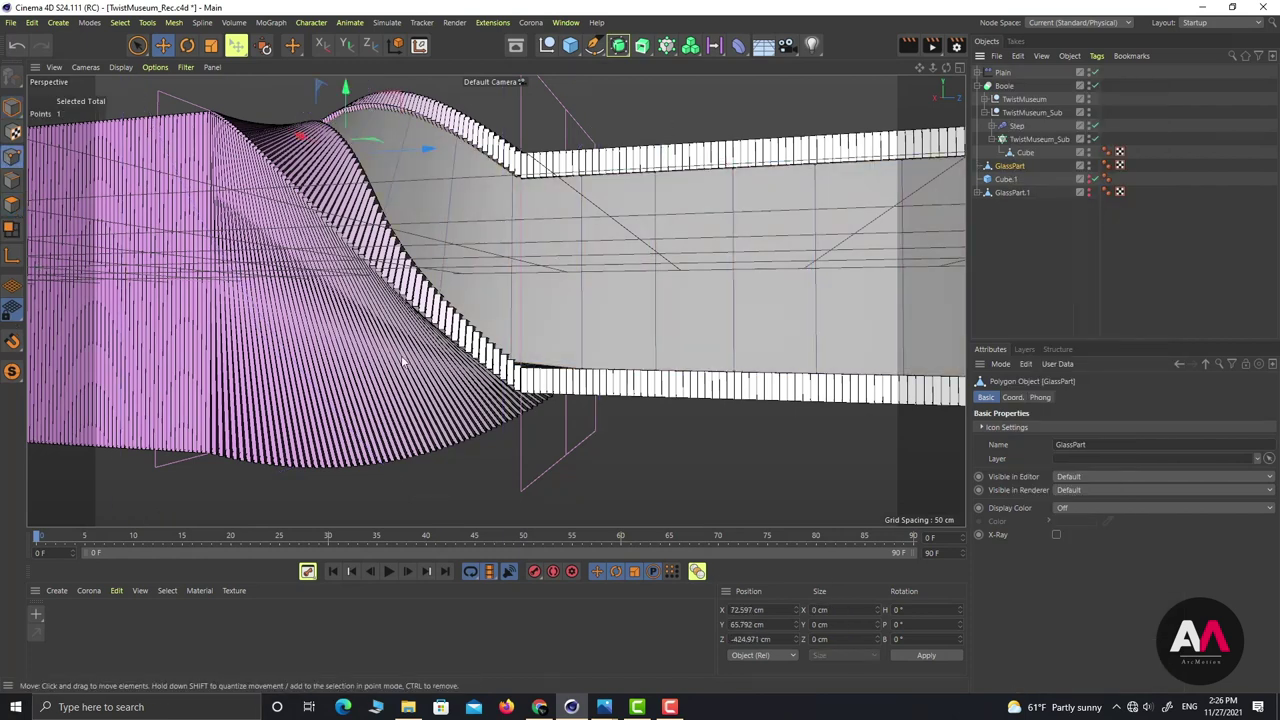
pyautogui.click(512, 366)
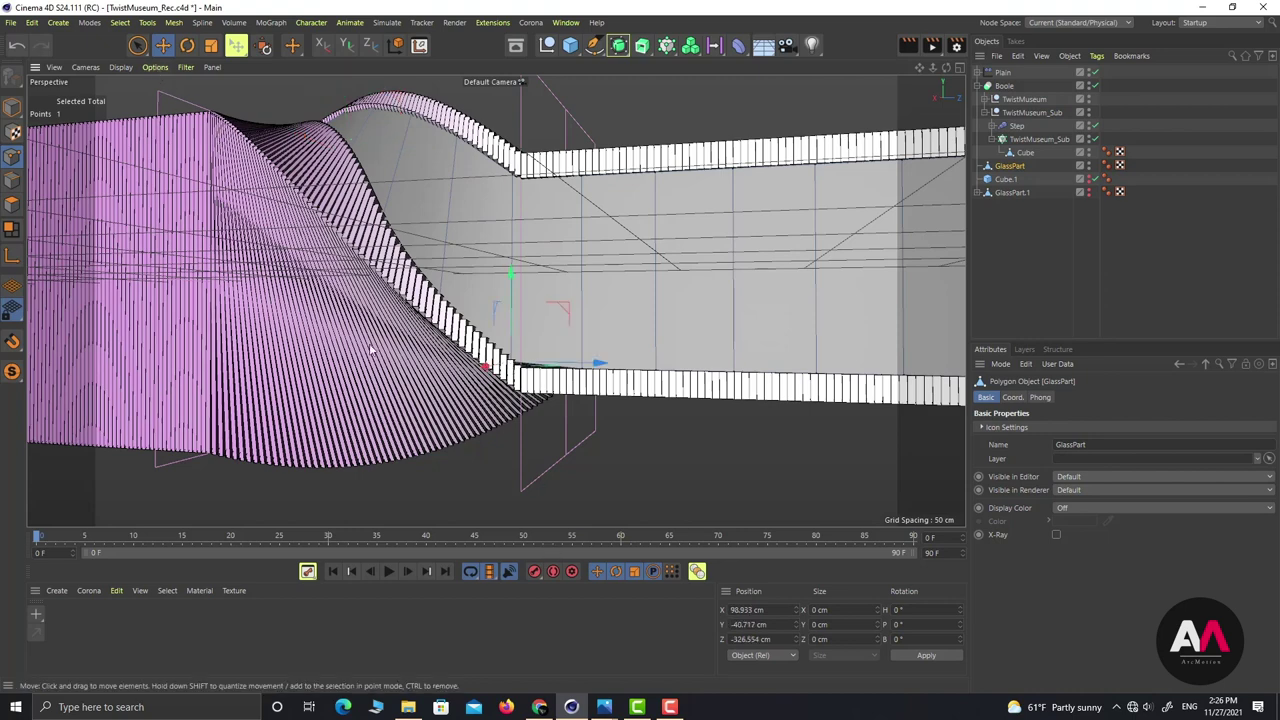
pyautogui.scroll(5, 521, 309)
pyautogui.moveTo(586, 332); pyautogui.dragTo(588, 352)
pyautogui.moveTo(588, 350); pyautogui.dragTo(410, 416)
# Step: Shift the lower glass edge point midway along the twist to about X 73.2 cm, Y 66.6 cm
pyautogui.scroll(-3, 315, 413)
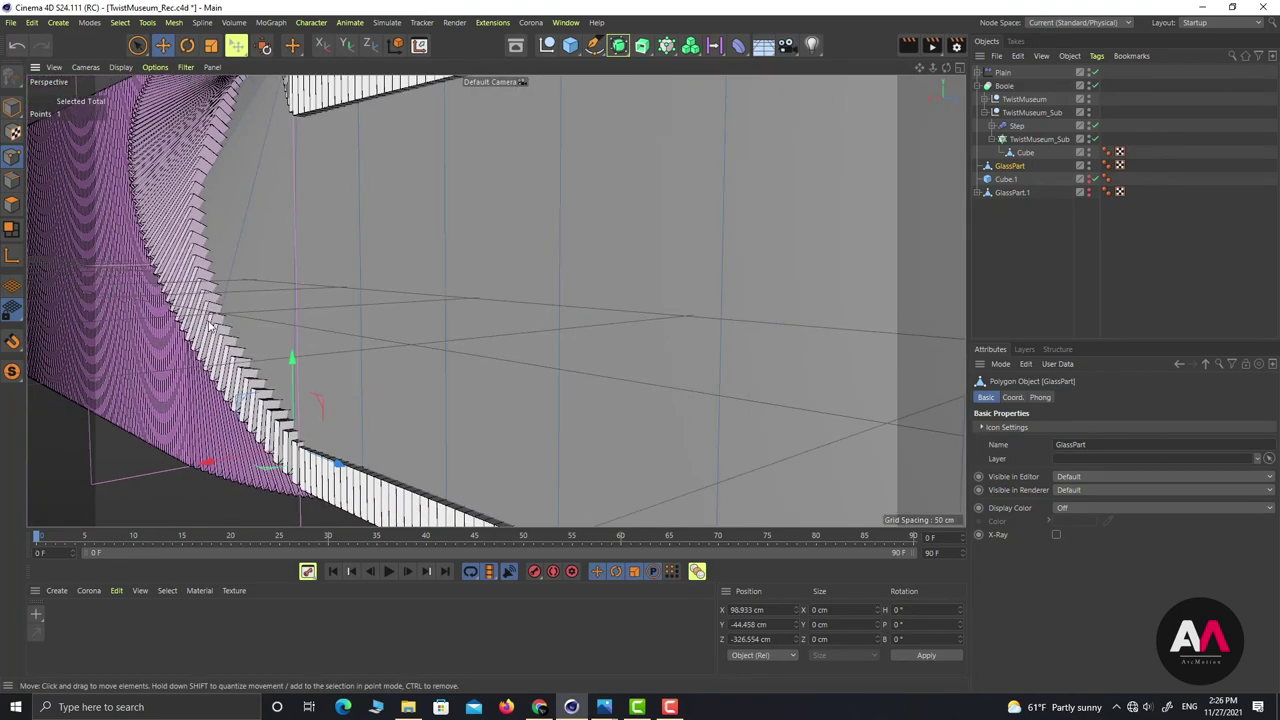
pyautogui.keyDown('alt'); pyautogui.moveTo(211, 327); pyautogui.dragTo(332, 463, button='middle'); pyautogui.keyUp('alt')
pyautogui.scroll(5, 355, 236)
pyautogui.keyDown('alt'); pyautogui.moveTo(366, 244); pyautogui.dragTo(323, 232); pyautogui.keyUp('alt')
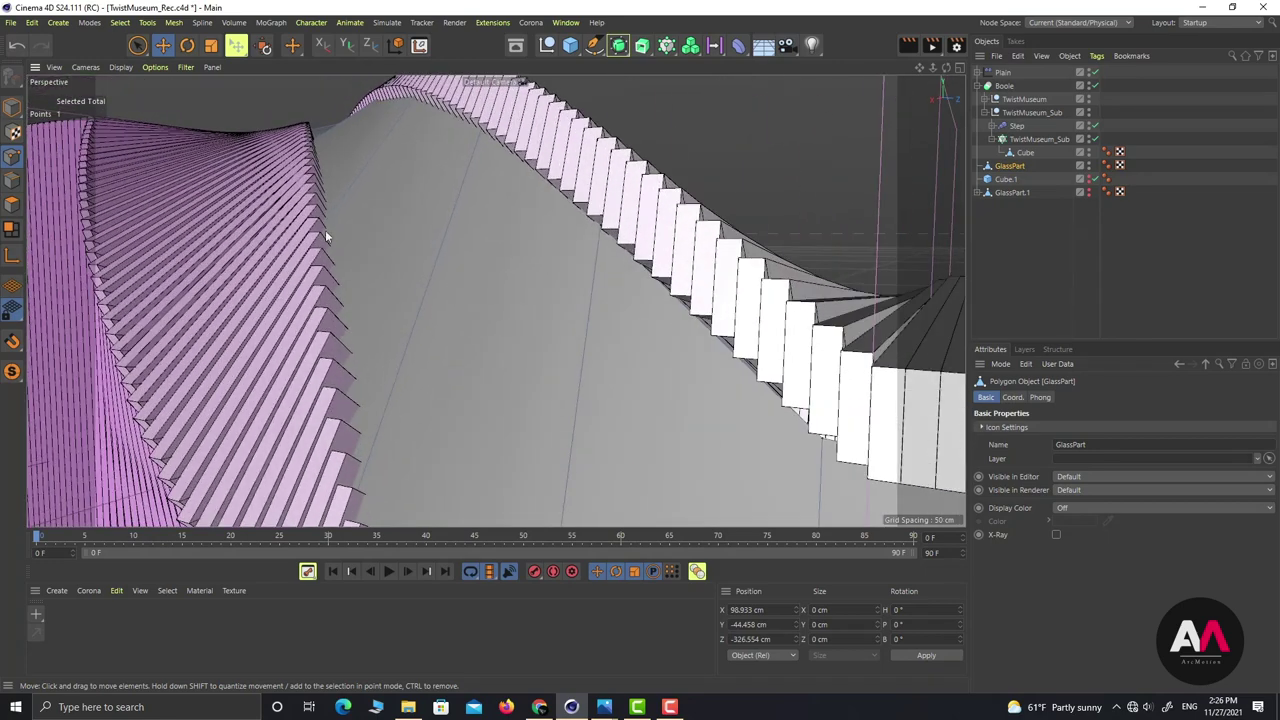
pyautogui.press('9')
pyautogui.click(299, 275)
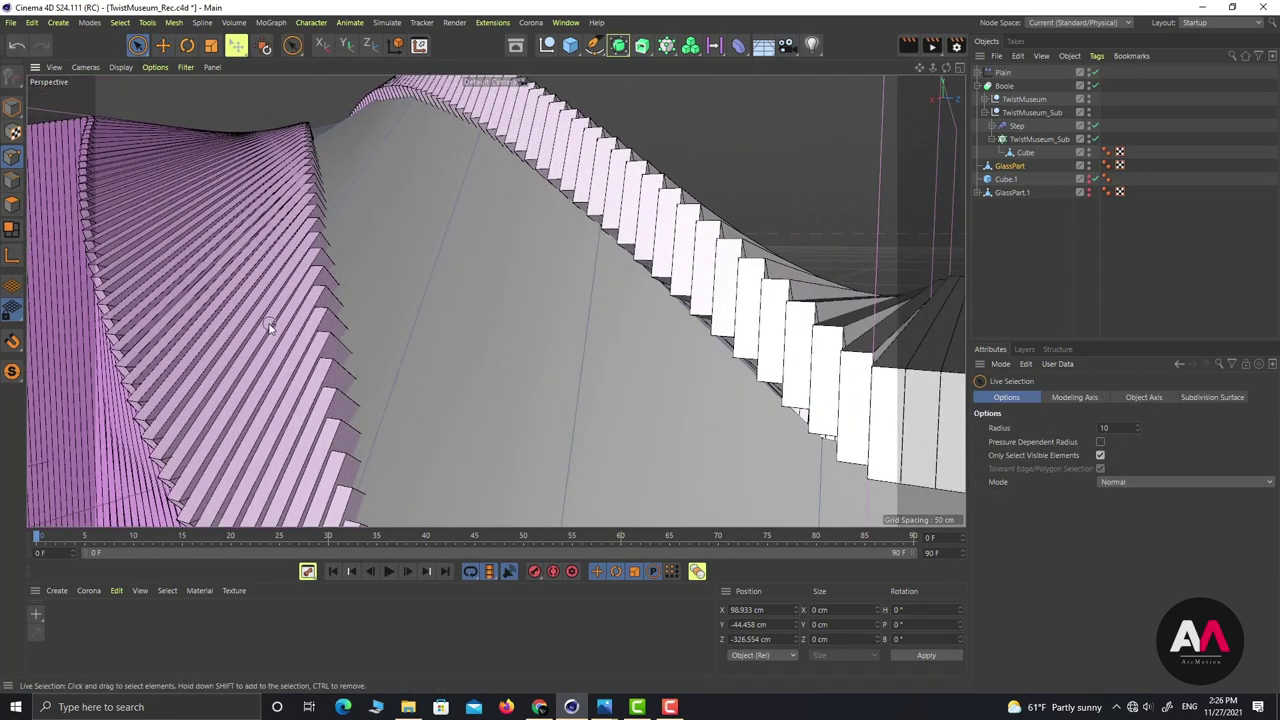
pyautogui.moveTo(288, 264)
pyautogui.keyDown('alt'); pyautogui.mouseDown()
pyautogui.moveTo(257, 251)
pyautogui.moveTo(260, 262)
pyautogui.moveTo(336, 264)
pyautogui.mouseUp(); pyautogui.keyUp('alt')
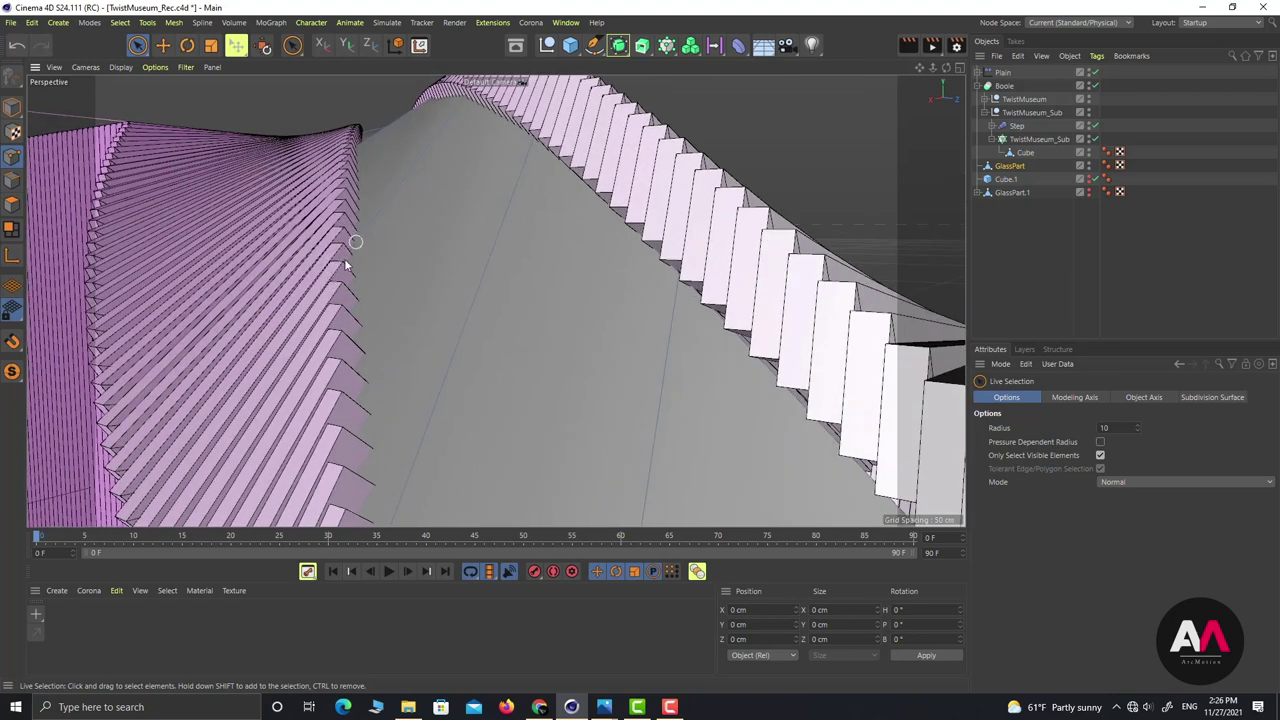
pyautogui.click(330, 281)
pyautogui.keyDown('alt'); pyautogui.moveTo(326, 258); pyautogui.dragTo(281, 222); pyautogui.keyUp('alt')
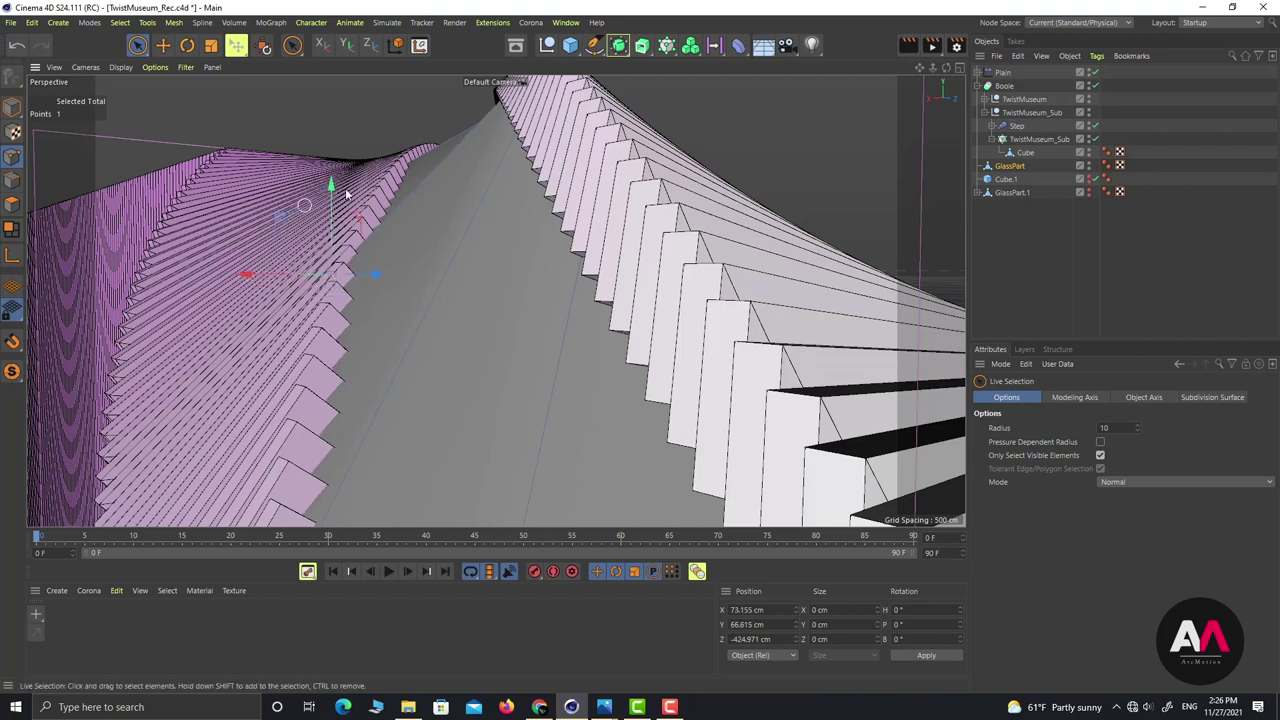
# Step: Move the lower glass edge point at the narrow end of the twist to about X 41.4 cm, Y 89.8 cm, and adjust one further down
pyautogui.click(406, 166)
pyautogui.moveTo(347, 112); pyautogui.dragTo(343, 115)
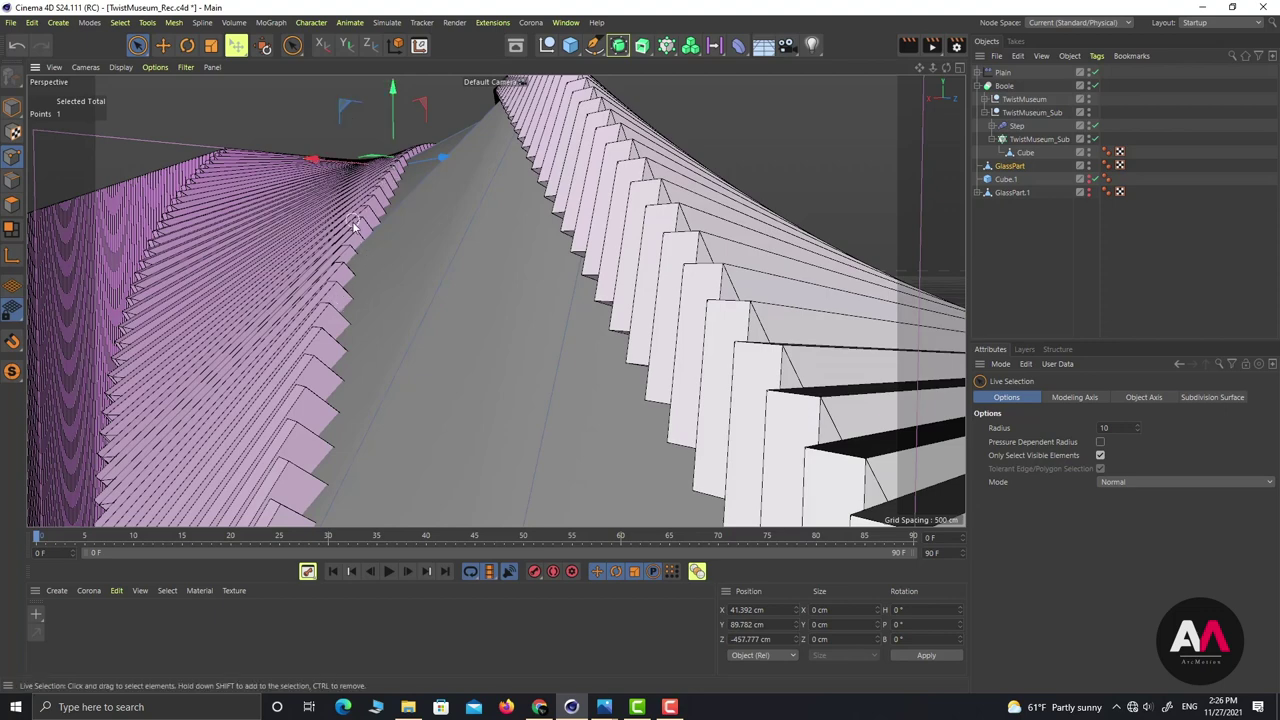
pyautogui.scroll(-2, 339, 416)
pyautogui.click(292, 485)
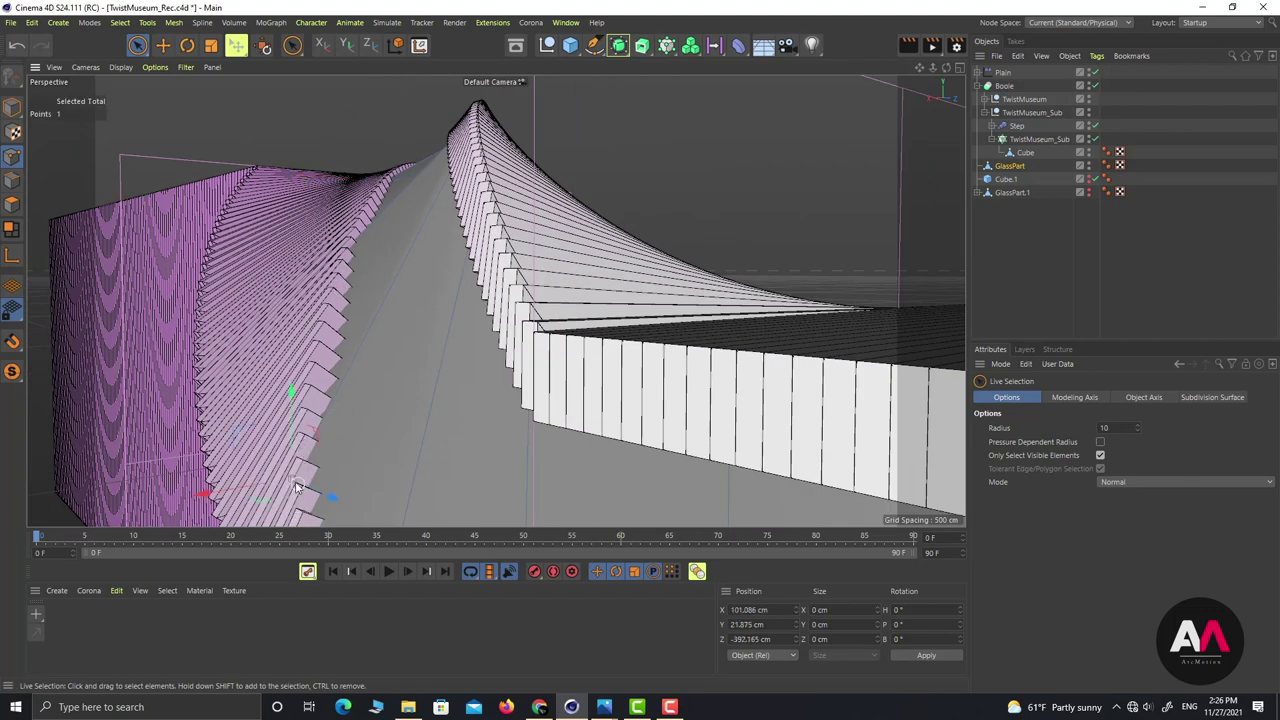
pyautogui.moveTo(234, 436); pyautogui.dragTo(230, 426)
# Step: Shift the next point down the twisted glass edge to about X 106.9 cm, Y -13.8 cm
pyautogui.keyDown('alt'); pyautogui.moveTo(283, 194); pyautogui.dragTo(337, 302); pyautogui.keyUp('alt')
pyautogui.click(328, 493)
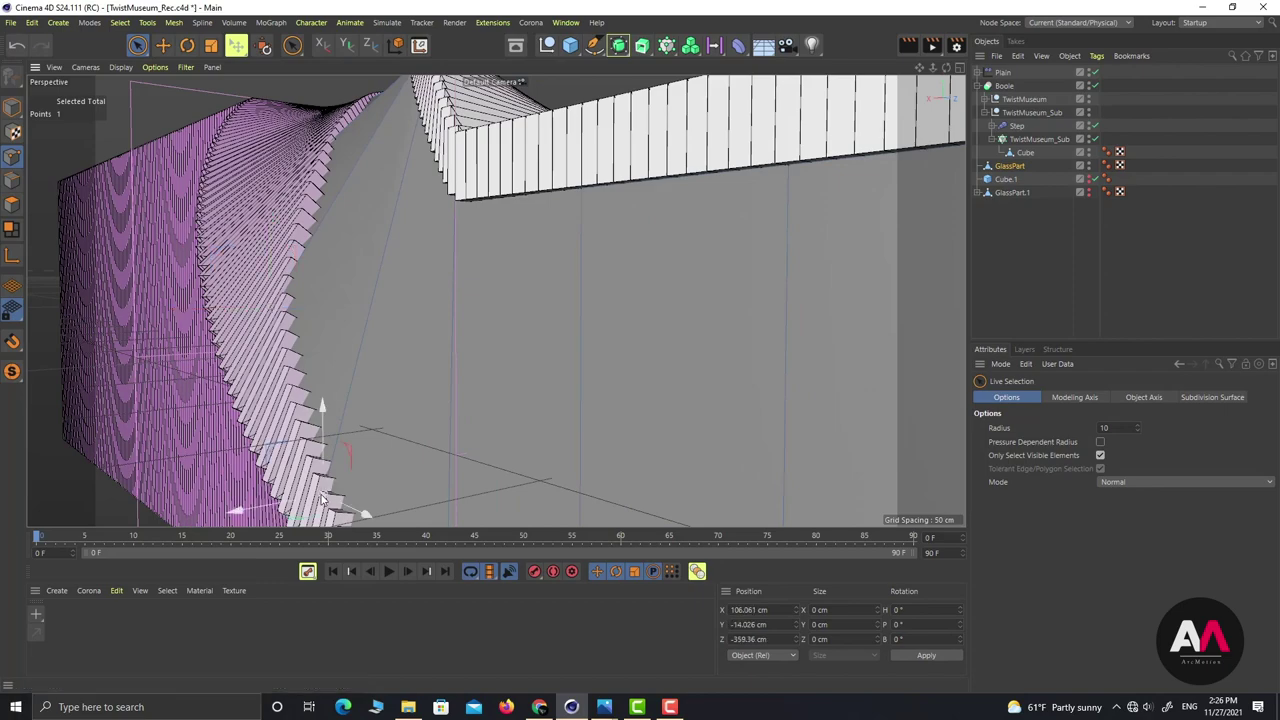
pyautogui.moveTo(264, 455); pyautogui.dragTo(263, 455)
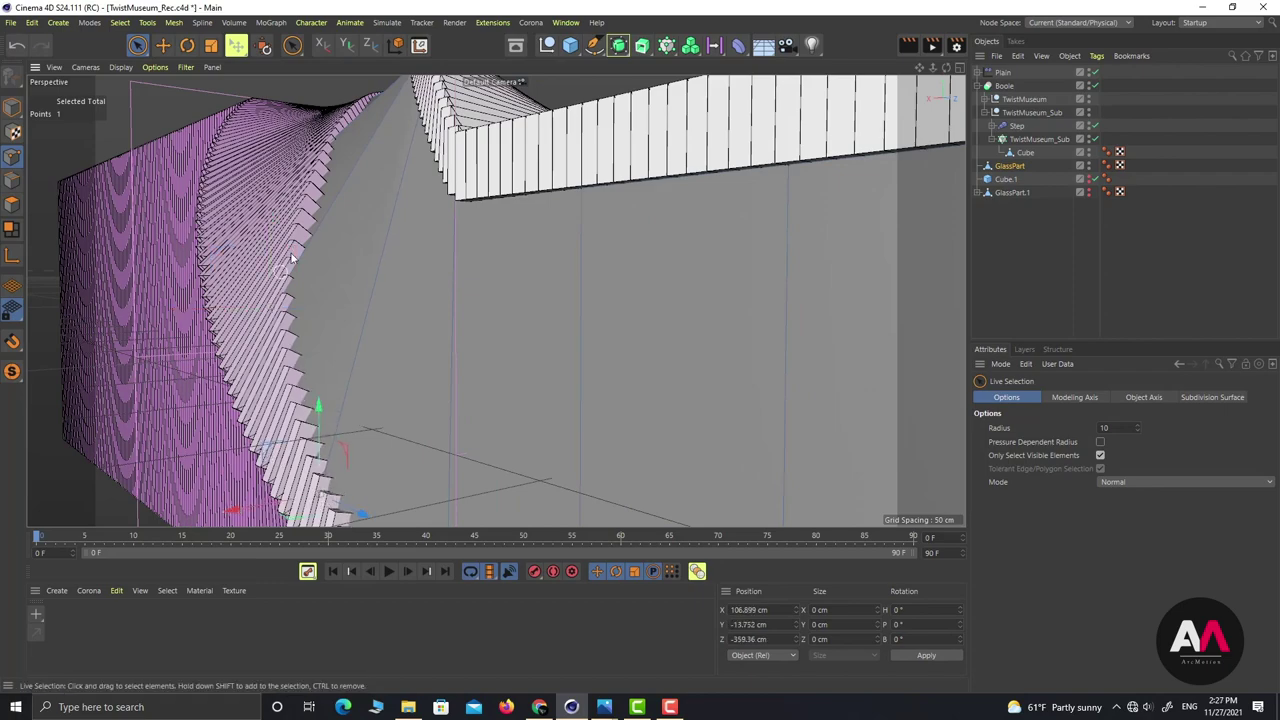
# Step: Move the upper glass edge point near the crest of the twist to about X 36.9 cm, Y 100.7 cm, and select its neighbour
pyautogui.scroll(-3, 320, 452)
pyautogui.keyDown('alt'); pyautogui.moveTo(333, 465); pyautogui.dragTo(292, 328, button='middle'); pyautogui.keyUp('alt')
pyautogui.scroll(2, 315, 443)
pyautogui.keyDown('alt'); pyautogui.moveTo(293, 330); pyautogui.dragTo(305, 440); pyautogui.keyUp('alt')
pyautogui.keyDown('alt'); pyautogui.moveTo(289, 130); pyautogui.dragTo(346, 205); pyautogui.keyUp('alt')
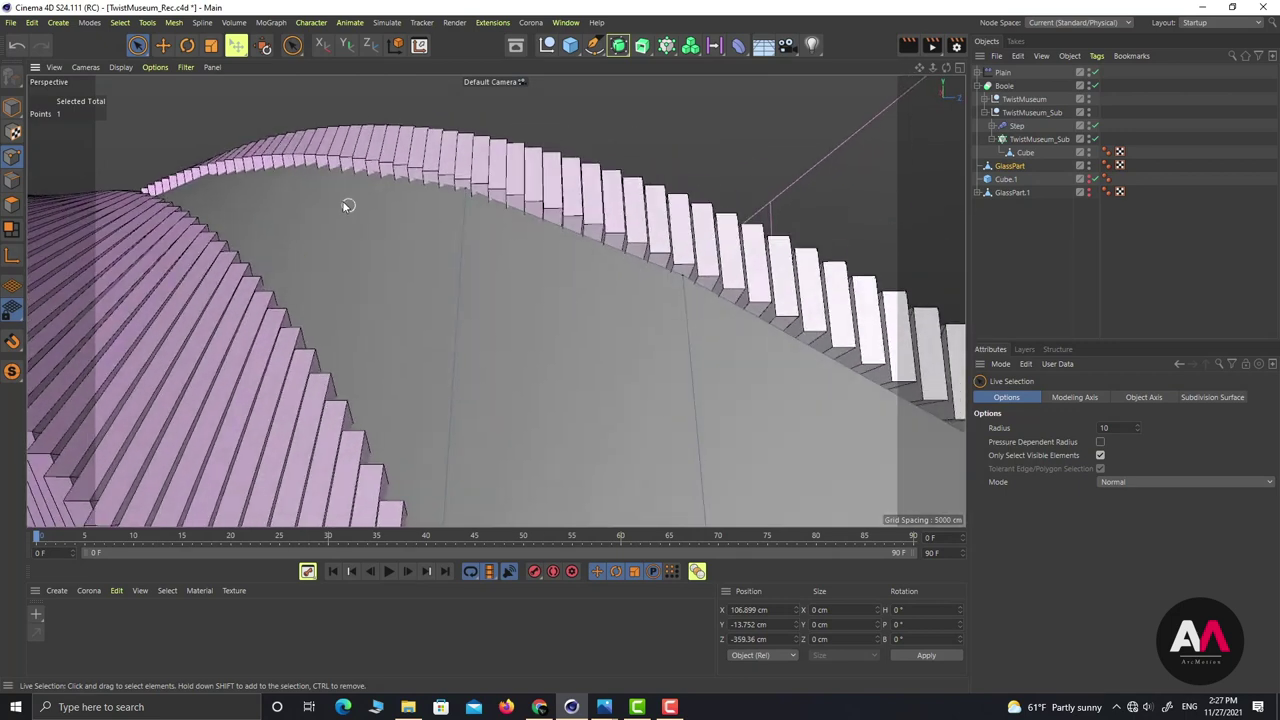
pyautogui.click(320, 155)
pyautogui.moveTo(312, 104); pyautogui.dragTo(303, 92)
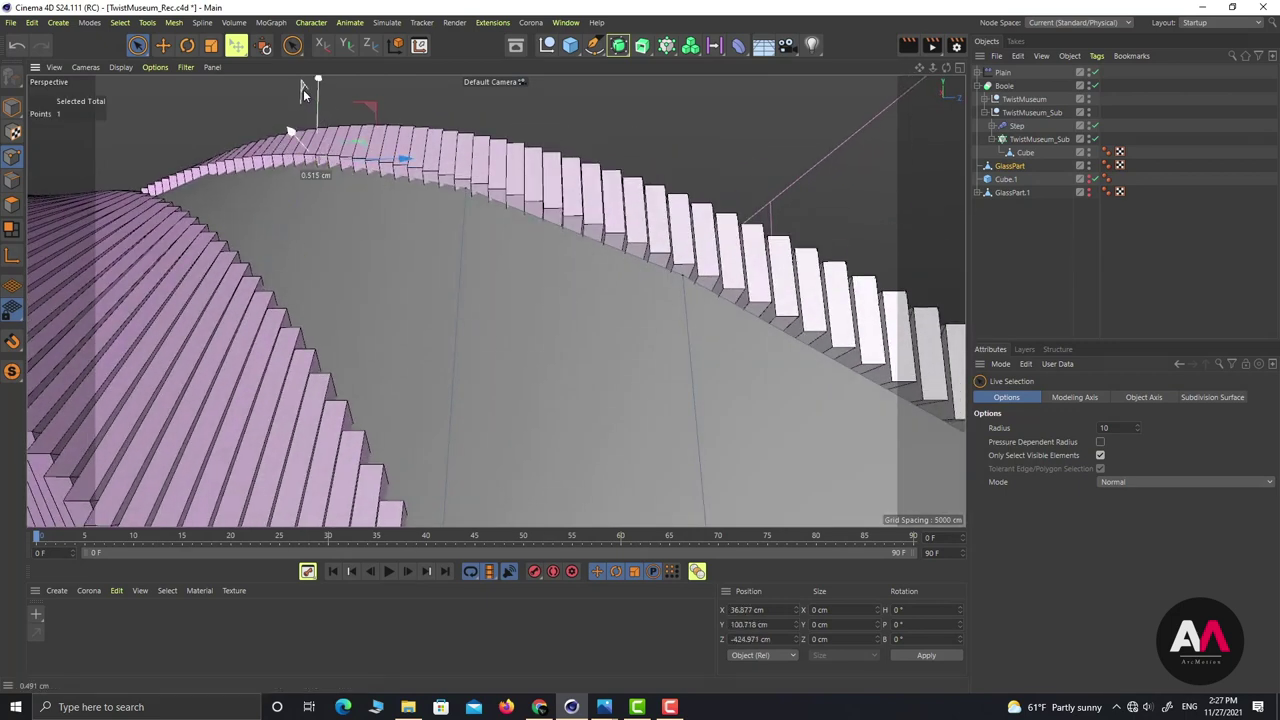
pyautogui.moveTo(285, 191)
pyautogui.keyDown('alt'); pyautogui.mouseDown()
pyautogui.moveTo(272, 200)
pyautogui.moveTo(302, 206)
pyautogui.mouseUp(); pyautogui.keyUp('alt')
pyautogui.click(482, 203)
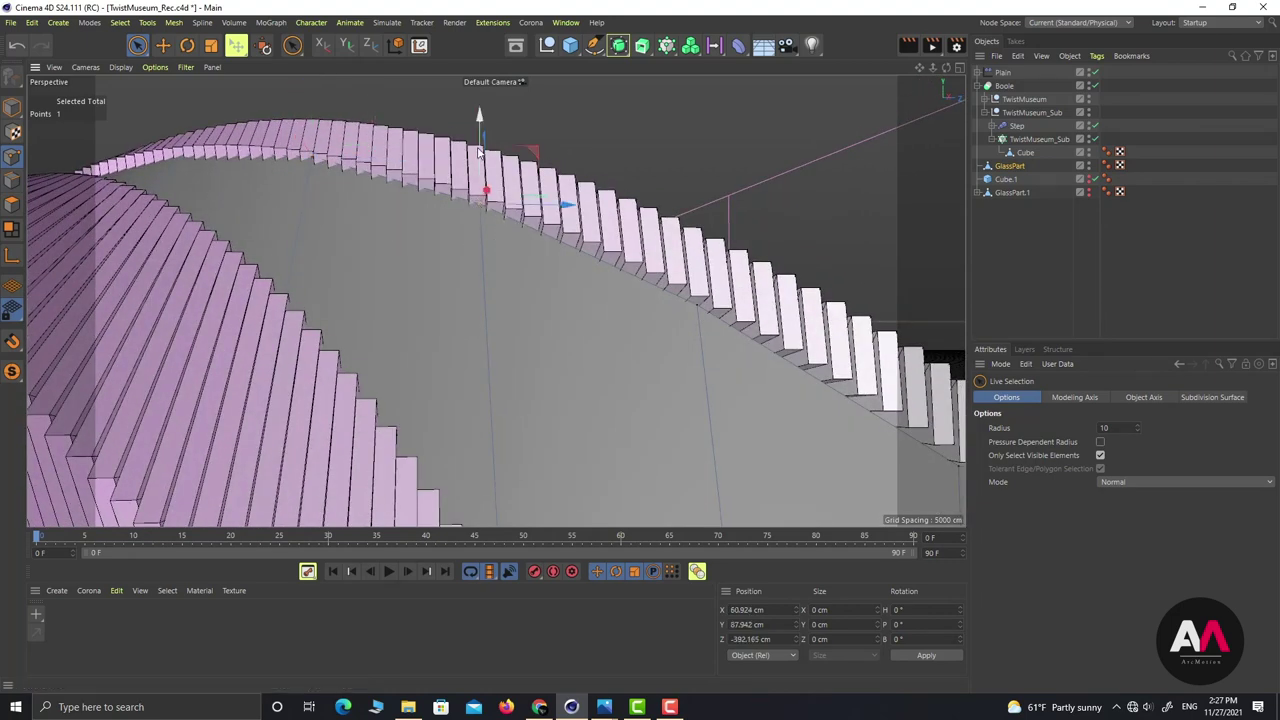
pyautogui.keyDown('alt'); pyautogui.moveTo(456, 178); pyautogui.dragTo(426, 160); pyautogui.keyUp('alt')
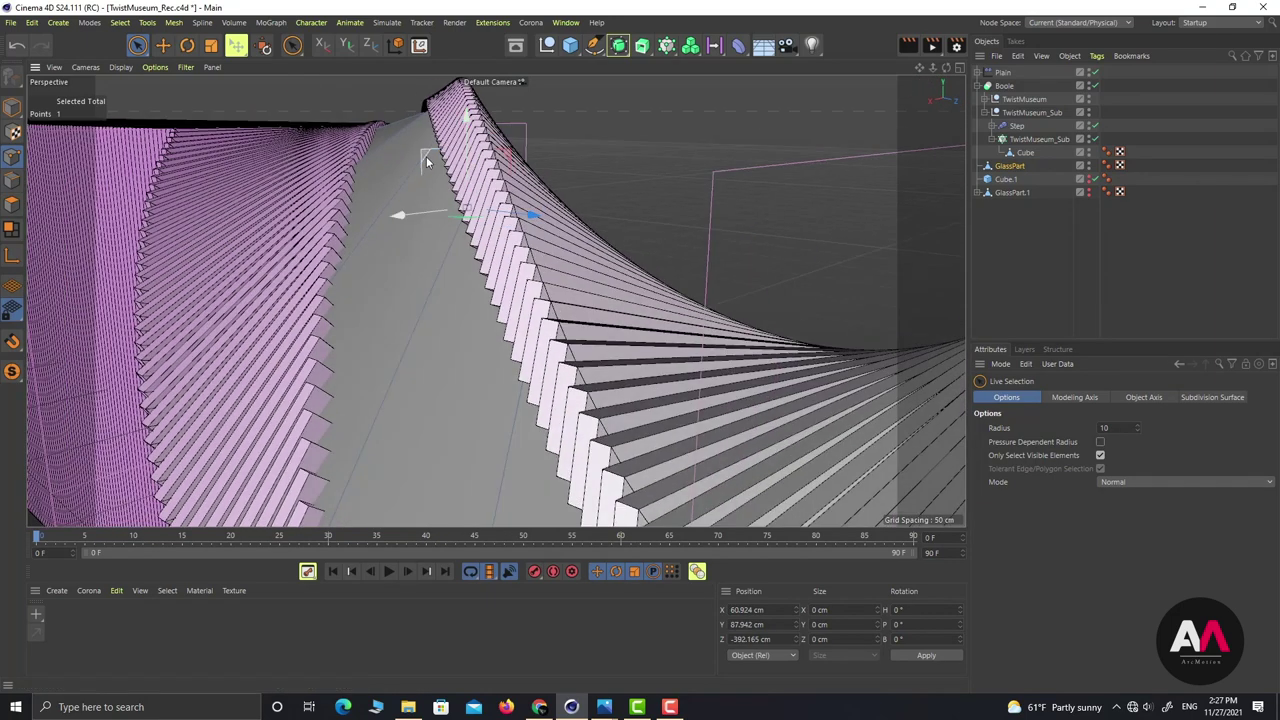
# Step: Refine two lower glass edge points to about X 72.2 cm, Y 66.2 cm and X 41.0 cm, Y 89.5 cm
pyautogui.keyDown('alt'); pyautogui.moveTo(443, 233); pyautogui.dragTo(460, 174); pyautogui.keyUp('alt')
pyautogui.keyDown('alt'); pyautogui.moveTo(338, 325); pyautogui.dragTo(311, 312); pyautogui.keyUp('alt')
pyautogui.click(287, 305)
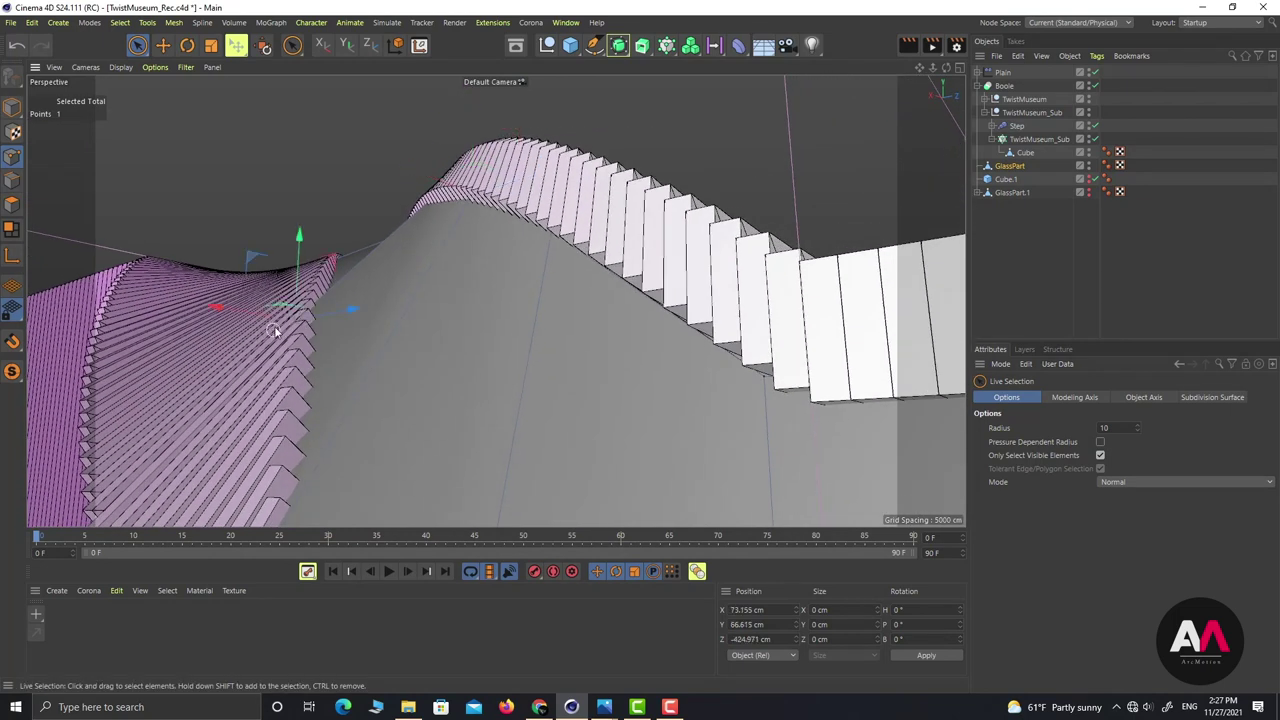
pyautogui.moveTo(254, 260); pyautogui.dragTo(314, 278)
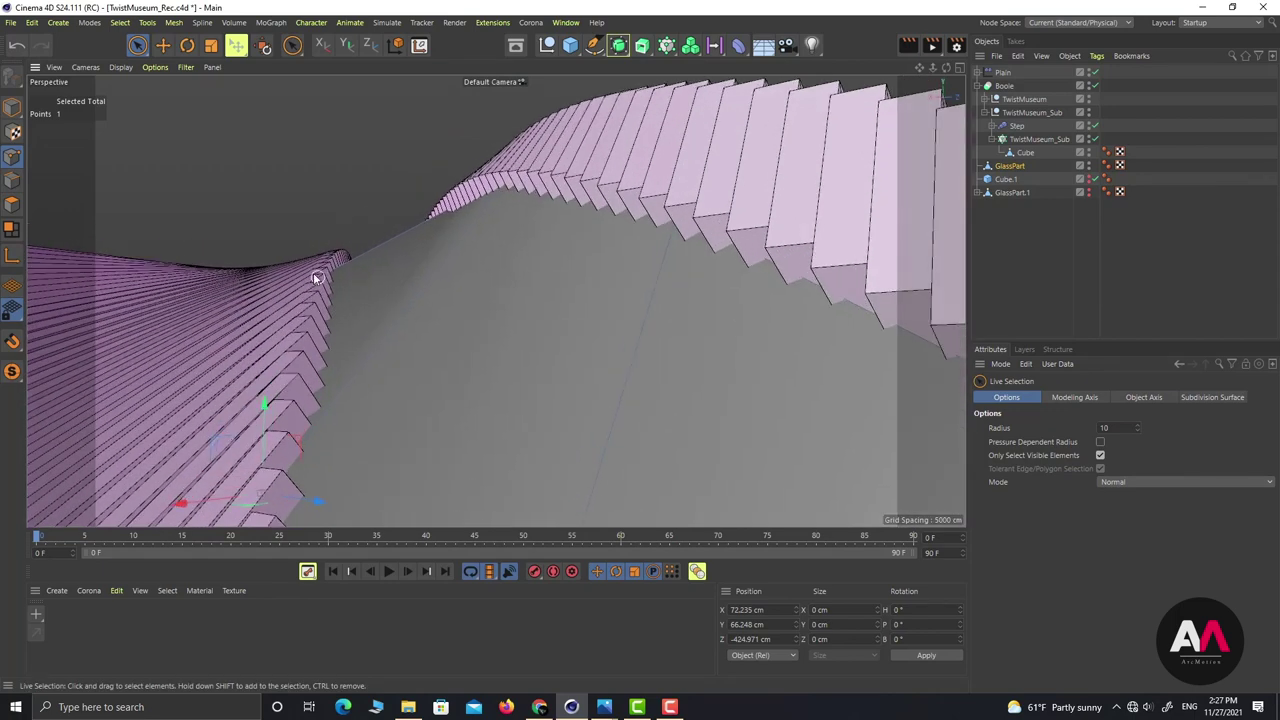
pyautogui.click(285, 291)
pyautogui.click(311, 279)
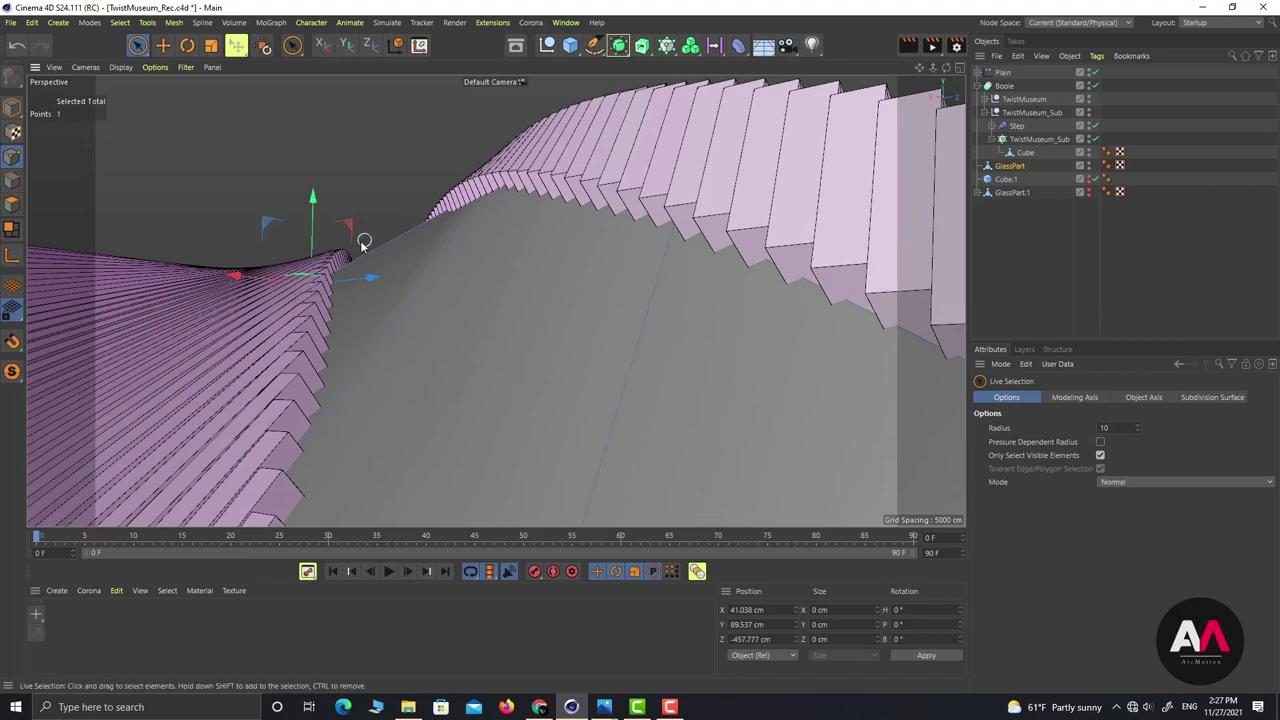
pyautogui.keyDown('alt'); pyautogui.moveTo(360, 243); pyautogui.dragTo(540, 170); pyautogui.keyUp('alt')
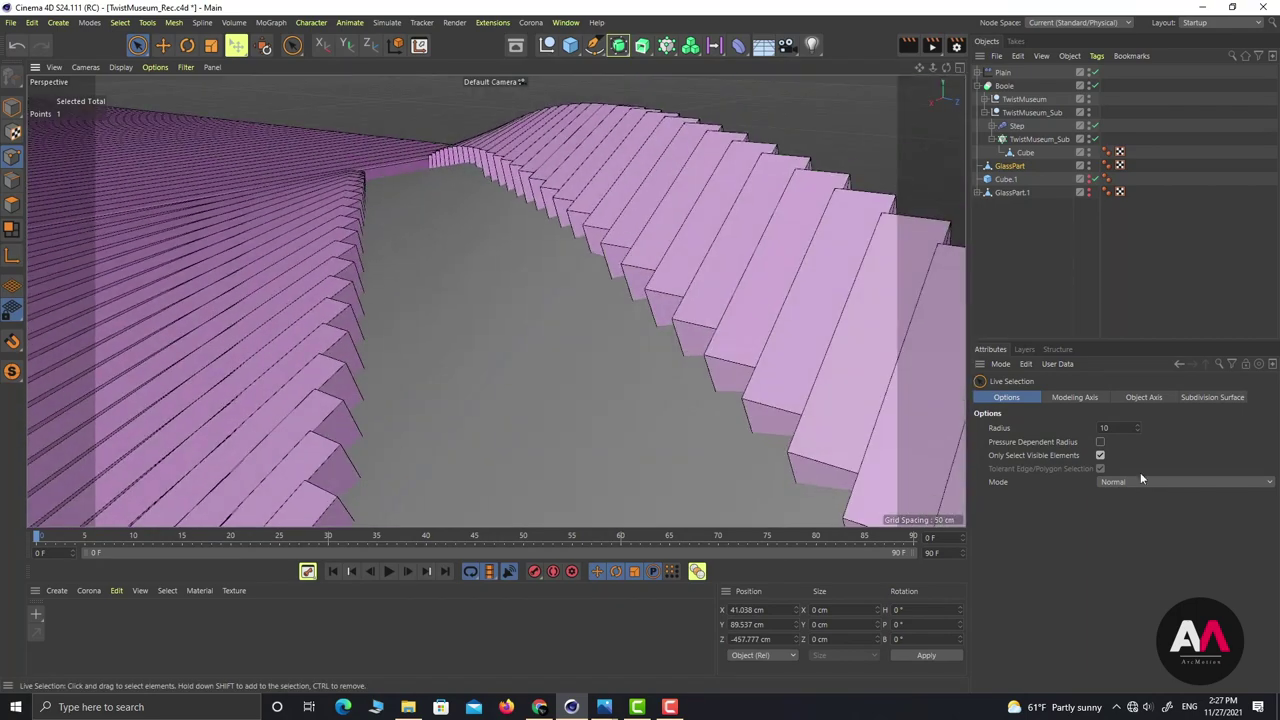
# Step: Set the Phong Angle of GlassPart's Phong tag to 10°
pyautogui.click(1106, 166)
pyautogui.write('1')
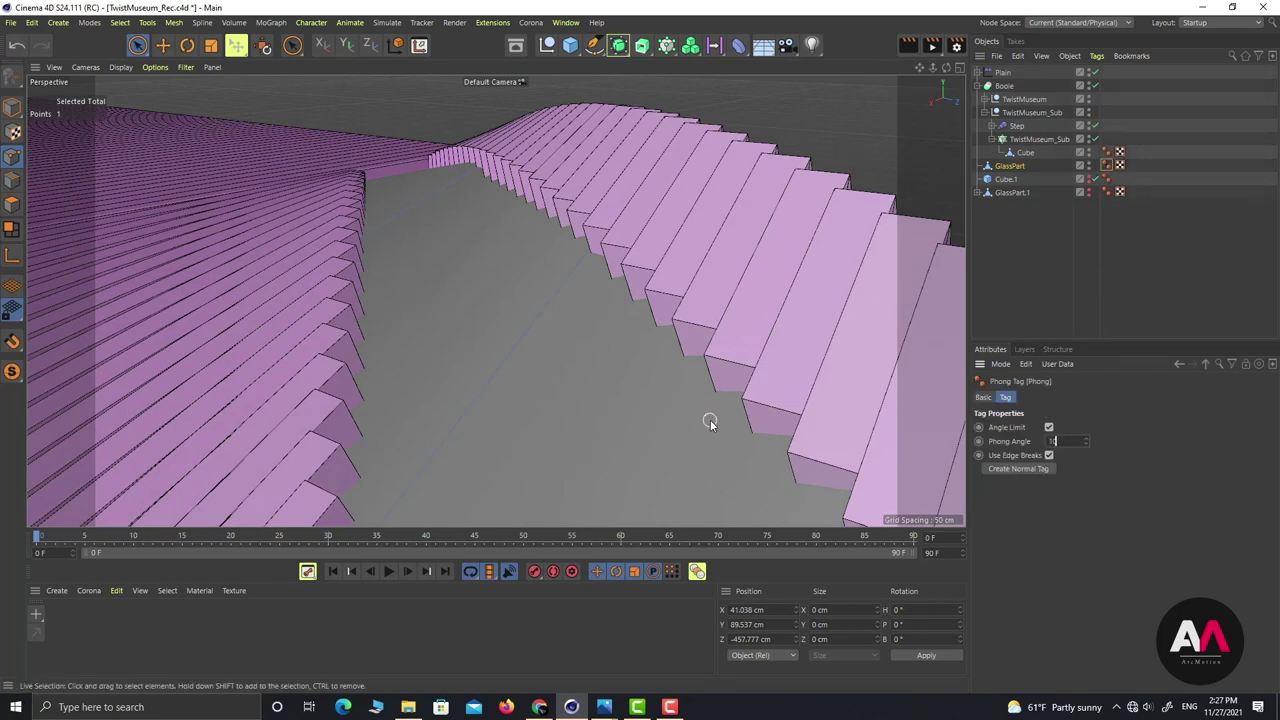
pyautogui.write('0')
pyautogui.press('Return')
# Step: Compare the shading of the twisted glass with the close-up reference photo of the facade in Photos
pyautogui.keyDown('alt'); pyautogui.moveTo(657, 394); pyautogui.dragTo(503, 356); pyautogui.keyUp('alt')
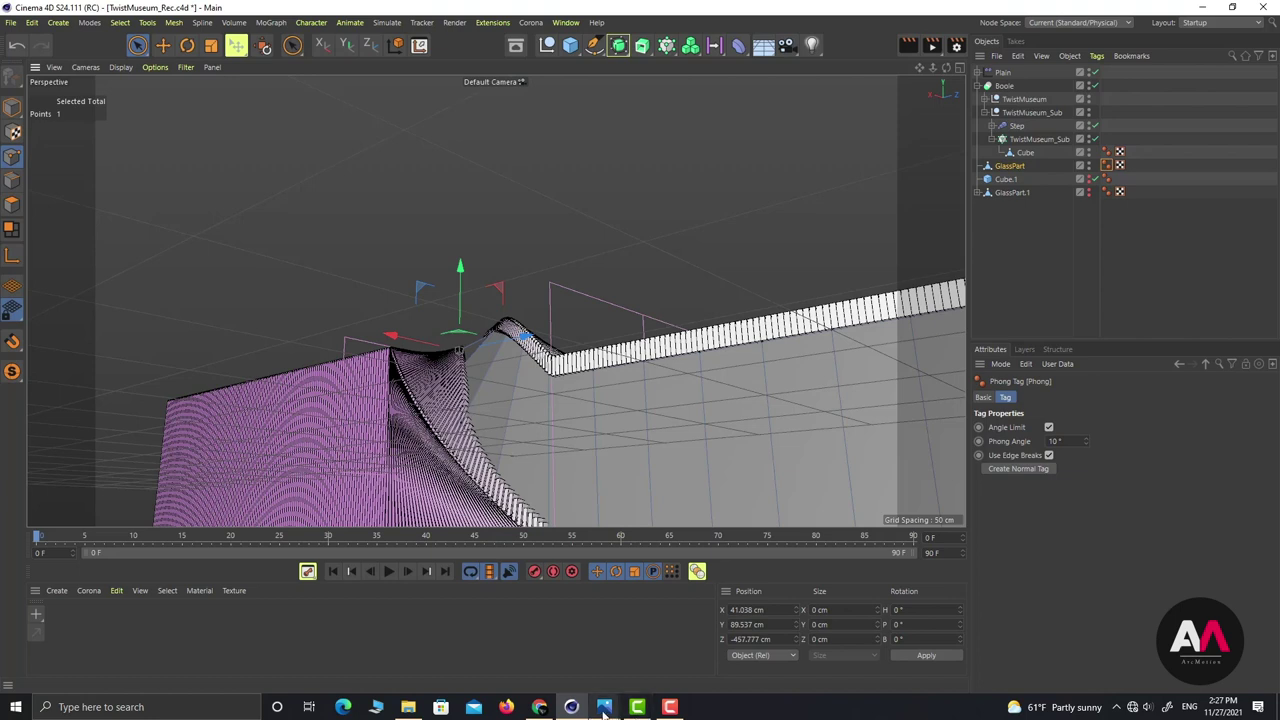
pyautogui.moveTo(604, 707)
pyautogui.click(547, 591)
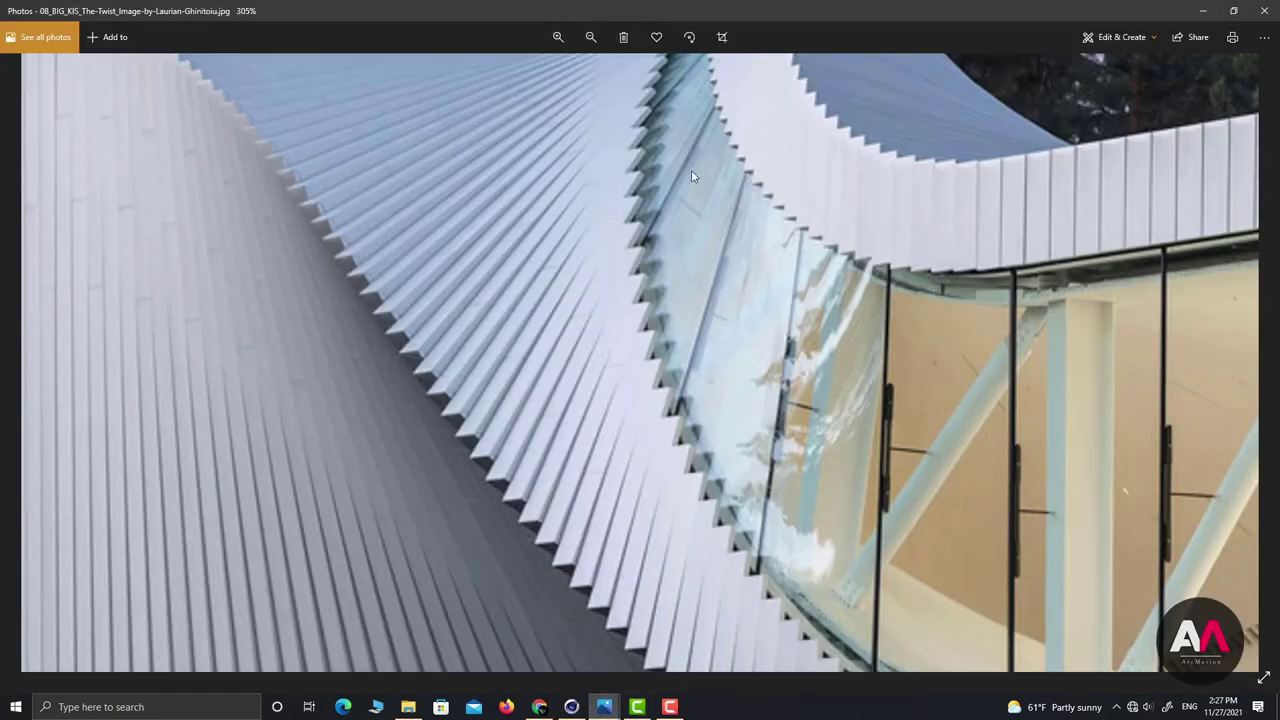
pyautogui.click(1206, 14)
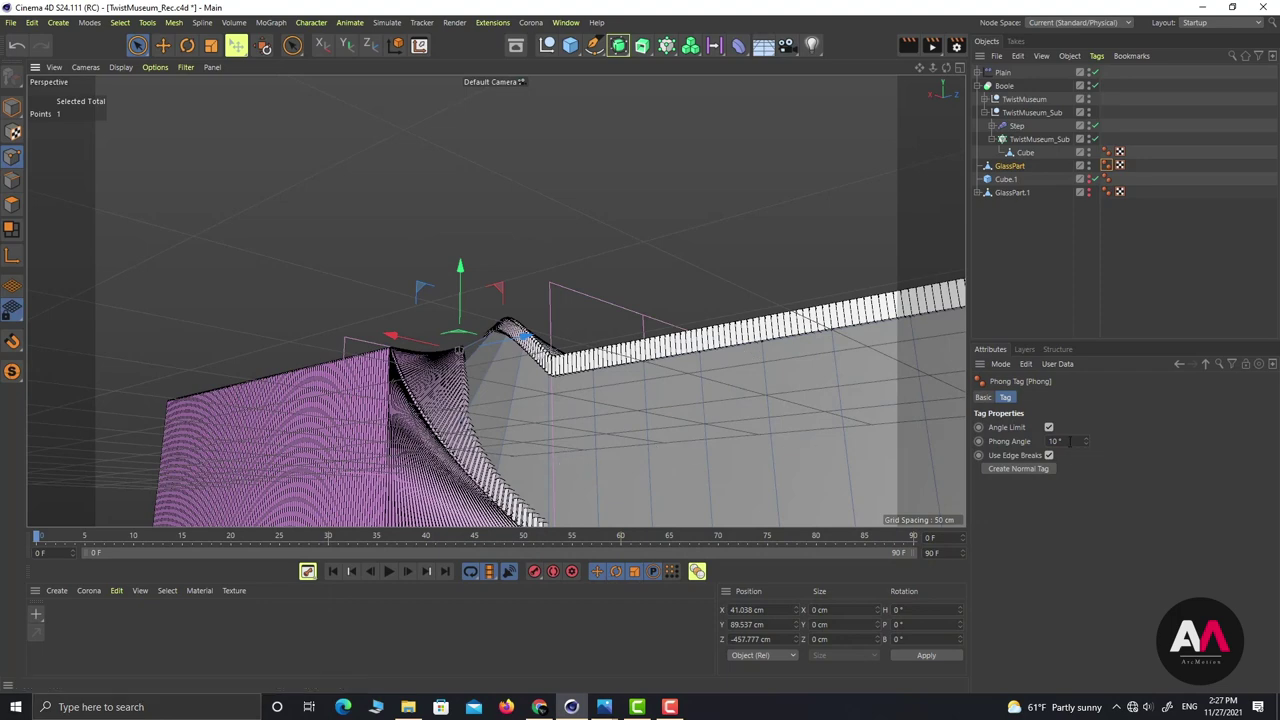
# Step: Set GlassPart's Phong Angle to 61° and return to model mode with nothing selected
pyautogui.click(1066, 441)
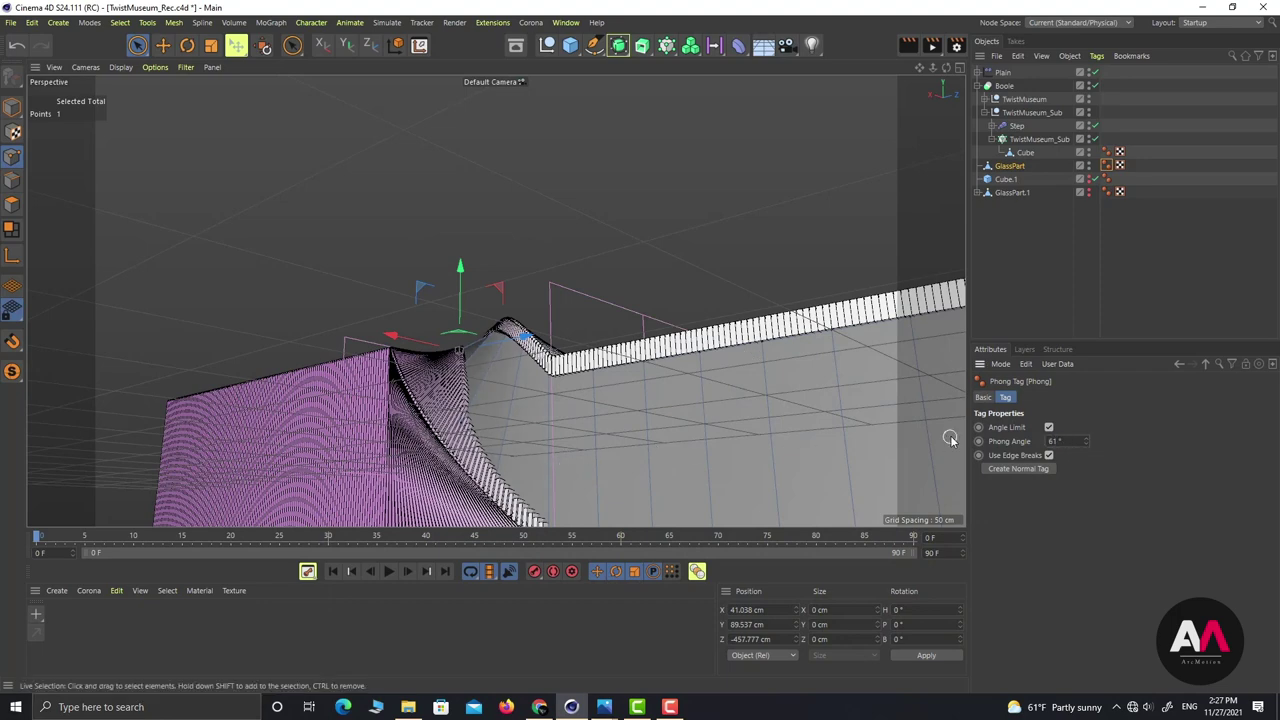
pyautogui.keyDown('alt'); pyautogui.moveTo(547, 384); pyautogui.dragTo(458, 367); pyautogui.keyUp('alt')
pyautogui.scroll(5, 530, 341)
pyautogui.click(483, 406)
pyautogui.click(14, 107)
pyautogui.keyDown('alt'); pyautogui.moveTo(464, 234); pyautogui.dragTo(514, 280); pyautogui.keyUp('alt')
pyautogui.scroll(-3, 514, 280)
pyautogui.click(1018, 249)
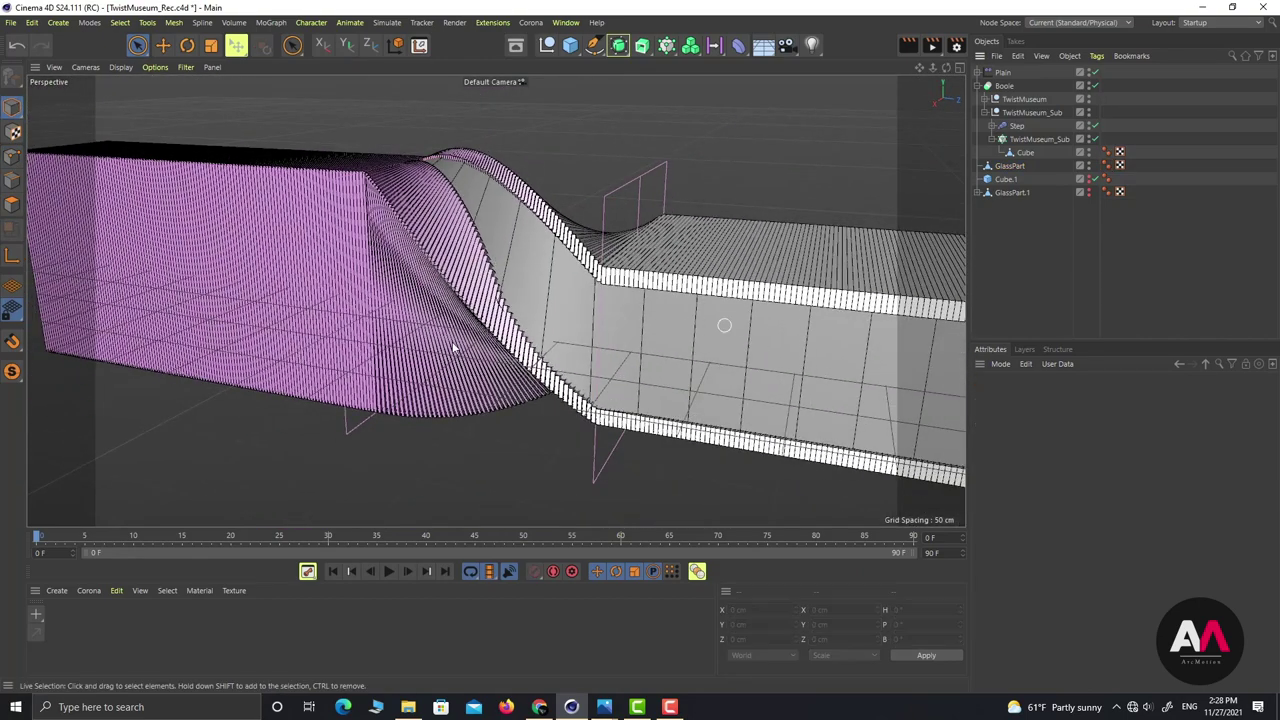
pyautogui.keyDown('alt'); pyautogui.moveTo(454, 348); pyautogui.dragTo(686, 290); pyautogui.keyUp('alt')
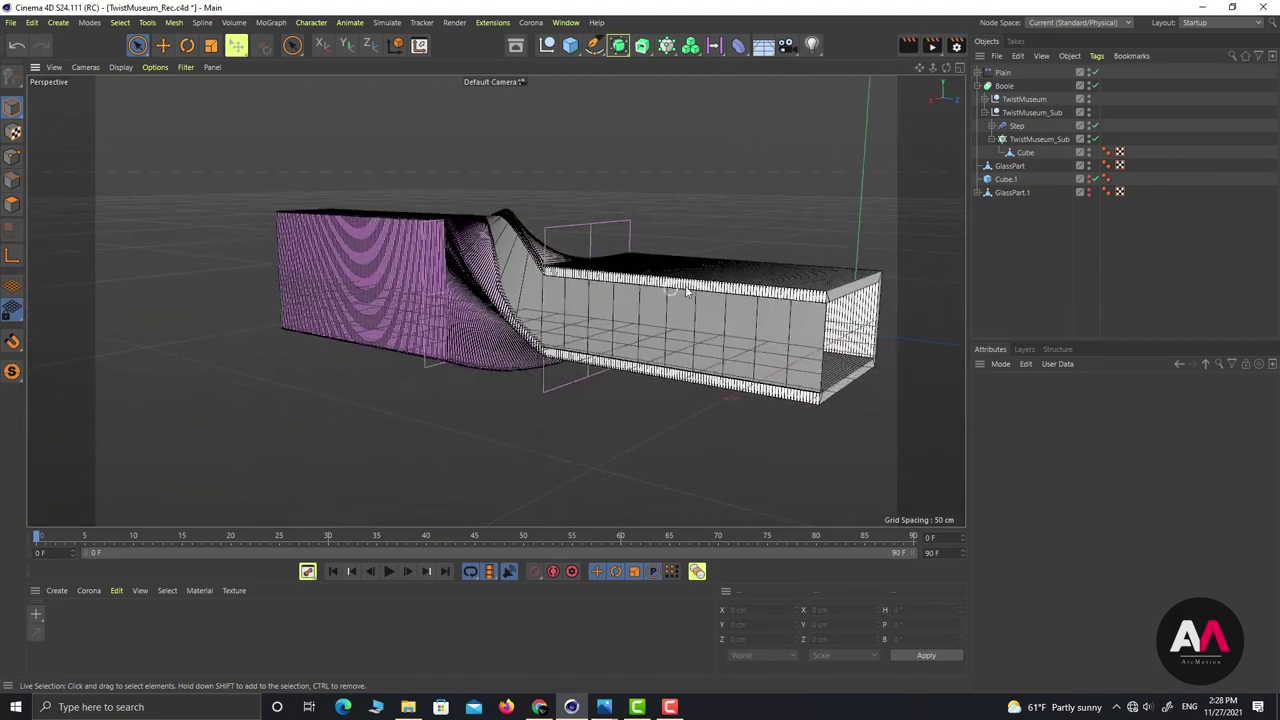
# Step: Extrude GlassPart's outer vertical end edge across the building's open end to about X -91.2 cm
pyautogui.click(1010, 166)
pyautogui.press('o')
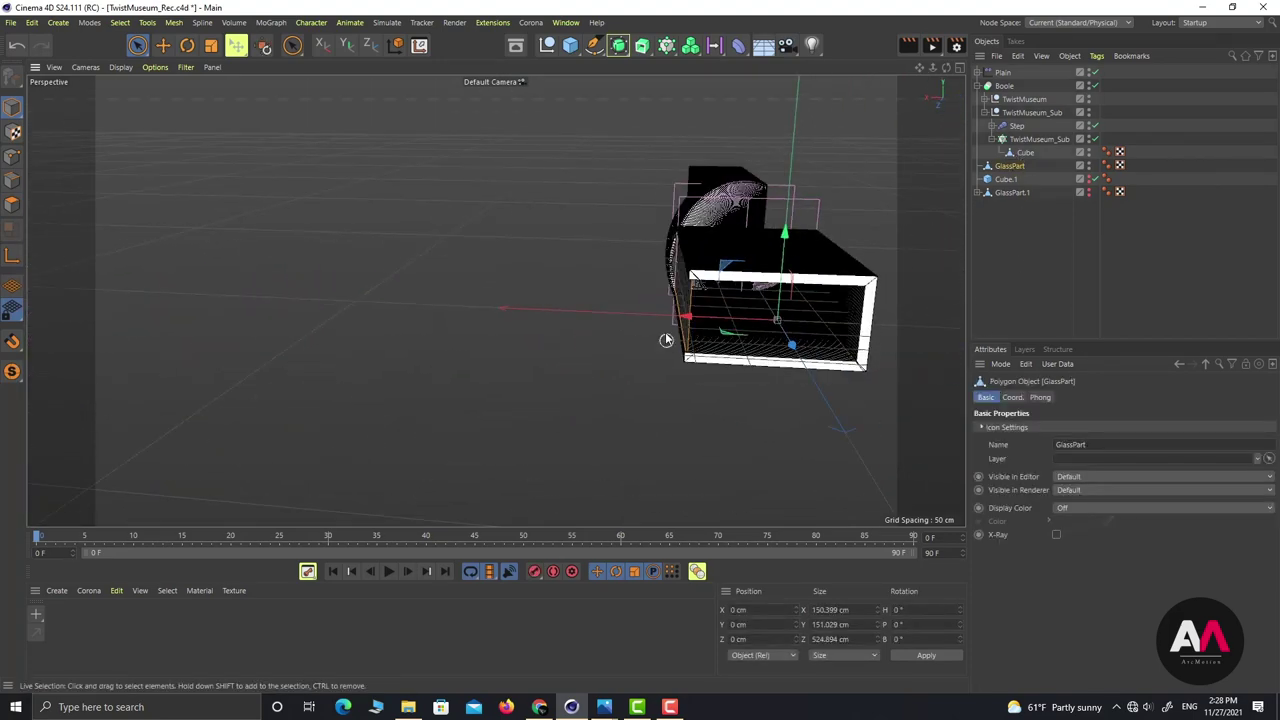
pyautogui.click(12, 180)
pyautogui.keyDown('alt'); pyautogui.moveTo(687, 328); pyautogui.dragTo(713, 380); pyautogui.keyUp('alt')
pyautogui.click(829, 381)
pyautogui.scroll(-3, 598, 385)
pyautogui.scroll(-3, 486, 368)
pyautogui.keyDown('alt'); pyautogui.moveTo(742, 360); pyautogui.dragTo(690, 356, button='middle'); pyautogui.keyUp('alt')
pyautogui.scroll(1, 770, 323)
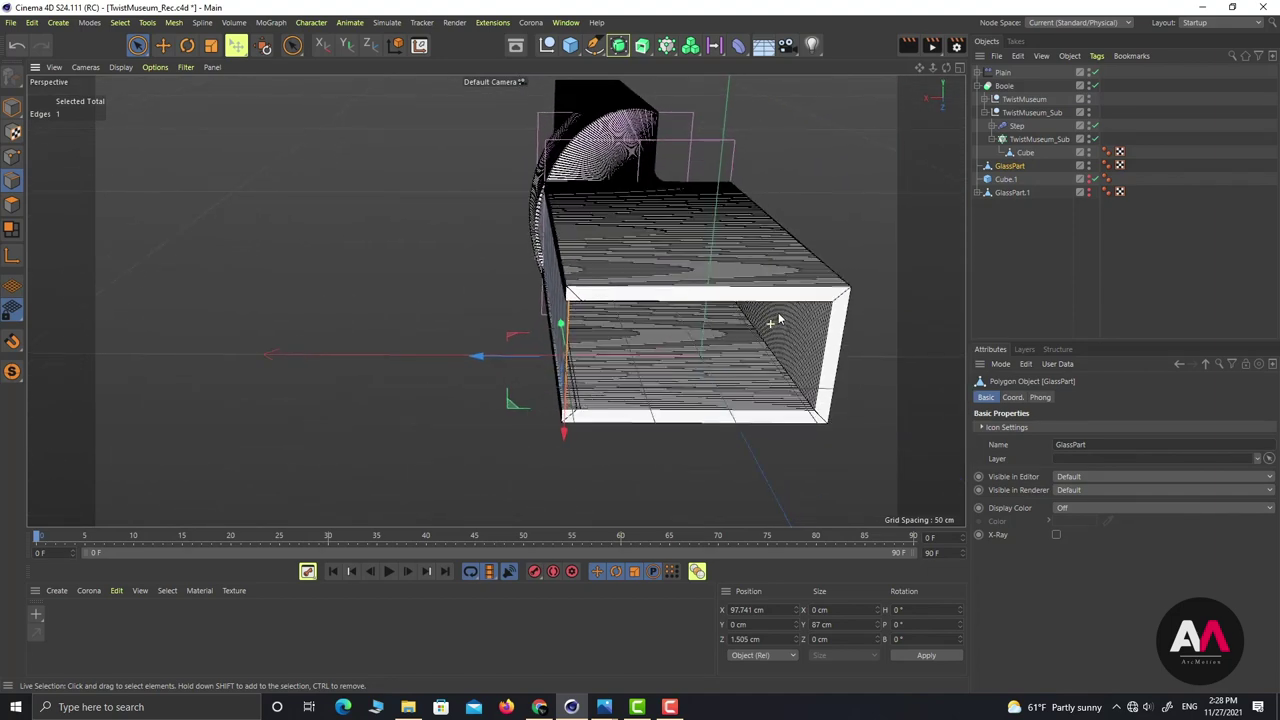
pyautogui.moveTo(487, 366); pyautogui.dragTo(650, 354)
# Step: Divide the new end glass panel with three evenly spaced vertical loop cuts, and collapse the Boole hierarchy
pyautogui.press('k')
pyautogui.press('l')
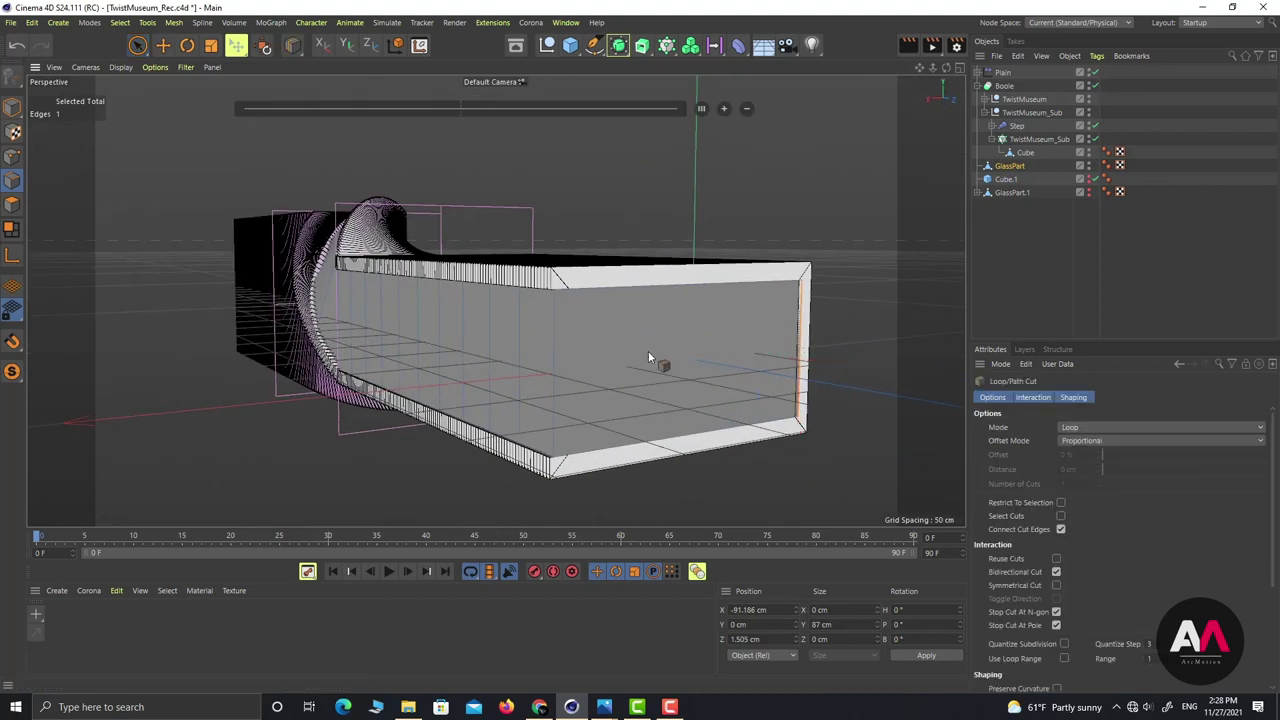
pyautogui.click(643, 289)
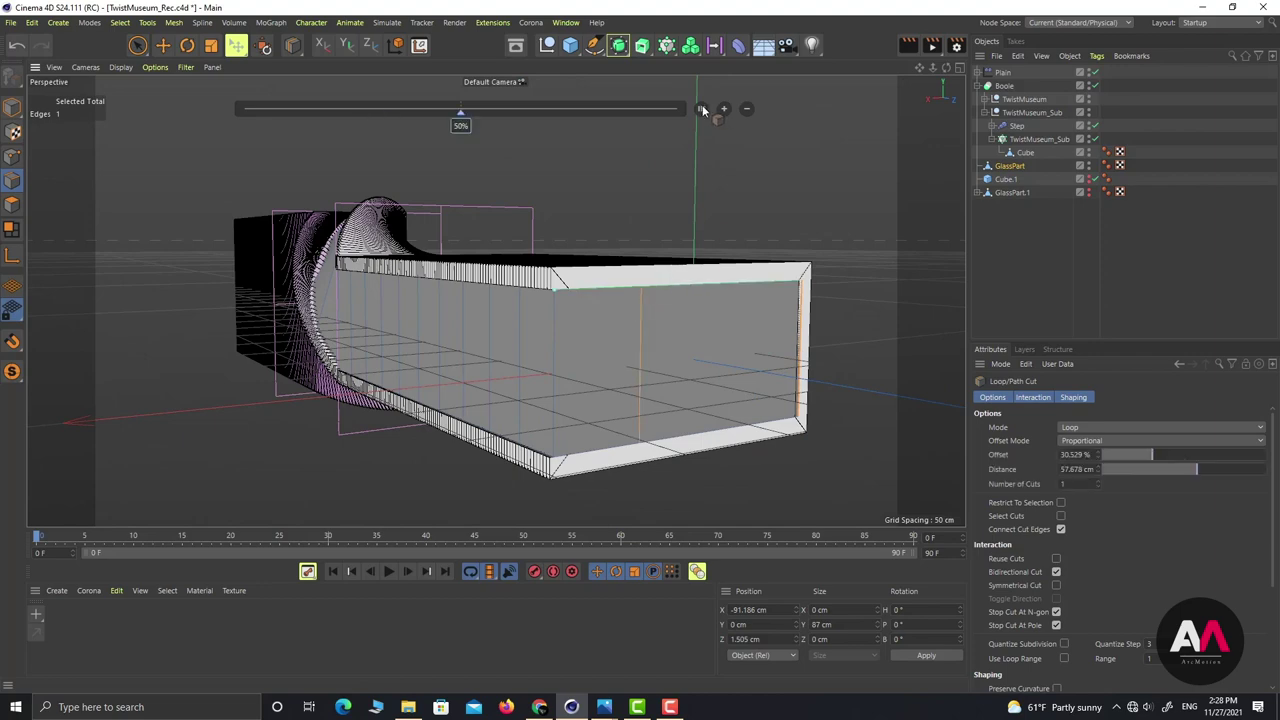
pyautogui.click(724, 109)
pyautogui.click(725, 109)
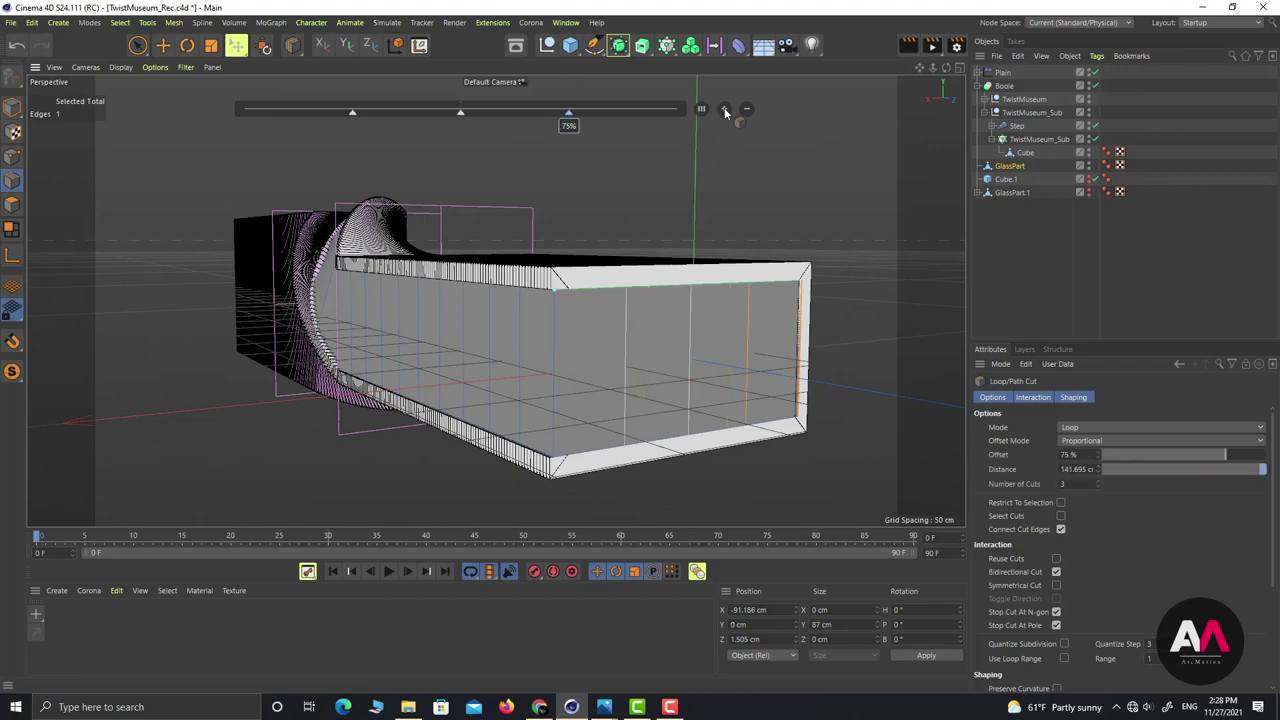
pyautogui.keyDown('alt'); pyautogui.moveTo(631, 356); pyautogui.dragTo(910, 272); pyautogui.keyUp('alt')
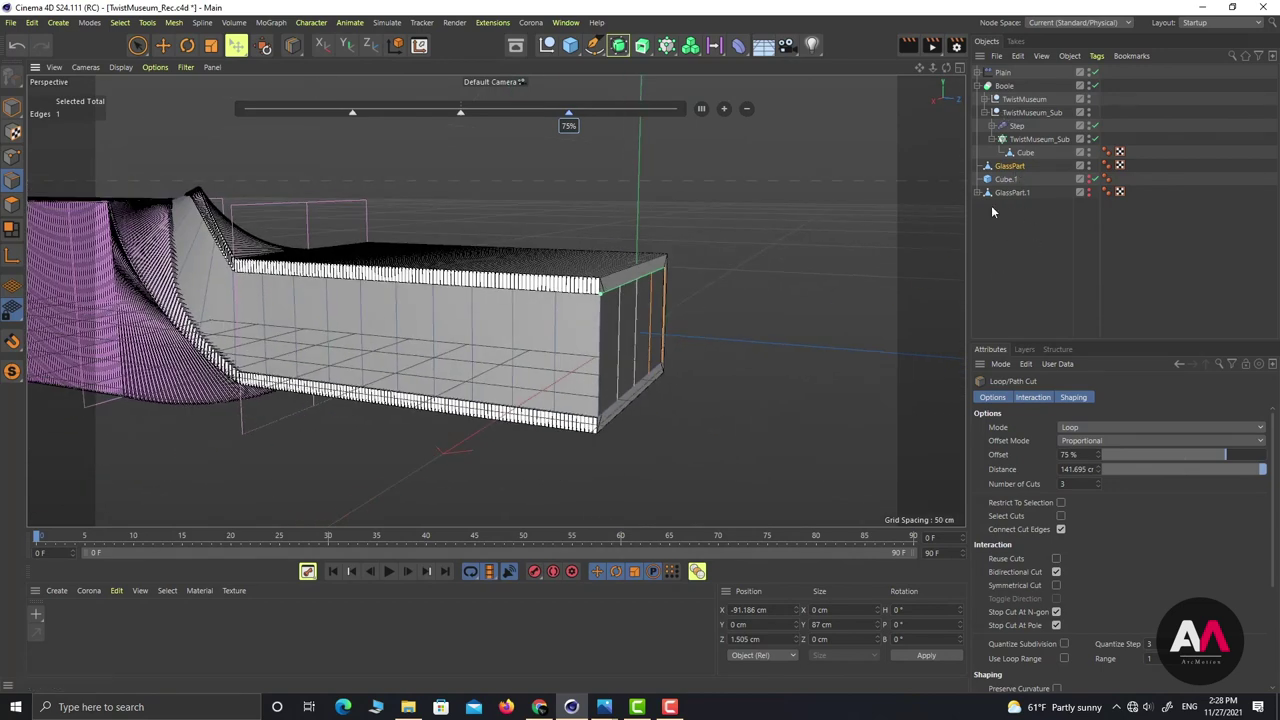
pyautogui.click(977, 86)
pyautogui.click(1003, 208)
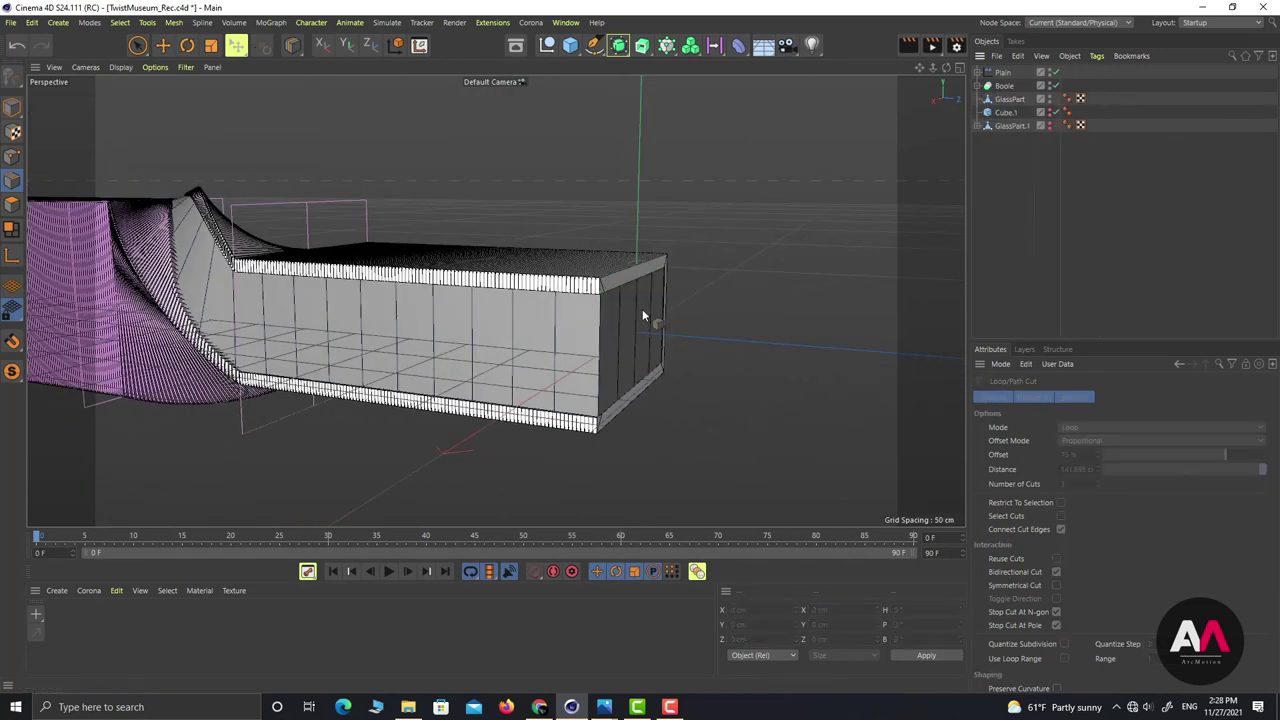
# Step: Switch to Live Selection and examine the glass along the twist and the building's end from several angles
pyautogui.moveTo(642, 317)
pyautogui.keyDown('alt'); pyautogui.mouseDown()
pyautogui.moveTo(509, 366)
pyautogui.moveTo(803, 337)
pyautogui.moveTo(609, 337)
pyautogui.moveTo(520, 300)
pyautogui.moveTo(650, 402)
pyautogui.moveTo(459, 316)
pyautogui.mouseUp(); pyautogui.keyUp('alt')
pyautogui.click(138, 44)
pyautogui.scroll(5, 430, 318)
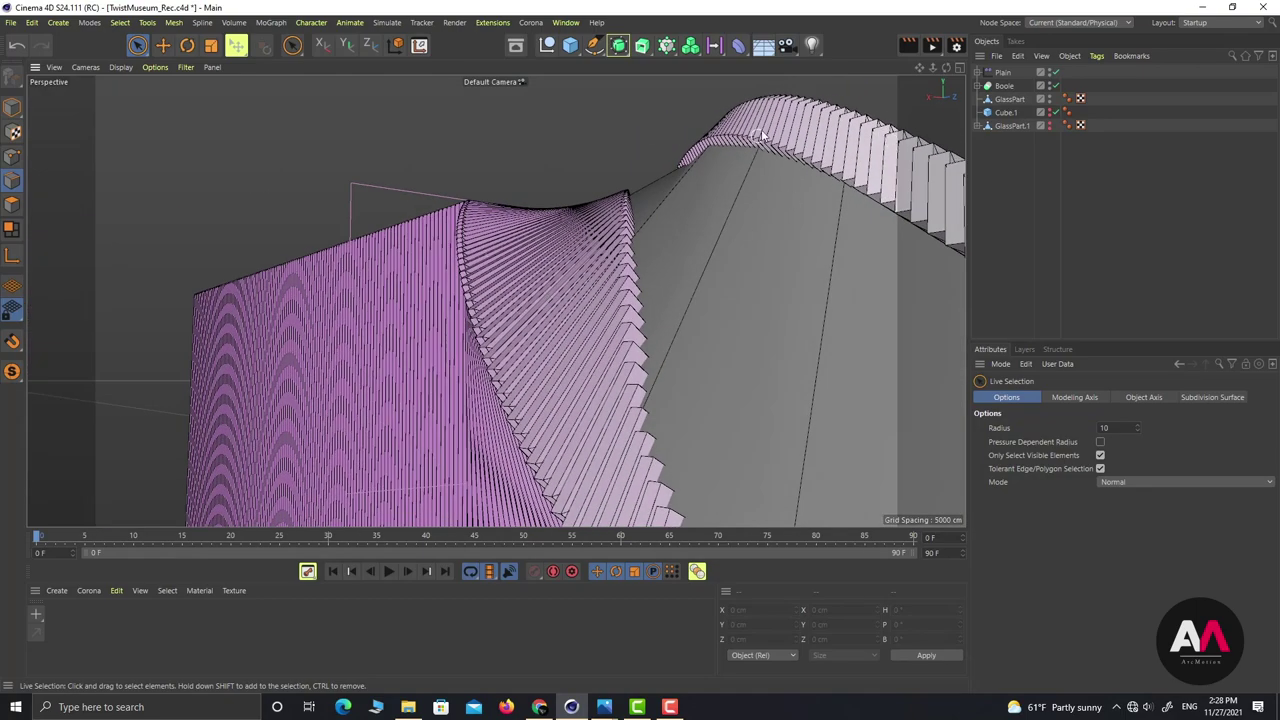
pyautogui.keyDown('alt'); pyautogui.moveTo(544, 294); pyautogui.dragTo(423, 346); pyautogui.keyUp('alt')
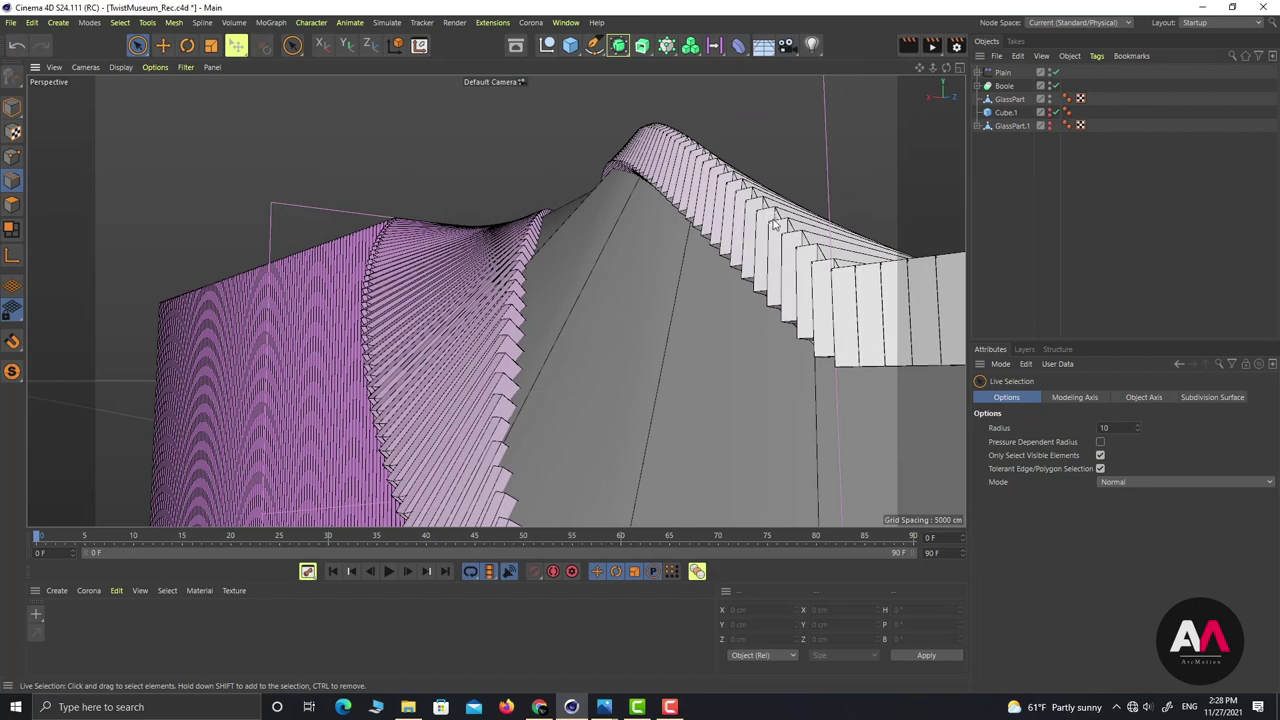
pyautogui.keyDown('alt'); pyautogui.moveTo(508, 235); pyautogui.dragTo(483, 323); pyautogui.keyUp('alt')
pyautogui.keyDown('alt'); pyautogui.moveTo(550, 352); pyautogui.dragTo(799, 314); pyautogui.keyUp('alt')
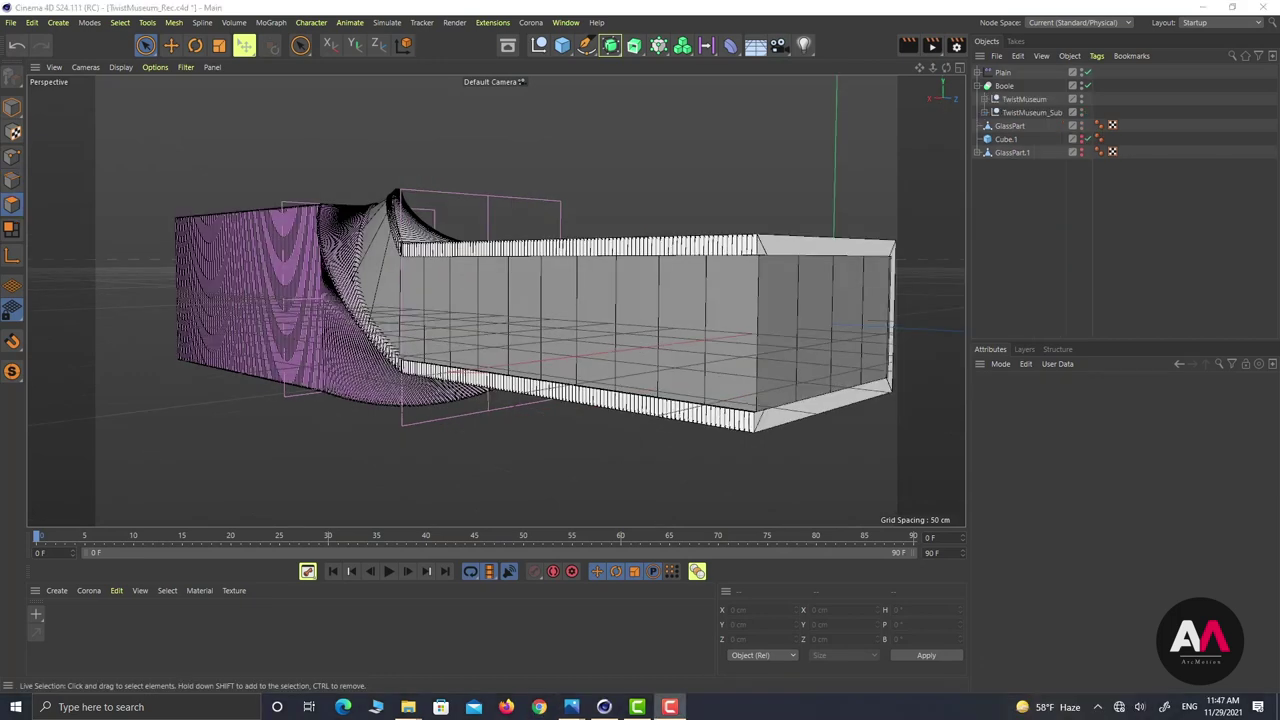
# Step: Study the museum's dusk photo and the close-up facade photo in Photos for the window frame layout
pyautogui.click(571, 707)
pyautogui.moveTo(371, 160); pyautogui.dragTo(703, 123)
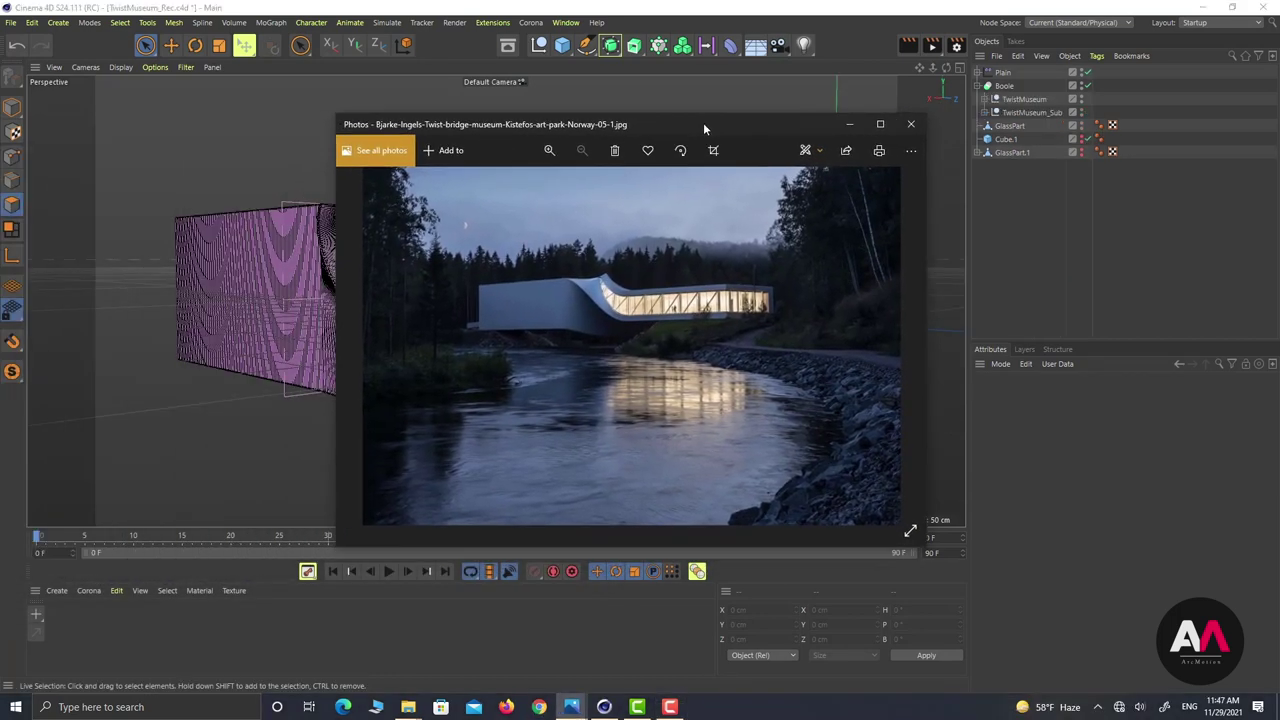
pyautogui.click(884, 125)
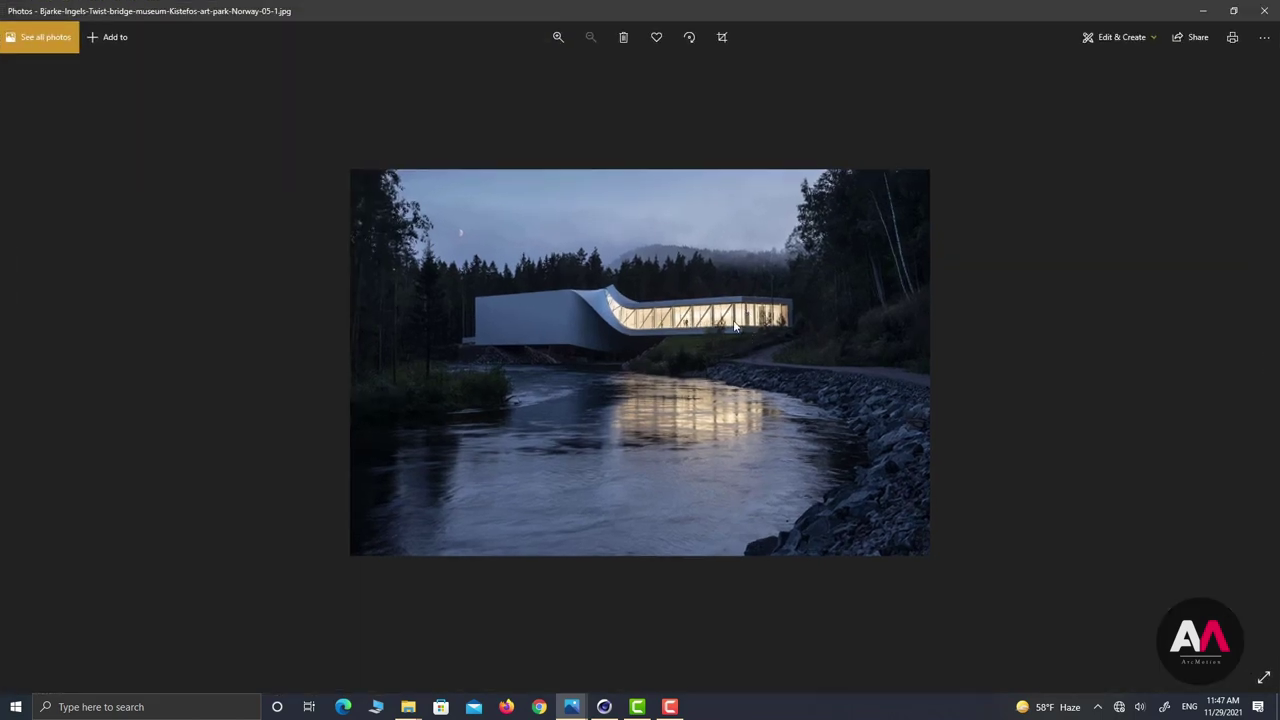
pyautogui.click(1203, 11)
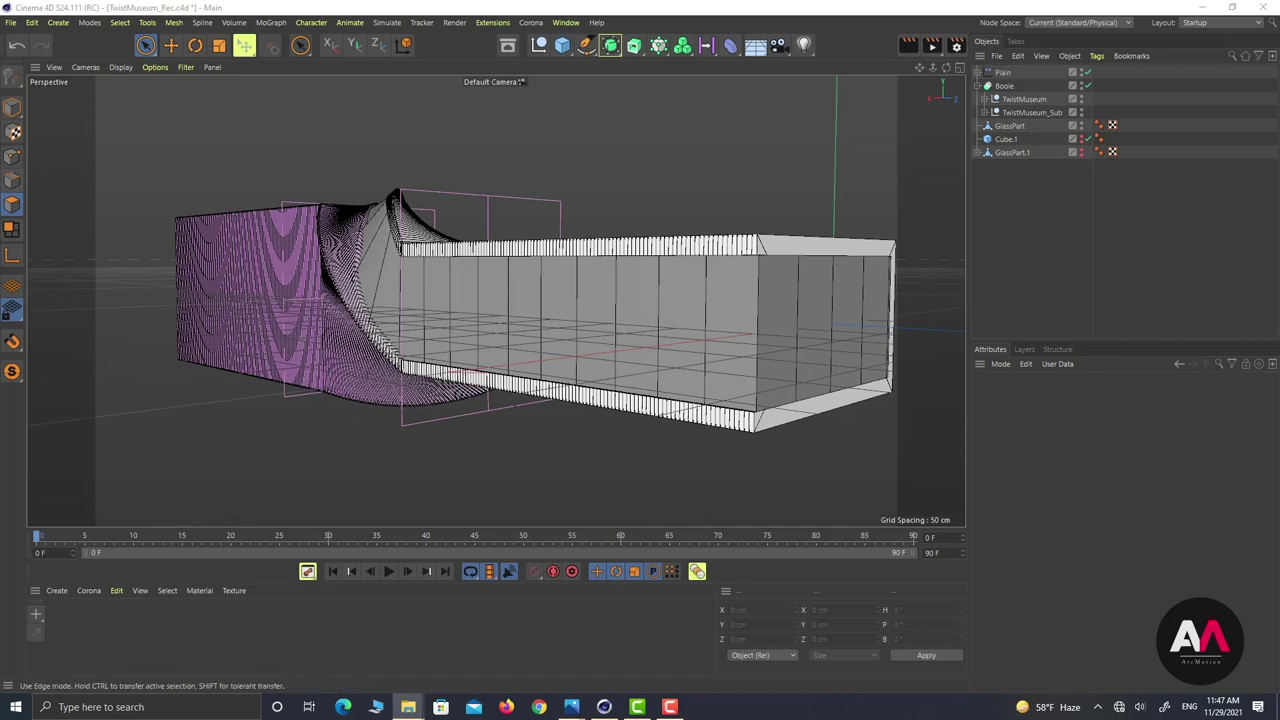
pyautogui.click(571, 706)
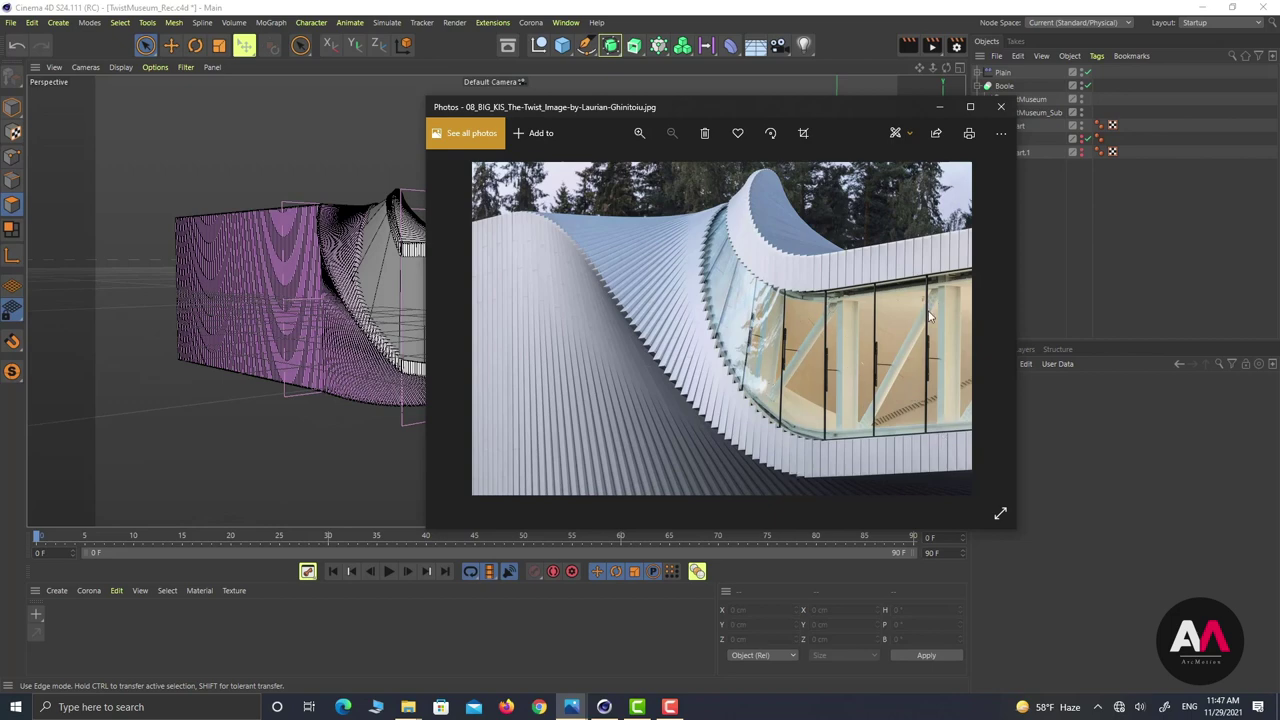
pyautogui.click(938, 106)
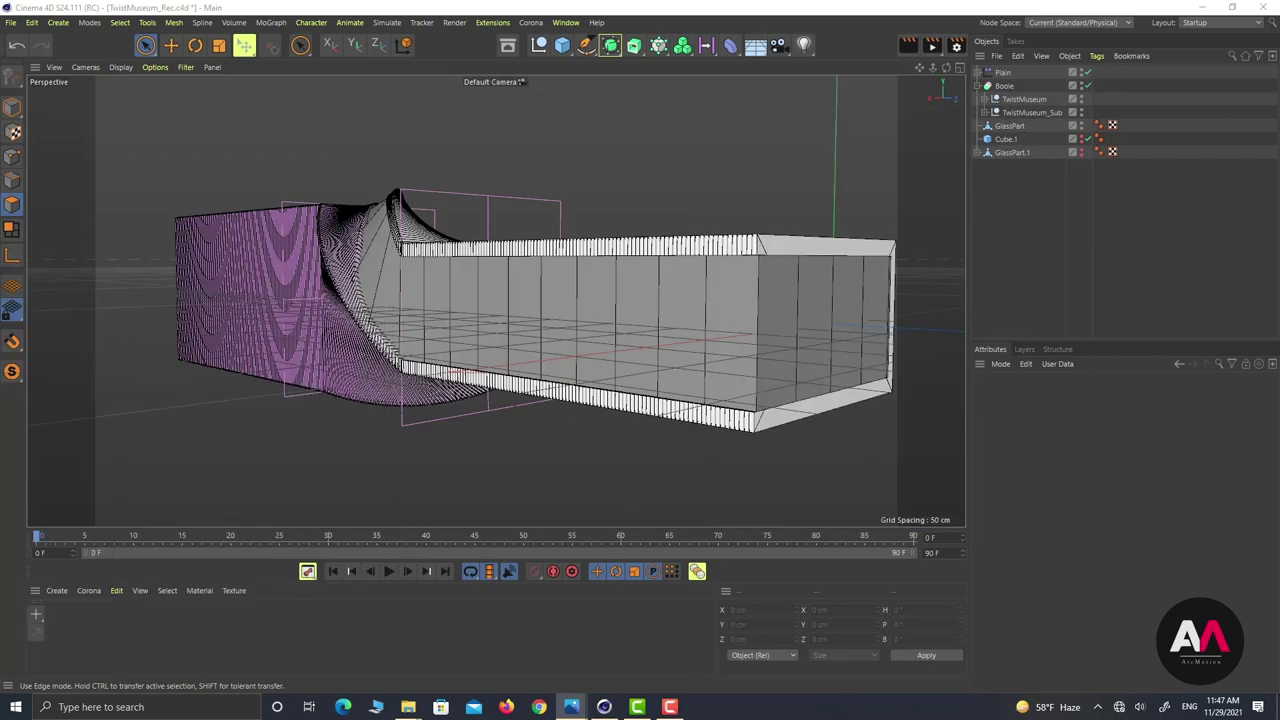
# Step: Select all of GlassPart's polygons by adding the four end panels to the existing side and twist selection
pyautogui.click(1010, 126)
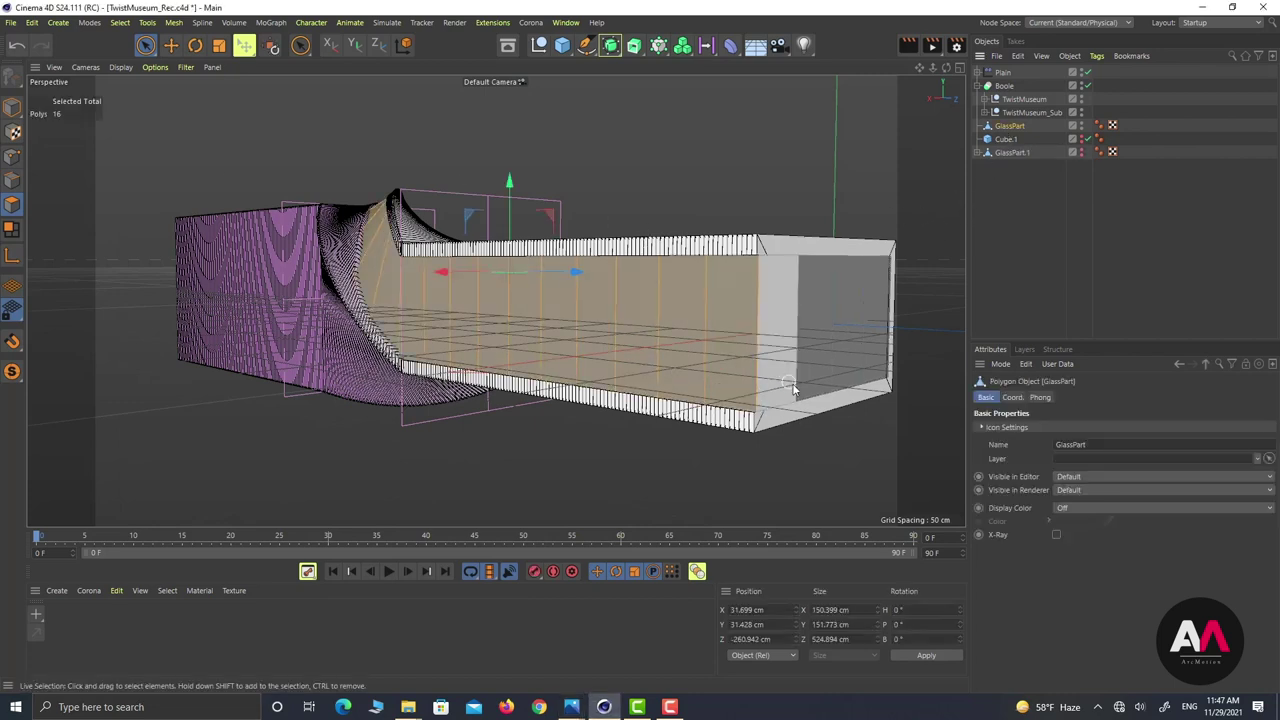
pyautogui.keyDown('alt'); pyautogui.moveTo(622, 351); pyautogui.dragTo(775, 378); pyautogui.keyUp('alt')
pyautogui.keyDown('alt'); pyautogui.moveTo(358, 357); pyautogui.dragTo(474, 372); pyautogui.keyUp('alt')
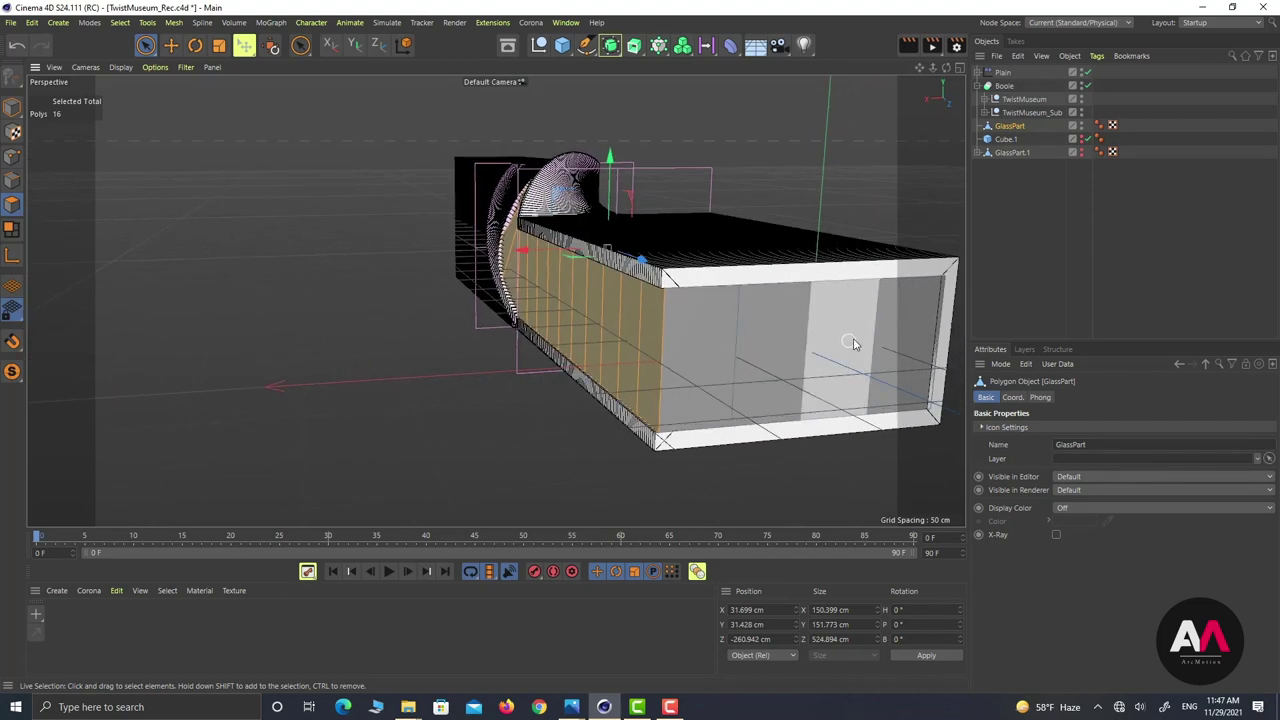
pyautogui.keyDown('alt'); pyautogui.moveTo(872, 389); pyautogui.dragTo(616, 304); pyautogui.keyUp('alt')
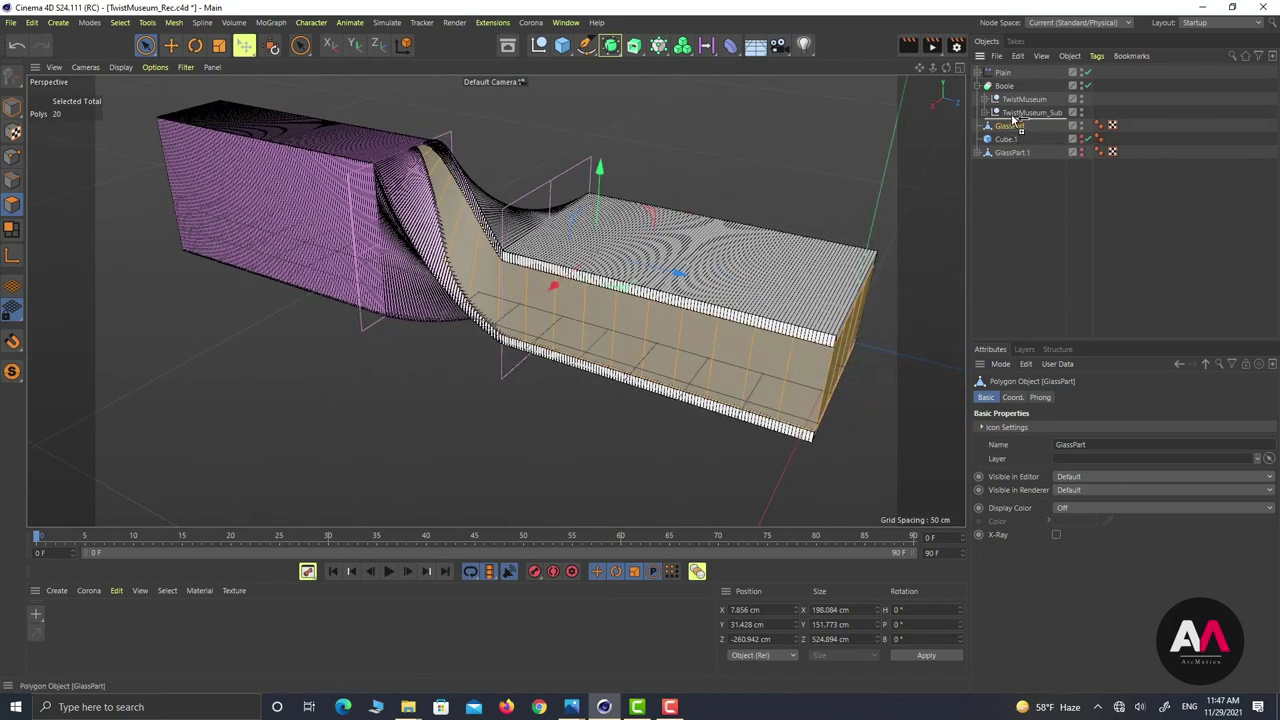
# Step: Duplicate GlassPart under the name Truss, and hide the original in the editor and renderer with X-Ray enabled
pyautogui.moveTo(1010, 118)
pyautogui.keyDown('ctrl'); pyautogui.mouseDown()
pyautogui.moveTo(1014, 146)
pyautogui.moveTo(1004, 135)
pyautogui.mouseUp(); pyautogui.keyUp('ctrl')
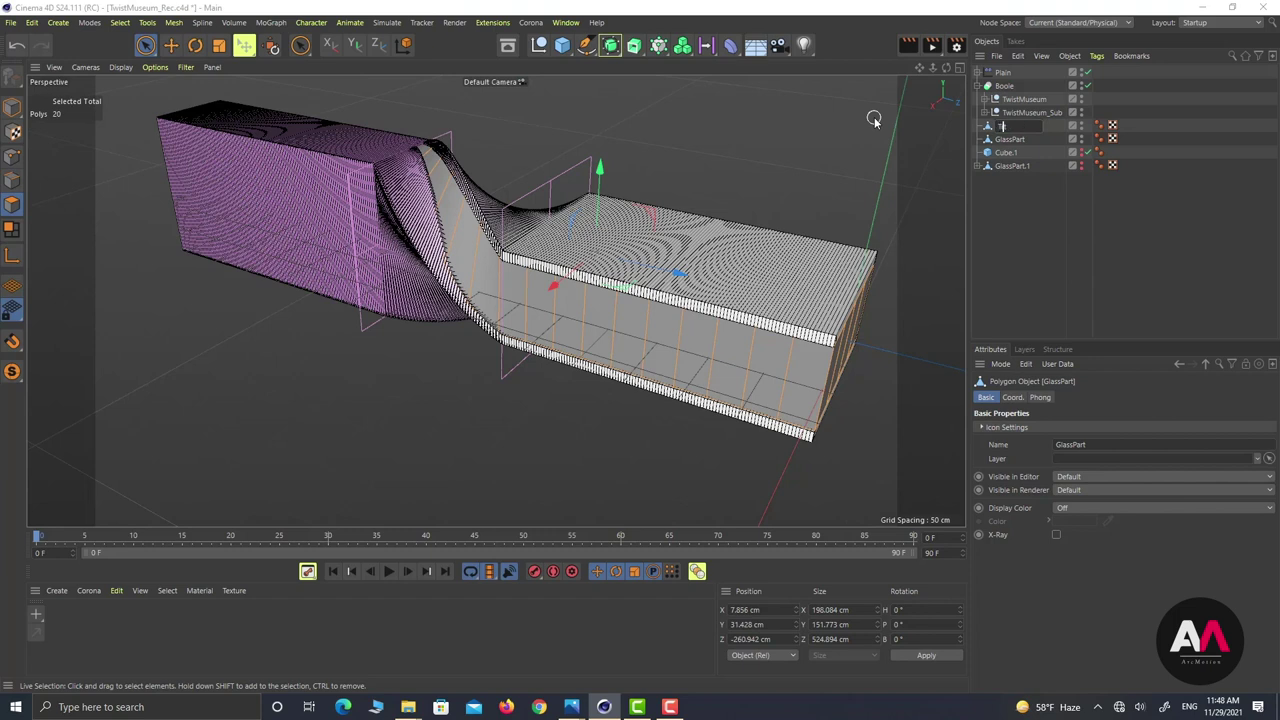
pyautogui.write('s')
pyautogui.press('Return')
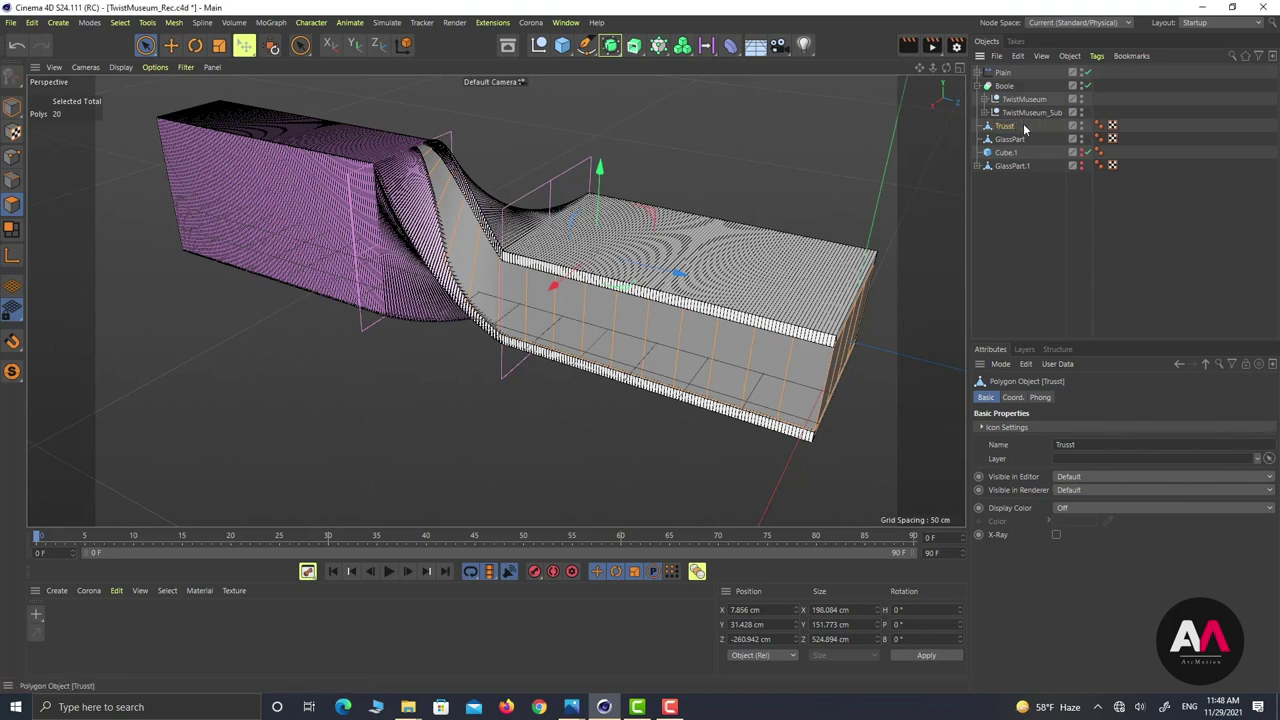
pyautogui.doubleClick(1007, 127)
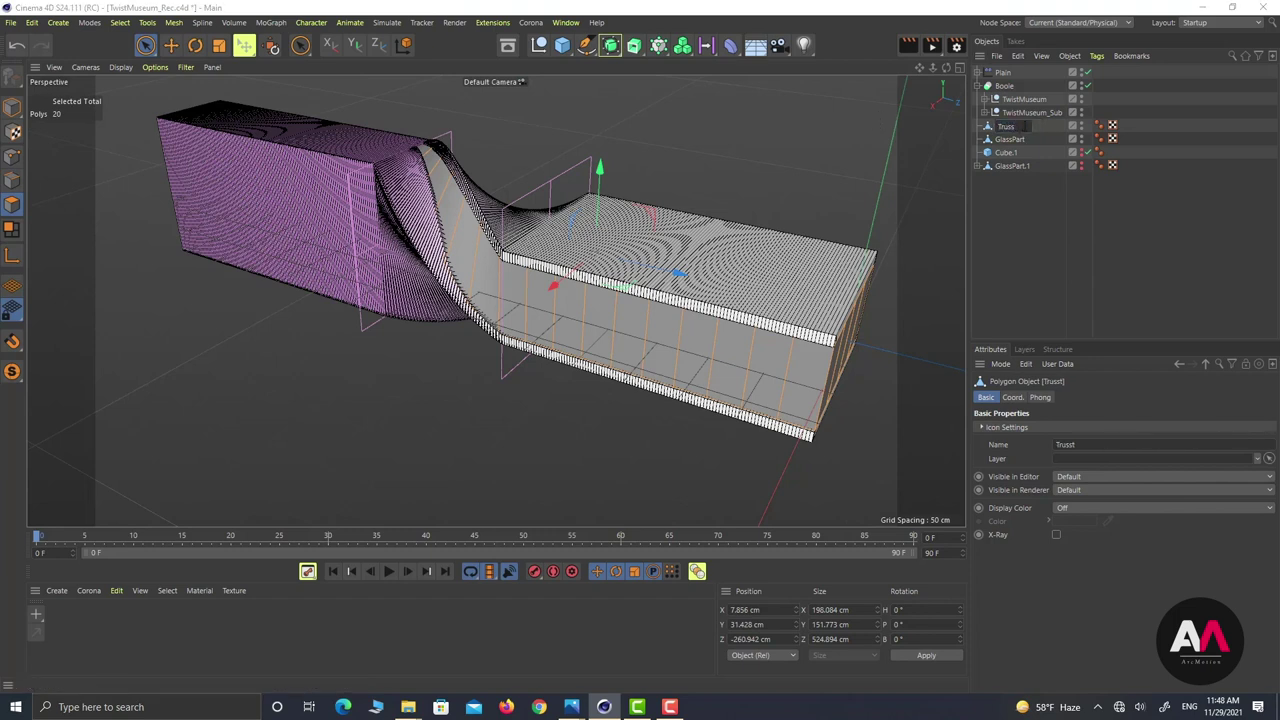
pyautogui.press('Return')
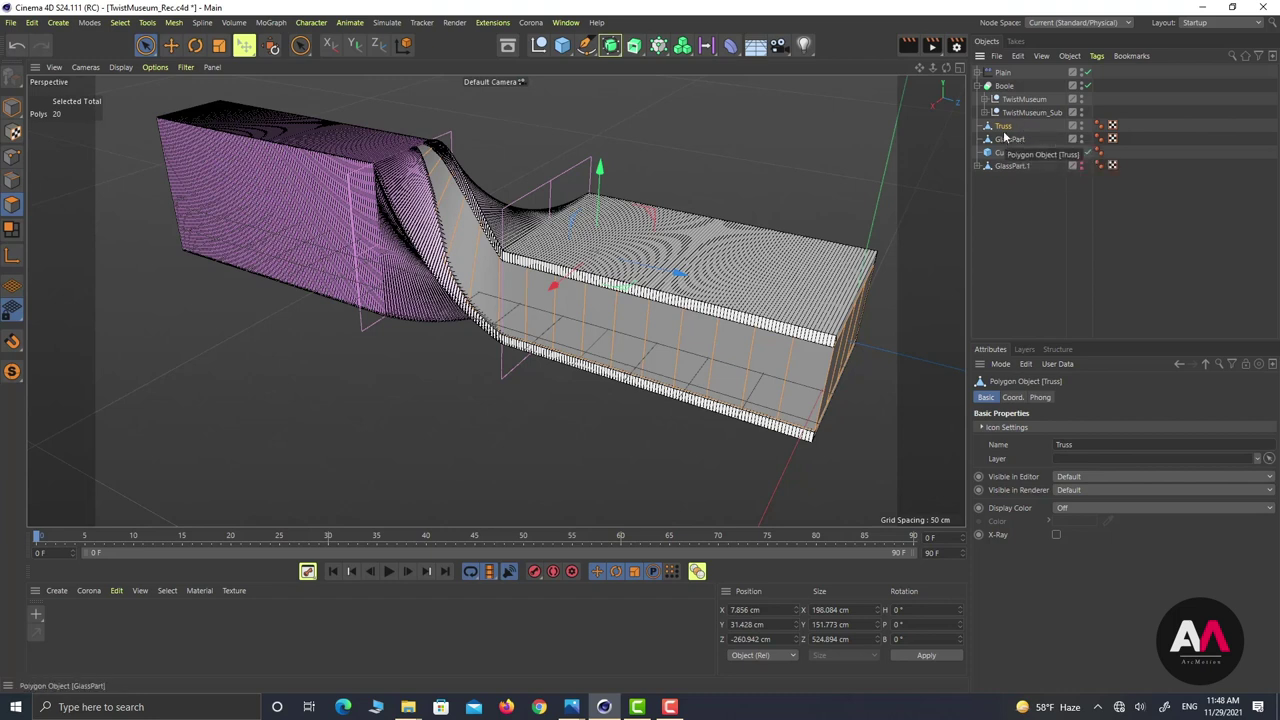
pyautogui.click(1012, 139)
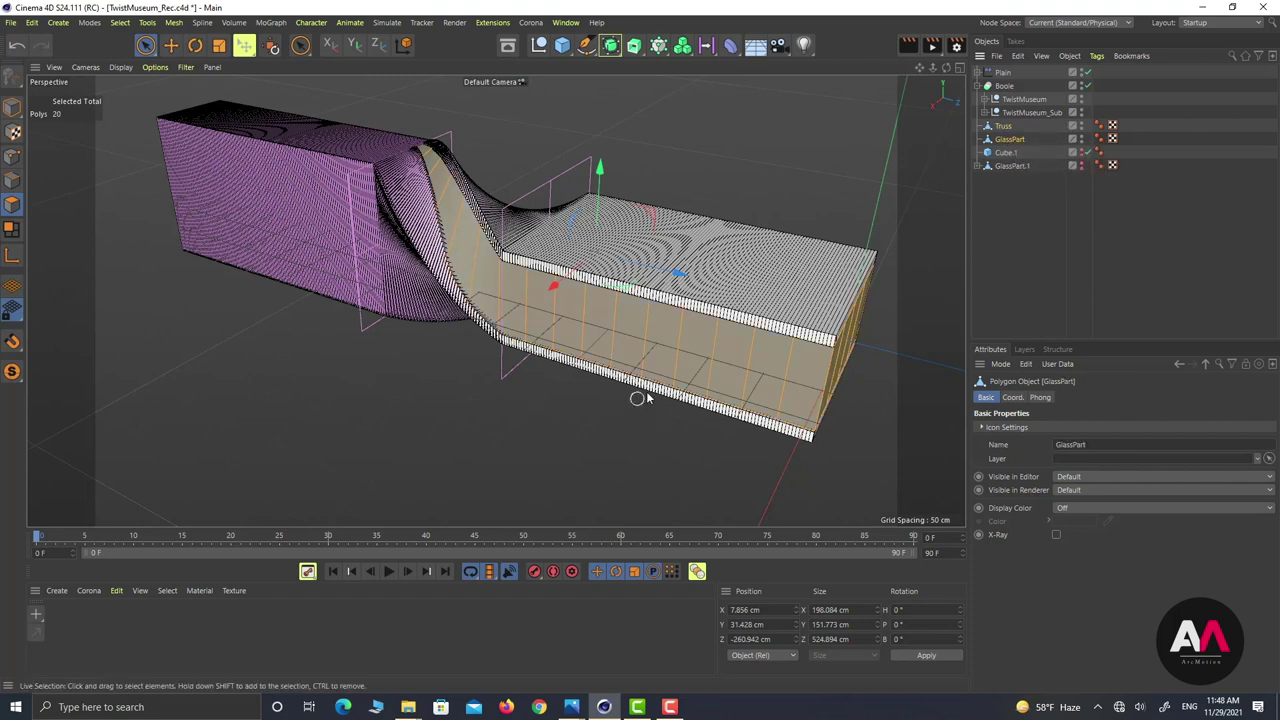
pyautogui.scroll(3, 700, 380)
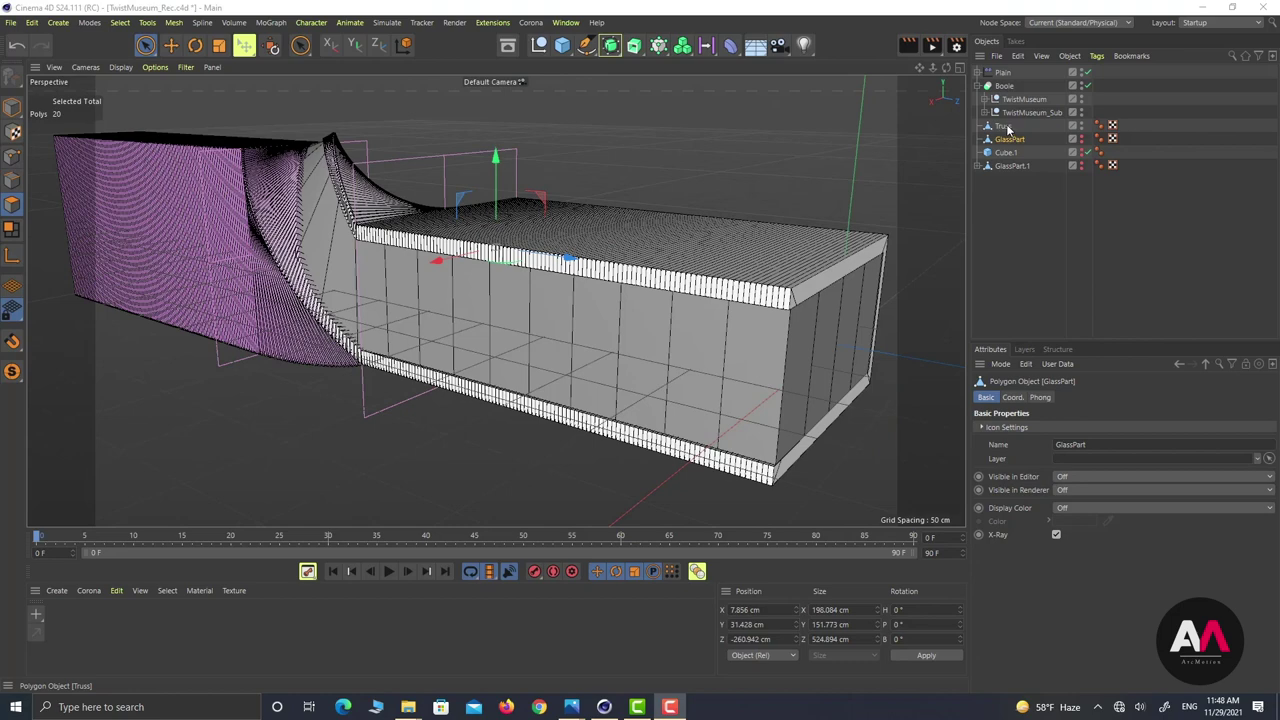
# Step: Extrude all of Truss's selected polygons inward with an offset of -12.8 cm, and check the fit at the twist and open end
pyautogui.click(1008, 127)
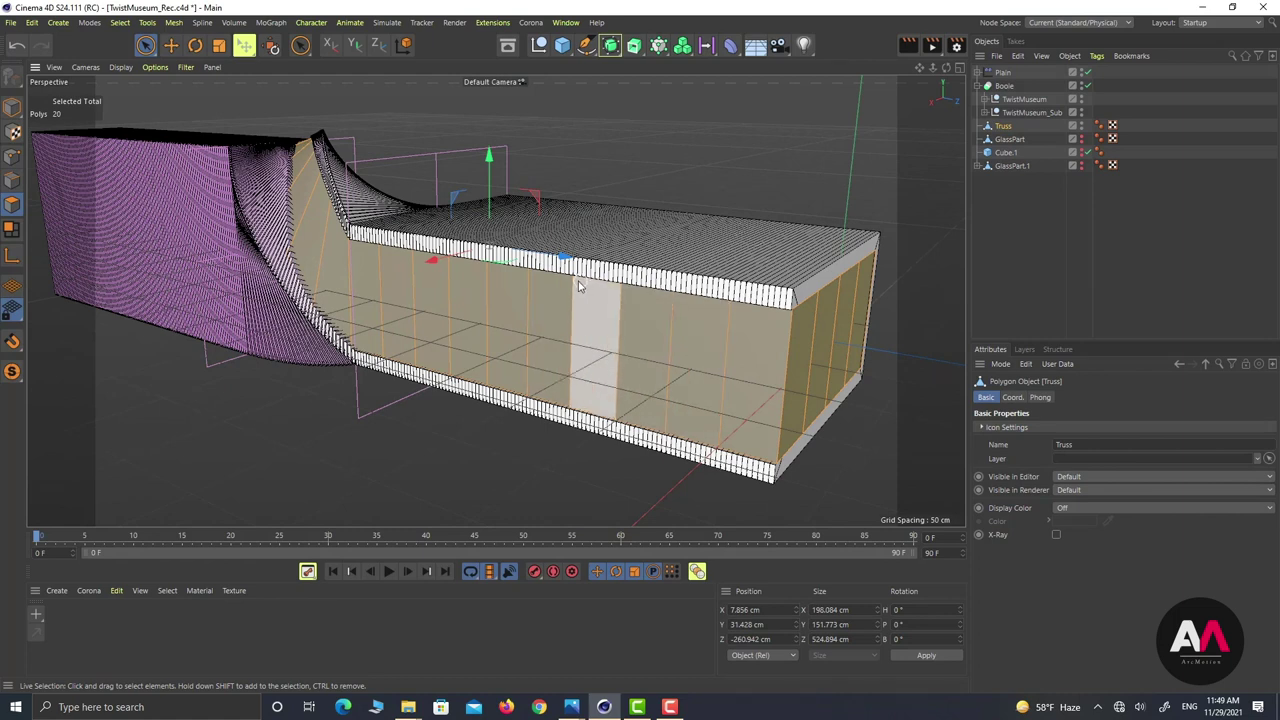
pyautogui.press('d')
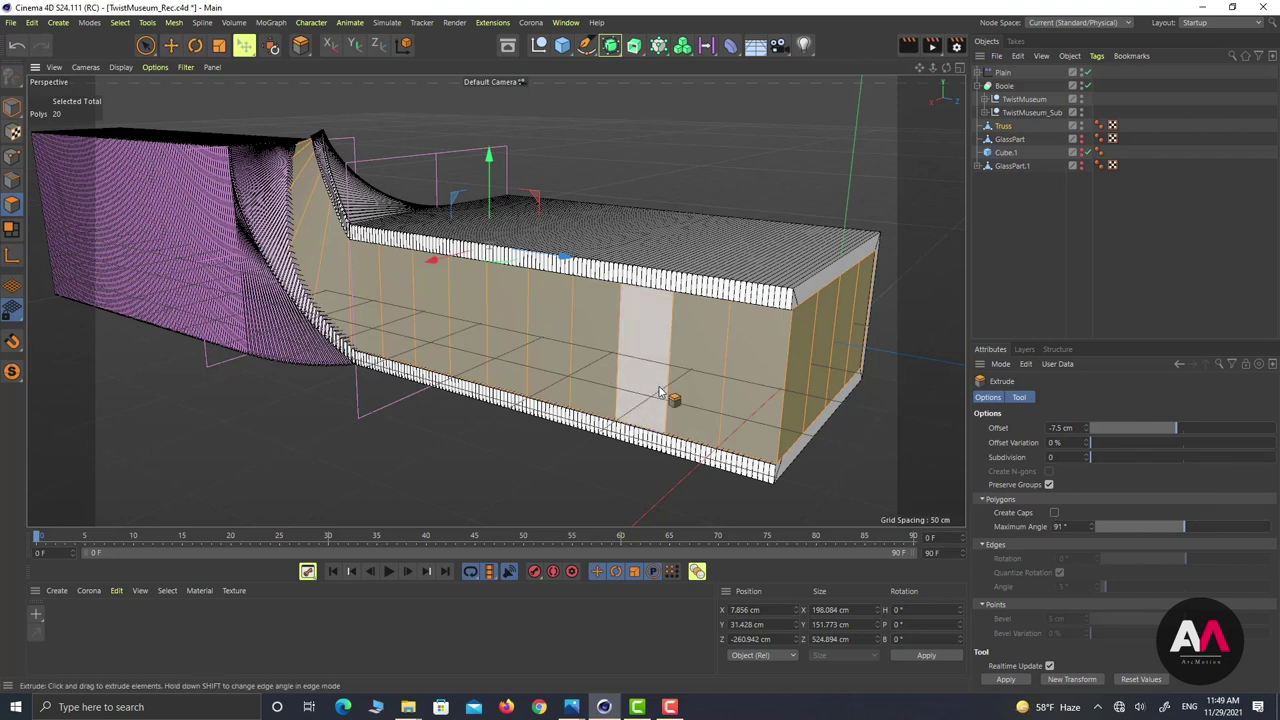
pyautogui.moveTo(620, 386); pyautogui.dragTo(499, 389)
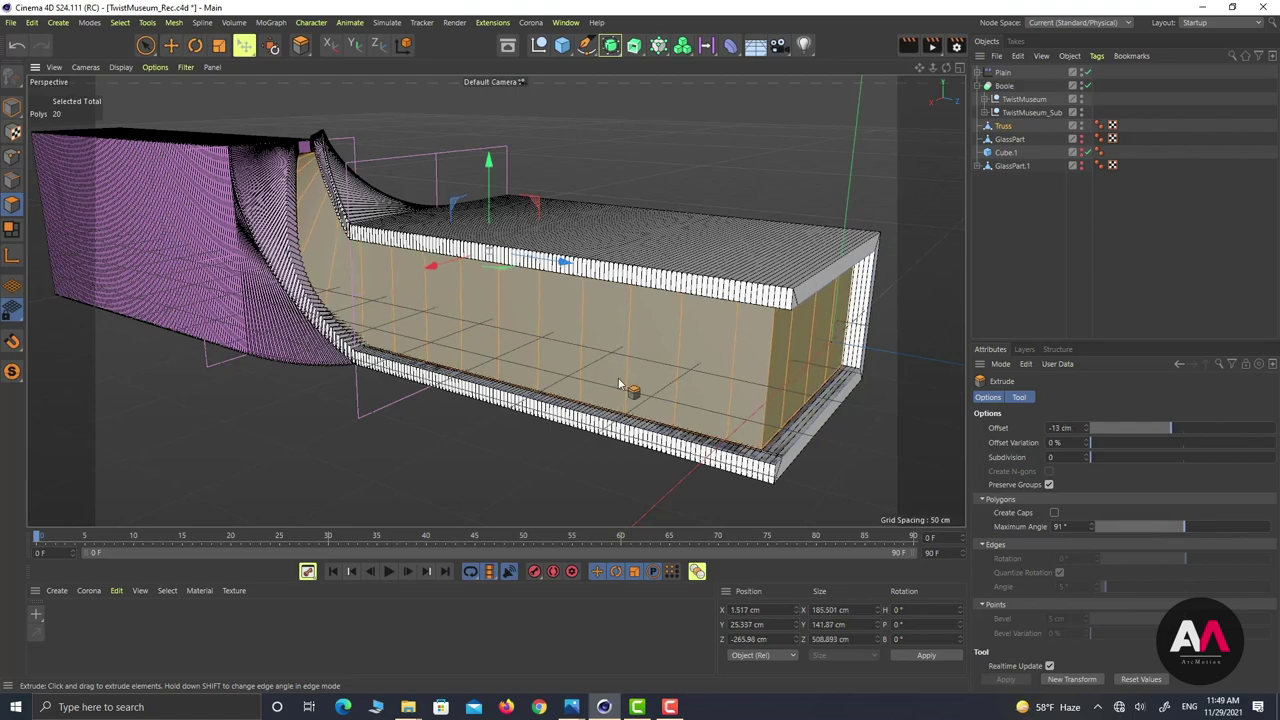
pyautogui.scroll(7, 299, 244)
pyautogui.keyDown('alt'); pyautogui.moveTo(345, 238); pyautogui.dragTo(293, 204); pyautogui.keyUp('alt')
pyautogui.scroll(-10, 326, 220)
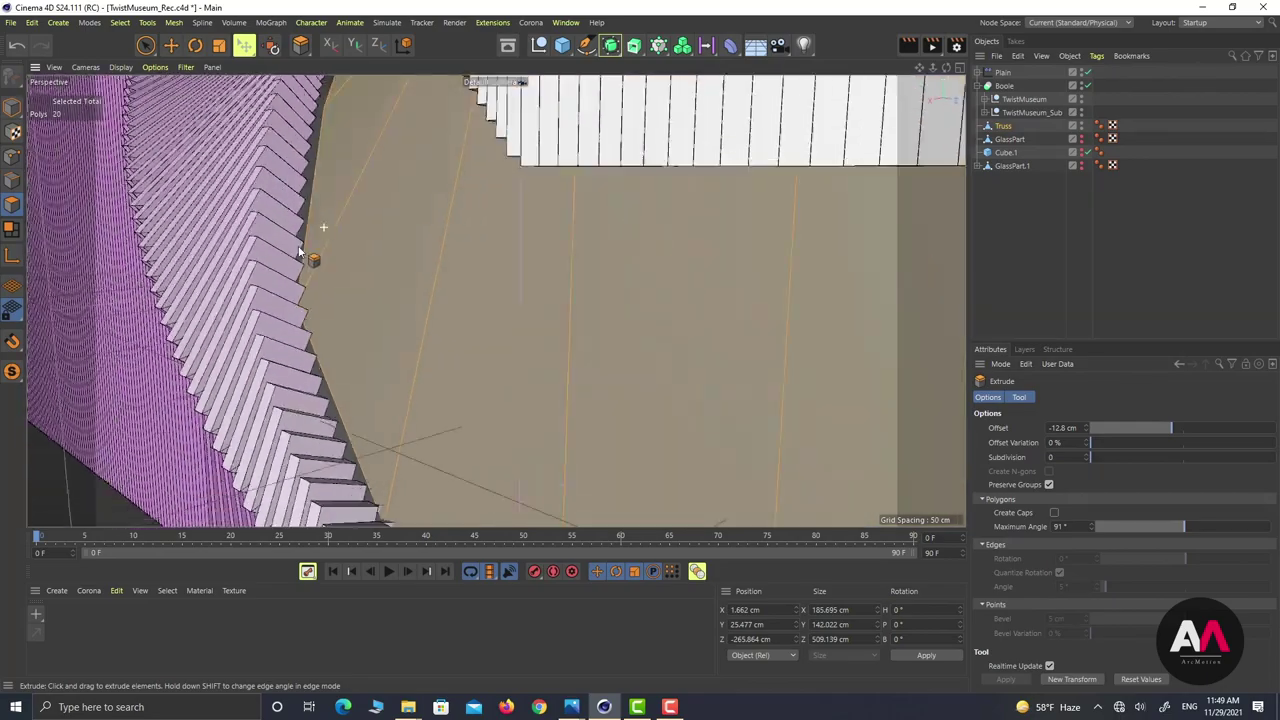
pyautogui.scroll(-5, 326, 220)
pyautogui.keyDown('alt'); pyautogui.moveTo(445, 325); pyautogui.dragTo(399, 314); pyautogui.keyUp('alt')
pyautogui.scroll(-5, 399, 314)
pyautogui.keyDown('alt'); pyautogui.moveTo(665, 322); pyautogui.dragTo(462, 297); pyautogui.keyUp('alt')
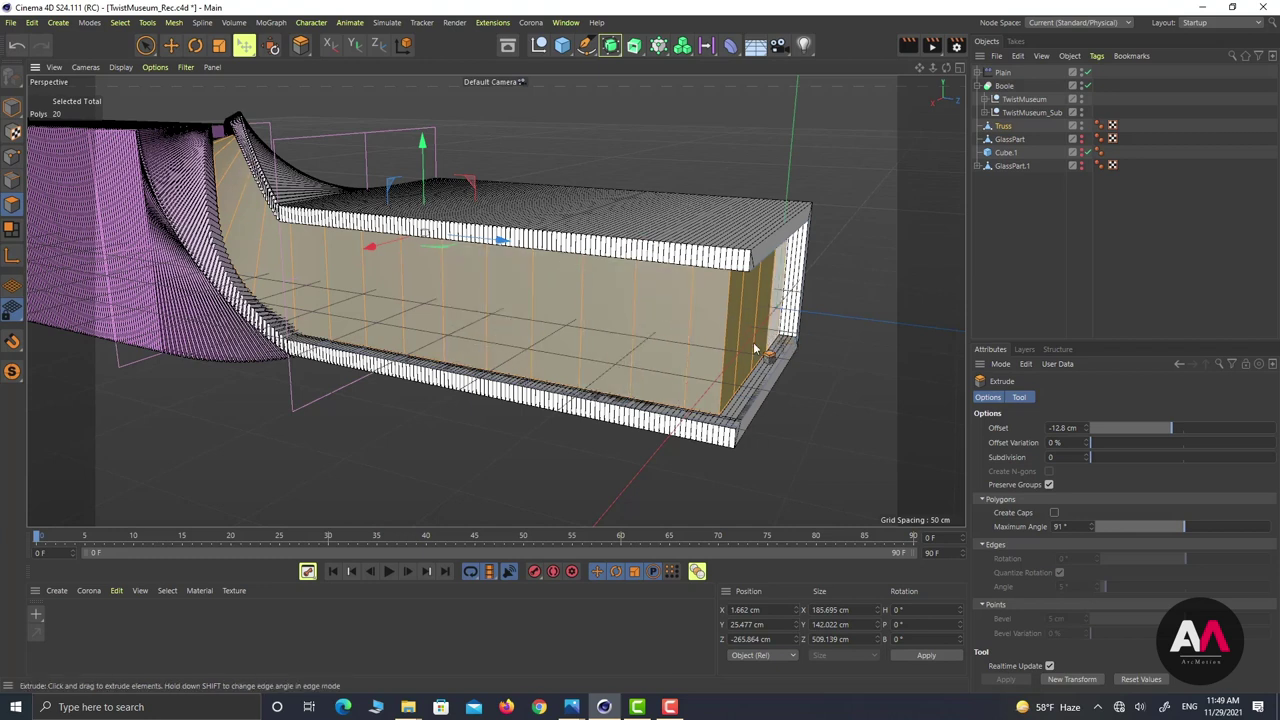
# Step: Dissolve the eight inner vertical edges along Truss's long straight side, keeping the ones nearest the open end and the twist
pyautogui.click(146, 45)
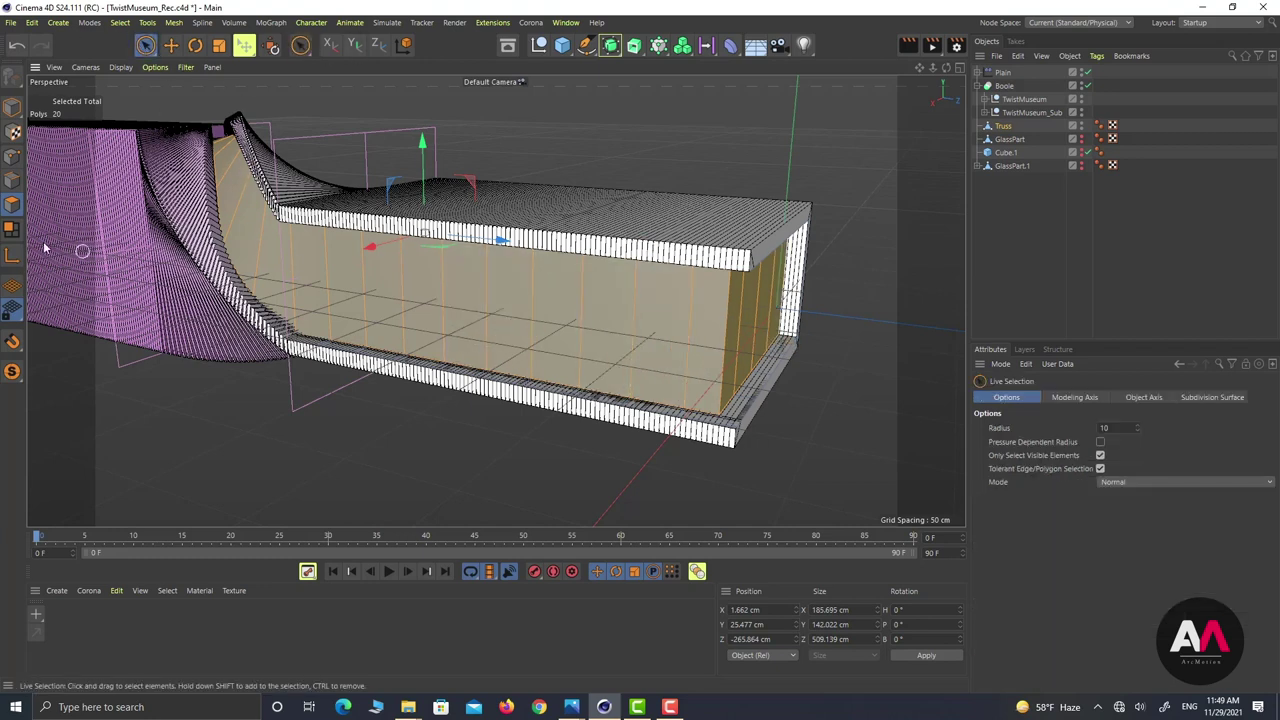
pyautogui.click(12, 181)
pyautogui.keyDown('alt'); pyautogui.moveTo(590, 343); pyautogui.dragTo(566, 289); pyautogui.keyUp('alt')
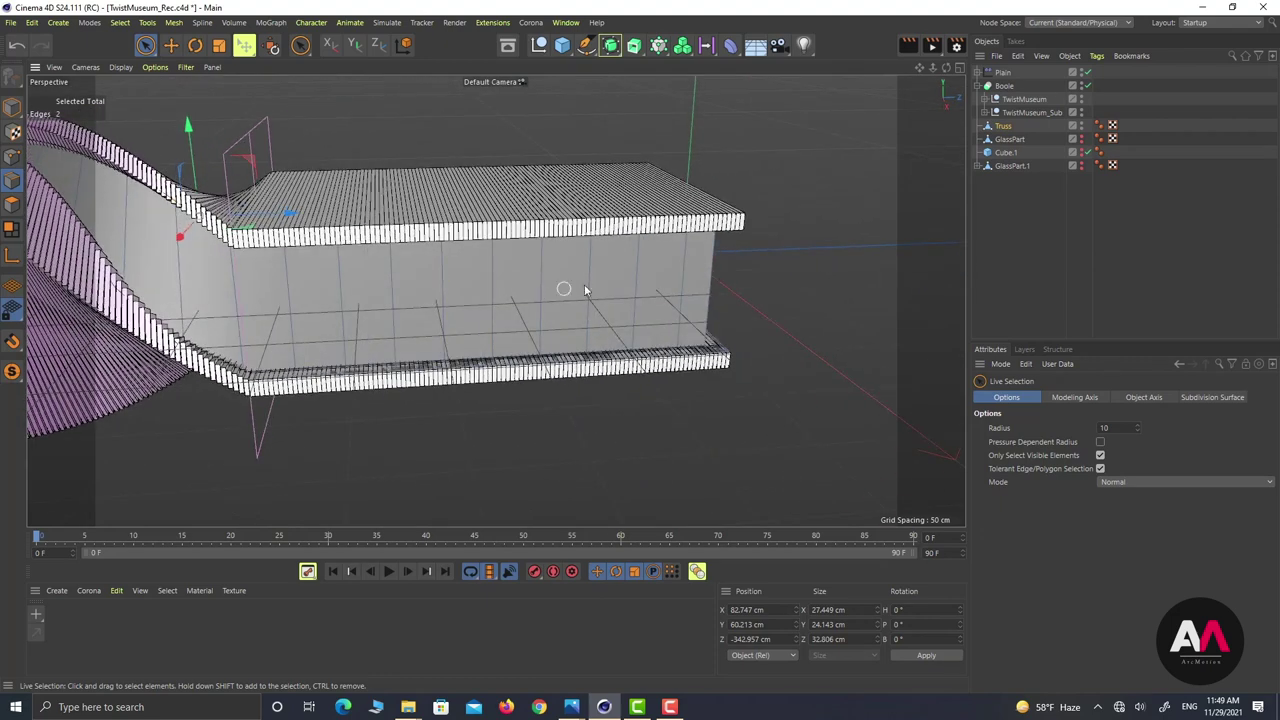
pyautogui.click(632, 297)
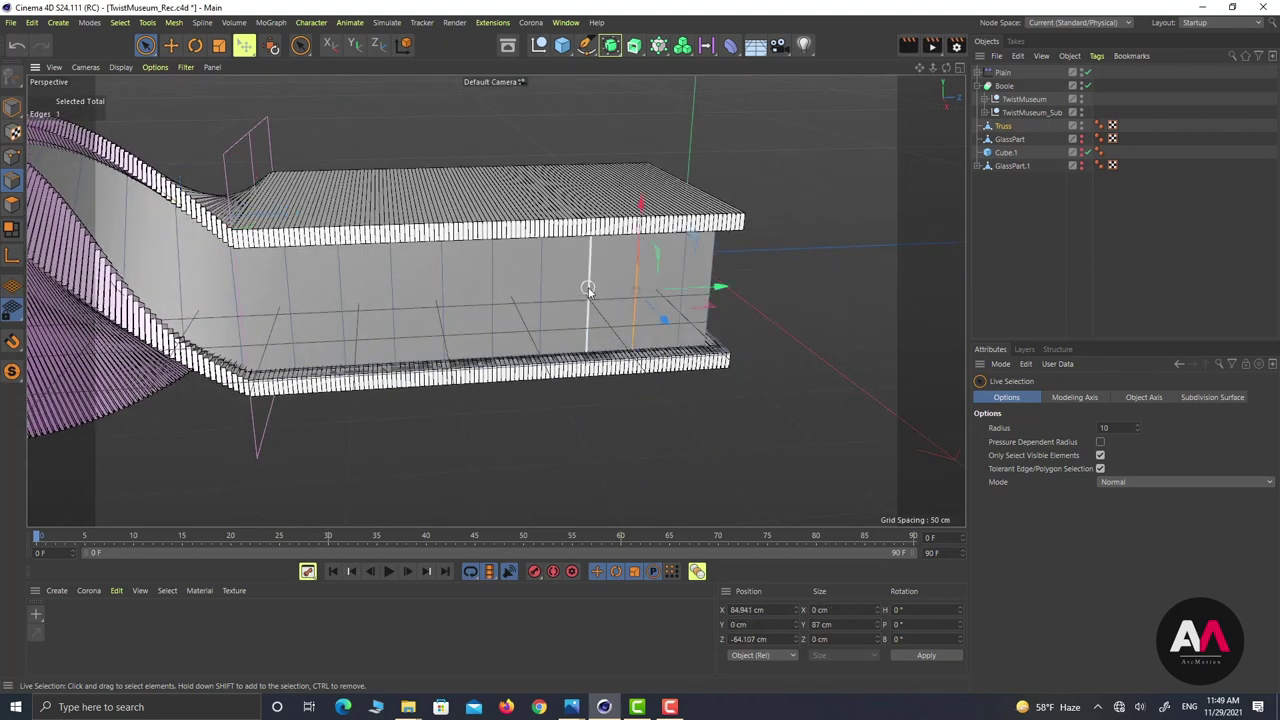
pyautogui.keyDown('alt'); pyautogui.moveTo(587, 312); pyautogui.dragTo(572, 307); pyautogui.keyUp('alt')
pyautogui.keyDown('shift'); pyautogui.click(542, 300); pyautogui.keyUp('shift')
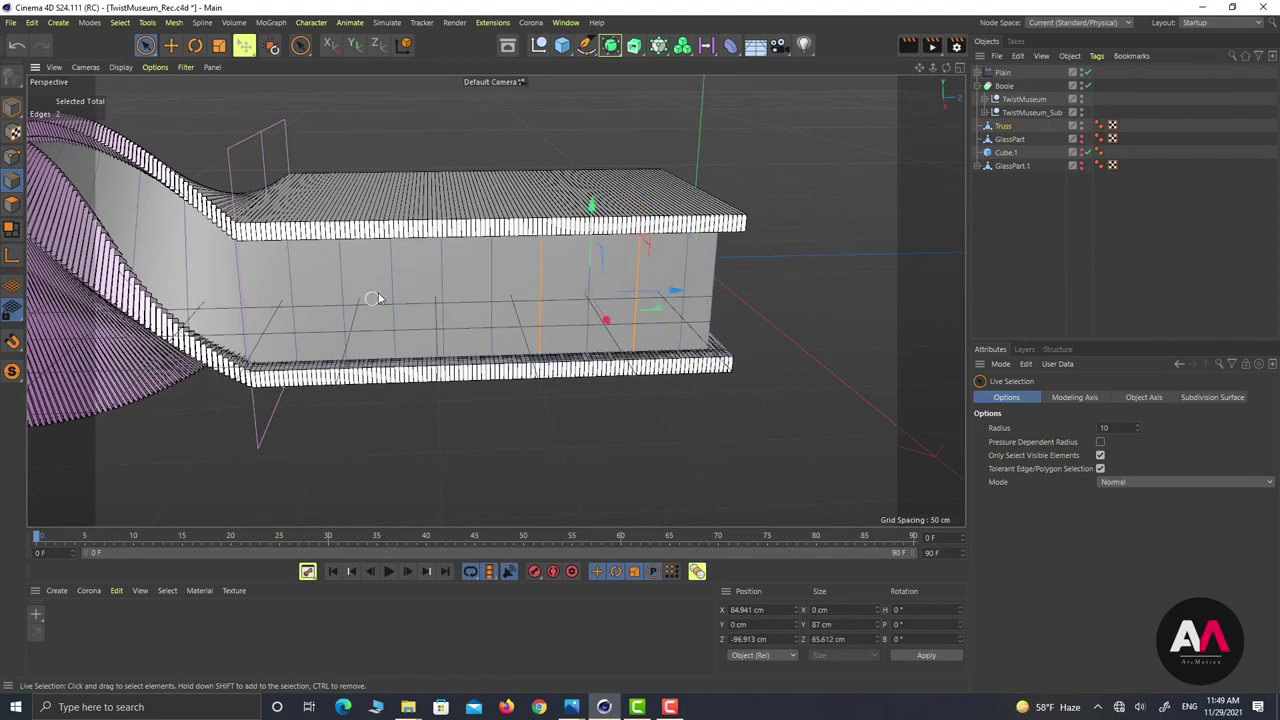
pyautogui.keyDown('shift'); pyautogui.click(438, 276); pyautogui.keyUp('shift')
pyautogui.keyDown('shift'); pyautogui.click(343, 287); pyautogui.keyUp('shift')
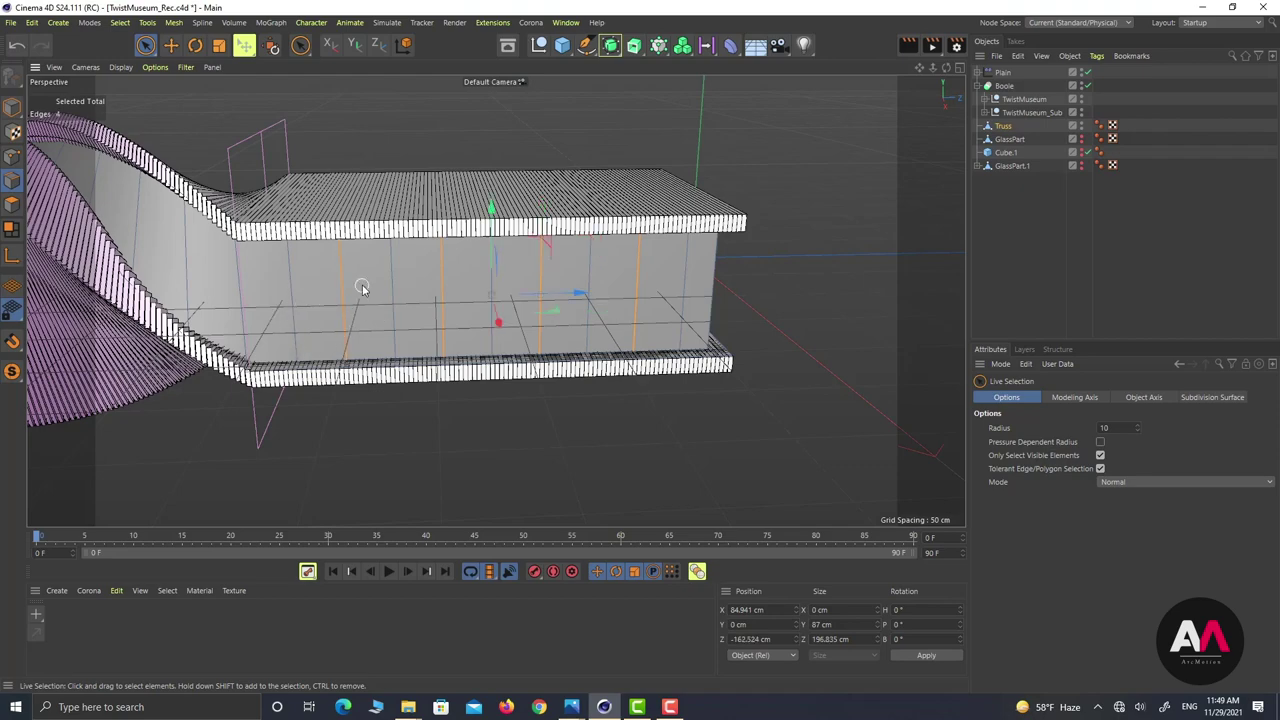
pyautogui.keyDown('alt'); pyautogui.moveTo(363, 286); pyautogui.dragTo(514, 337); pyautogui.keyUp('alt')
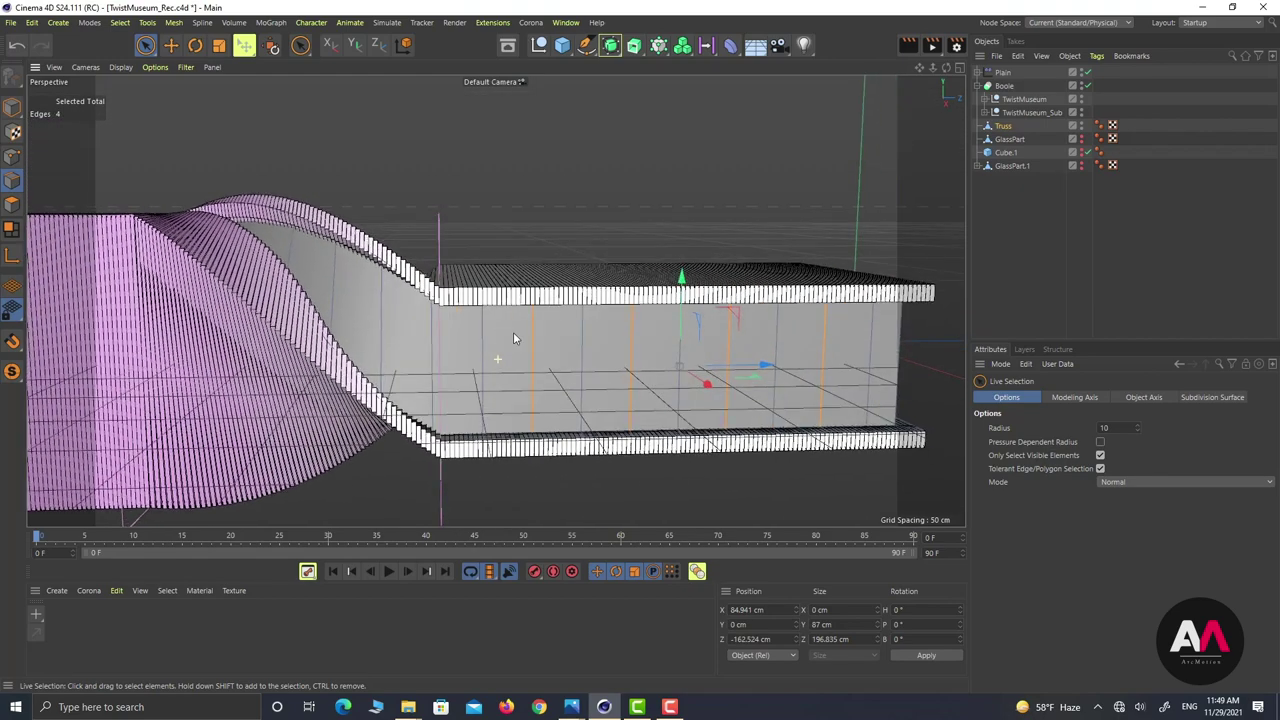
pyautogui.keyDown('shift'); pyautogui.click(820, 355); pyautogui.keyUp('shift')
pyautogui.keyDown('shift'); pyautogui.moveTo(680, 401); pyautogui.dragTo(575, 401); pyautogui.keyUp('shift')
pyautogui.keyDown('shift'); pyautogui.click(469, 403); pyautogui.keyUp('shift')
pyautogui.click(742, 210)
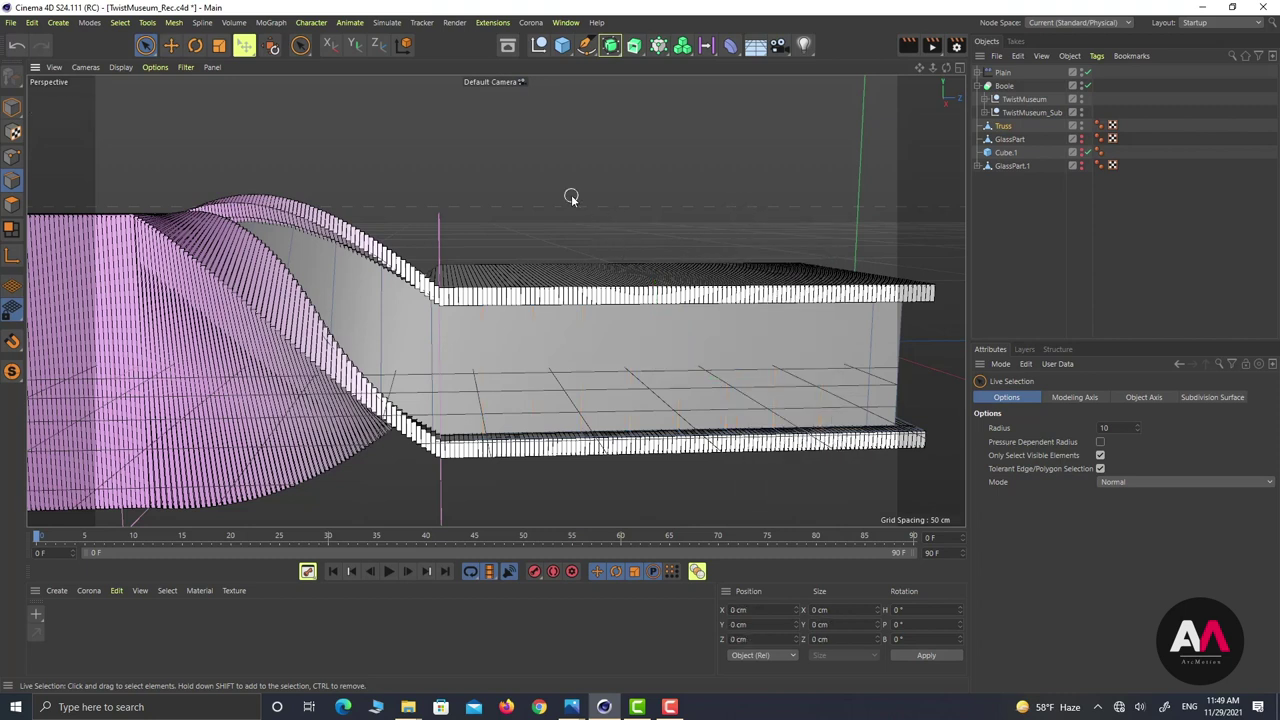
pyautogui.press('k')
pyautogui.press('l')
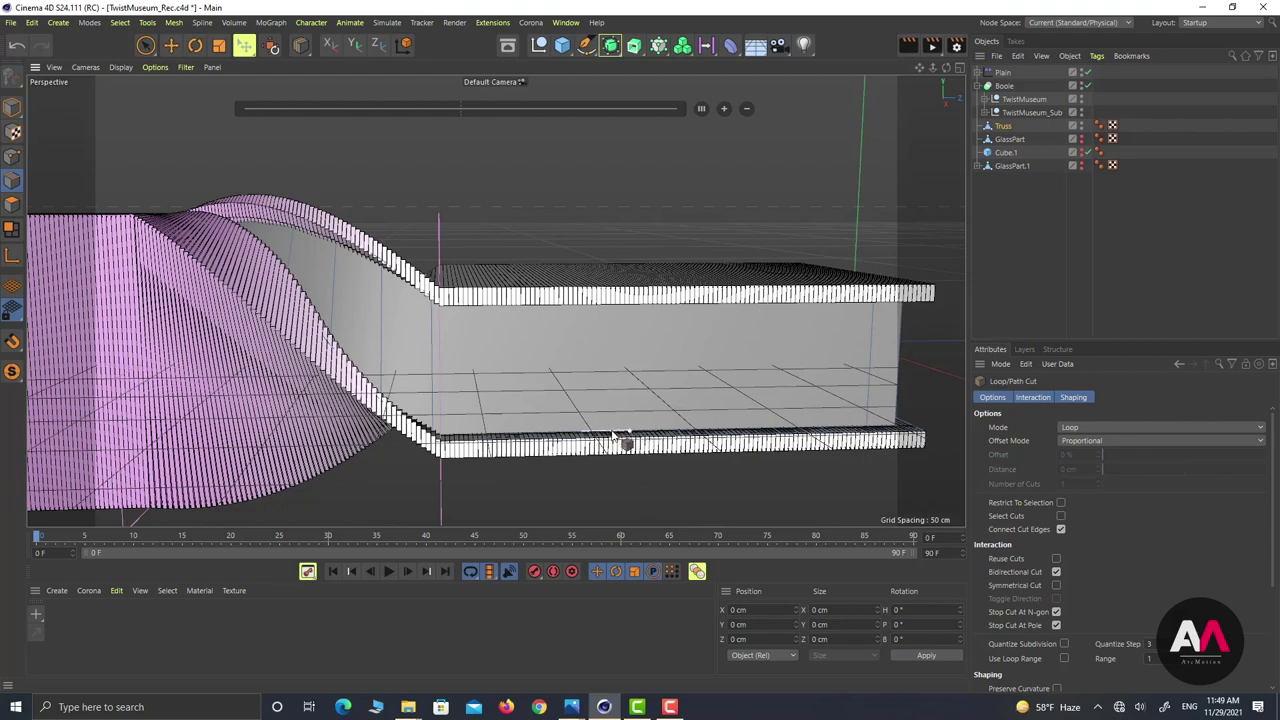
pyautogui.keyDown('alt'); pyautogui.moveTo(435, 425); pyautogui.dragTo(491, 345); pyautogui.keyUp('alt')
pyautogui.moveTo(1003, 128); pyautogui.dragTo(629, 355)
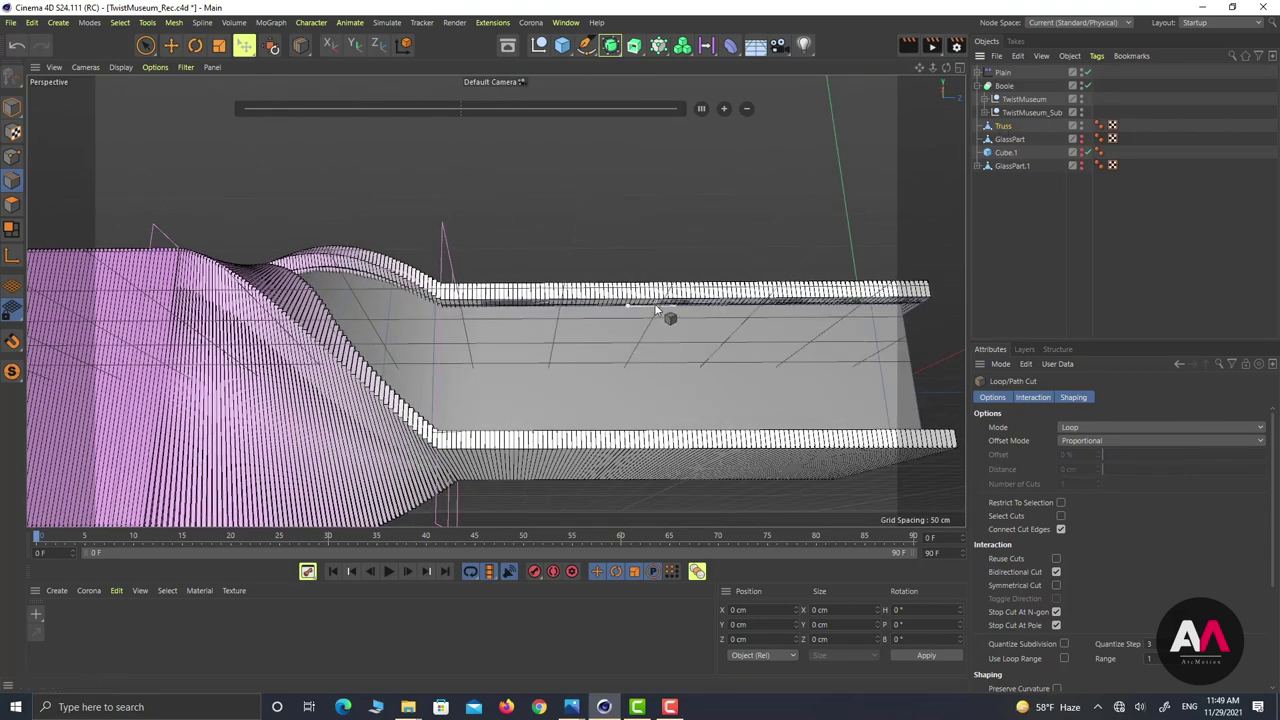
pyautogui.click(145, 44)
pyautogui.click(12, 157)
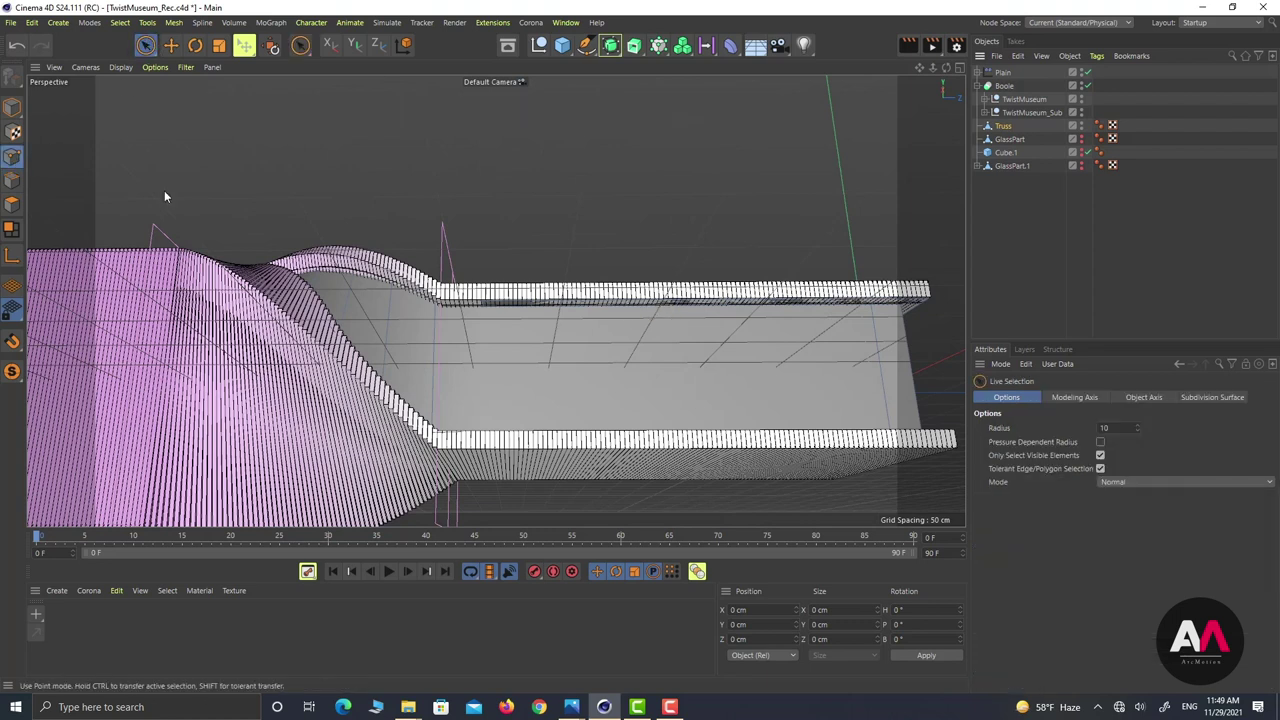
pyautogui.click(585, 310)
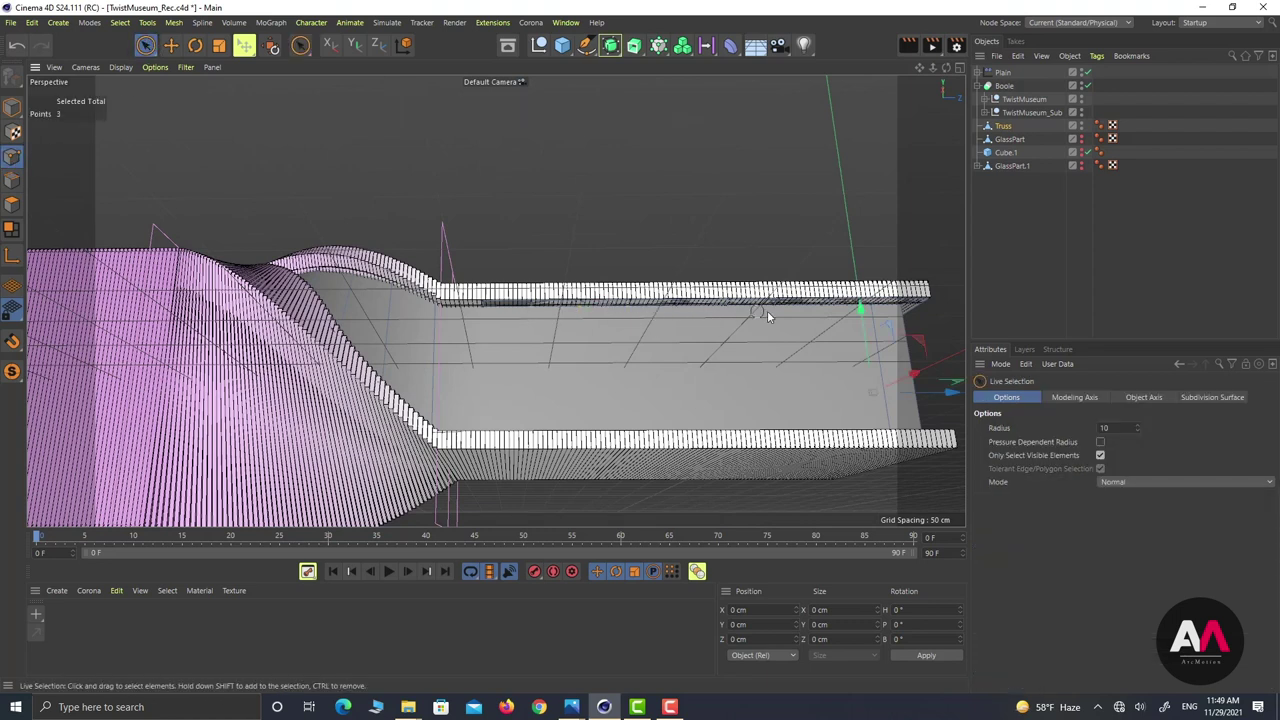
pyautogui.keyDown('shift'); pyautogui.click(823, 311); pyautogui.keyUp('shift')
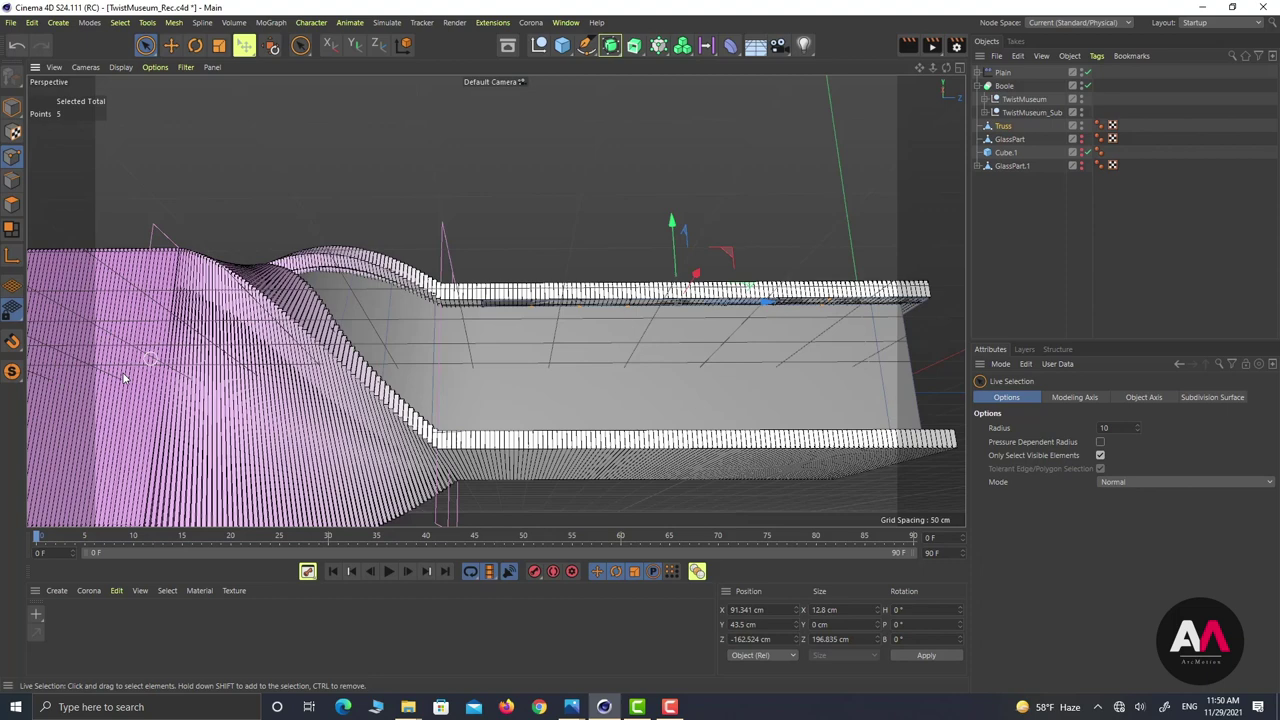
# Step: Isolate Truss in the viewport, and delete its outer faces and rim by inverting the selection of the inset polygons
pyautogui.click(12, 372)
pyautogui.keyDown('alt'); pyautogui.moveTo(641, 328); pyautogui.dragTo(747, 408); pyautogui.keyUp('alt')
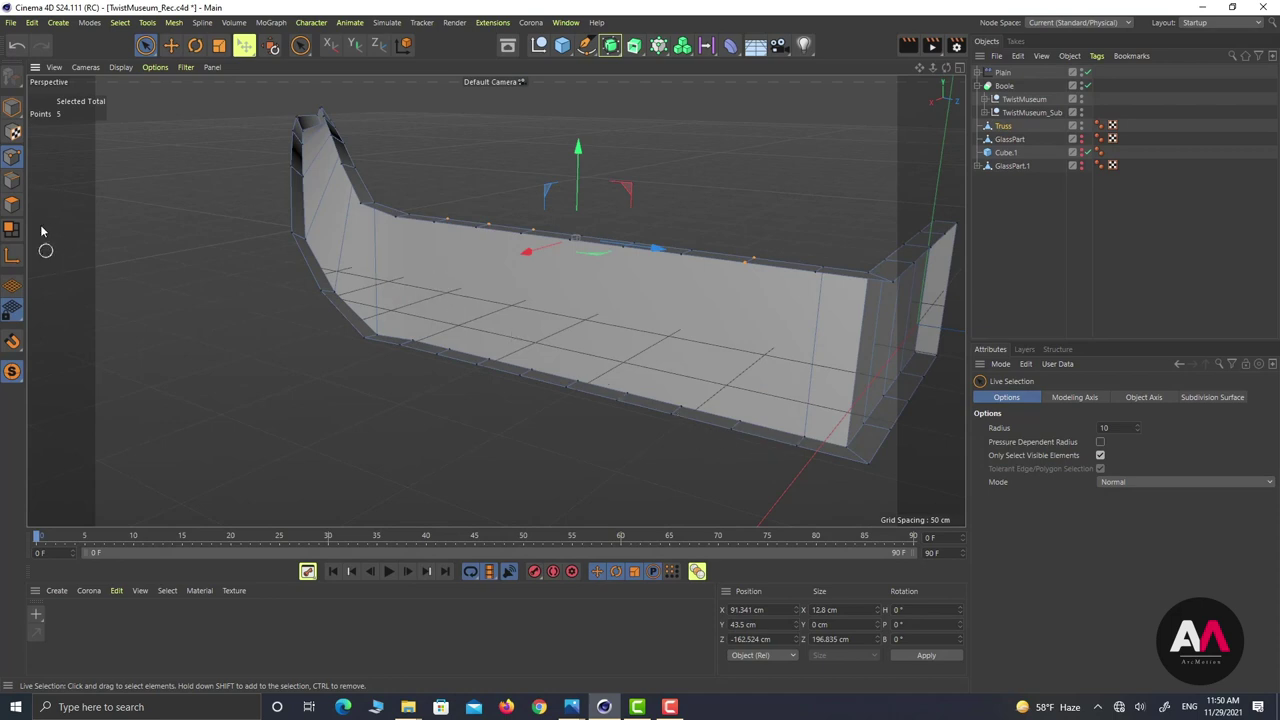
pyautogui.click(12, 204)
pyautogui.hotkey('ctrl', 'a')
pyautogui.keyDown('alt'); pyautogui.moveTo(425, 263); pyautogui.dragTo(895, 204); pyautogui.keyUp('alt')
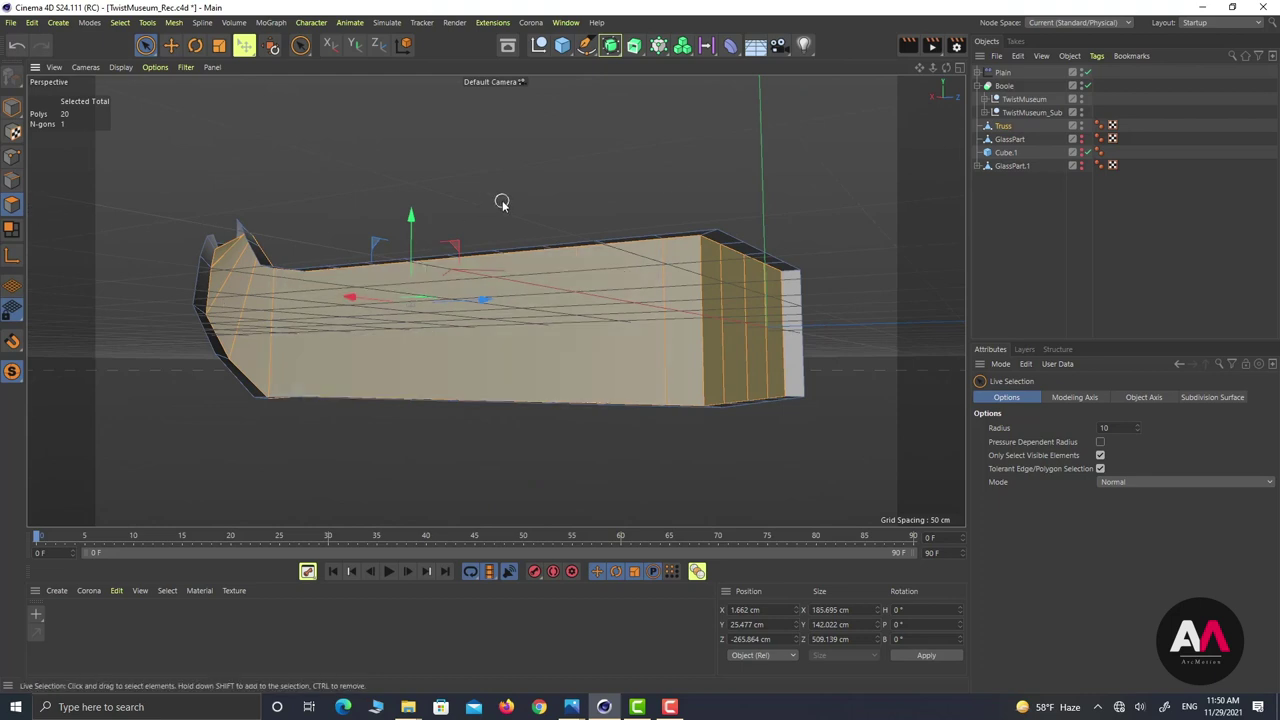
pyautogui.press('v')
pyautogui.moveTo(529, 181)
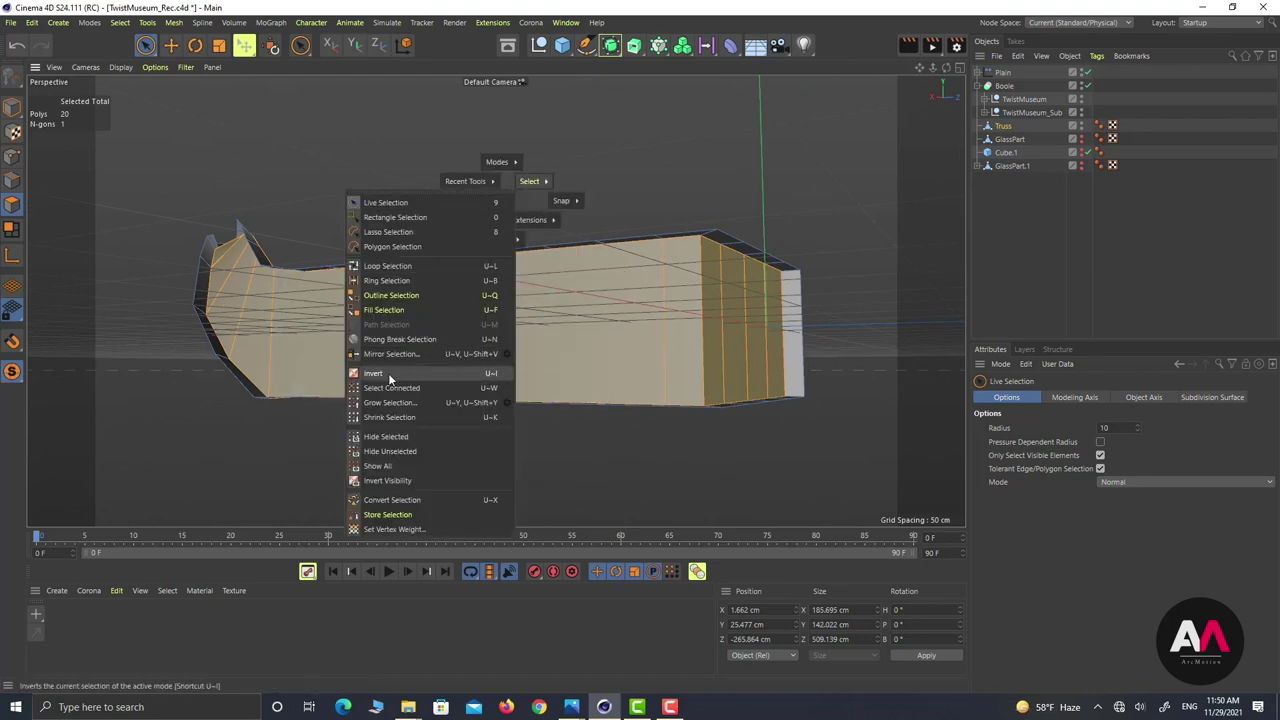
pyautogui.click(388, 373)
pyautogui.click(627, 188)
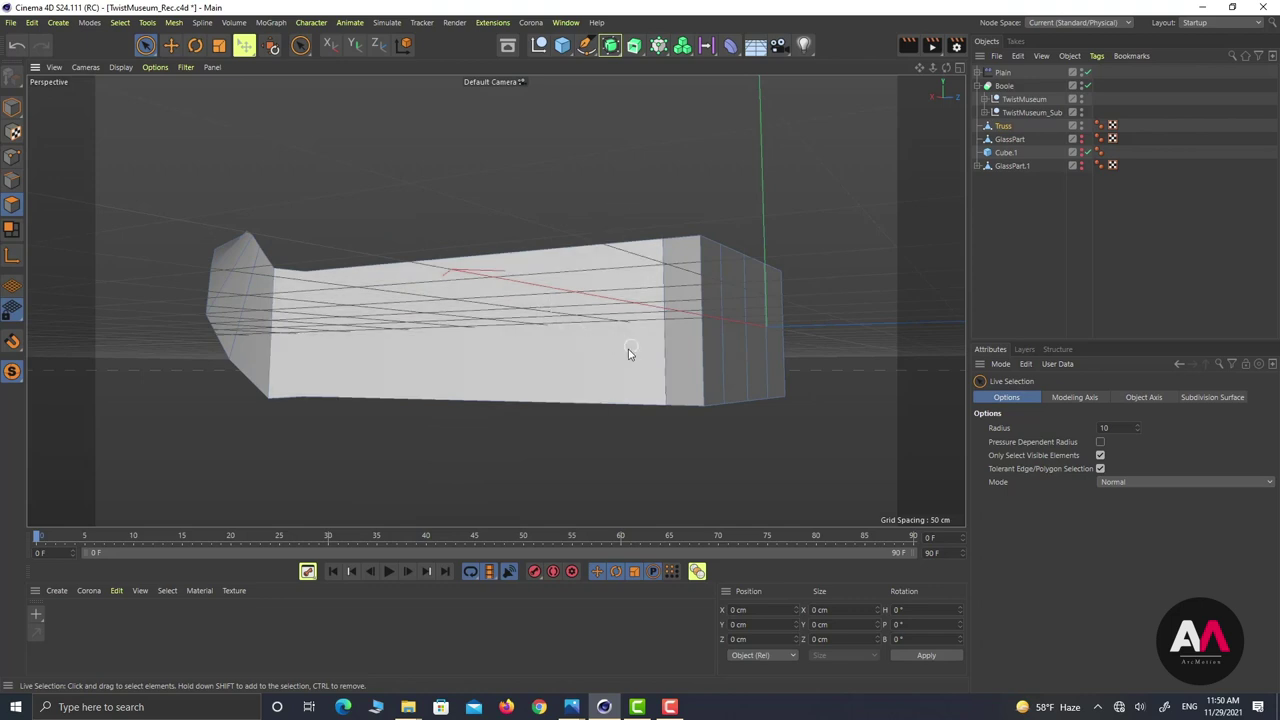
# Step: Remove the sixteen leftover points along the upper and lower borders of Truss's long straight panel
pyautogui.keyDown('alt'); pyautogui.moveTo(557, 322); pyautogui.dragTo(594, 374); pyautogui.keyUp('alt')
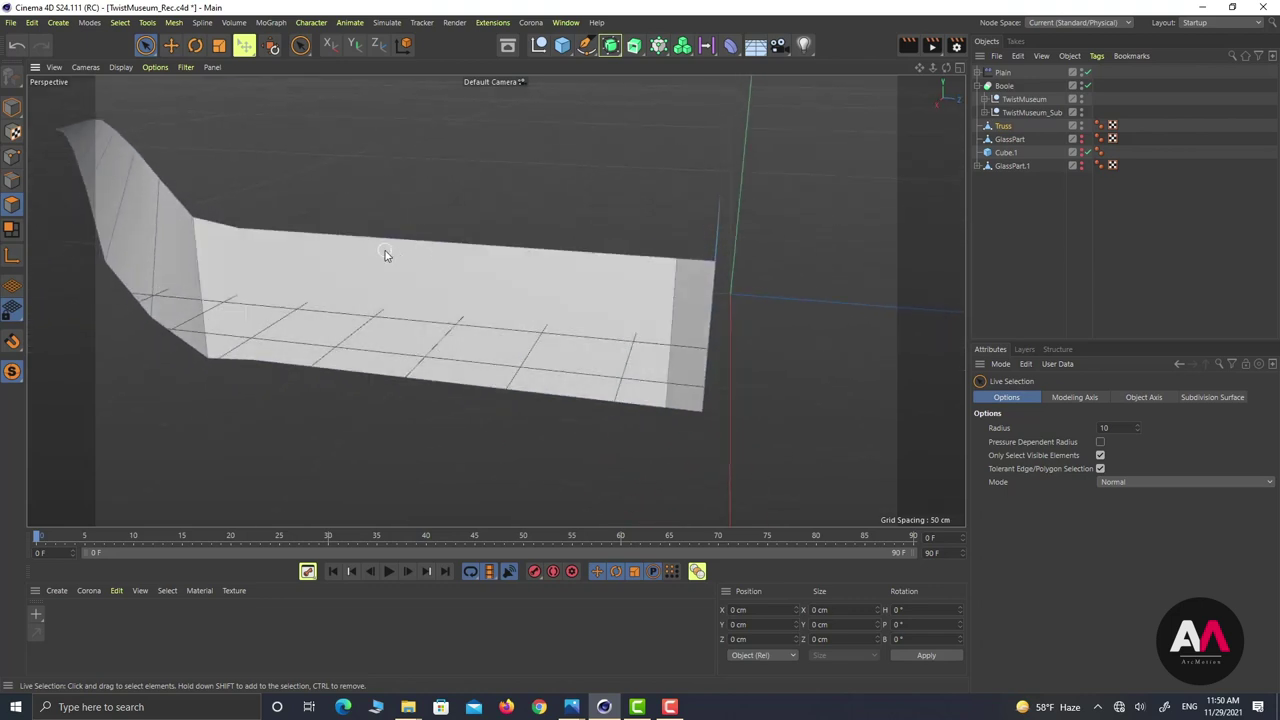
pyautogui.click(12, 156)
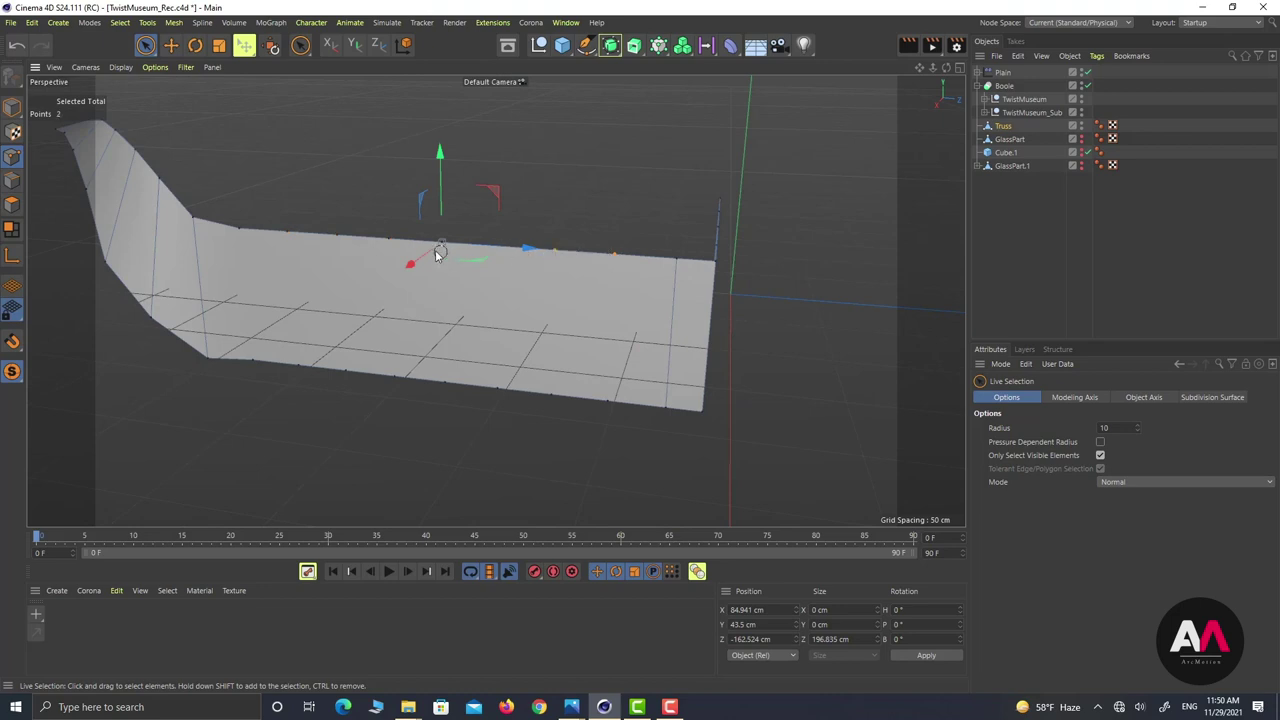
pyautogui.keyDown('shift'); pyautogui.click(238, 232); pyautogui.keyUp('shift')
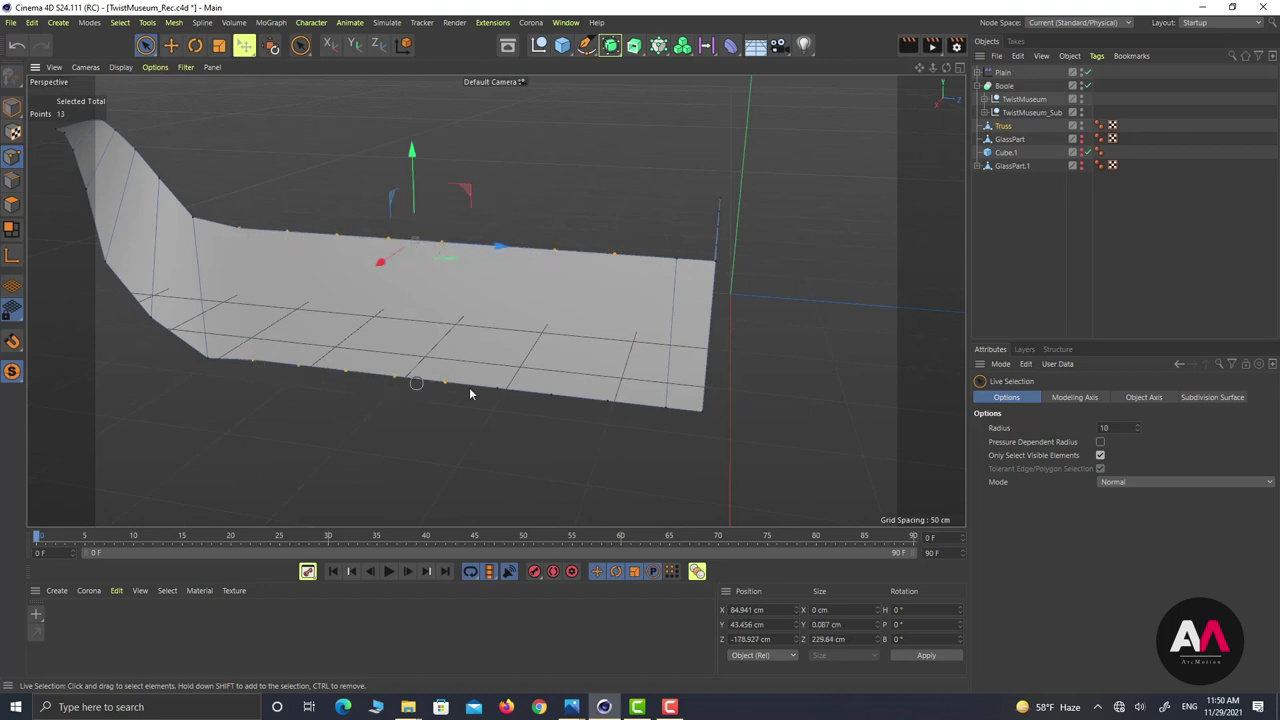
pyautogui.keyDown('shift'); pyautogui.click(565, 397); pyautogui.keyUp('shift')
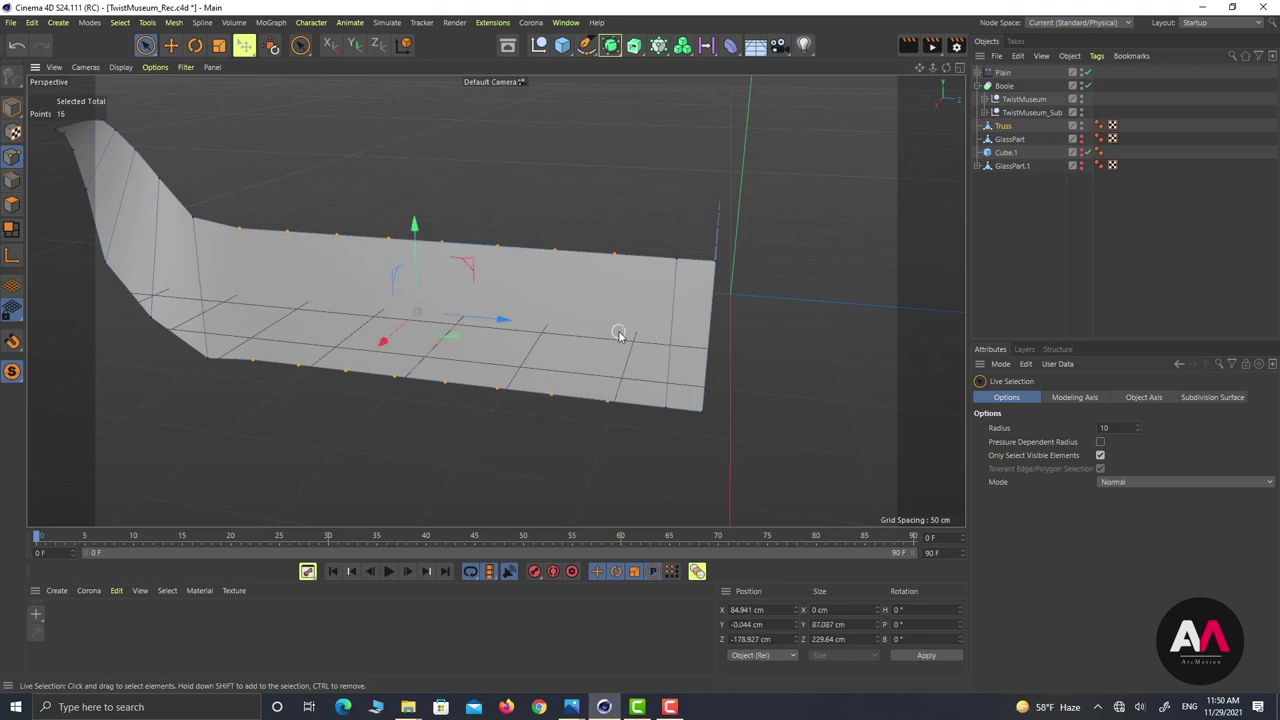
pyautogui.click(626, 334)
# Step: Cut Truss's long straight panel with four evenly spaced vertical loop cuts, the last at an 80% offset
pyautogui.keyDown('alt'); pyautogui.moveTo(550, 328); pyautogui.dragTo(531, 217); pyautogui.keyUp('alt')
pyautogui.press('k')
pyautogui.press('l')
pyautogui.click(501, 243)
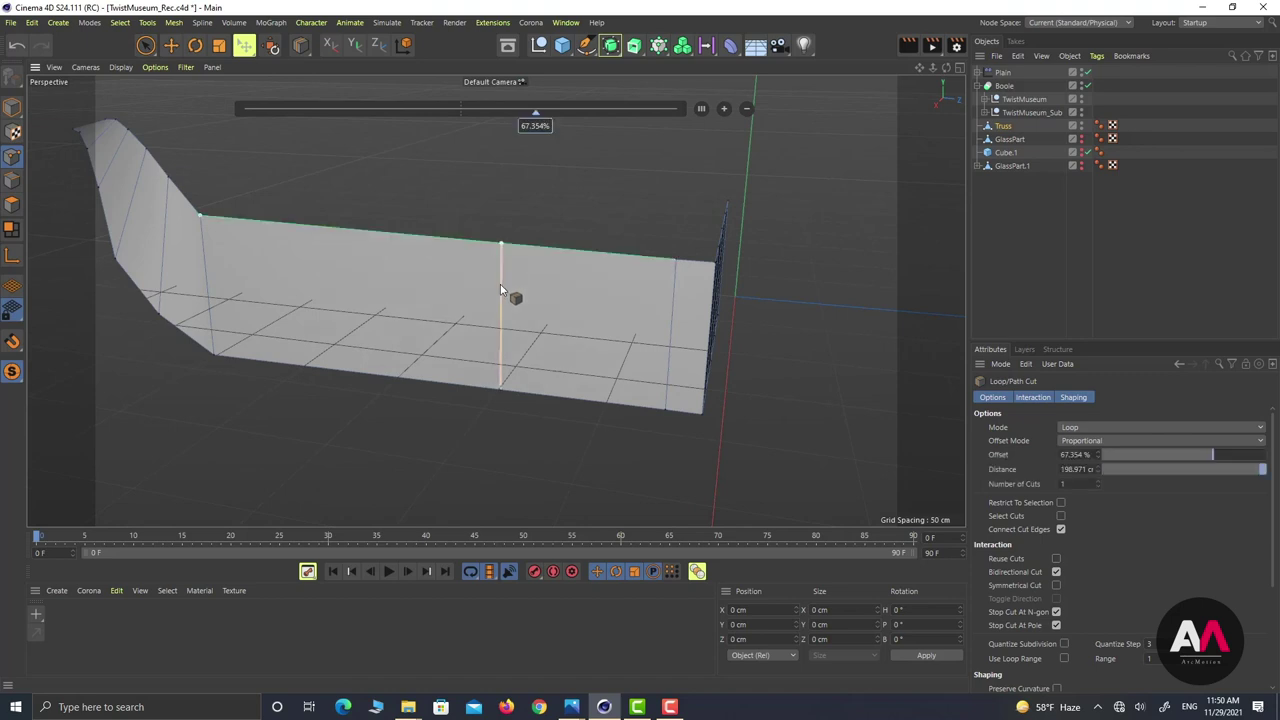
pyautogui.keyDown('alt'); pyautogui.moveTo(474, 266); pyautogui.dragTo(614, 166); pyautogui.keyUp('alt')
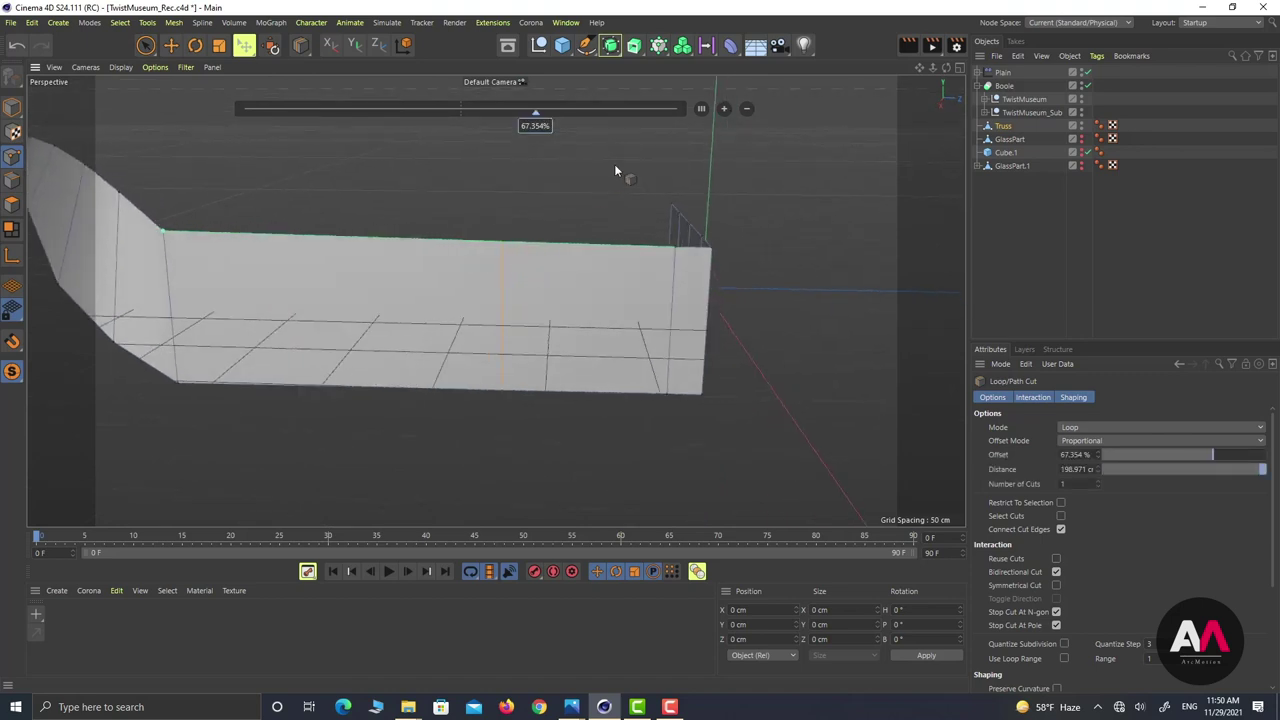
pyautogui.click(702, 109)
pyautogui.click(724, 109)
pyautogui.click(724, 109)
pyautogui.click(724, 109)
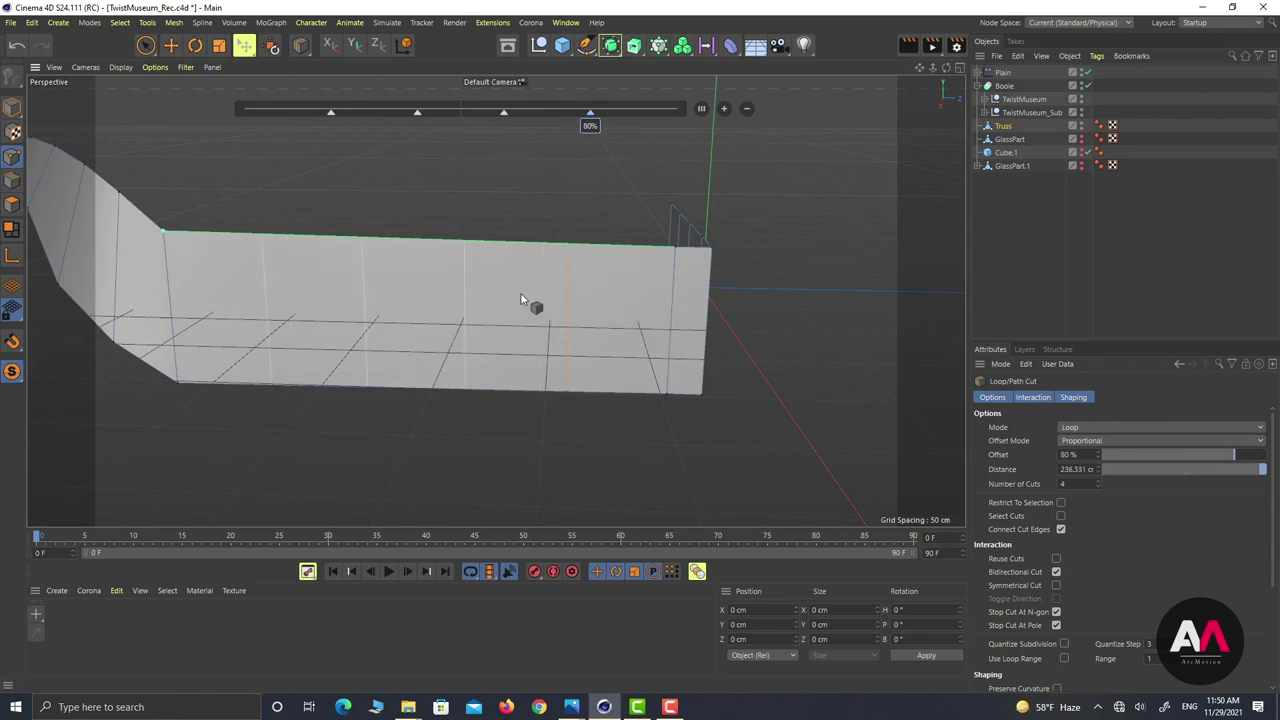
pyautogui.keyDown('alt'); pyautogui.moveTo(231, 325); pyautogui.dragTo(606, 296); pyautogui.keyUp('alt')
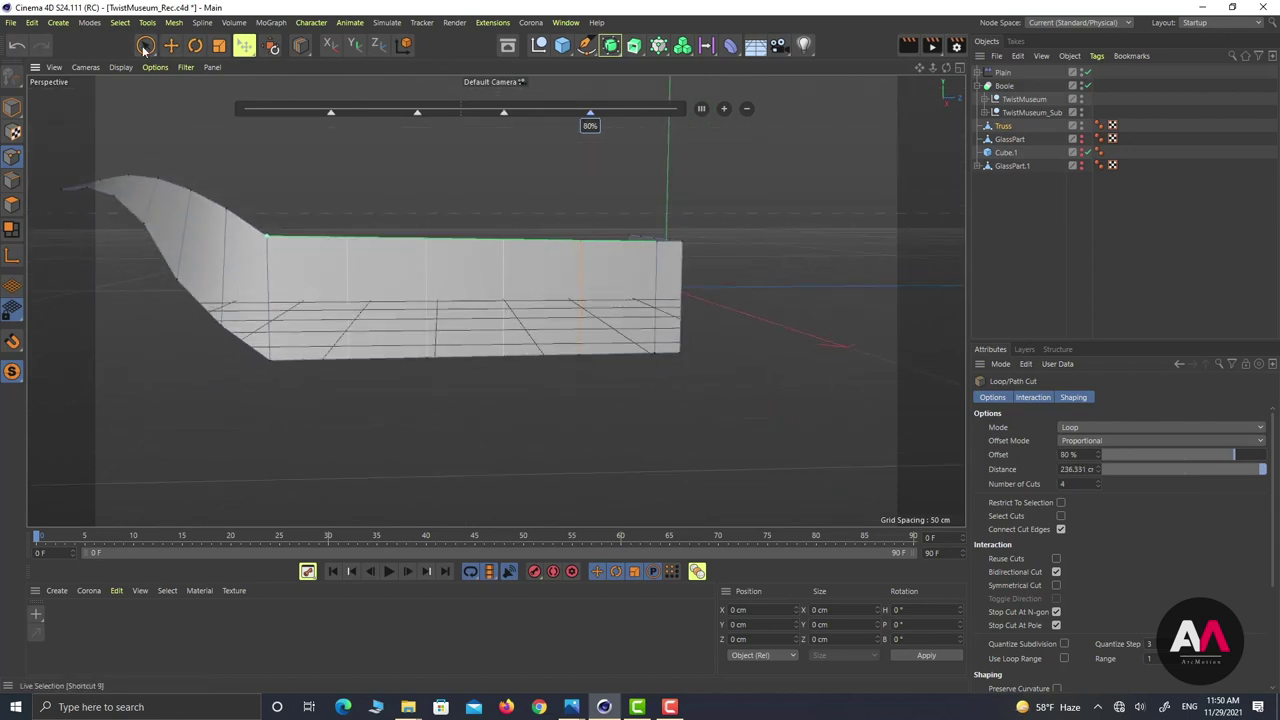
pyautogui.press('space')
pyautogui.keyDown('alt'); pyautogui.moveTo(479, 287); pyautogui.dragTo(588, 365); pyautogui.keyUp('alt')
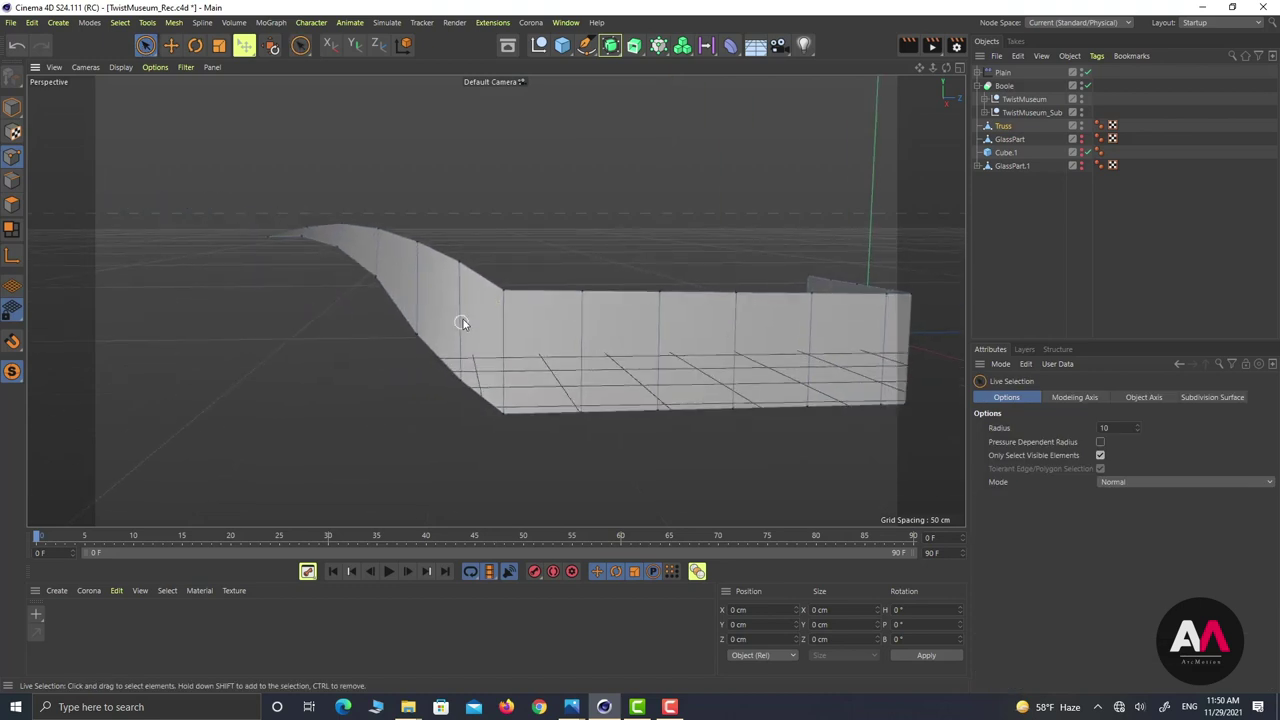
# Step: Dissolve three alternate cross edges along Truss's twisted section
pyautogui.click(12, 180)
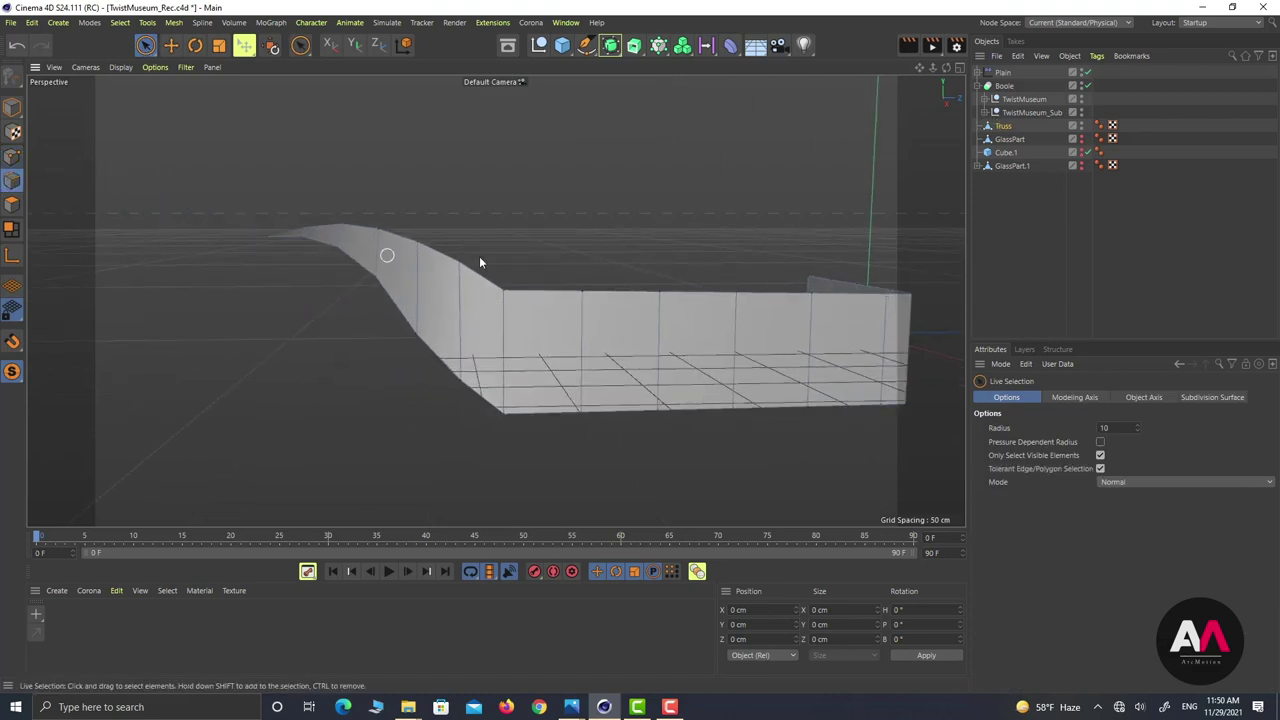
pyautogui.click(454, 317)
pyautogui.keyDown('shift'); pyautogui.click(377, 250); pyautogui.keyUp('shift')
pyautogui.keyDown('alt'); pyautogui.moveTo(322, 271); pyautogui.dragTo(352, 343); pyautogui.keyUp('alt')
pyautogui.scroll(2, 312, 243)
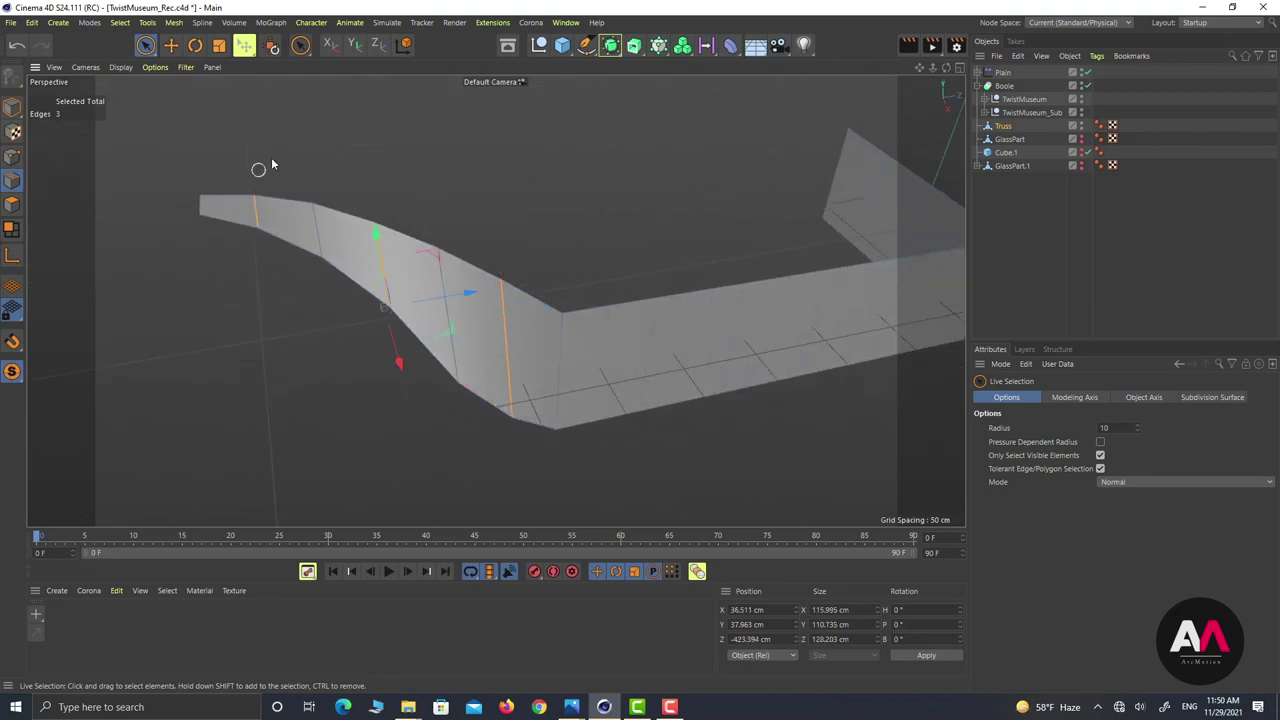
pyautogui.scroll(-1, 271, 157)
pyautogui.hotkey('ctrl', 'BackSpace')
# Step: Select the full ring of vertical edges running around Truss, from the open end through the twist
pyautogui.keyDown('alt'); pyautogui.moveTo(480, 317); pyautogui.dragTo(451, 231); pyautogui.keyUp('alt')
pyautogui.scroll(-1, 451, 227)
pyautogui.keyDown('alt'); pyautogui.moveTo(709, 313); pyautogui.dragTo(741, 375); pyautogui.keyUp('alt')
pyautogui.keyDown('alt'); pyautogui.moveTo(660, 343); pyautogui.dragTo(710, 315); pyautogui.keyUp('alt')
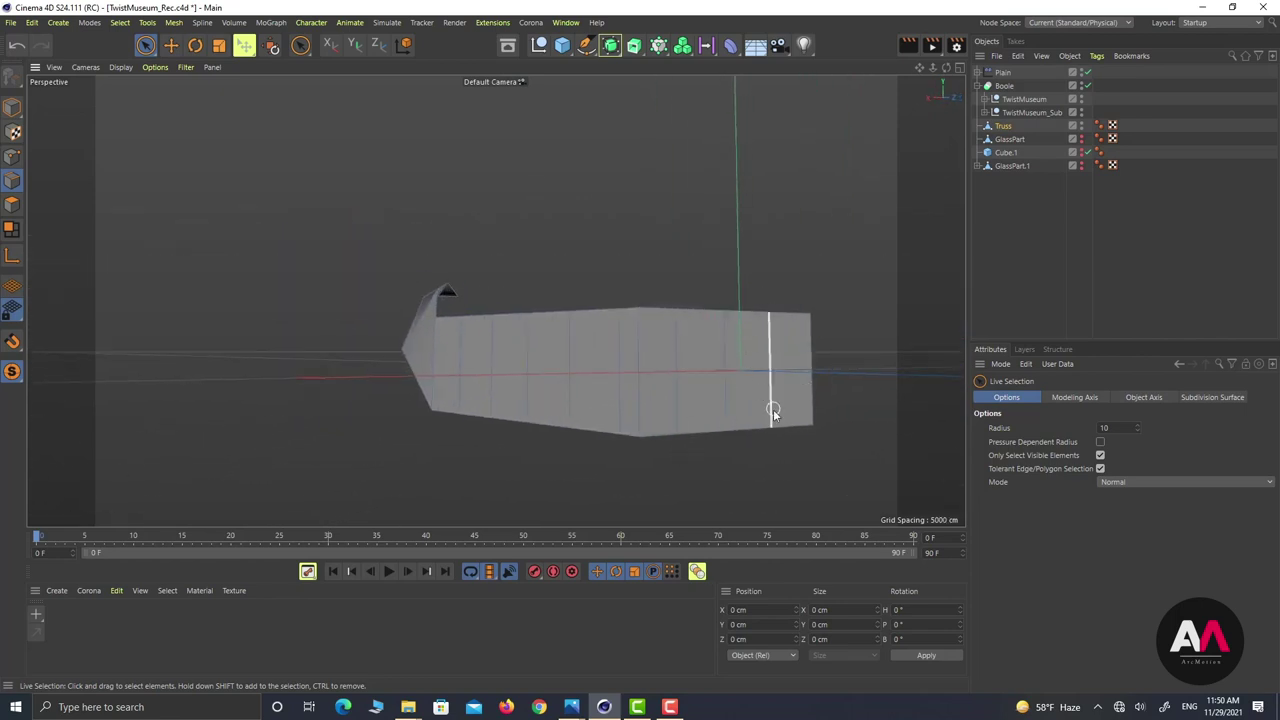
pyautogui.keyDown('alt'); pyautogui.moveTo(584, 359); pyautogui.dragTo(696, 430); pyautogui.keyUp('alt')
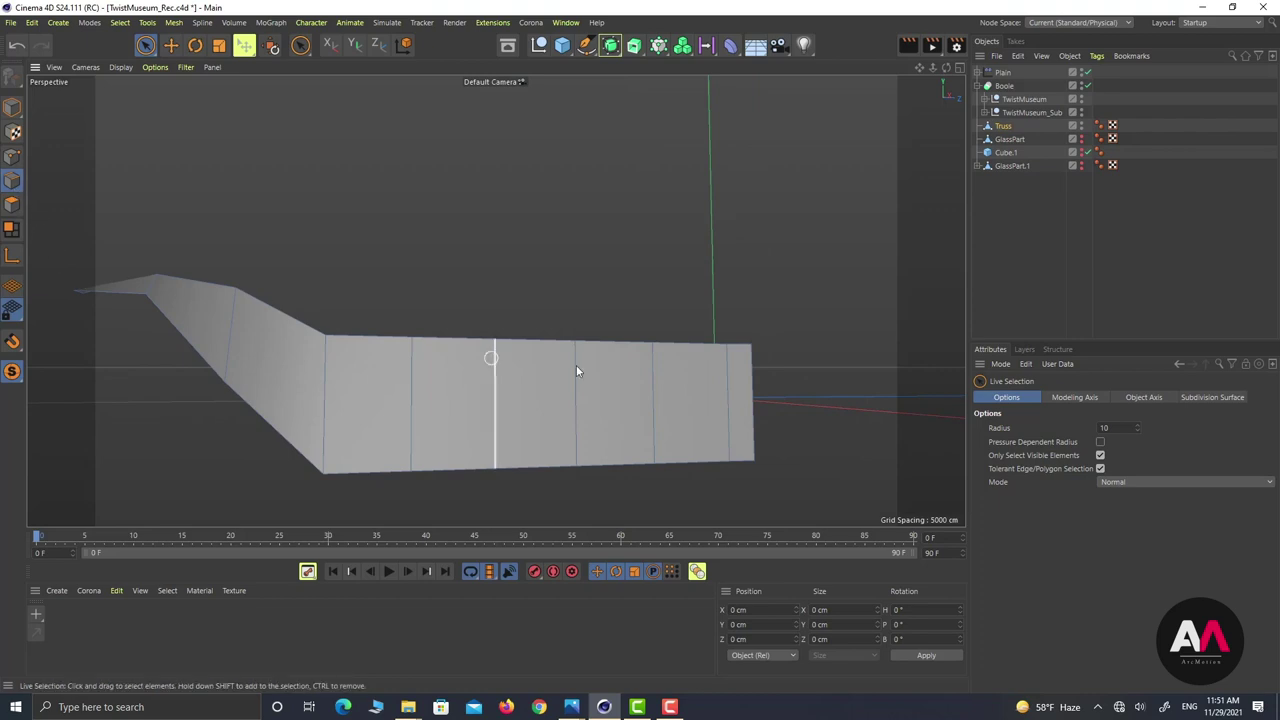
pyautogui.press('u')
pyautogui.press('b')
pyautogui.click(657, 406)
pyautogui.keyDown('alt'); pyautogui.moveTo(657, 406); pyautogui.dragTo(405, 342); pyautogui.keyUp('alt')
pyautogui.press('9')
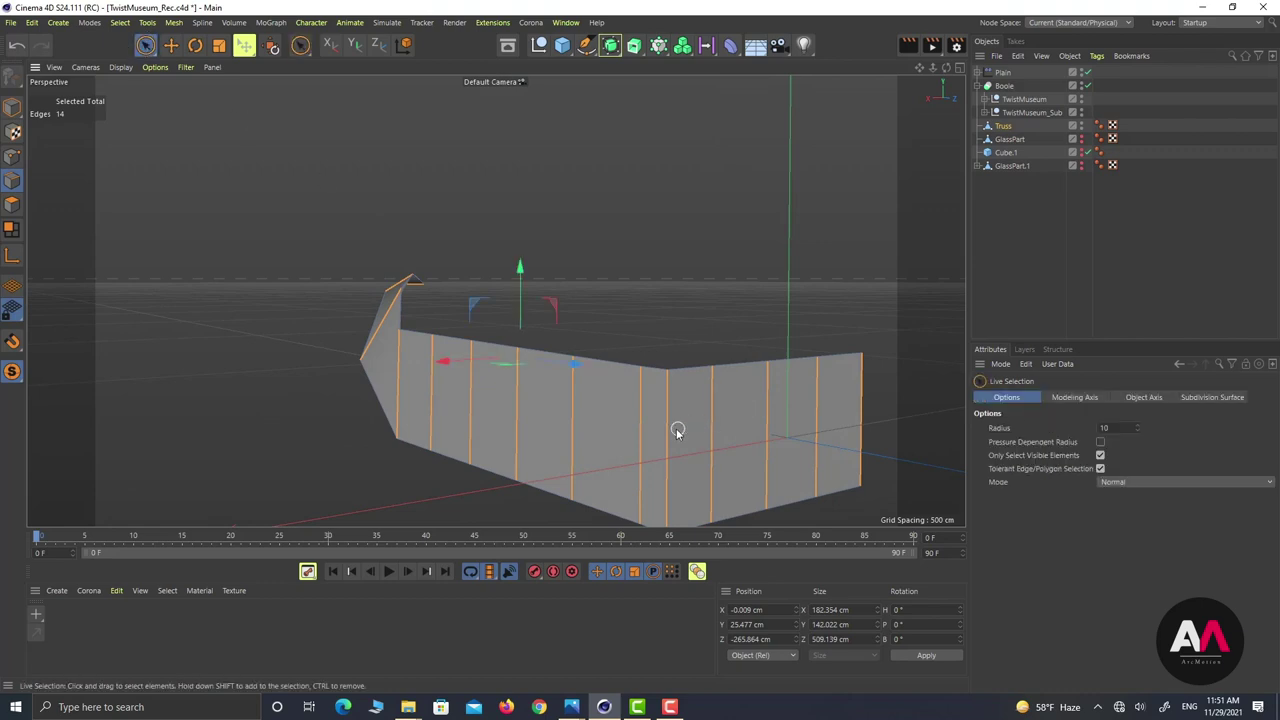
# Step: Remove the corner edge at the open end and the two outermost border edges from Truss's ring selection
pyautogui.keyDown('ctrl'); pyautogui.click(677, 430); pyautogui.keyUp('ctrl')
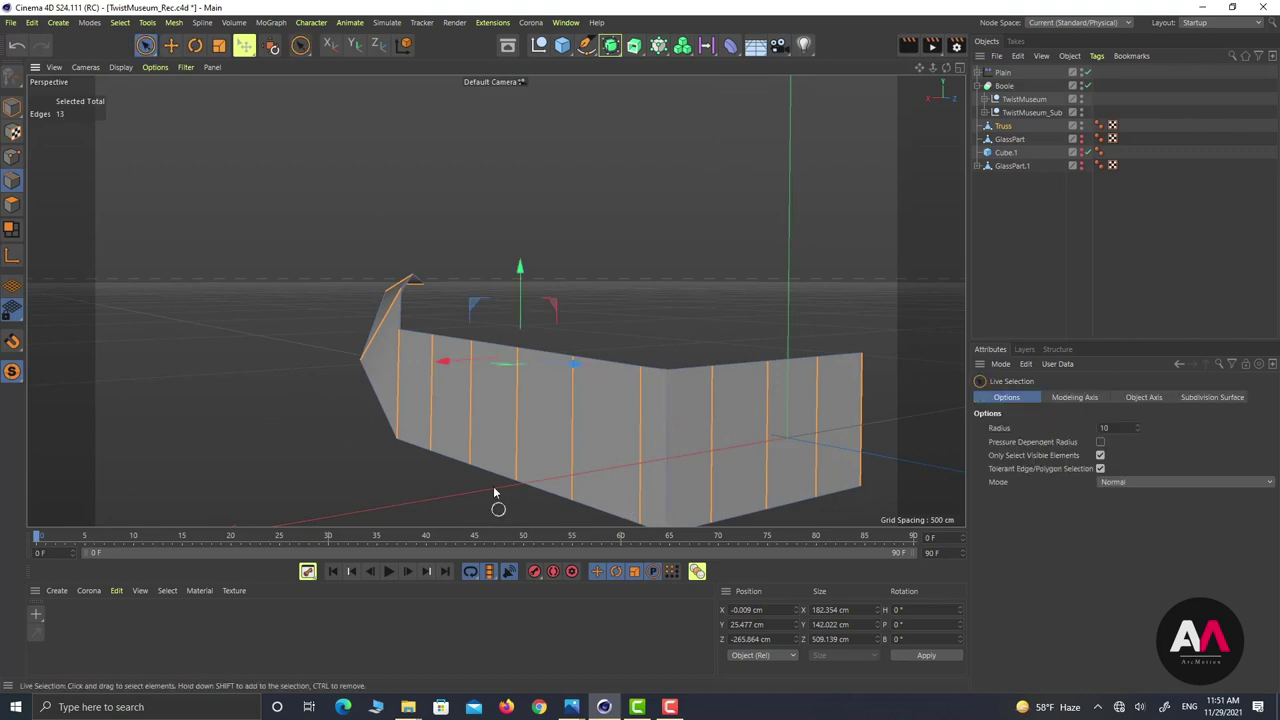
pyautogui.keyDown('ctrl'); pyautogui.click(864, 407); pyautogui.keyUp('ctrl')
pyautogui.keyDown('alt'); pyautogui.moveTo(560, 442); pyautogui.dragTo(585, 350); pyautogui.keyUp('alt')
pyautogui.keyDown('alt'); pyautogui.moveTo(103, 241); pyautogui.dragTo(165, 242, button='right'); pyautogui.keyUp('alt')
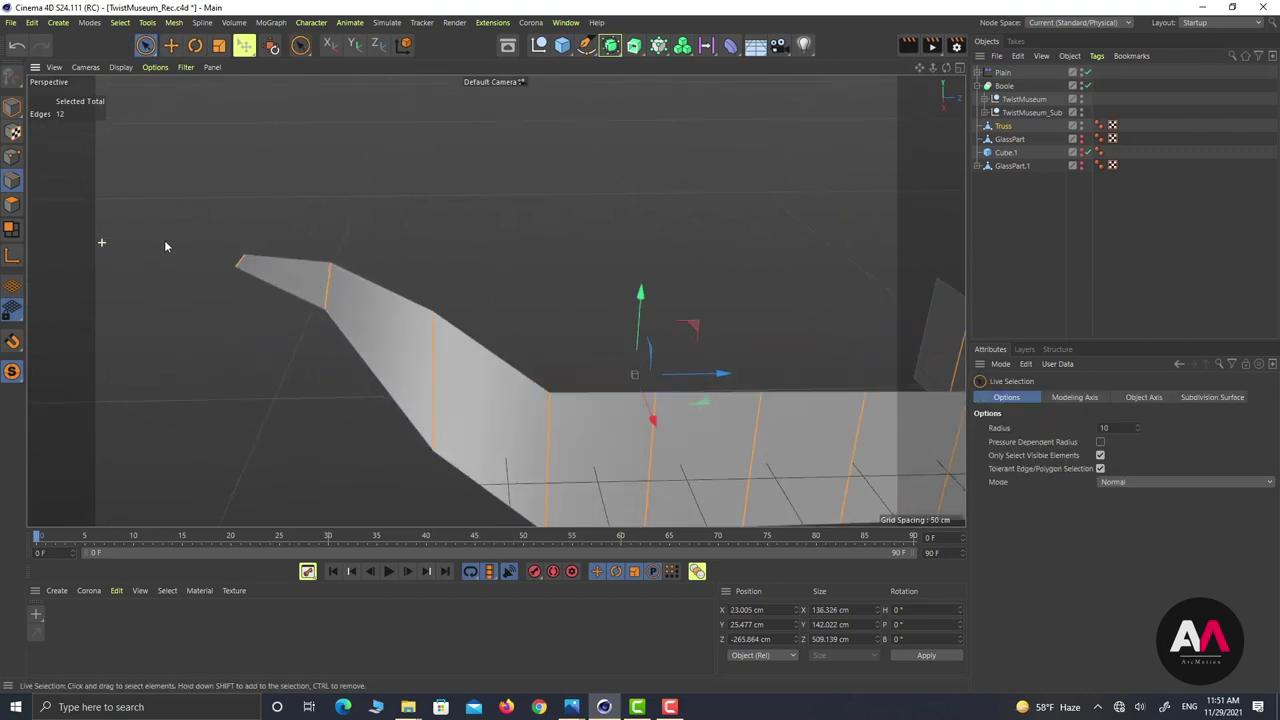
pyautogui.keyDown('ctrl'); pyautogui.click(235, 258); pyautogui.keyUp('ctrl')
pyautogui.scroll(-5, 313, 181)
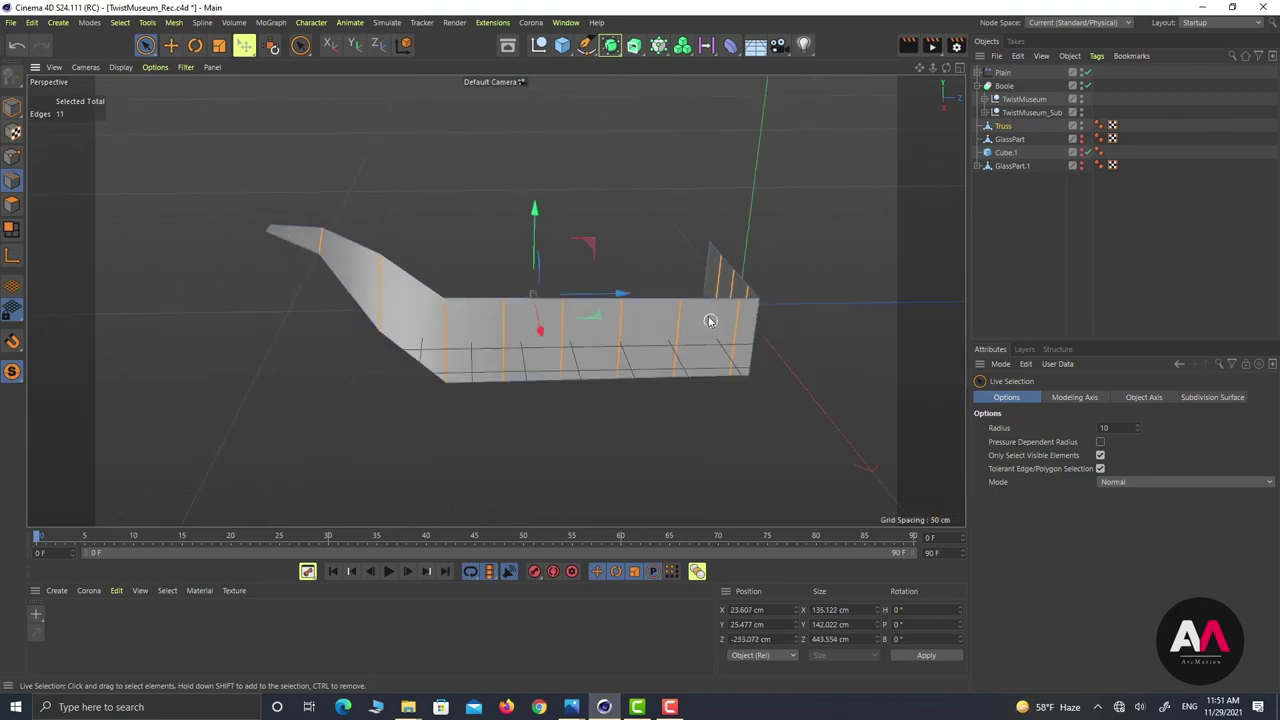
pyautogui.keyDown('alt'); pyautogui.moveTo(711, 323); pyautogui.dragTo(695, 360); pyautogui.keyUp('alt')
pyautogui.scroll(4, 671, 360)
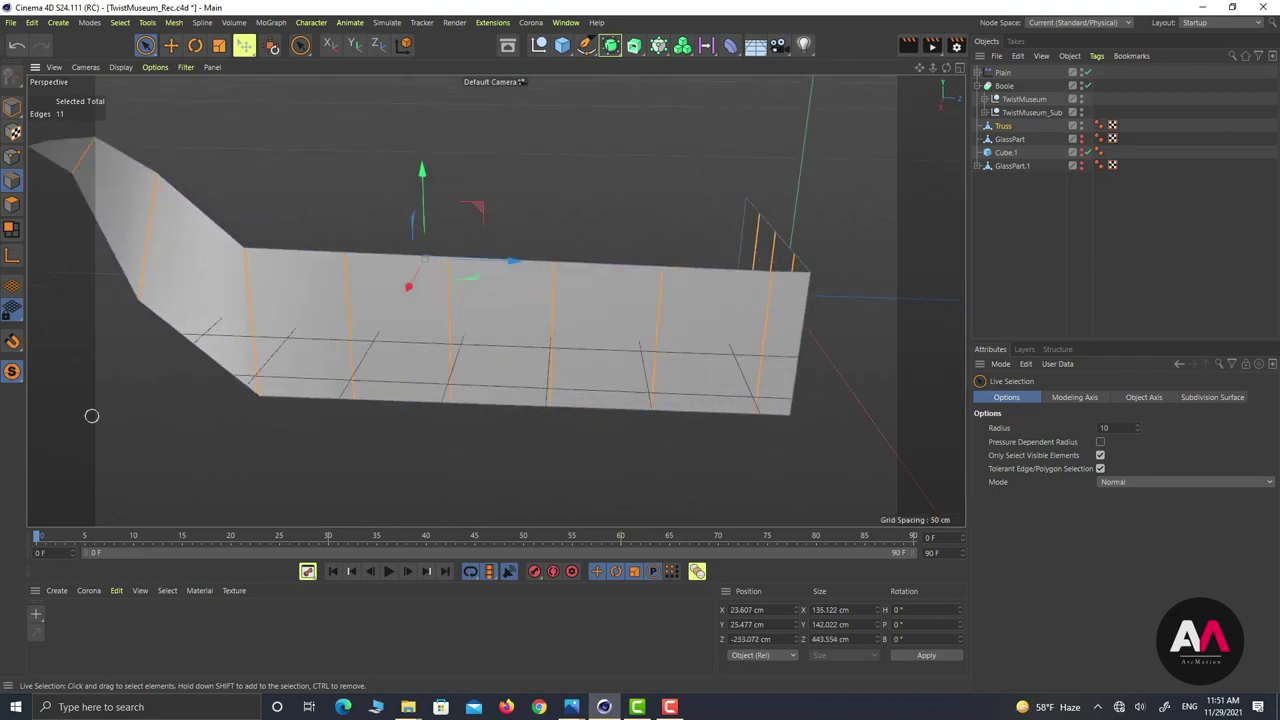
# Step: Show the whole museum again, and bevel Truss's selected vertical edges in Chamfer mode with a 3 cm offset
pyautogui.click(12, 371)
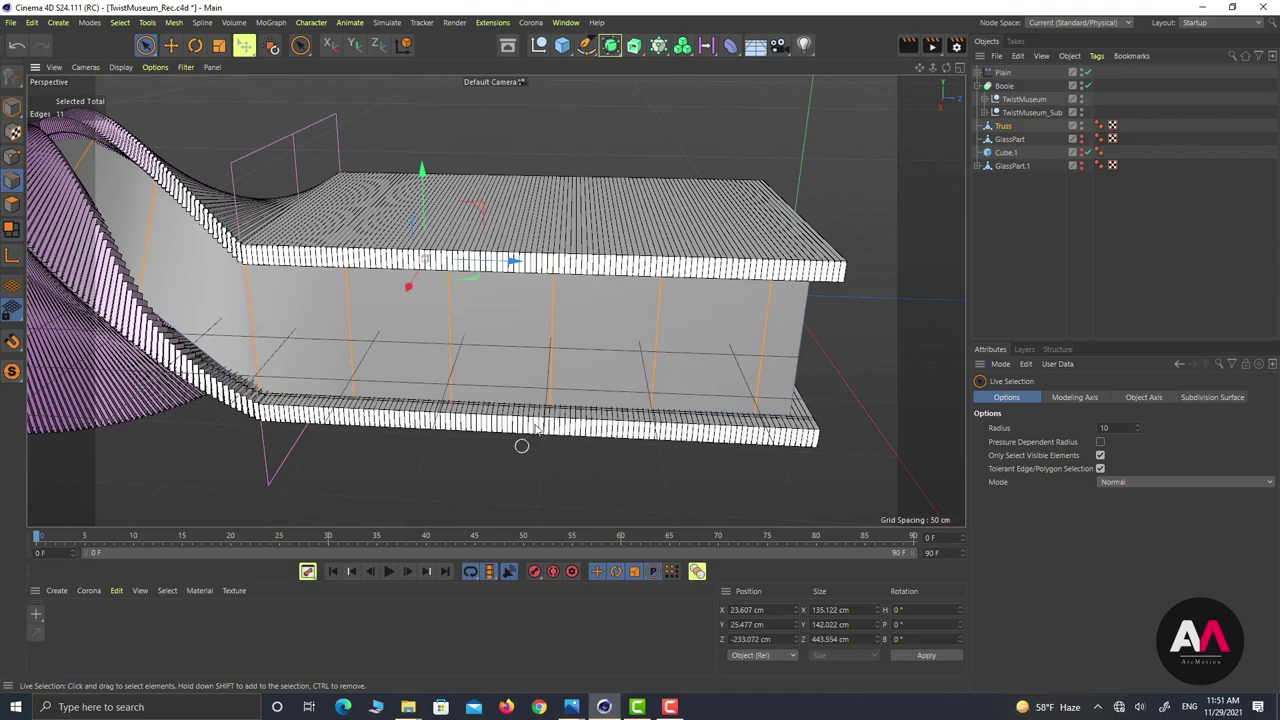
pyautogui.keyDown('alt'); pyautogui.moveTo(544, 380); pyautogui.dragTo(620, 353, button='right'); pyautogui.keyUp('alt')
pyautogui.moveTo(558, 419)
pyautogui.keyDown('alt'); pyautogui.mouseDown()
pyautogui.moveTo(536, 401)
pyautogui.moveTo(553, 405)
pyautogui.mouseUp(); pyautogui.keyUp('alt')
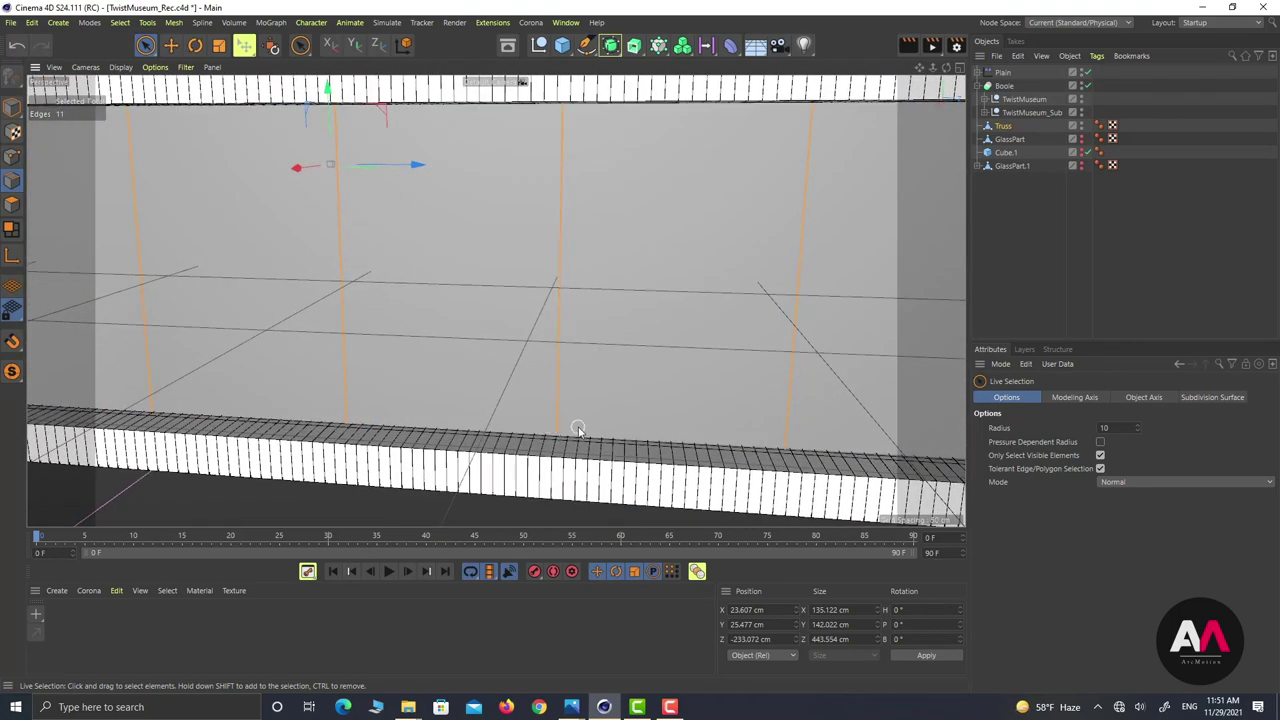
pyautogui.press('m')
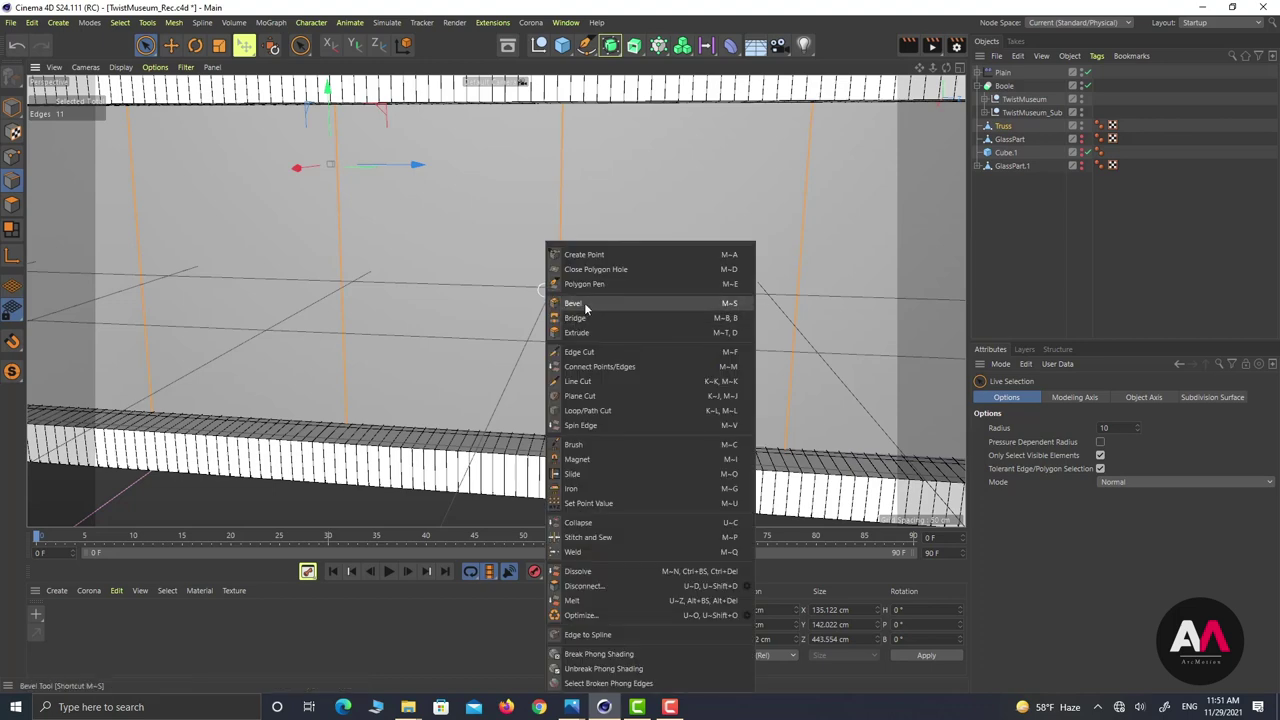
pyautogui.click(586, 305)
pyautogui.scroll(-4, 583, 378)
pyautogui.scroll(5, 585, 385)
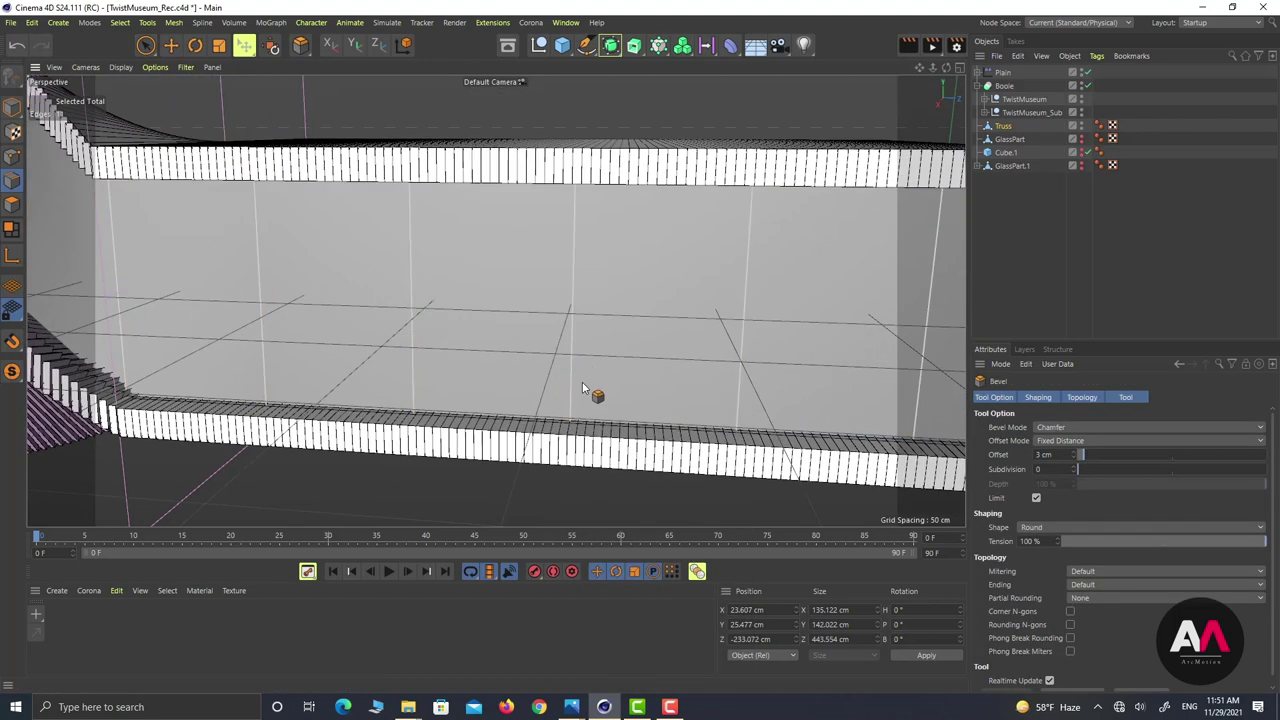
pyautogui.moveTo(585, 385); pyautogui.dragTo(592, 385)
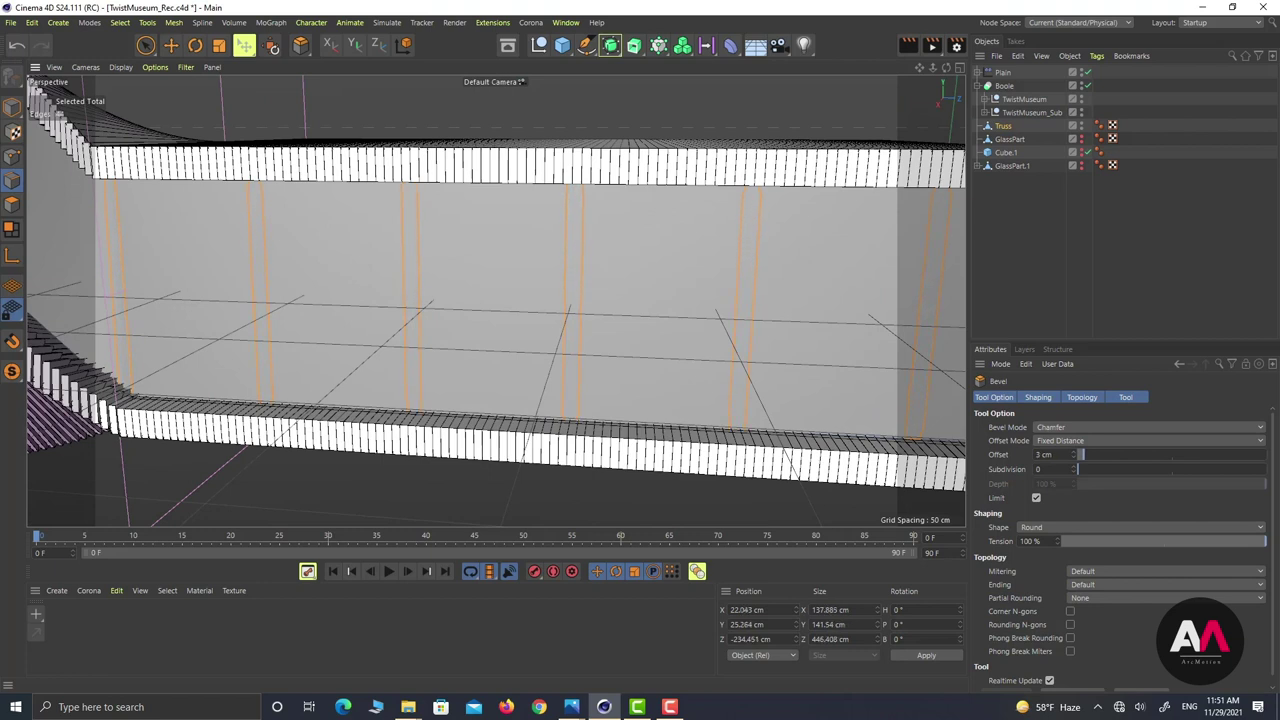
pyautogui.keyDown('alt'); pyautogui.moveTo(477, 363); pyautogui.dragTo(441, 361); pyautogui.keyUp('alt')
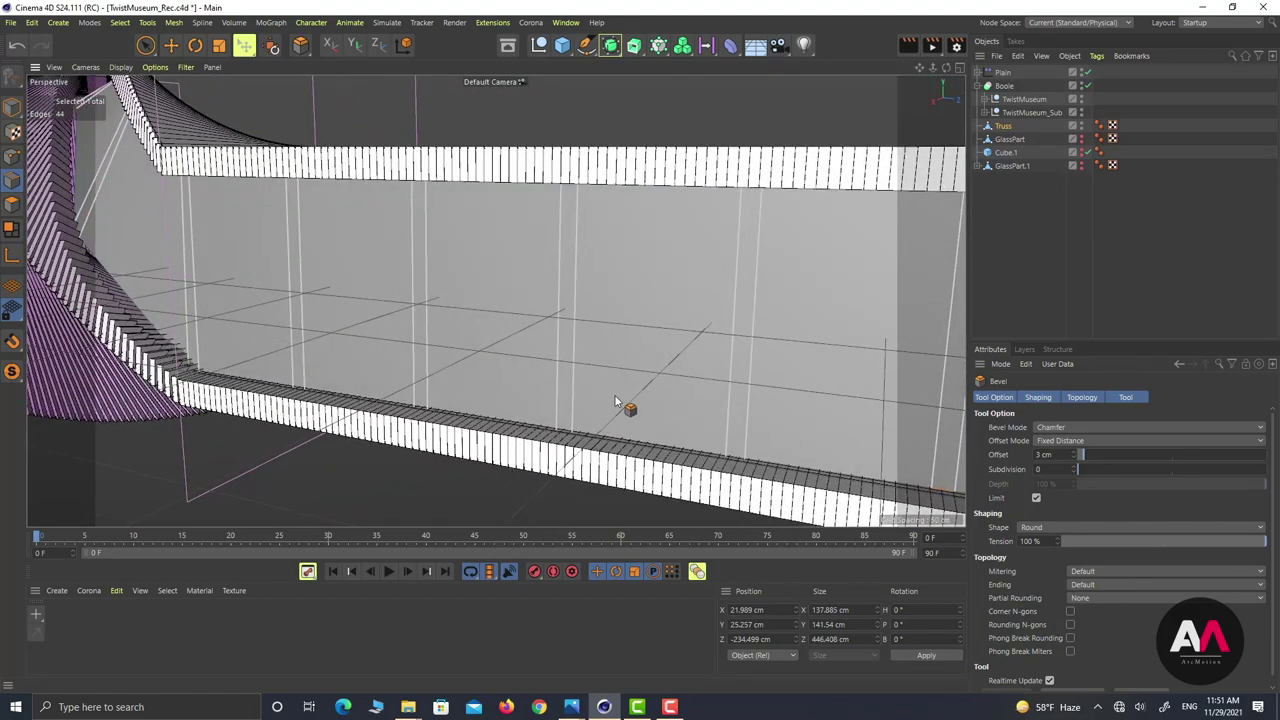
pyautogui.press('d')
pyautogui.keyDown('alt'); pyautogui.moveTo(598, 360); pyautogui.dragTo(436, 350); pyautogui.keyUp('alt')
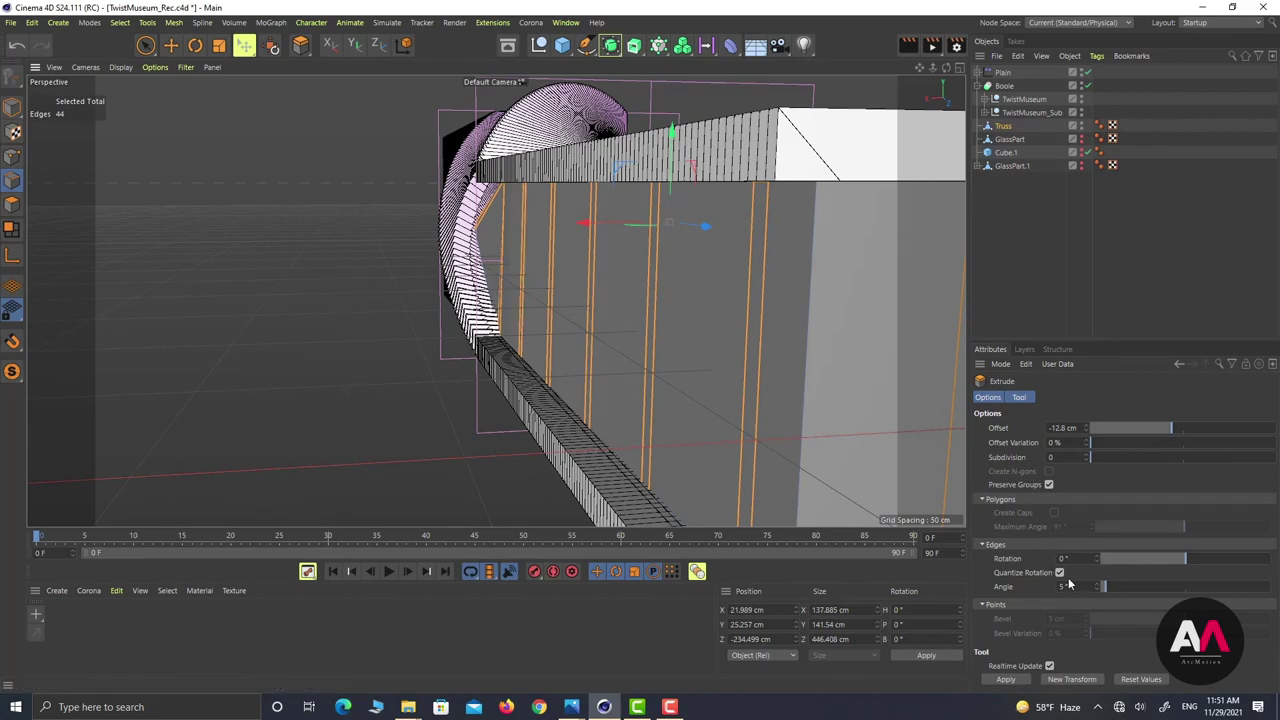
pyautogui.keyDown('alt'); pyautogui.moveTo(543, 306); pyautogui.dragTo(631, 325); pyautogui.keyUp('alt')
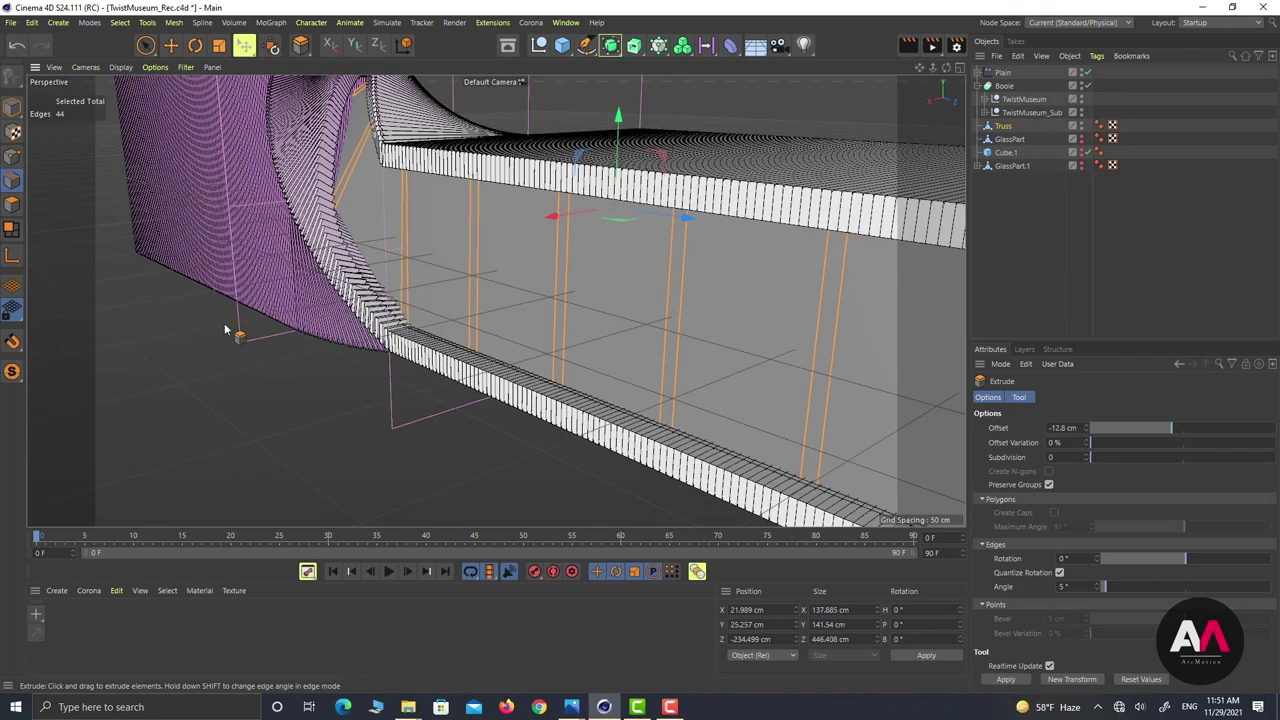
# Step: Select the four wide polygons across Truss's open end and the one beside the corner on the long side, skipping the narrow strips
pyautogui.click(13, 207)
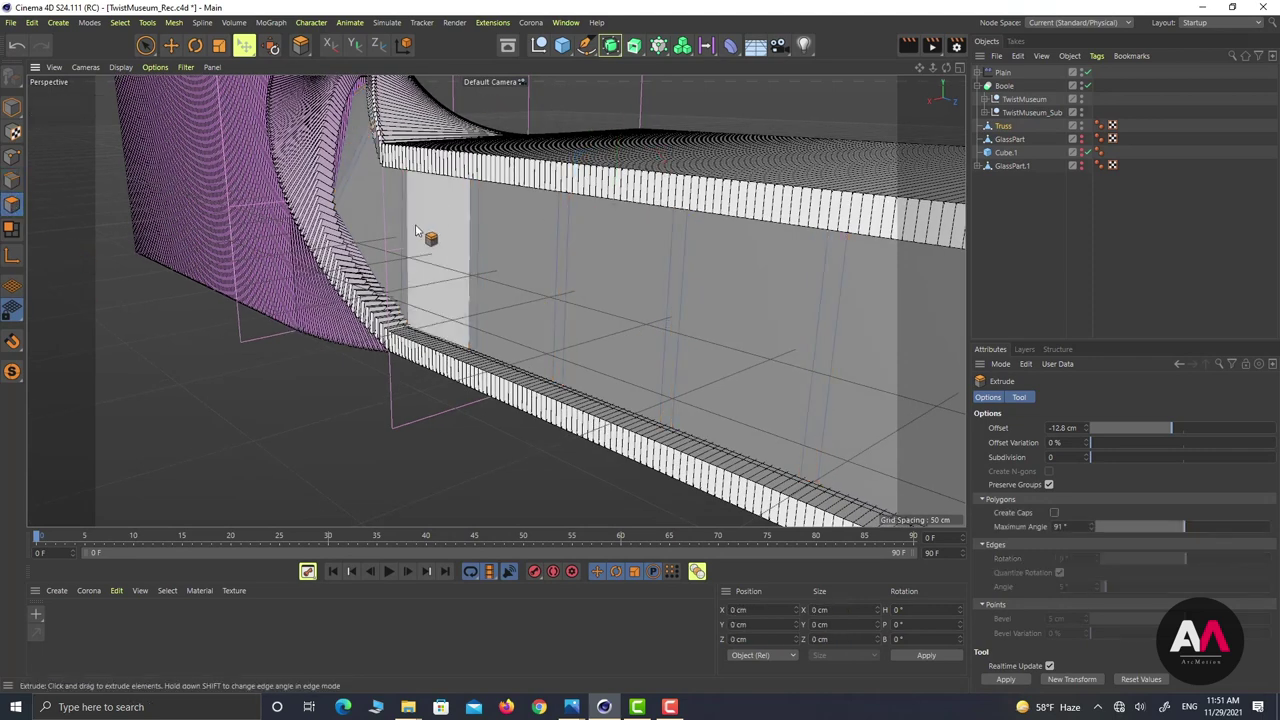
pyautogui.scroll(-5, 428, 237)
pyautogui.click(145, 45)
pyautogui.moveTo(859, 277)
pyautogui.keyDown('alt'); pyautogui.mouseDown()
pyautogui.moveTo(710, 287)
pyautogui.moveTo(930, 290)
pyautogui.moveTo(869, 294)
pyautogui.mouseUp(); pyautogui.keyUp('alt')
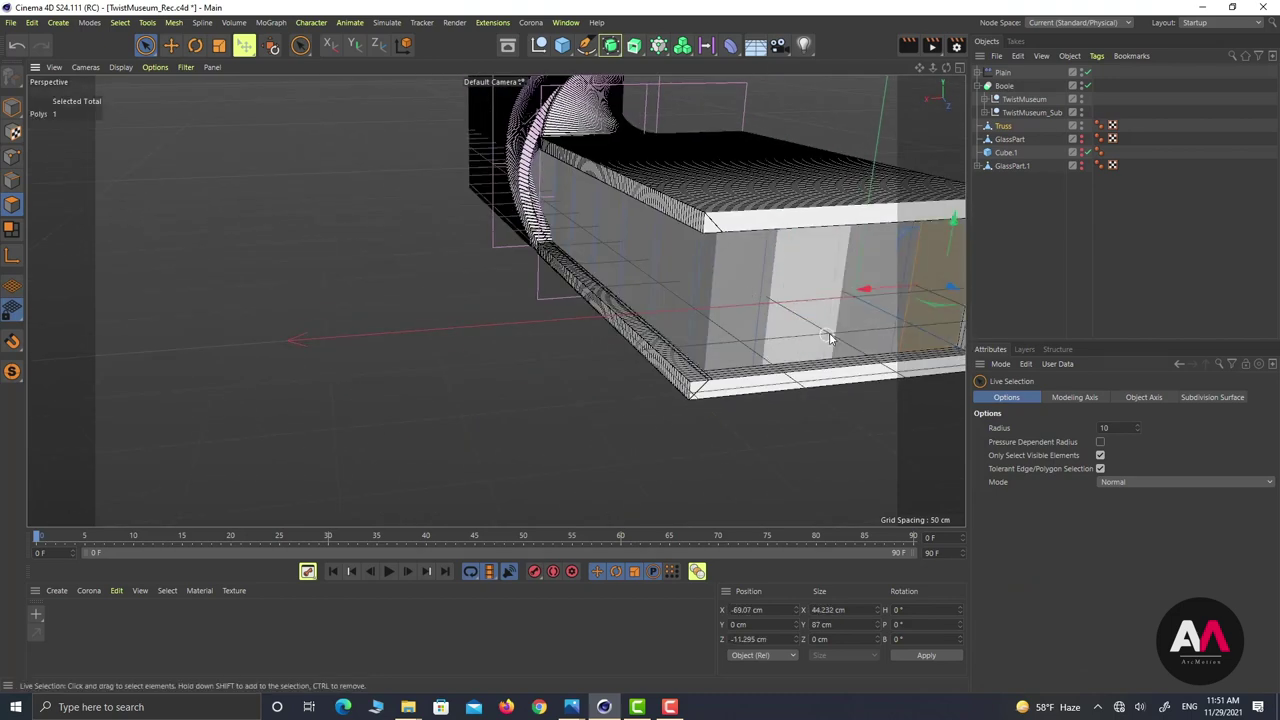
pyautogui.keyDown('shift'); pyautogui.click(794, 325); pyautogui.keyUp('shift')
pyautogui.keyDown('shift'); pyautogui.click(722, 327); pyautogui.keyUp('shift')
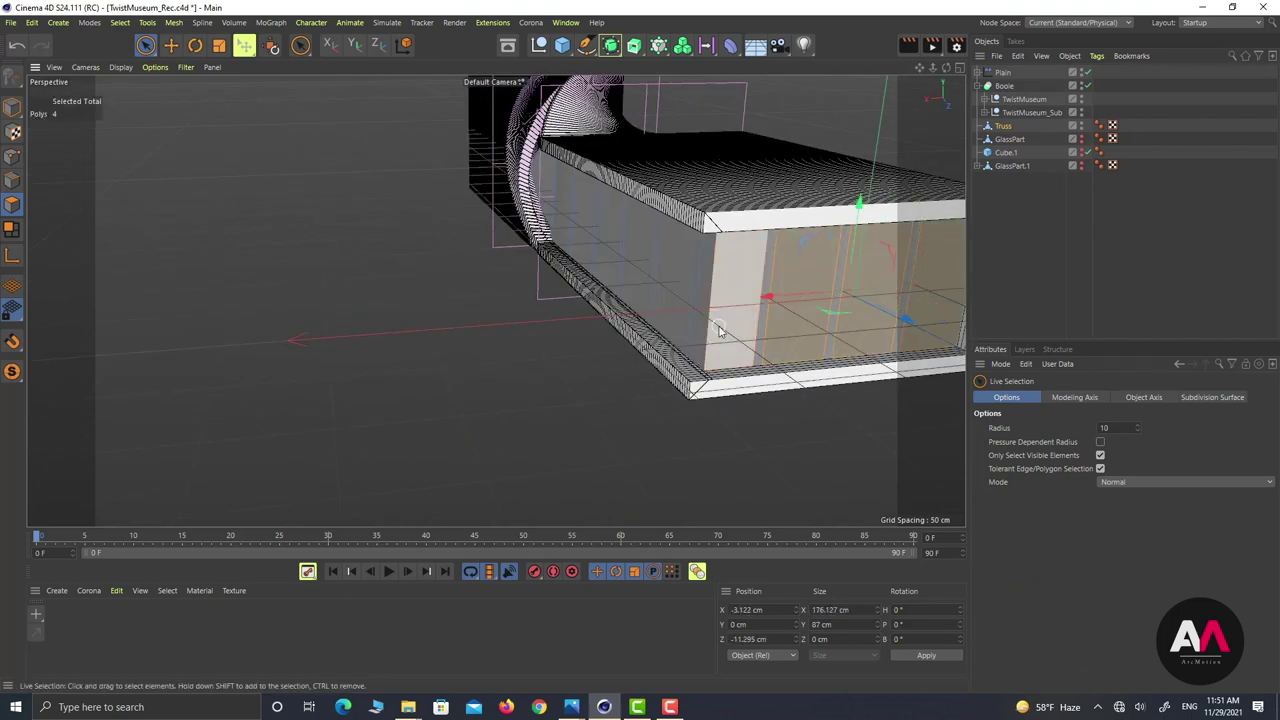
pyautogui.keyDown('shift'); pyautogui.click(709, 328); pyautogui.keyUp('shift')
pyautogui.keyDown('alt'); pyautogui.moveTo(676, 318); pyautogui.dragTo(828, 337); pyautogui.keyUp('alt')
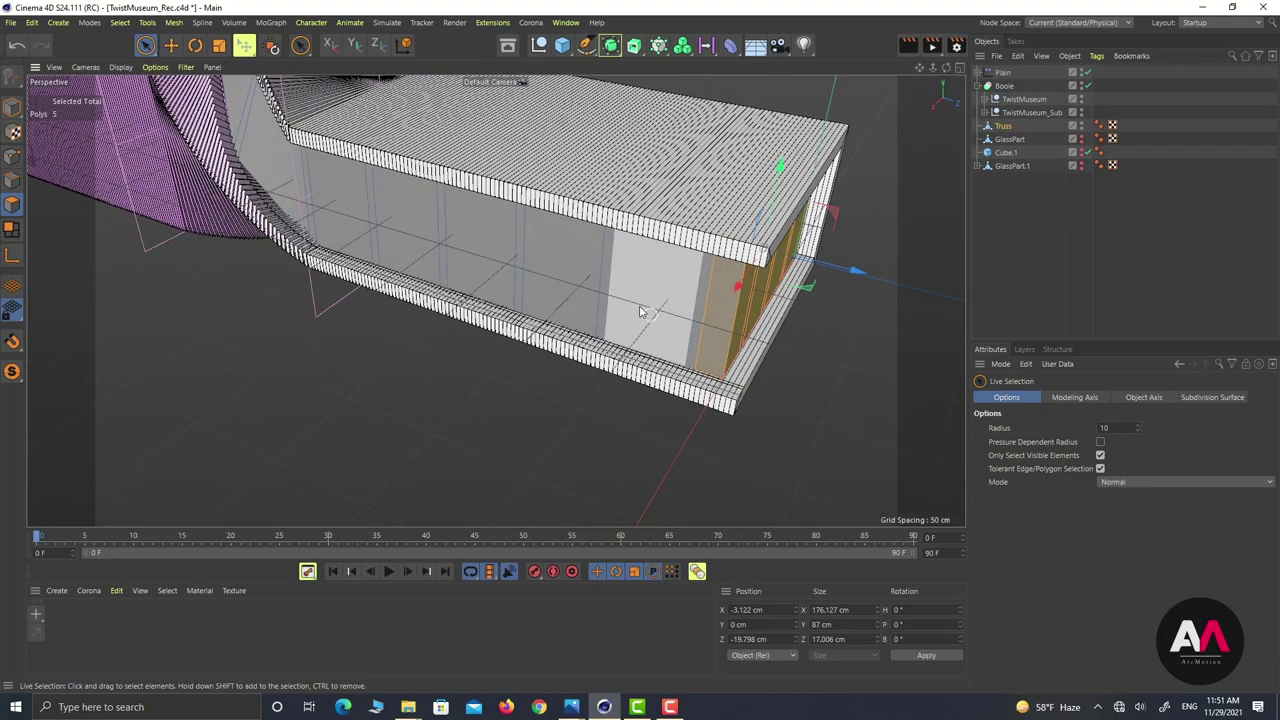
# Step: Add the remaining wide polygons along Truss's long side and twist to the selection, leaving out the narrow beveled strips
pyautogui.keyDown('shift'); pyautogui.click(640, 308); pyautogui.keyUp('shift')
pyautogui.keyDown('shift'); pyautogui.click(569, 281); pyautogui.keyUp('shift')
pyautogui.keyDown('shift'); pyautogui.click(475, 262); pyautogui.keyUp('shift')
pyautogui.keyDown('shift'); pyautogui.click(417, 229); pyautogui.keyUp('shift')
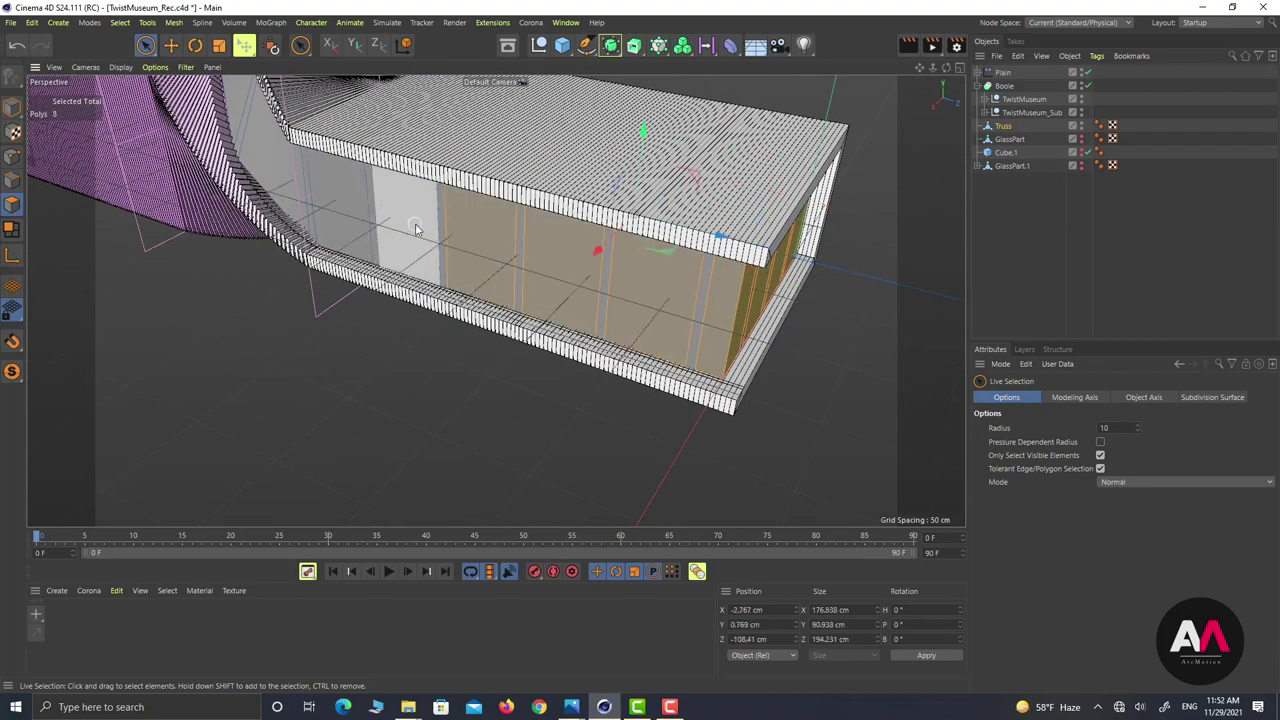
pyautogui.keyDown('shift'); pyautogui.click(337, 206); pyautogui.keyUp('shift')
pyautogui.keyDown('alt'); pyautogui.moveTo(409, 238); pyautogui.dragTo(618, 385, button='middle'); pyautogui.keyUp('alt')
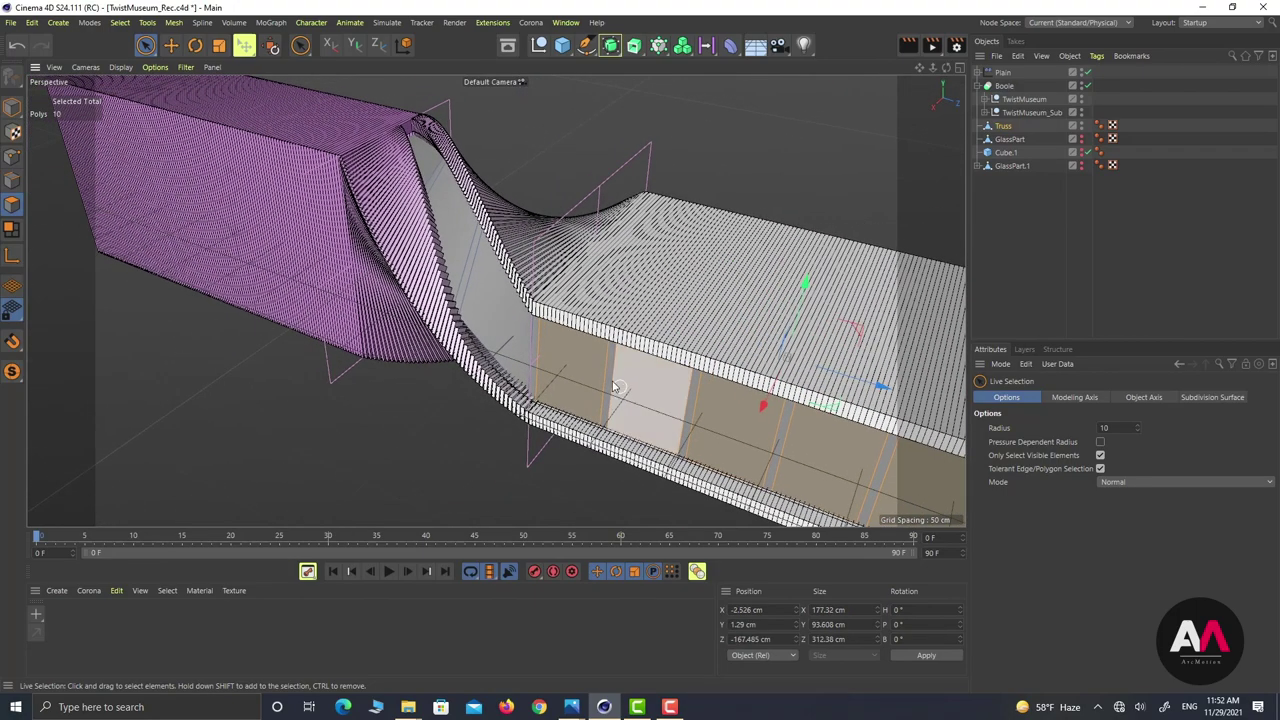
pyautogui.keyDown('shift'); pyautogui.click(487, 309); pyautogui.keyUp('shift')
pyautogui.keyDown('shift'); pyautogui.click(449, 213); pyautogui.keyUp('shift')
pyautogui.keyDown('alt'); pyautogui.moveTo(430, 165); pyautogui.dragTo(390, 152); pyautogui.keyUp('alt')
pyautogui.keyDown('shift'); pyautogui.click(390, 152); pyautogui.keyUp('shift')
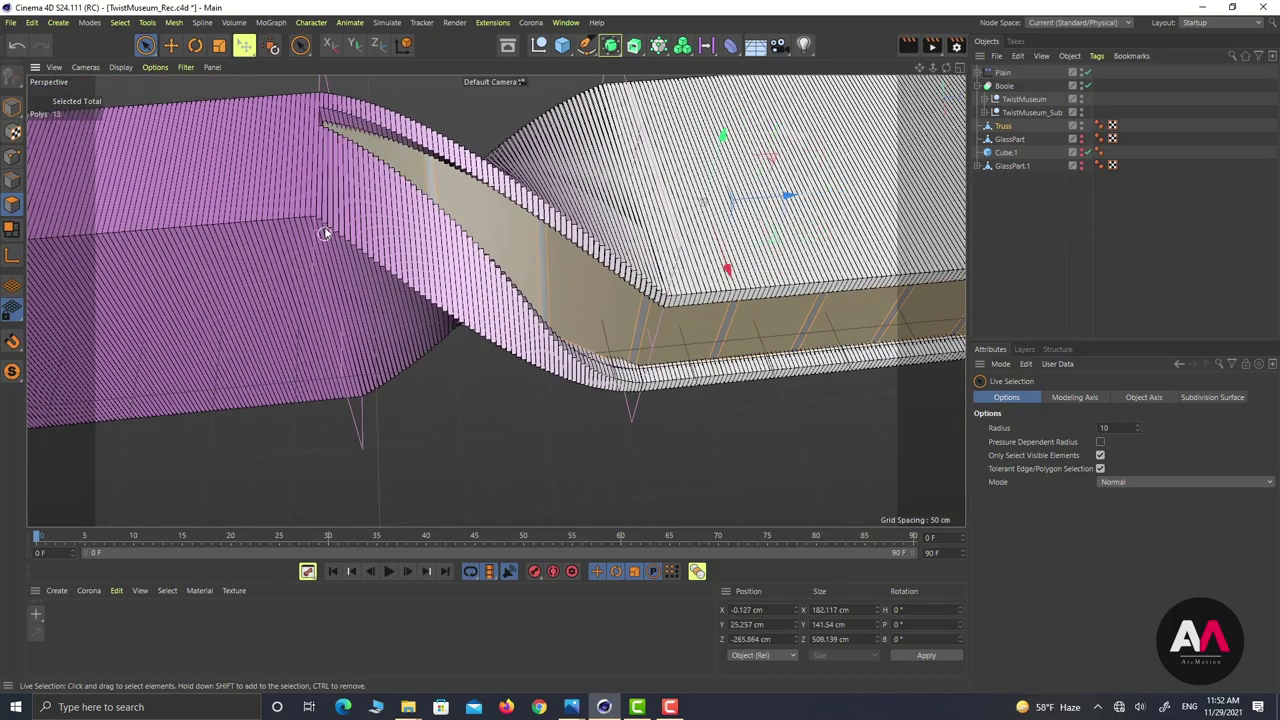
# Step: Keep a hidden duplicate of Truss, and delete the selected wide polygons from the original so only the narrow strips remain
pyautogui.scroll(-3, 323, 234)
pyautogui.keyDown('alt'); pyautogui.moveTo(574, 320); pyautogui.dragTo(545, 232); pyautogui.keyUp('alt')
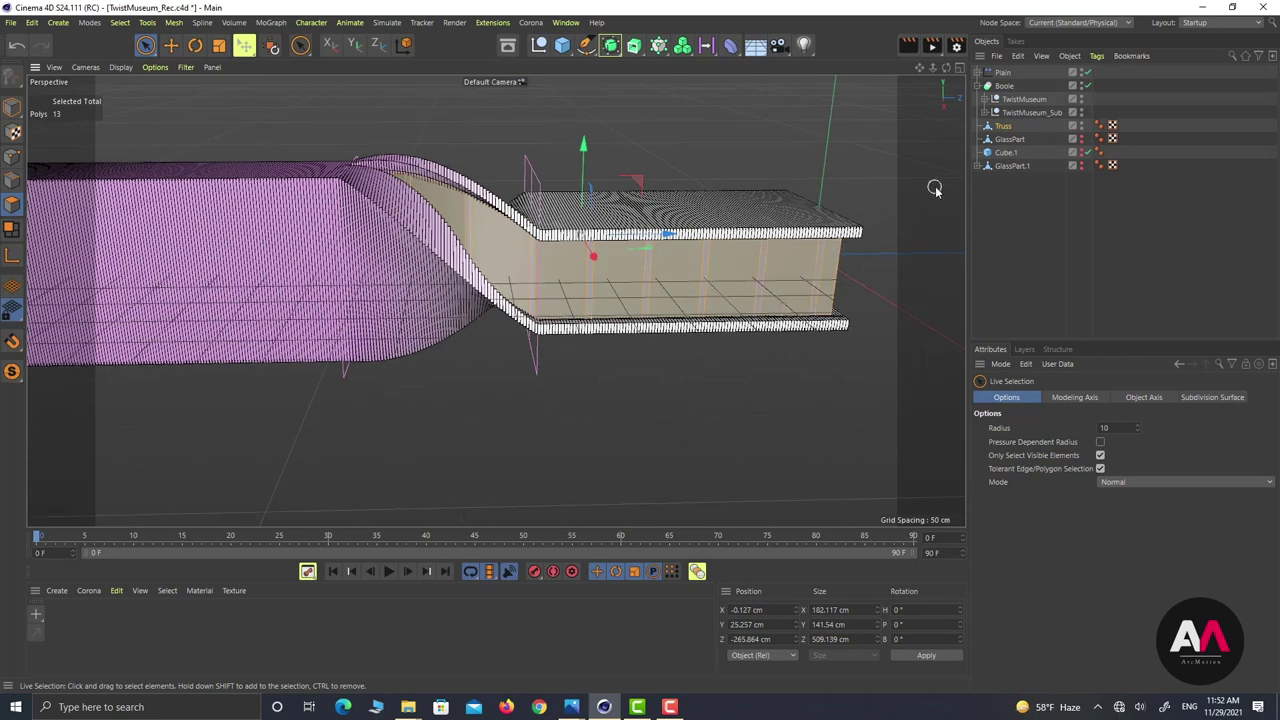
pyautogui.click(1005, 128)
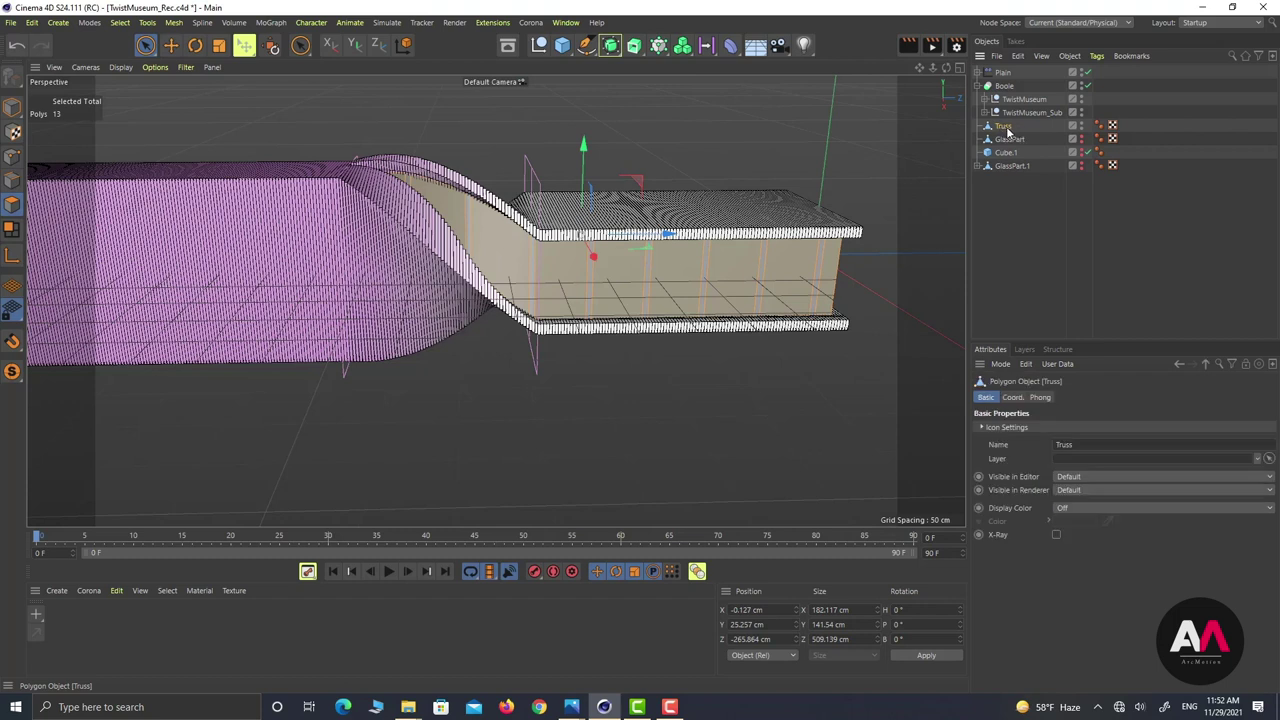
pyautogui.keyDown('ctrl'); pyautogui.moveTo(1007, 137); pyautogui.dragTo(1007, 133); pyautogui.keyUp('ctrl')
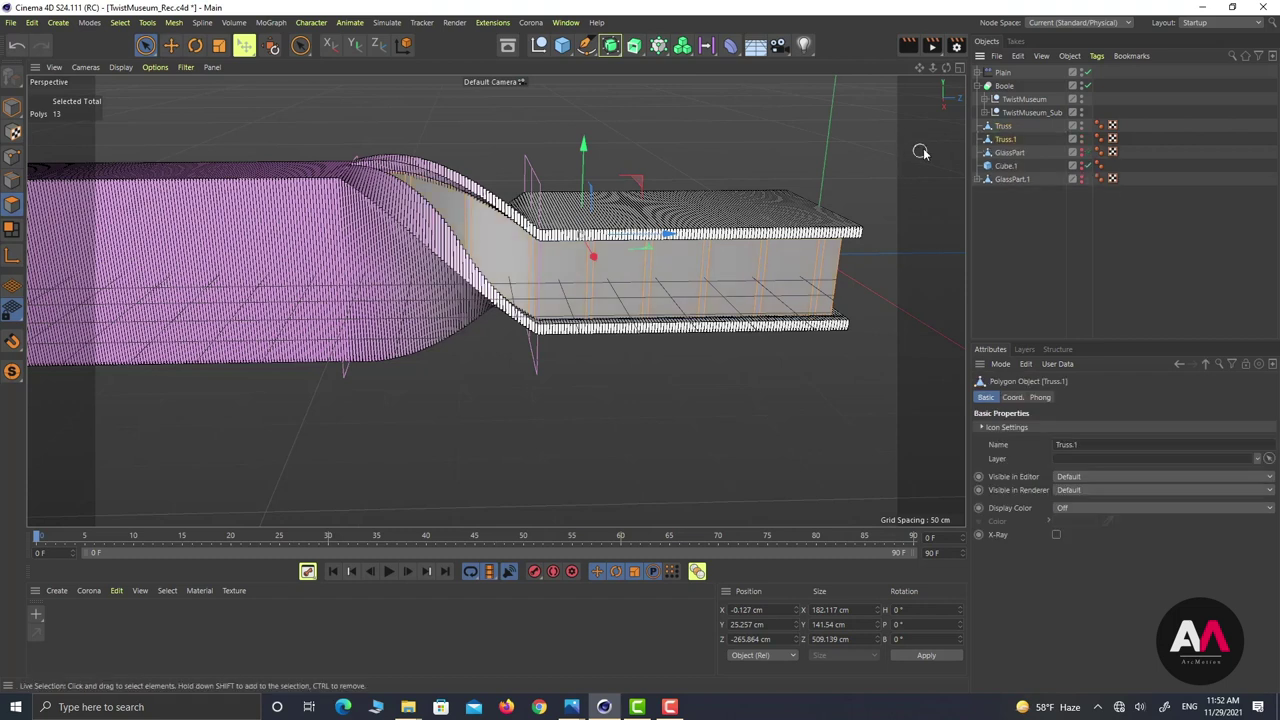
pyautogui.keyDown('alt'); pyautogui.click(1081, 141); pyautogui.keyUp('alt')
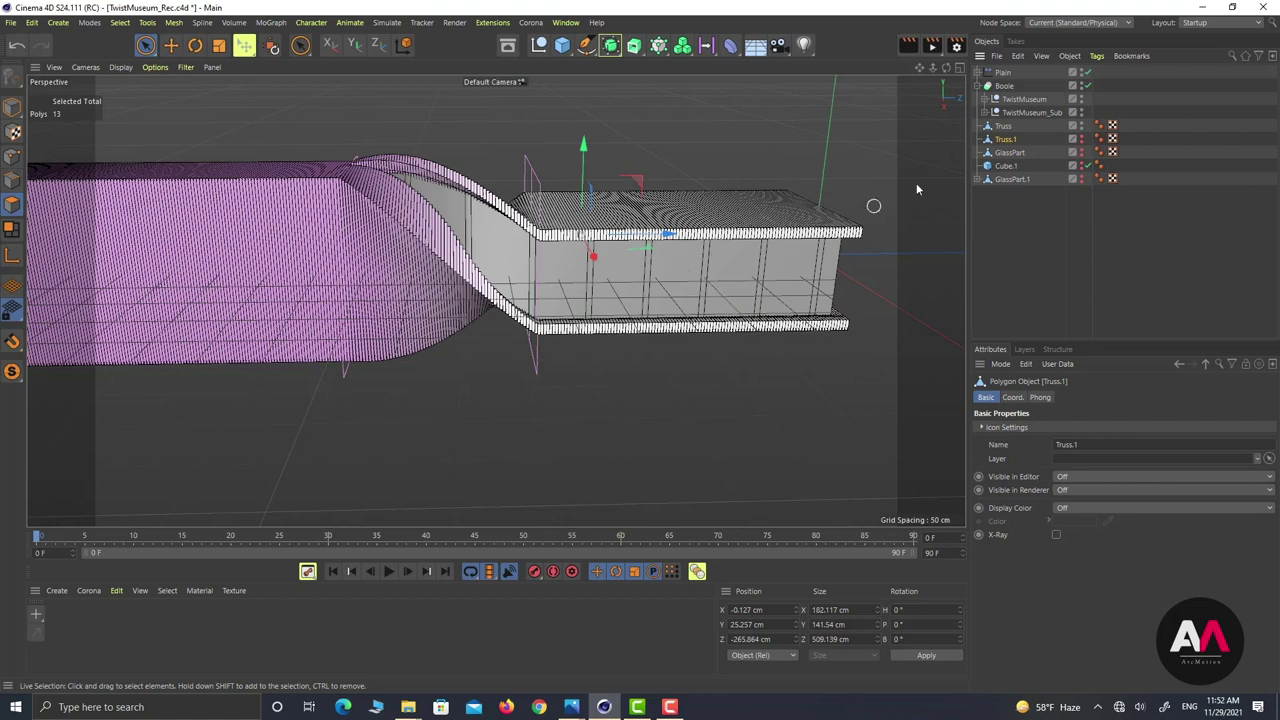
pyautogui.click(1005, 127)
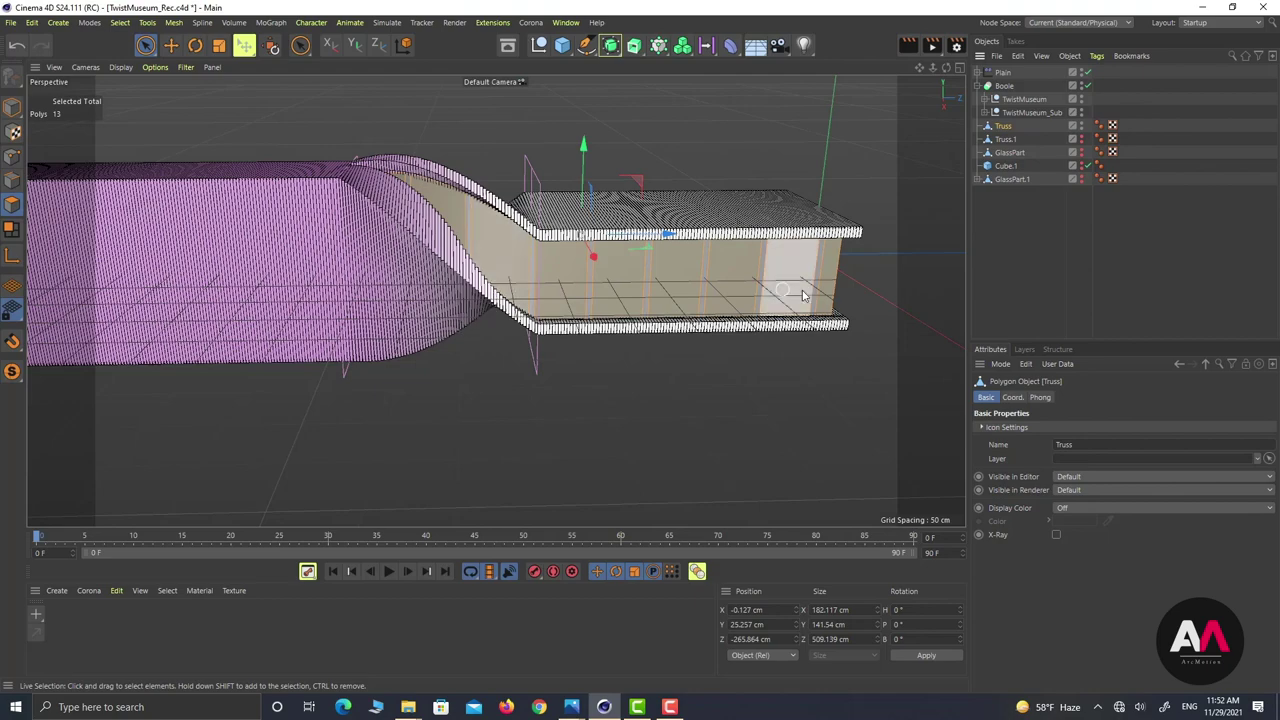
pyautogui.click(660, 478)
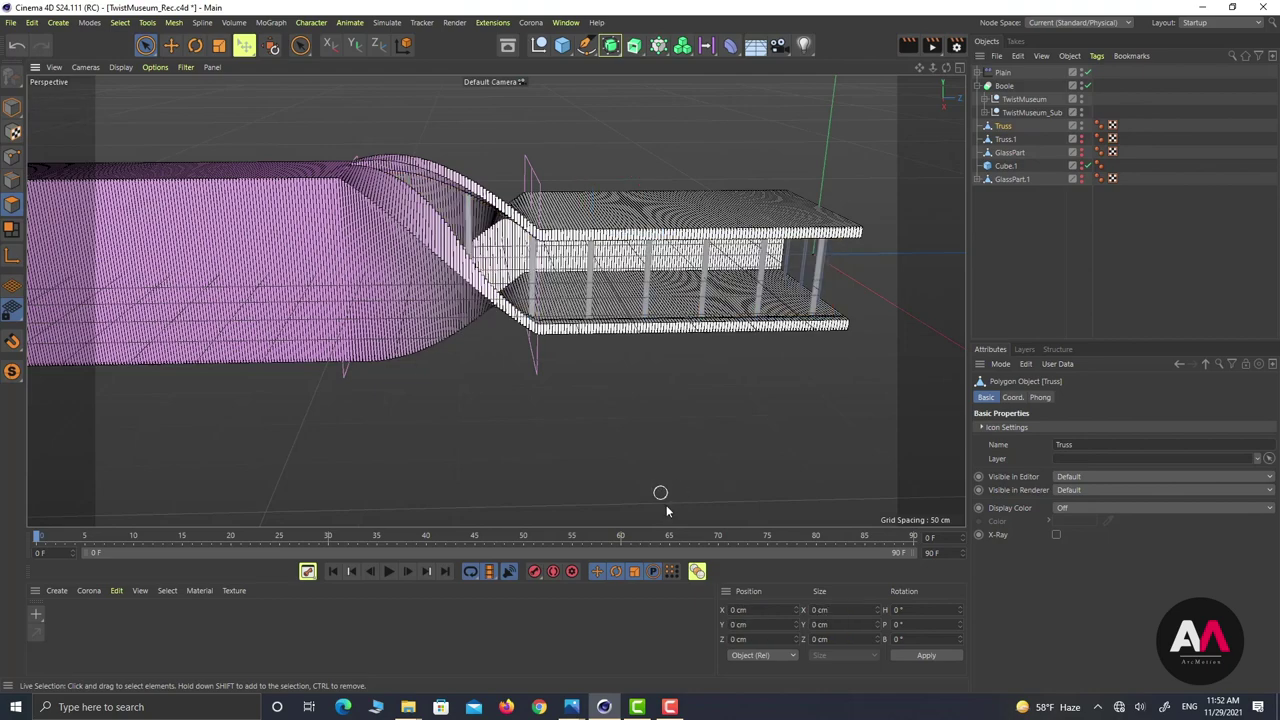
# Step: Select all of Truss's strip polygons and extrude them by -1 cm with caps
pyautogui.keyDown('alt'); pyautogui.moveTo(757, 354); pyautogui.dragTo(545, 367); pyautogui.keyUp('alt')
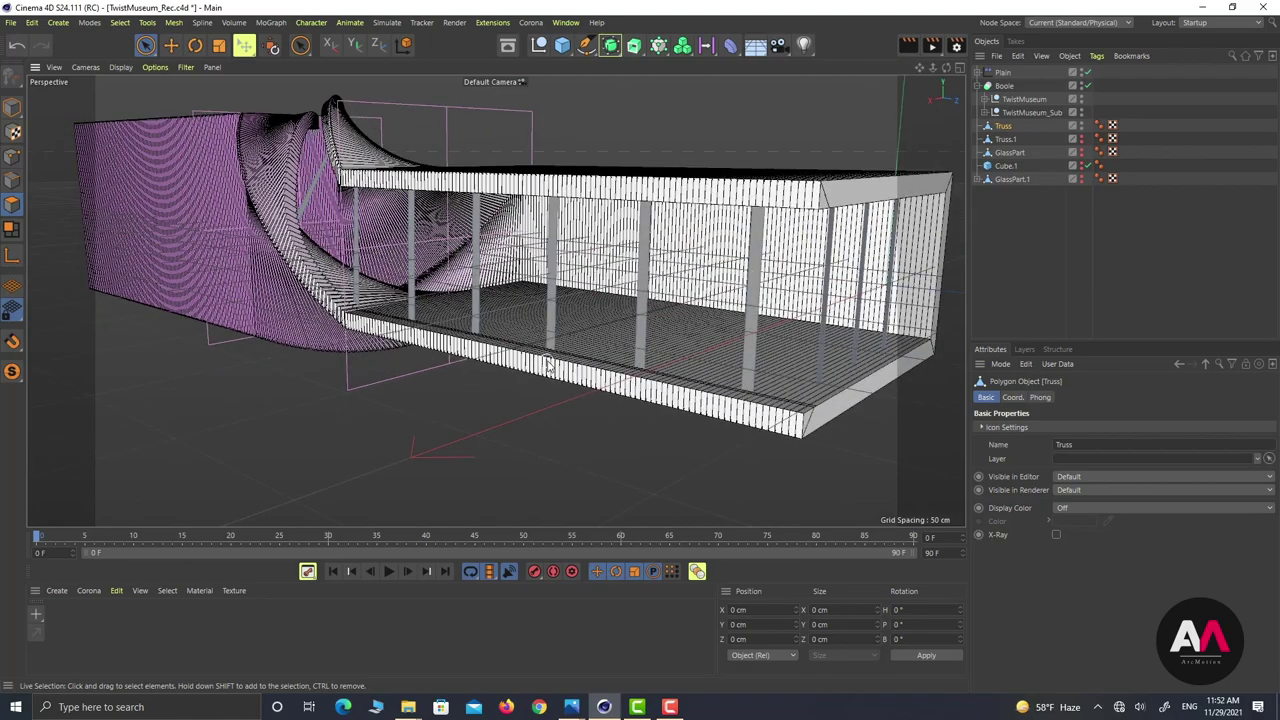
pyautogui.hotkey('ctrl', 'z')
pyautogui.scroll(5, 520, 370)
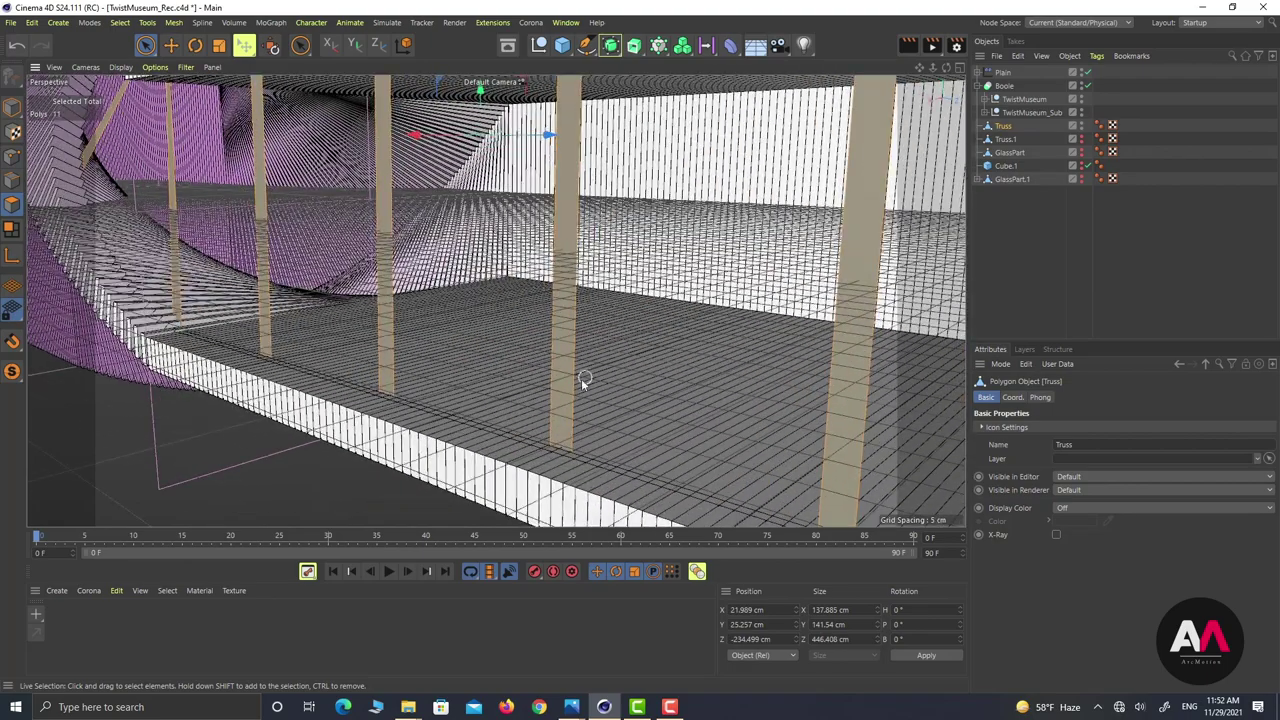
pyautogui.press('d')
pyautogui.moveTo(570, 390)
pyautogui.keyDown('alt'); pyautogui.mouseDown()
pyautogui.moveTo(484, 388)
pyautogui.moveTo(550, 405)
pyautogui.mouseUp(); pyautogui.keyUp('alt')
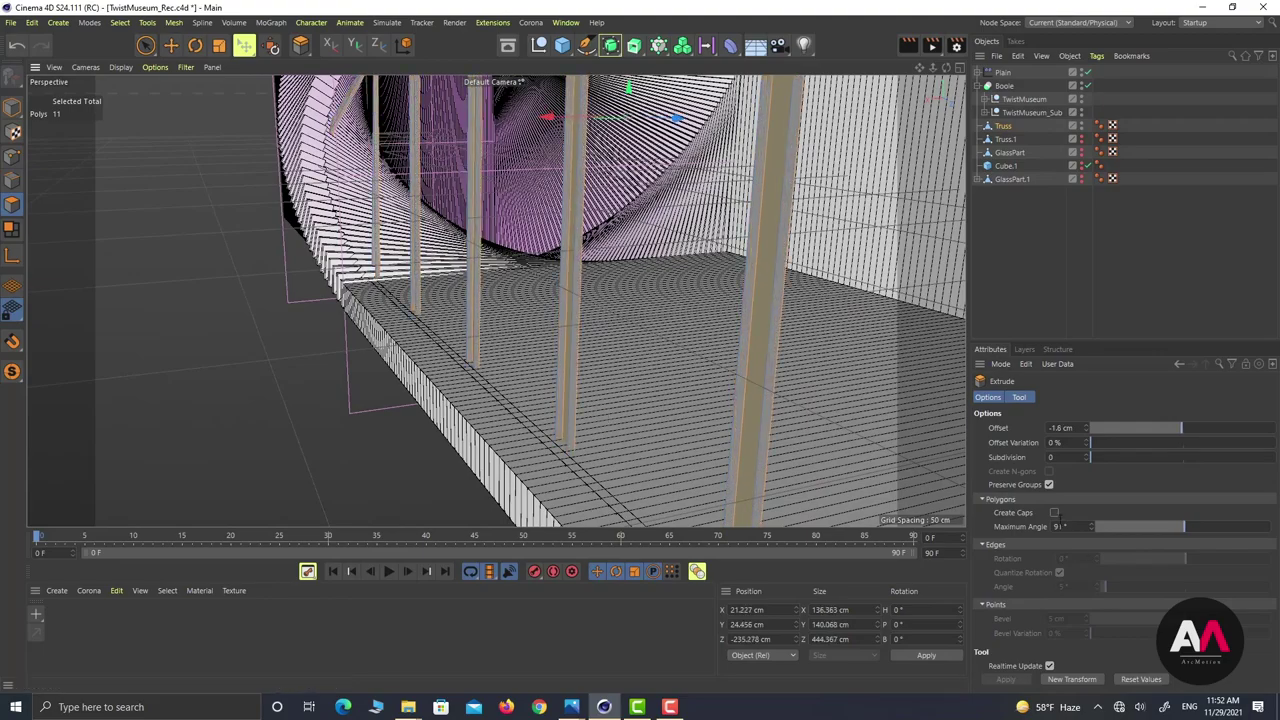
pyautogui.click(1053, 512)
pyautogui.keyDown('alt'); pyautogui.moveTo(640, 445); pyautogui.dragTo(625, 412); pyautogui.keyUp('alt')
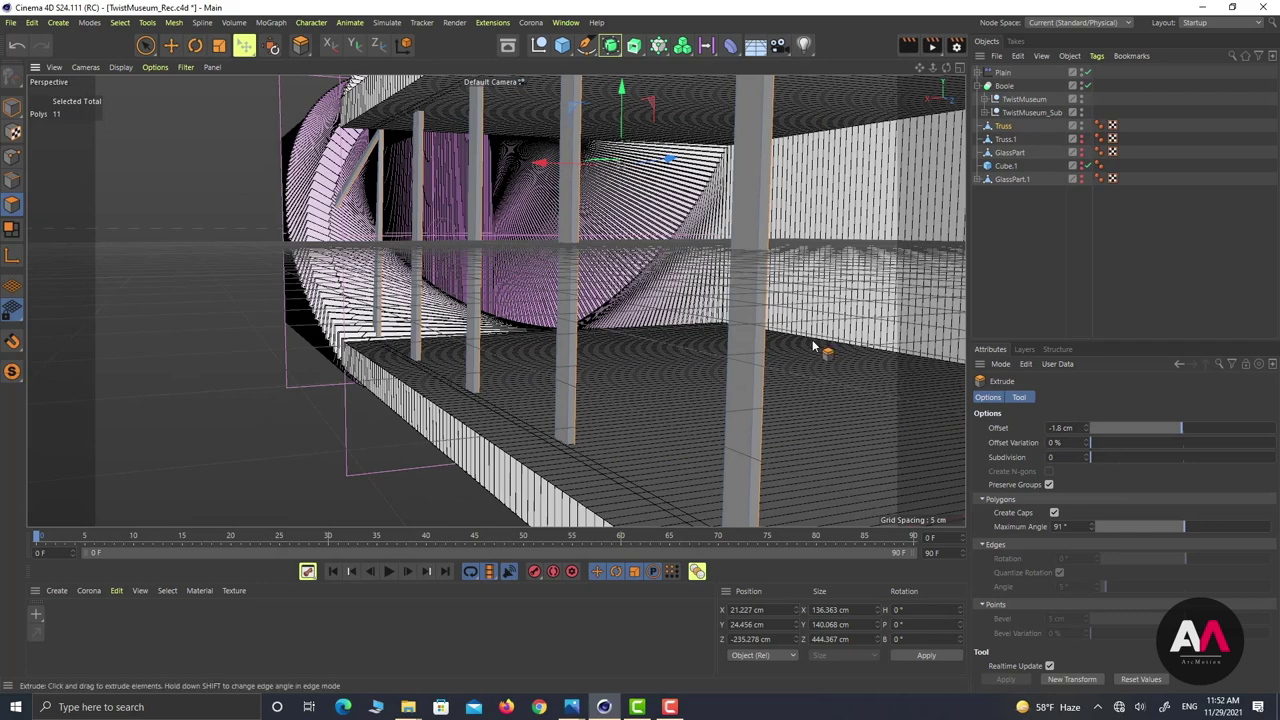
pyautogui.keyDown('alt'); pyautogui.moveTo(792, 348); pyautogui.dragTo(762, 361); pyautogui.keyUp('alt')
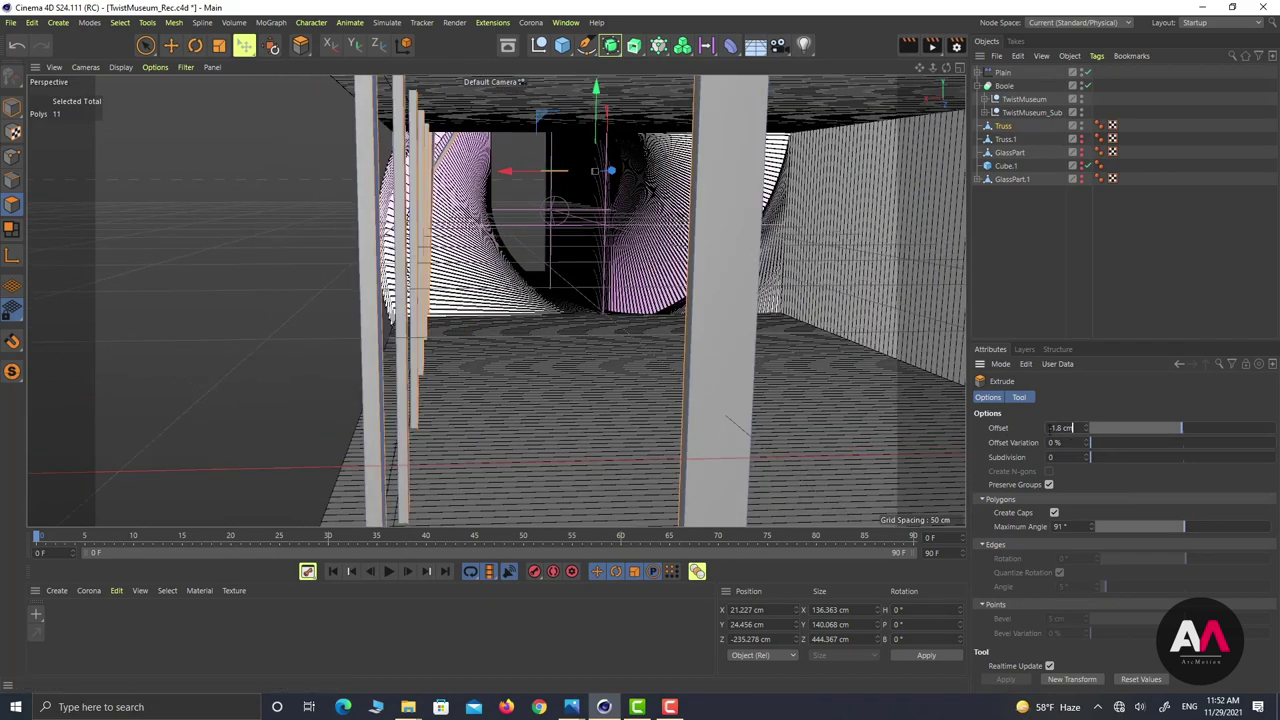
pyautogui.moveTo(1073, 428); pyautogui.dragTo(931, 435)
pyautogui.write('-1')
pyautogui.press('Return')
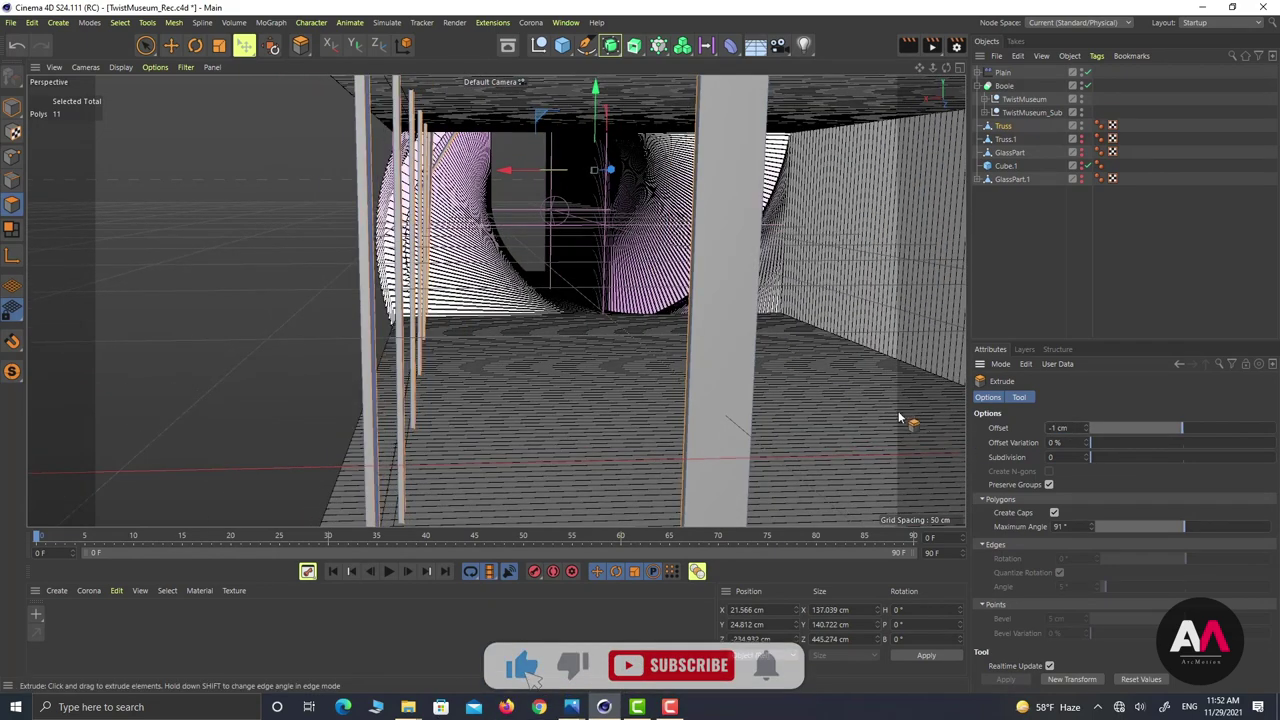
# Step: Inset the selected strip faces of Truss with Extrude Inner by about 0.9 cm
pyautogui.keyDown('alt'); pyautogui.moveTo(453, 283); pyautogui.dragTo(405, 280); pyautogui.keyUp('alt')
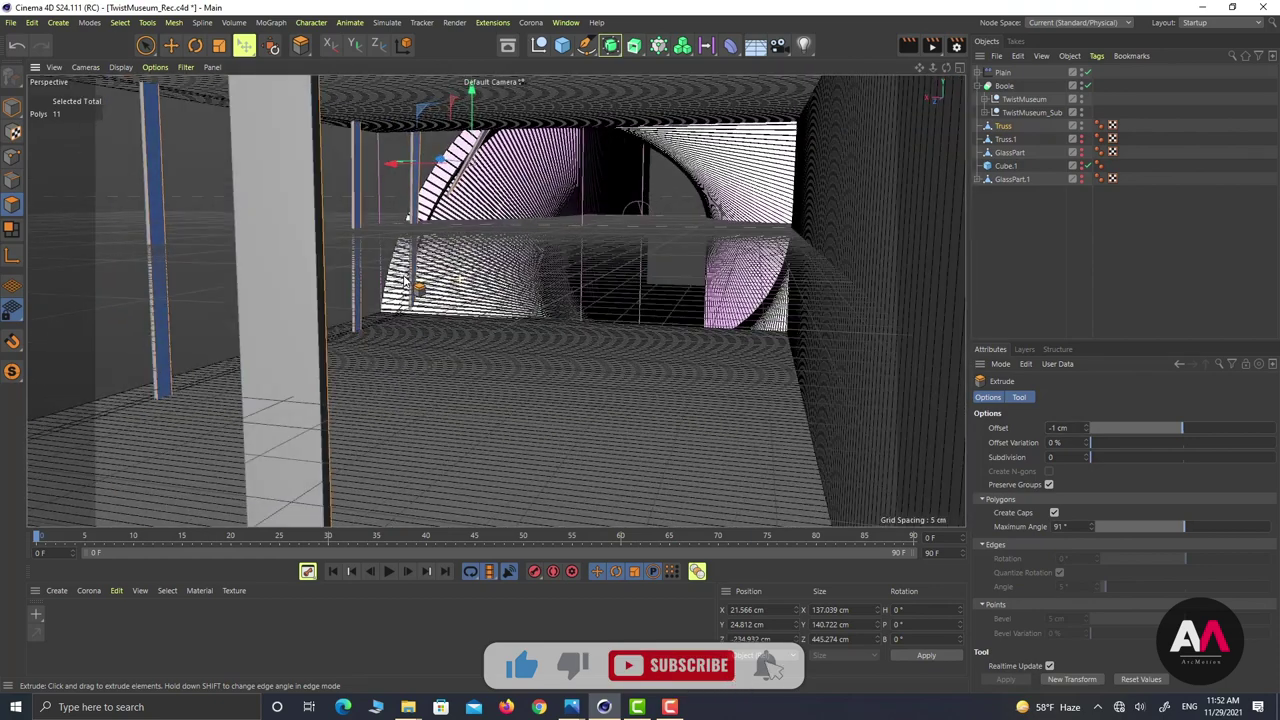
pyautogui.press('i')
pyautogui.keyDown('alt'); pyautogui.moveTo(158, 219); pyautogui.dragTo(241, 238, button='right'); pyautogui.keyUp('alt')
pyautogui.moveTo(241, 238); pyautogui.dragTo(223, 238)
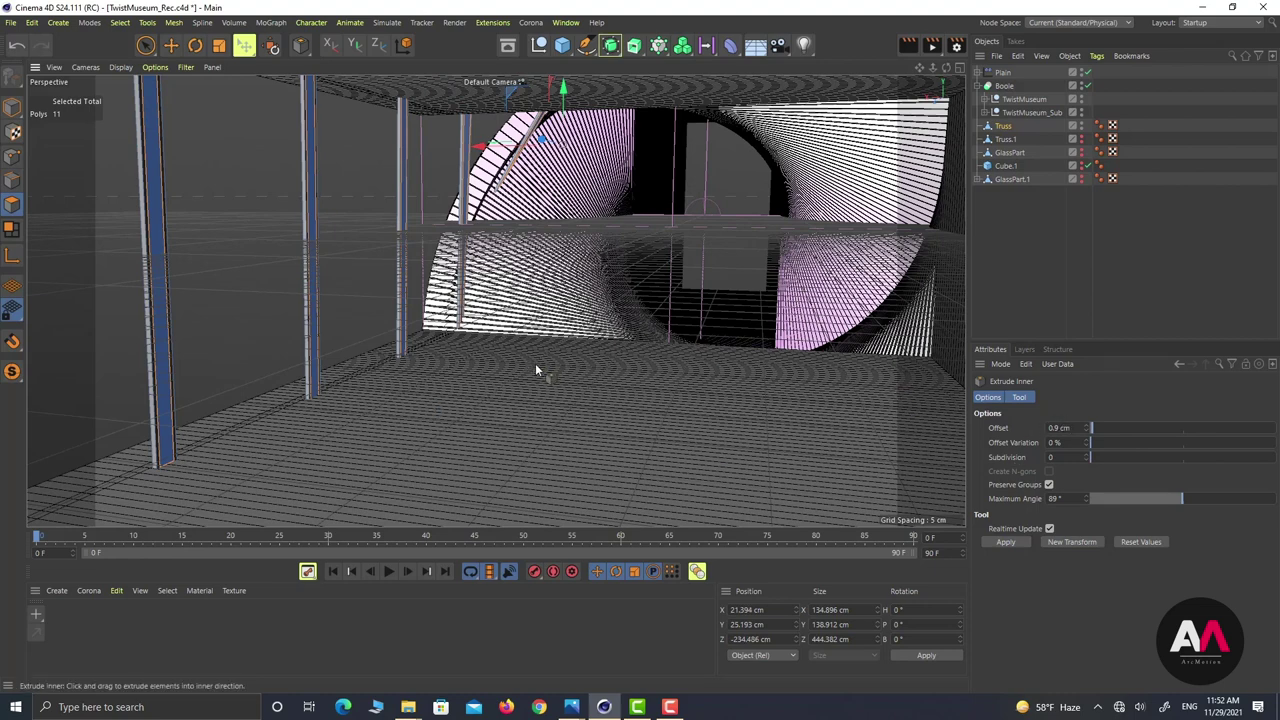
# Step: Extrude the inset strip faces by -4 cm with cap creation switched off
pyautogui.press('d')
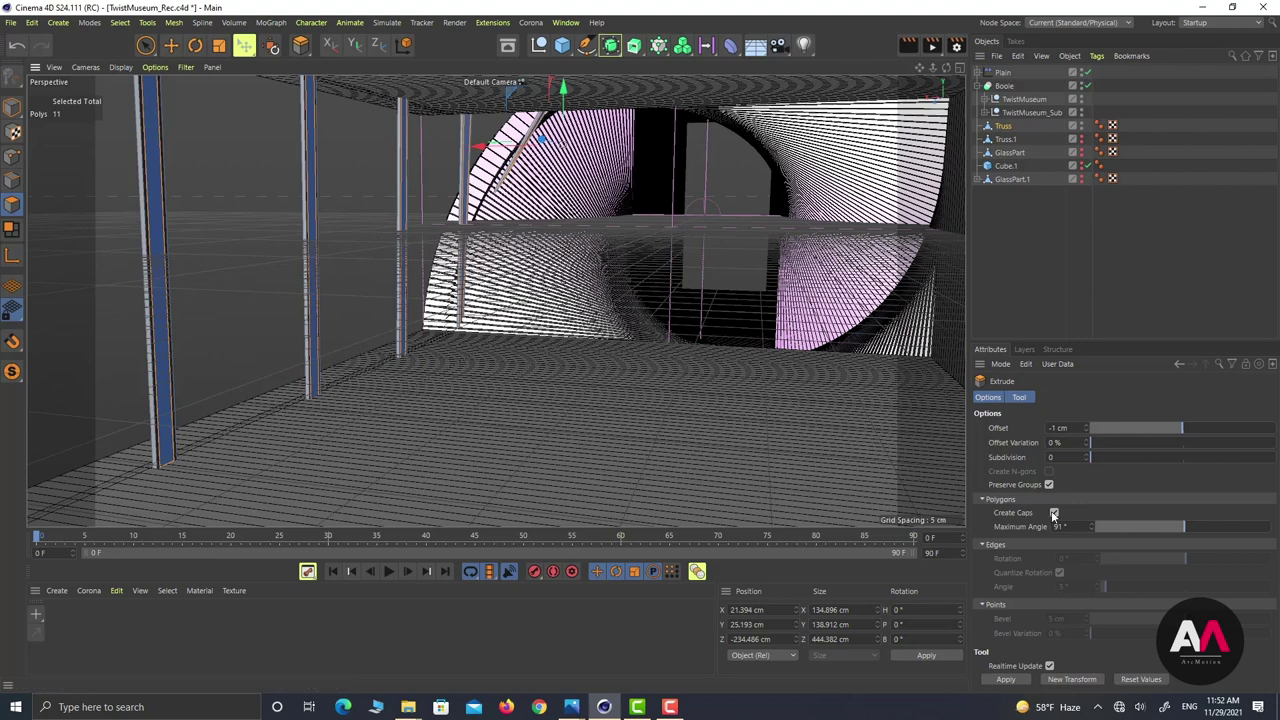
pyautogui.moveTo(277, 351); pyautogui.dragTo(228, 351)
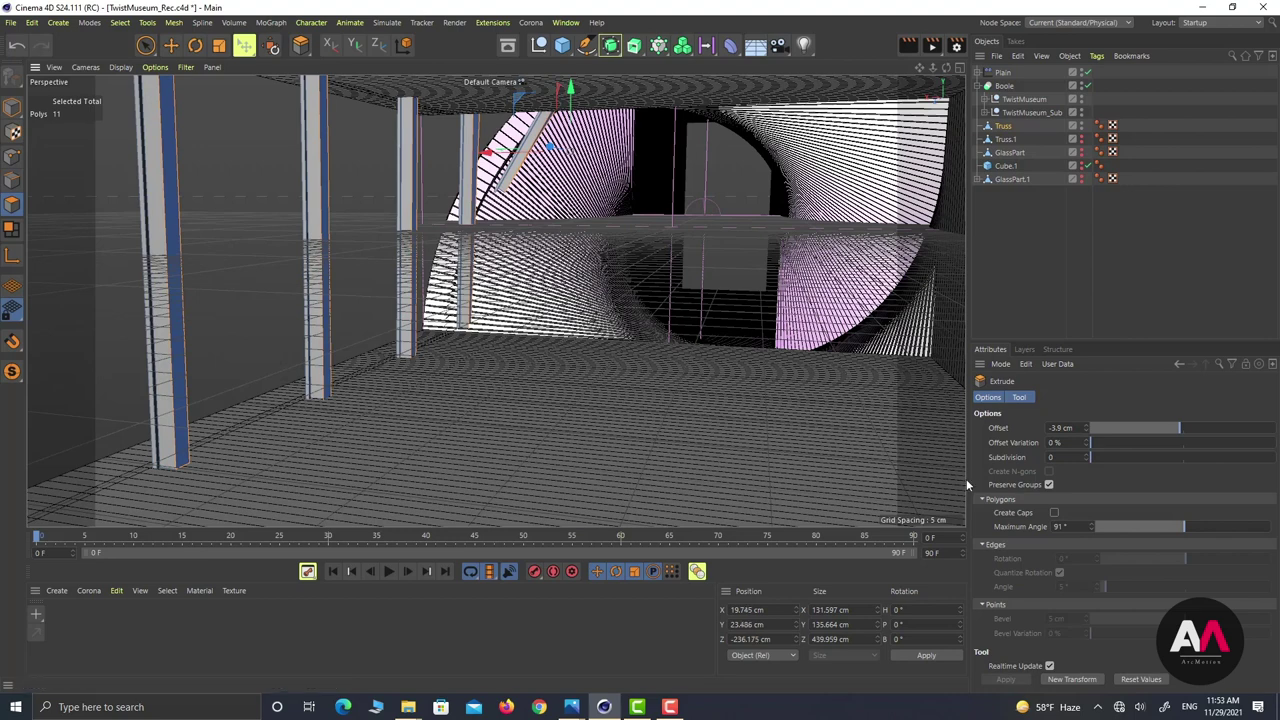
pyautogui.write('-4')
pyautogui.press('Return')
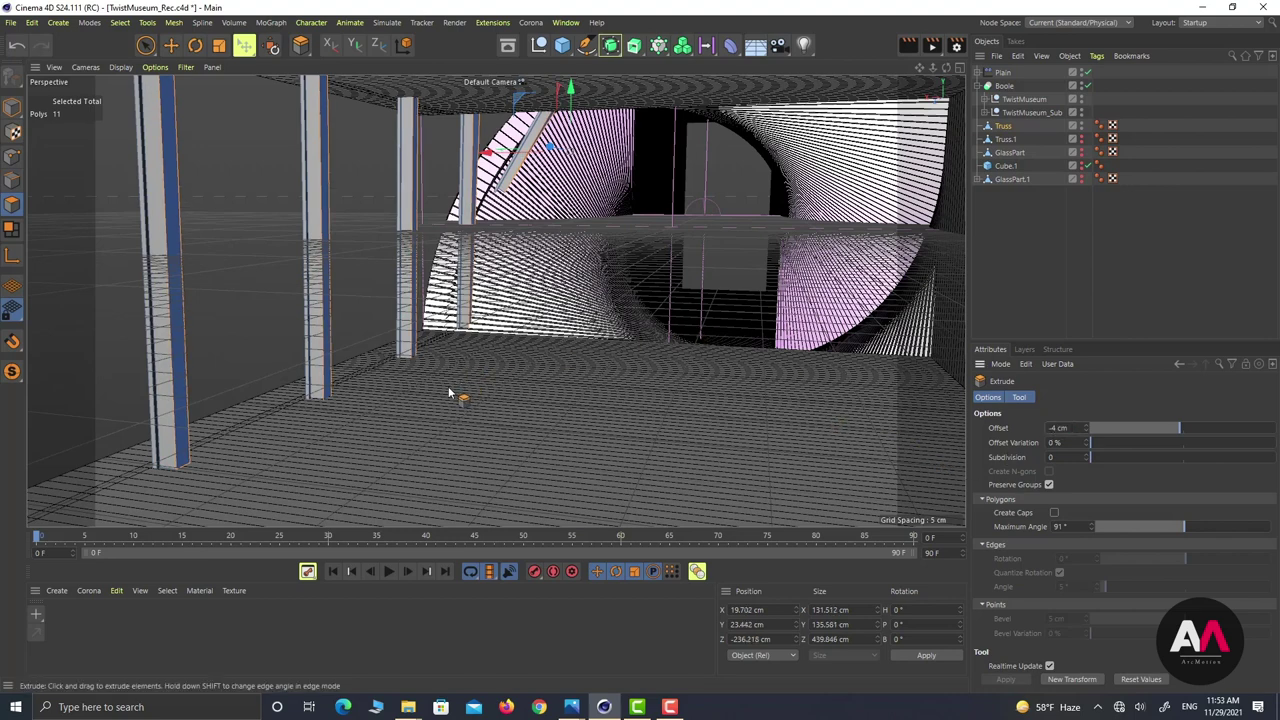
# Step: Widen the extruded strip faces outward with Extrude Inner at an offset of -0.9 cm
pyautogui.press('i')
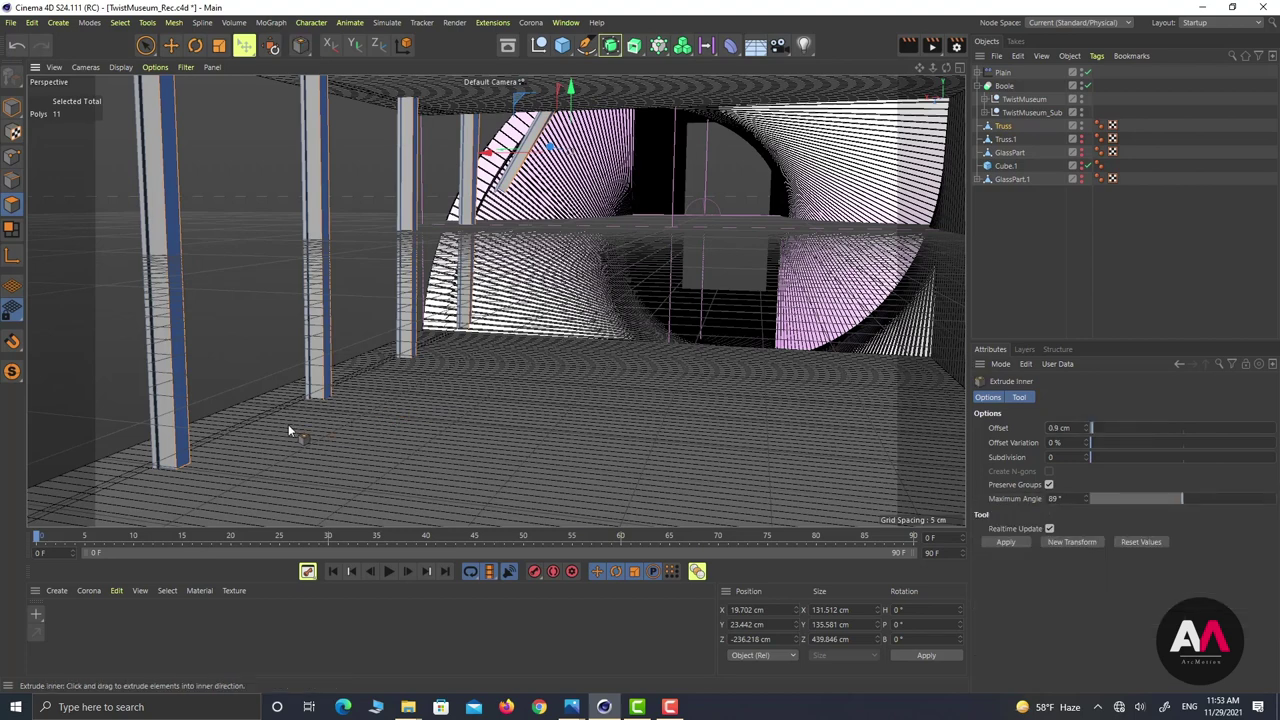
pyautogui.moveTo(288, 430); pyautogui.dragTo(250, 430)
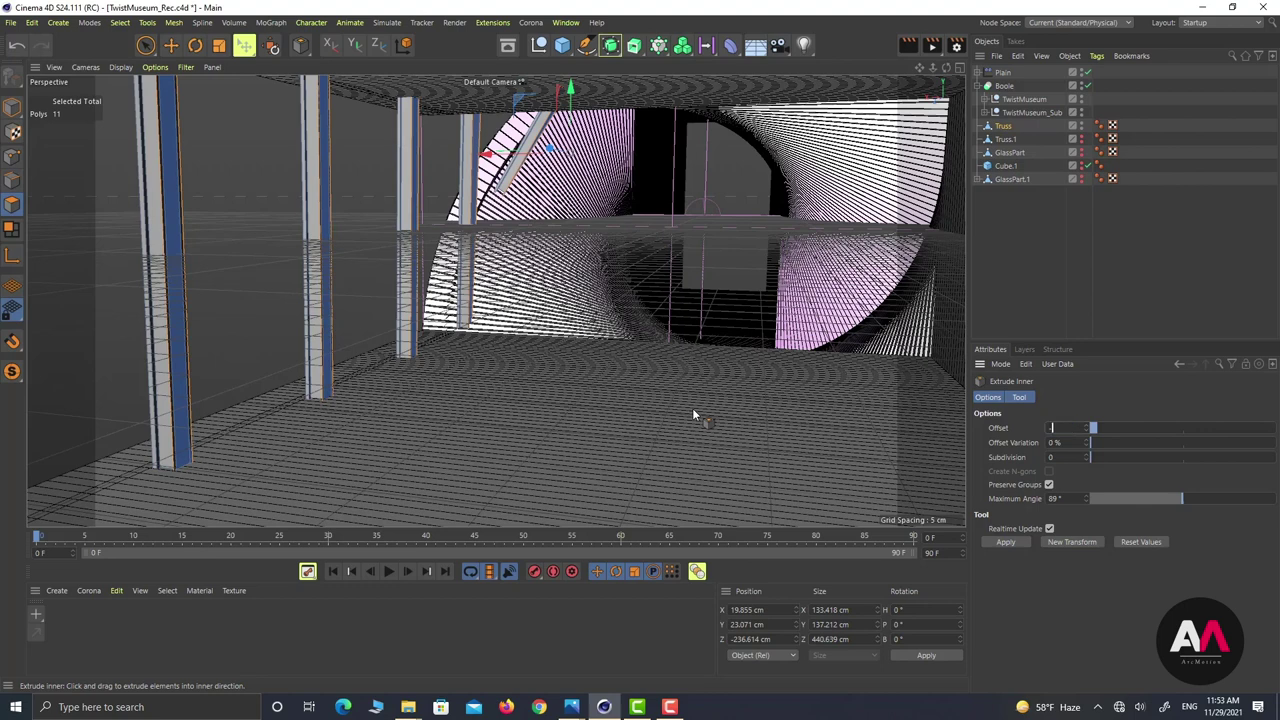
pyautogui.write('-0.9')
pyautogui.press('Return')
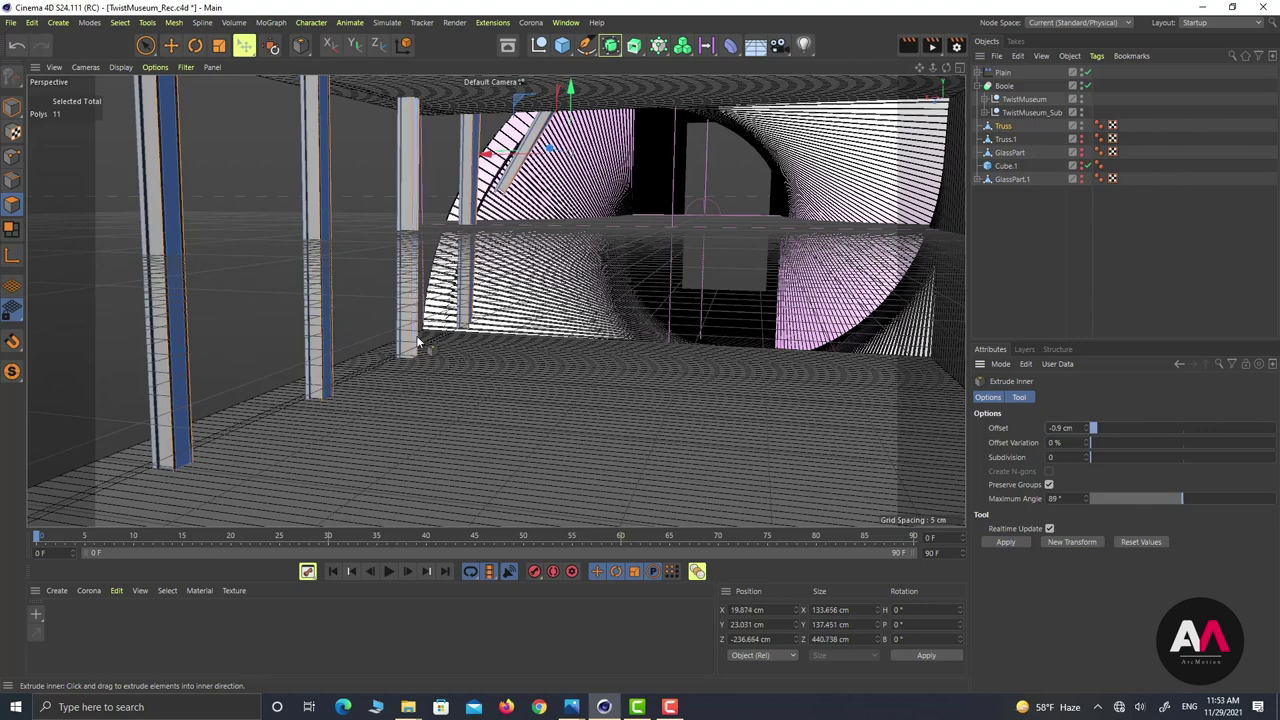
# Step: Extrude the widened strip faces by -1 cm without caps to form the columns' inner flange
pyautogui.press('d')
pyautogui.moveTo(315, 438); pyautogui.dragTo(588, 438)
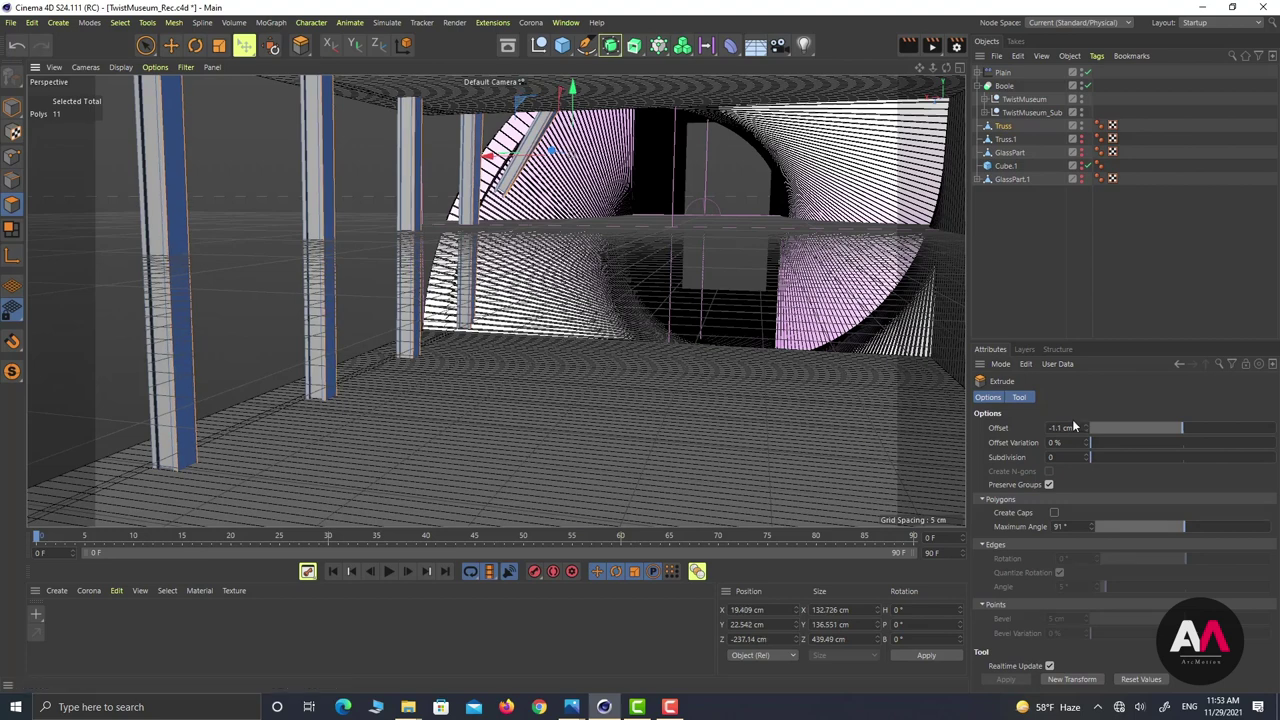
pyautogui.moveTo(1075, 428); pyautogui.dragTo(940, 426)
pyautogui.write('-1')
pyautogui.press('Return')
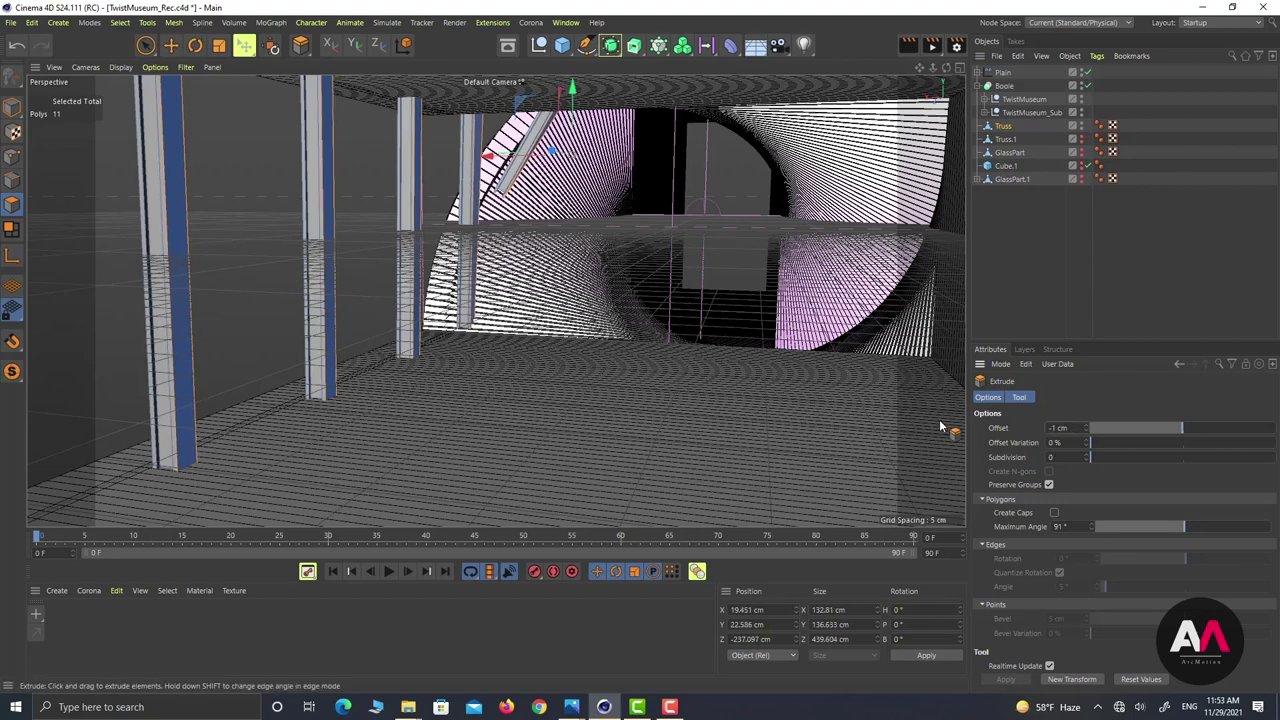
# Step: Select all of Truss's polygons and reverse their normals
pyautogui.hotkey('ctrl', 'a')
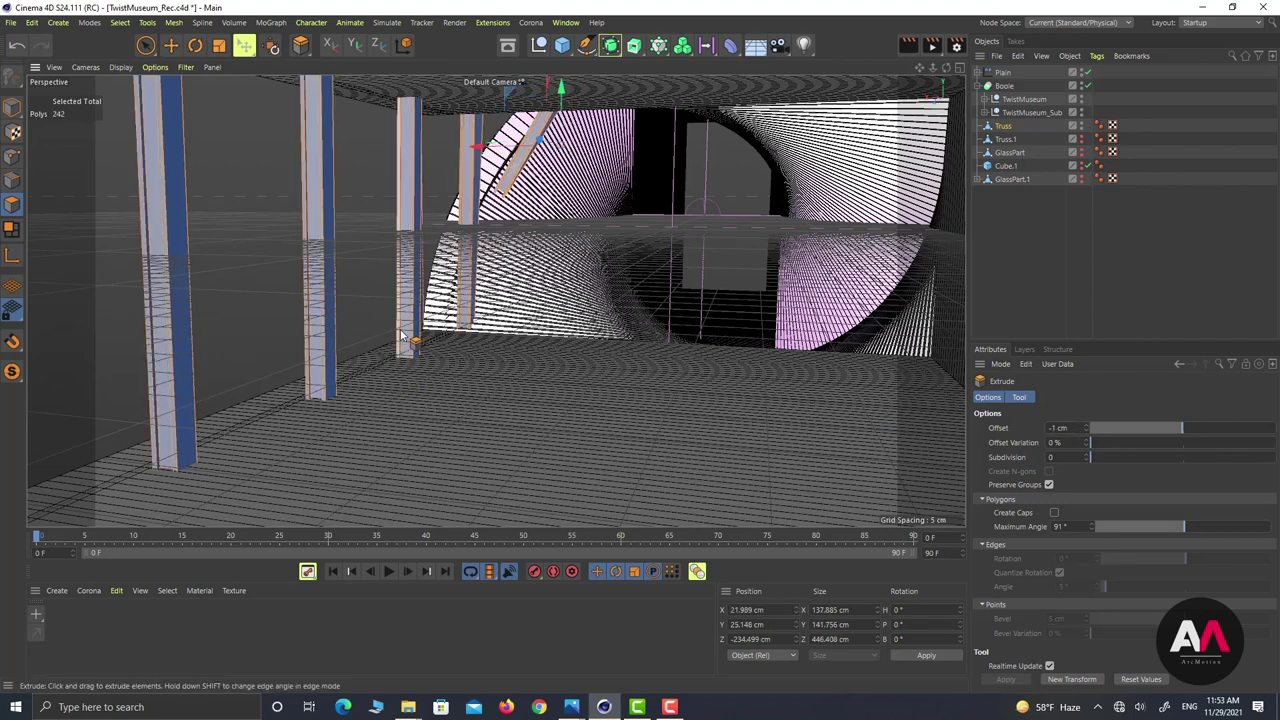
pyautogui.keyDown('alt'); pyautogui.moveTo(411, 404); pyautogui.dragTo(563, 314); pyautogui.keyUp('alt')
pyautogui.keyDown('alt'); pyautogui.moveTo(705, 182); pyautogui.dragTo(575, 286); pyautogui.keyUp('alt')
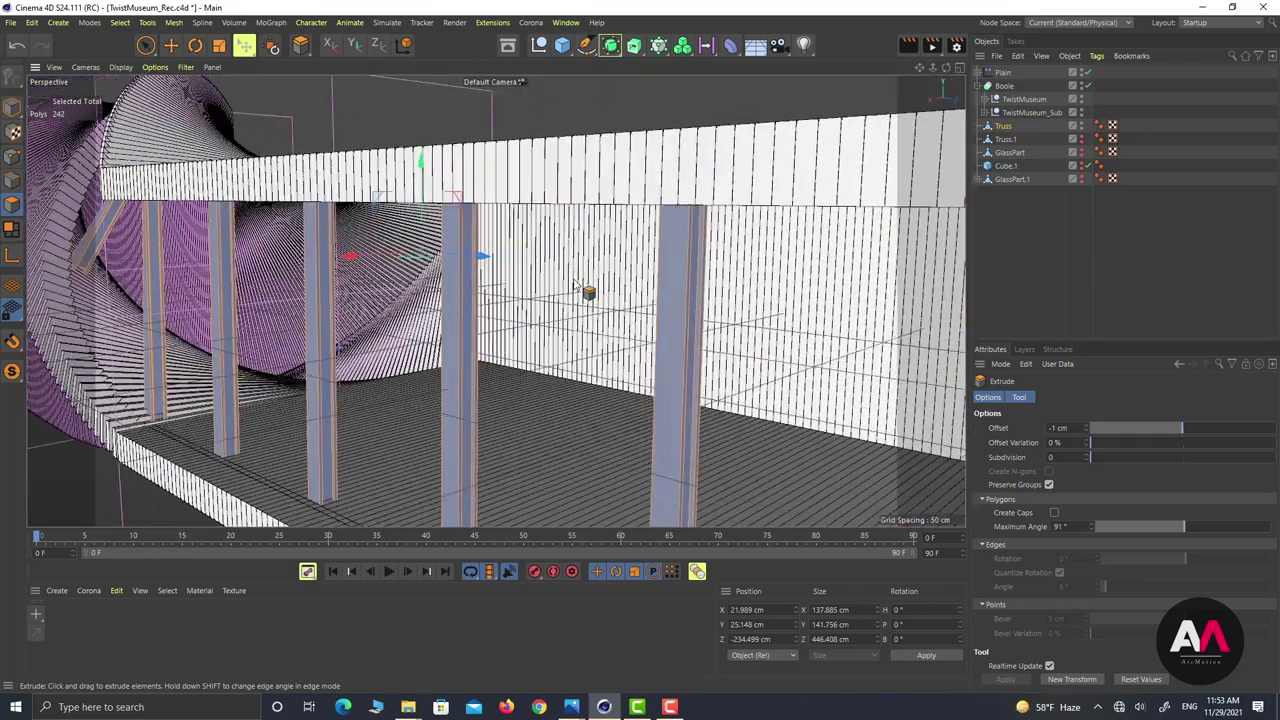
pyautogui.rightClick(502, 292)
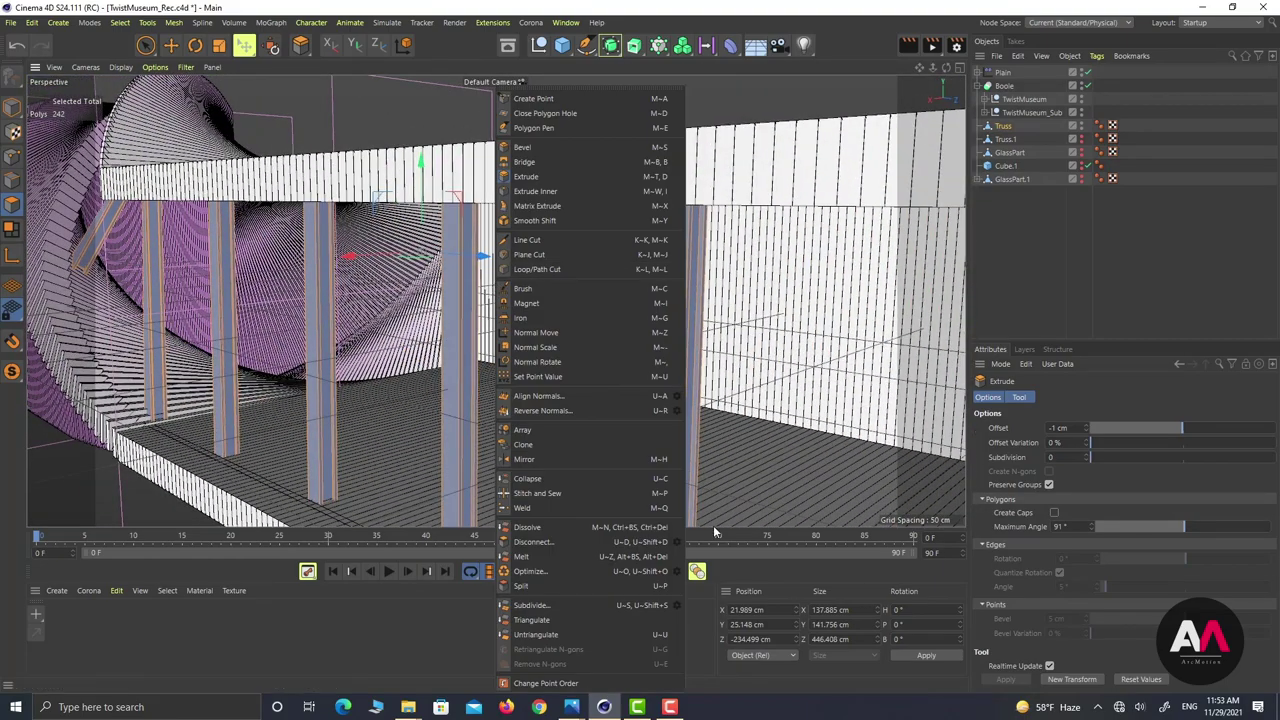
pyautogui.click(540, 410)
pyautogui.keyDown('alt'); pyautogui.moveTo(520, 260); pyautogui.dragTo(758, 324); pyautogui.keyUp('alt')
pyautogui.scroll(-4, 470, 358)
pyautogui.keyDown('alt'); pyautogui.moveTo(468, 356); pyautogui.dragTo(493, 318); pyautogui.keyUp('alt')
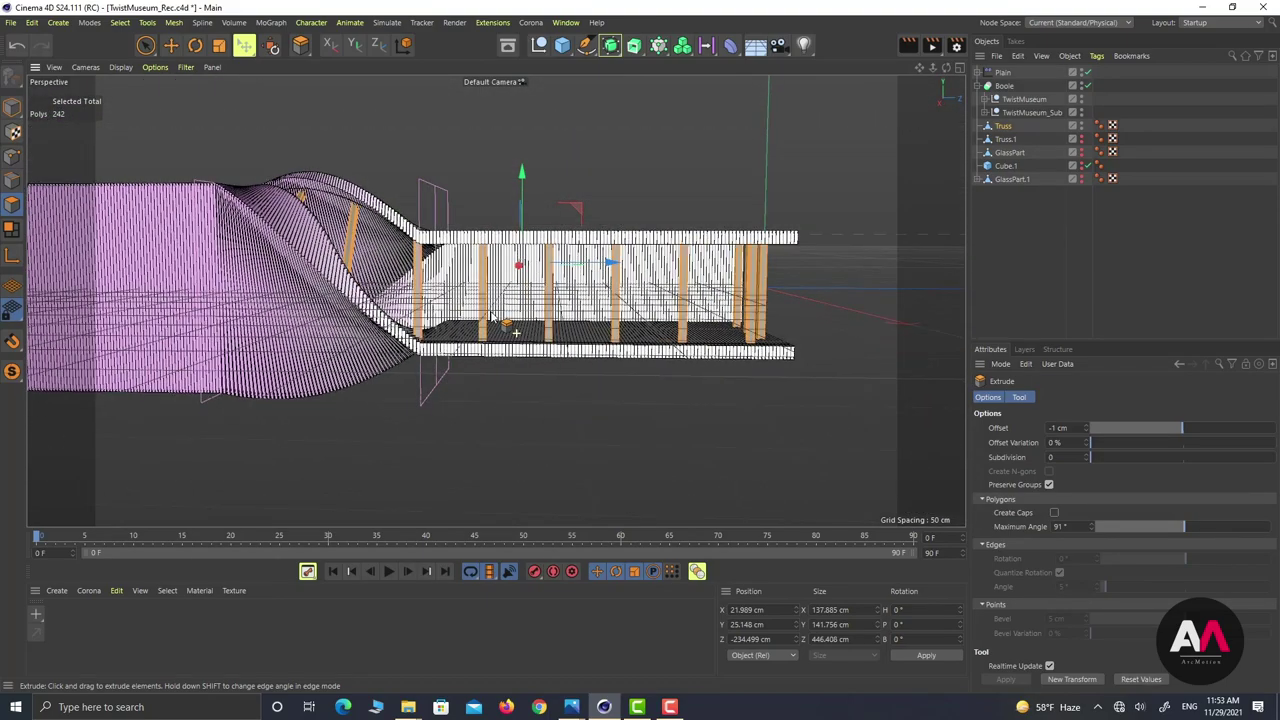
# Step: Show GlassPart temporarily to check the truss columns behind the glass, and hide it again
pyautogui.keyDown('alt'); pyautogui.moveTo(772, 258); pyautogui.dragTo(560, 300); pyautogui.keyUp('alt')
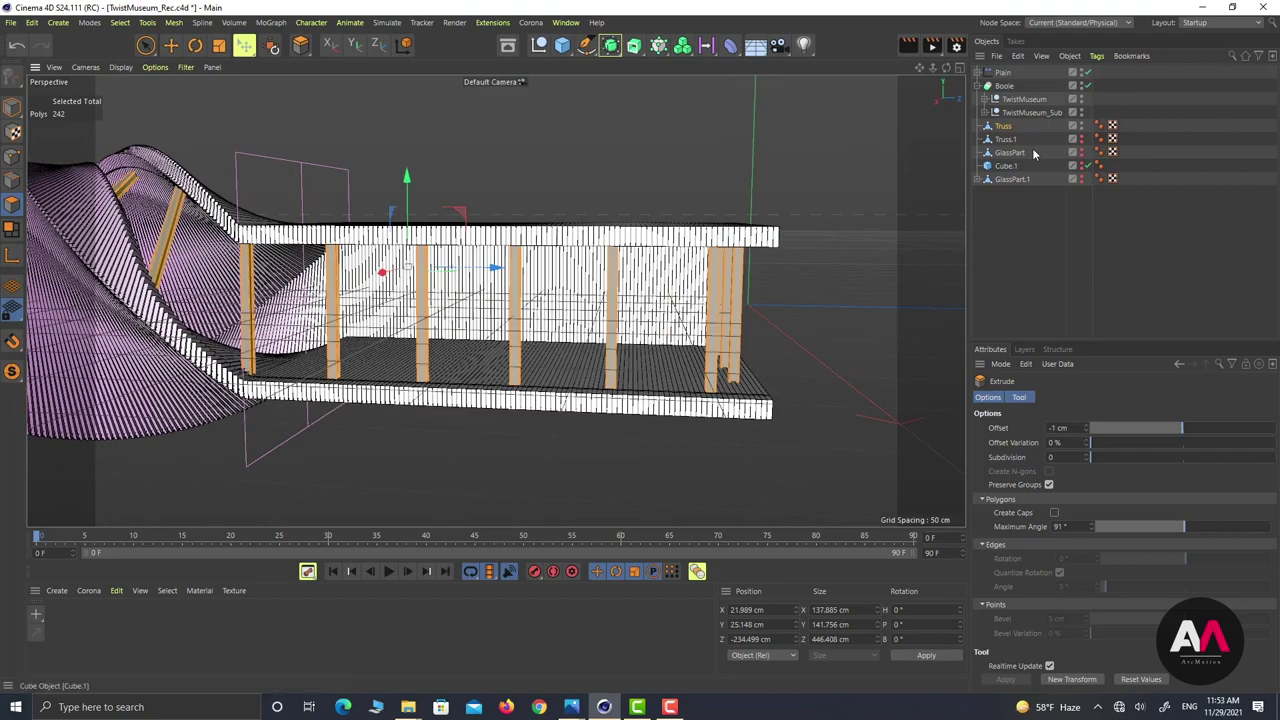
pyautogui.keyDown('alt'); pyautogui.click(1081, 154); pyautogui.keyUp('alt')
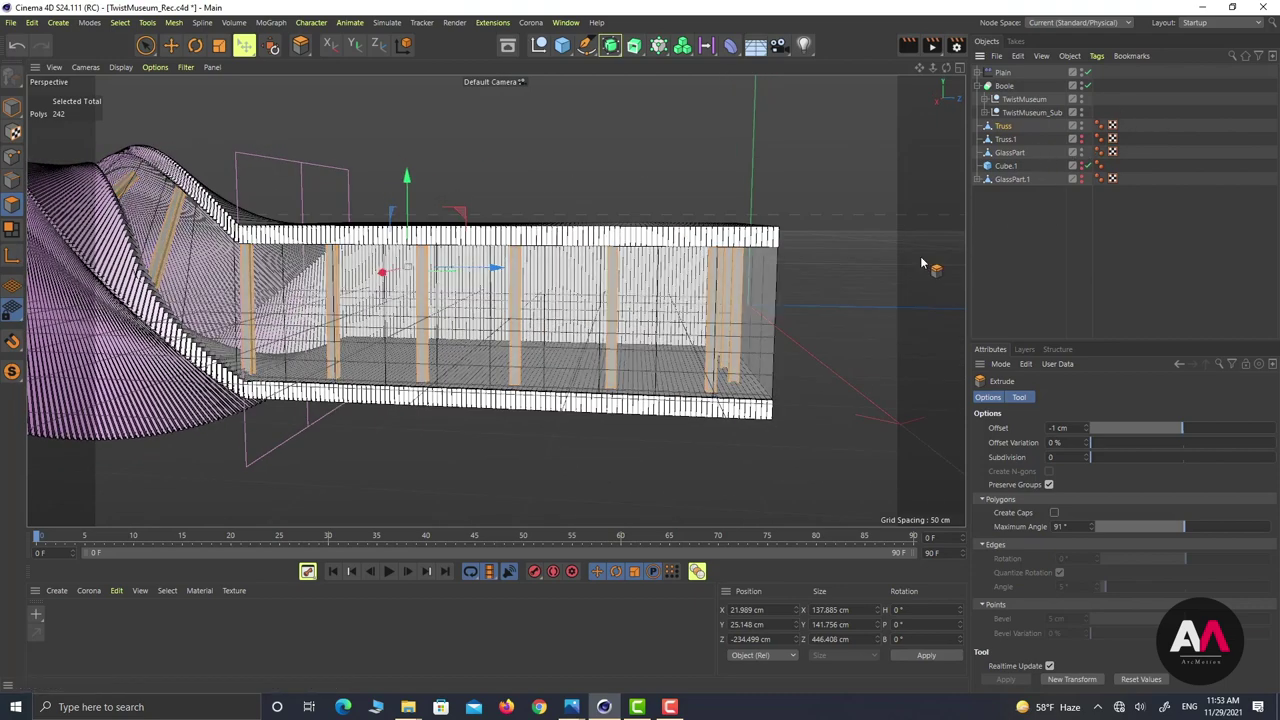
pyautogui.keyDown('alt'); pyautogui.moveTo(703, 325); pyautogui.dragTo(396, 278); pyautogui.keyUp('alt')
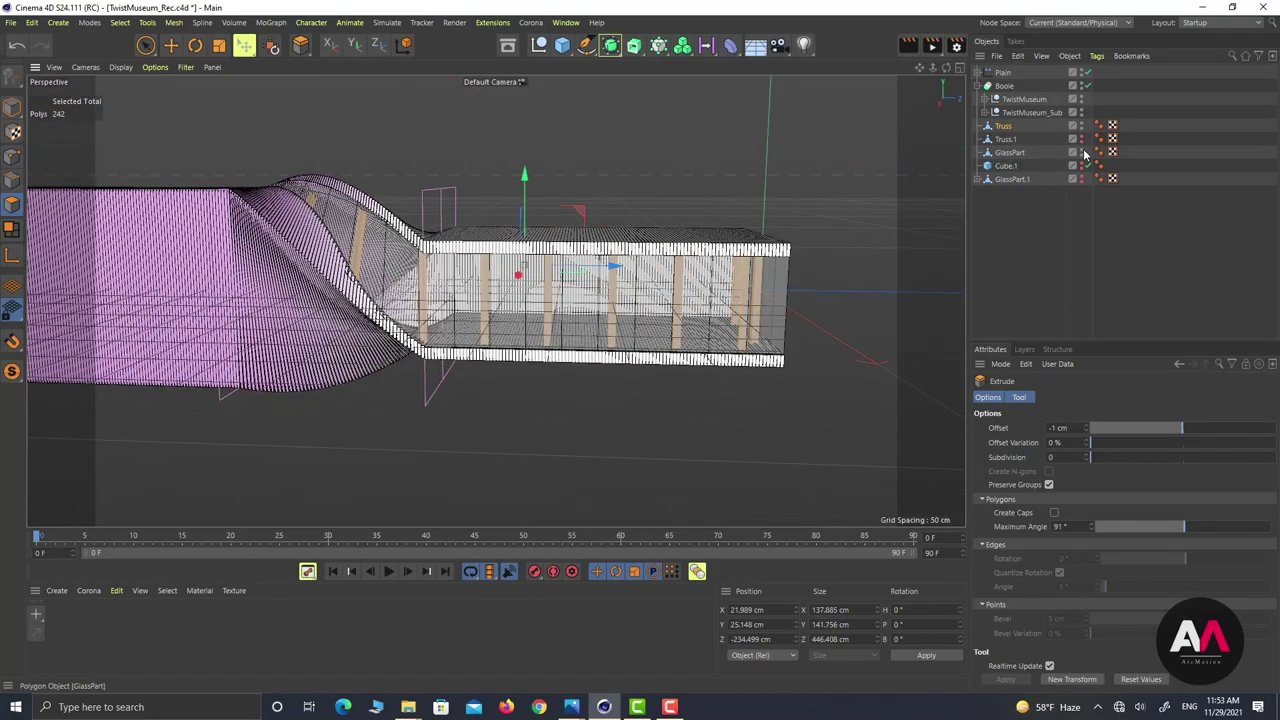
pyautogui.keyDown('alt'); pyautogui.click(1082, 154); pyautogui.keyUp('alt')
pyautogui.scroll(5, 580, 262)
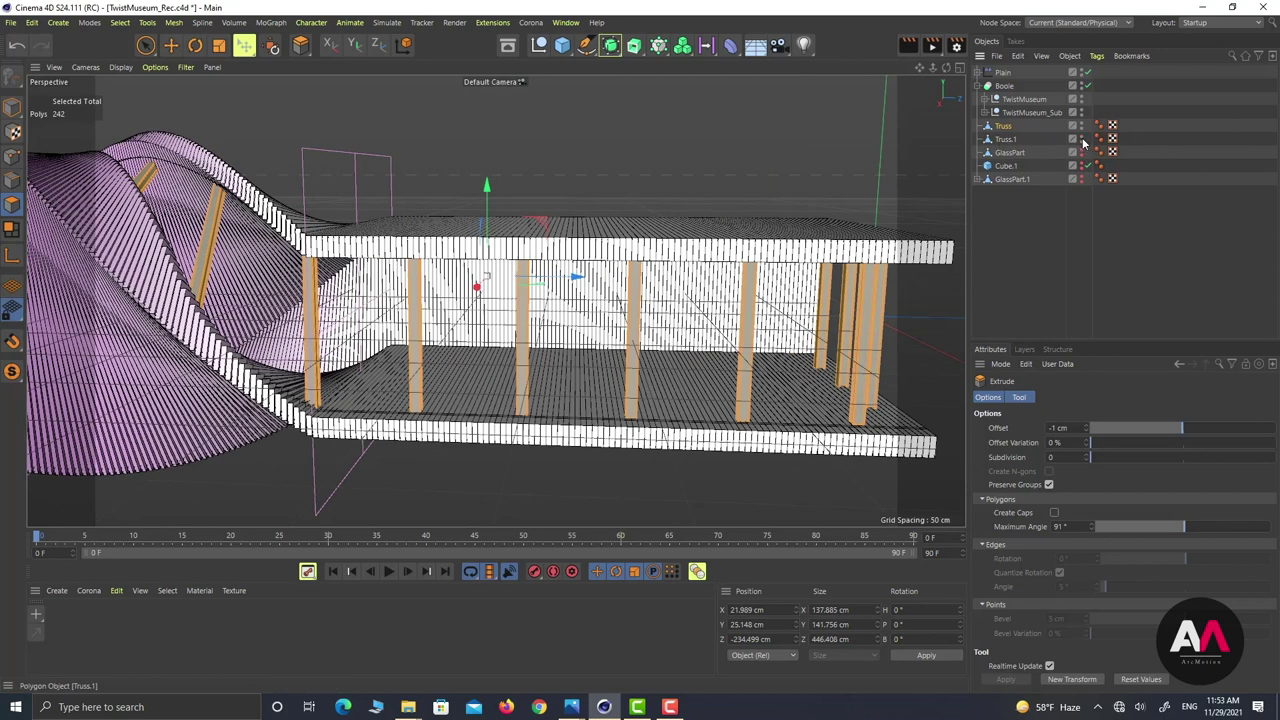
# Step: Make Truss.1 visible and extrude its selected wide polygons inward by -3 cm without caps
pyautogui.click(1006, 139)
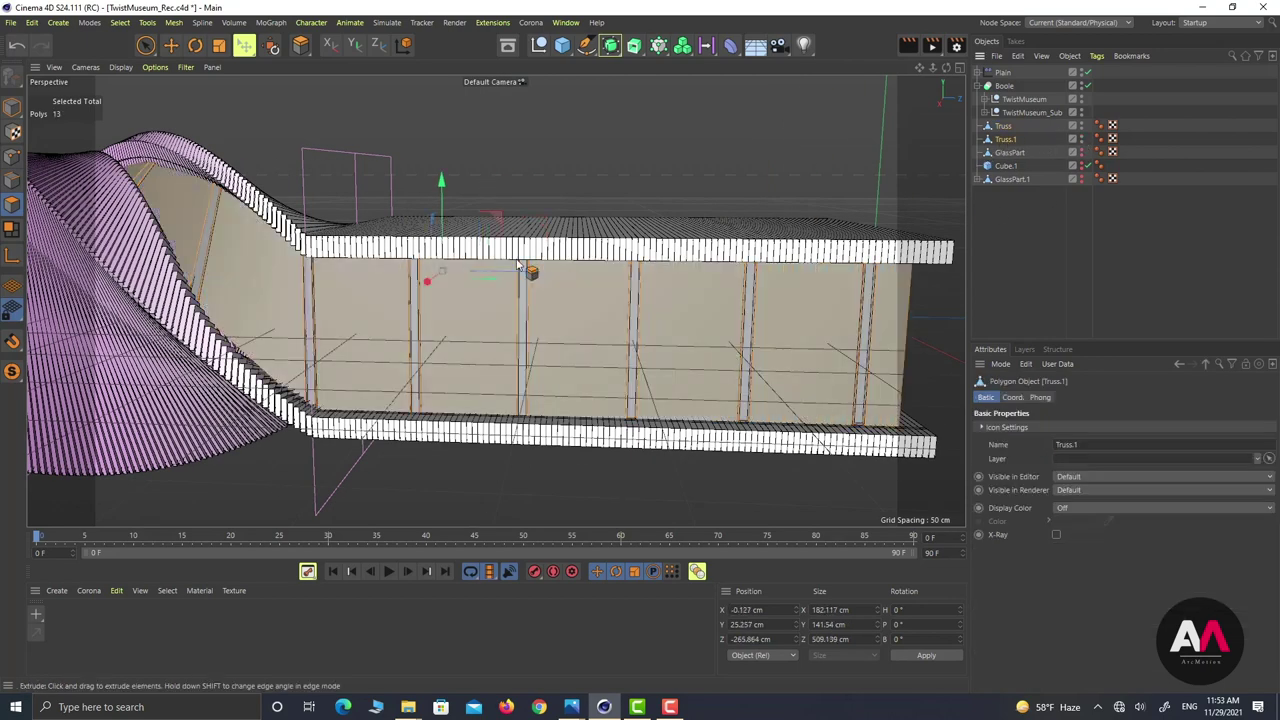
pyautogui.click(145, 45)
pyautogui.scroll(6, 468, 307)
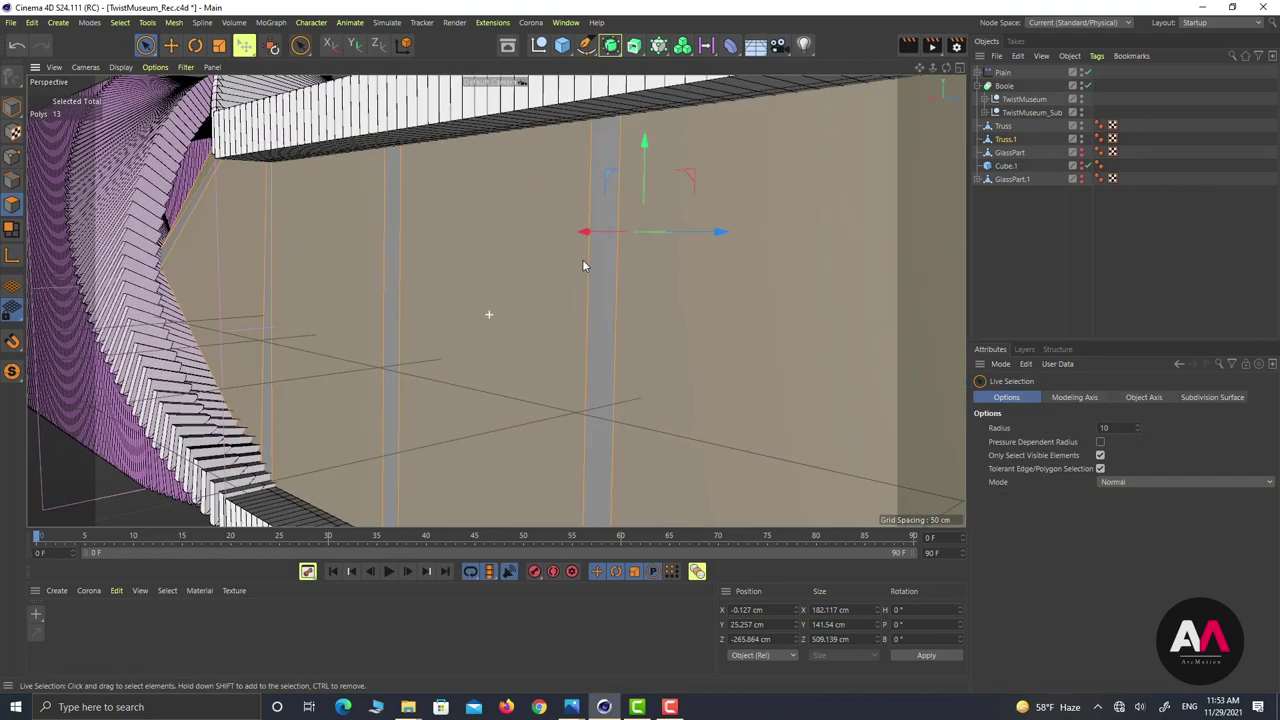
pyautogui.click(500, 312)
pyautogui.press('d')
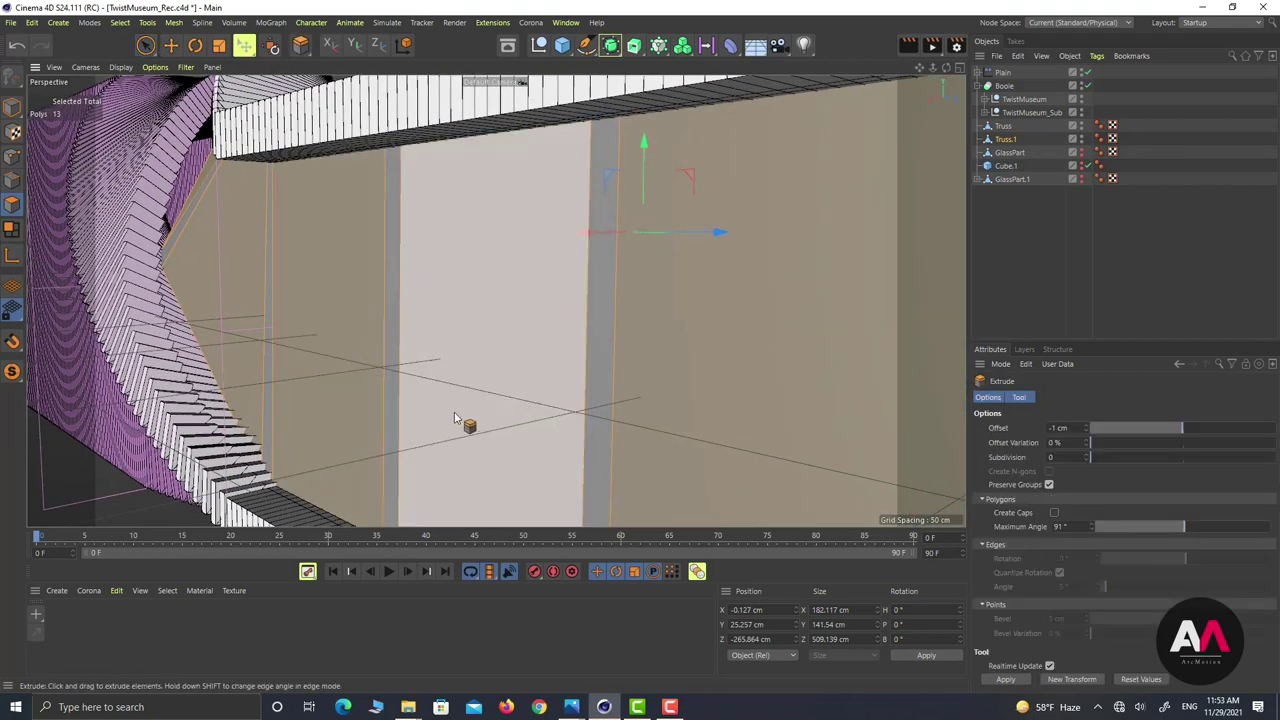
pyautogui.keyDown('alt'); pyautogui.moveTo(317, 245); pyautogui.dragTo(530, 315); pyautogui.keyUp('alt')
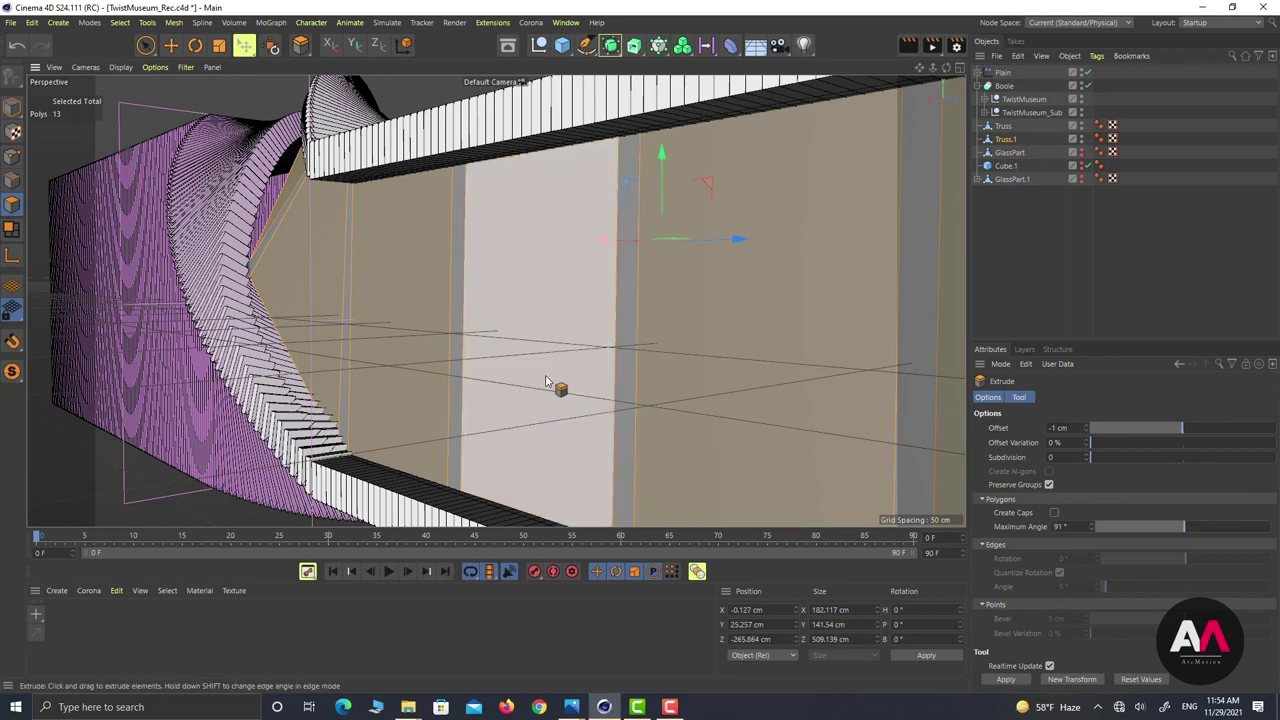
pyautogui.scroll(1, 482, 367)
pyautogui.moveTo(504, 362); pyautogui.dragTo(483, 362)
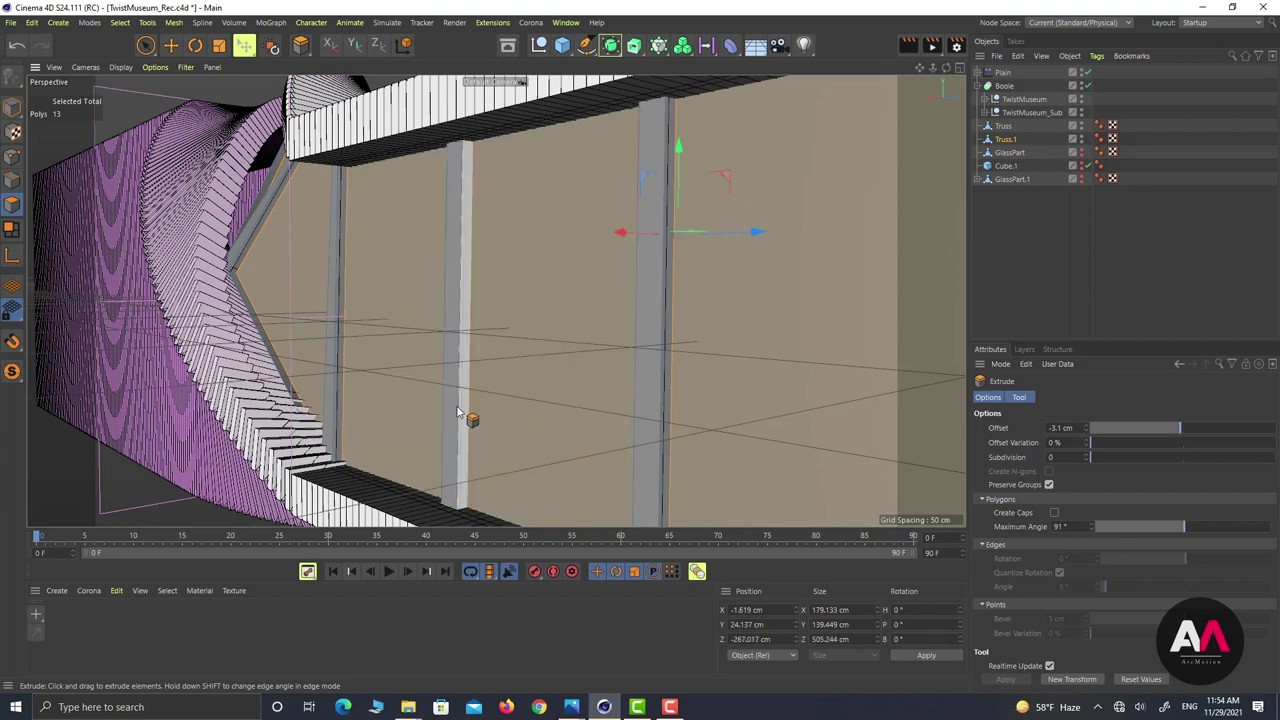
pyautogui.moveTo(1073, 428); pyautogui.dragTo(904, 425)
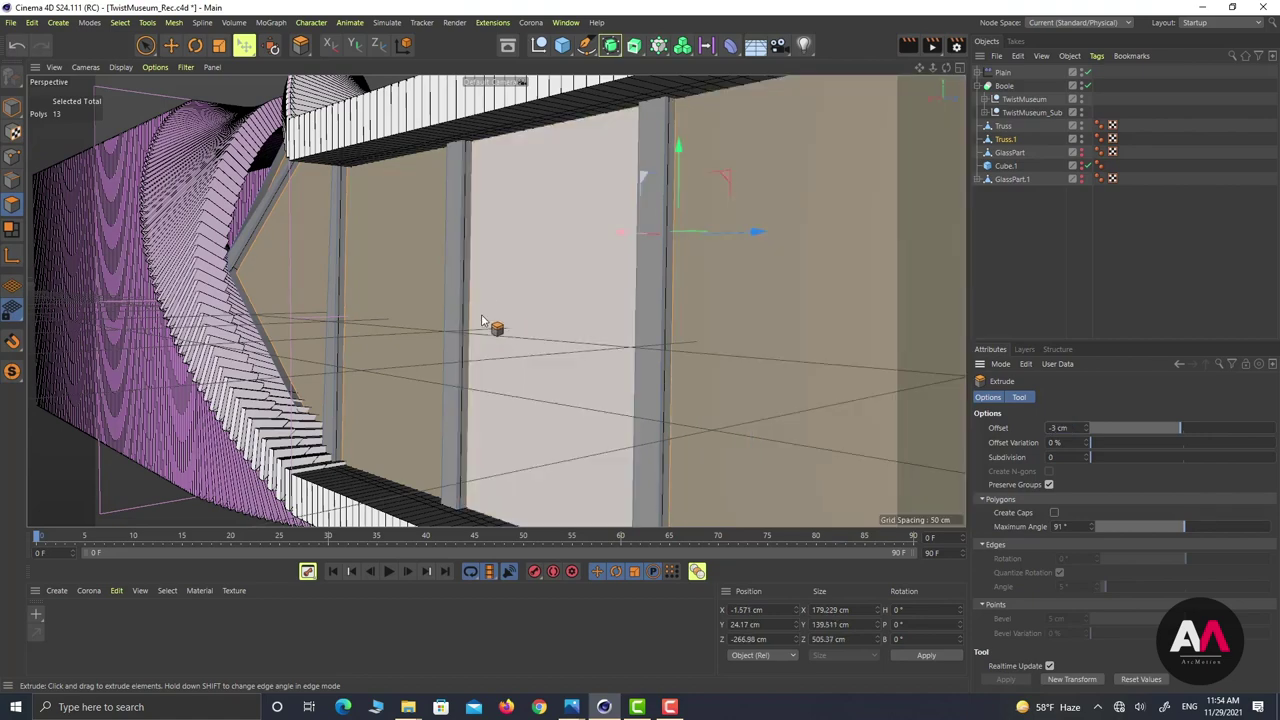
# Step: Toggle Truss's visibility to compare its columns with the Truss.1 panels, and deselect everything in model mode
pyautogui.scroll(-5, 440, 310)
pyautogui.keyDown('alt'); pyautogui.moveTo(433, 306); pyautogui.dragTo(545, 338); pyautogui.keyUp('alt')
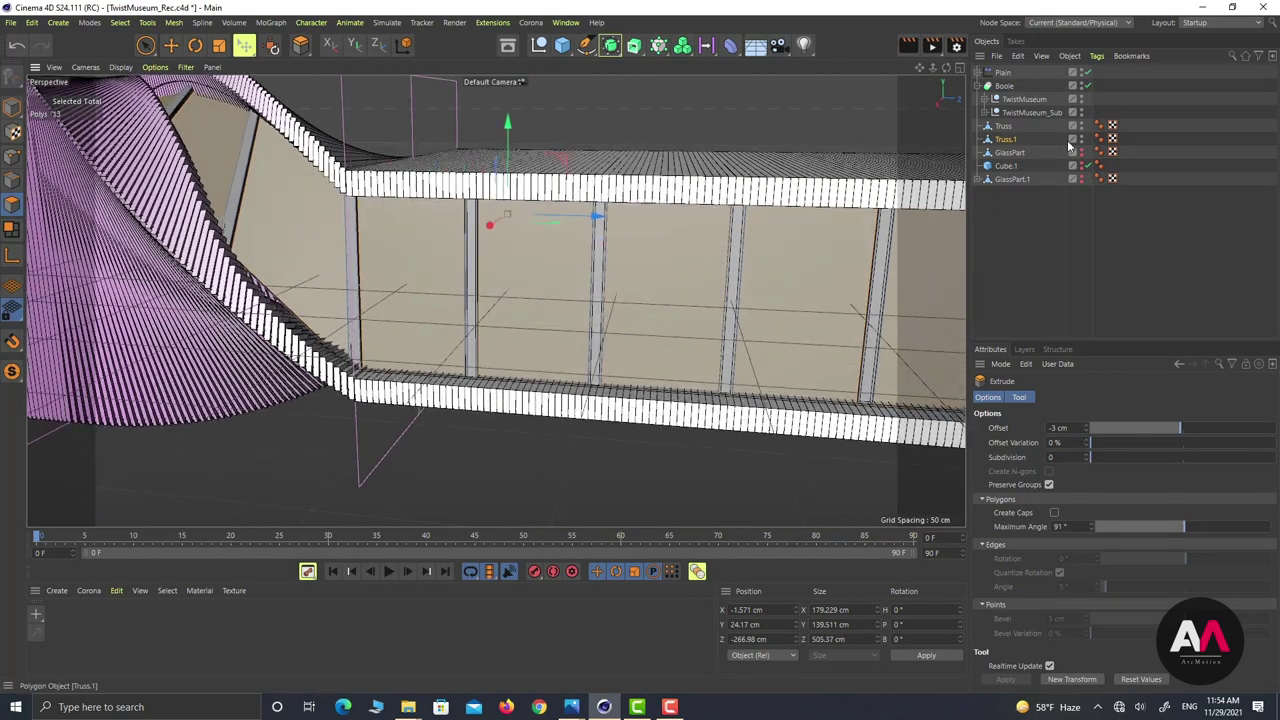
pyautogui.click(1007, 140)
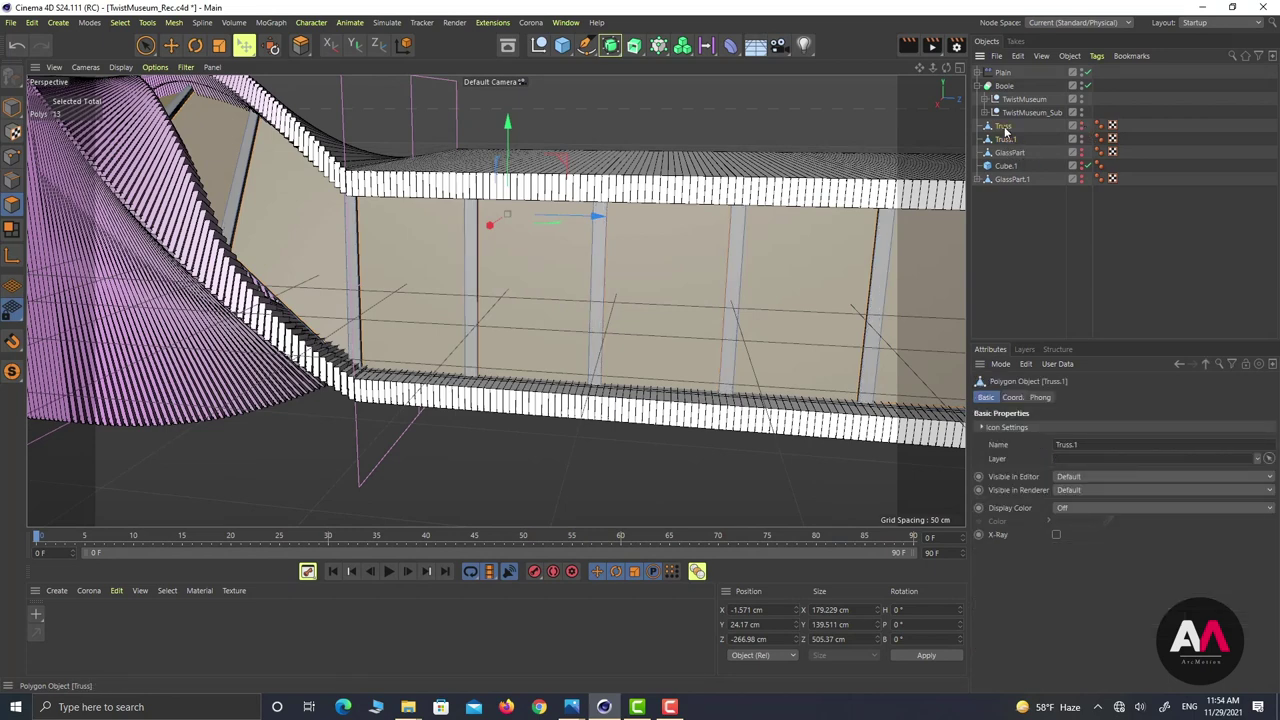
pyautogui.click(1005, 128)
pyautogui.click(1006, 140)
pyautogui.scroll(-5, 610, 252)
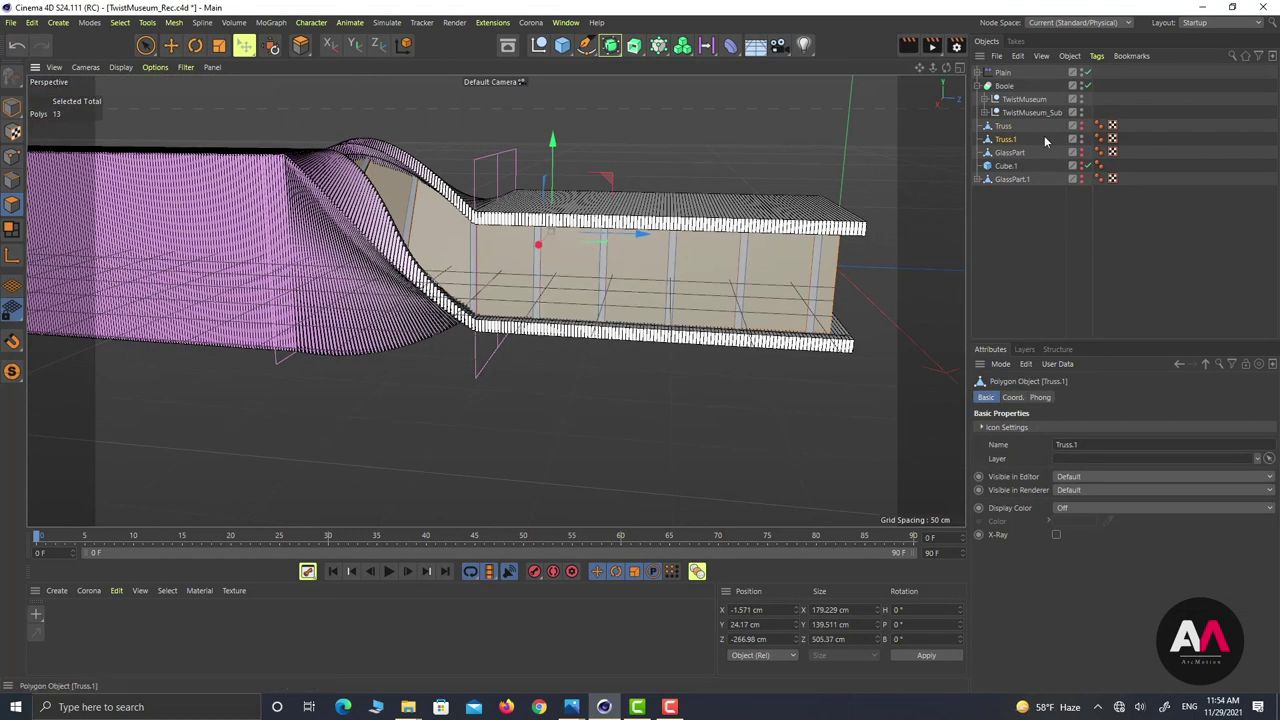
pyautogui.click(1081, 125)
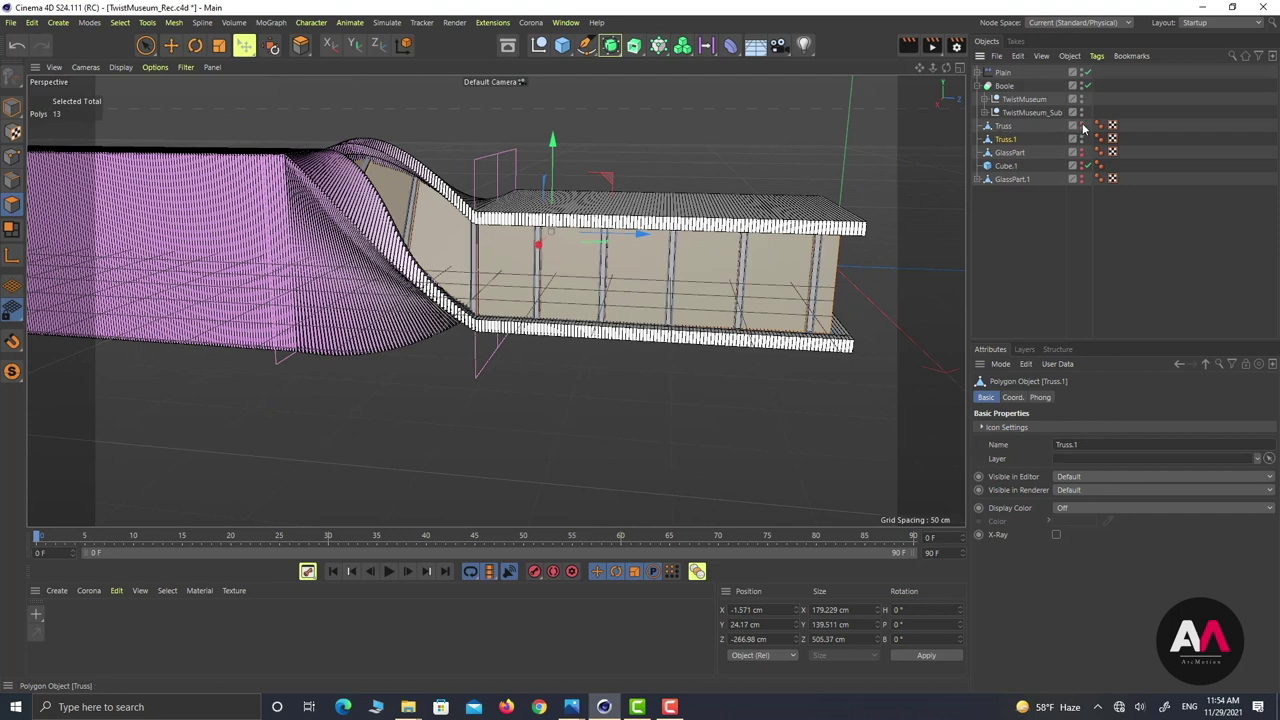
pyautogui.click(1003, 238)
pyautogui.click(145, 48)
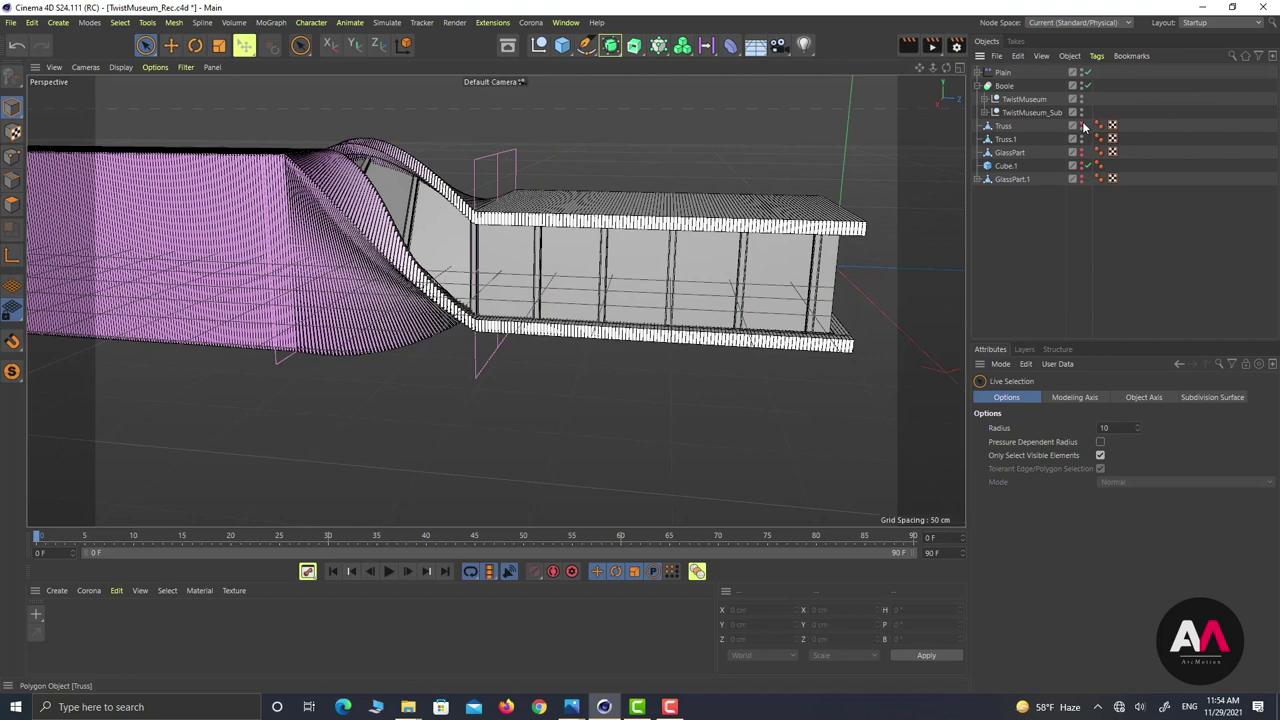
# Step: Inspect the facade's column spacing from several angles and select the Truss.1 object
pyautogui.keyDown('alt'); pyautogui.moveTo(897, 232); pyautogui.dragTo(530, 228); pyautogui.keyUp('alt')
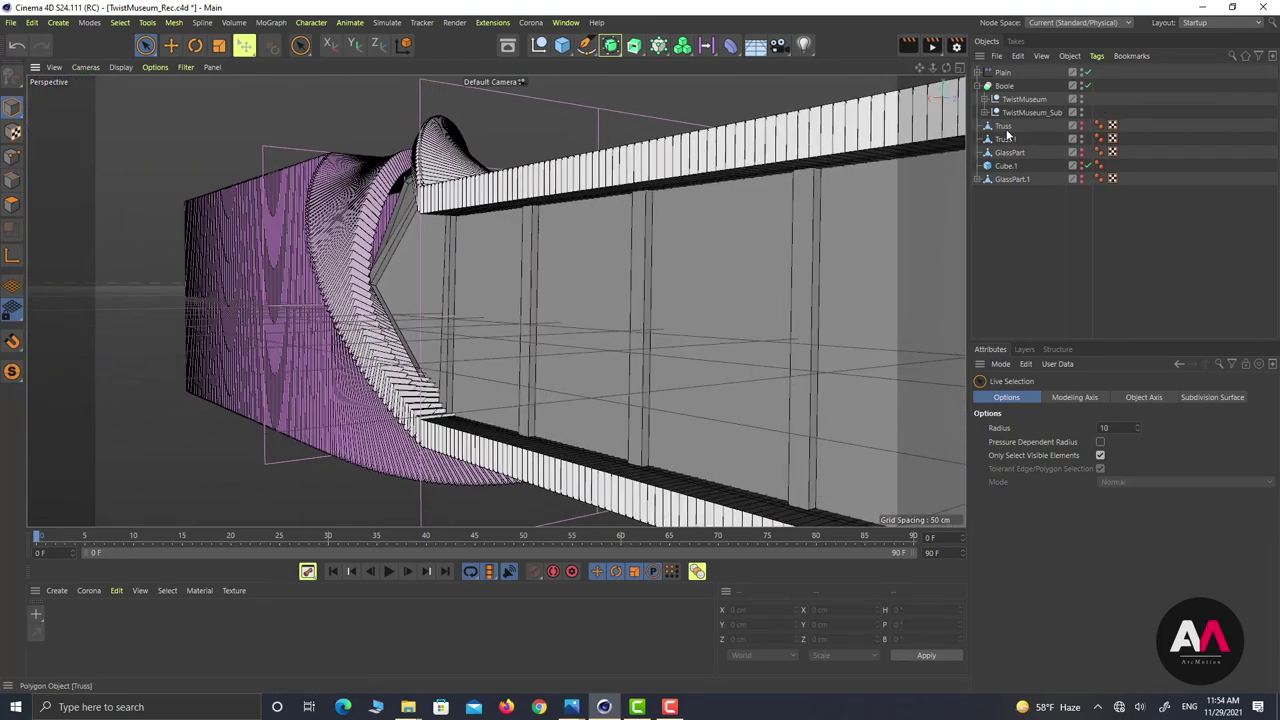
pyautogui.keyDown('alt'); pyautogui.moveTo(654, 222); pyautogui.dragTo(823, 260); pyautogui.keyUp('alt')
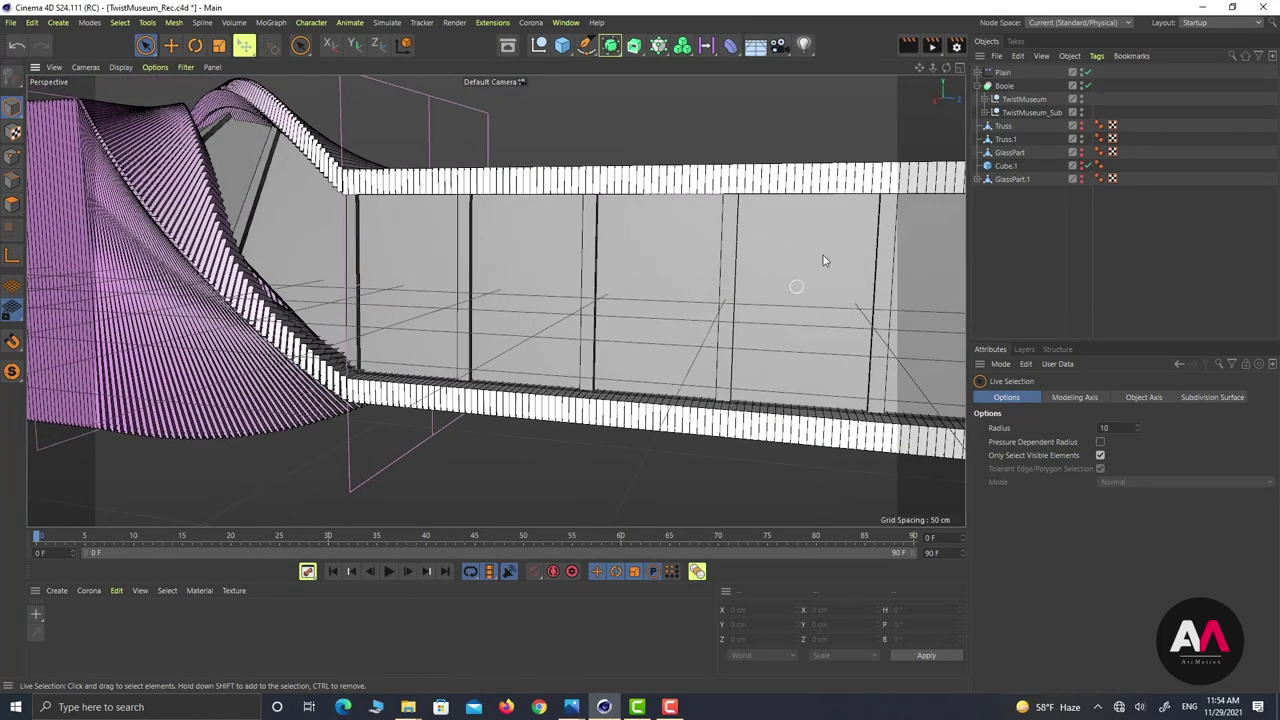
pyautogui.click(1005, 138)
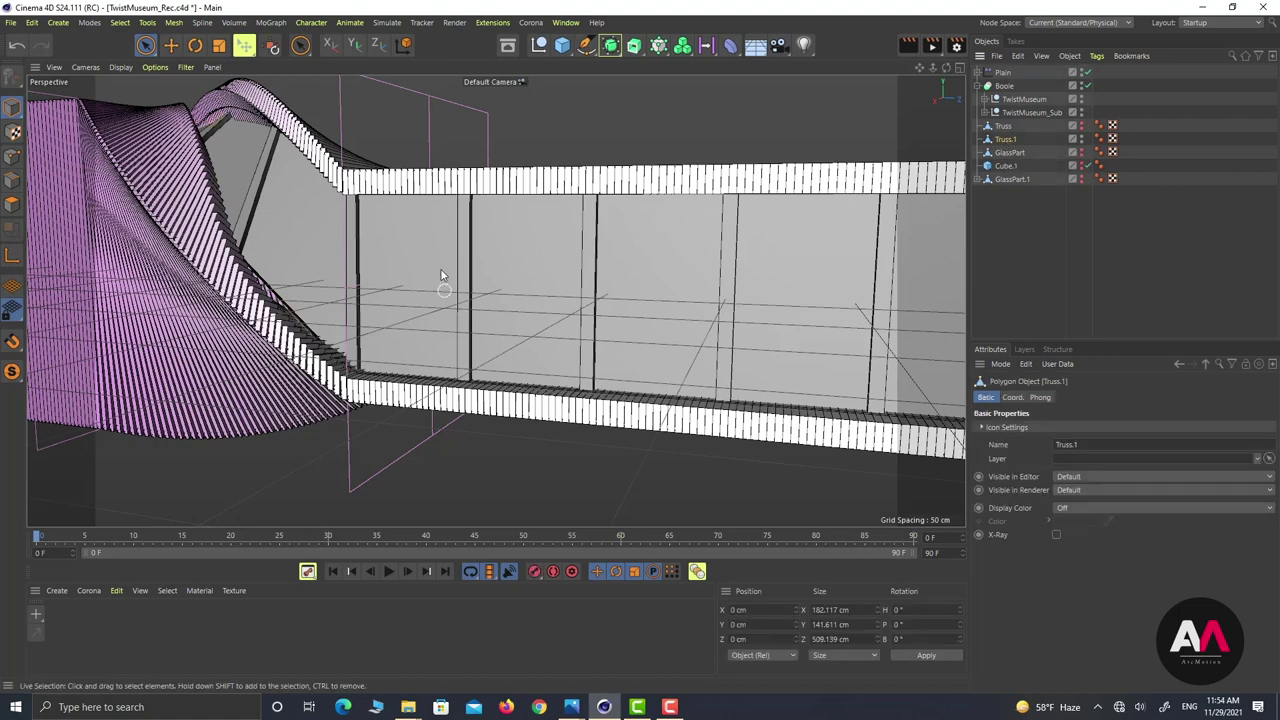
pyautogui.keyDown('alt'); pyautogui.moveTo(443, 277); pyautogui.dragTo(697, 298); pyautogui.keyUp('alt')
pyautogui.scroll(2, 697, 298)
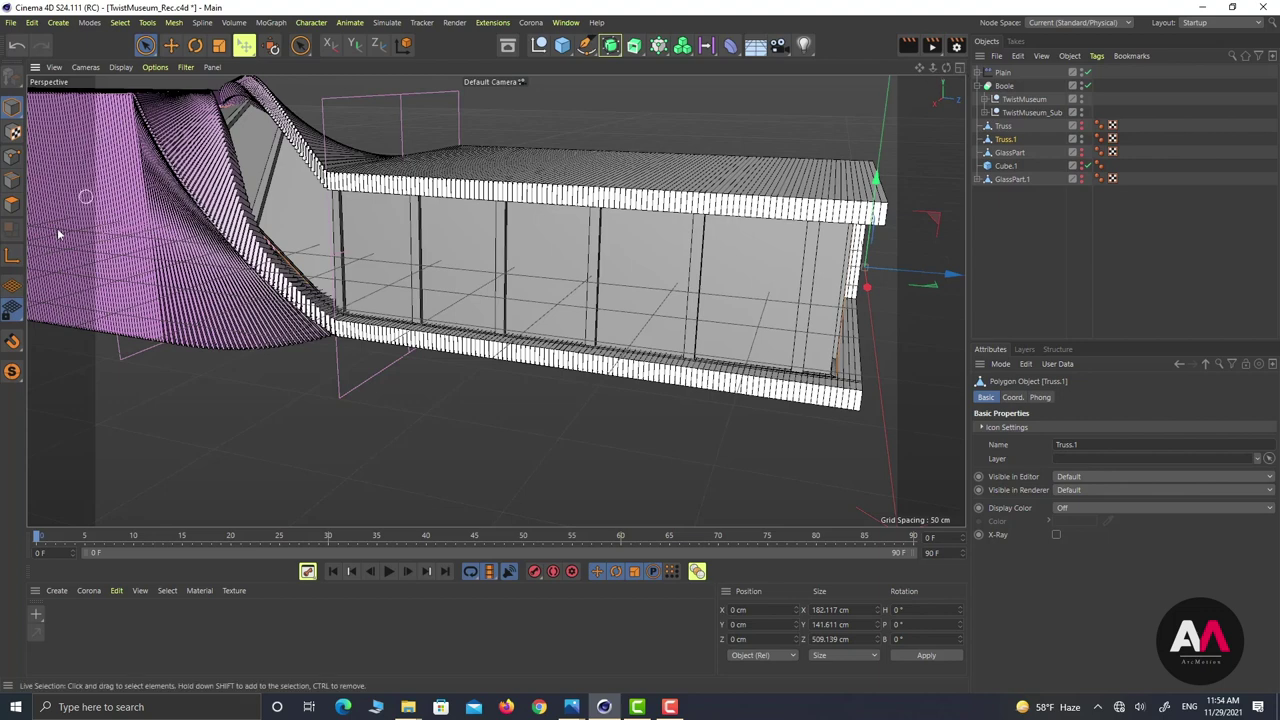
# Step: Try deleting Truss.1's selected column edges in edge mode, and undo the deletions
pyautogui.click(12, 180)
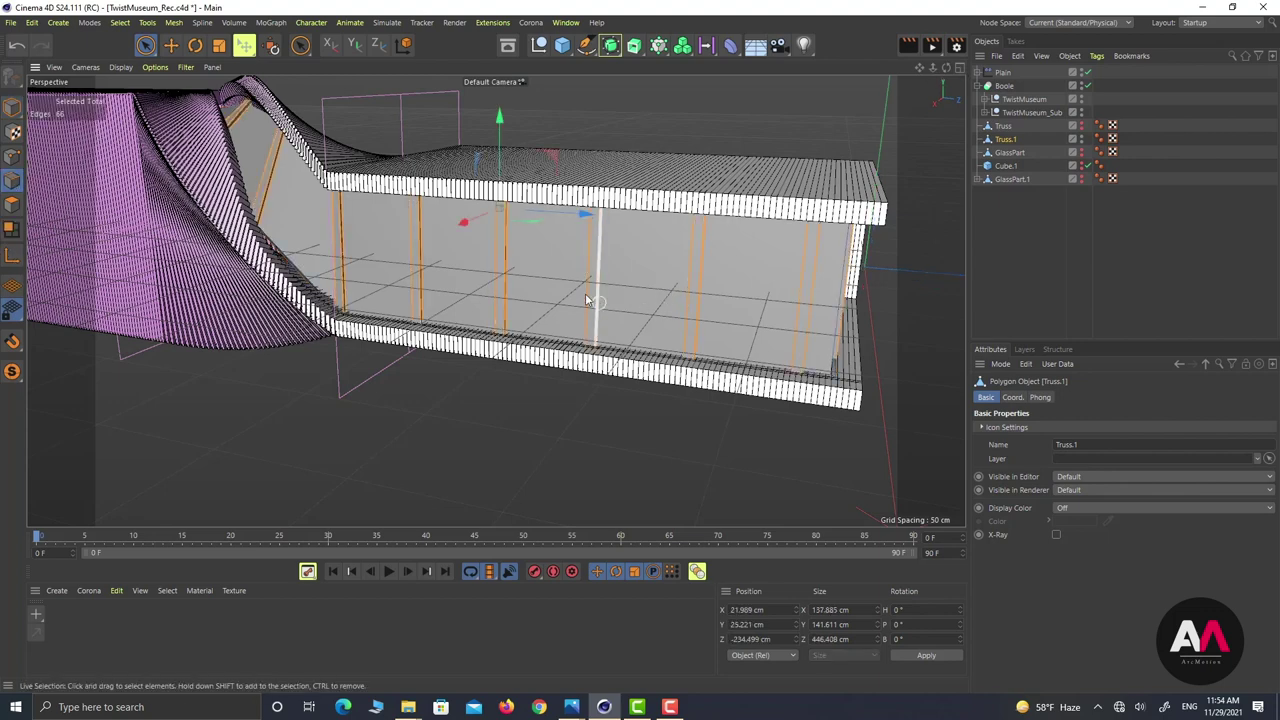
pyautogui.keyDown('alt'); pyautogui.moveTo(586, 299); pyautogui.dragTo(523, 280); pyautogui.keyUp('alt')
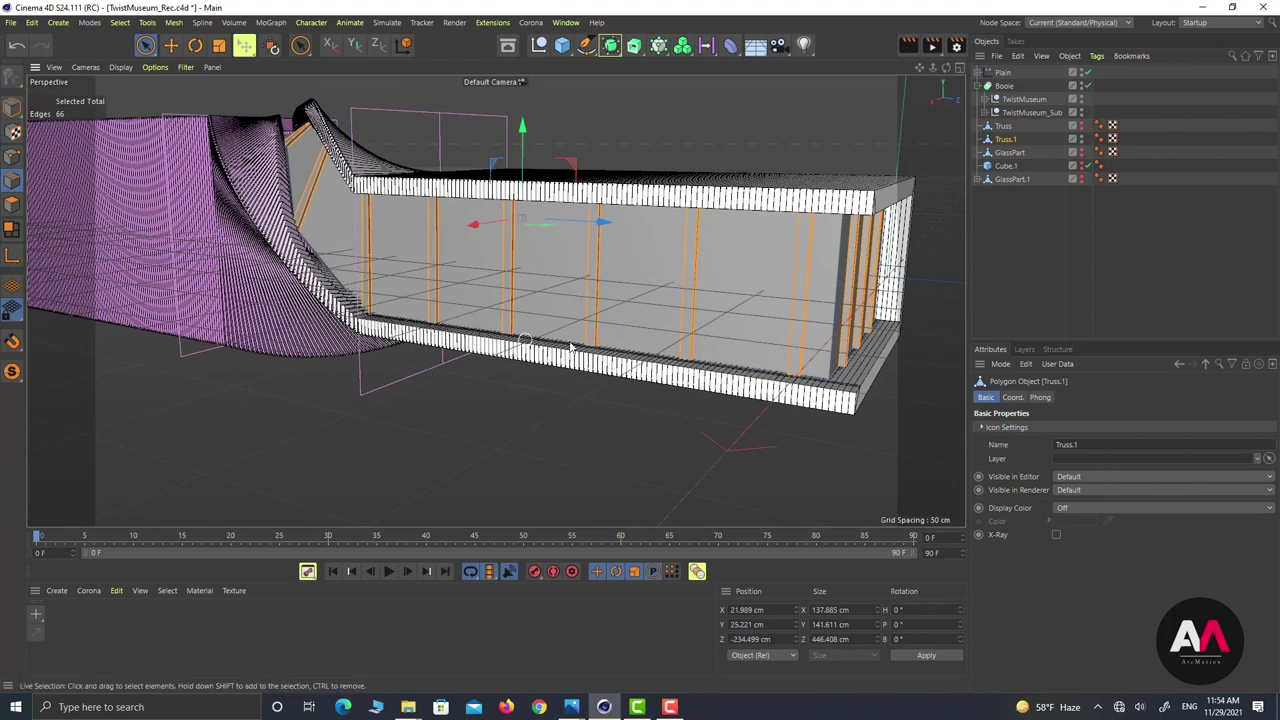
pyautogui.click(652, 349)
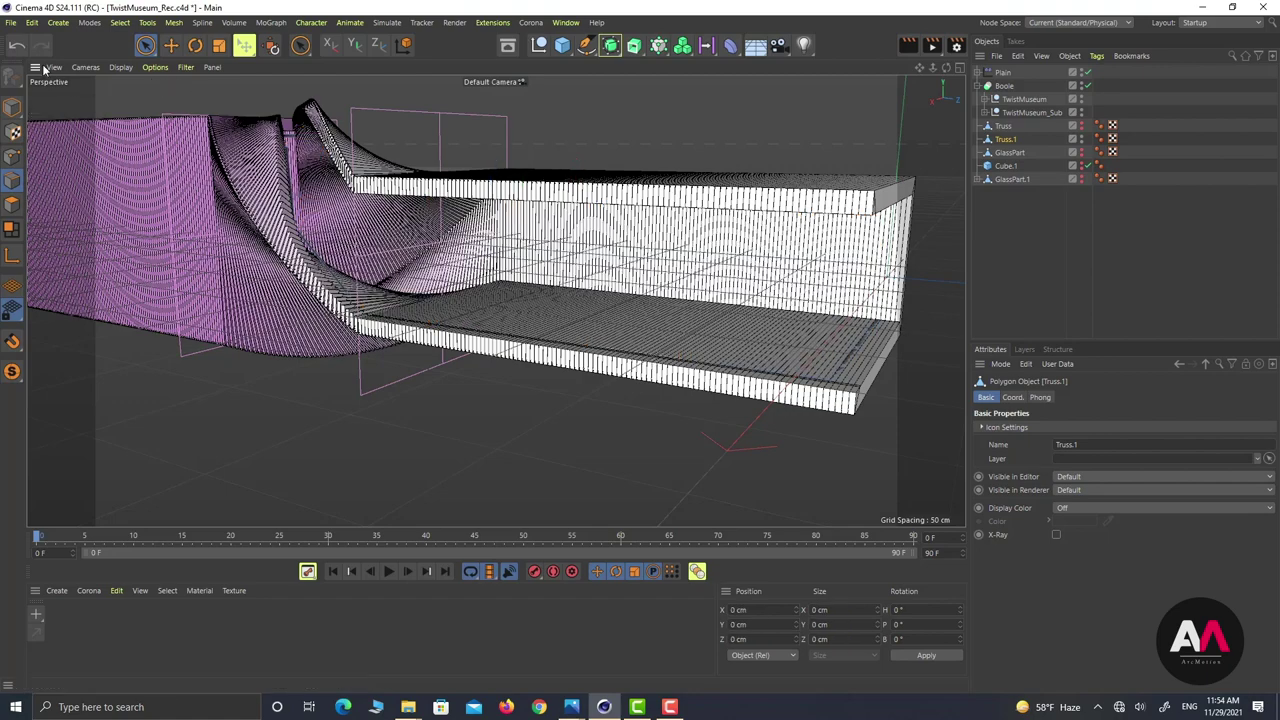
pyautogui.click(17, 46)
pyautogui.keyDown('alt'); pyautogui.moveTo(726, 318); pyautogui.dragTo(740, 275); pyautogui.keyUp('alt')
pyautogui.click(704, 405)
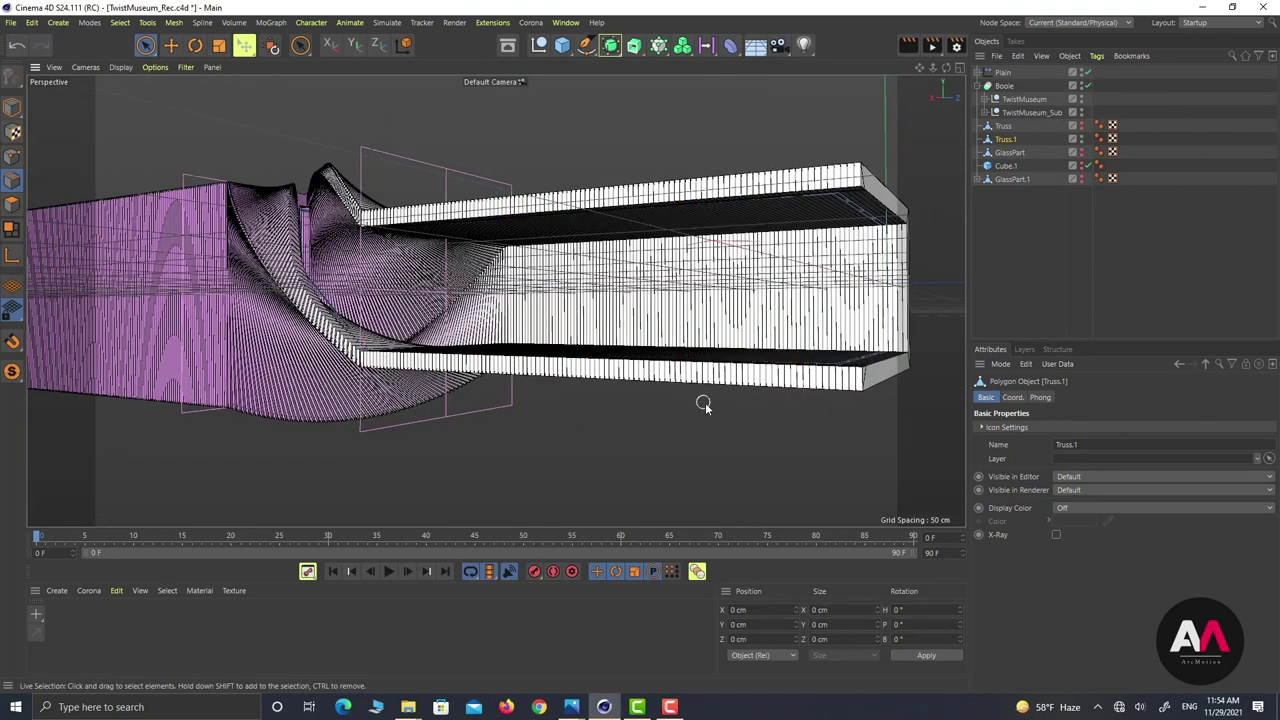
pyautogui.click(17, 44)
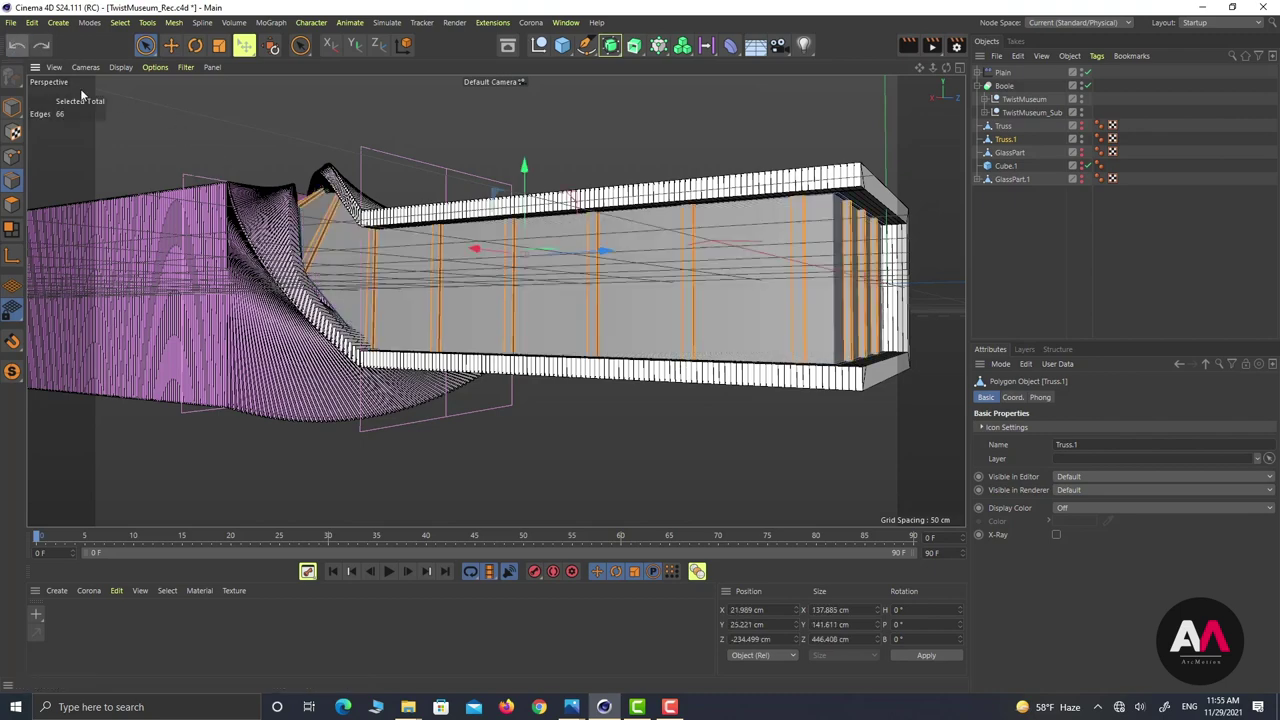
# Step: In Truss.1, invert the polygon selection from the wide panels to the remaining column polygons and delete them
pyautogui.click(12, 204)
pyautogui.keyDown('alt'); pyautogui.moveTo(689, 306); pyautogui.dragTo(738, 235); pyautogui.keyUp('alt')
pyautogui.rightClick(644, 252)
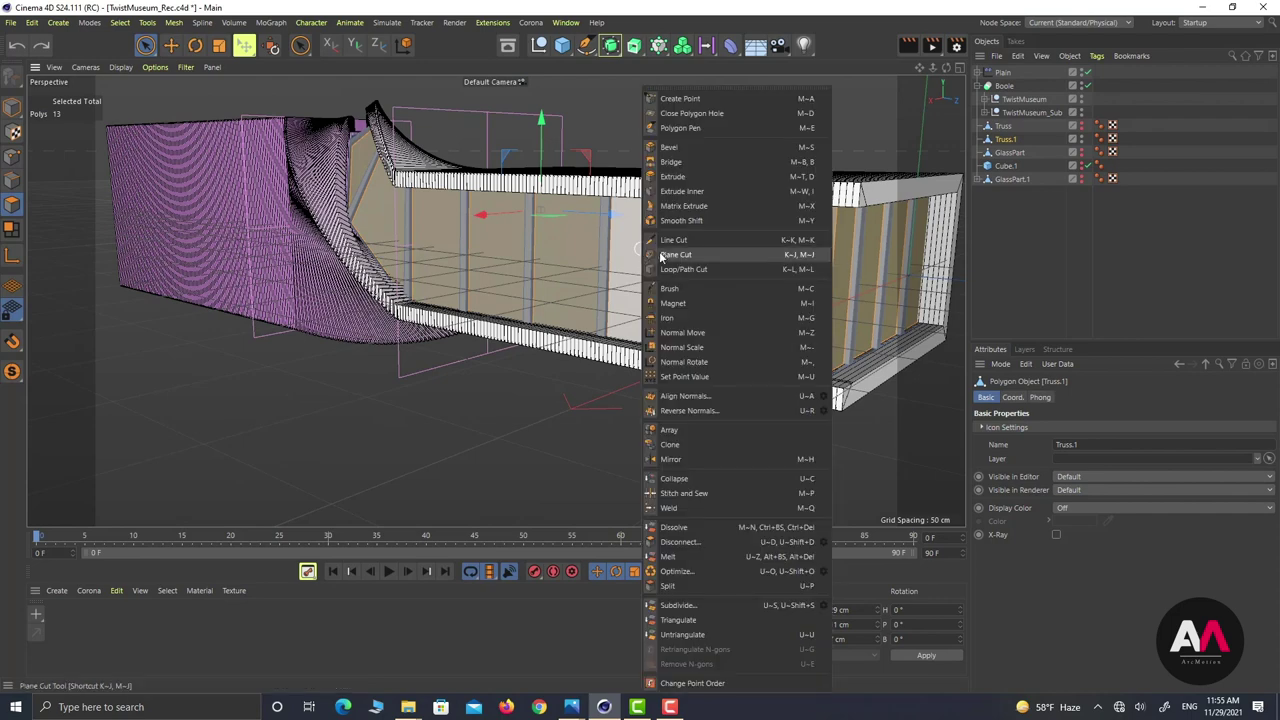
pyautogui.press('Escape')
pyautogui.press('v')
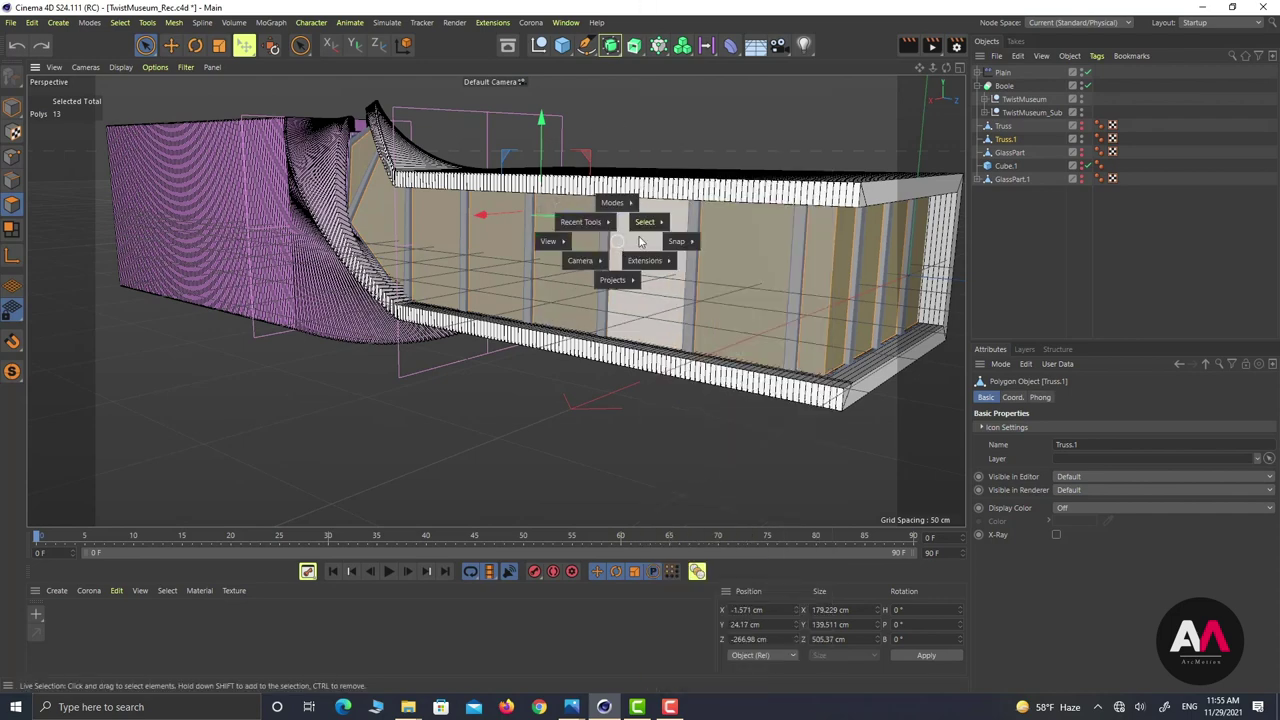
pyautogui.moveTo(645, 221)
pyautogui.click(490, 413)
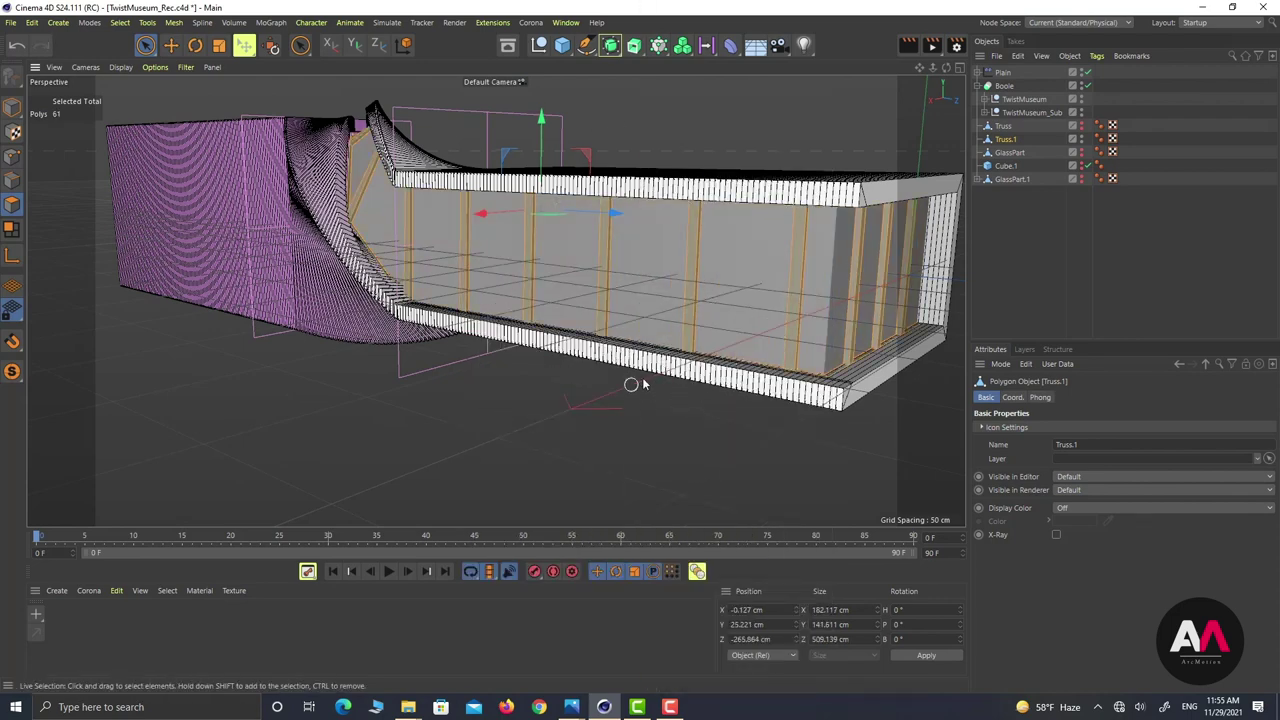
pyautogui.press('Delete')
# Step: Isolate Truss.1 in viewport solo and line-cut the last wide straight panel diagonally from its lower-left to its upper-right corner
pyautogui.keyDown('alt'); pyautogui.moveTo(648, 374); pyautogui.dragTo(740, 294); pyautogui.keyUp('alt')
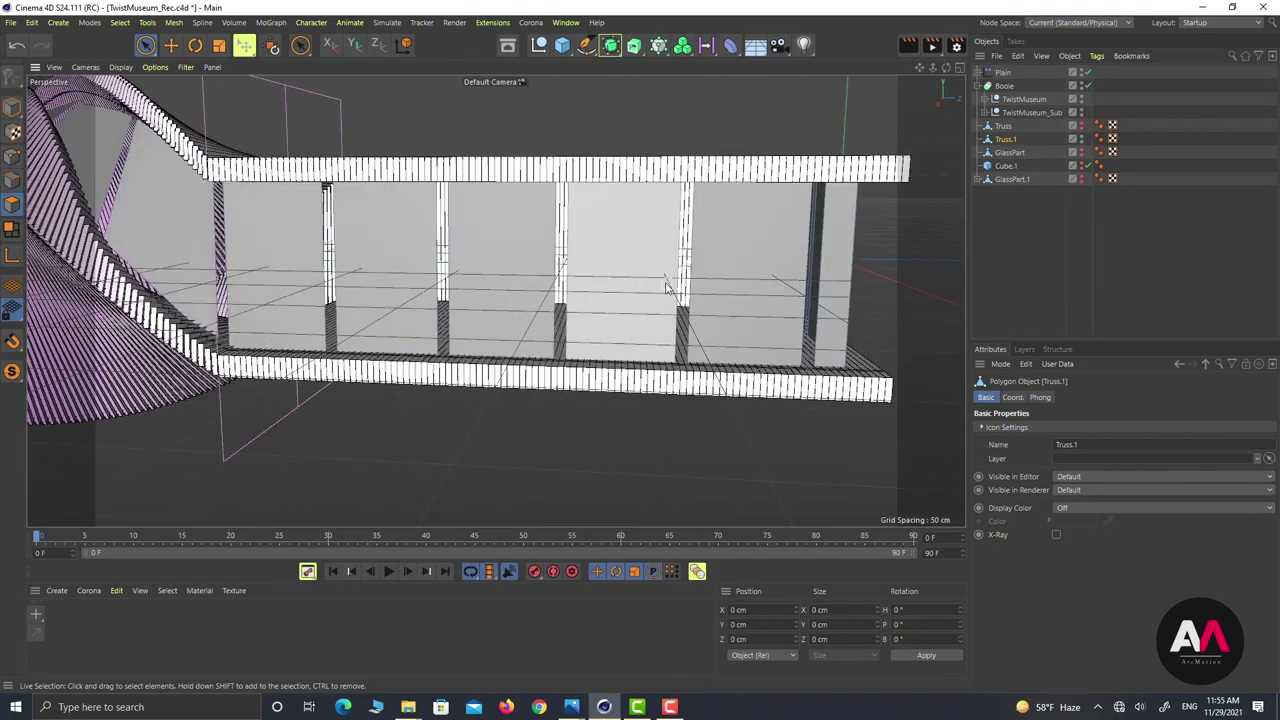
pyautogui.press('k')
pyautogui.press('k')
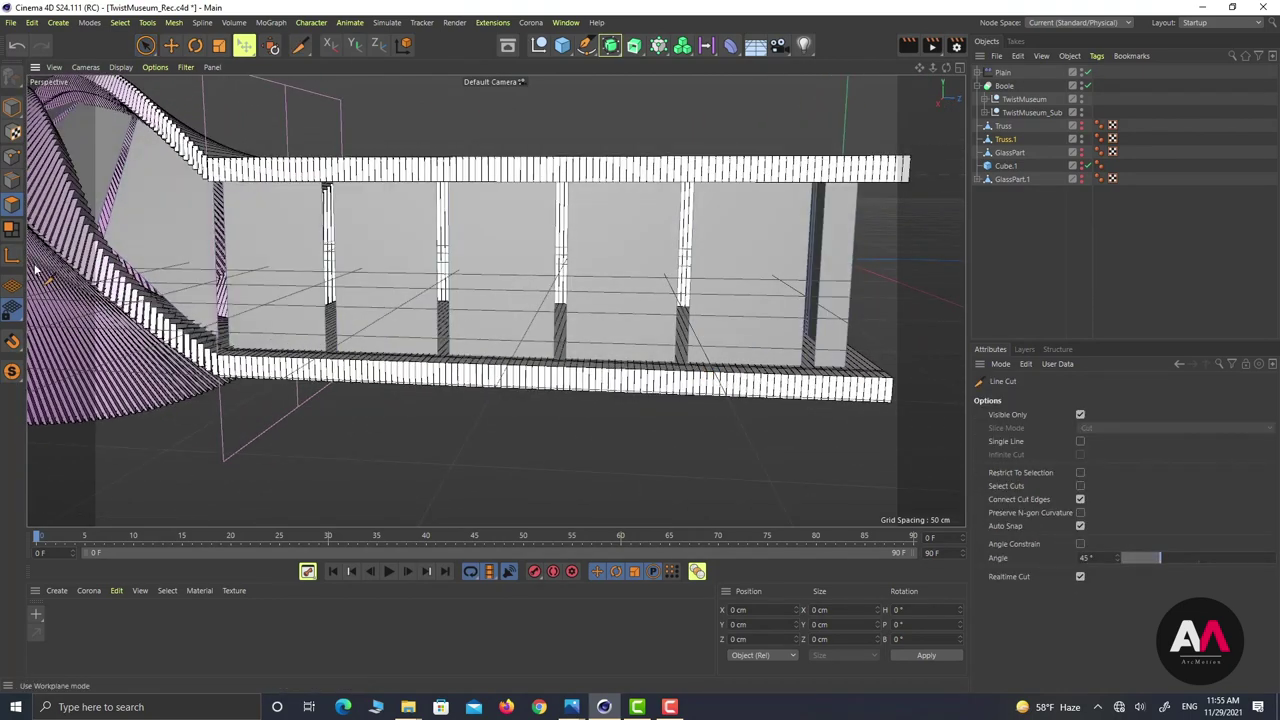
pyautogui.click(12, 341)
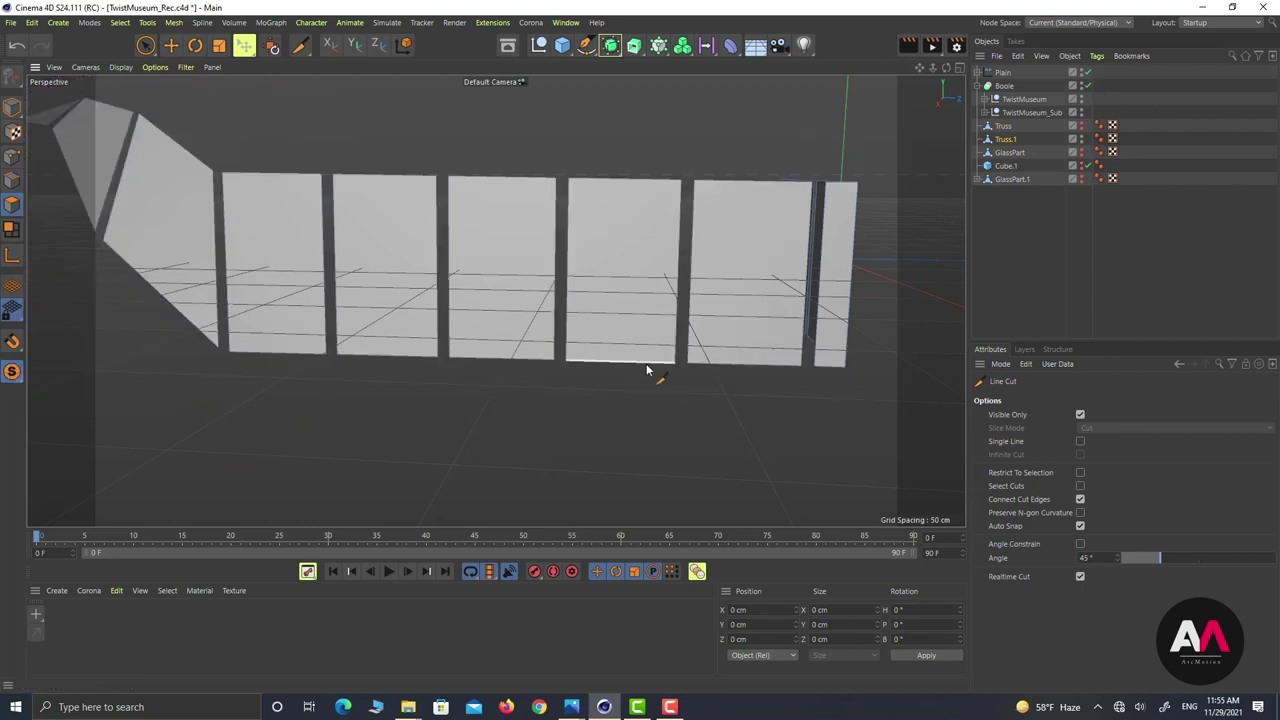
pyautogui.click(687, 364)
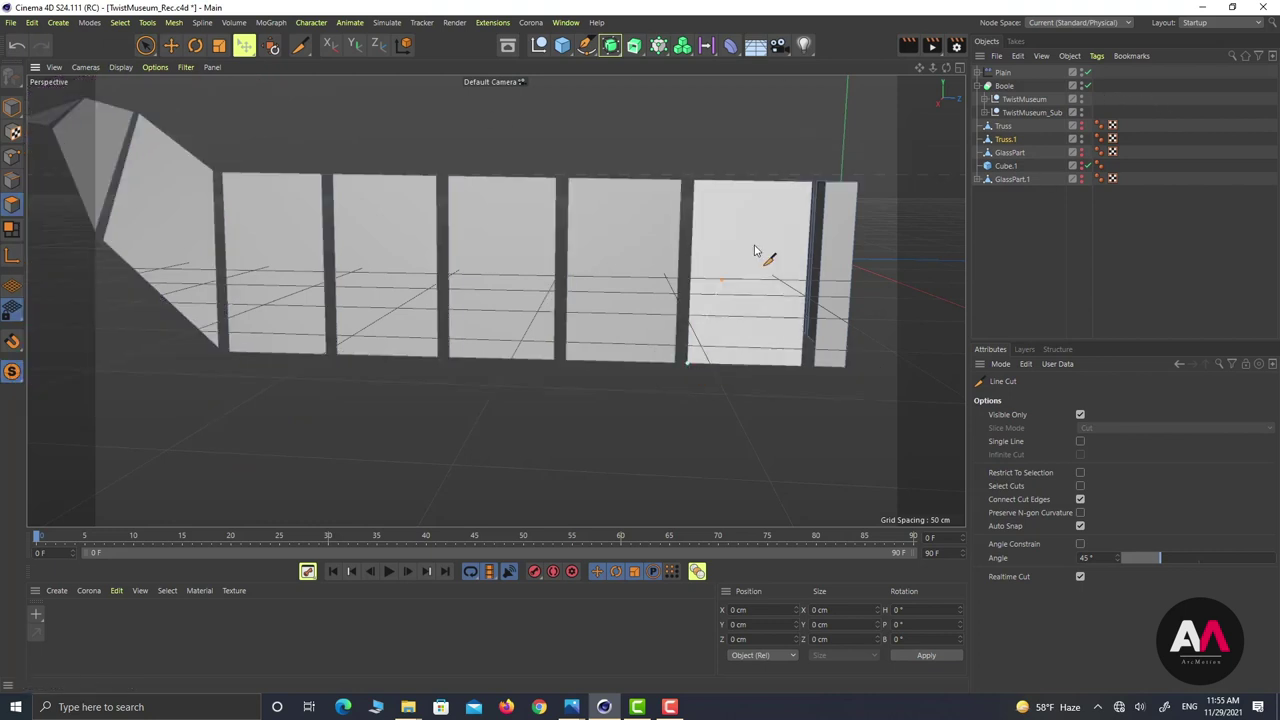
pyautogui.click(822, 183)
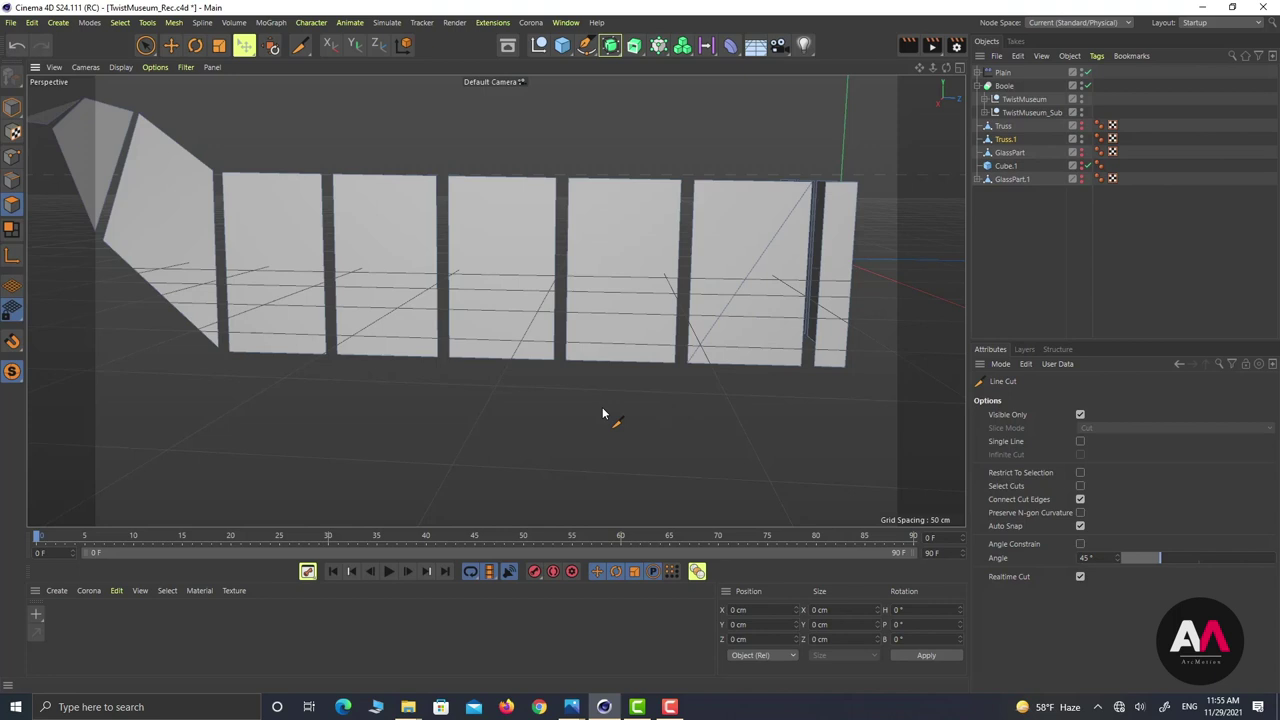
# Step: Line-cut the other four wide straight panels diagonally, from each lower-left corner to its upper-right corner
pyautogui.click(566, 360)
pyautogui.click(680, 183)
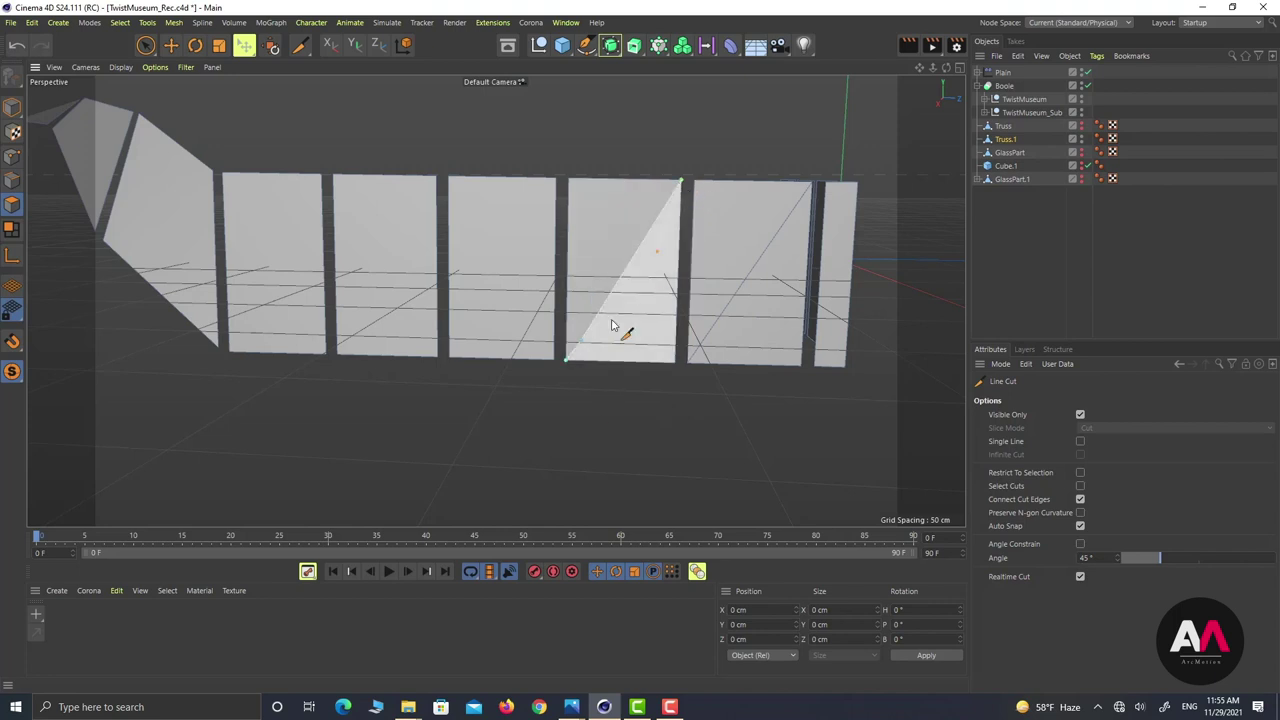
pyautogui.click(450, 362)
pyautogui.click(558, 183)
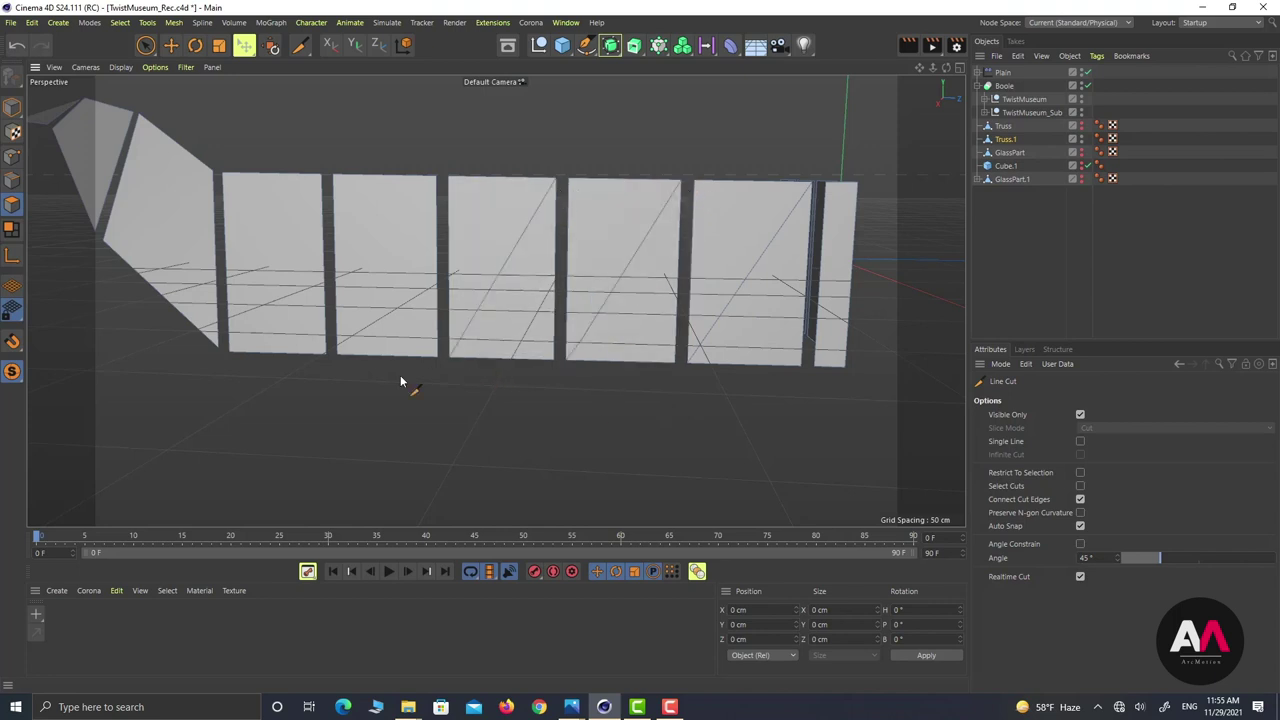
pyautogui.click(342, 362)
pyautogui.click(441, 180)
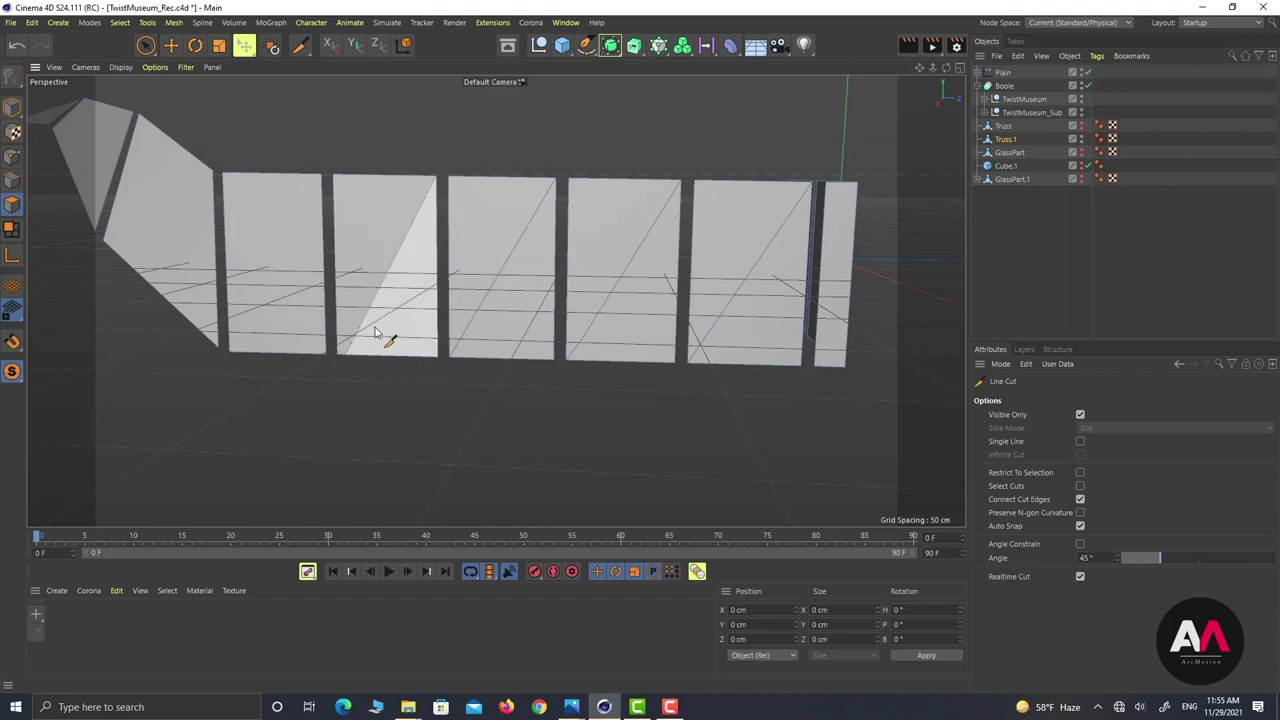
pyautogui.keyDown('alt'); pyautogui.moveTo(380, 337); pyautogui.dragTo(668, 410, button='middle'); pyautogui.keyUp('alt')
pyautogui.click(460, 428)
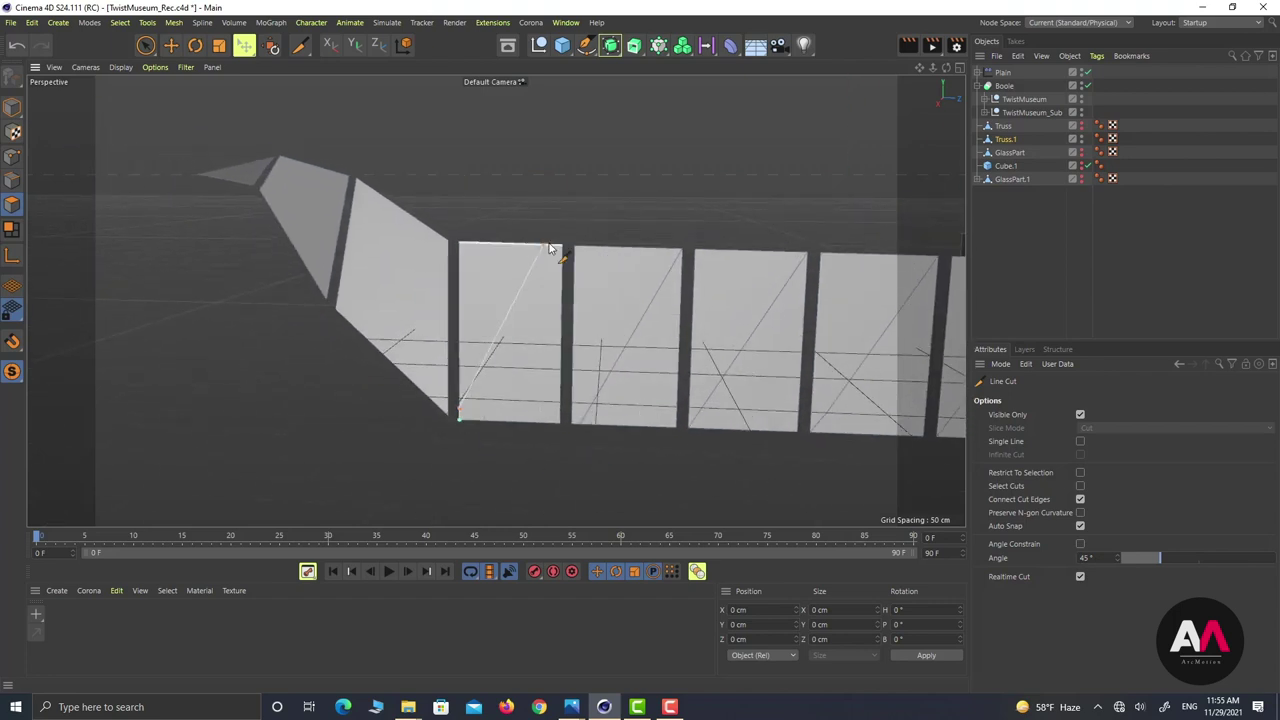
pyautogui.click(562, 247)
pyautogui.press('Escape')
# Step: Line-cut diagonals across the two neighbouring panels of the twisted section, starting from their lower-left corners
pyautogui.keyDown('alt'); pyautogui.moveTo(456, 341); pyautogui.dragTo(540, 364); pyautogui.keyUp('alt')
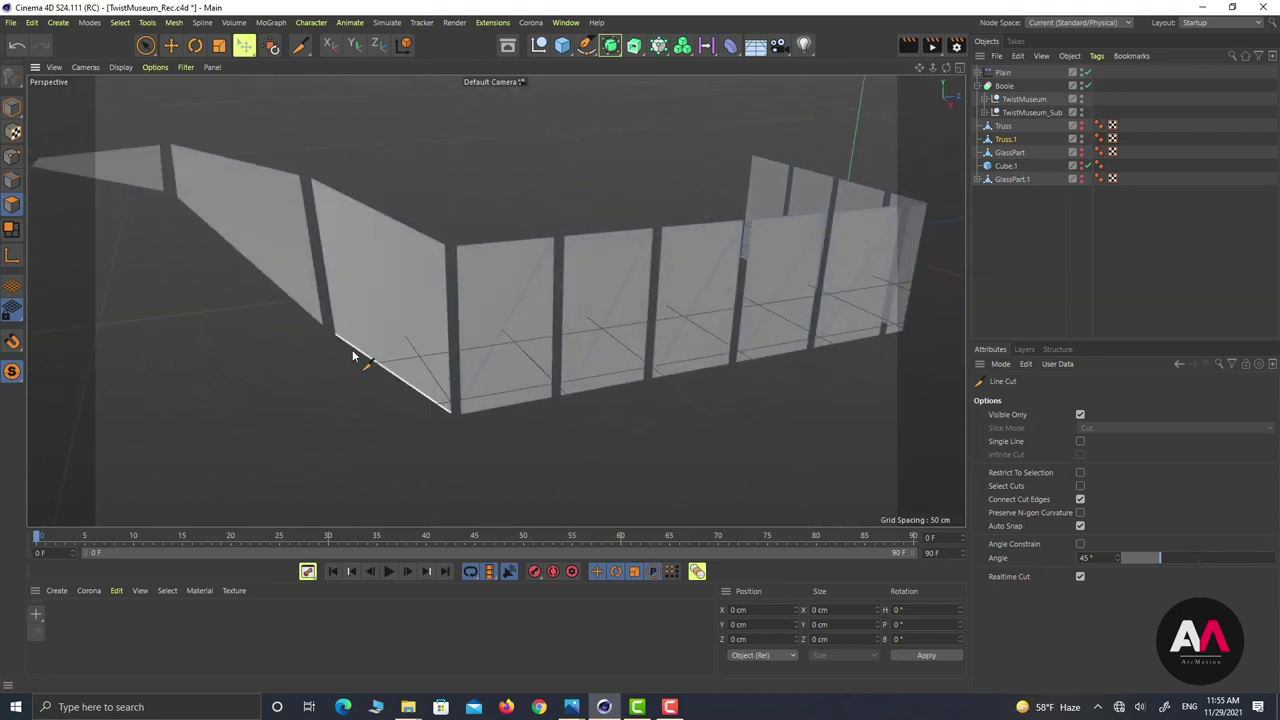
pyautogui.click(336, 335)
pyautogui.keyDown('alt'); pyautogui.moveTo(305, 274); pyautogui.dragTo(334, 329); pyautogui.keyUp('alt')
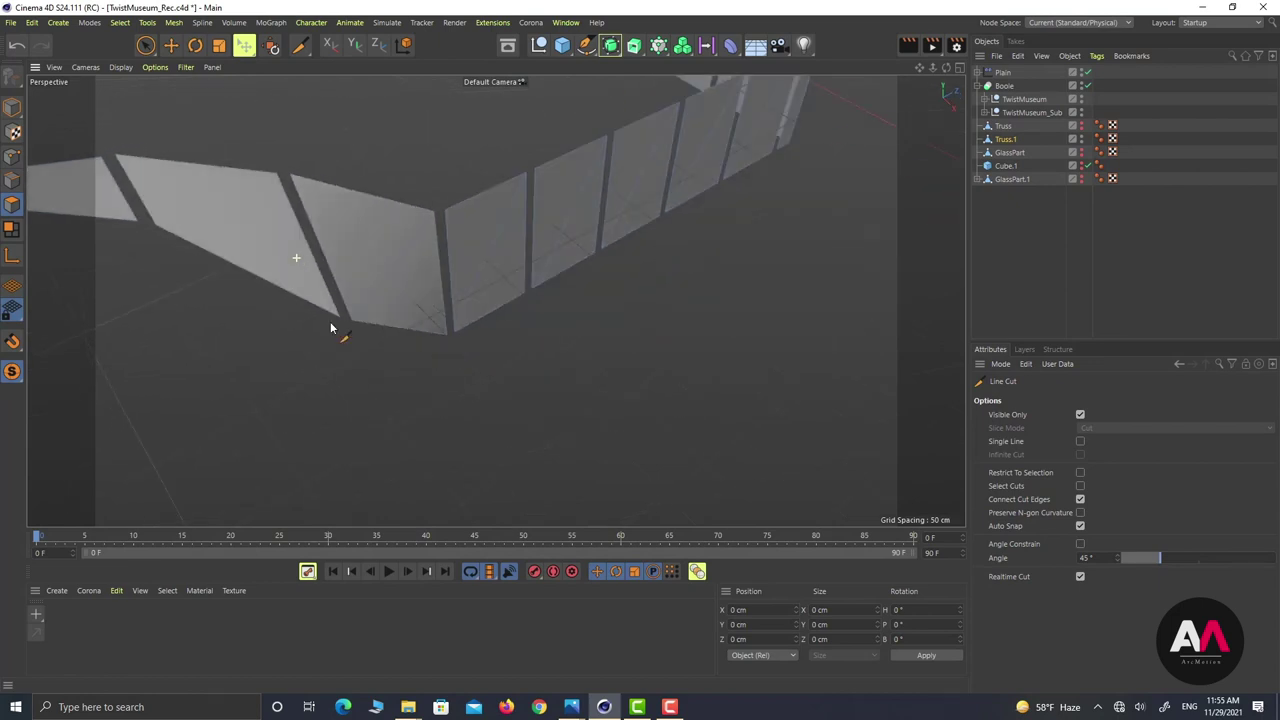
pyautogui.click(155, 228)
pyautogui.keyDown('alt'); pyautogui.moveTo(517, 197); pyautogui.dragTo(300, 296); pyautogui.keyUp('alt')
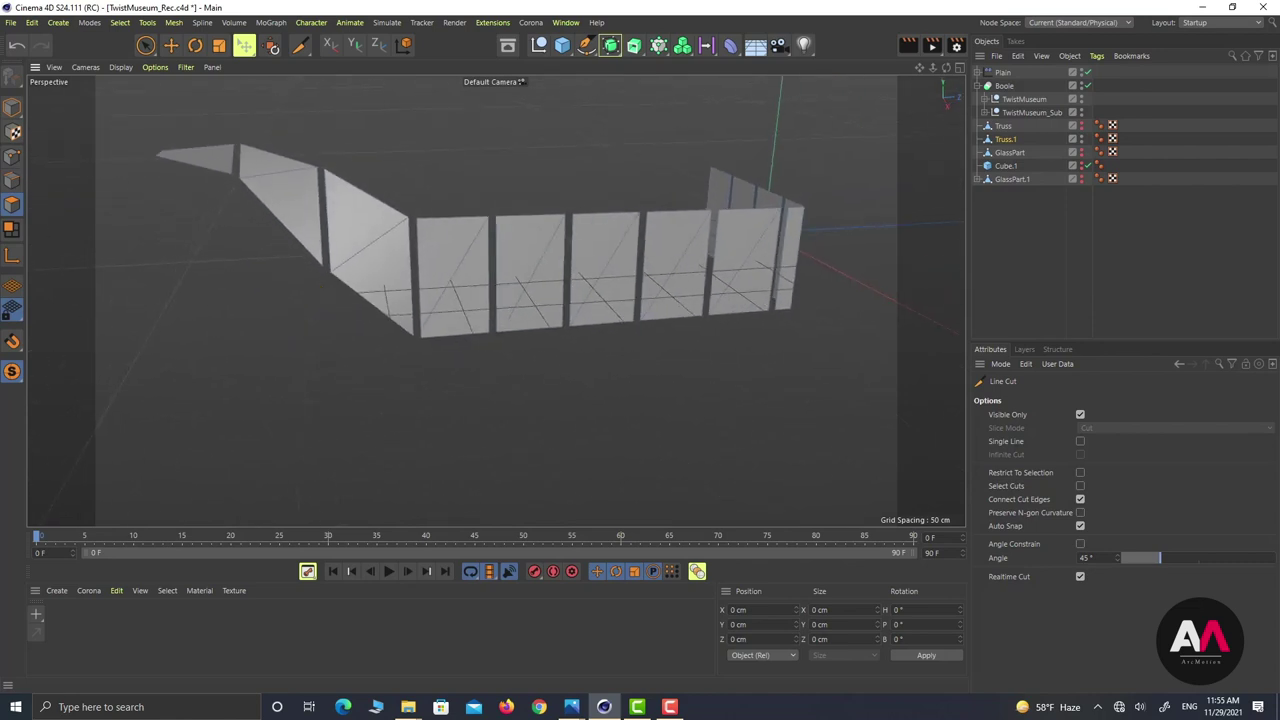
# Step: Select the diagonal cut edges on the two twisted panels and the five straight panels of Truss.1 in edge mode
pyautogui.click(145, 44)
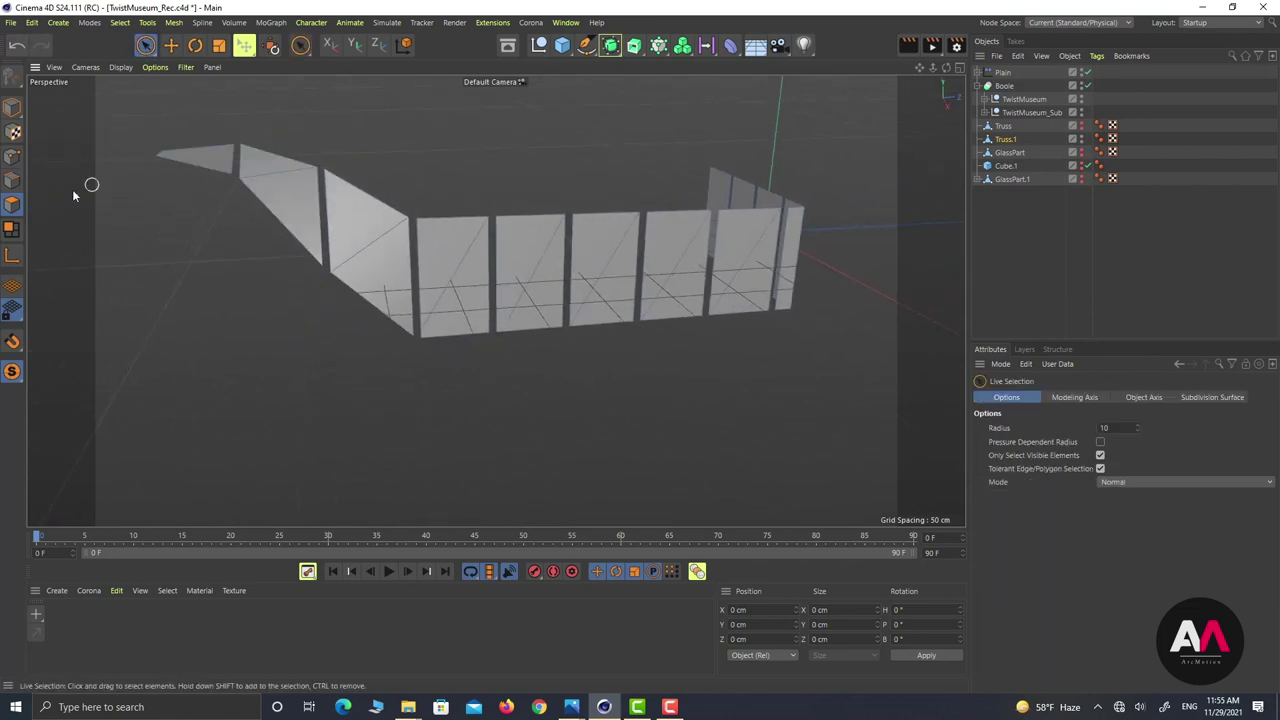
pyautogui.click(12, 180)
pyautogui.click(268, 171)
pyautogui.keyDown('shift'); pyautogui.click(392, 240); pyautogui.keyUp('shift')
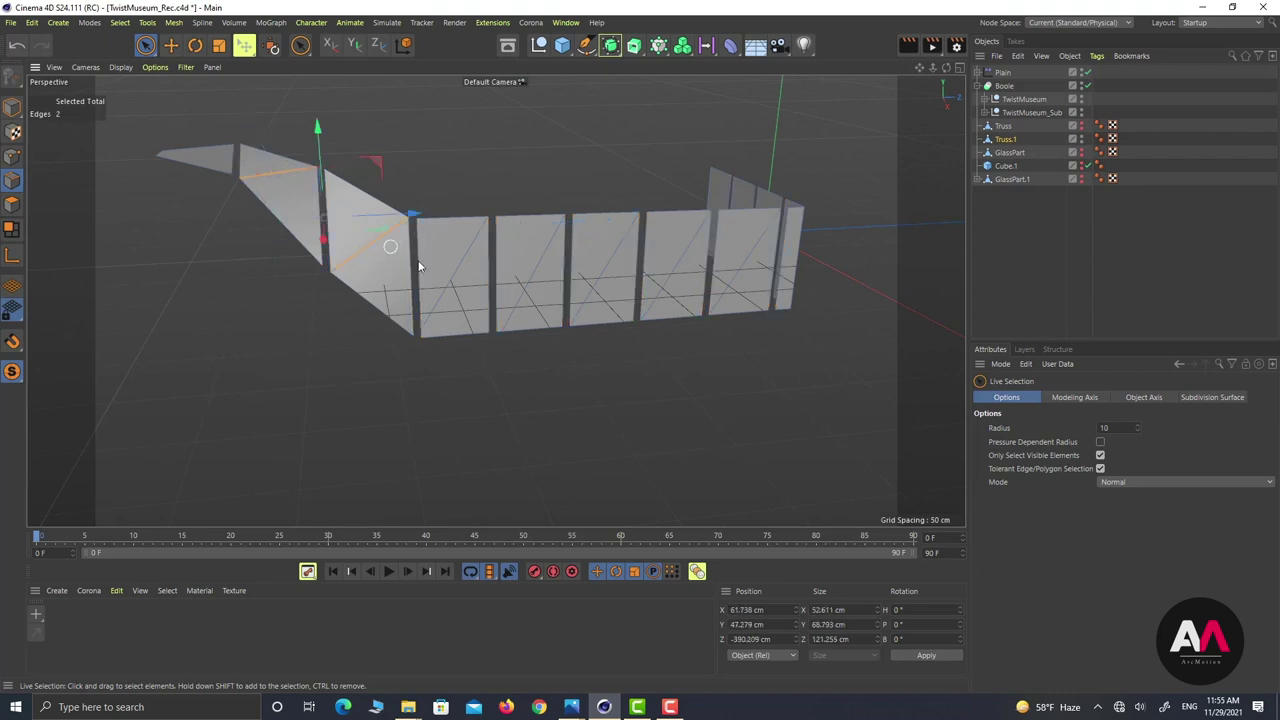
pyautogui.keyDown('shift'); pyautogui.moveTo(455, 279); pyautogui.dragTo(736, 288); pyautogui.keyUp('shift')
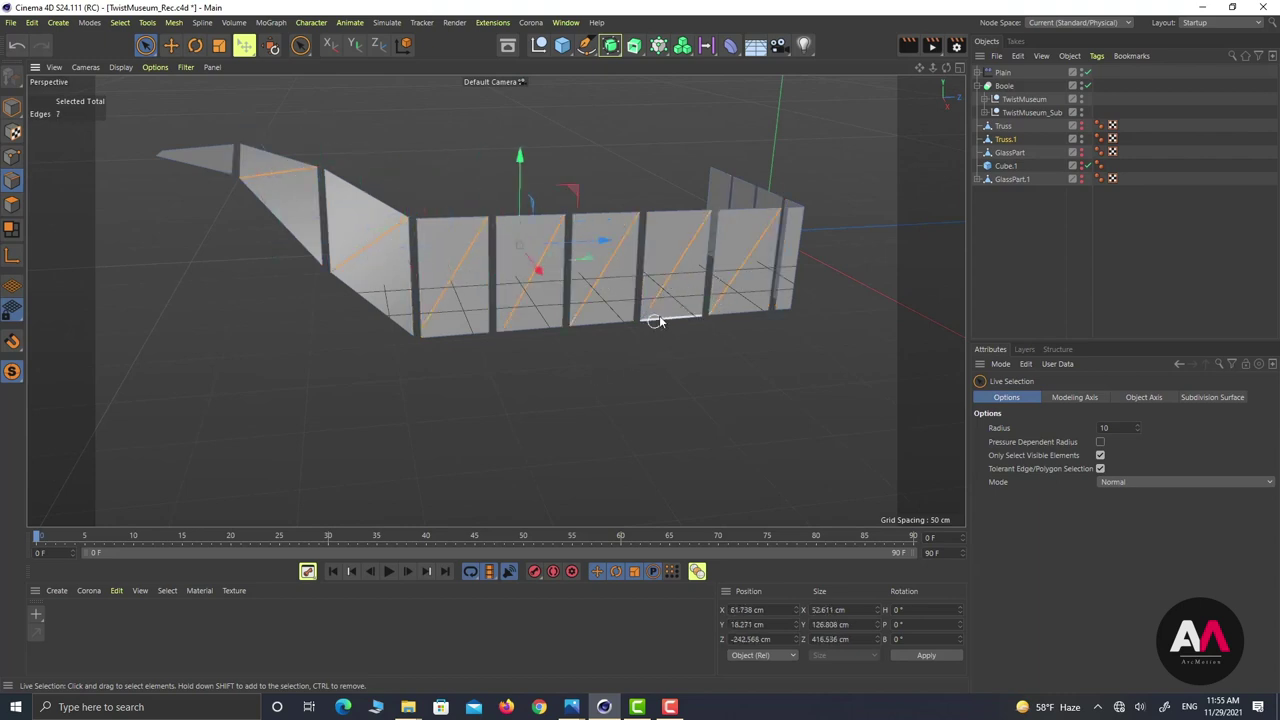
# Step: Add the short unselected segment at the lower end of a straight panel's diagonal to the edge selection
pyautogui.scroll(8, 659, 315)
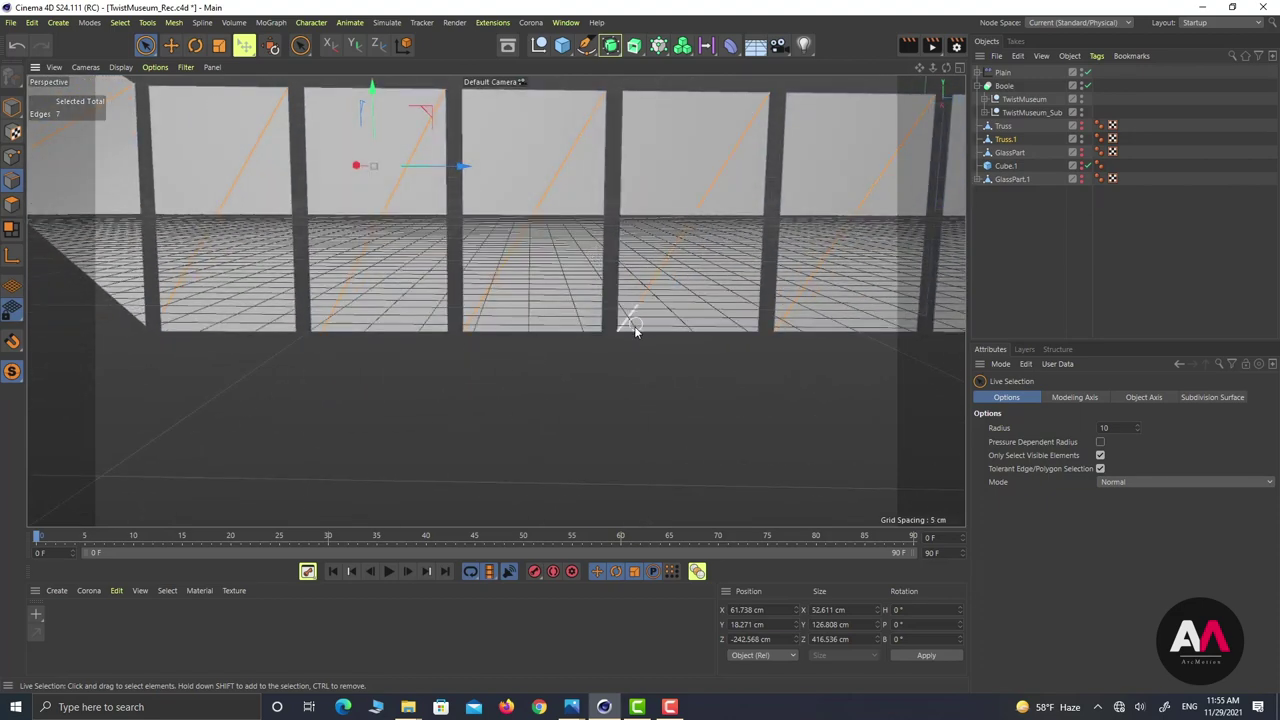
pyautogui.scroll(-3, 415, 341)
pyautogui.scroll(6, 540, 315)
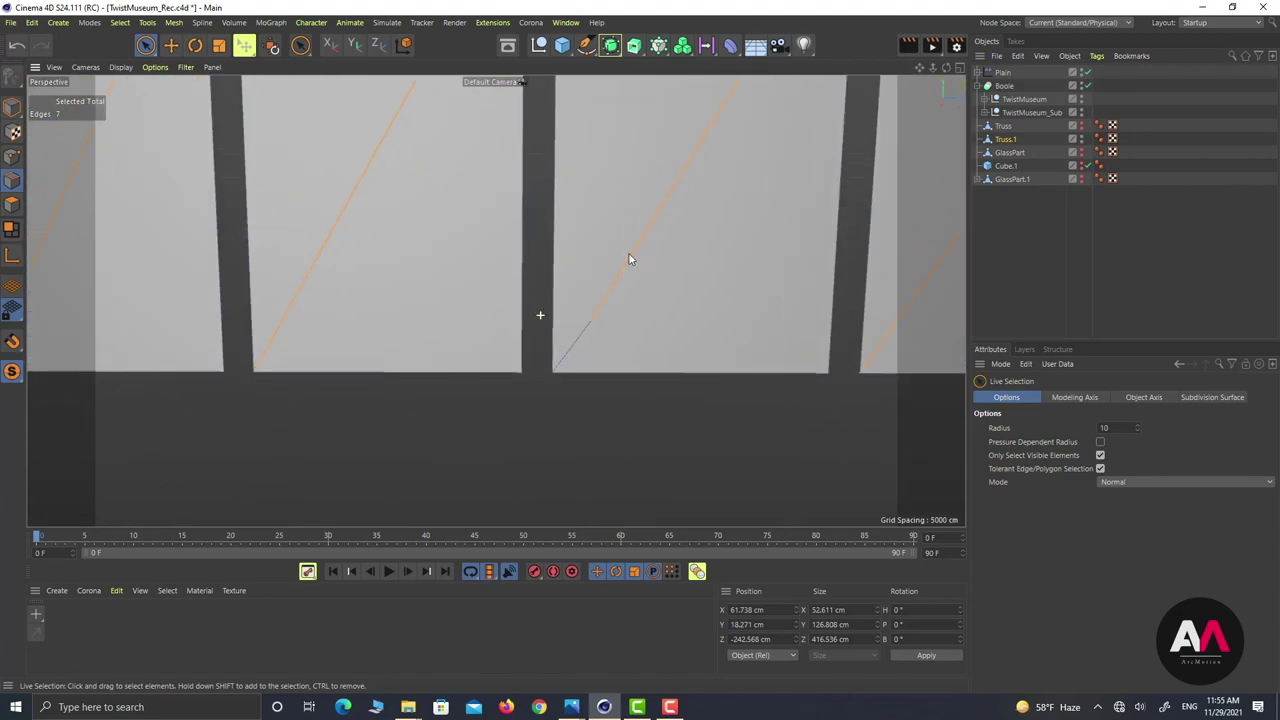
pyautogui.keyDown('shift'); pyautogui.click(583, 336); pyautogui.keyUp('shift')
pyautogui.scroll(-8, 370, 336)
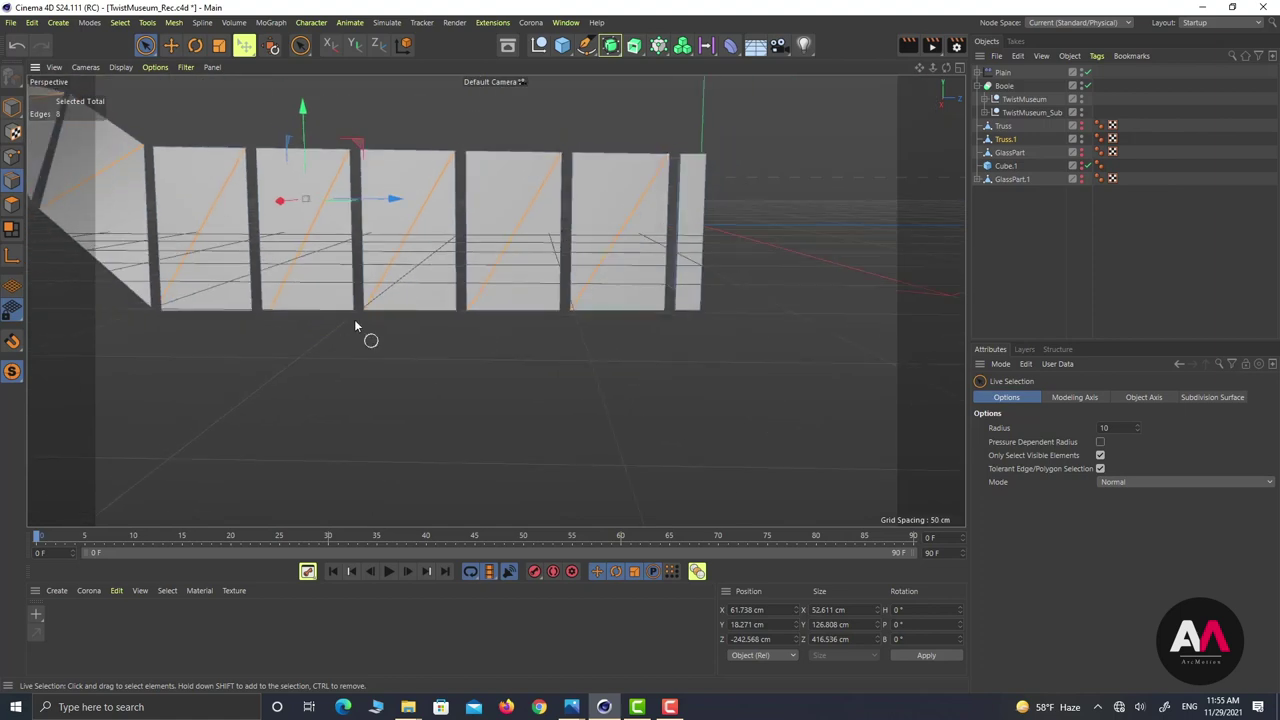
pyautogui.keyDown('alt'); pyautogui.moveTo(388, 311); pyautogui.dragTo(453, 253); pyautogui.keyUp('alt')
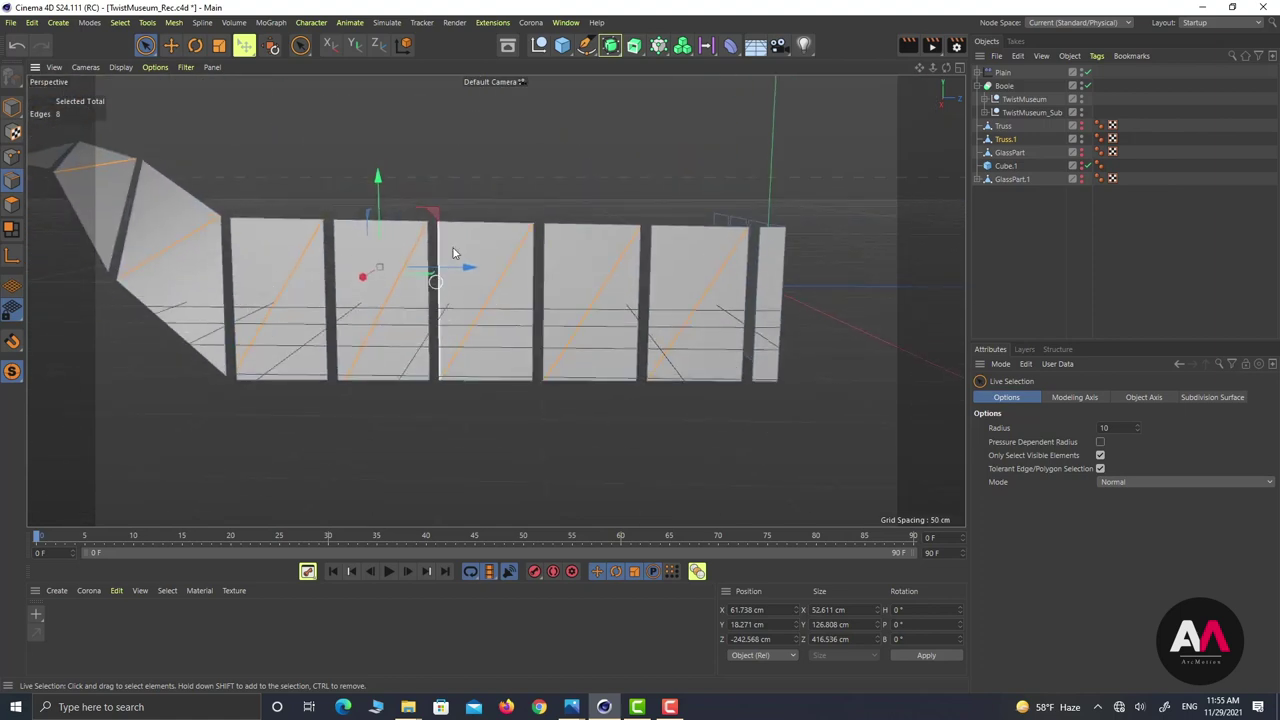
# Step: Extract the selected diagonal edges as a spline moved to the top of the object hierarchy, and delete the Truss.1 mesh
pyautogui.rightClick(564, 179)
pyautogui.click(610, 570)
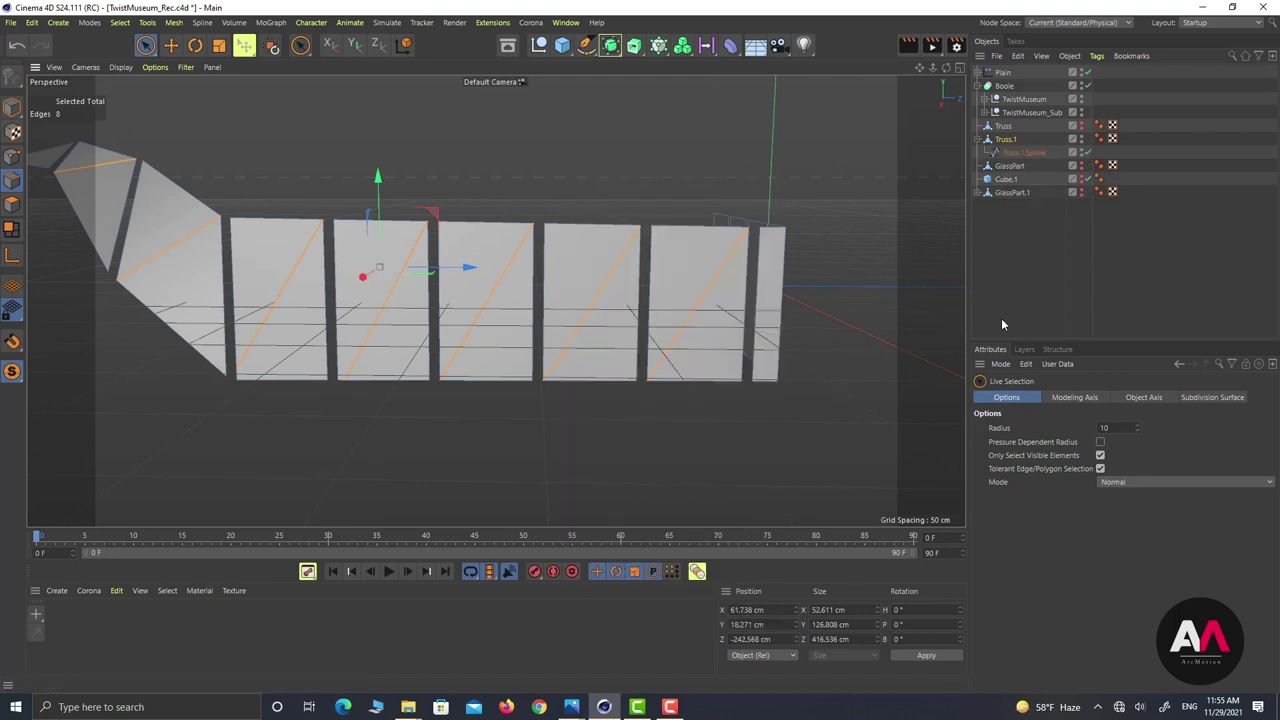
pyautogui.click(1022, 155)
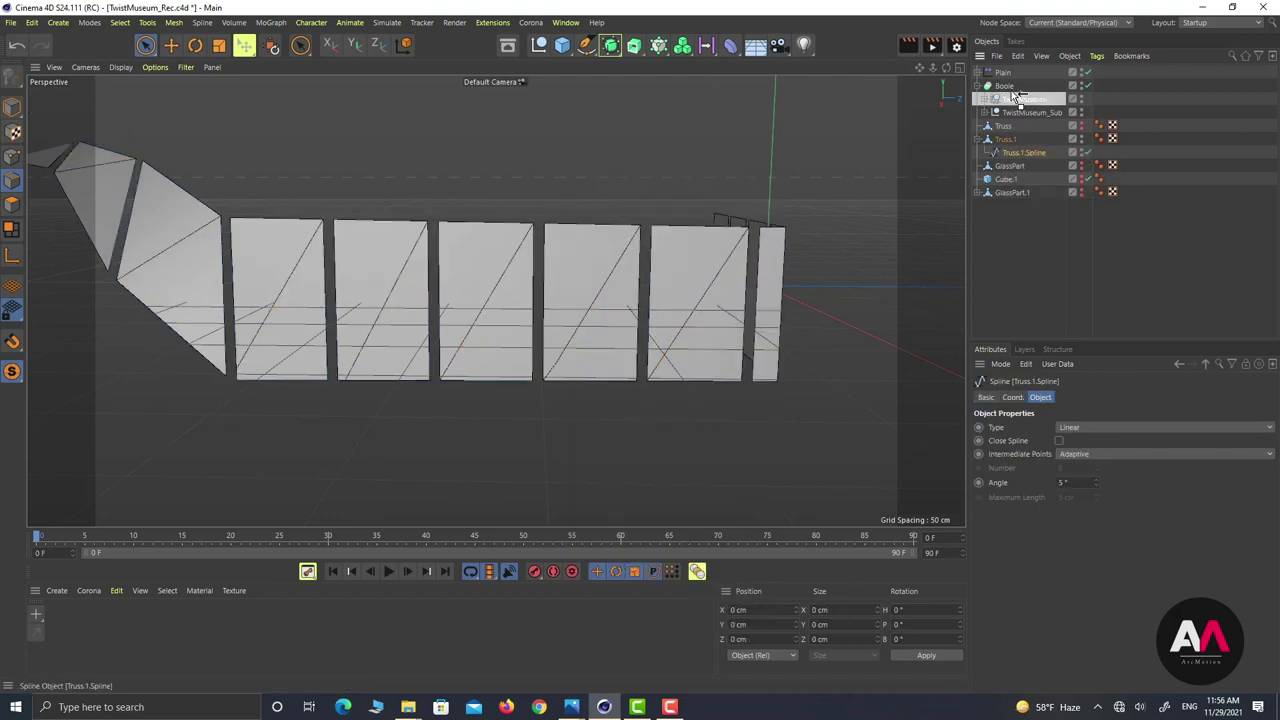
pyautogui.moveTo(1015, 97); pyautogui.dragTo(1012, 70)
pyautogui.click(1006, 153)
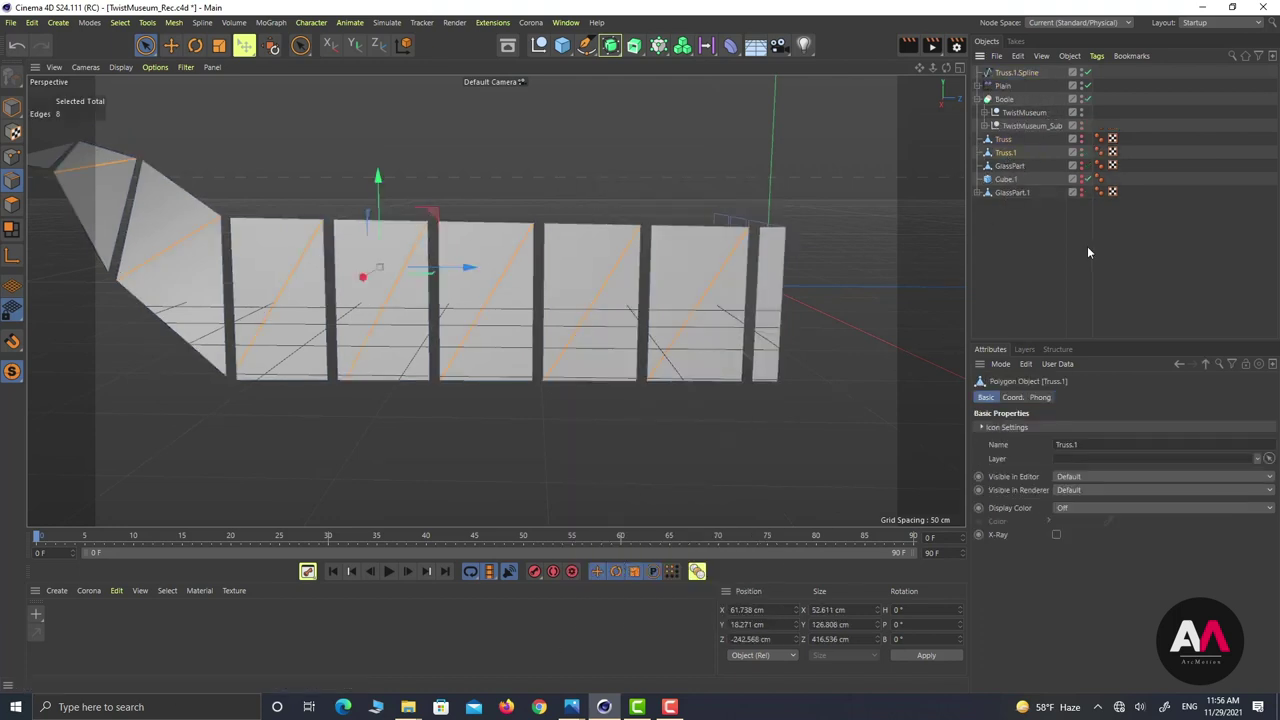
pyautogui.press('Delete')
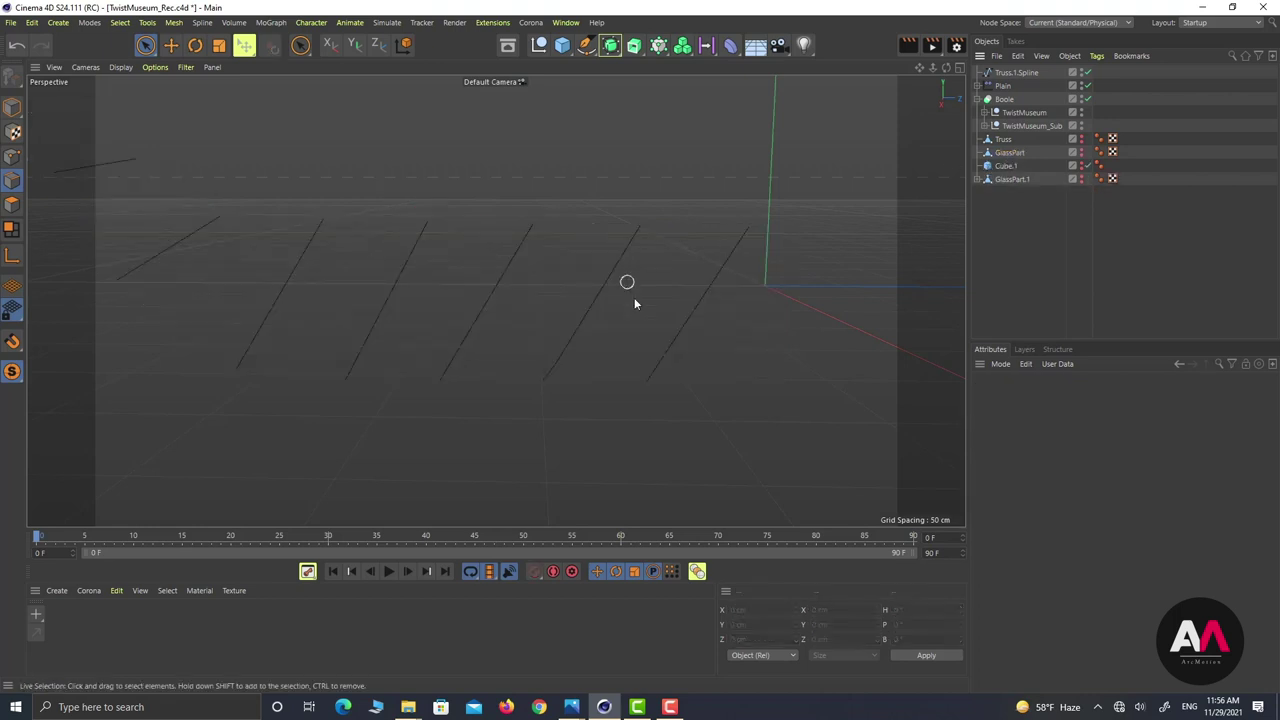
# Step: Delete the stray extra point near the lower end of one diagonal in Truss.1.Spline and select all its points
pyautogui.keyDown('alt'); pyautogui.moveTo(626, 280); pyautogui.dragTo(440, 345); pyautogui.keyUp('alt')
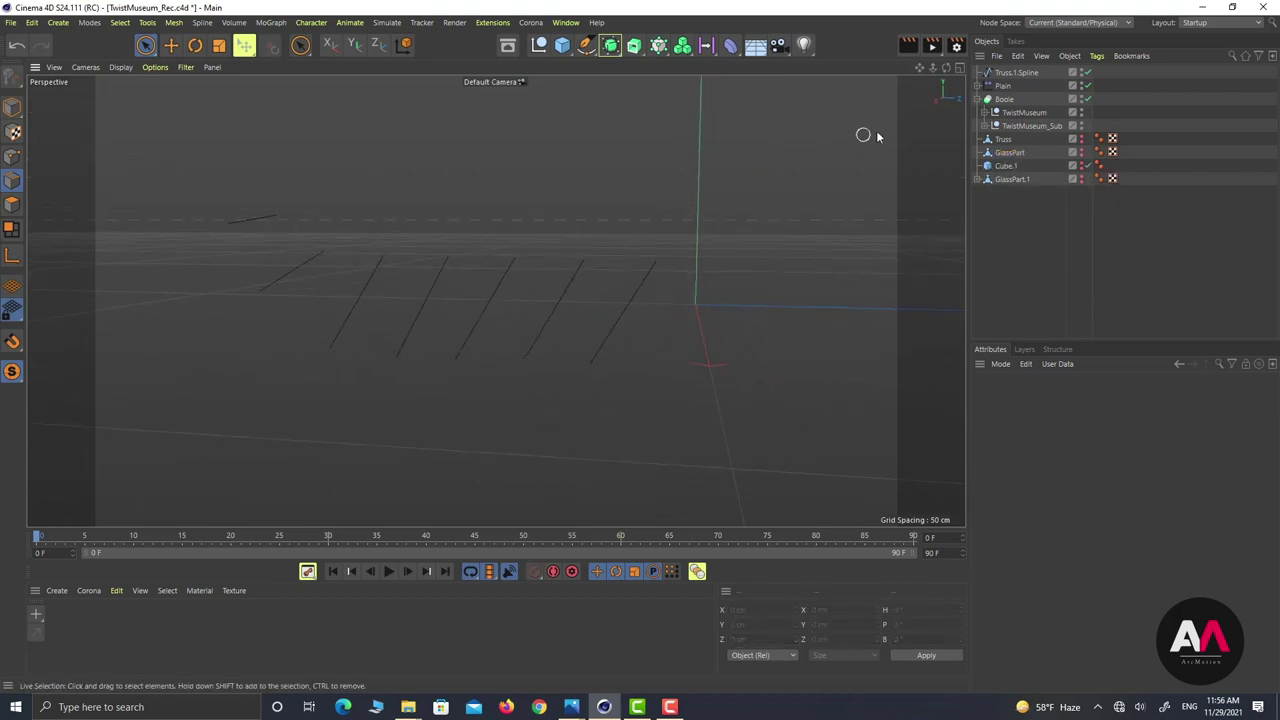
pyautogui.click(1014, 73)
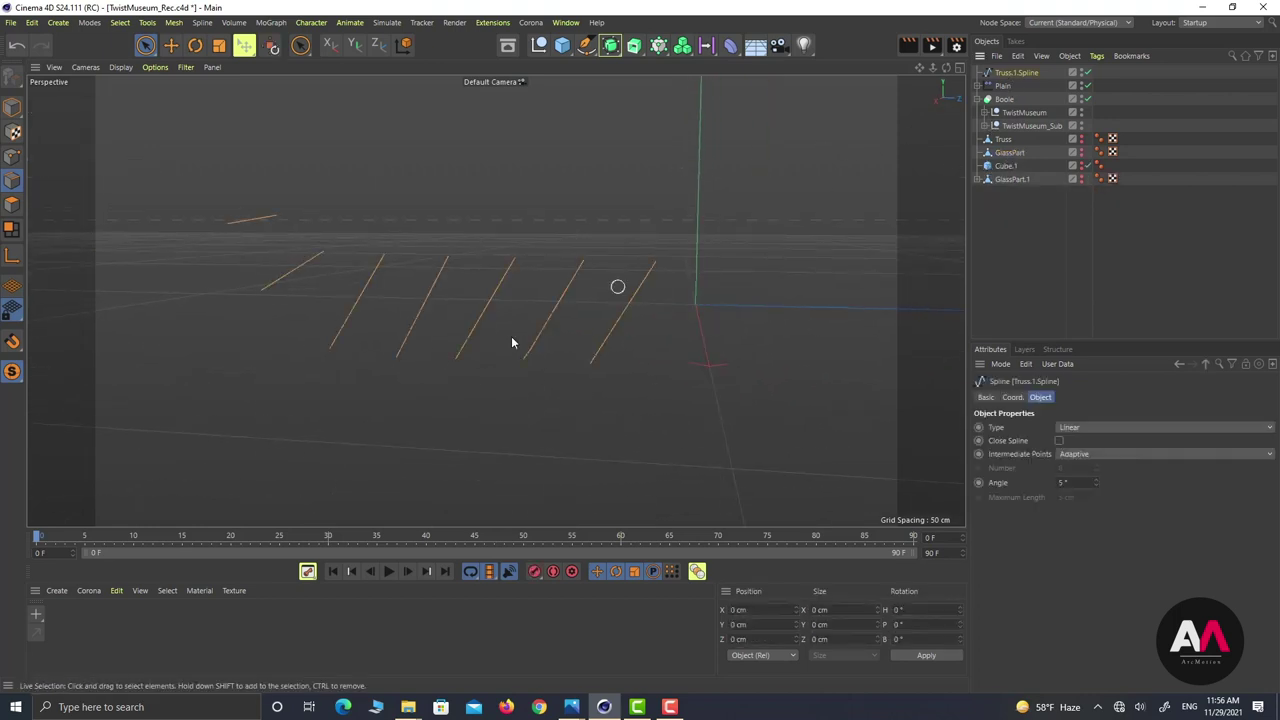
pyautogui.click(13, 157)
pyautogui.keyDown('alt'); pyautogui.moveTo(522, 347); pyautogui.dragTo(632, 256, button='right'); pyautogui.keyUp('alt')
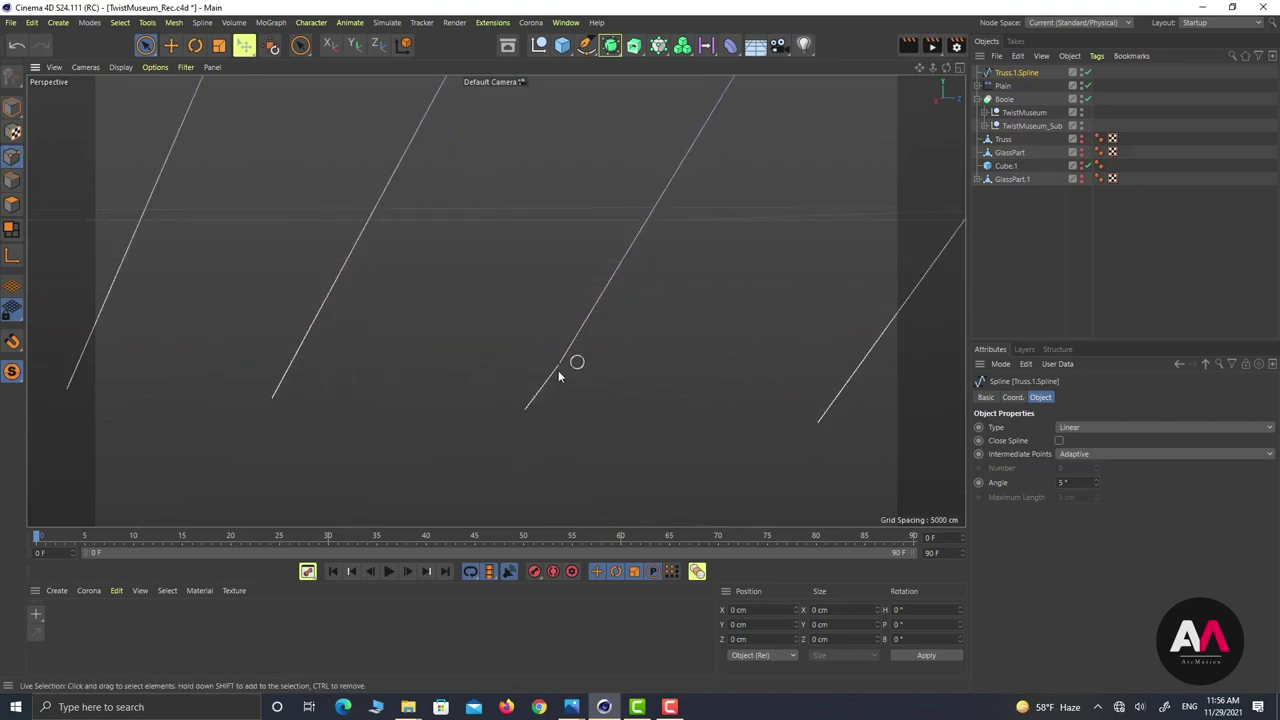
pyautogui.click(556, 366)
pyautogui.click(712, 316)
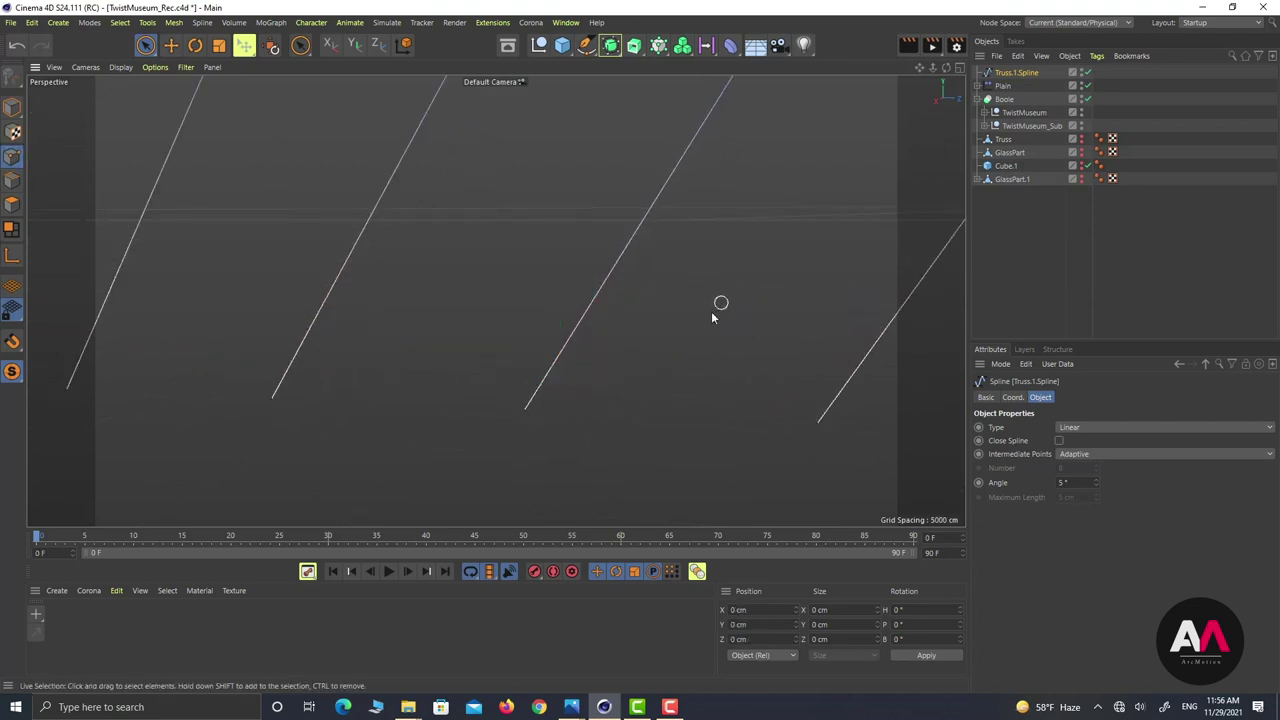
pyautogui.scroll(-3, 590, 362)
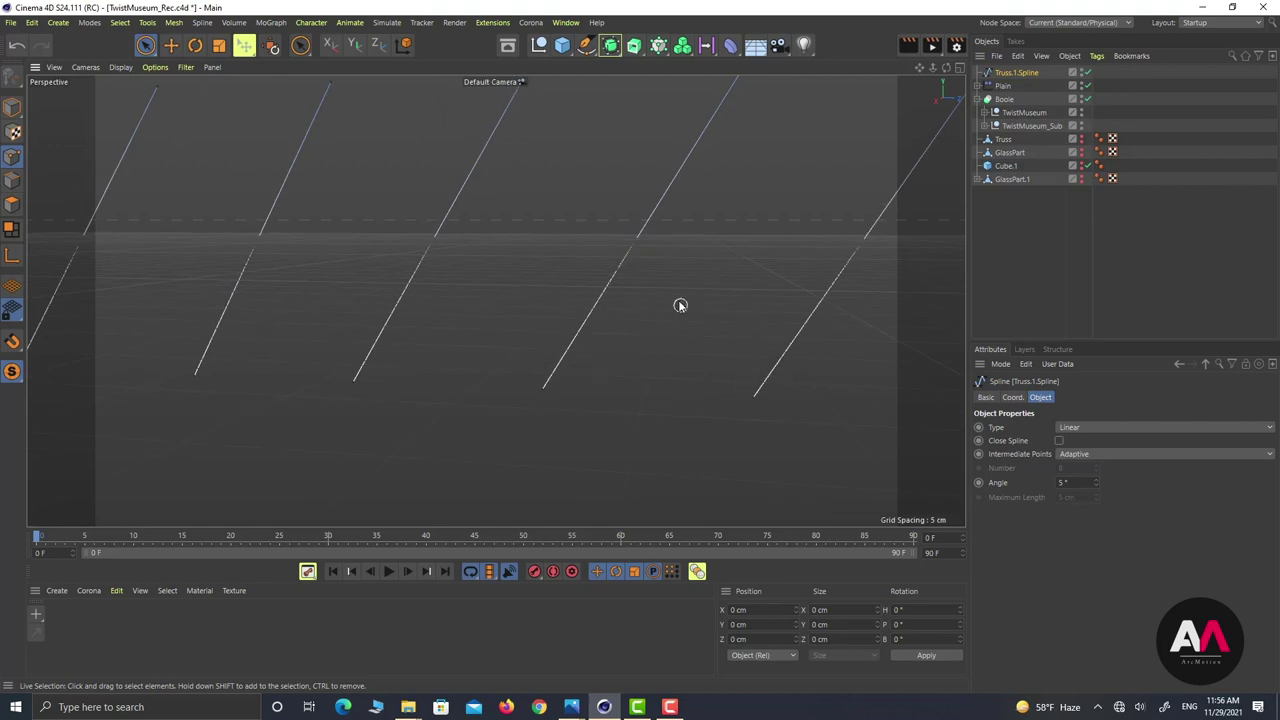
pyautogui.scroll(-3, 679, 305)
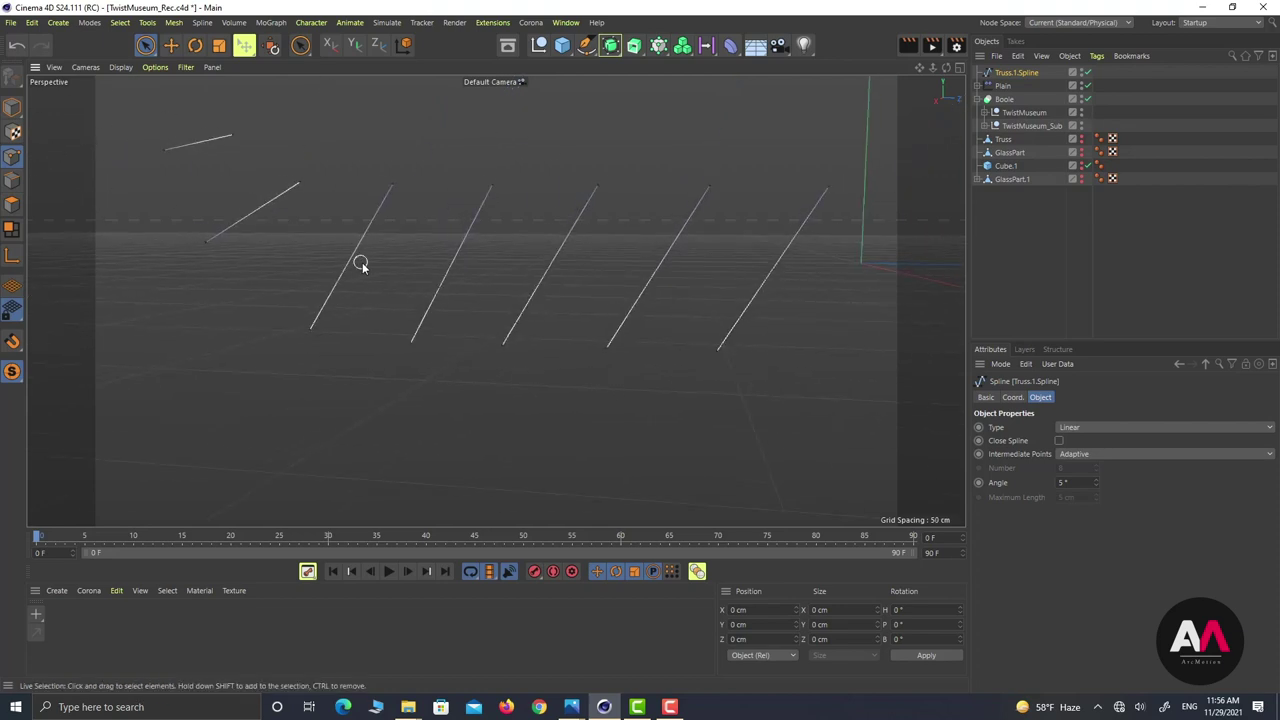
pyautogui.hotkey('ctrl', 'a')
pyautogui.keyDown('alt'); pyautogui.moveTo(806, 174); pyautogui.dragTo(425, 316); pyautogui.keyUp('alt')
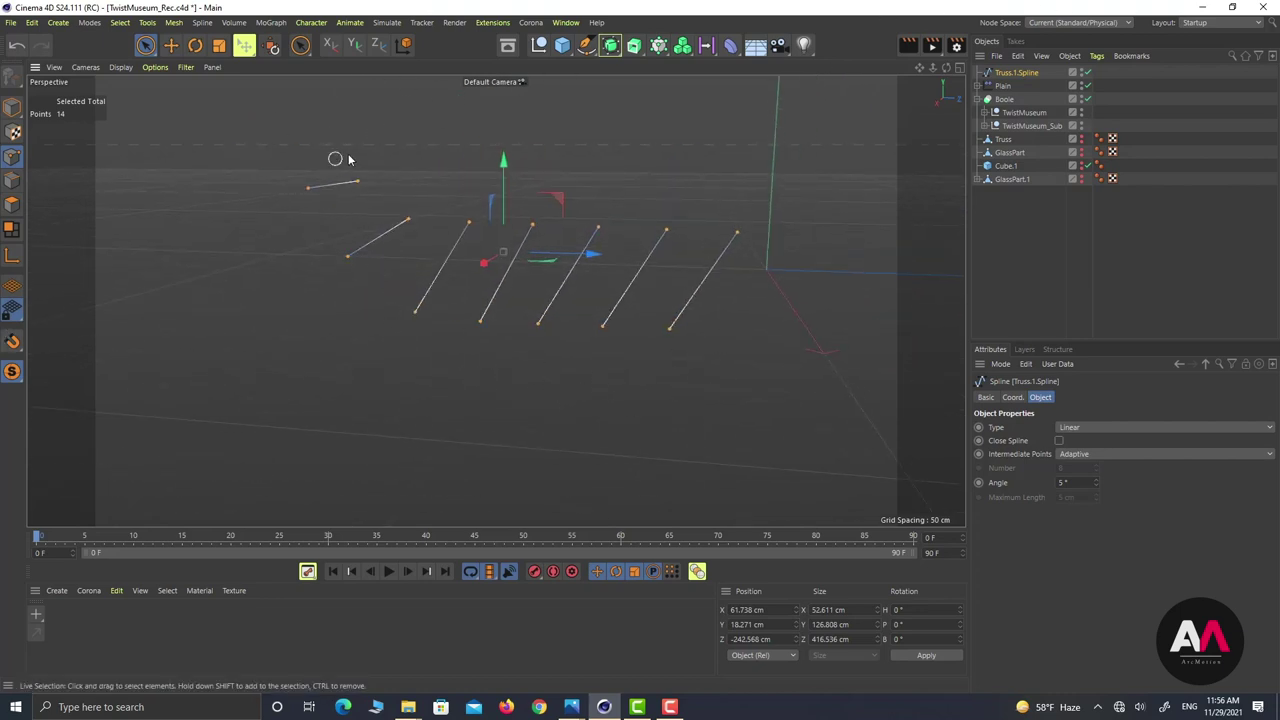
# Step: Add a circle spline with a 1 cm radius as the profile for the diagonal braces
pyautogui.click(591, 45)
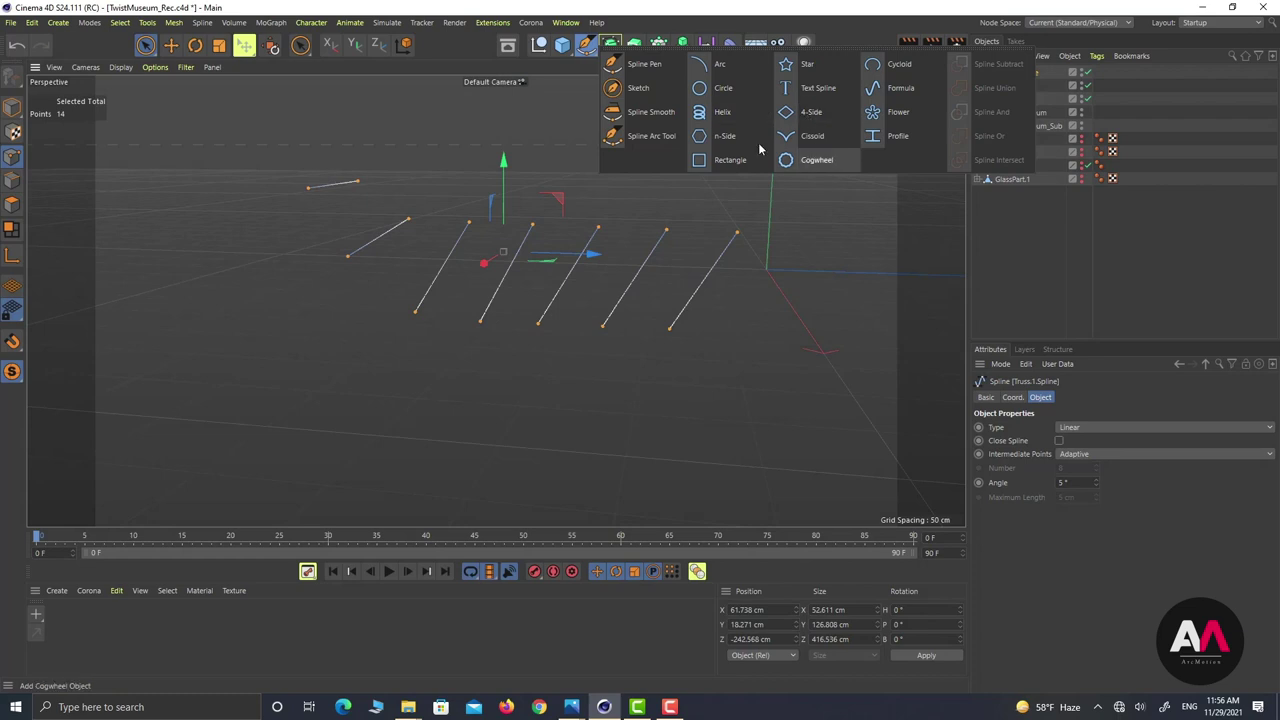
pyautogui.click(707, 90)
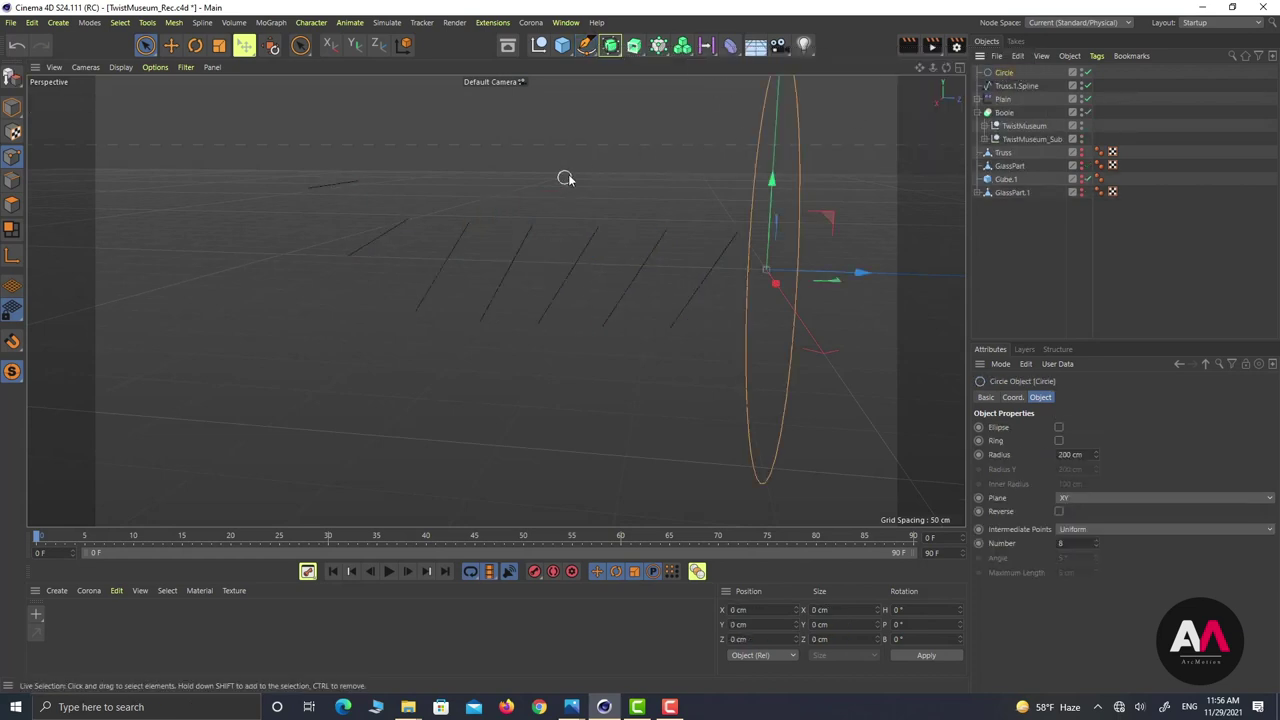
pyautogui.keyDown('alt'); pyautogui.moveTo(494, 300); pyautogui.dragTo(560, 84); pyautogui.keyUp('alt')
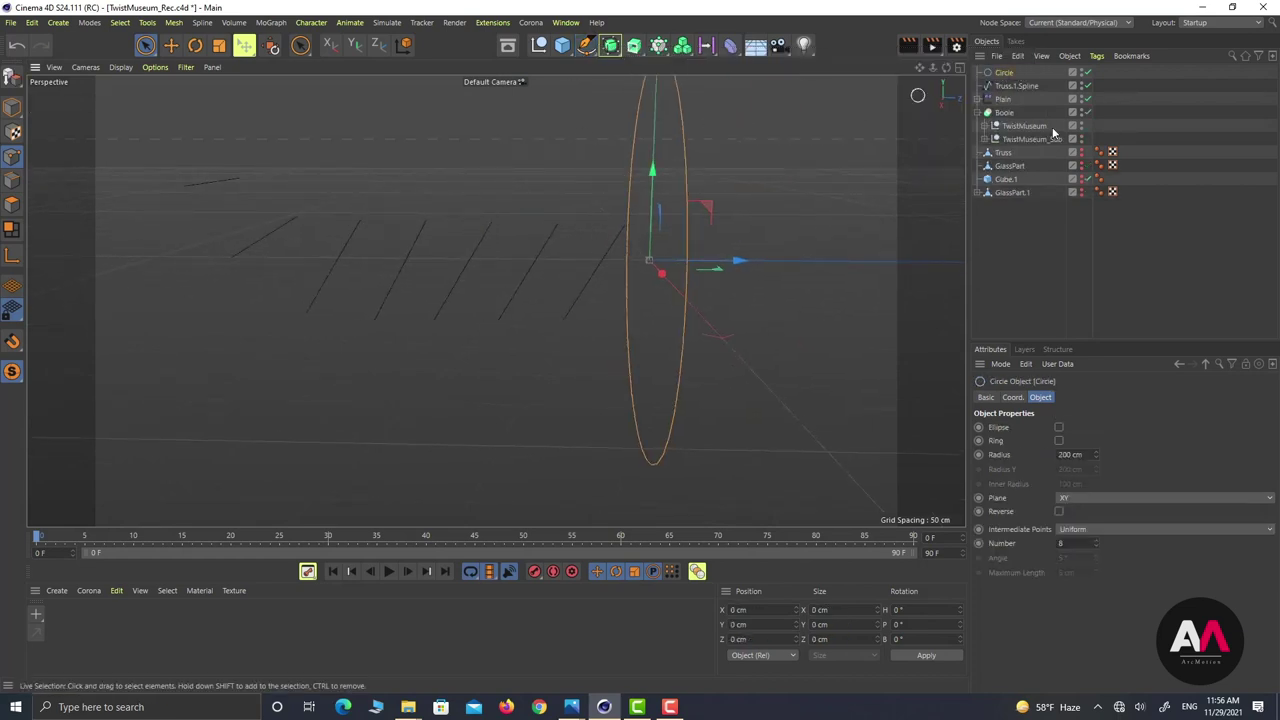
pyautogui.click(1072, 455)
pyautogui.write('1')
pyautogui.press('Return')
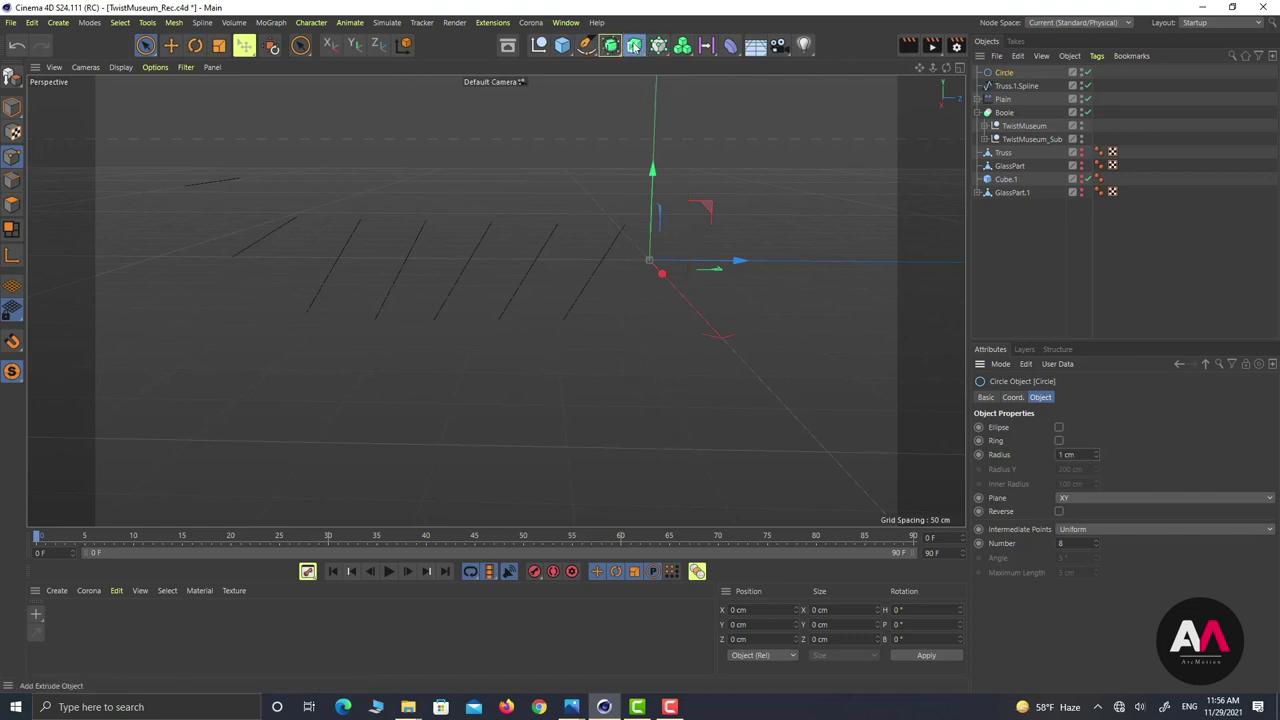
# Step: Sweep the circle along Truss.1.Spline by placing both splines inside a new Sweep object
pyautogui.moveTo(634, 46); pyautogui.dragTo(714, 139)
pyautogui.moveTo(1008, 96)
pyautogui.mouseDown()
pyautogui.moveTo(999, 101)
pyautogui.moveTo(1008, 74)
pyautogui.mouseUp()
pyautogui.keyDown('alt'); pyautogui.moveTo(400, 246); pyautogui.dragTo(637, 209, button='right'); pyautogui.keyUp('alt')
pyautogui.keyDown('alt'); pyautogui.moveTo(615, 290); pyautogui.dragTo(569, 275); pyautogui.keyUp('alt')
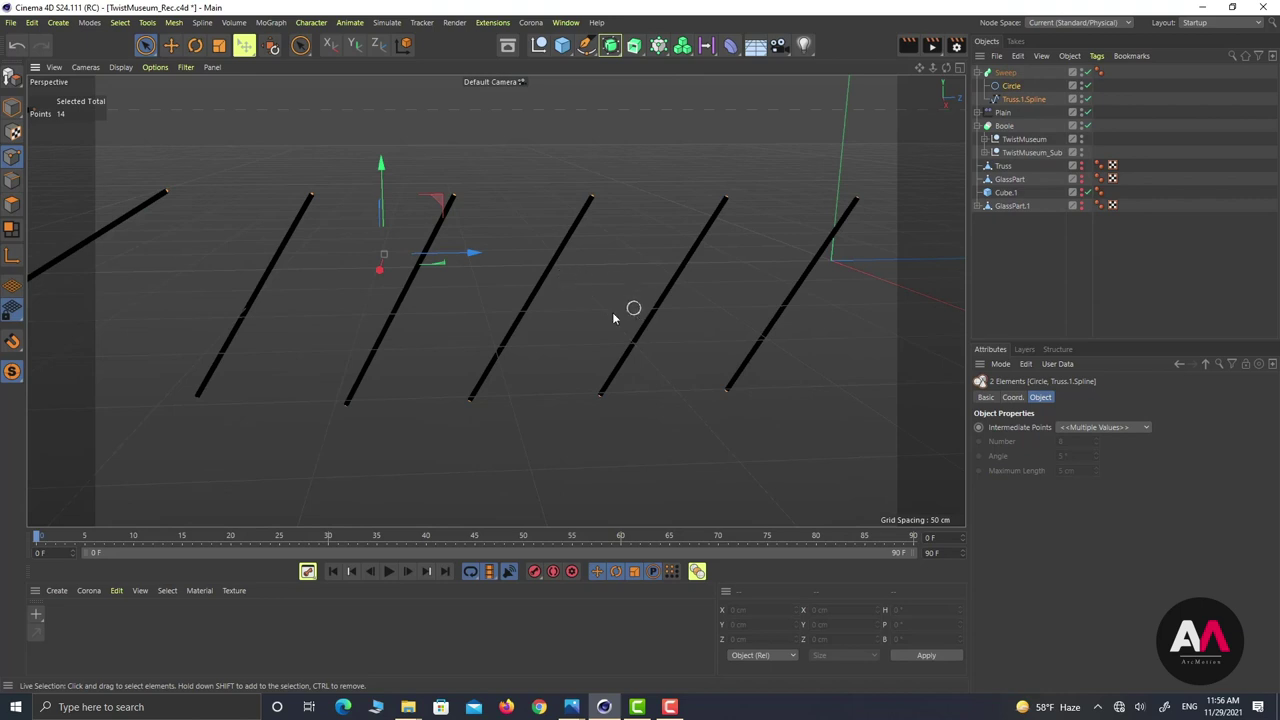
pyautogui.keyDown('alt'); pyautogui.moveTo(613, 318); pyautogui.dragTo(494, 297); pyautogui.keyUp('alt')
pyautogui.click(1015, 297)
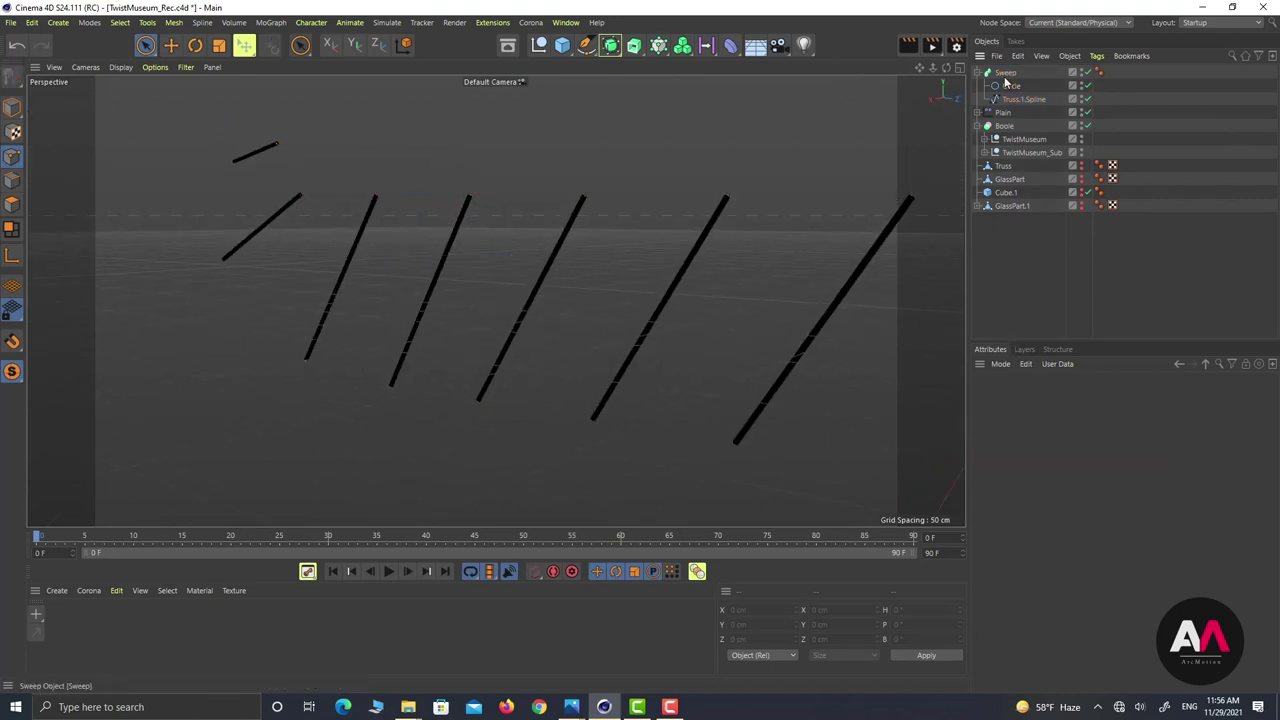
# Step: Rename the Sweep object as Digonals and collapse its hierarchy
pyautogui.doubleClick(1006, 73)
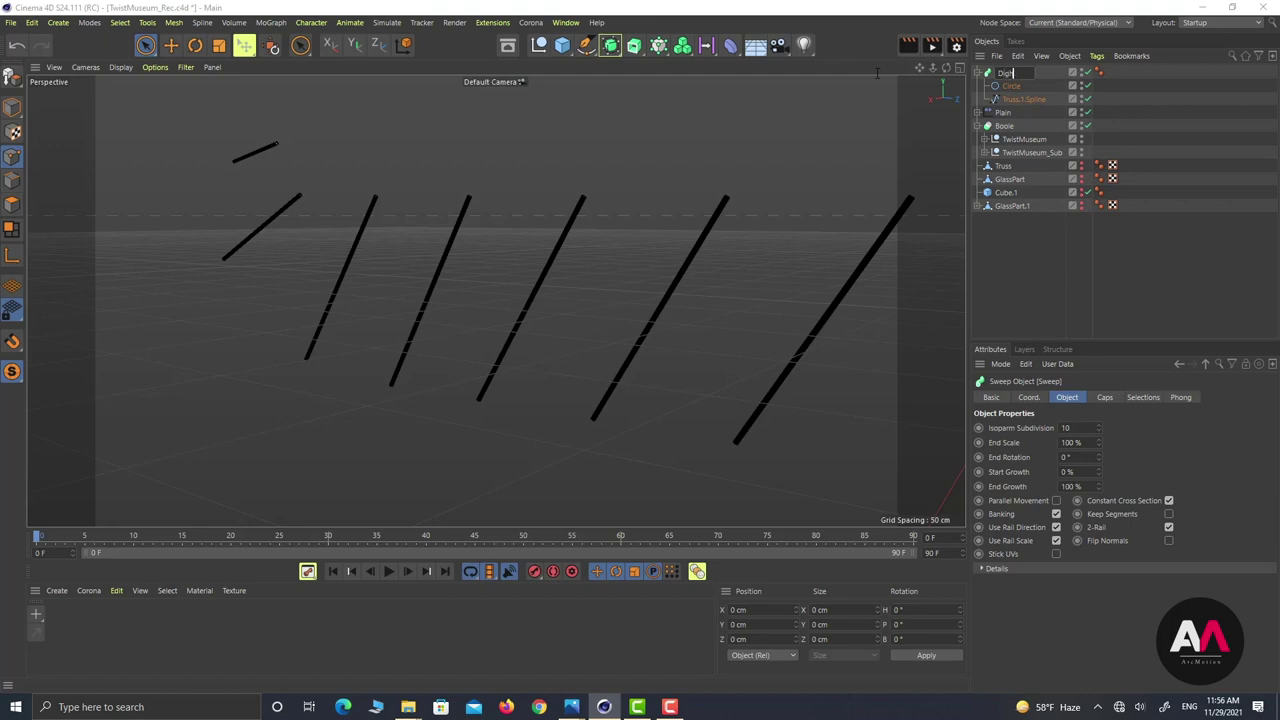
pyautogui.write('Diagonals')
pyautogui.press('Return')
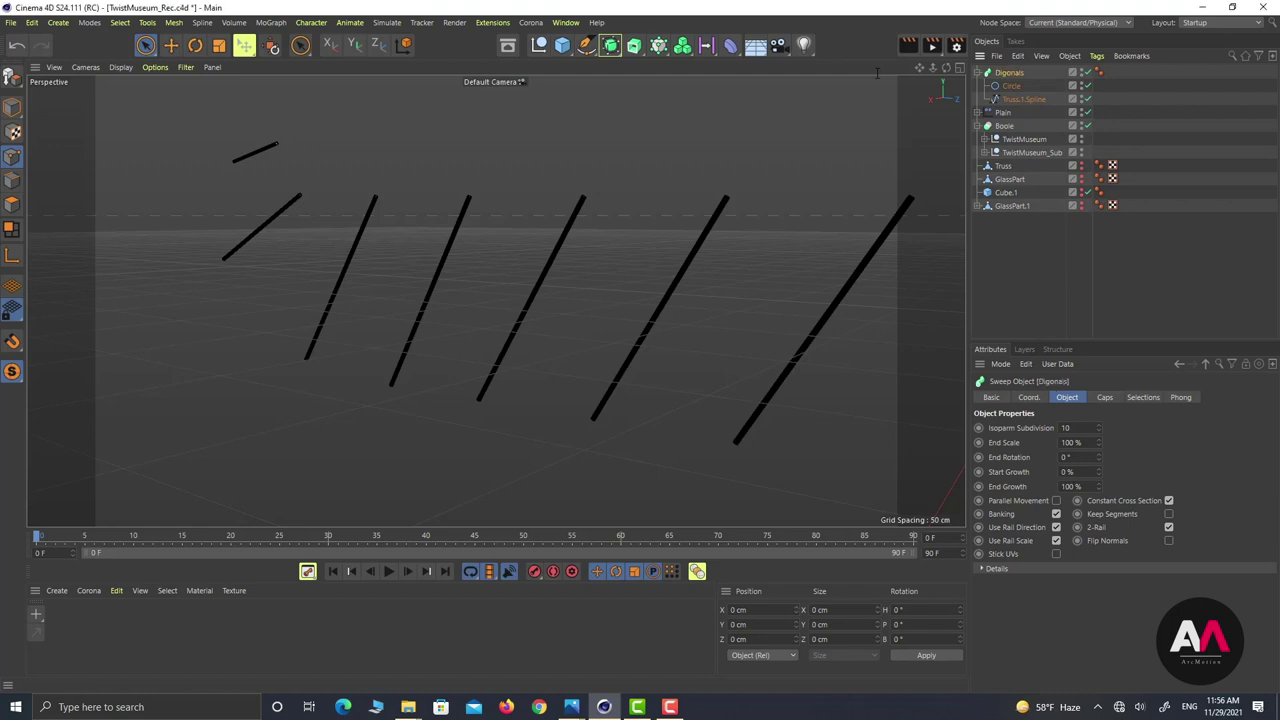
pyautogui.click(977, 73)
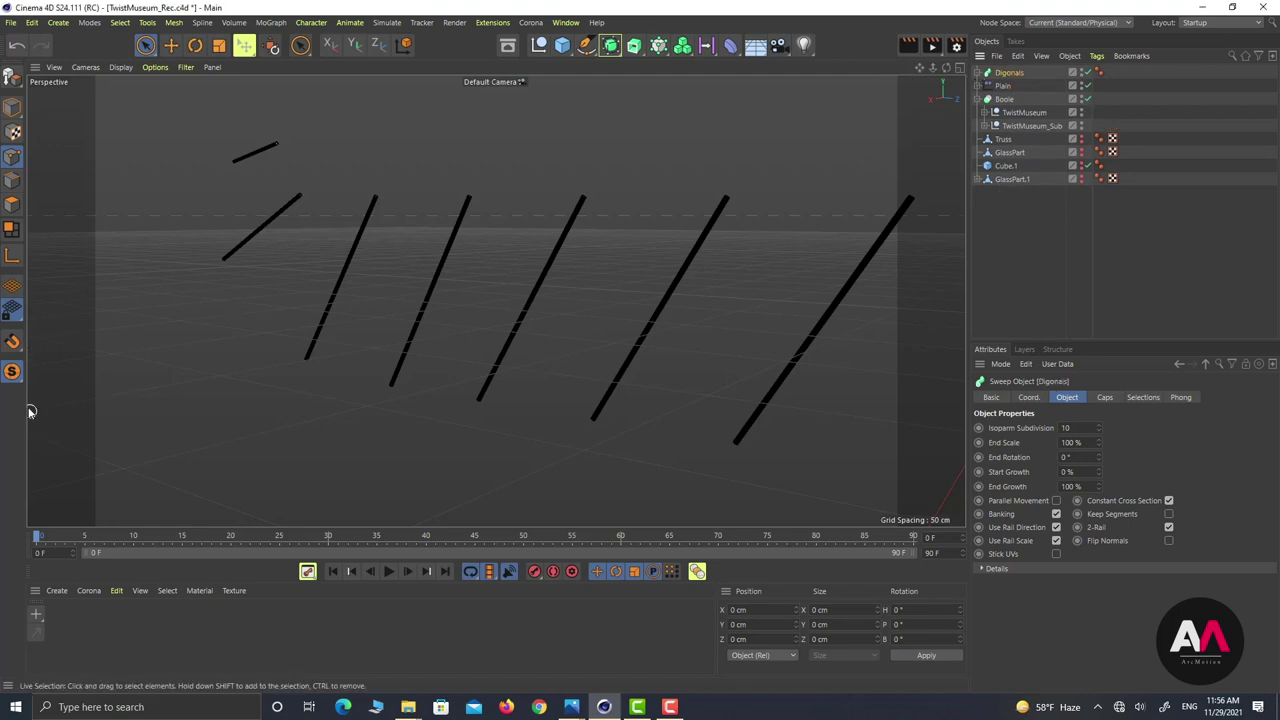
# Step: Turn off viewport solo and make the Truss columns and GlassPart visible alongside the braces
pyautogui.click(13, 372)
pyautogui.scroll(-3, 293, 343)
pyautogui.keyDown('alt'); pyautogui.moveTo(396, 380); pyautogui.dragTo(500, 297); pyautogui.keyUp('alt')
pyautogui.click(1081, 138)
pyautogui.scroll(3, 518, 298)
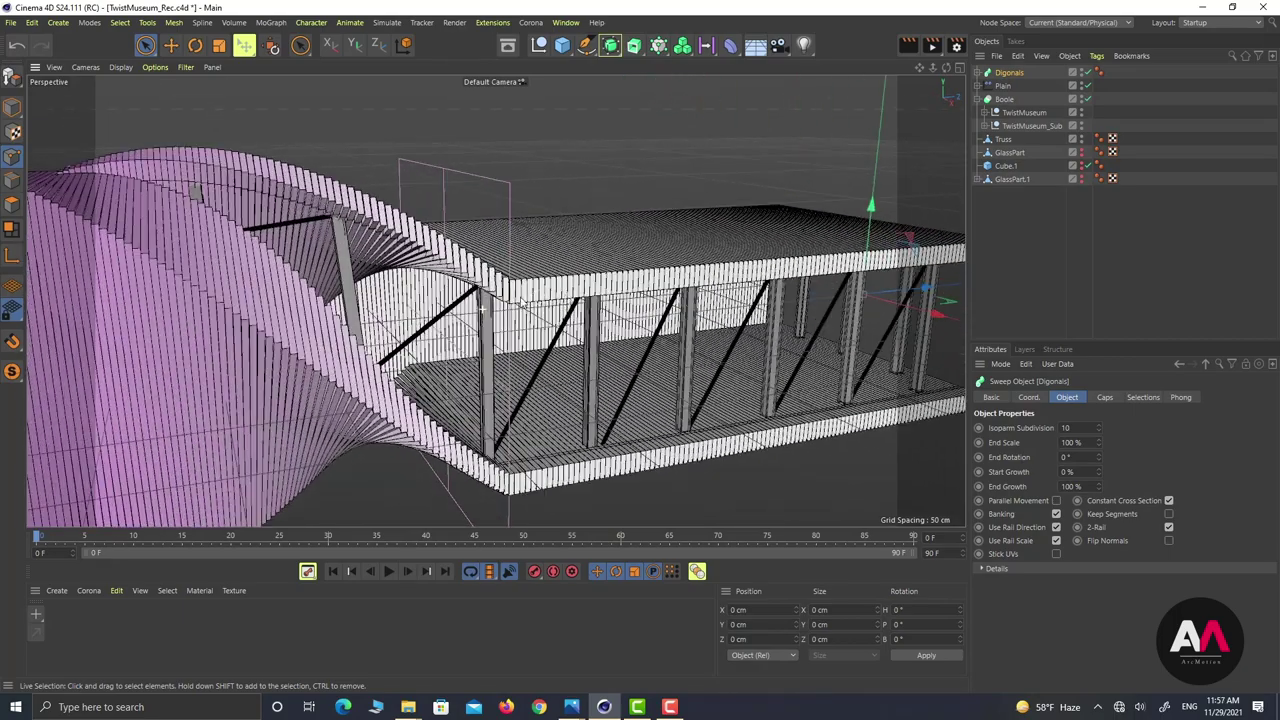
pyautogui.keyDown('alt'); pyautogui.click(1081, 155); pyautogui.keyUp('alt')
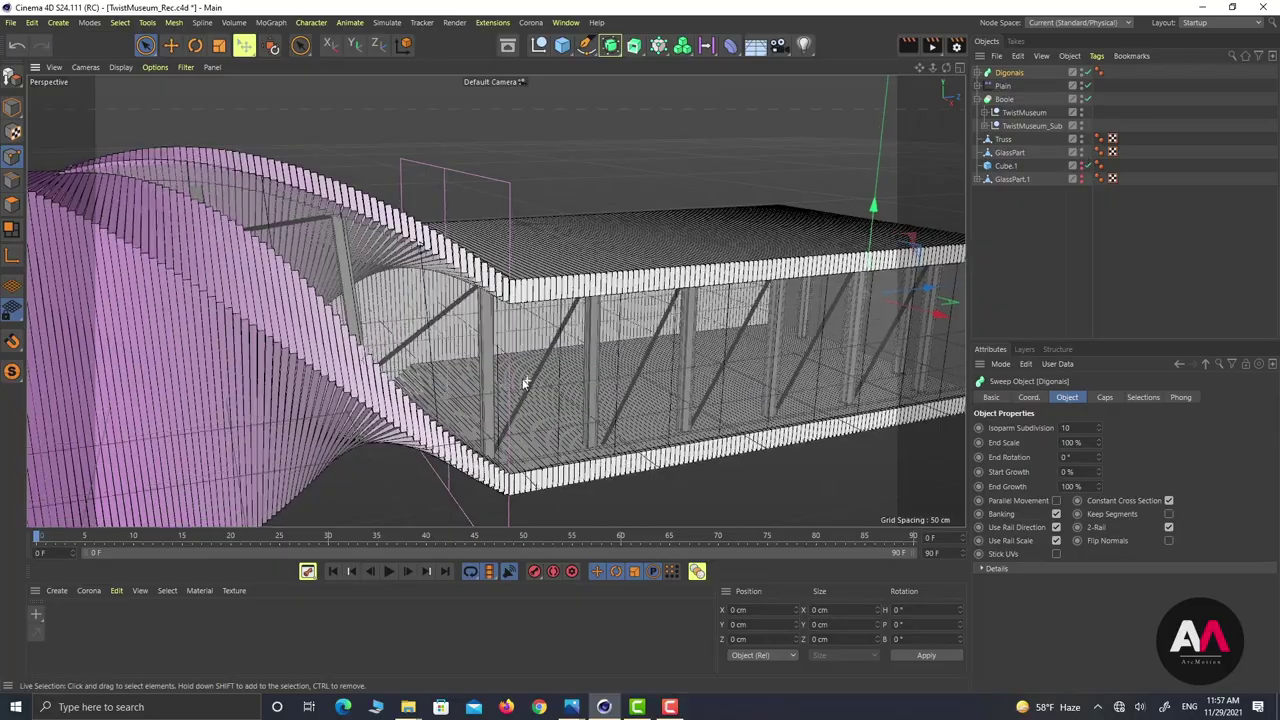
# Step: Inspect where the last twisted-section column meets its diagonal brace and hide GlassPart
pyautogui.keyDown('alt'); pyautogui.moveTo(526, 380); pyautogui.dragTo(860, 345); pyautogui.keyUp('alt')
pyautogui.scroll(-3, 674, 354)
pyautogui.keyDown('alt'); pyautogui.moveTo(464, 343); pyautogui.dragTo(467, 413, button='middle'); pyautogui.keyUp('alt')
pyautogui.keyDown('alt'); pyautogui.moveTo(467, 416); pyautogui.dragTo(591, 304); pyautogui.keyUp('alt')
pyautogui.keyDown('alt'); pyautogui.moveTo(648, 247); pyautogui.dragTo(647, 250); pyautogui.keyUp('alt')
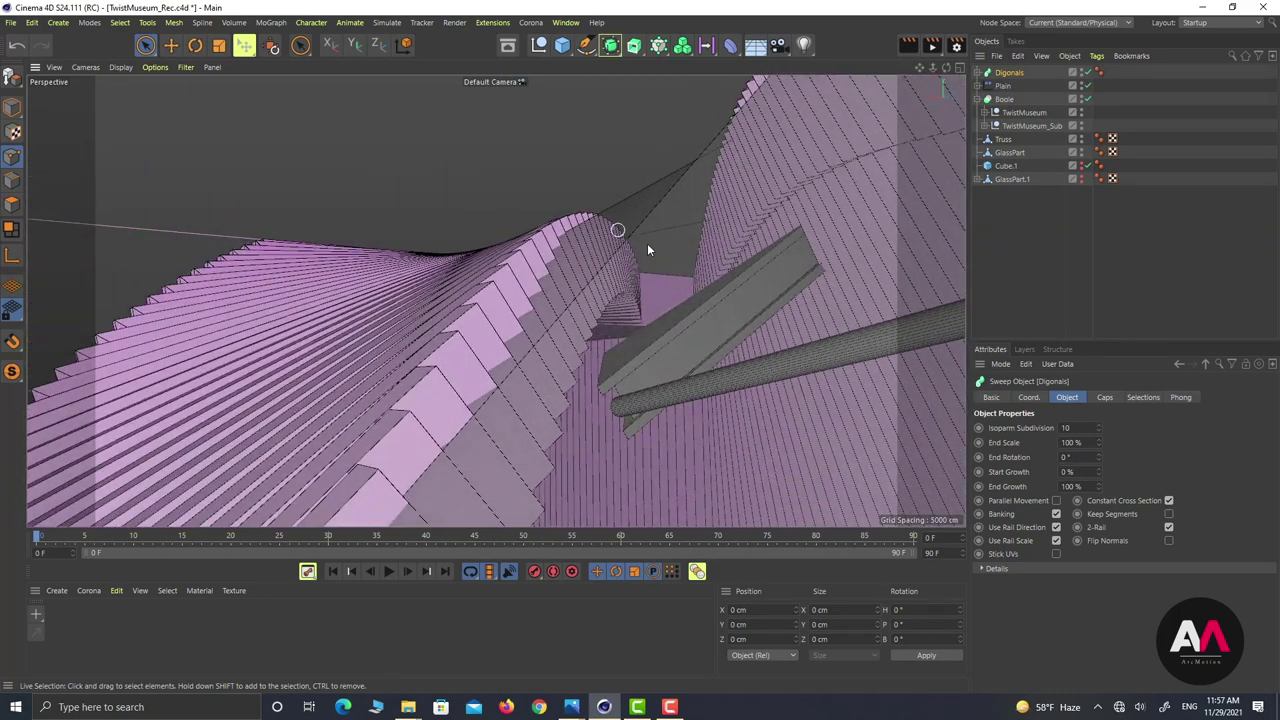
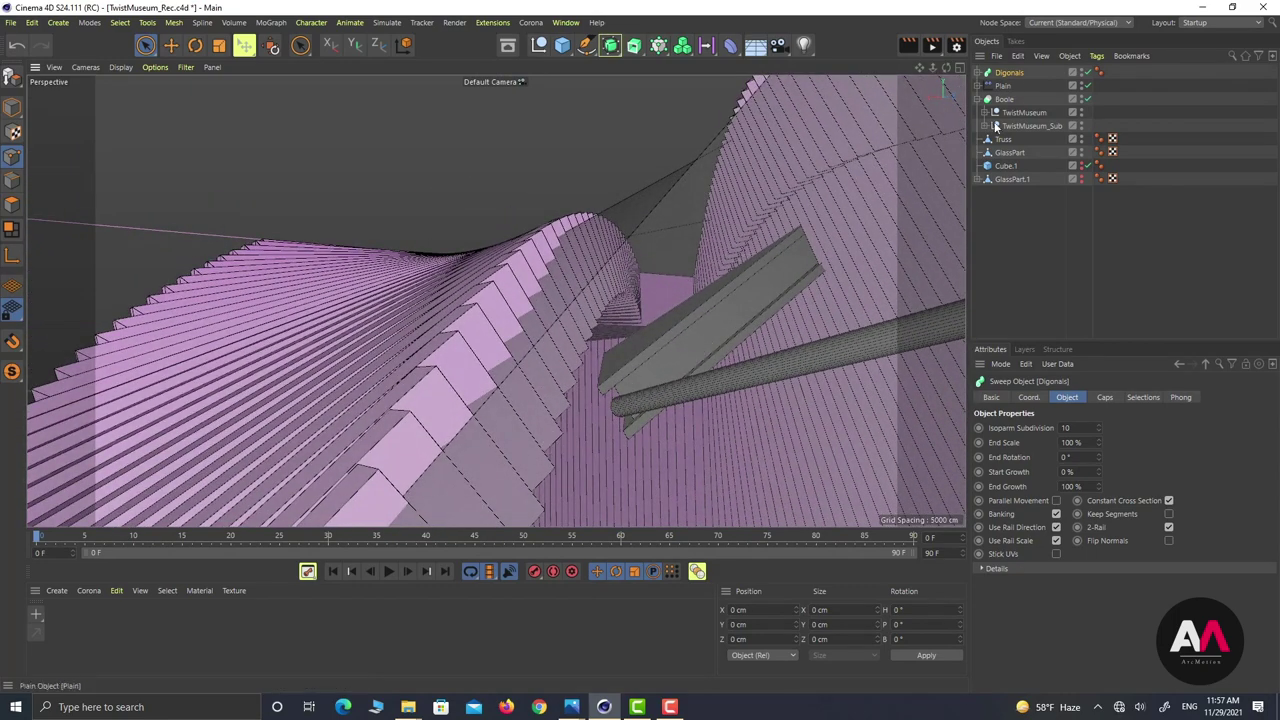
pyautogui.keyDown('alt'); pyautogui.click(1081, 154); pyautogui.keyUp('alt')
# Step: Select the three end-face polygons of the last I-shaped column in the Truss mesh, beside the brace's end
pyautogui.click(1002, 140)
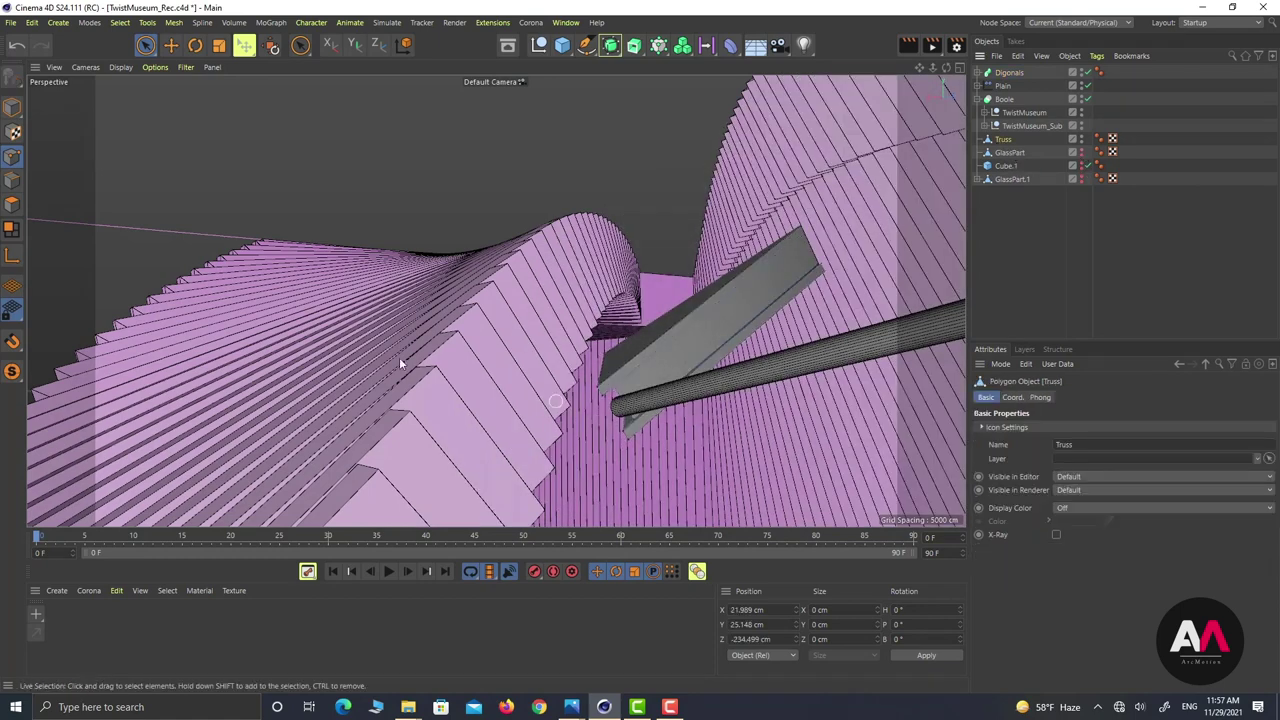
pyautogui.keyDown('alt'); pyautogui.moveTo(579, 391); pyautogui.dragTo(470, 380); pyautogui.keyUp('alt')
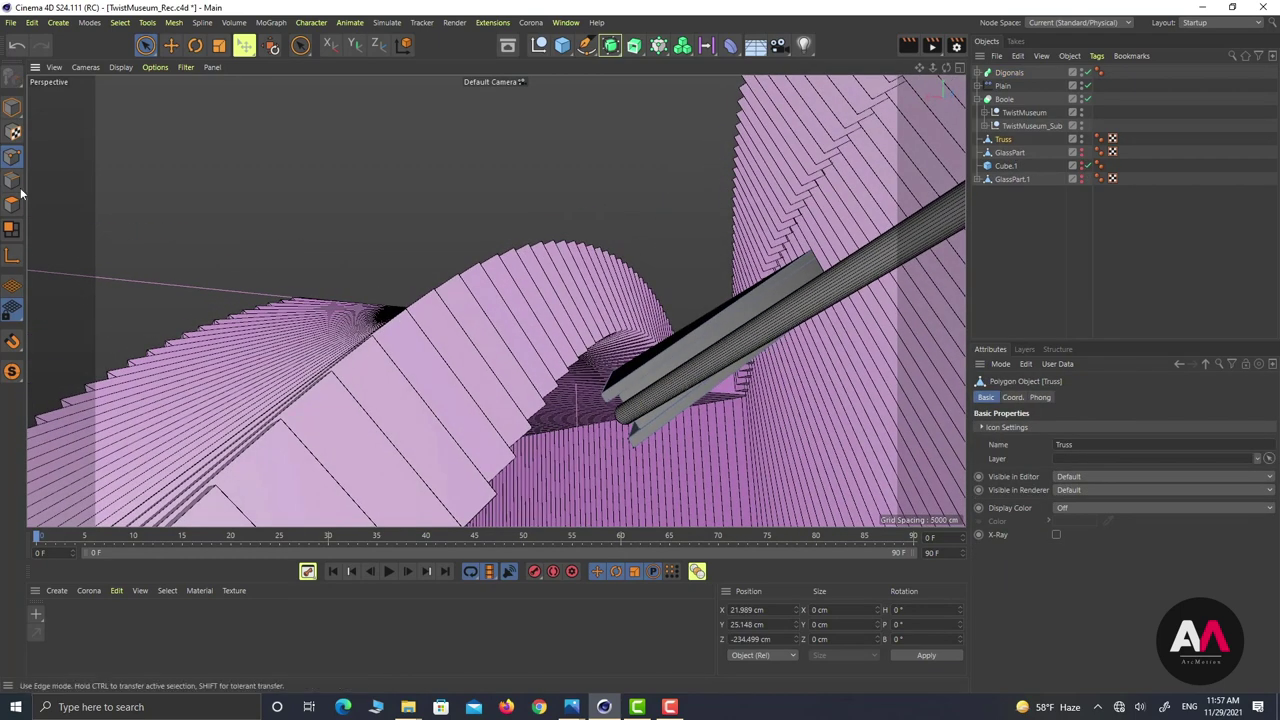
pyautogui.click(13, 207)
pyautogui.keyDown('alt'); pyautogui.moveTo(597, 394); pyautogui.dragTo(651, 407, button='right'); pyautogui.keyUp('alt')
pyautogui.keyDown('alt'); pyautogui.moveTo(651, 407); pyautogui.dragTo(561, 333); pyautogui.keyUp('alt')
pyautogui.click(540, 400)
pyautogui.keyDown('shift'); pyautogui.click(561, 335); pyautogui.keyUp('shift')
pyautogui.keyDown('shift'); pyautogui.click(519, 485); pyautogui.keyUp('shift')
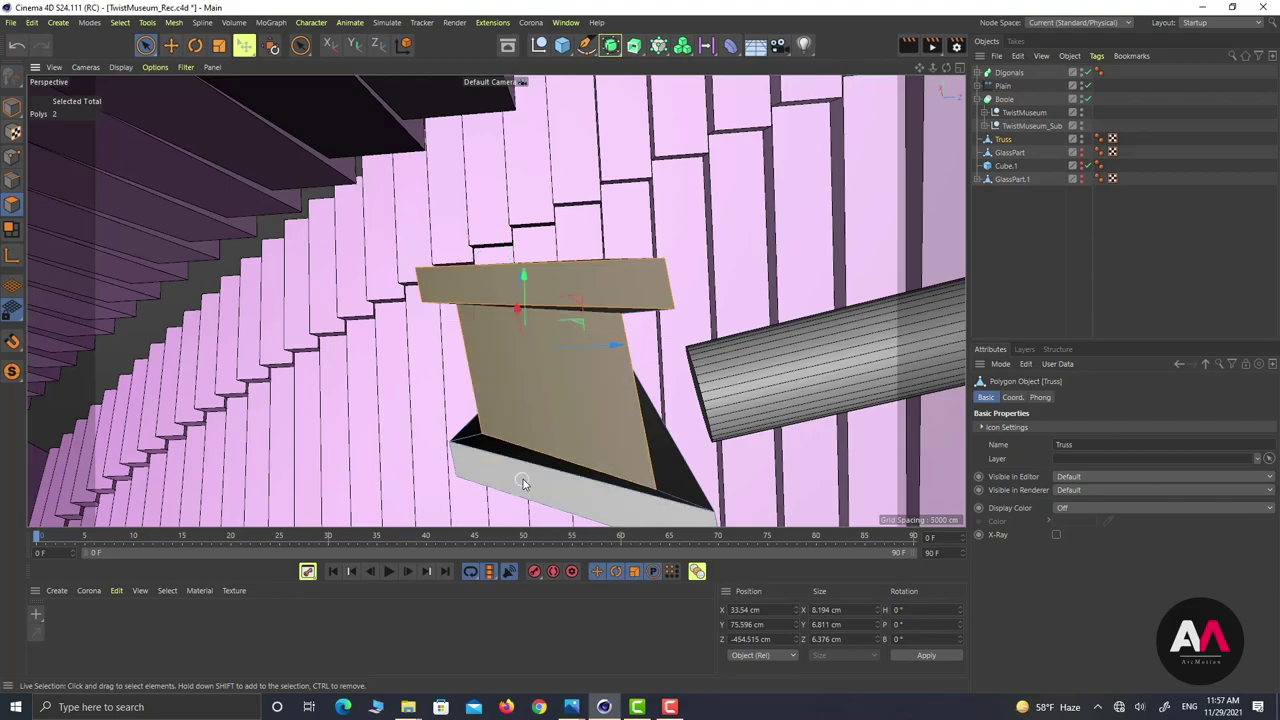
# Step: Rotate the modeling axis of the selected end polygons to a bank angle of about 301°, aligning it with the tilted column
pyautogui.keyDown('alt'); pyautogui.moveTo(532, 401); pyautogui.dragTo(645, 448); pyautogui.keyUp('alt')
pyautogui.keyDown('alt'); pyautogui.moveTo(605, 342); pyautogui.dragTo(552, 392, button='right'); pyautogui.keyUp('alt')
pyautogui.keyDown('alt'); pyautogui.moveTo(565, 404); pyautogui.dragTo(438, 294); pyautogui.keyUp('alt')
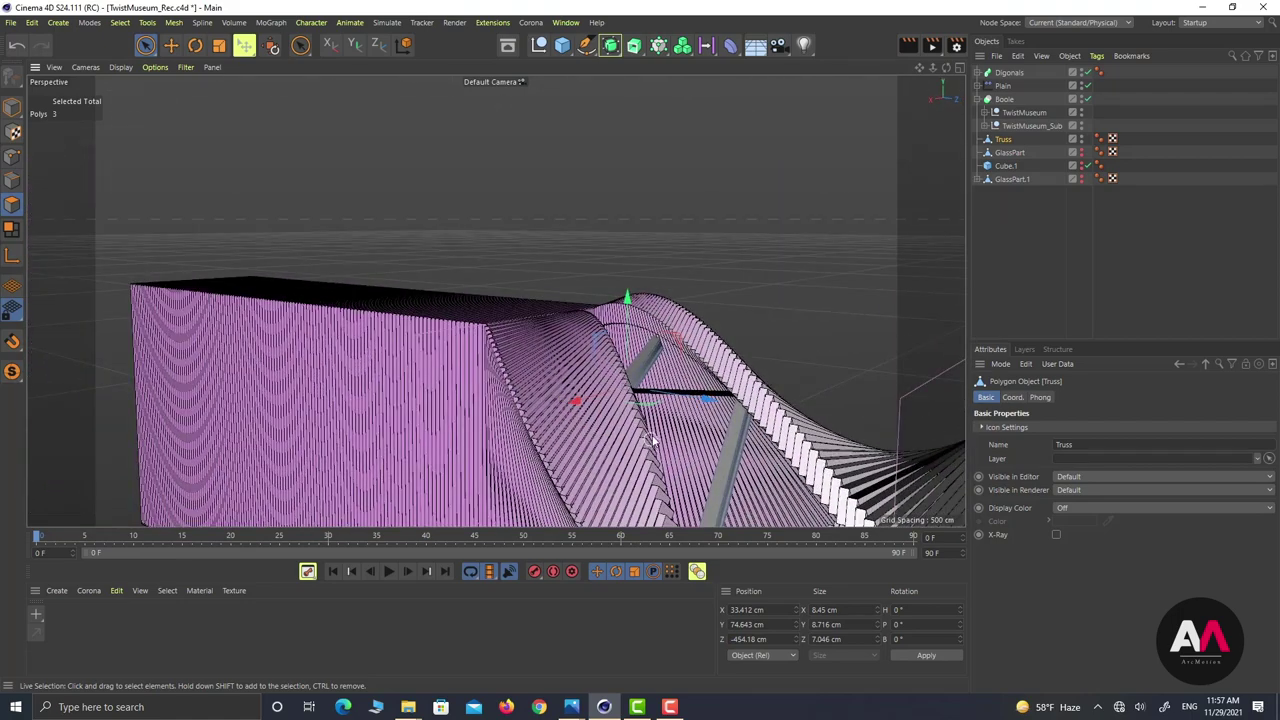
pyautogui.keyDown('alt'); pyautogui.moveTo(643, 434); pyautogui.dragTo(675, 399, button='right'); pyautogui.keyUp('alt')
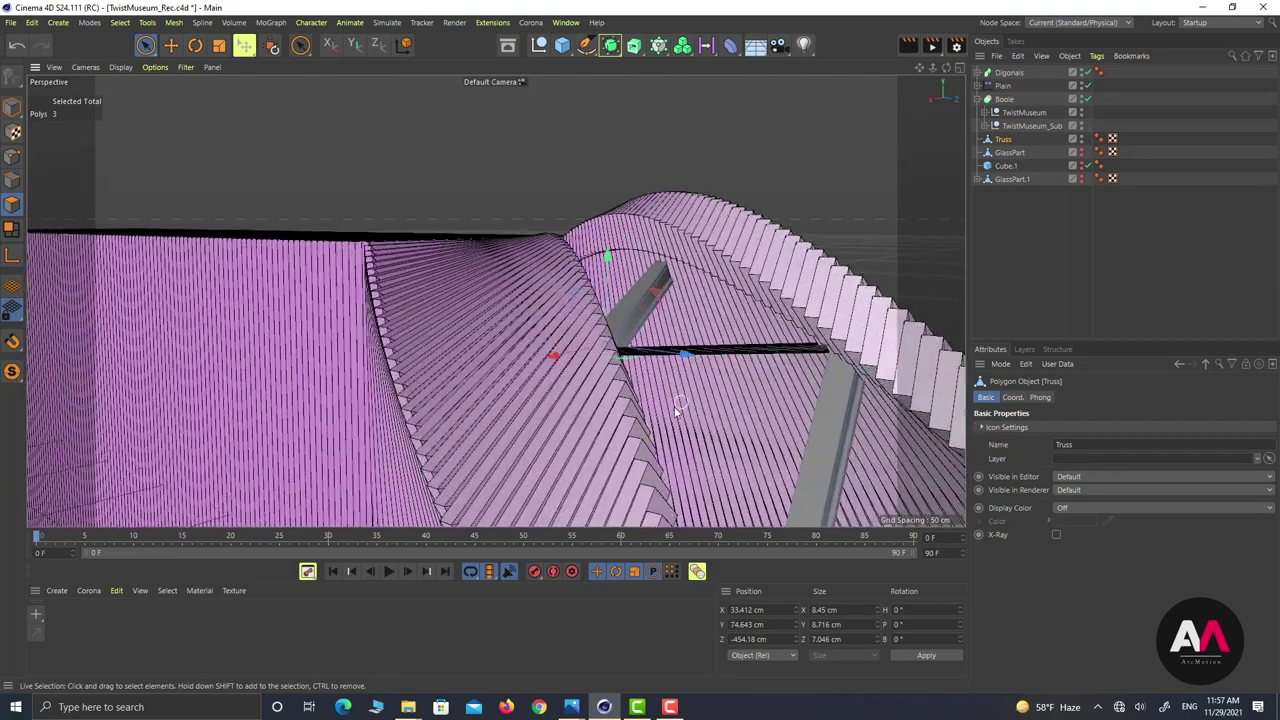
pyautogui.click(403, 44)
pyautogui.keyDown('alt'); pyautogui.moveTo(716, 326); pyautogui.dragTo(773, 287, button='right'); pyautogui.keyUp('alt')
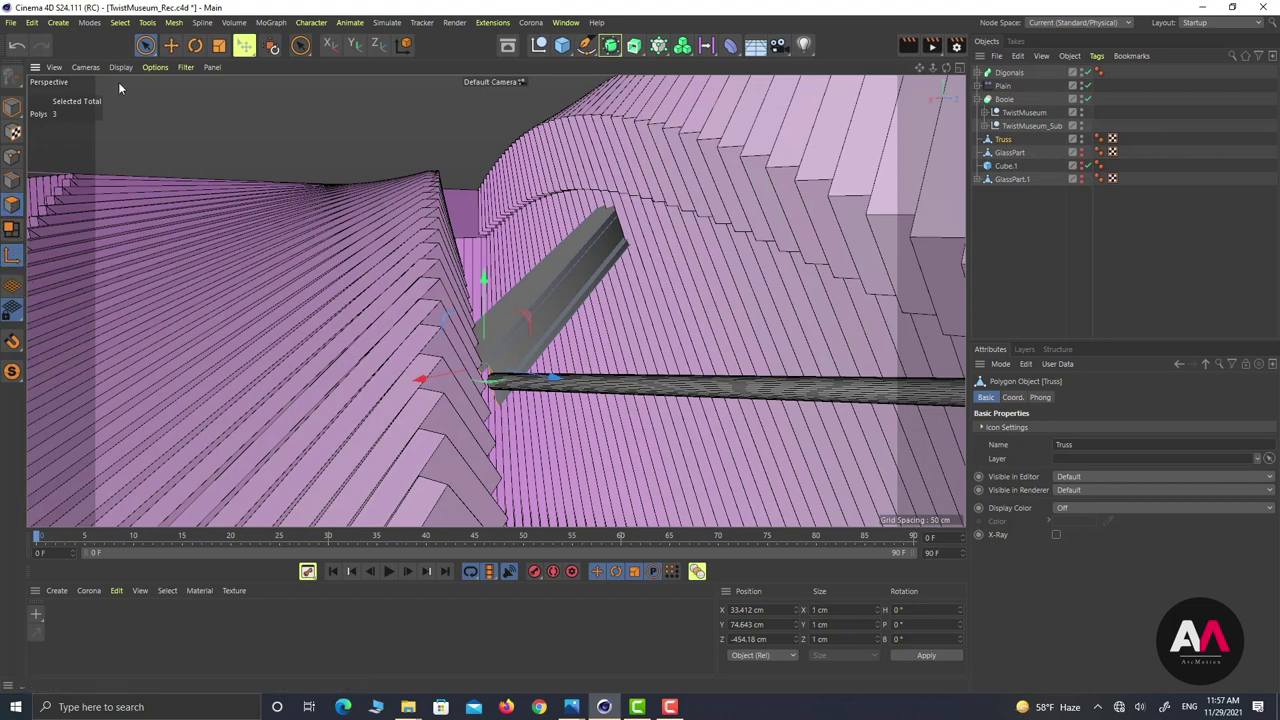
pyautogui.click(195, 44)
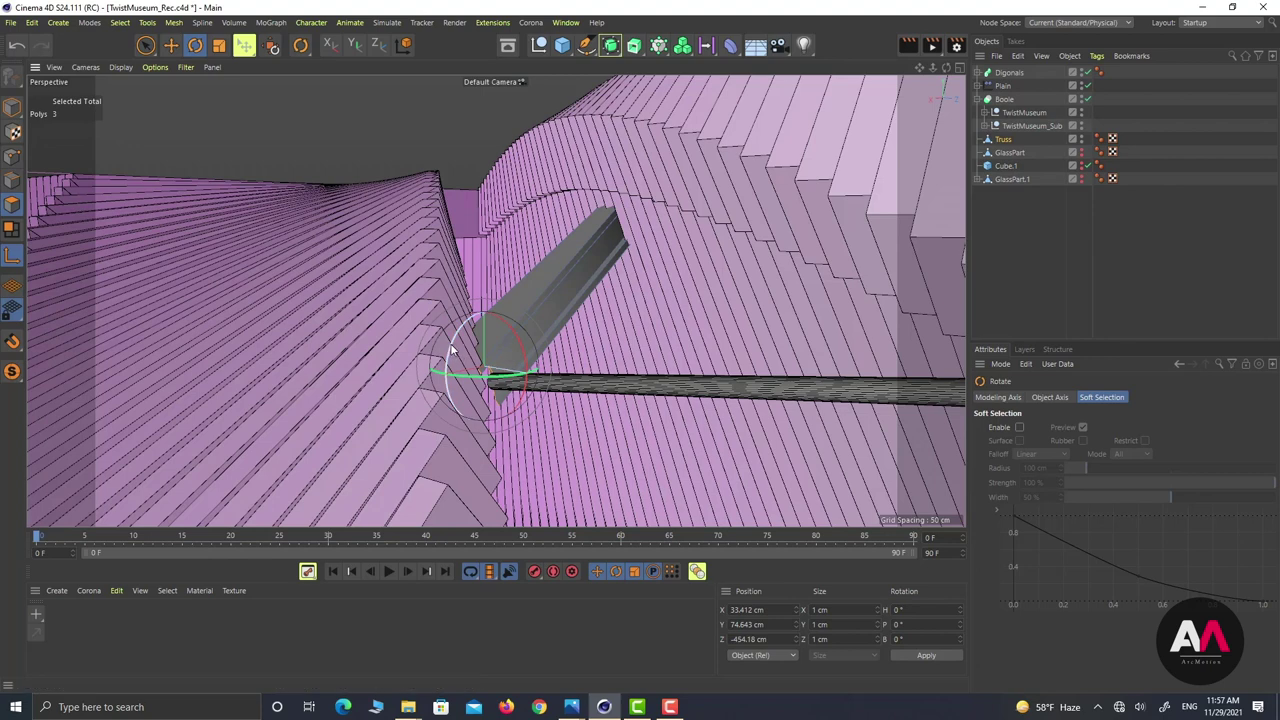
pyautogui.moveTo(451, 350); pyautogui.dragTo(453, 398)
pyautogui.scroll(4, 550, 320)
pyautogui.keyDown('alt'); pyautogui.moveTo(563, 384); pyautogui.dragTo(719, 378); pyautogui.keyUp('alt')
pyautogui.scroll(-4, 719, 378)
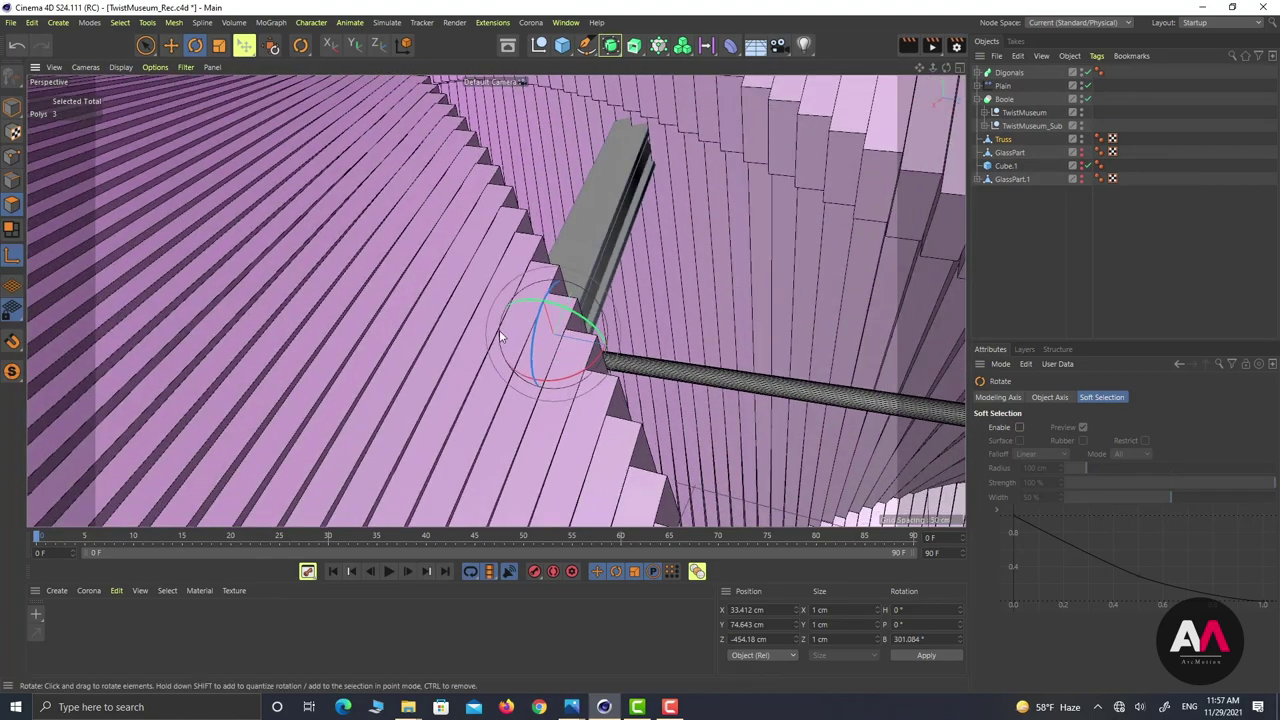
pyautogui.keyDown('alt'); pyautogui.moveTo(499, 330); pyautogui.dragTo(575, 420); pyautogui.keyUp('alt')
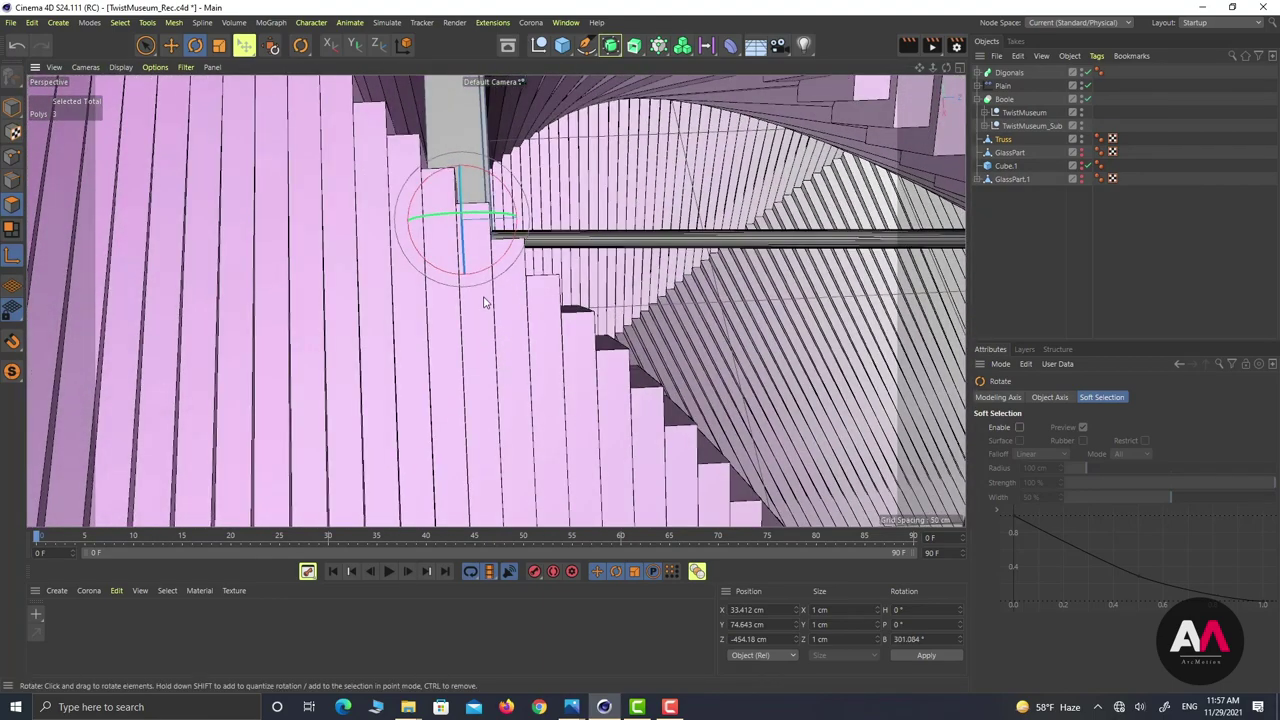
# Step: Examine the selected column end and its brace in the Top view, and return to the Perspective view
pyautogui.click(958, 66)
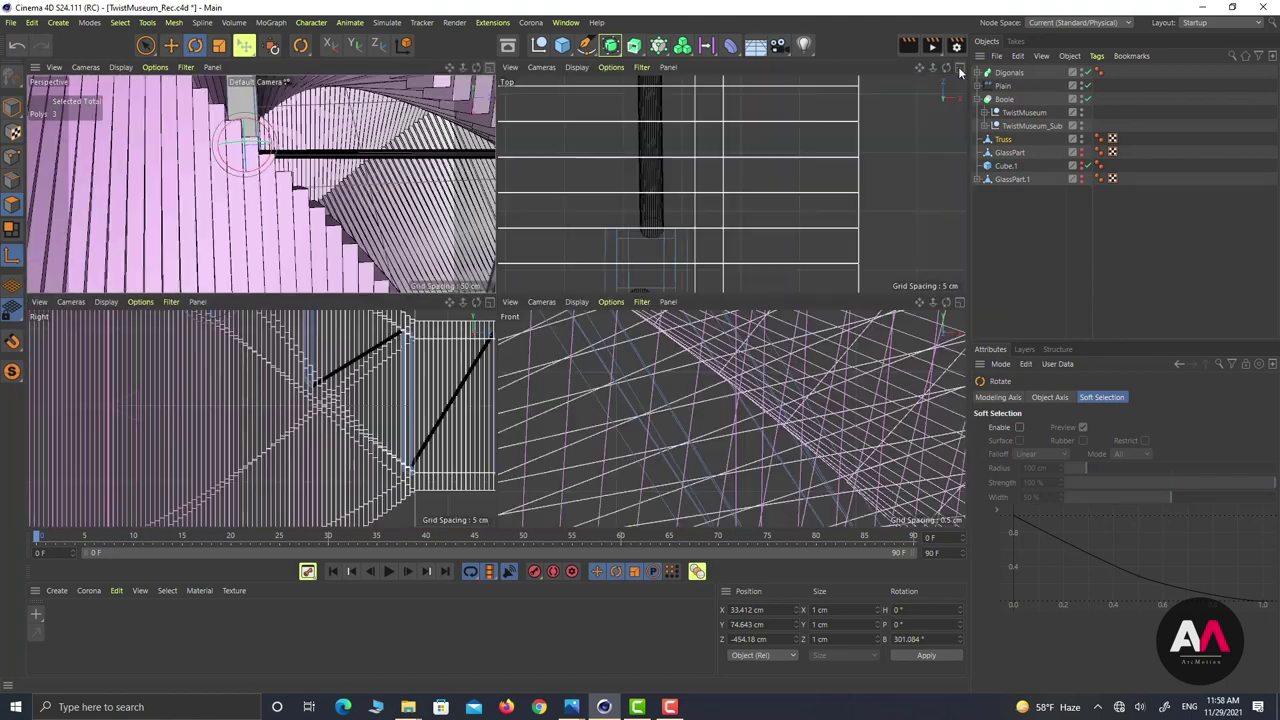
pyautogui.click(958, 66)
pyautogui.keyDown('alt'); pyautogui.moveTo(590, 334); pyautogui.dragTo(521, 361, button='right'); pyautogui.keyUp('alt')
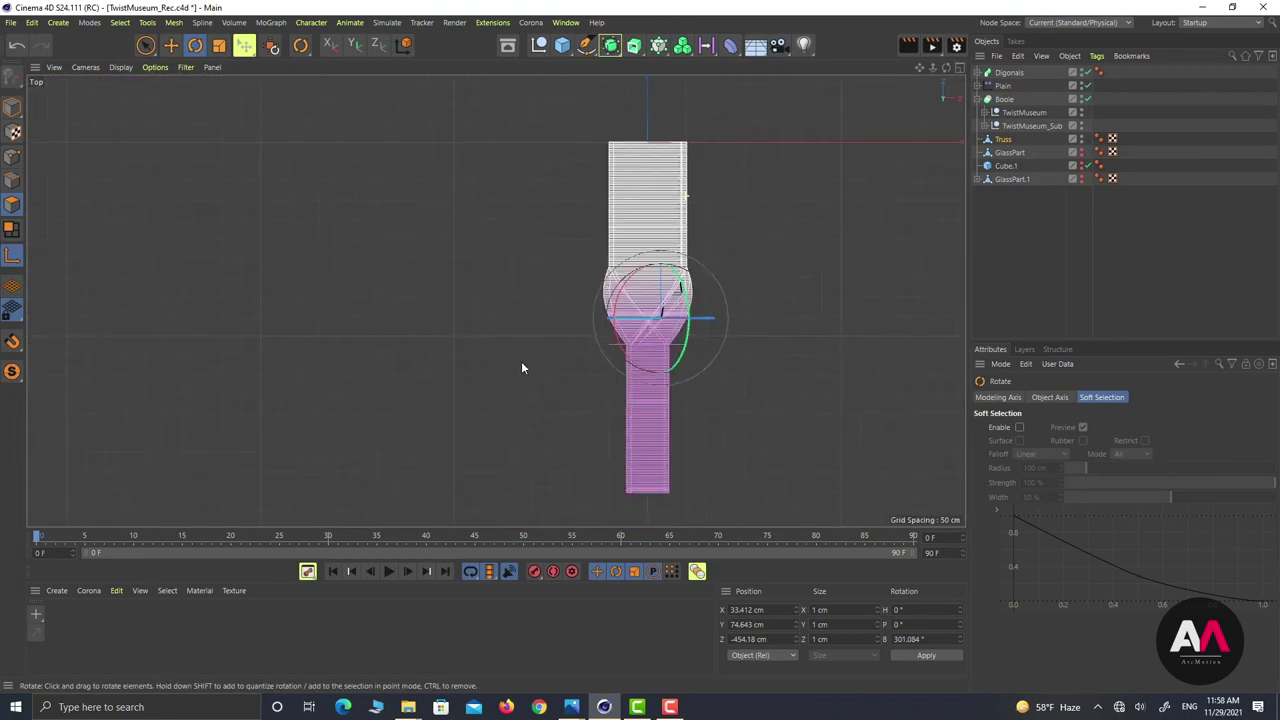
pyautogui.keyDown('alt'); pyautogui.moveTo(691, 281); pyautogui.dragTo(745, 190, button='right'); pyautogui.keyUp('alt')
pyautogui.keyDown('alt'); pyautogui.moveTo(627, 267); pyautogui.dragTo(569, 403, button='right'); pyautogui.keyUp('alt')
pyautogui.scroll(15, 570, 403)
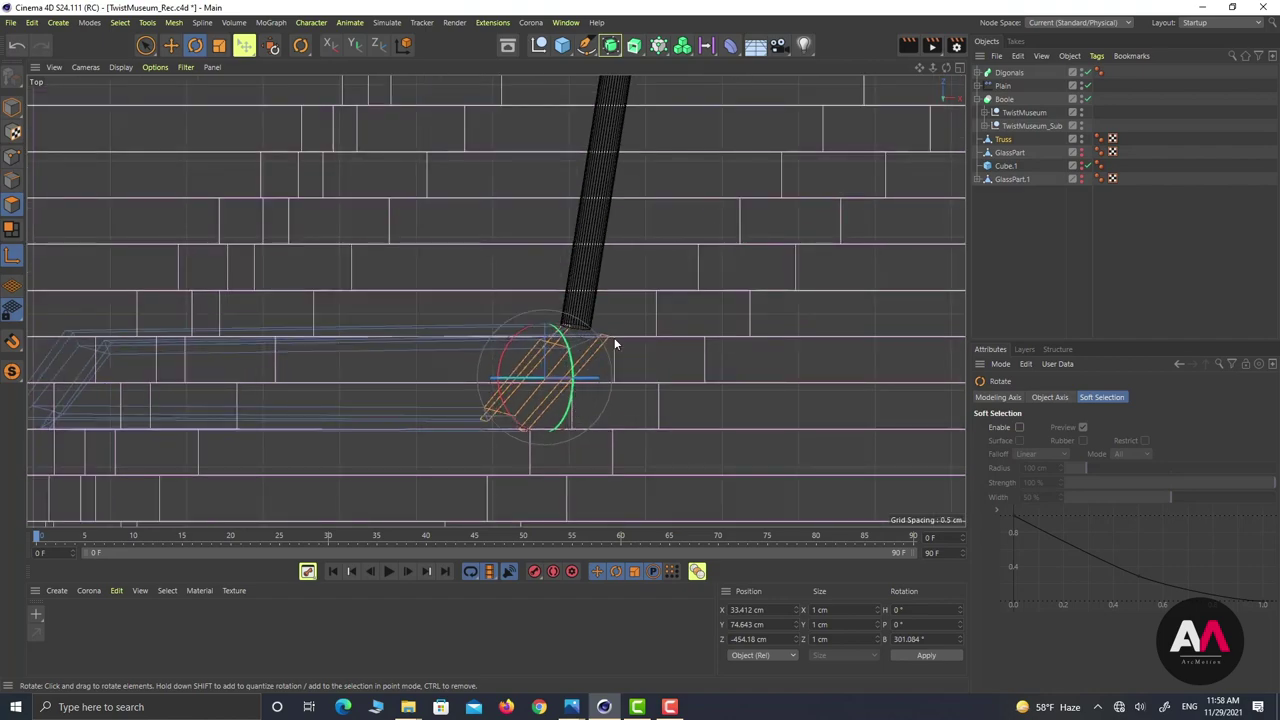
pyautogui.press('F5')
pyautogui.click(490, 68)
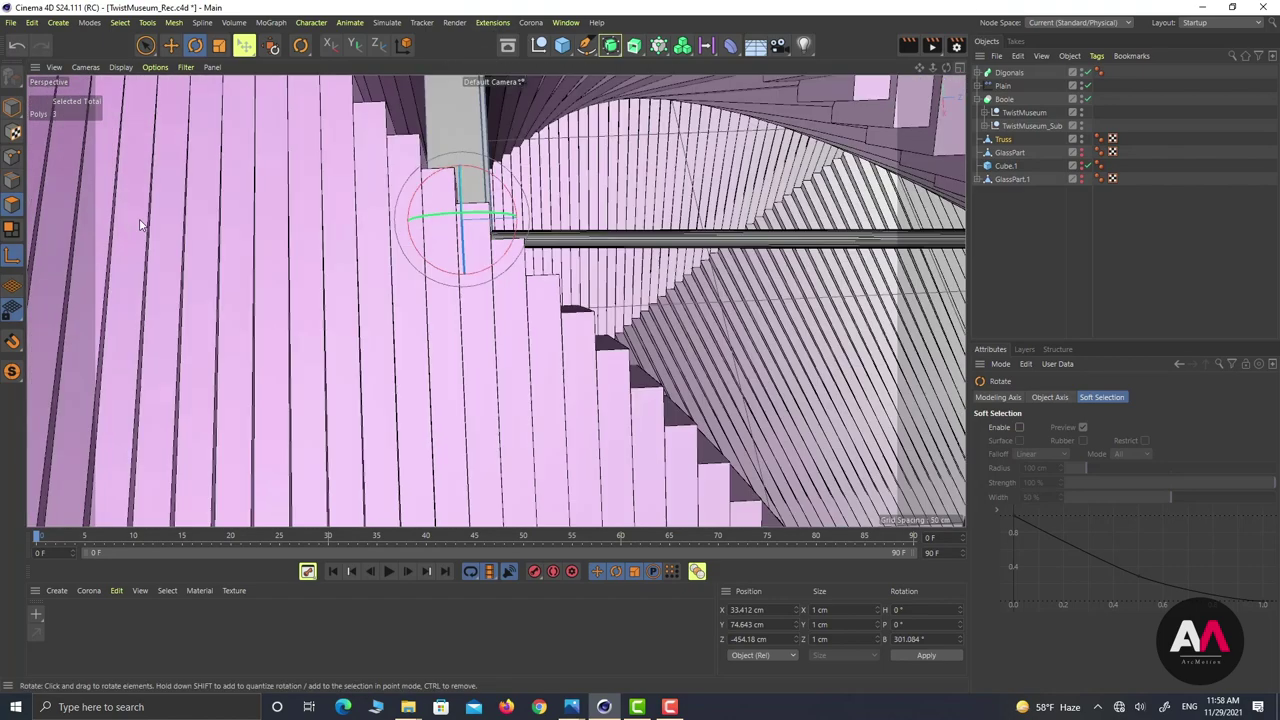
# Step: Move the selected end polygons along the column's length to about X 49.4 cm, Y 65 cm, with axis editing off
pyautogui.click(12, 256)
pyautogui.keyDown('alt'); pyautogui.moveTo(617, 162); pyautogui.dragTo(569, 203, button='right'); pyautogui.keyUp('alt')
pyautogui.press('e')
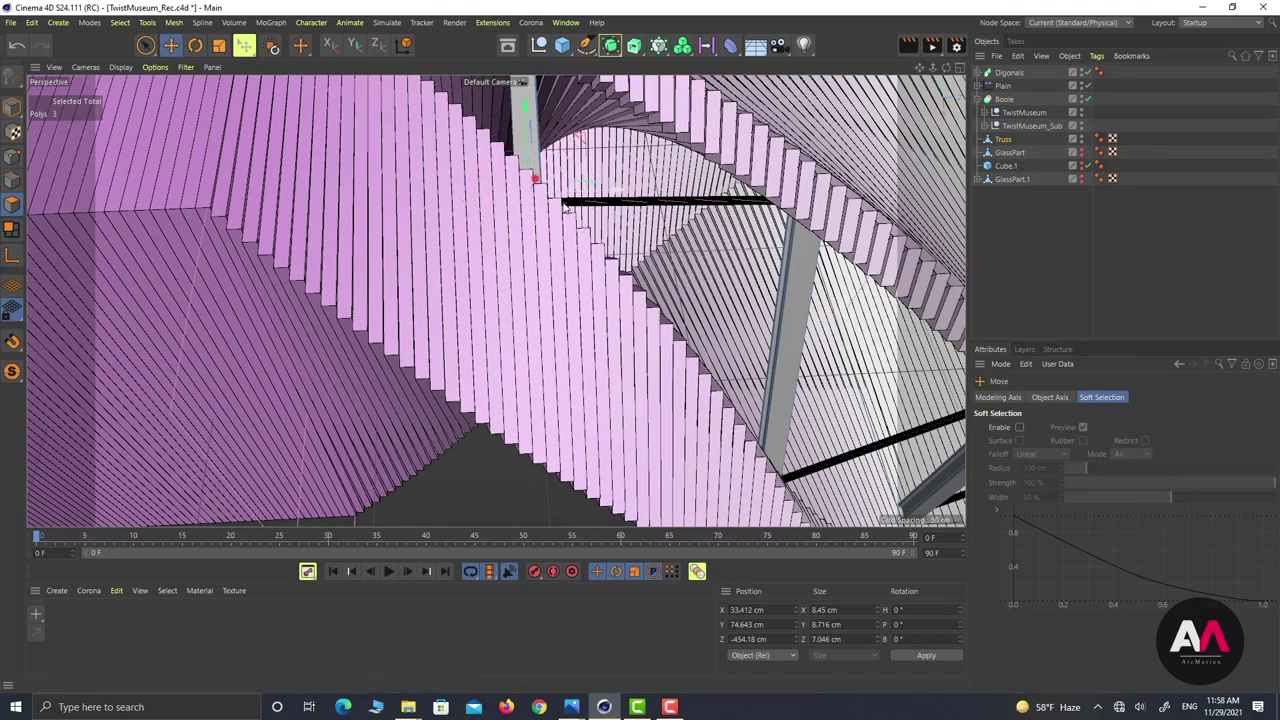
pyautogui.moveTo(527, 135); pyautogui.dragTo(530, 218)
pyautogui.keyDown('alt'); pyautogui.moveTo(565, 290); pyautogui.dragTo(416, 148); pyautogui.keyUp('alt')
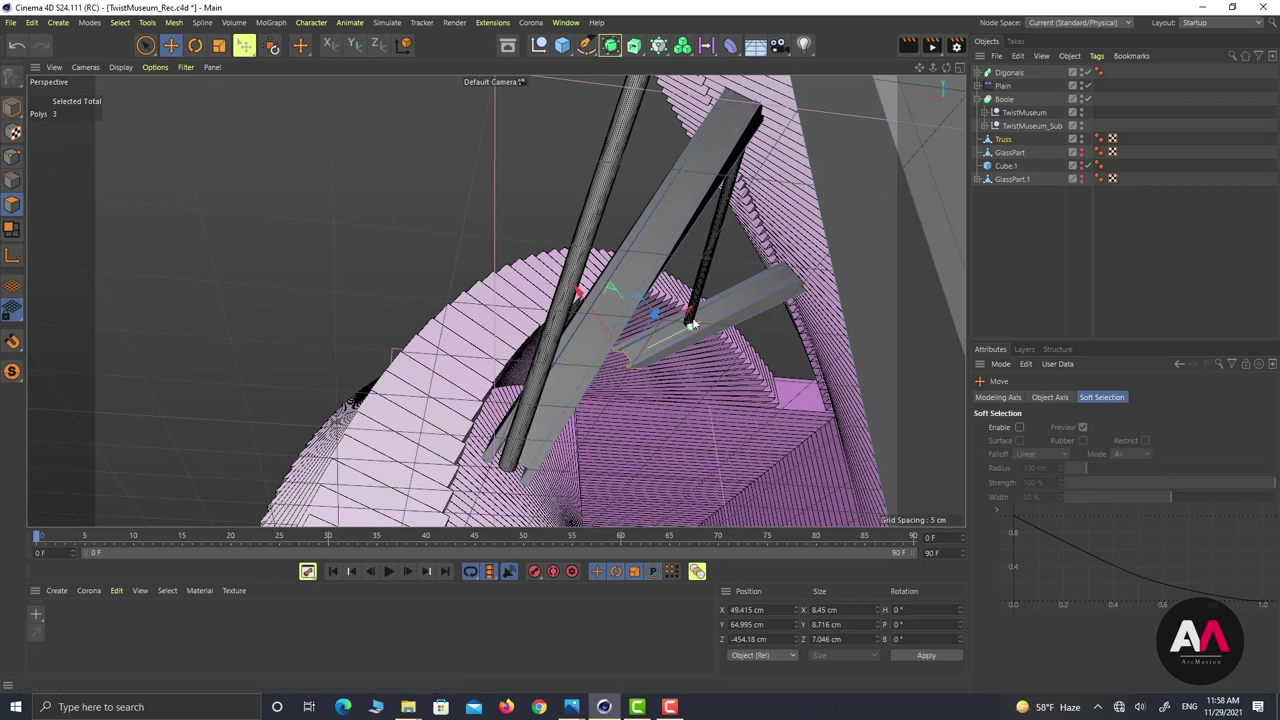
# Step: Move the selected column end polygons along the tilted column to about X 77.8 cm, Y 47.9 cm
pyautogui.moveTo(682, 336); pyautogui.dragTo(566, 384)
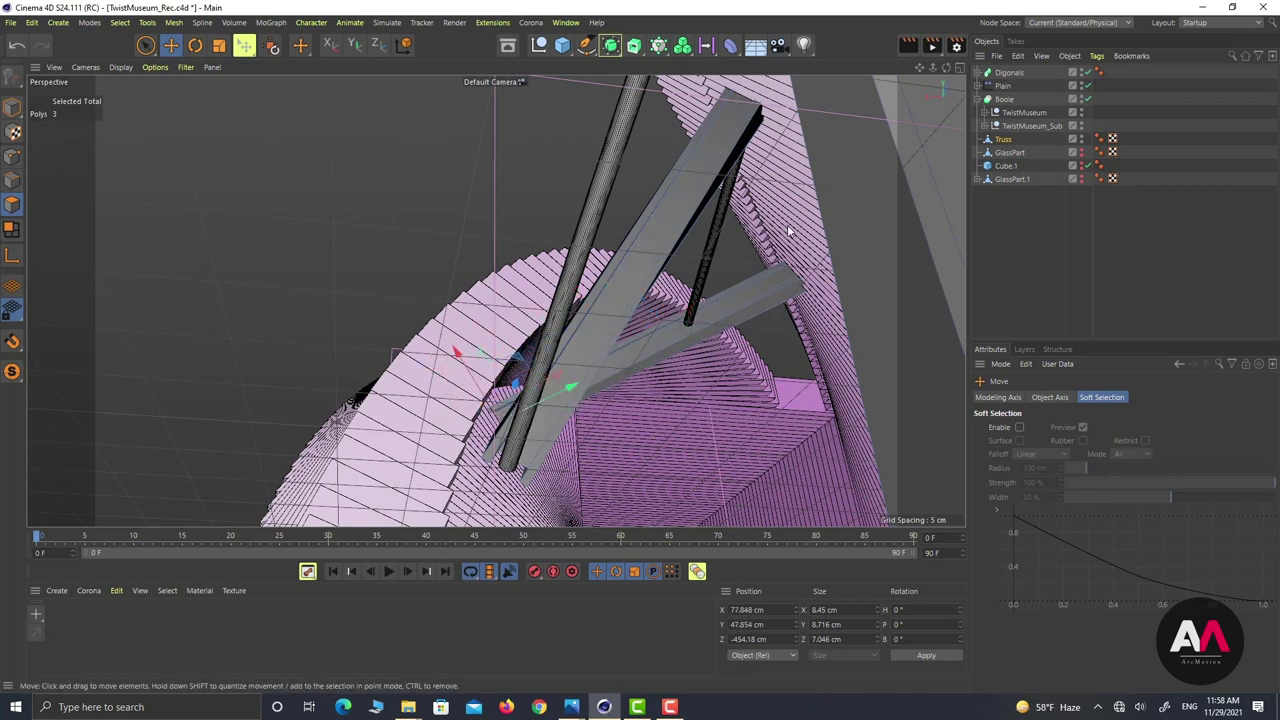
# Step: Move the last brace's end point in Truss.1.Spline to about X 79.8 cm, Y 46.9 cm, meeting the shifted column end
pyautogui.click(978, 74)
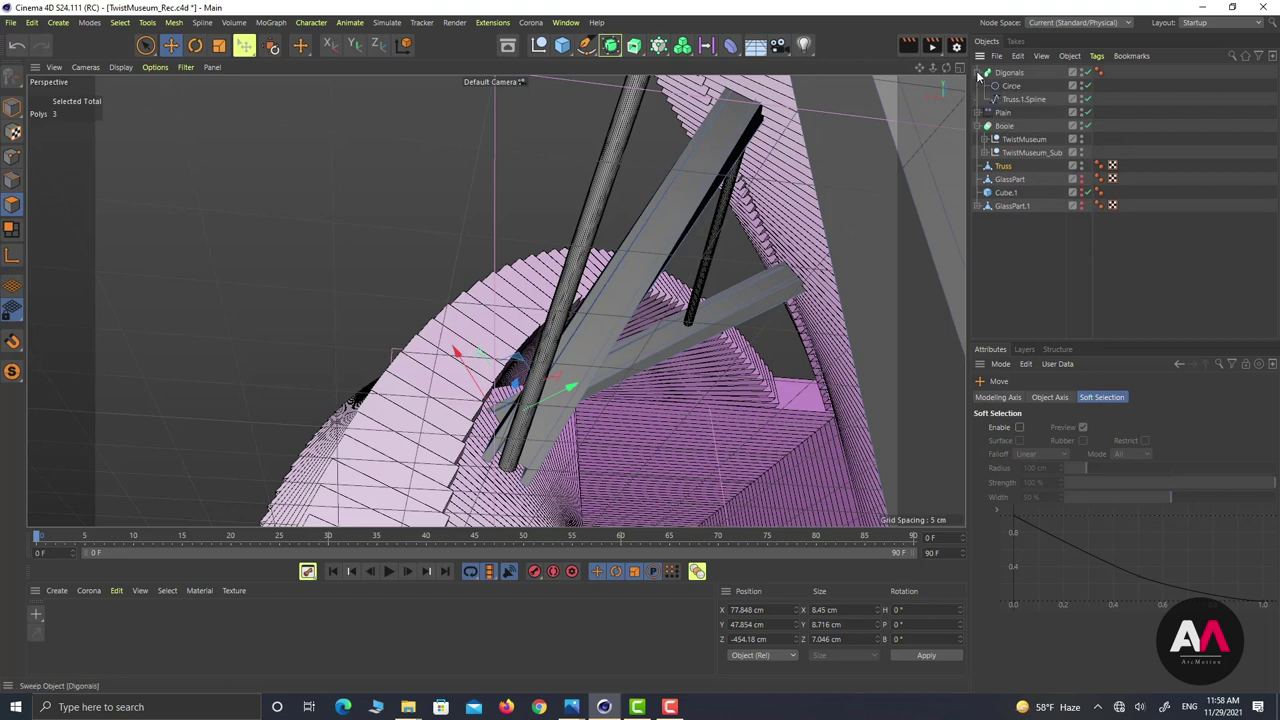
pyautogui.click(1016, 100)
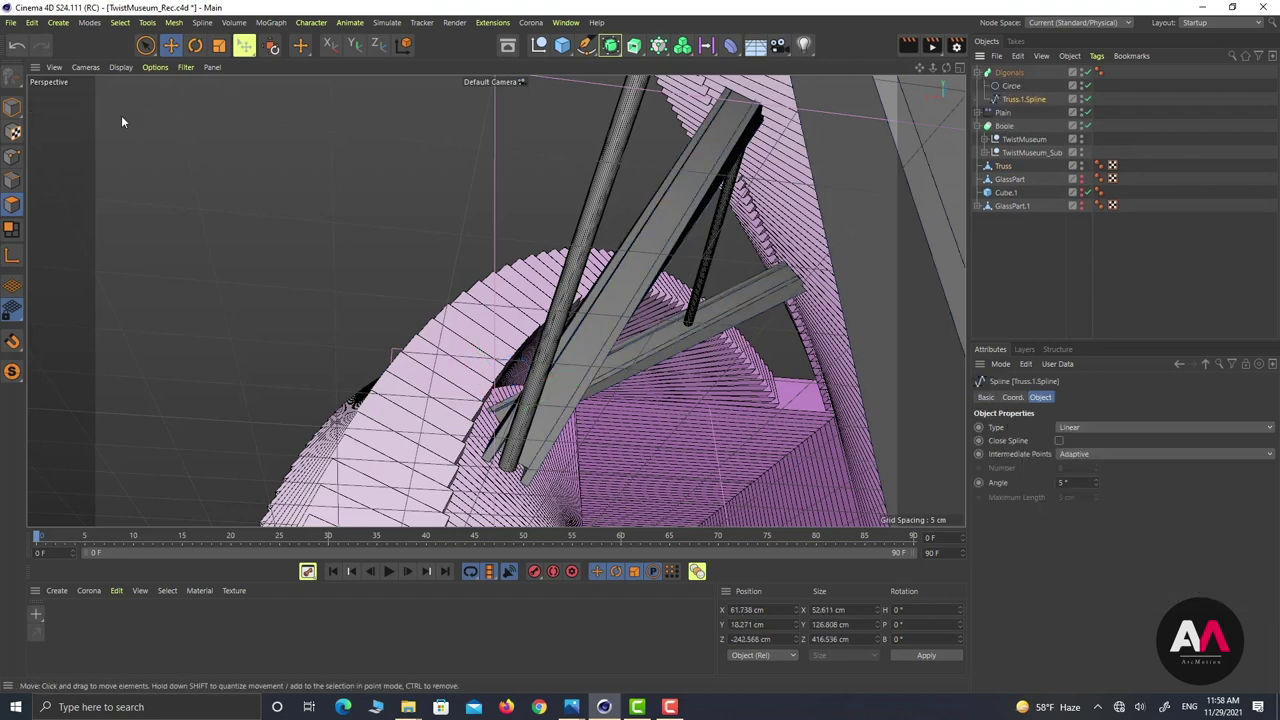
pyautogui.click(11, 158)
pyautogui.click(146, 45)
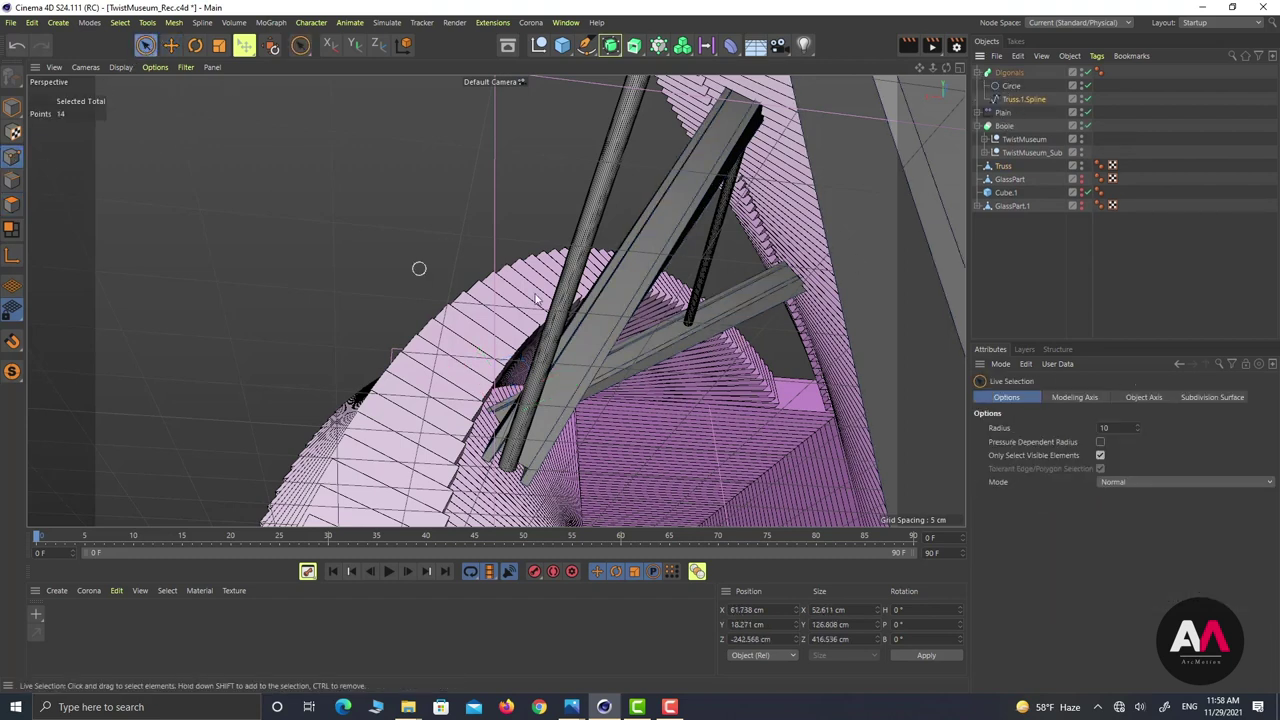
pyautogui.click(688, 323)
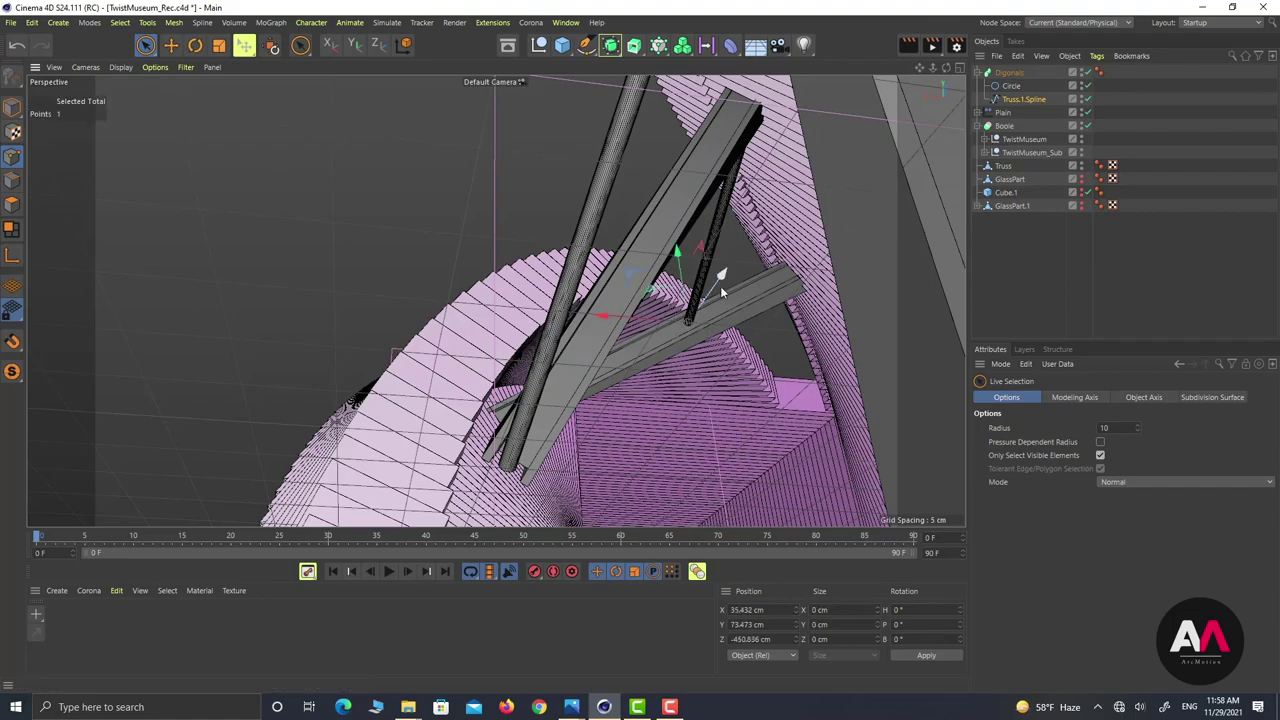
pyautogui.scroll(5, 740, 300)
pyautogui.keyDown('alt'); pyautogui.moveTo(768, 355); pyautogui.dragTo(664, 305); pyautogui.keyUp('alt')
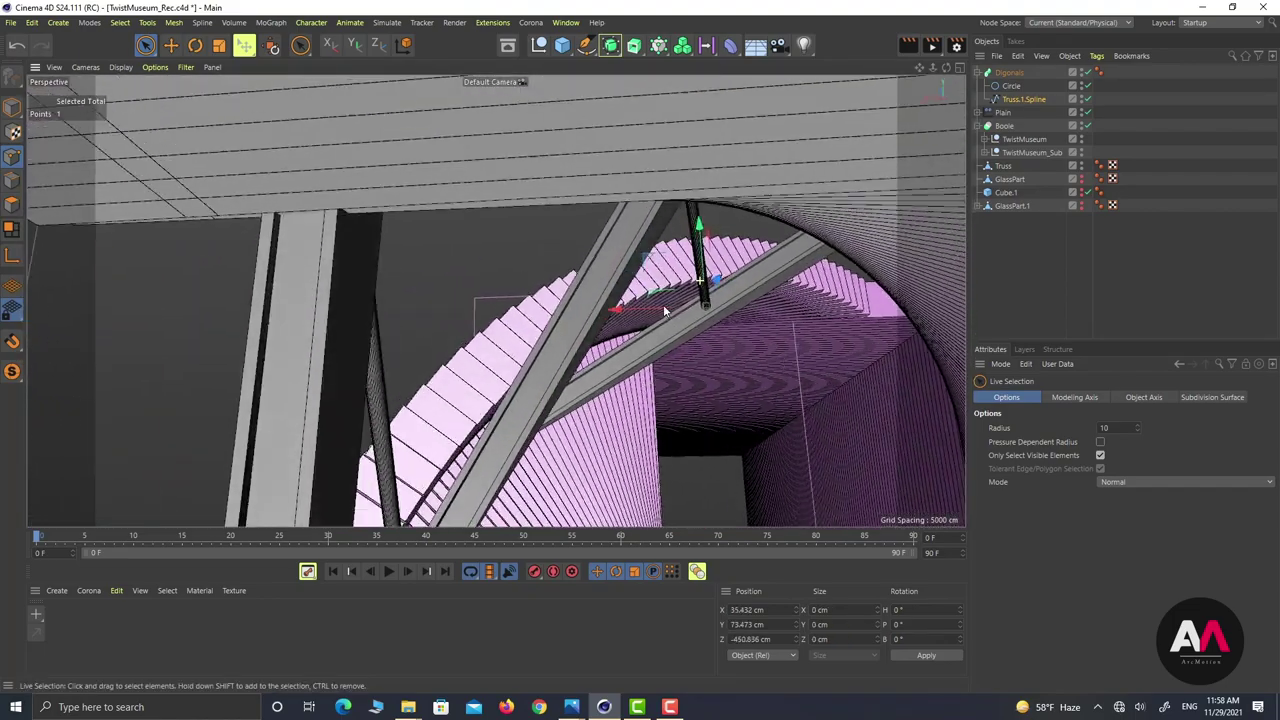
pyautogui.scroll(3, 664, 304)
pyautogui.moveTo(666, 260); pyautogui.dragTo(618, 370)
# Step: Examine the columns and braces inside the twisted glass facade from several angles, then deselect everything and collapse the Digonals hierarchy
pyautogui.scroll(-6, 545, 349)
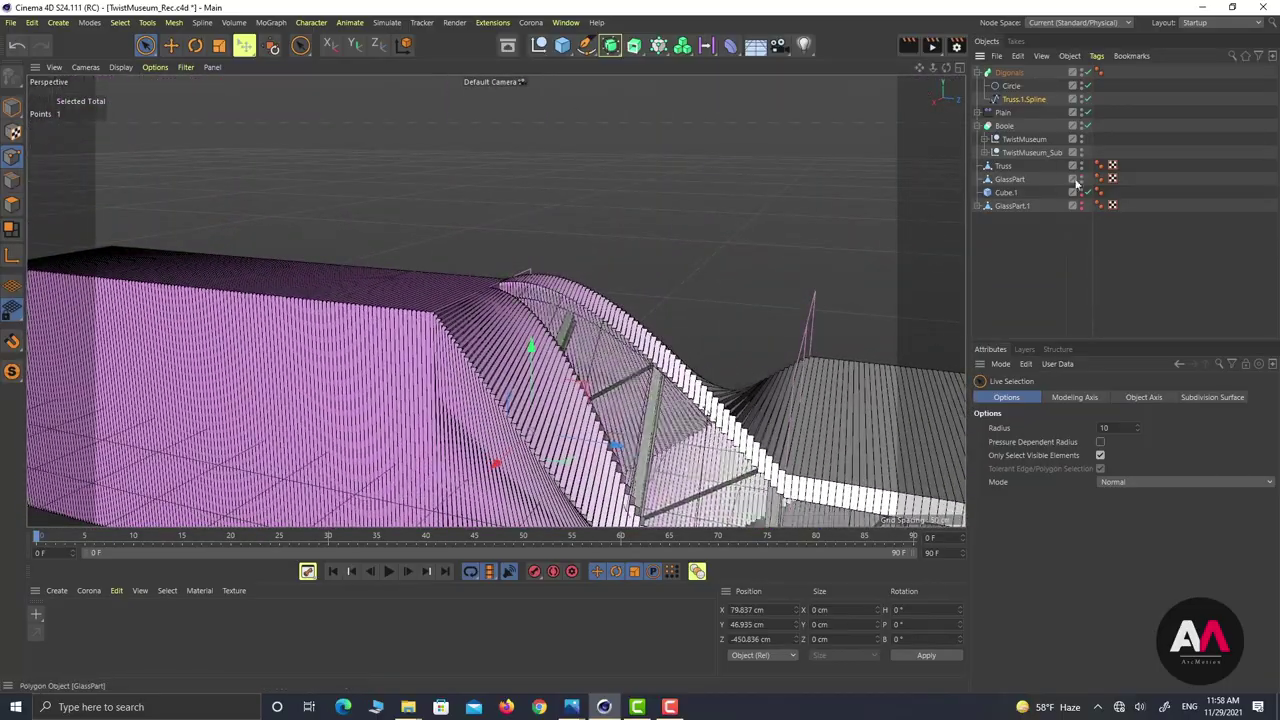
pyautogui.scroll(6, 595, 365)
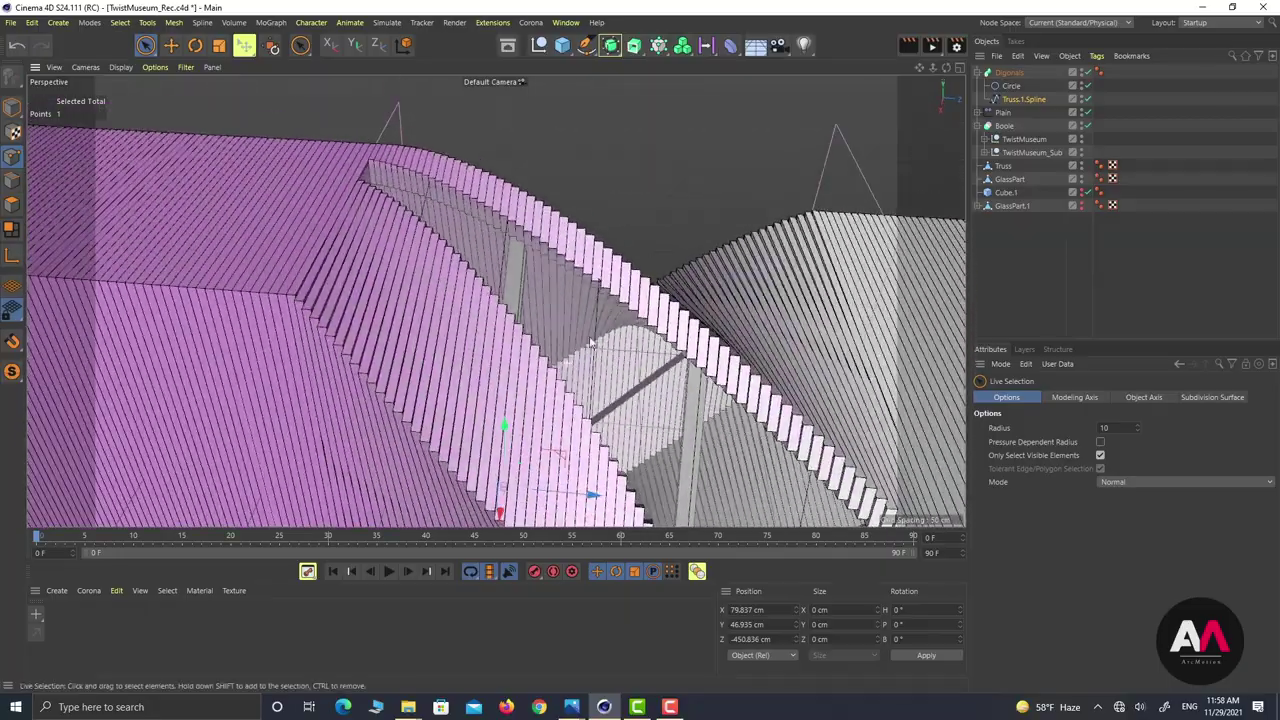
pyautogui.scroll(-3, 591, 343)
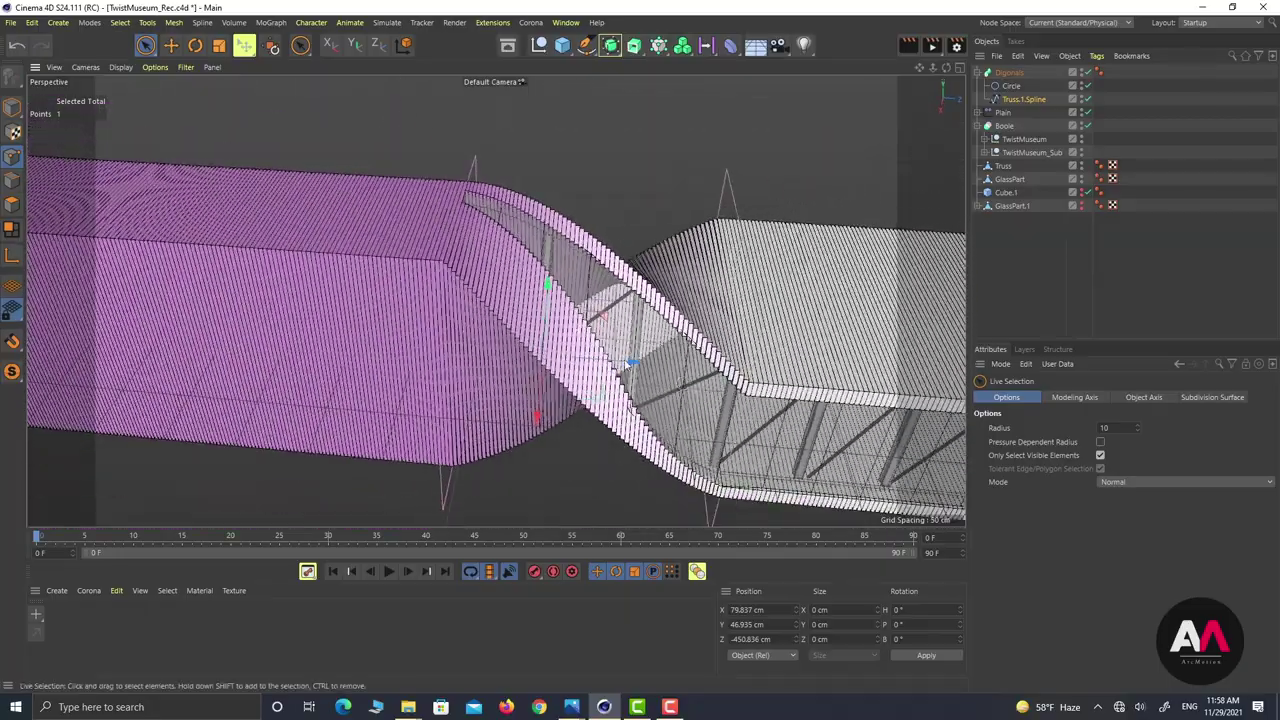
pyautogui.scroll(5, 645, 180)
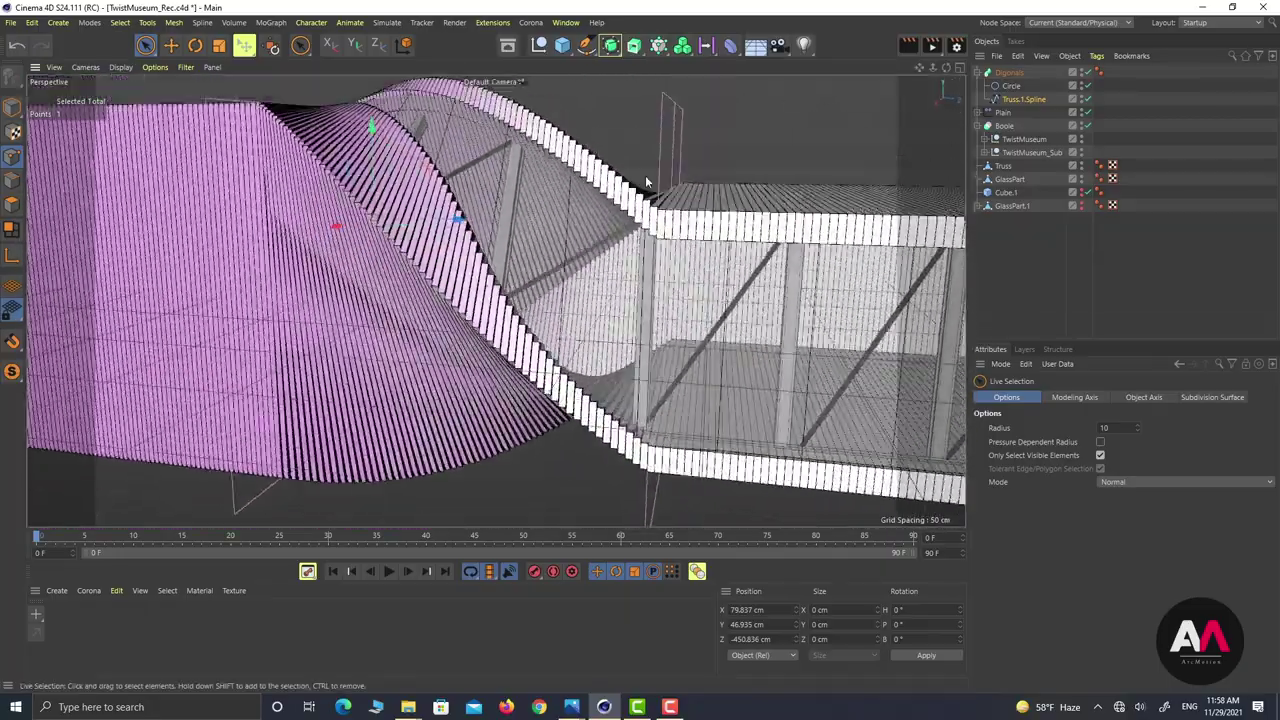
pyautogui.keyDown('alt'); pyautogui.moveTo(645, 175); pyautogui.dragTo(554, 224); pyautogui.keyUp('alt')
pyautogui.keyDown('alt'); pyautogui.moveTo(651, 290); pyautogui.dragTo(381, 256); pyautogui.keyUp('alt')
pyautogui.scroll(-4, 514, 272)
pyautogui.keyDown('alt'); pyautogui.moveTo(443, 201); pyautogui.dragTo(517, 206); pyautogui.keyUp('alt')
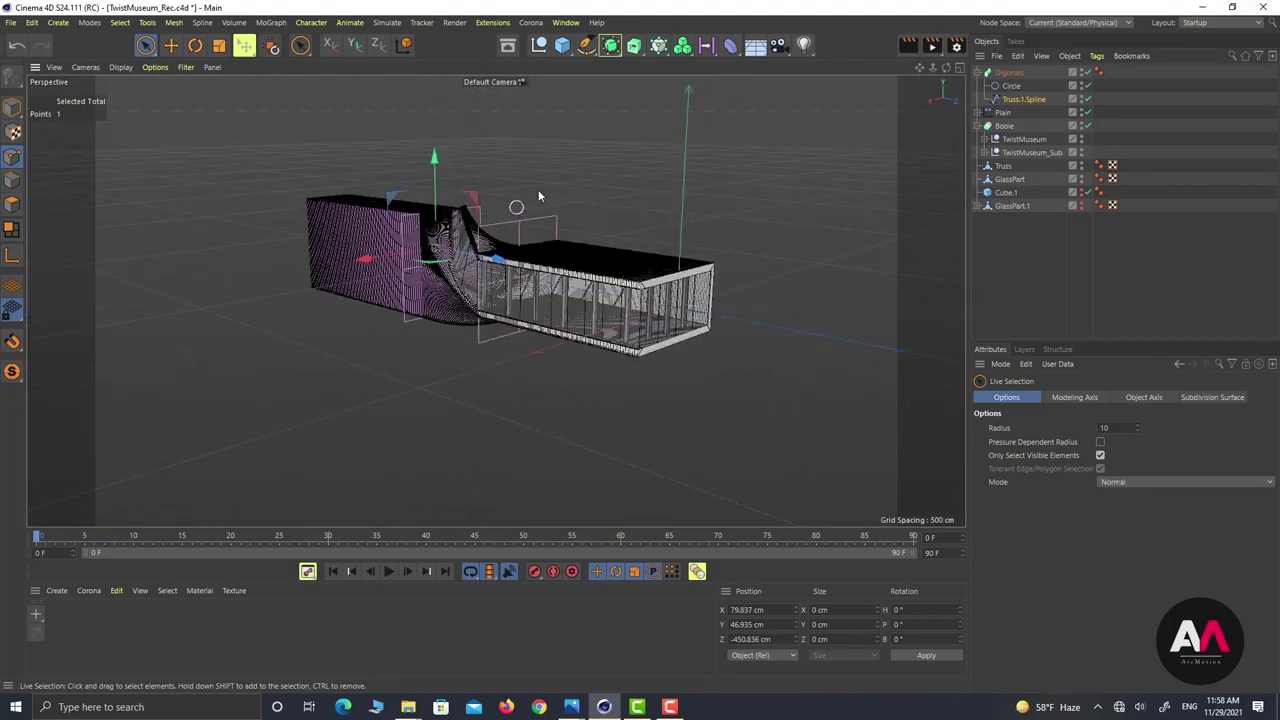
pyautogui.scroll(3, 538, 190)
pyautogui.click(1081, 249)
pyautogui.click(977, 73)
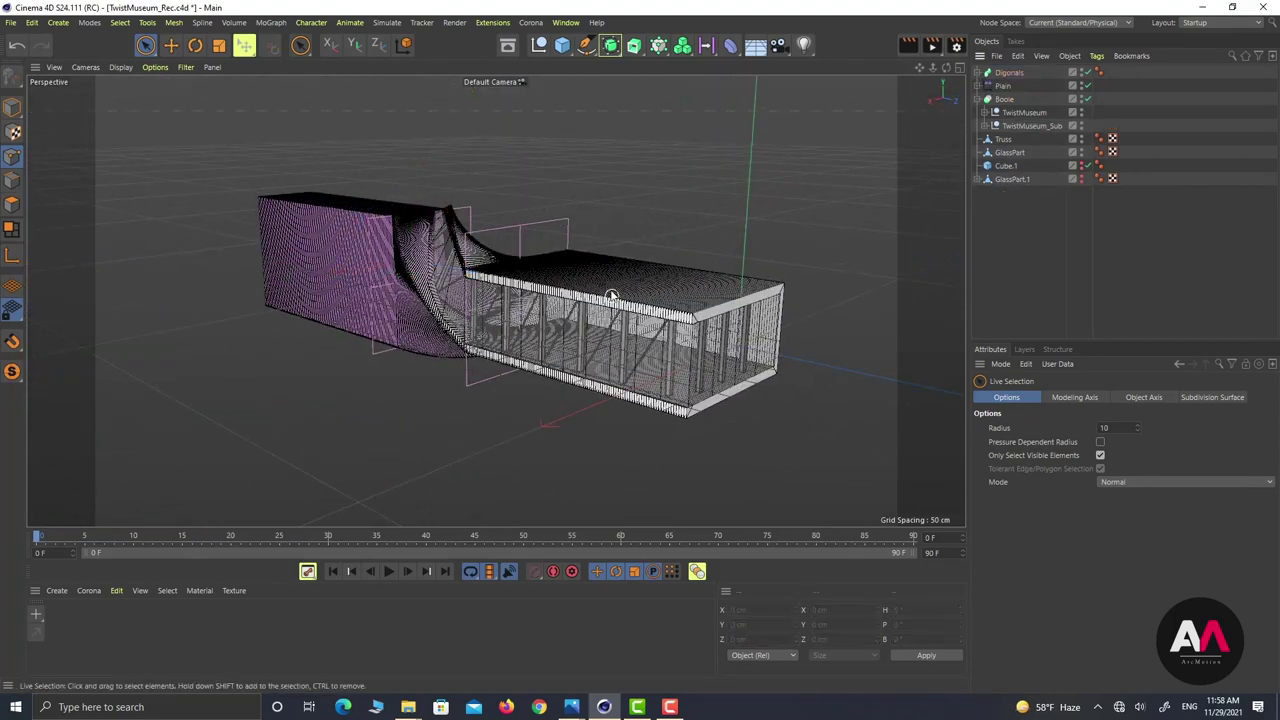
# Step: Examine the open rectangular end of the museum's tall section, looking through it and over the whole building
pyautogui.keyDown('alt'); pyautogui.moveTo(610, 292); pyautogui.dragTo(692, 323); pyautogui.keyUp('alt')
pyautogui.scroll(-1, 535, 284)
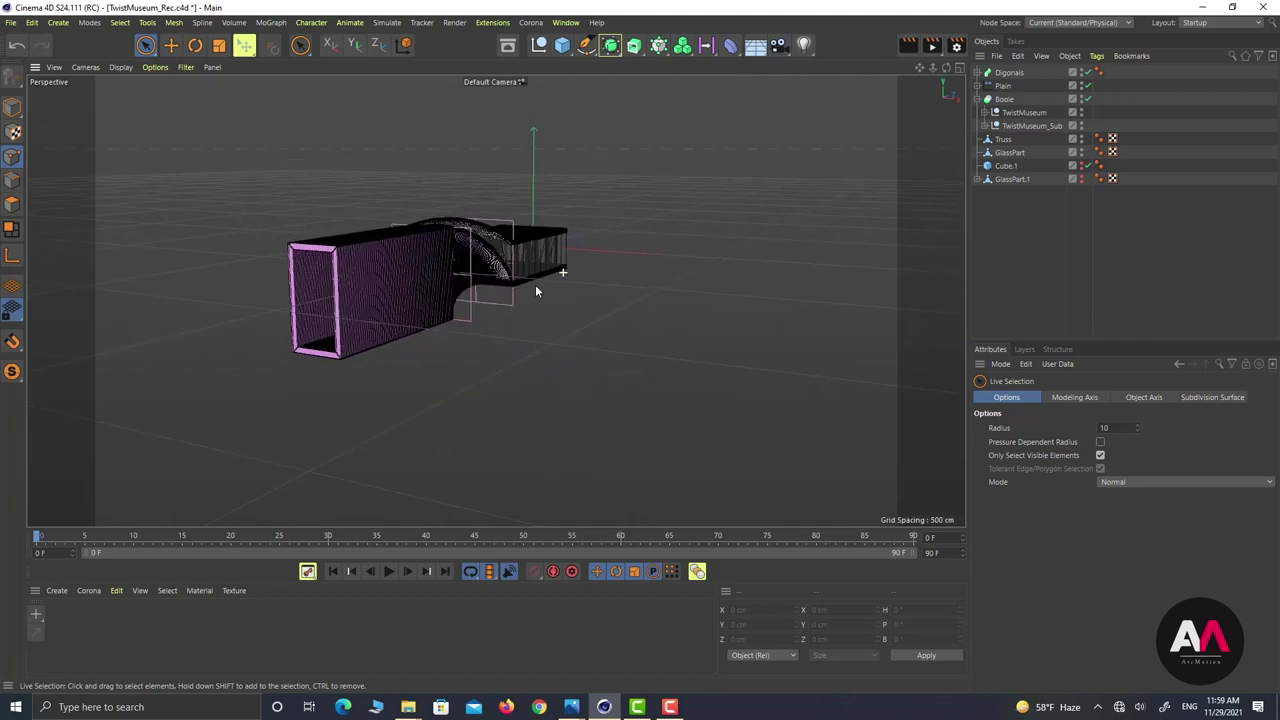
pyautogui.keyDown('alt'); pyautogui.moveTo(517, 275); pyautogui.dragTo(762, 272, button='middle'); pyautogui.keyUp('alt')
pyautogui.scroll(4, 692, 275)
pyautogui.keyDown('alt'); pyautogui.moveTo(718, 300); pyautogui.dragTo(776, 400); pyautogui.keyUp('alt')
pyautogui.keyDown('alt'); pyautogui.moveTo(741, 350); pyautogui.dragTo(680, 160); pyautogui.keyUp('alt')
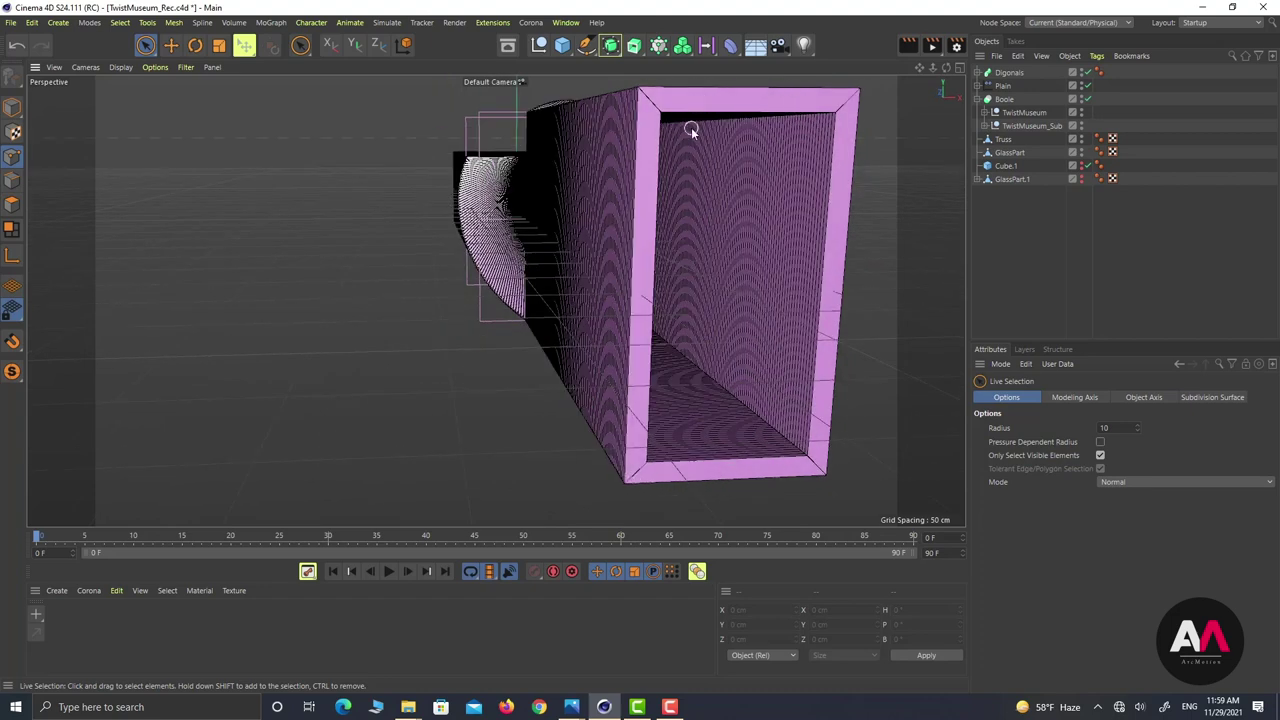
pyautogui.keyDown('alt'); pyautogui.moveTo(714, 306); pyautogui.dragTo(543, 357); pyautogui.keyUp('alt')
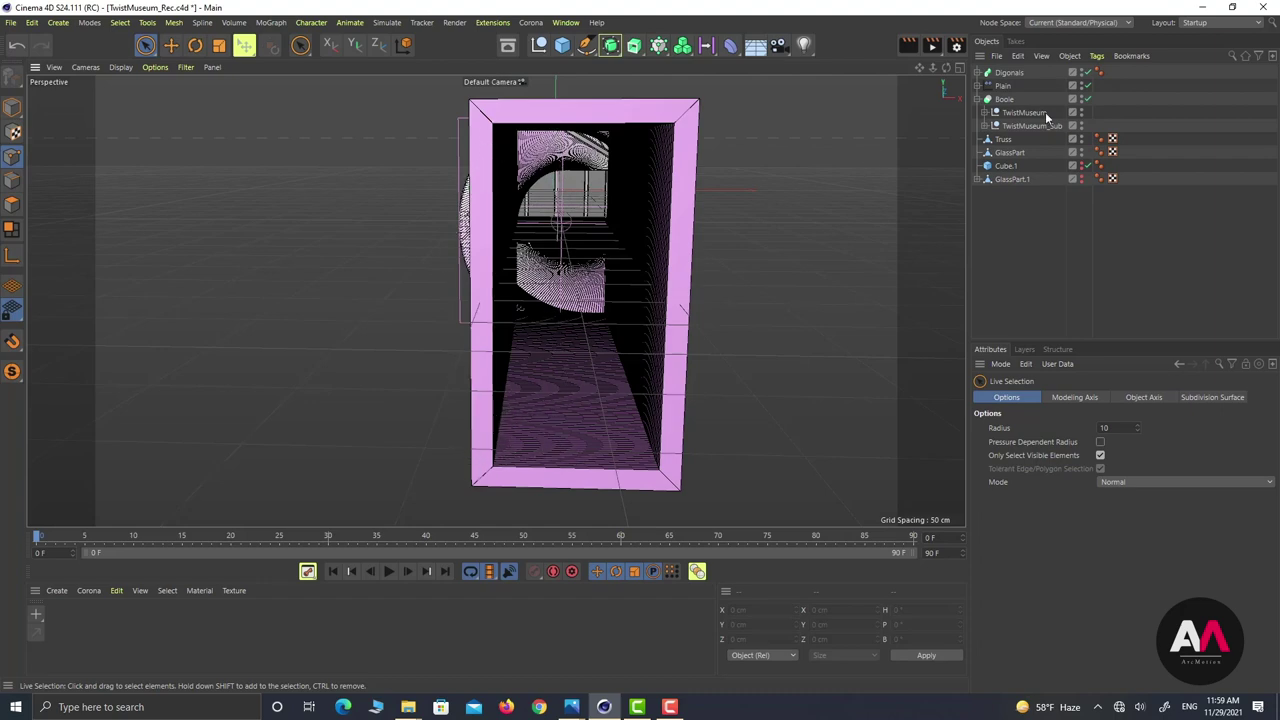
pyautogui.keyDown('alt'); pyautogui.moveTo(501, 302); pyautogui.dragTo(511, 300); pyautogui.keyUp('alt')
pyautogui.scroll(-5, 530, 312)
pyautogui.scroll(3, 553, 325)
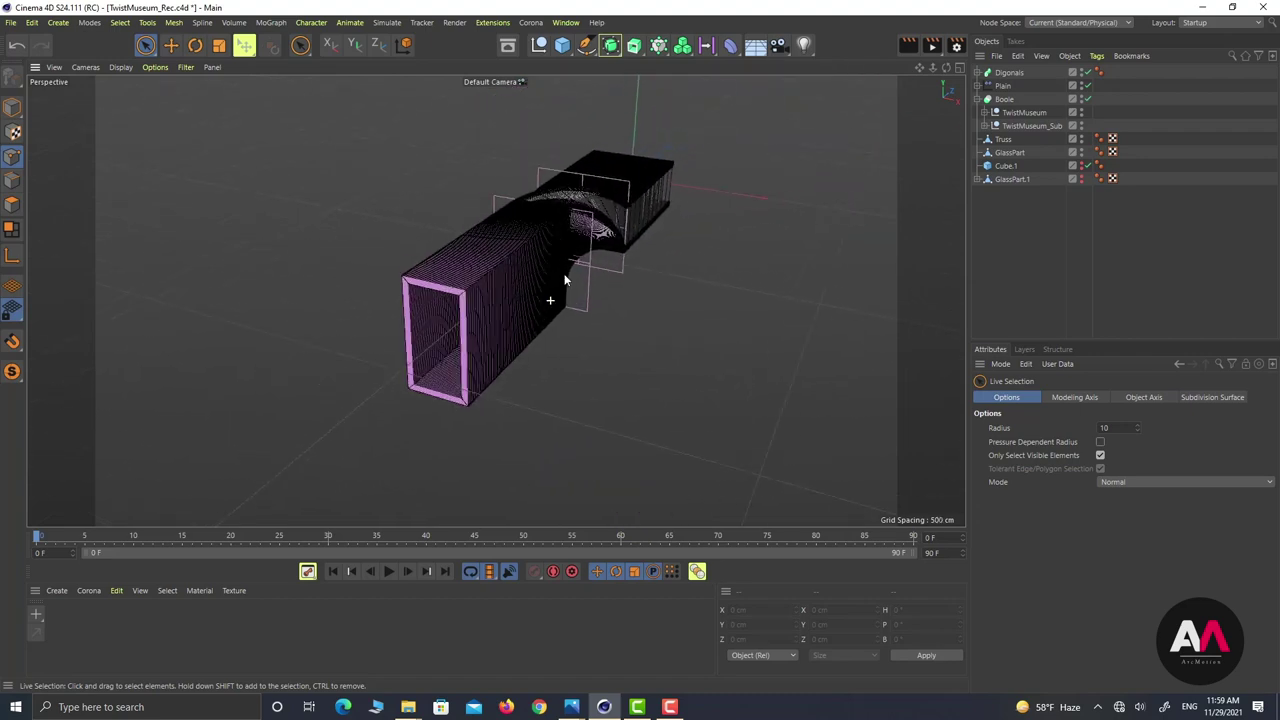
# Step: Enable Create single object on the Boole and convert it to one mesh with Connect Objects + Delete
pyautogui.click(1005, 100)
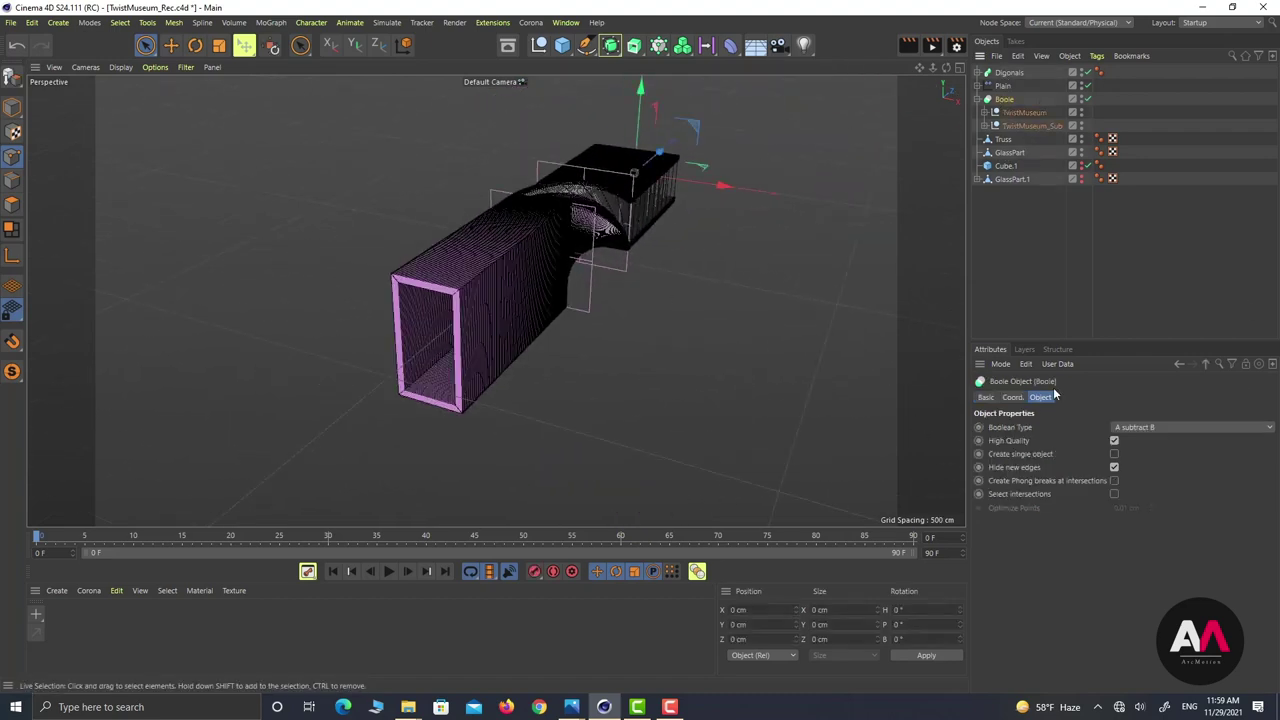
pyautogui.click(1114, 454)
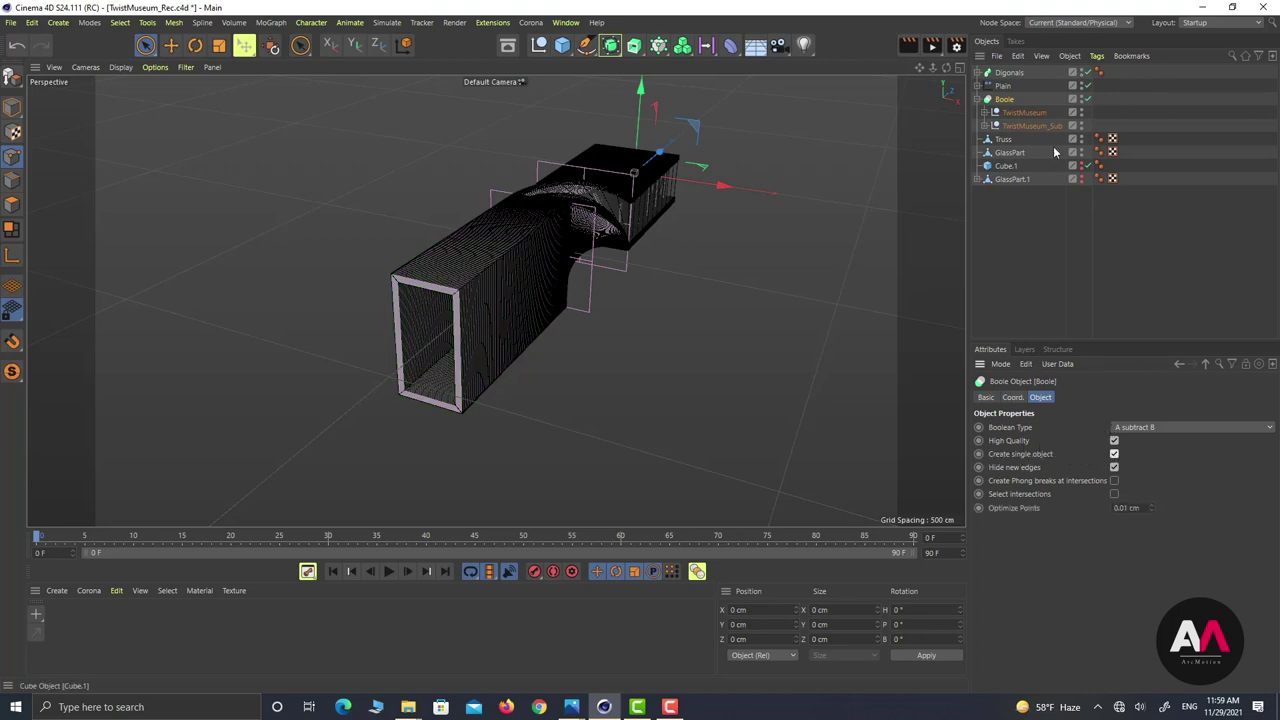
pyautogui.rightClick(1007, 104)
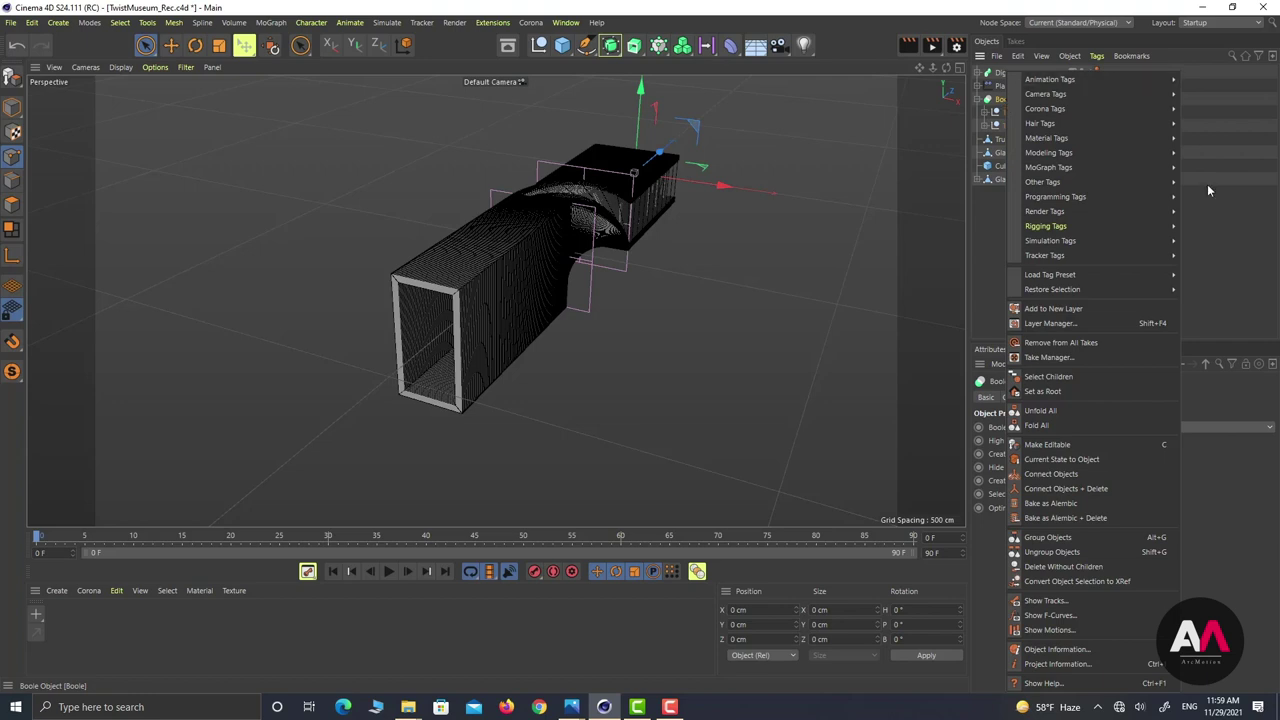
pyautogui.click(1098, 489)
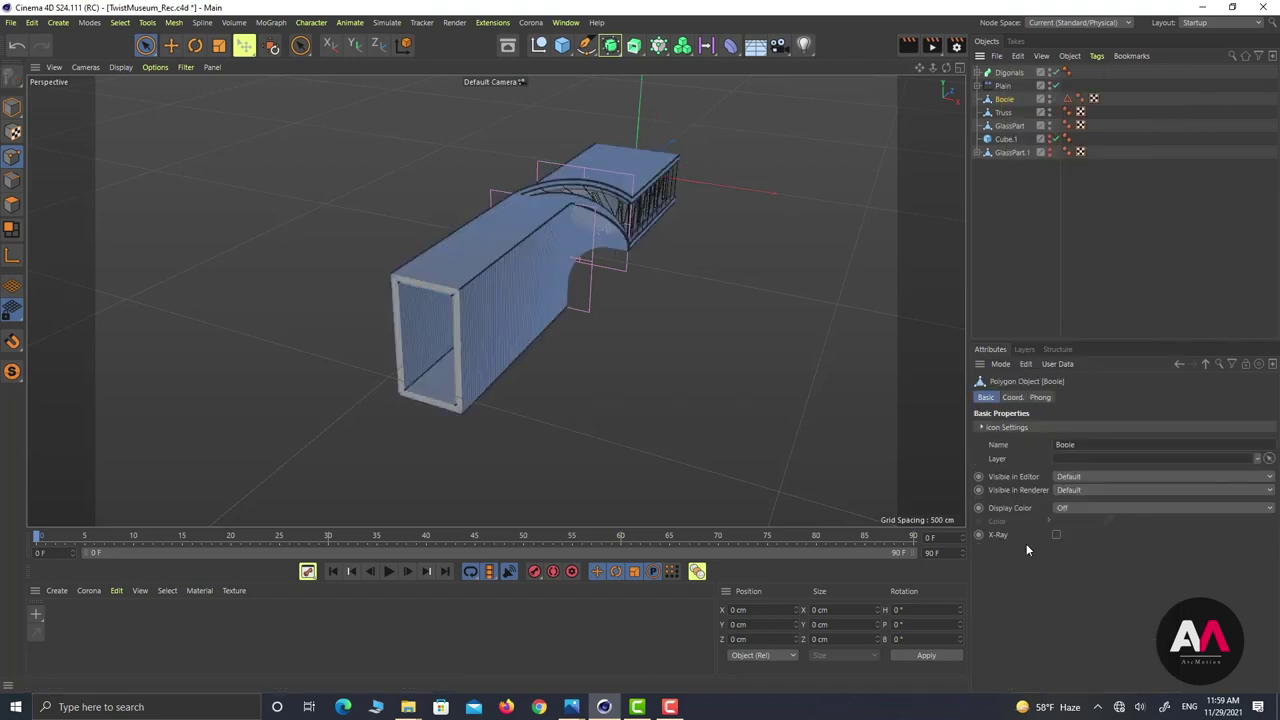
# Step: Move the two end polygons of the Boole mesh's inner side wall across the tall section's opening, narrowing it to about 27 cm
pyautogui.moveTo(483, 343)
pyautogui.keyDown('alt'); pyautogui.mouseDown()
pyautogui.moveTo(466, 328)
pyautogui.moveTo(500, 325)
pyautogui.mouseUp(); pyautogui.keyUp('alt')
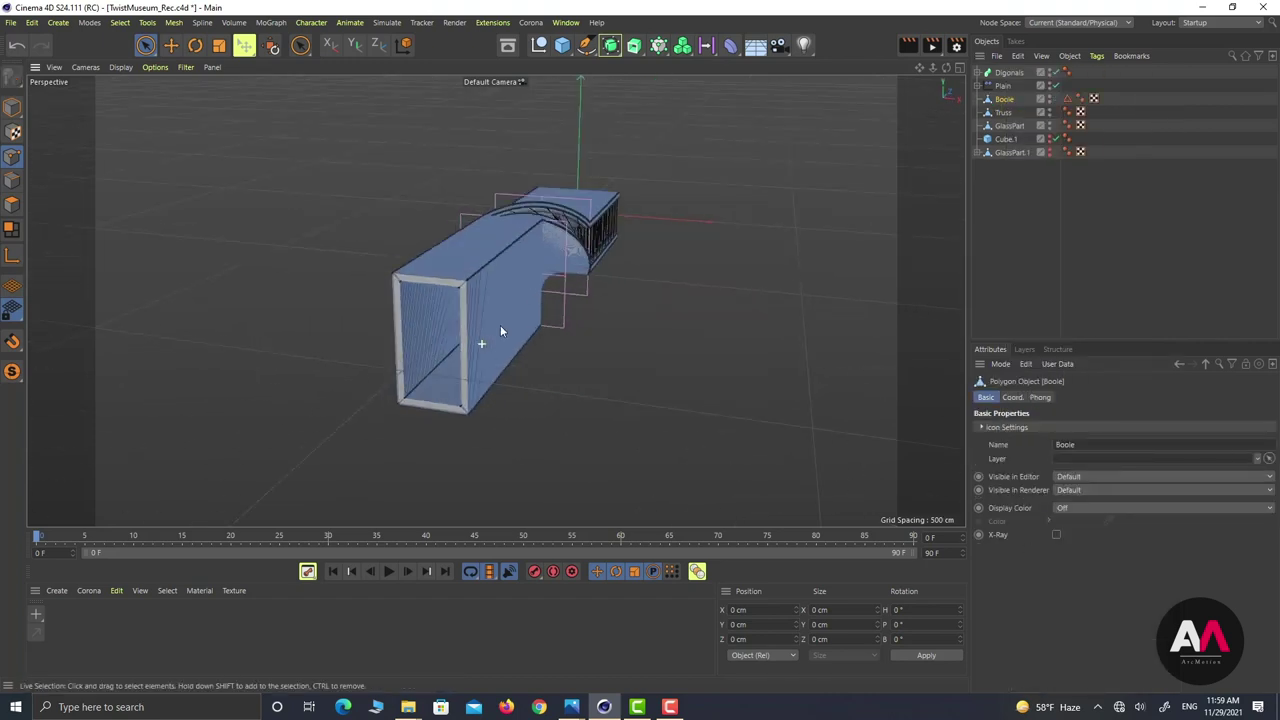
pyautogui.keyDown('alt'); pyautogui.moveTo(452, 312); pyautogui.dragTo(554, 265, button='right'); pyautogui.keyUp('alt')
pyautogui.scroll(1, 554, 265)
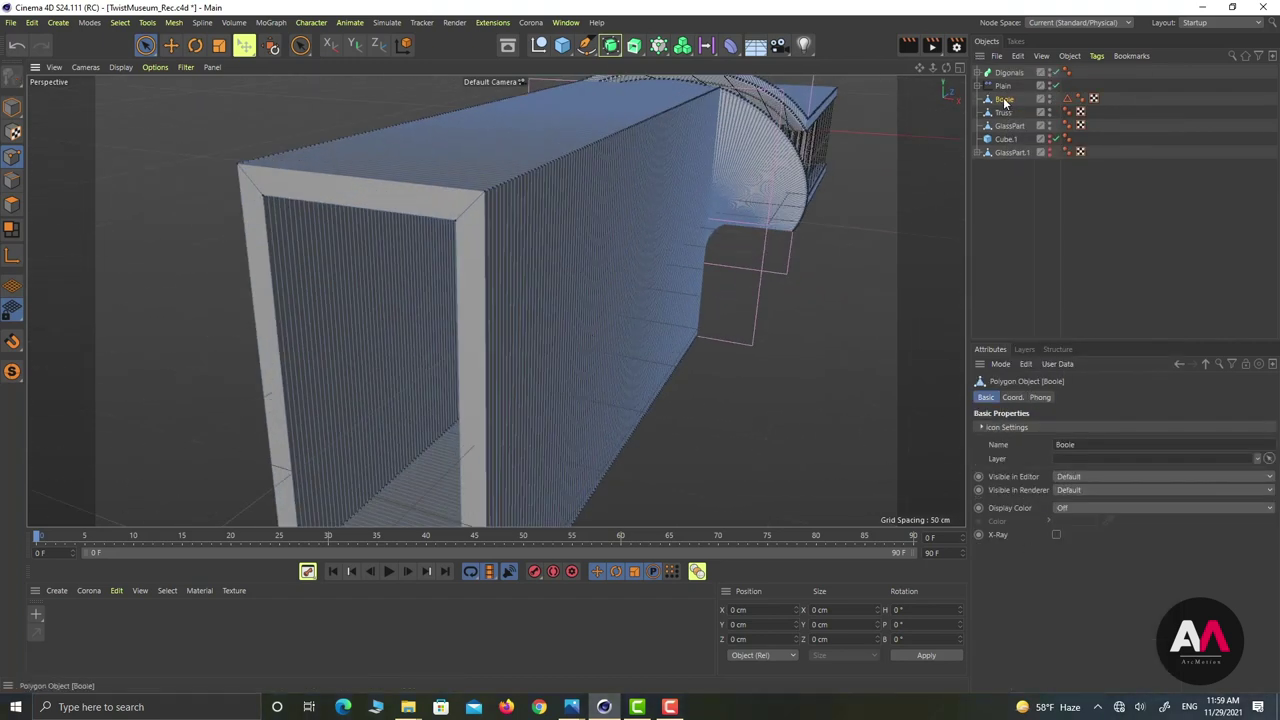
pyautogui.click(12, 204)
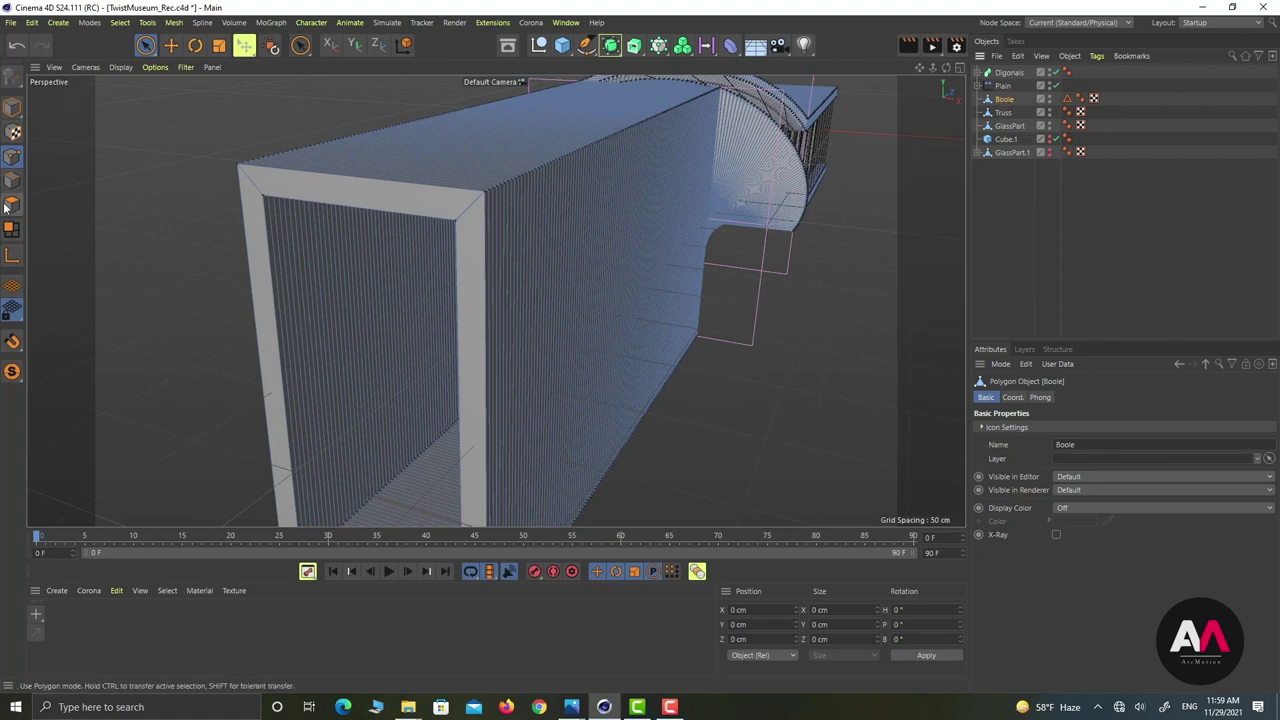
pyautogui.moveTo(300, 250)
pyautogui.mouseDown()
pyautogui.moveTo(592, 238)
pyautogui.moveTo(744, 178)
pyautogui.mouseUp()
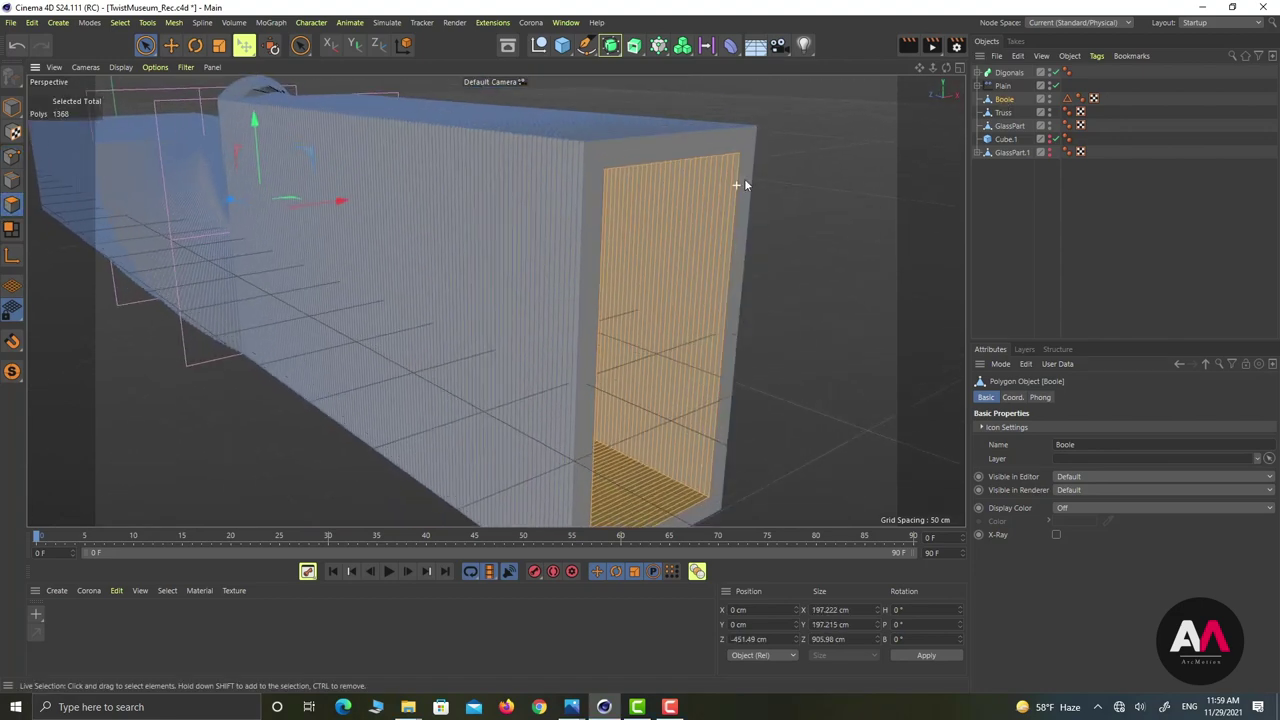
pyautogui.scroll(4, 744, 178)
pyautogui.click(722, 249)
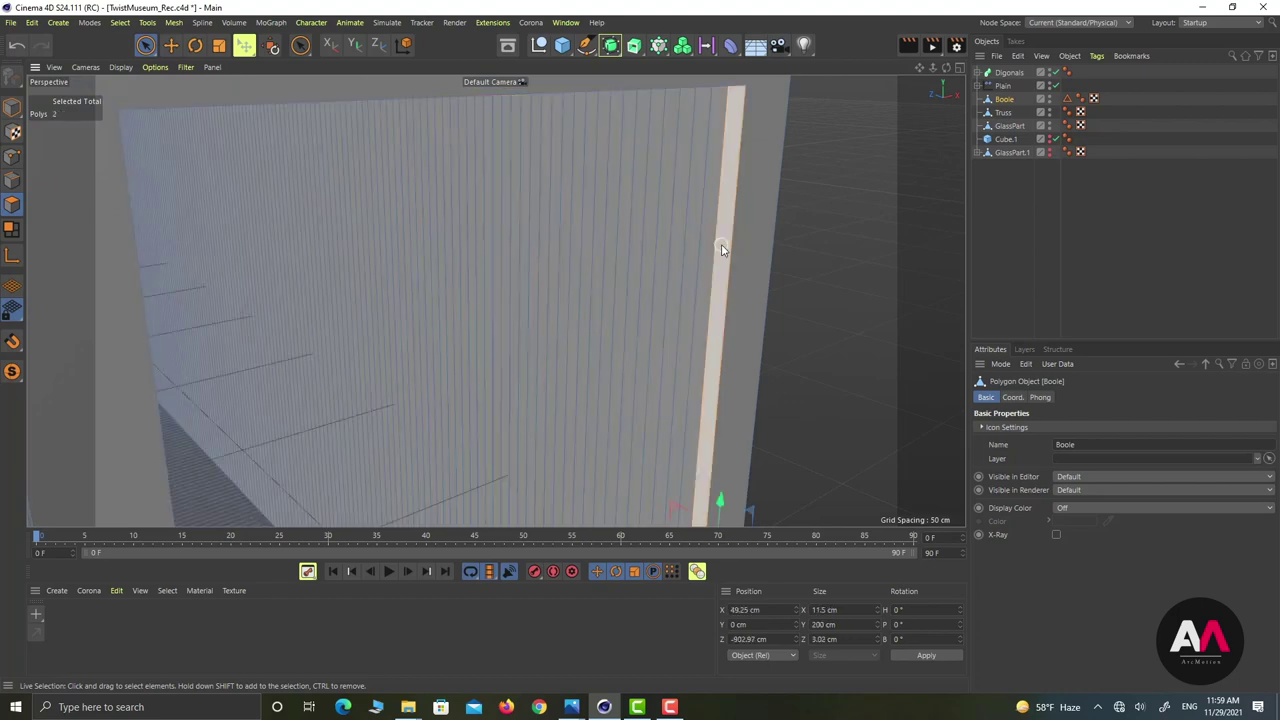
pyautogui.scroll(-5, 694, 270)
pyautogui.keyDown('alt'); pyautogui.moveTo(620, 244); pyautogui.dragTo(546, 312); pyautogui.keyUp('alt')
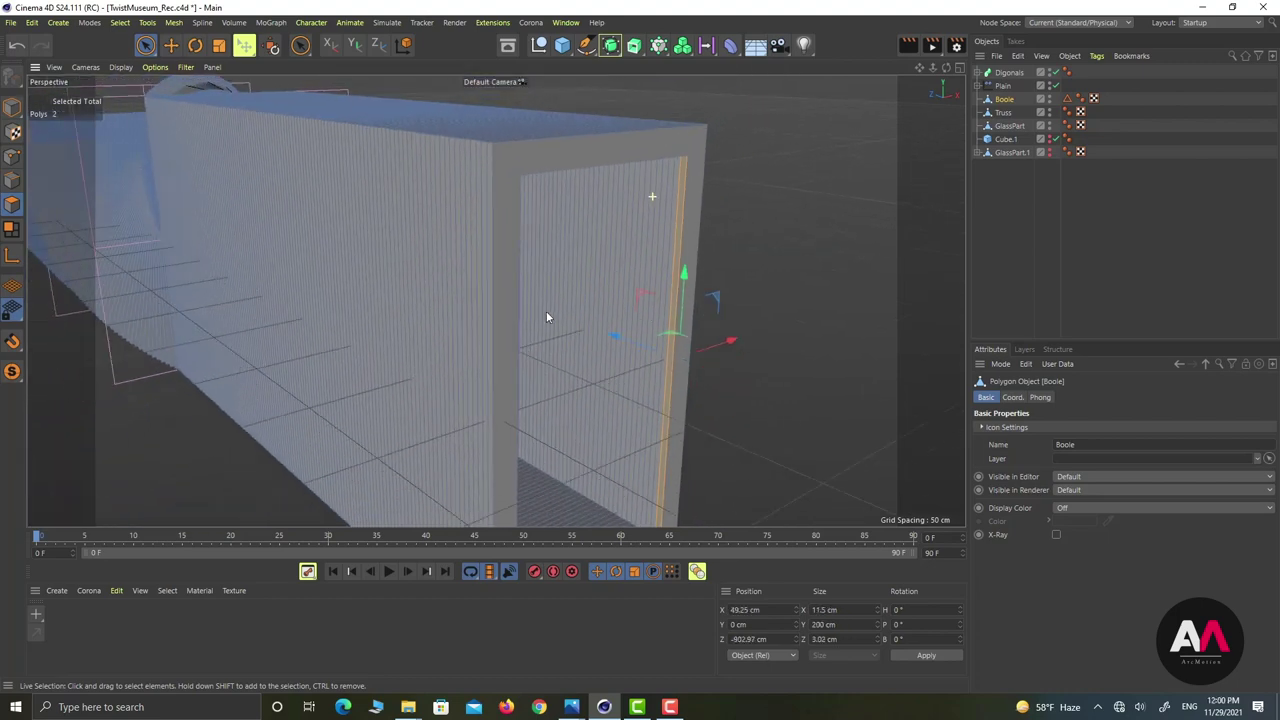
pyautogui.keyDown('alt'); pyautogui.moveTo(590, 274); pyautogui.dragTo(657, 334); pyautogui.keyUp('alt')
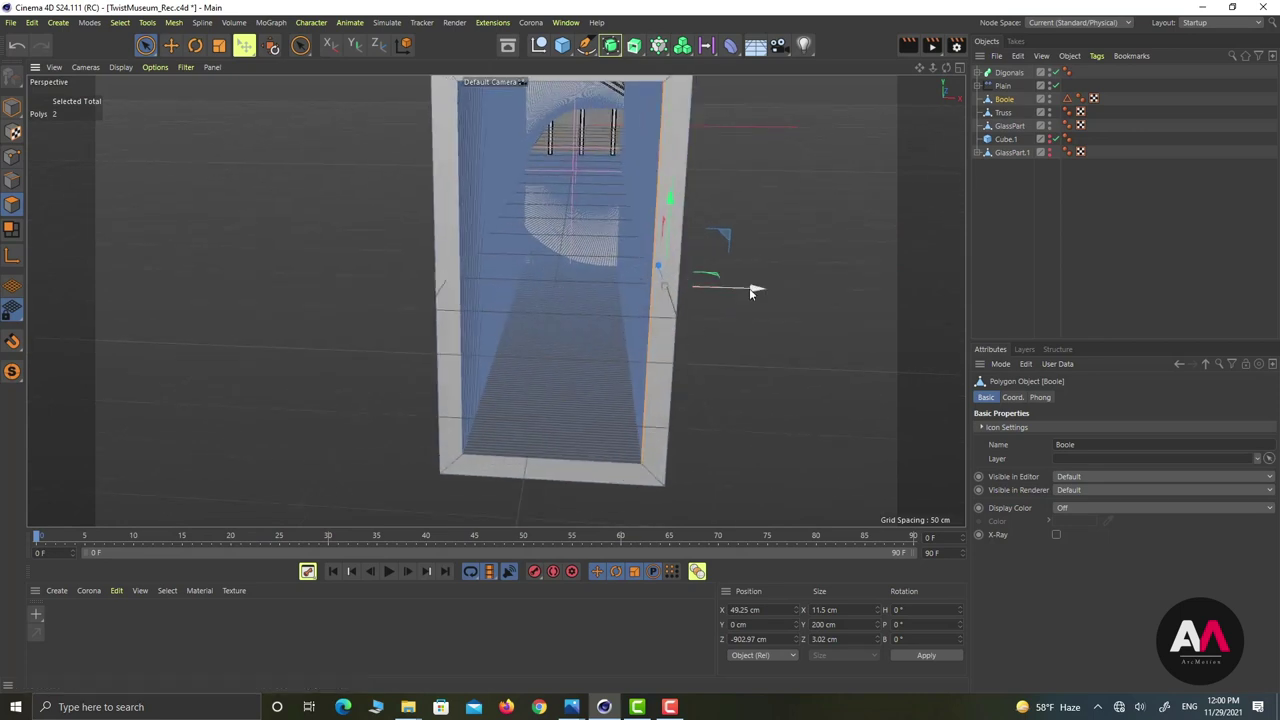
pyautogui.moveTo(749, 288); pyautogui.dragTo(613, 293)
# Step: Examine the narrowed end opening of the tall section from several angles, selecting and then deselecting its sill polygon
pyautogui.keyDown('alt'); pyautogui.moveTo(476, 485); pyautogui.dragTo(513, 367, button='right'); pyautogui.keyUp('alt')
pyautogui.hotkey('ctrl', 'shift', 'z')
pyautogui.keyDown('alt'); pyautogui.moveTo(510, 332); pyautogui.dragTo(521, 350); pyautogui.keyUp('alt')
pyautogui.keyDown('alt'); pyautogui.moveTo(529, 306); pyautogui.dragTo(620, 270, button='right'); pyautogui.keyUp('alt')
pyautogui.click(600, 288)
pyautogui.keyDown('alt'); pyautogui.moveTo(584, 354); pyautogui.dragTo(516, 450, button='right'); pyautogui.keyUp('alt')
pyautogui.keyDown('alt'); pyautogui.moveTo(561, 370); pyautogui.dragTo(578, 180); pyautogui.keyUp('alt')
pyautogui.keyDown('alt'); pyautogui.moveTo(510, 290); pyautogui.dragTo(422, 446); pyautogui.keyUp('alt')
pyautogui.keyDown('alt'); pyautogui.moveTo(527, 177); pyautogui.dragTo(636, 223, button='right'); pyautogui.keyUp('alt')
pyautogui.keyDown('alt'); pyautogui.moveTo(643, 218); pyautogui.dragTo(682, 233); pyautogui.keyUp('alt')
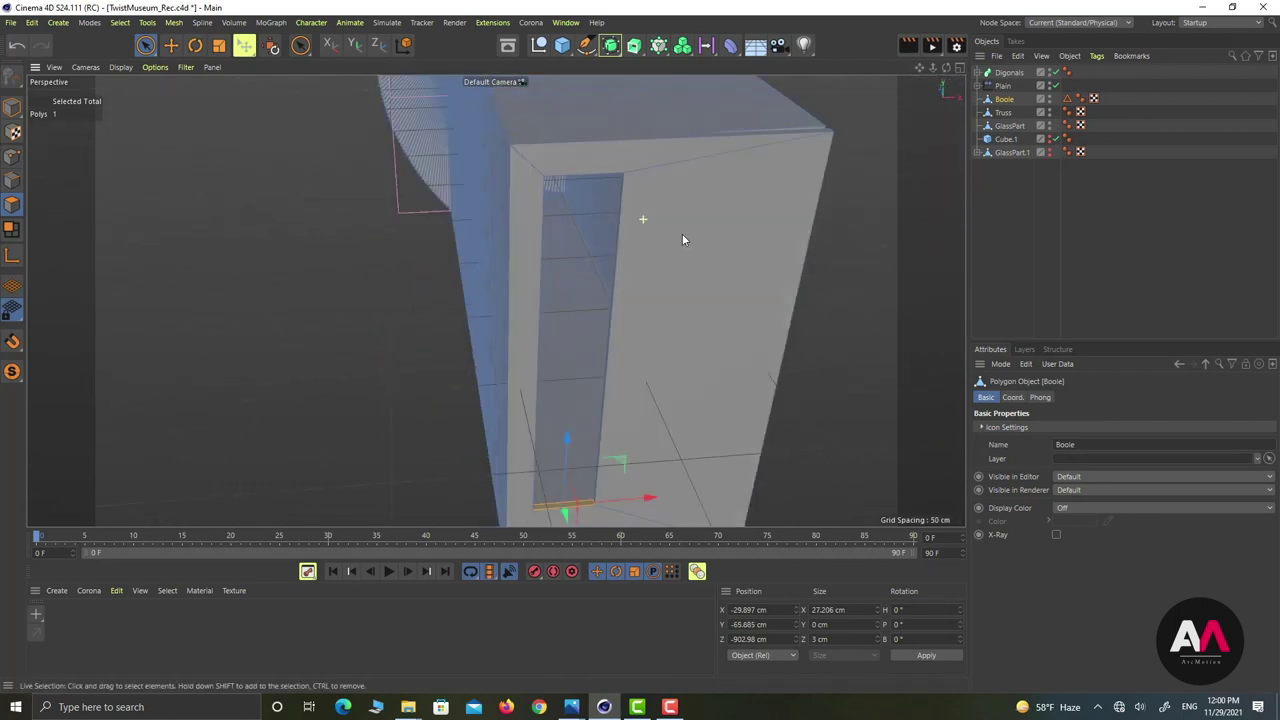
pyautogui.keyDown('alt'); pyautogui.moveTo(620, 249); pyautogui.dragTo(573, 398, button='right'); pyautogui.keyUp('alt')
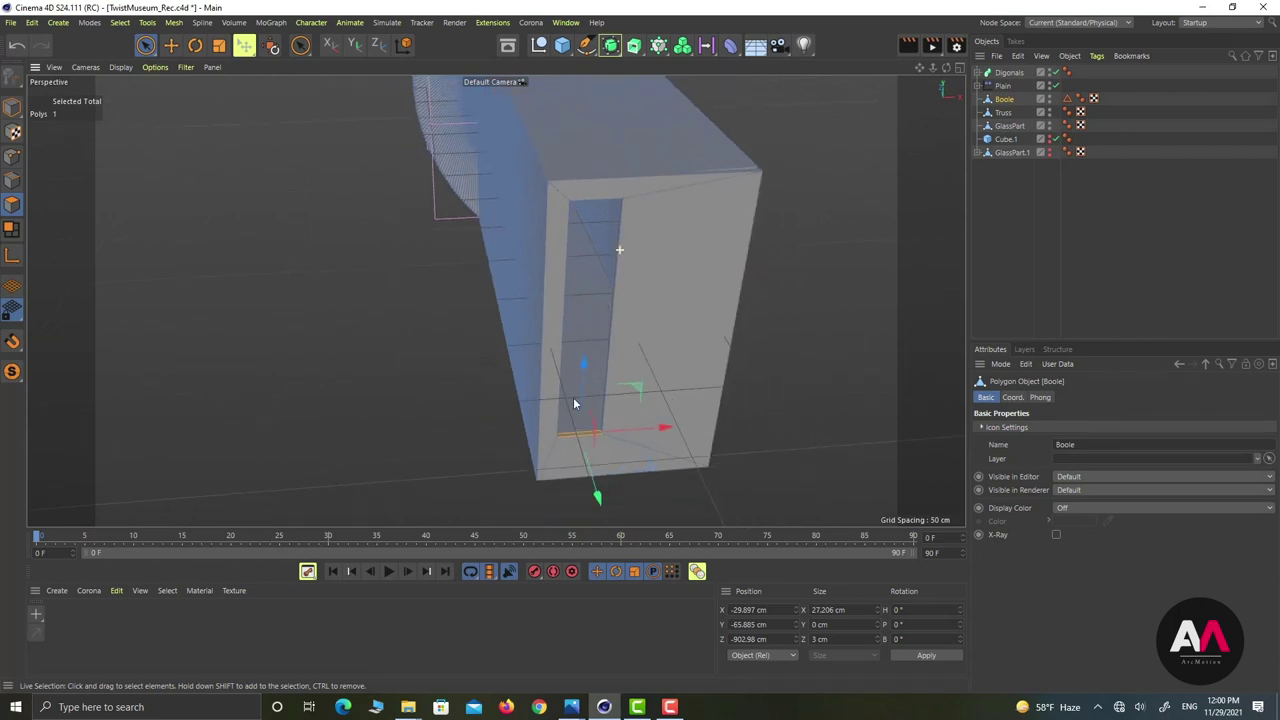
pyautogui.keyDown('alt'); pyautogui.moveTo(546, 406); pyautogui.dragTo(519, 381); pyautogui.keyUp('alt')
pyautogui.keyDown('alt'); pyautogui.moveTo(527, 386); pyautogui.dragTo(568, 372, button='right'); pyautogui.keyUp('alt')
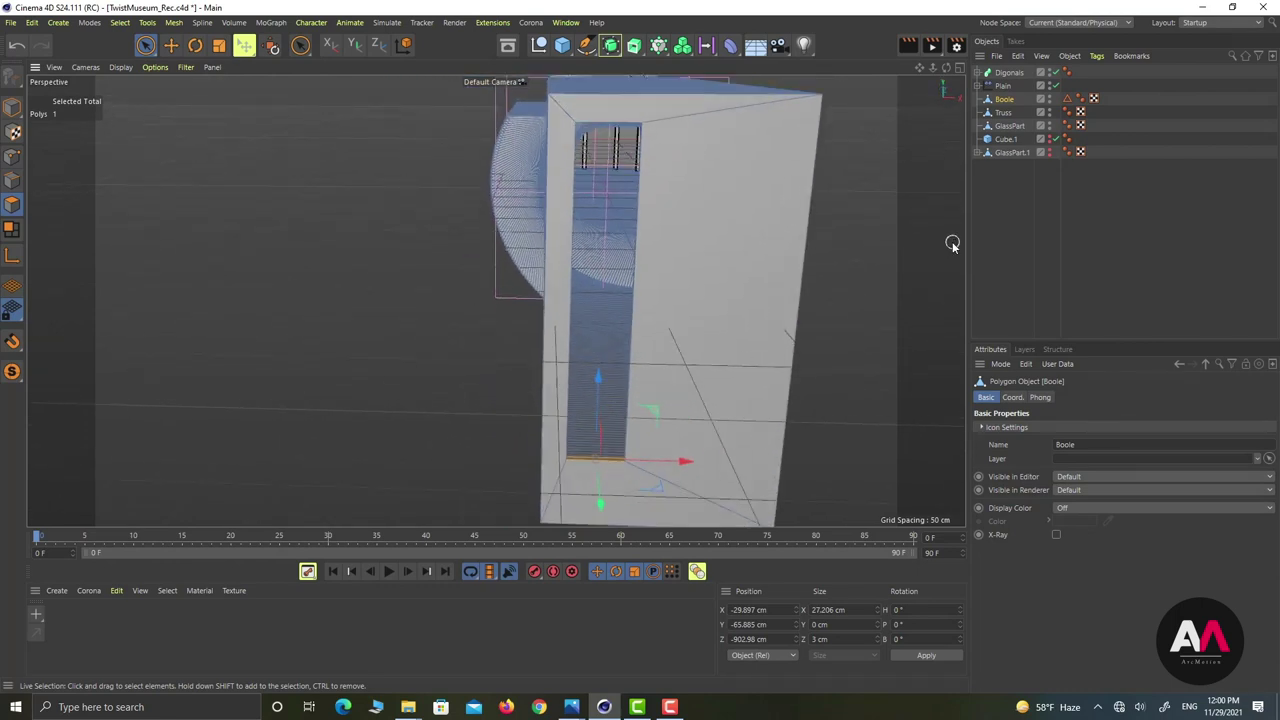
pyautogui.click(832, 284)
pyautogui.rightClick(415, 268)
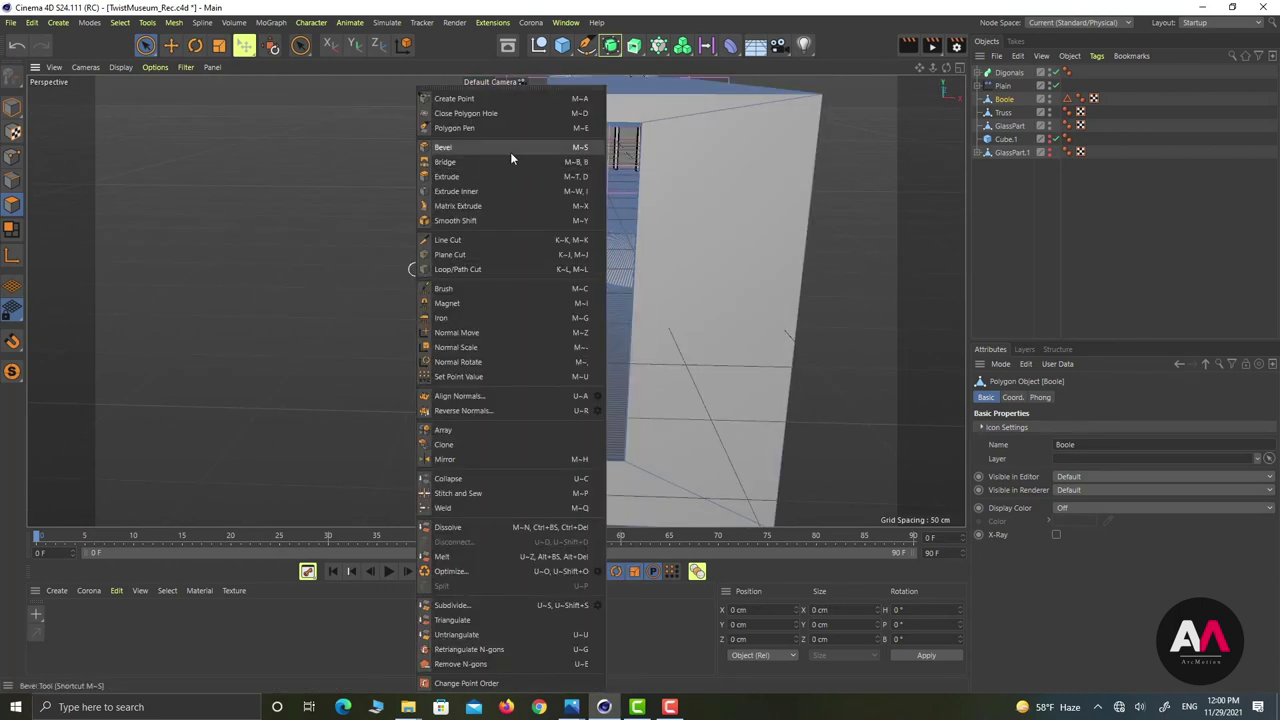
pyautogui.click(454, 117)
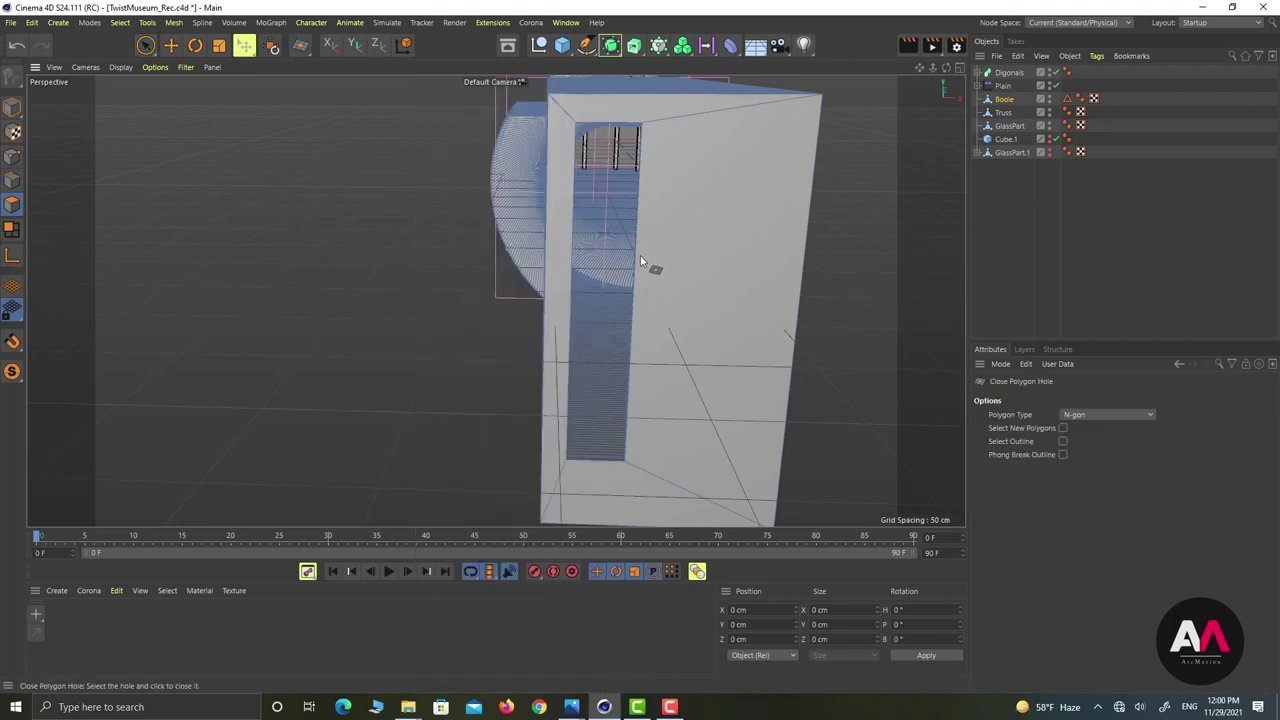
pyautogui.keyDown('alt'); pyautogui.moveTo(604, 345); pyautogui.dragTo(531, 357); pyautogui.keyUp('alt')
pyautogui.keyDown('alt'); pyautogui.moveTo(494, 301); pyautogui.dragTo(374, 324); pyautogui.keyUp('alt')
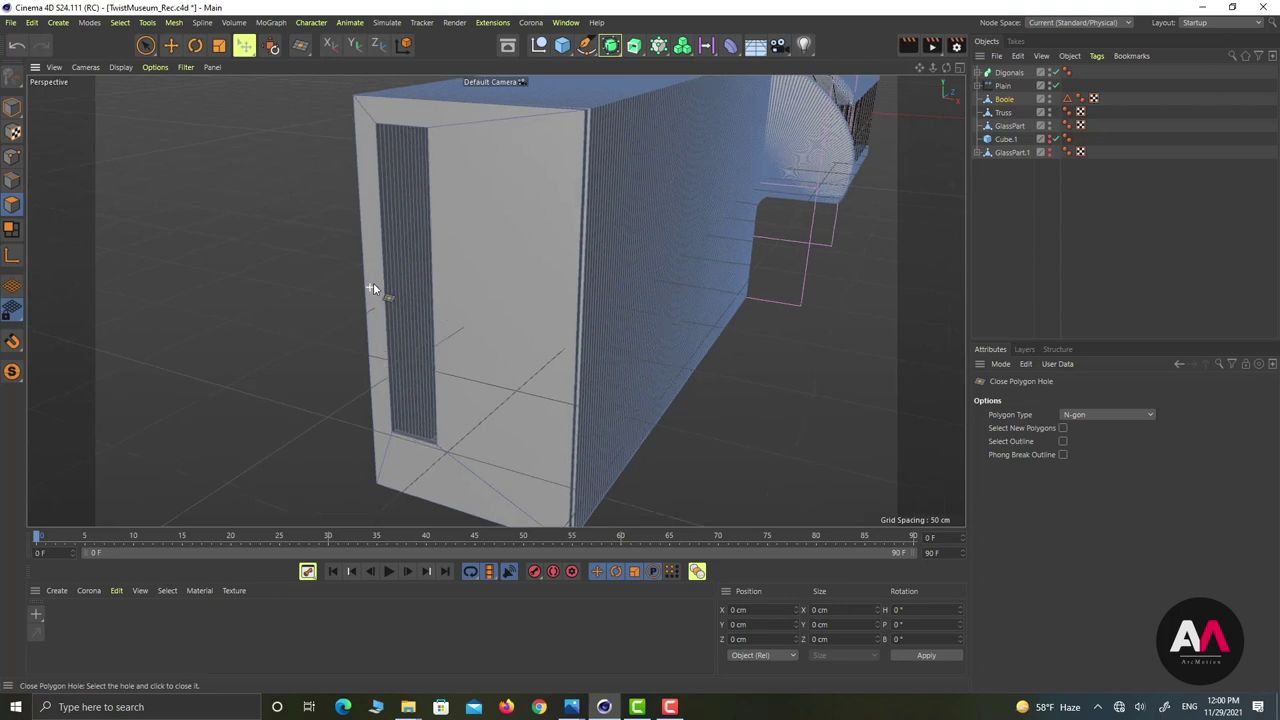
pyautogui.scroll(3, 391, 296)
# Step: Fill the narrow opening at the tall section's end with a single polygon through its four corners using the Polygon Pen
pyautogui.rightClick(434, 309)
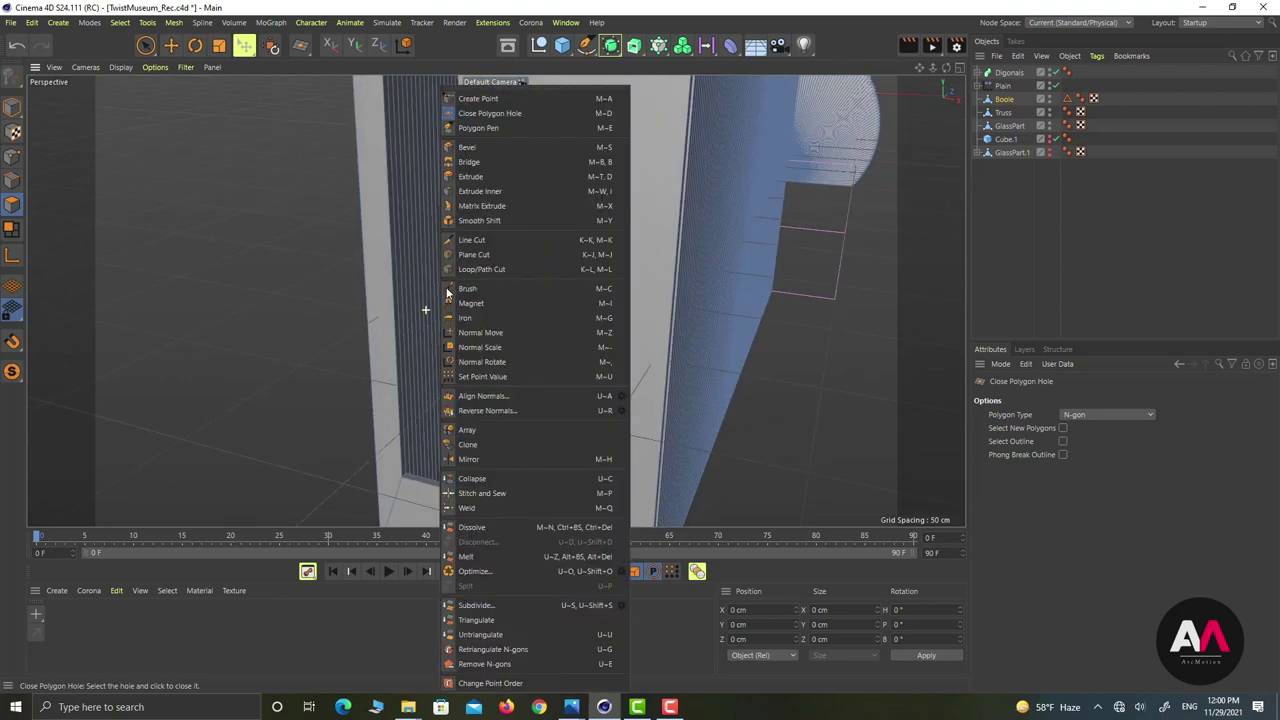
pyautogui.click(488, 131)
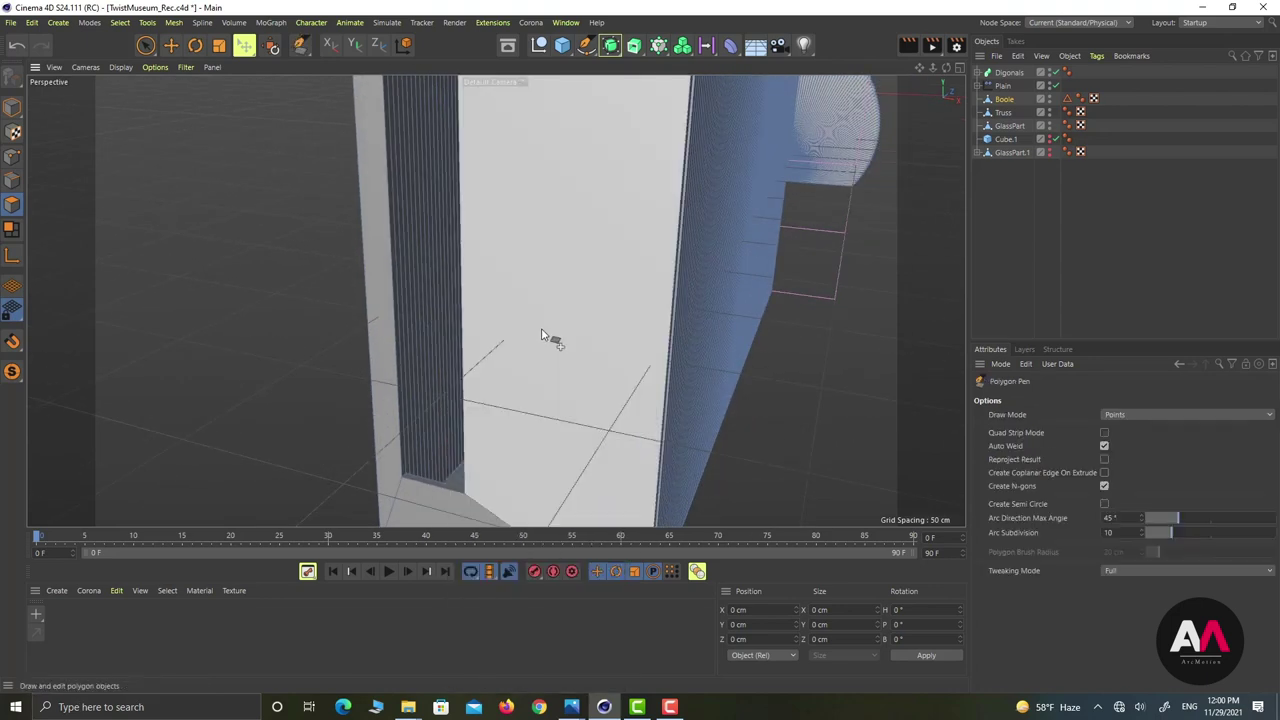
pyautogui.keyDown('alt'); pyautogui.moveTo(551, 343); pyautogui.dragTo(509, 444); pyautogui.keyUp('alt')
pyautogui.keyDown('alt'); pyautogui.moveTo(509, 444); pyautogui.dragTo(538, 448, button='right'); pyautogui.keyUp('alt')
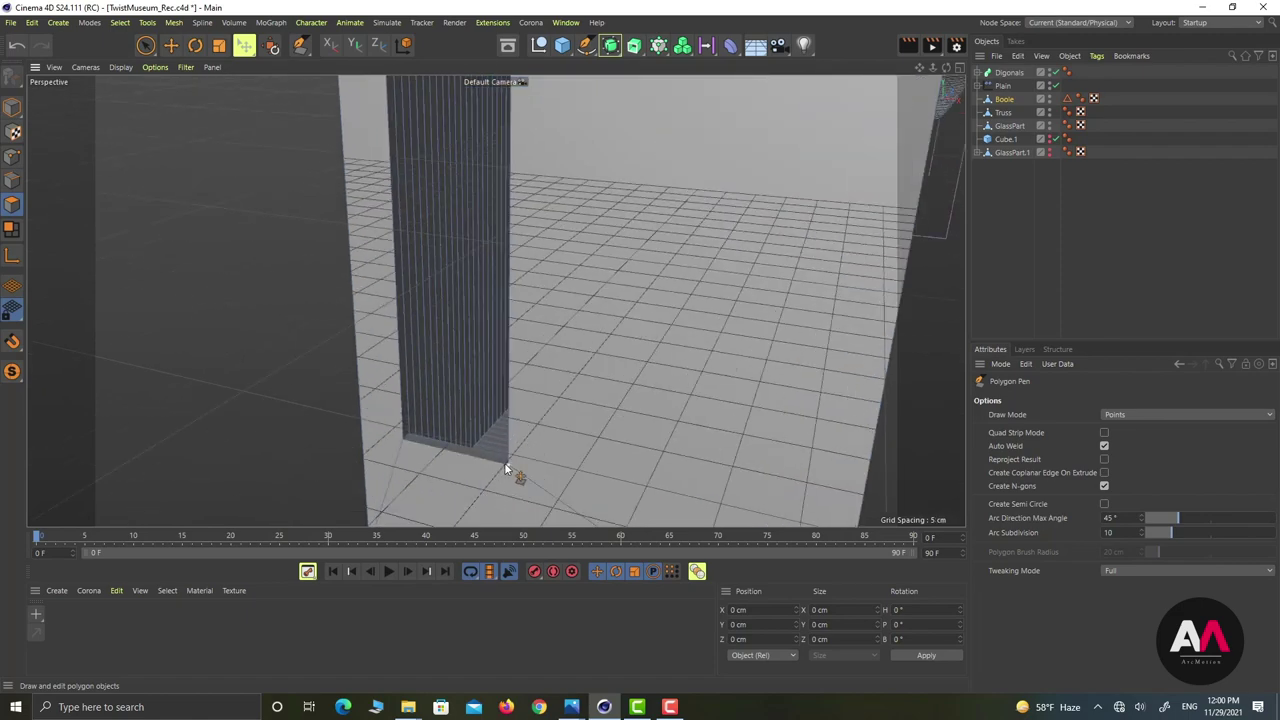
pyautogui.click(508, 464)
pyautogui.click(404, 445)
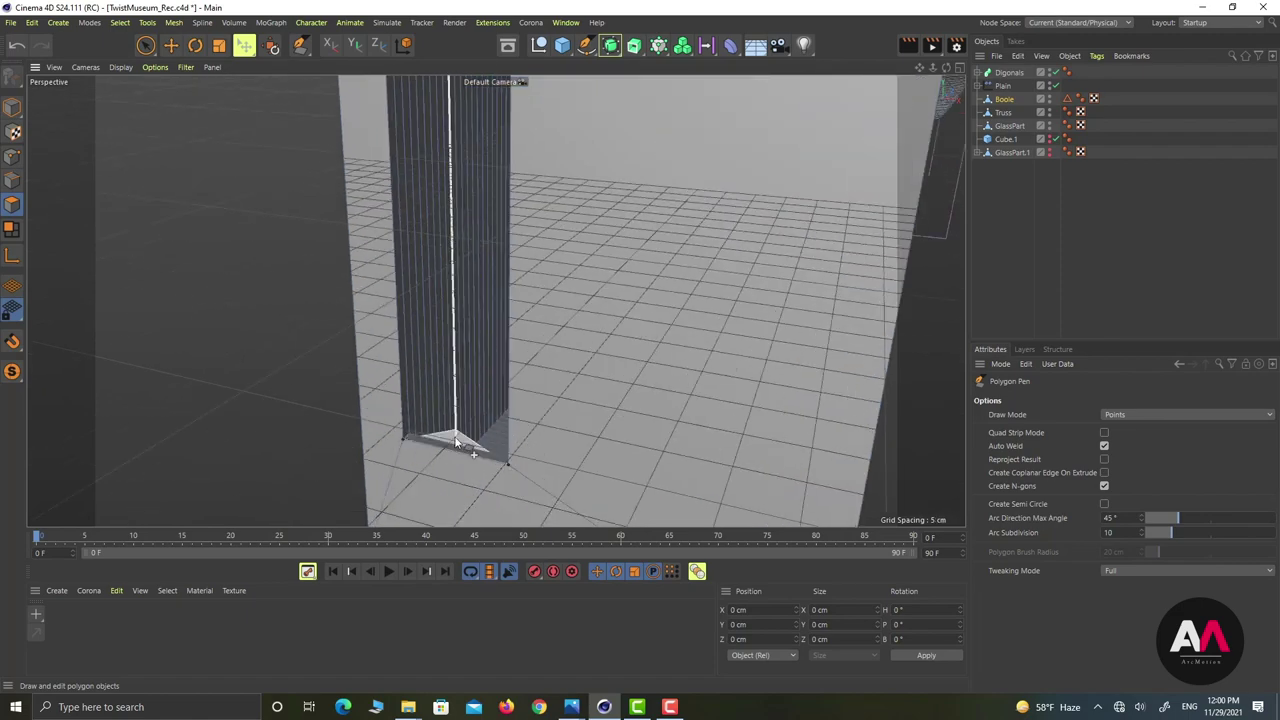
pyautogui.keyDown('alt'); pyautogui.moveTo(449, 460); pyautogui.dragTo(412, 498, button='right'); pyautogui.keyUp('alt')
pyautogui.keyDown('alt'); pyautogui.moveTo(461, 406); pyautogui.dragTo(437, 432, button='right'); pyautogui.keyUp('alt')
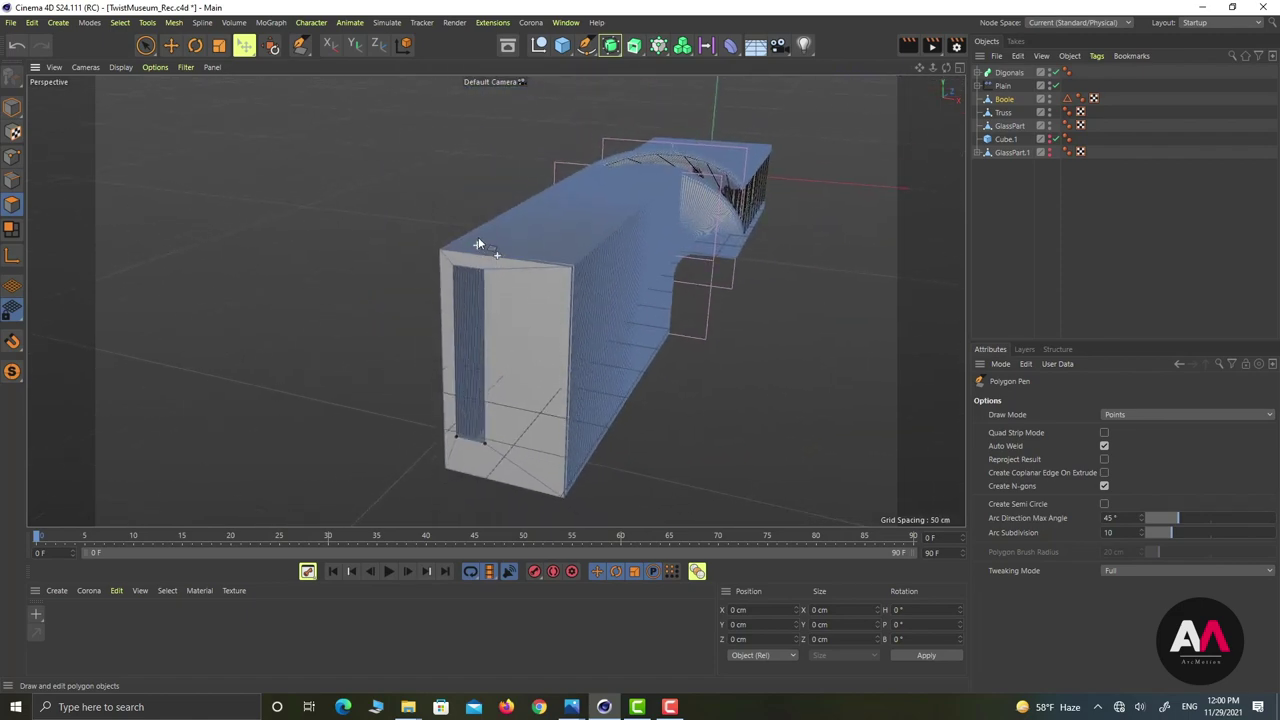
pyautogui.keyDown('alt'); pyautogui.moveTo(477, 243); pyautogui.dragTo(500, 240, button='right'); pyautogui.keyUp('alt')
pyautogui.click(445, 276)
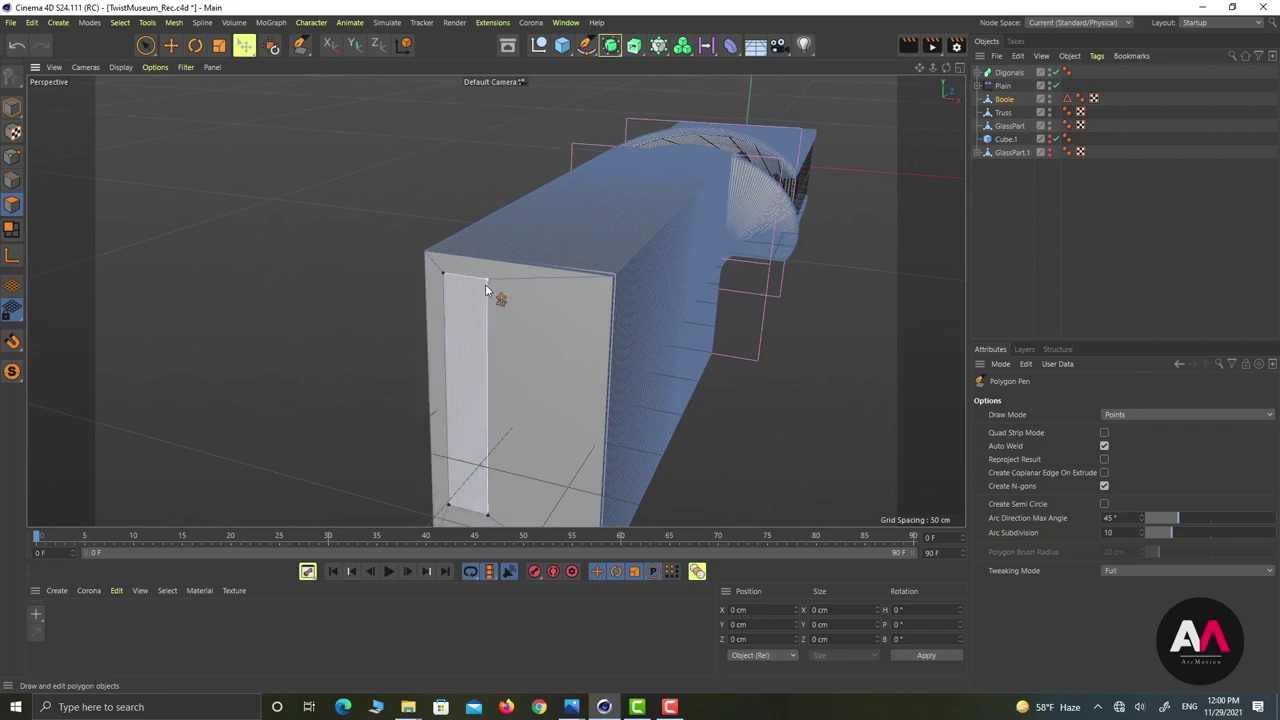
pyautogui.click(488, 280)
# Step: Split the polygon filling the end opening into a separate object and remove the original polygon from the Boole mesh
pyautogui.click(146, 45)
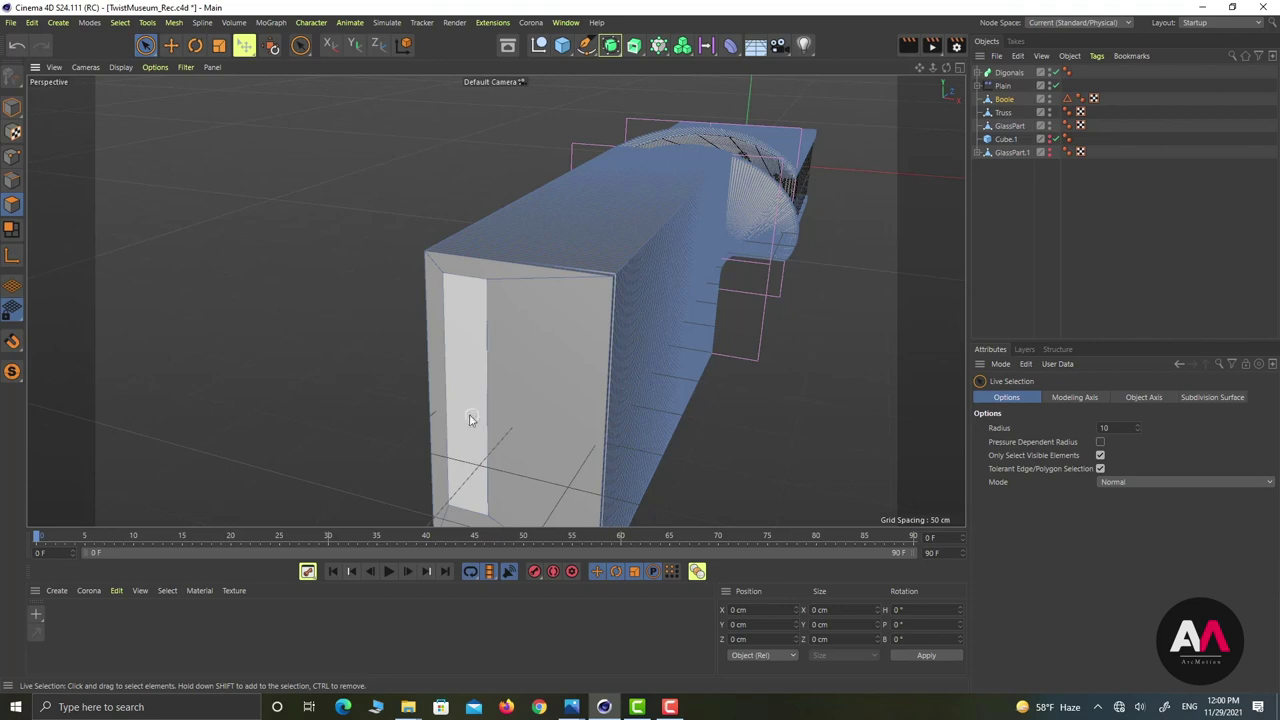
pyautogui.click(465, 417)
pyautogui.rightClick(531, 315)
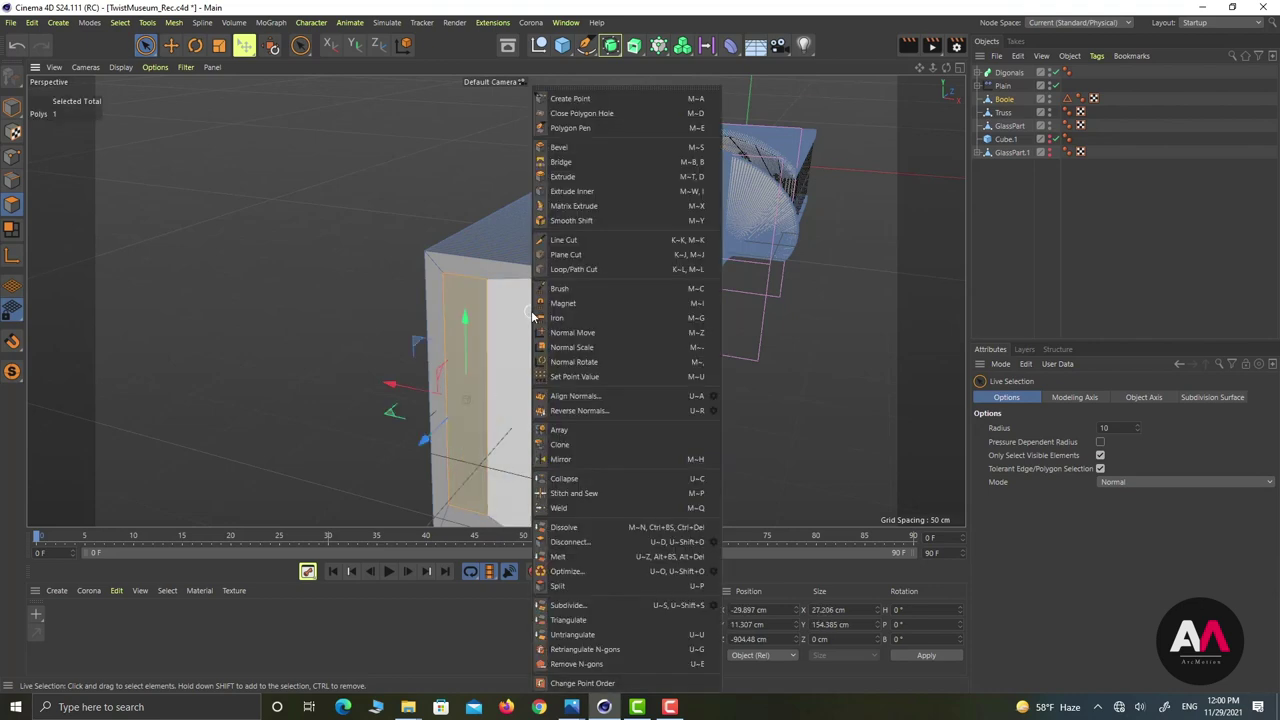
pyautogui.click(573, 587)
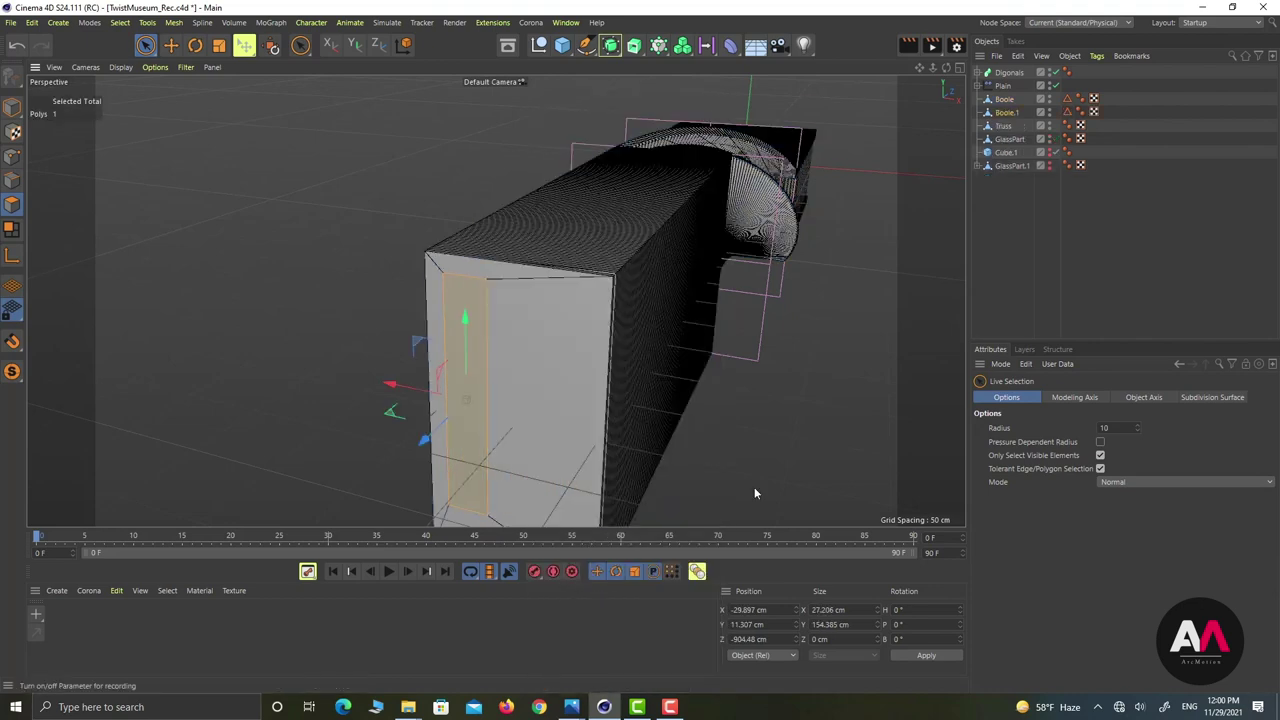
pyautogui.click(1005, 100)
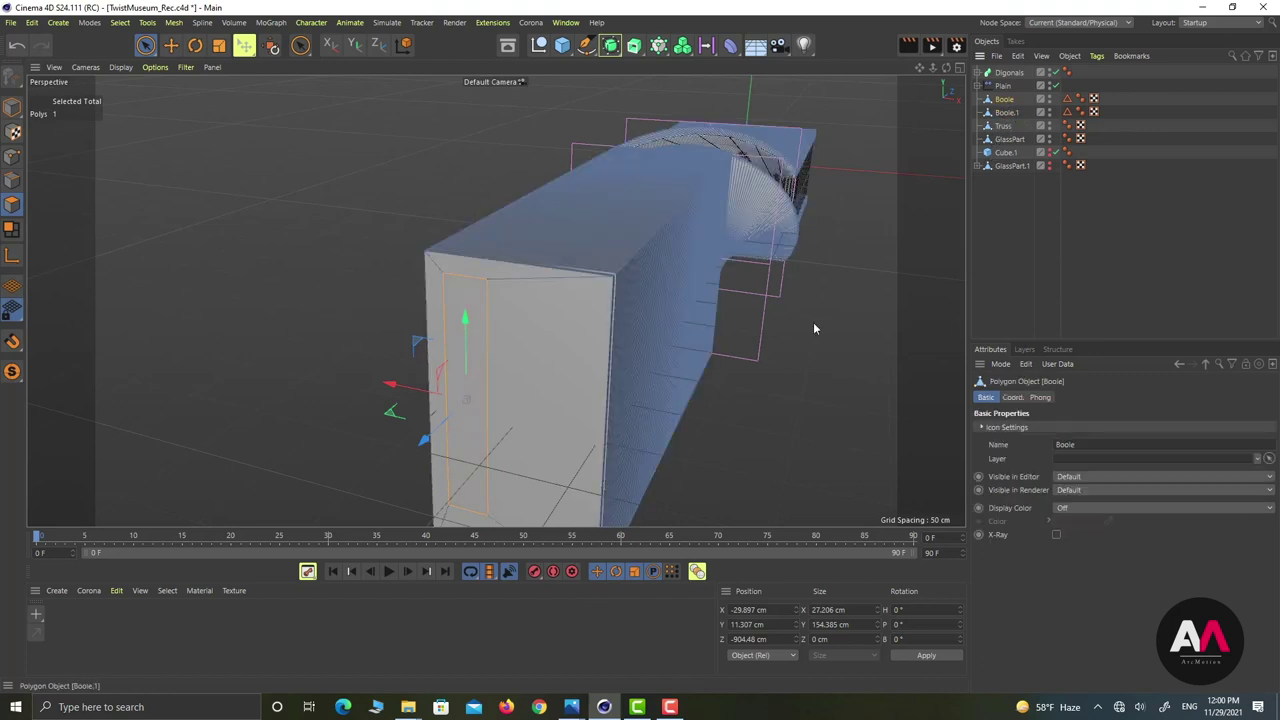
pyautogui.click(894, 318)
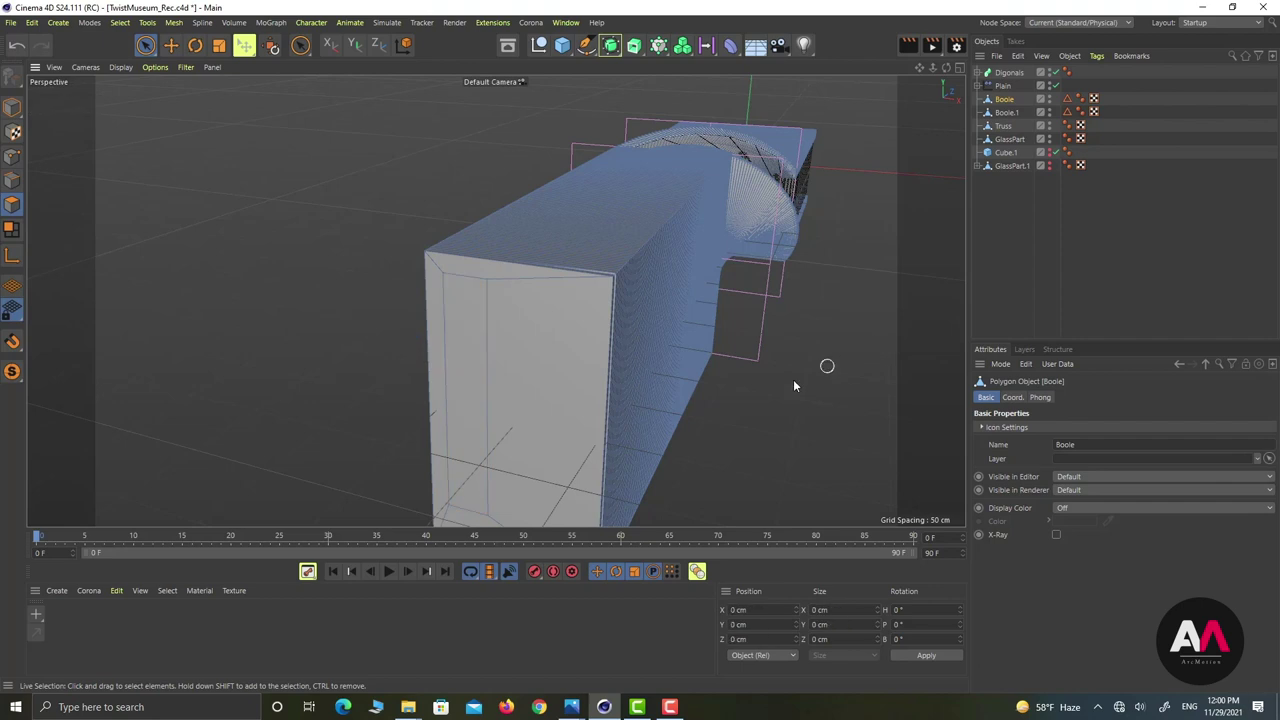
# Step: Rename the split-off object as GlassPart and delete its polygon selection tag
pyautogui.click(1017, 113)
pyautogui.doubleClick(1017, 115)
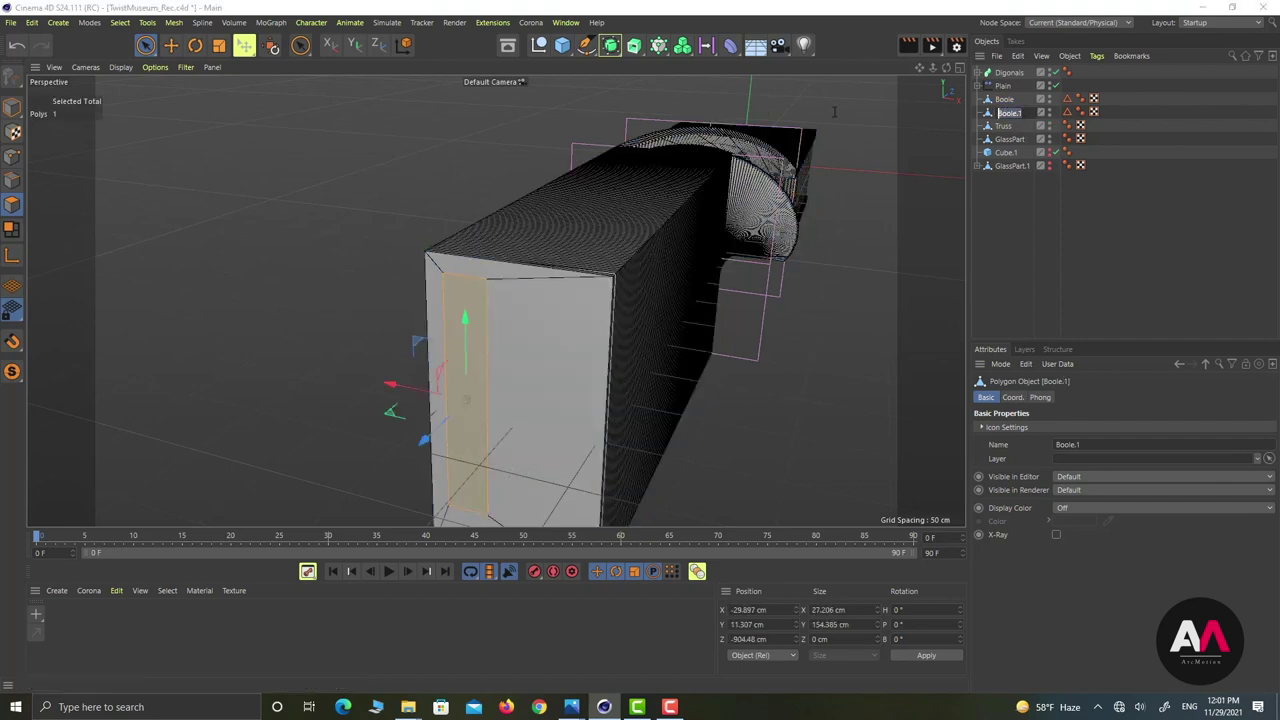
pyautogui.write('C')
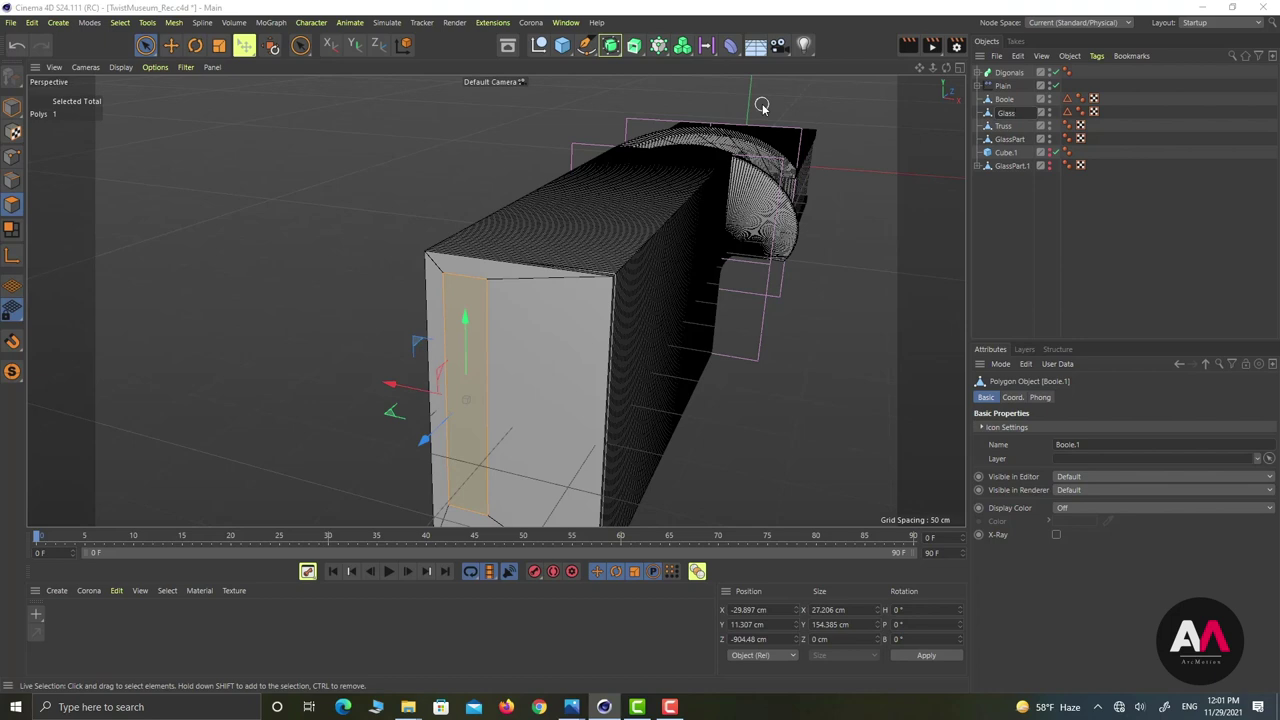
pyautogui.write('lassPart')
pyautogui.press('Return')
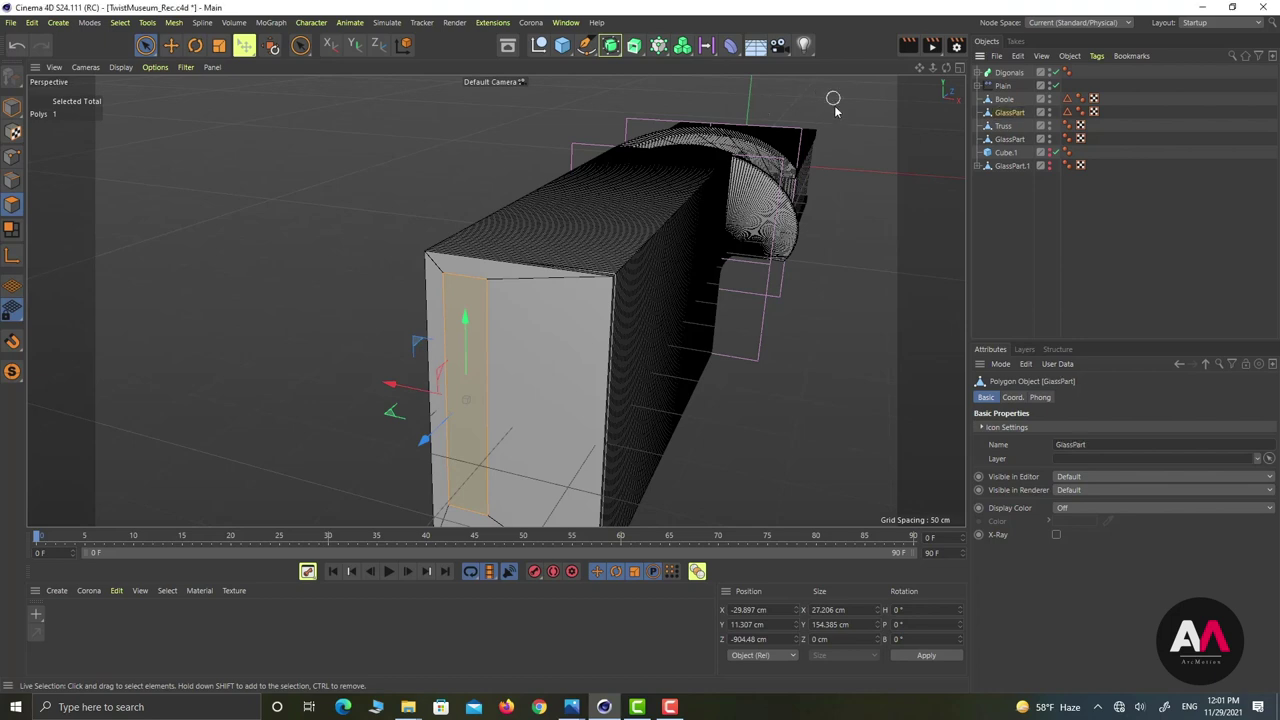
pyautogui.click(1066, 114)
pyautogui.click(1070, 202)
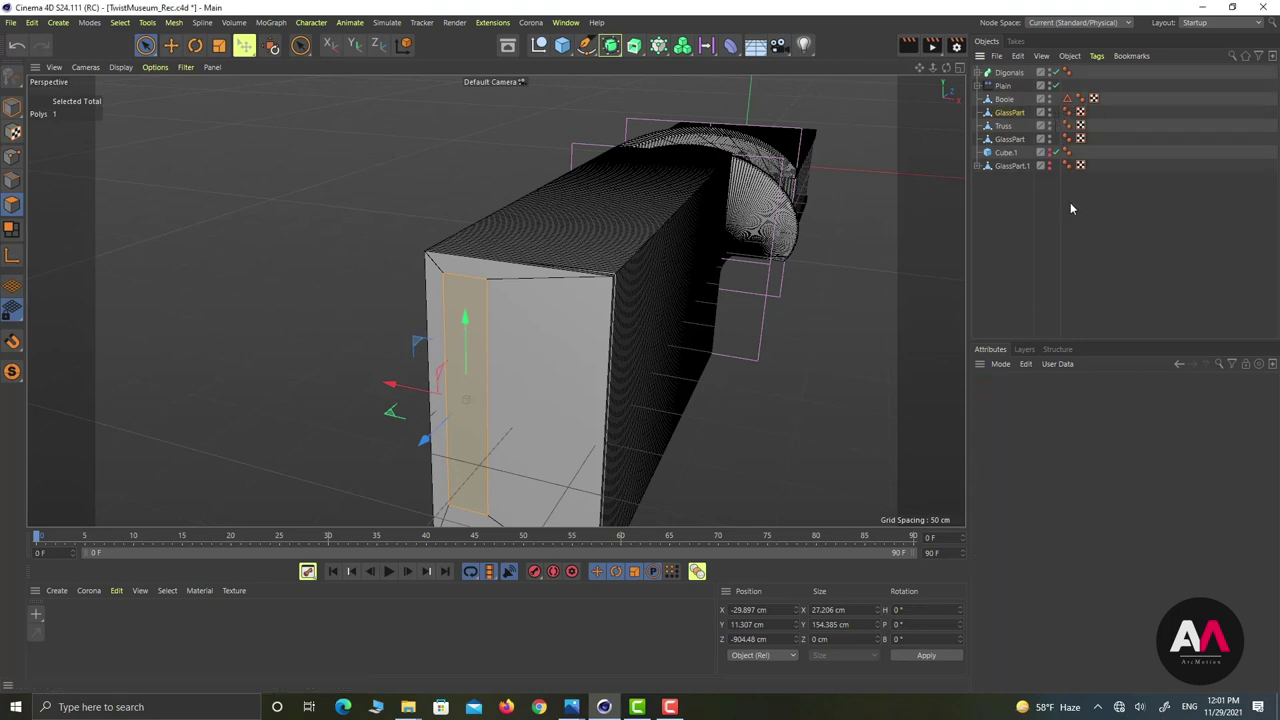
# Step: Move the new GlassPart pane about 1.4 cm inward along Z so it sits recessed in the end opening, and deselect it
pyautogui.keyDown('alt'); pyautogui.moveTo(598, 280); pyautogui.dragTo(534, 375); pyautogui.keyUp('alt')
pyautogui.scroll(3, 480, 295)
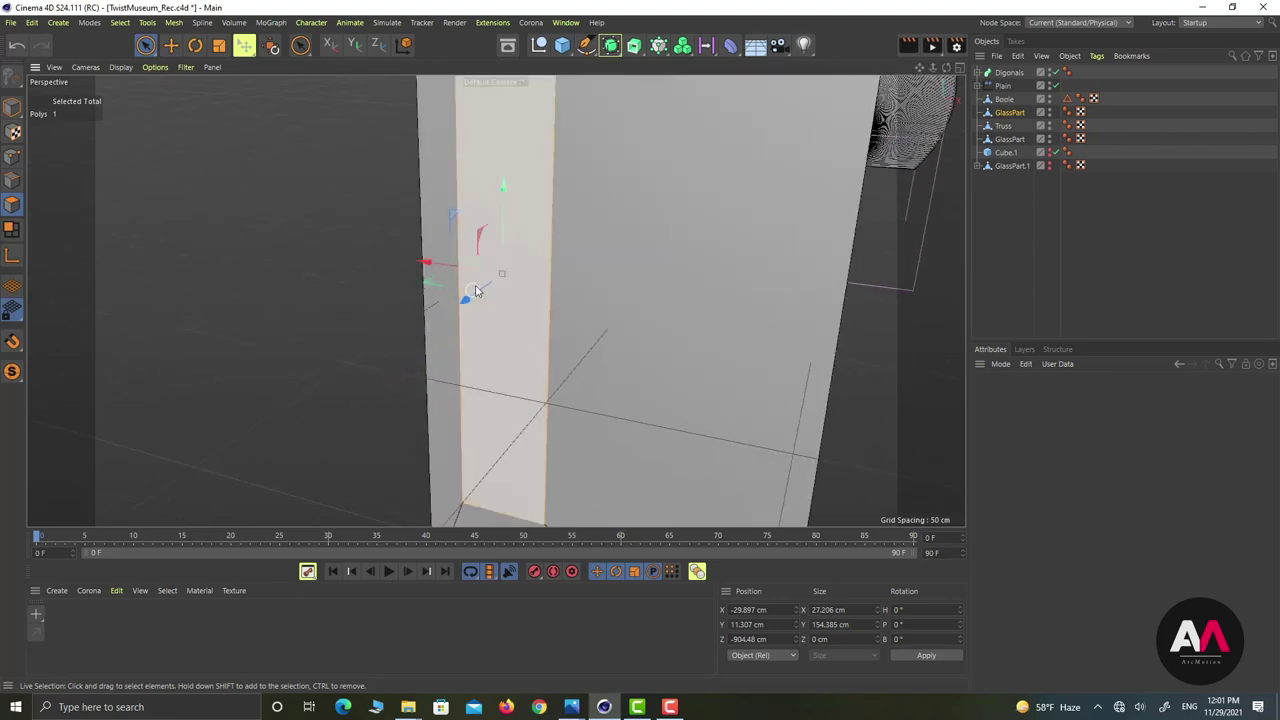
pyautogui.keyDown('alt'); pyautogui.moveTo(476, 290); pyautogui.dragTo(440, 322); pyautogui.keyUp('alt')
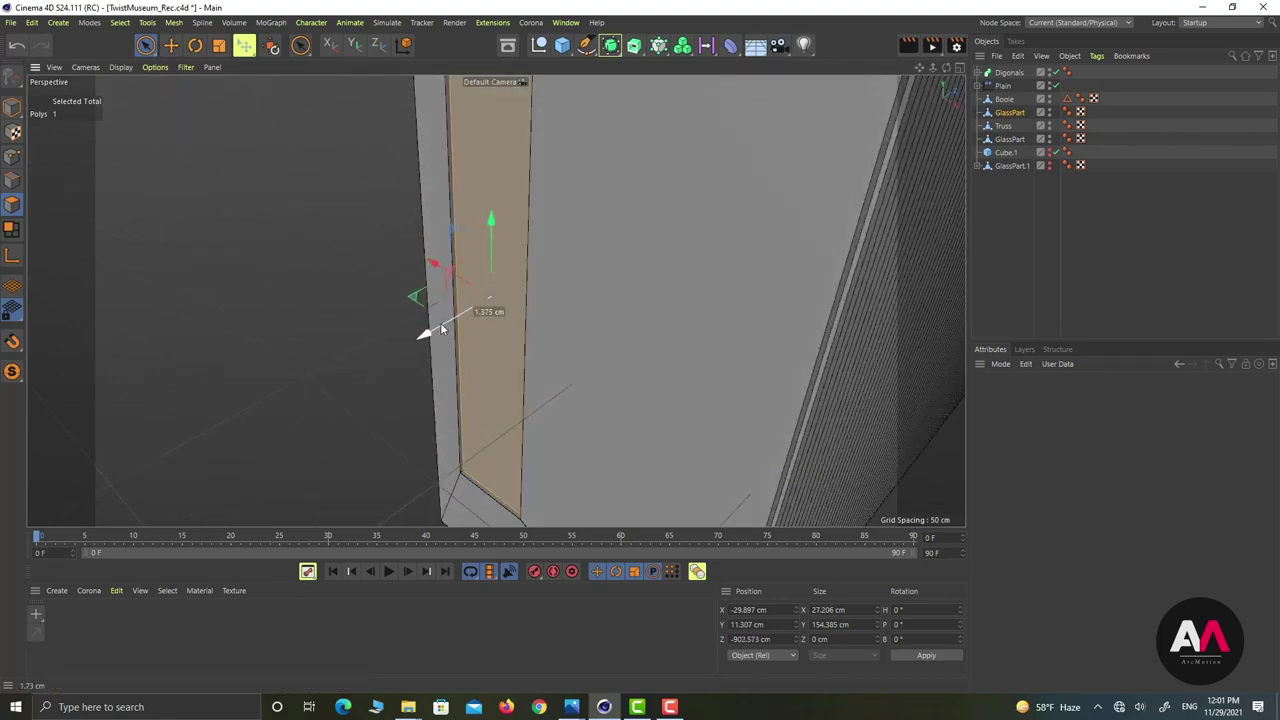
pyautogui.scroll(-8, 440, 322)
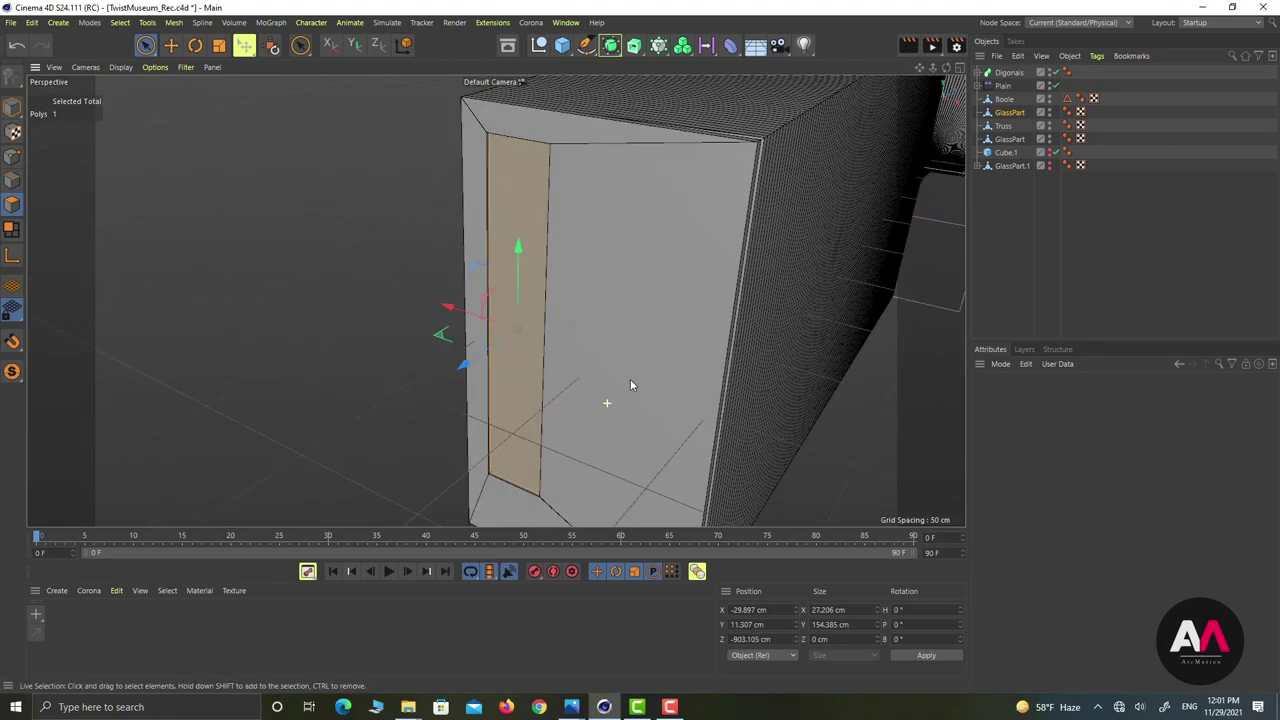
pyautogui.scroll(-3, 600, 315)
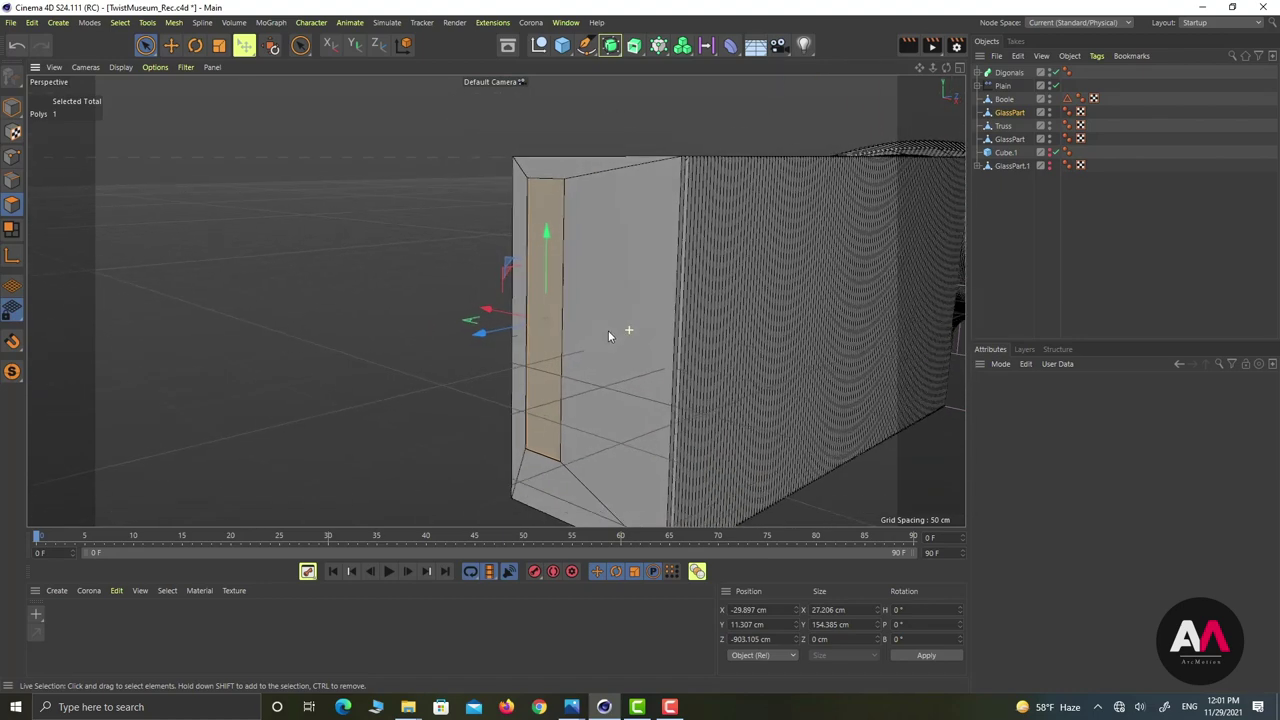
pyautogui.click(1144, 164)
# Step: Enable X-Ray display for the recessed GlassPart pane, deselect it and view the whole building
pyautogui.scroll(-5, 430, 331)
pyautogui.scroll(-2, 430, 331)
pyautogui.scroll(6, 496, 252)
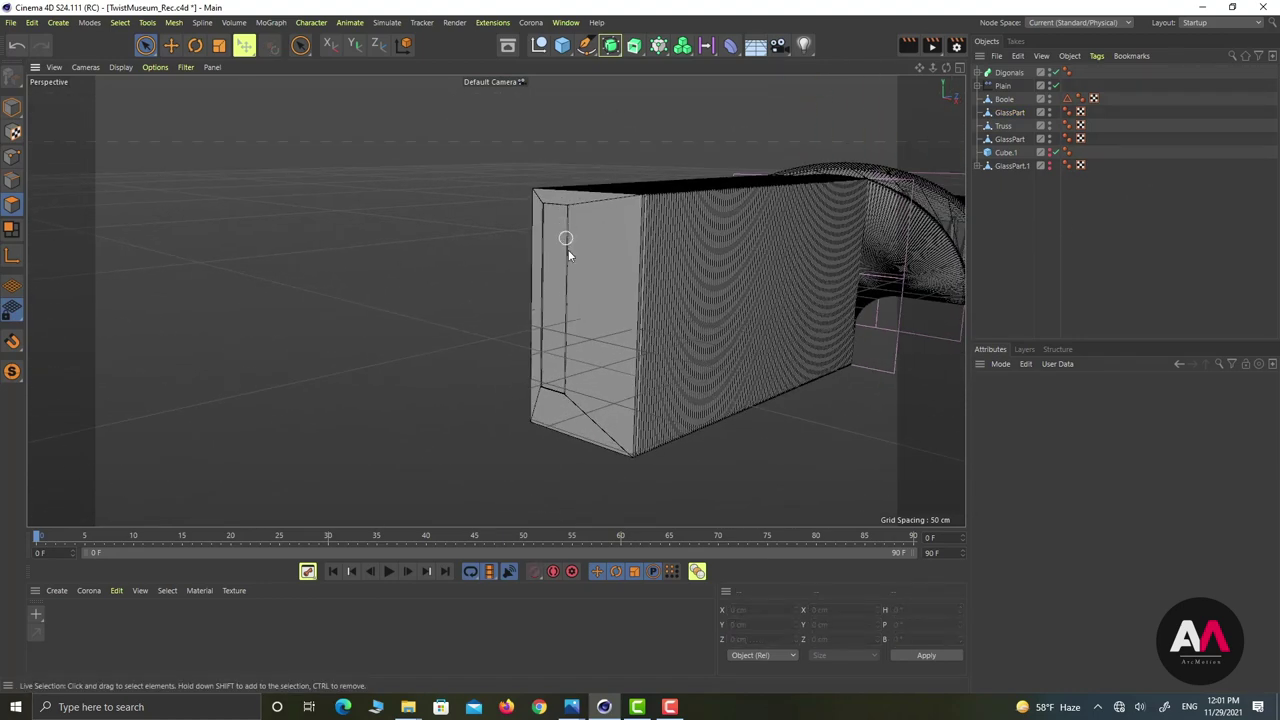
pyautogui.scroll(-2, 686, 247)
pyautogui.scroll(3, 537, 263)
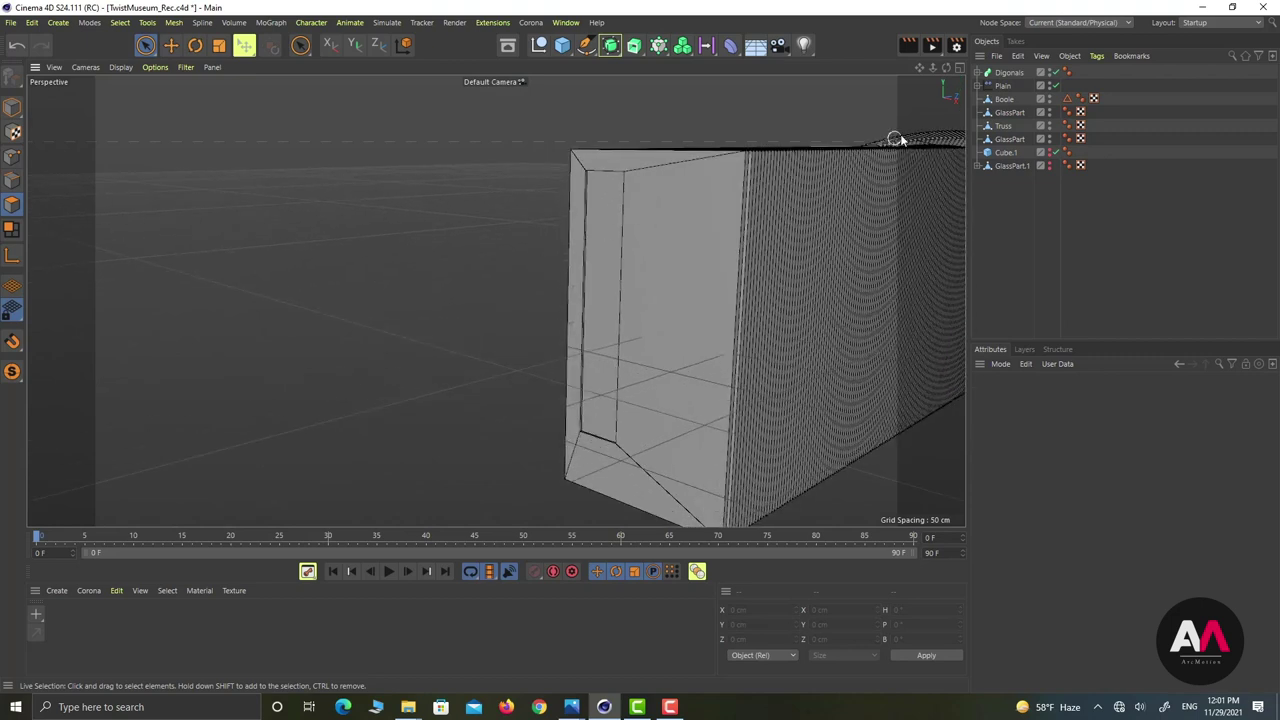
pyautogui.click(1004, 114)
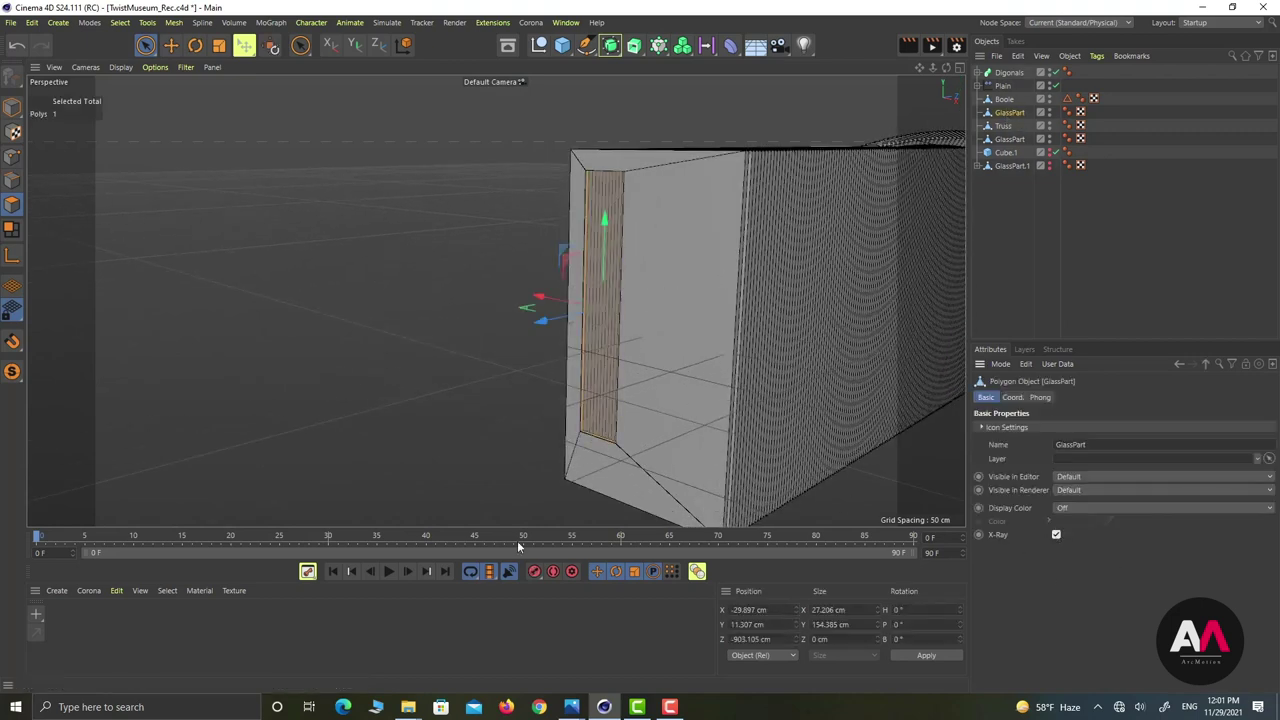
pyautogui.click(1031, 208)
pyautogui.scroll(-5, 693, 292)
pyautogui.keyDown('alt'); pyautogui.moveTo(693, 292); pyautogui.dragTo(818, 311); pyautogui.keyUp('alt')
pyautogui.keyDown('alt'); pyautogui.moveTo(765, 363); pyautogui.dragTo(796, 353); pyautogui.keyUp('alt')
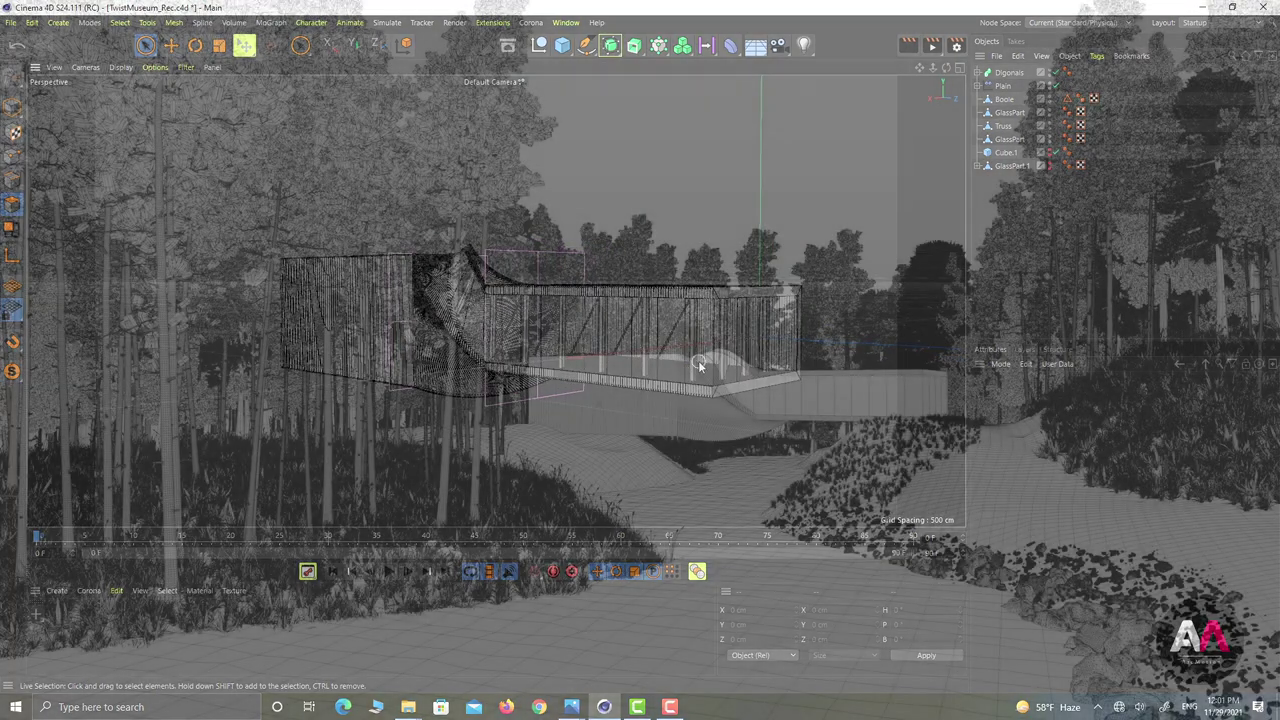